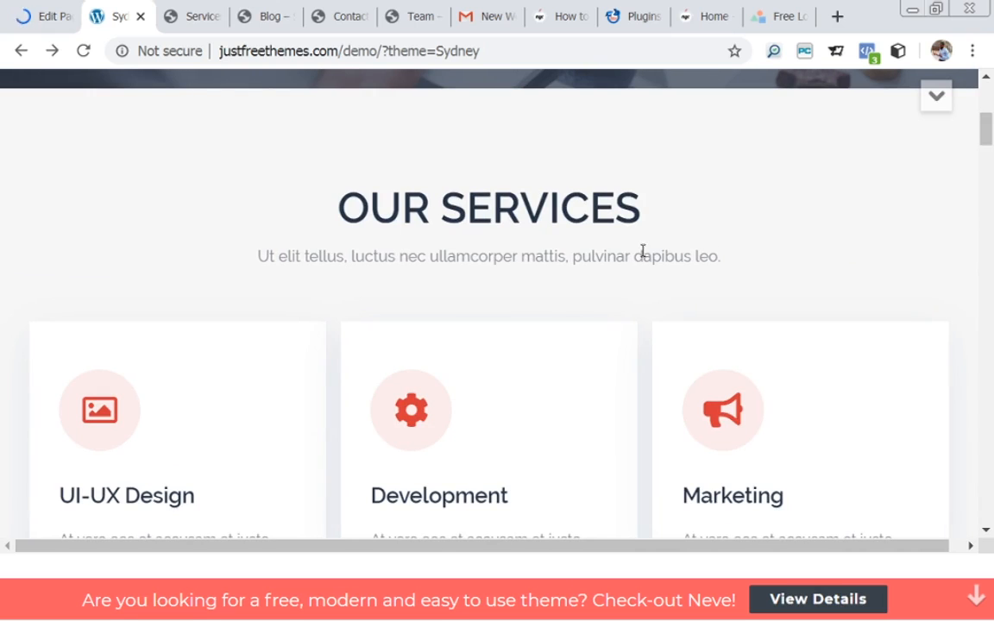
Look through the Sydney demo sections, then go back to the WordPress admin Dashboard.
{"action": "left_click_drag", "start_coordinate": [990, 138], "coordinate": [993, 426]}
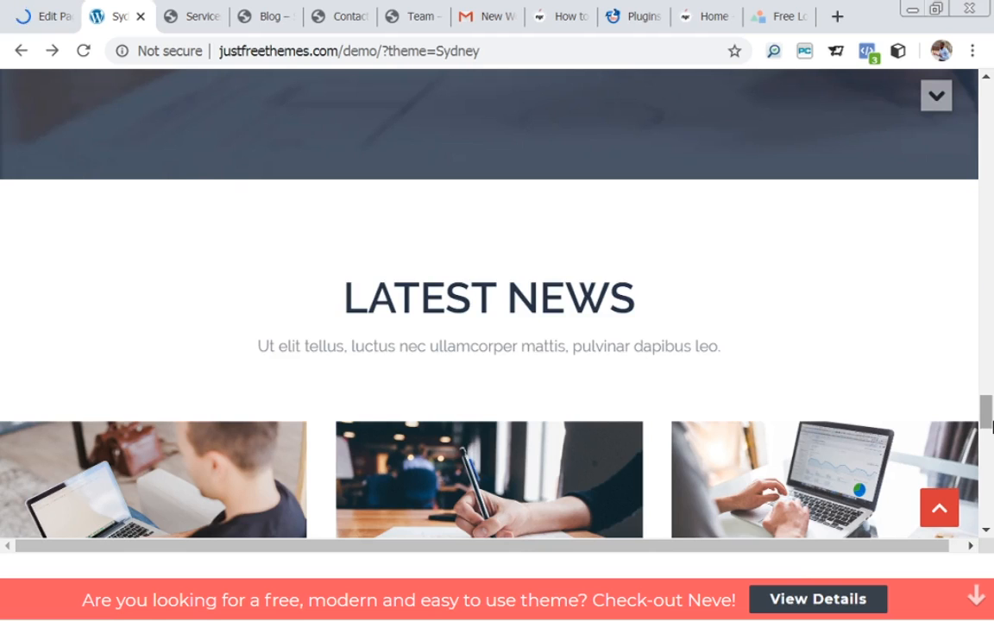
{"action": "left_click_drag", "start_coordinate": [991, 425], "coordinate": [991, 358]}
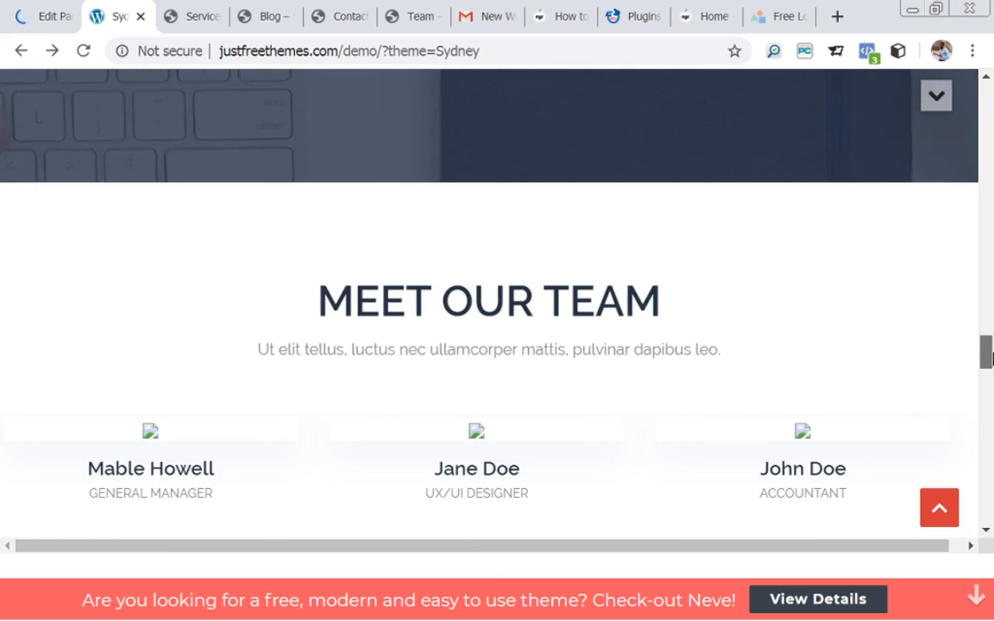
{"action": "left_click_drag", "start_coordinate": [991, 358], "coordinate": [989, 433]}
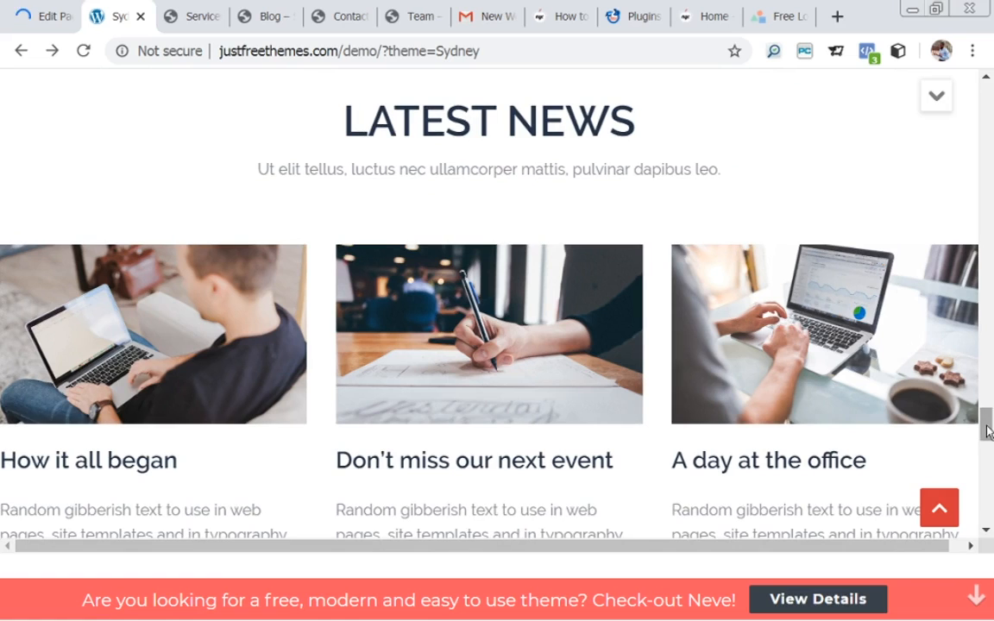
{"action": "left_click", "coordinate": [39, 17]}
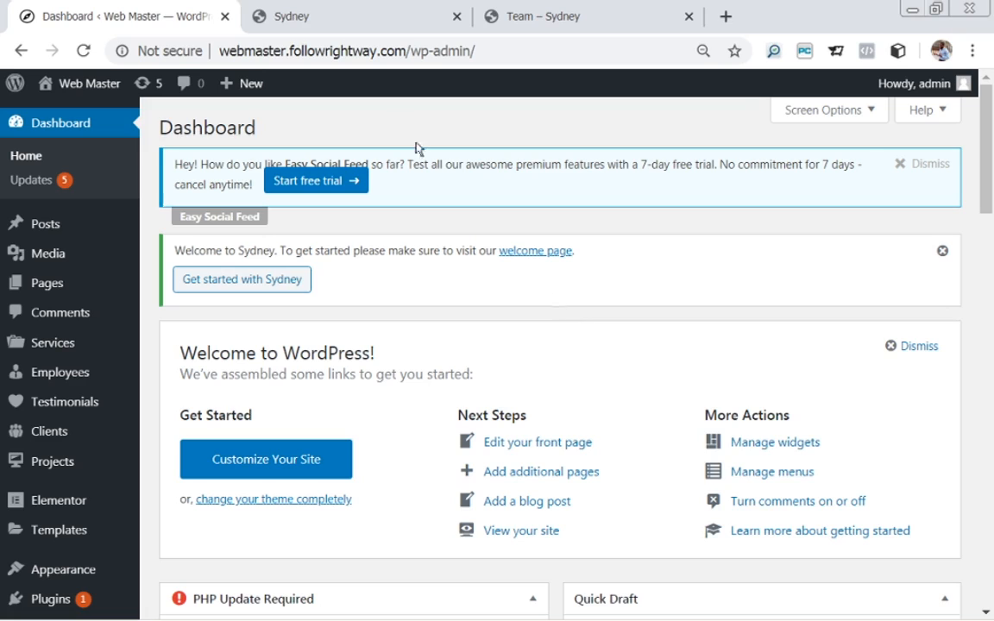
Check the demo's Our Services section, then bring up the Services submenu in the admin sidebar.
{"action": "left_click", "coordinate": [304, 19]}
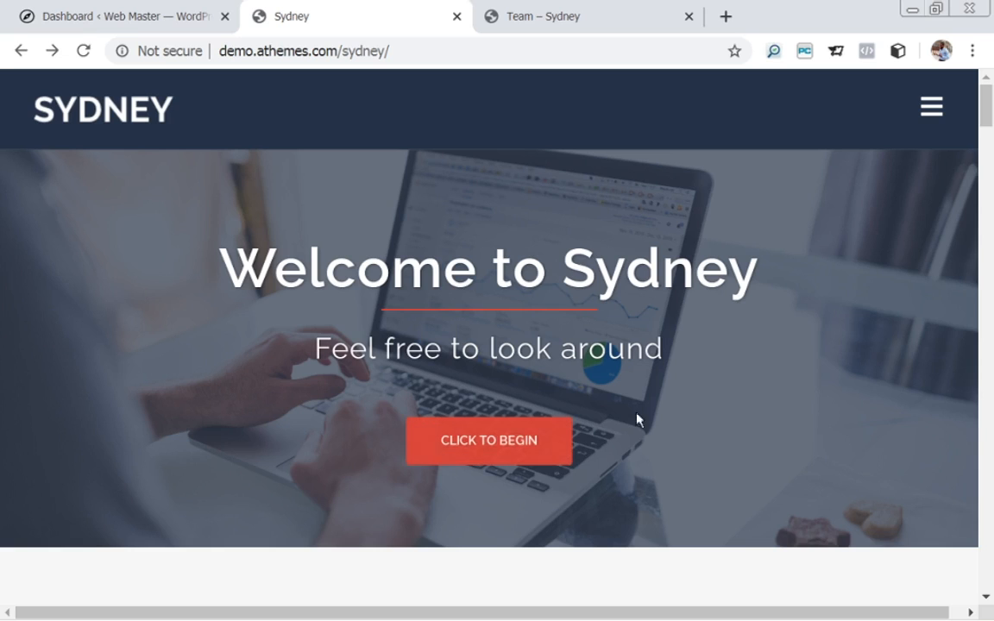
{"action": "left_click_drag", "start_coordinate": [988, 99], "coordinate": [989, 137]}
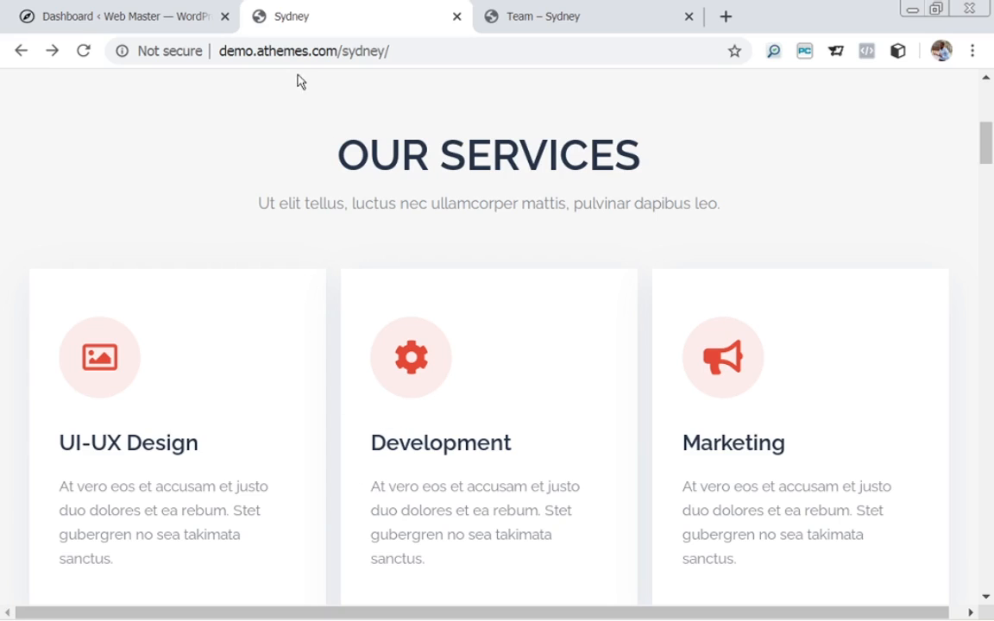
{"action": "left_click", "coordinate": [79, 18]}
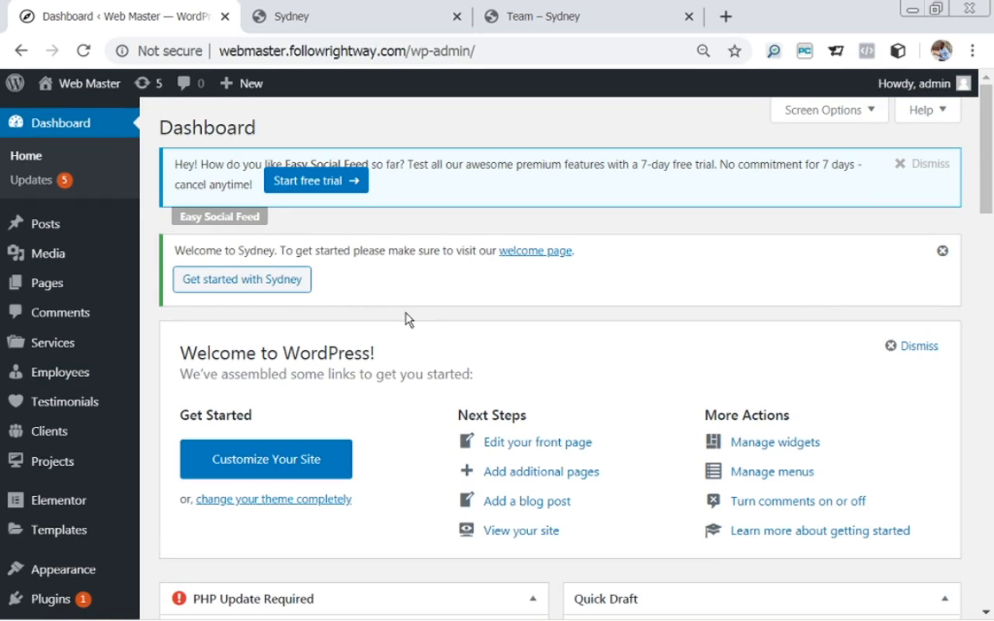
{"action": "mouse_move", "coordinate": [32, 286]}
{"action": "mouse_move", "coordinate": [36, 344]}
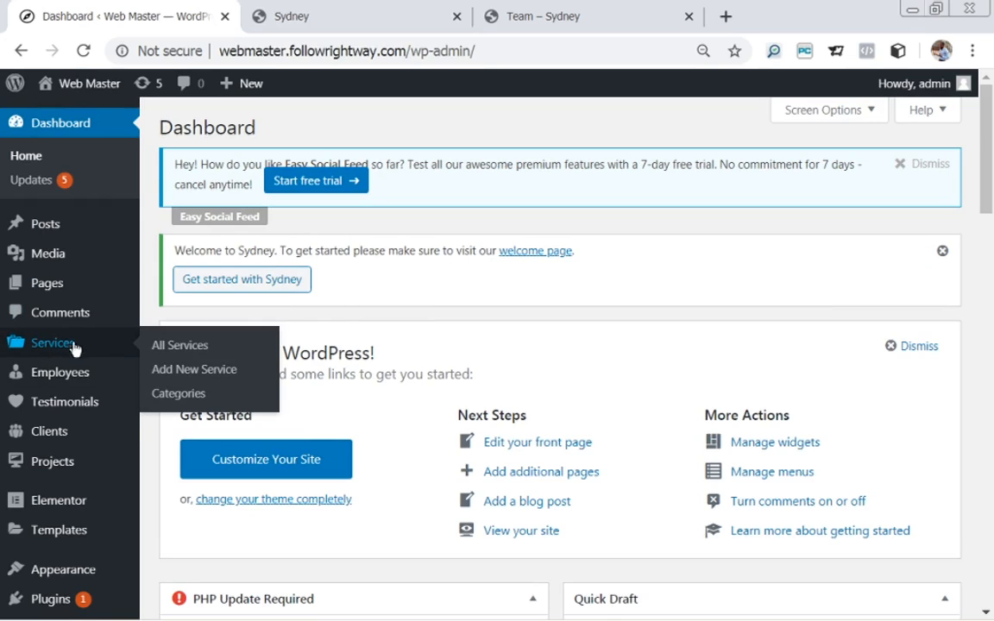
Start a new service and give it the title 'Design', copied from the demo's first service card.
{"action": "left_click", "coordinate": [176, 373]}
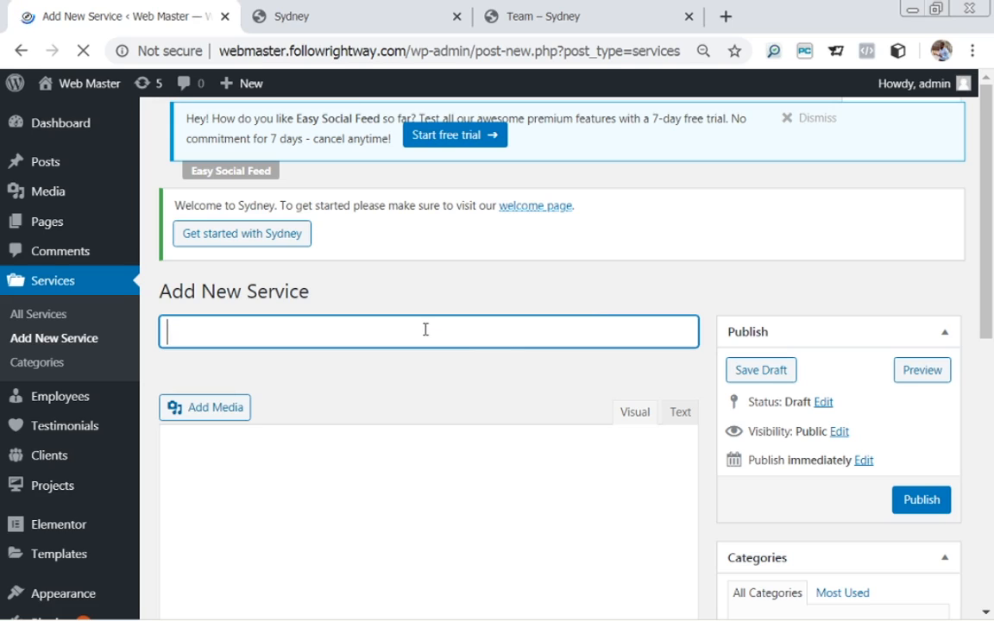
{"action": "left_click", "coordinate": [317, 12]}
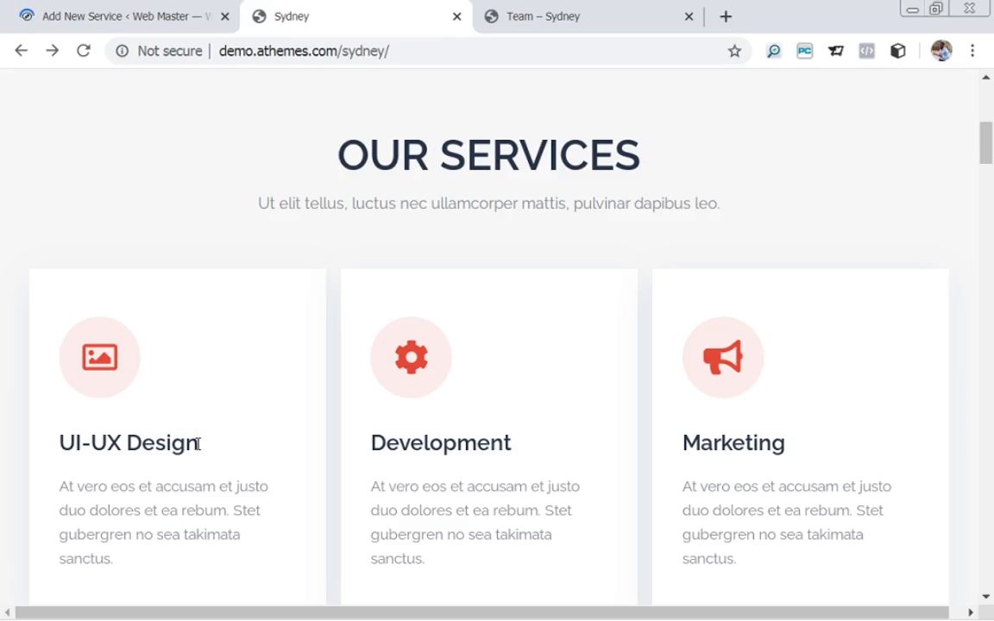
{"action": "left_click_drag", "start_coordinate": [199, 445], "coordinate": [126, 436]}
{"action": "key", "text": "ctrl+c"}
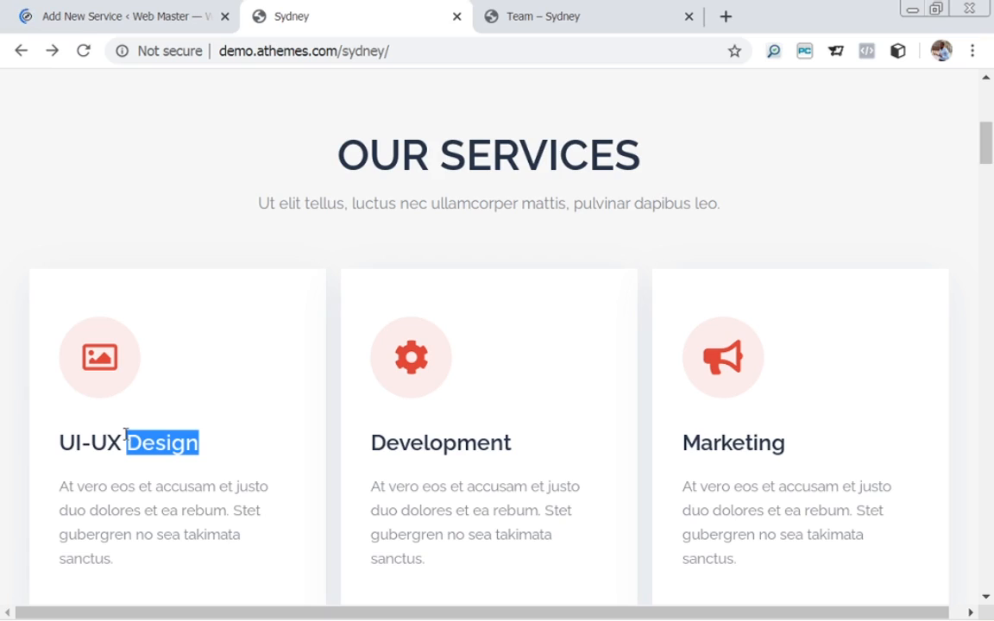
{"action": "left_click", "coordinate": [115, 19]}
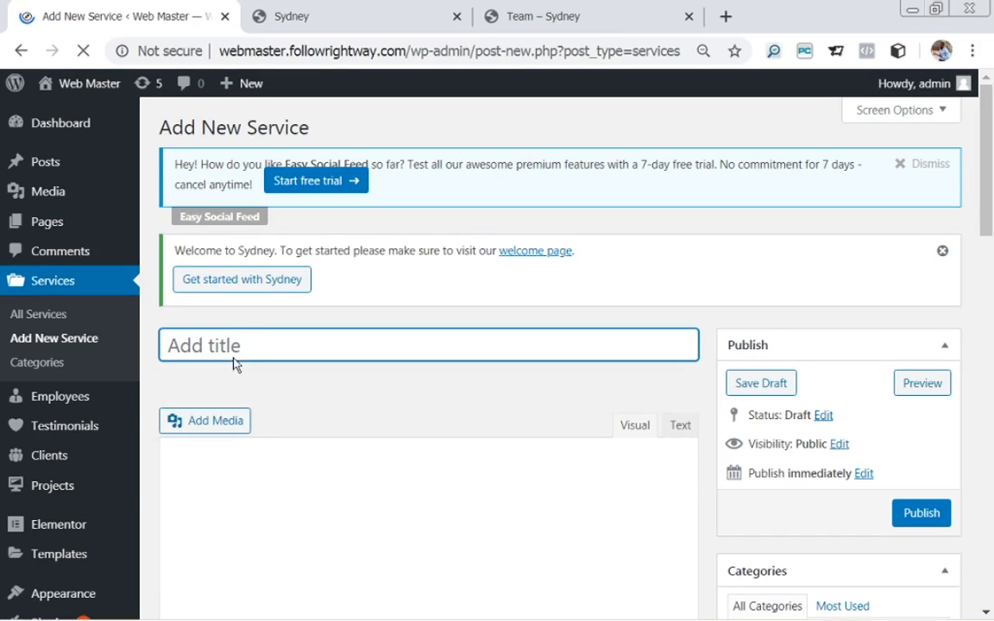
{"action": "key", "text": "ctrl+v"}
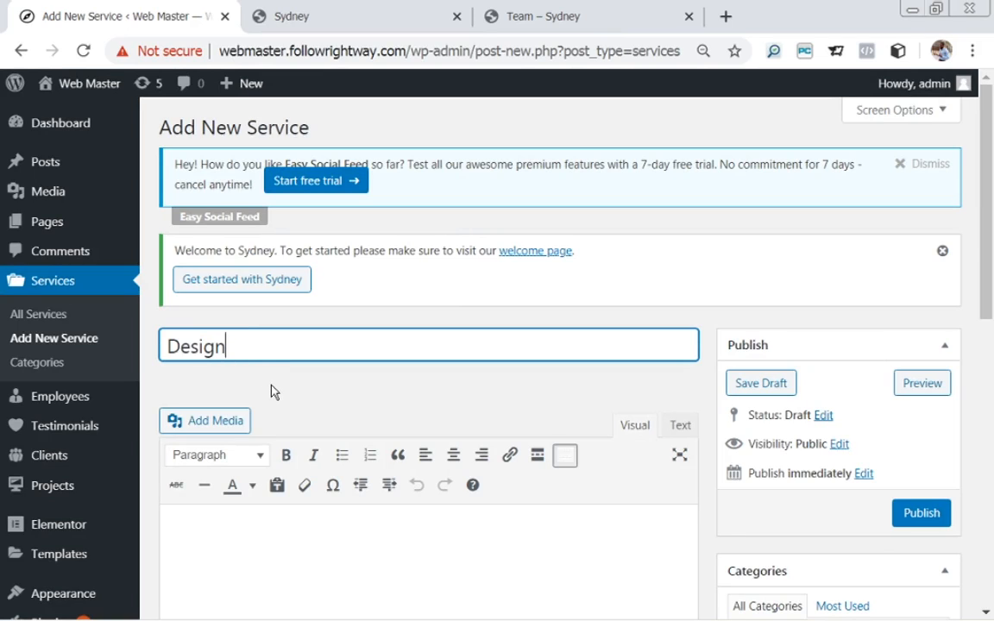
{"action": "left_click", "coordinate": [321, 19]}
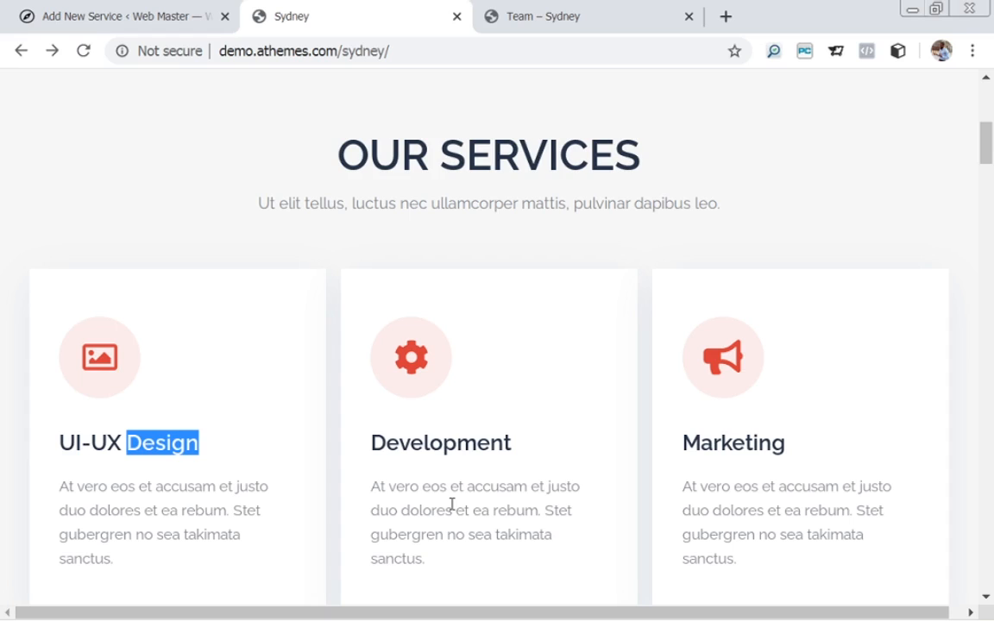
{"action": "left_click", "coordinate": [69, 17]}
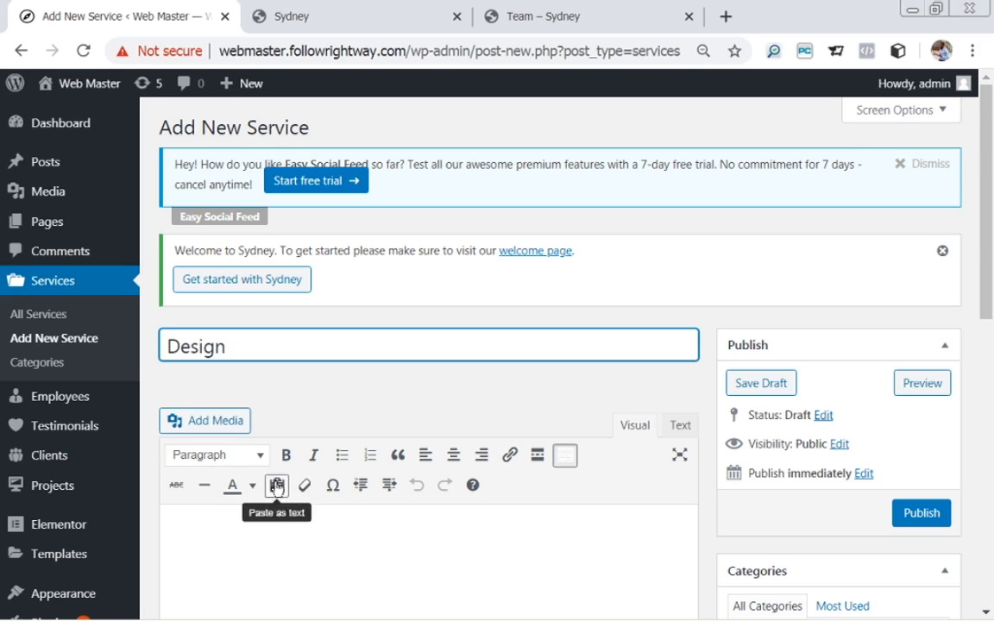
{"action": "left_click", "coordinate": [566, 457]}
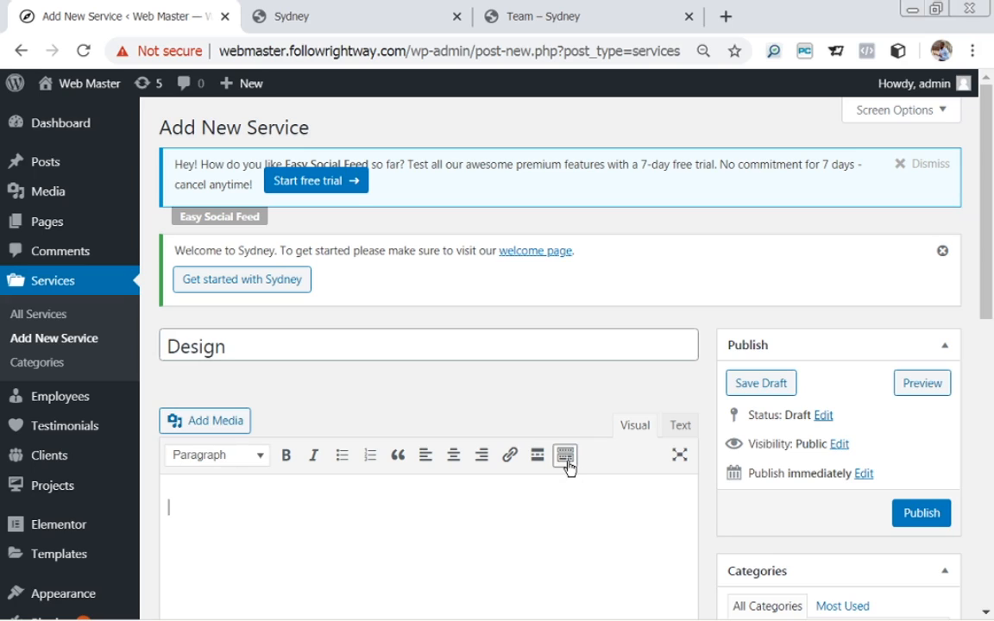
{"action": "left_click", "coordinate": [566, 457]}
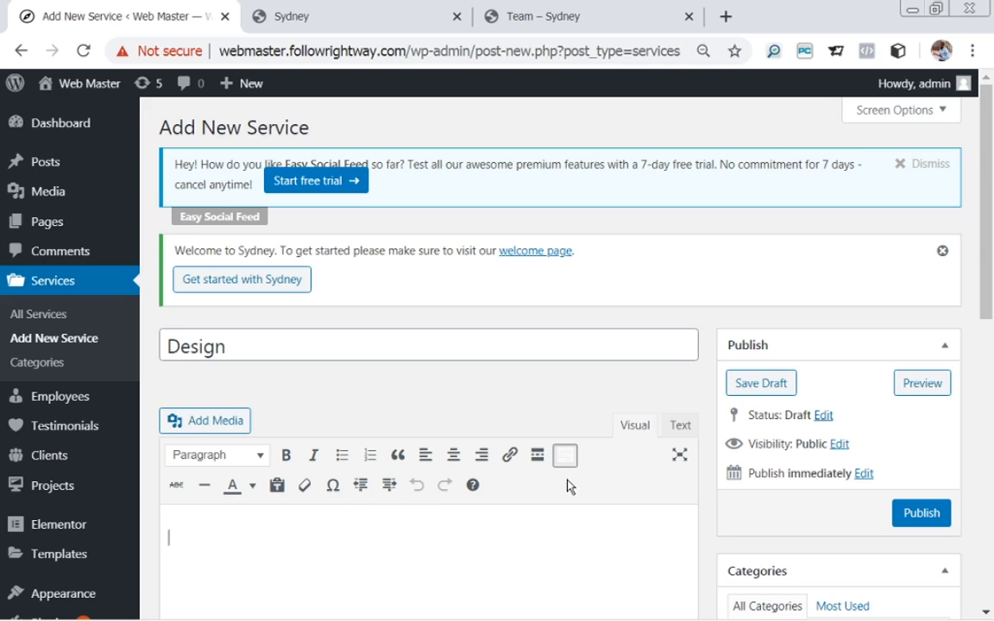
{"action": "left_click", "coordinate": [633, 429]}
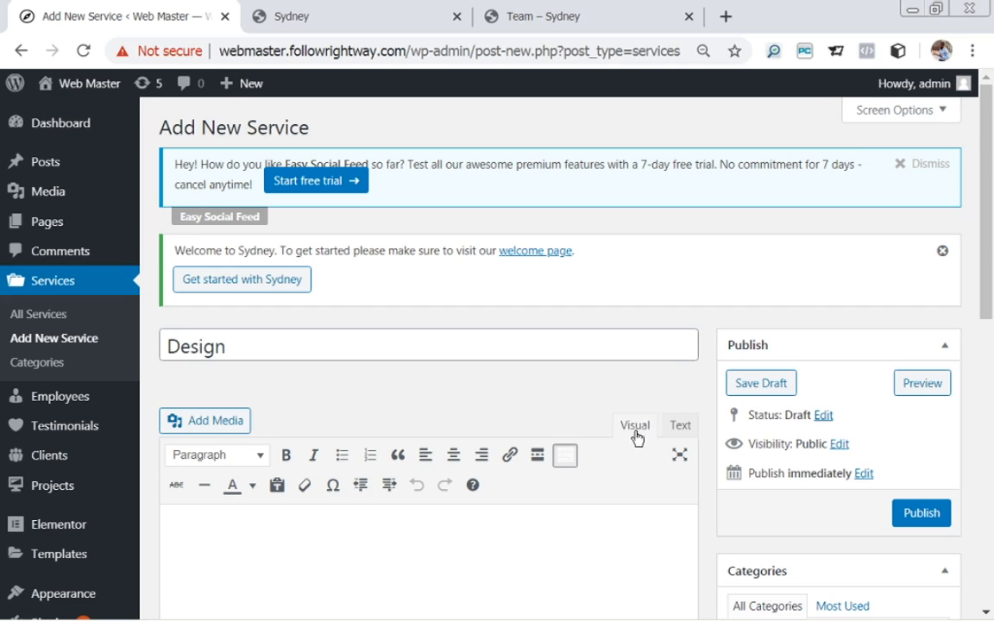
{"action": "left_click", "coordinate": [681, 430]}
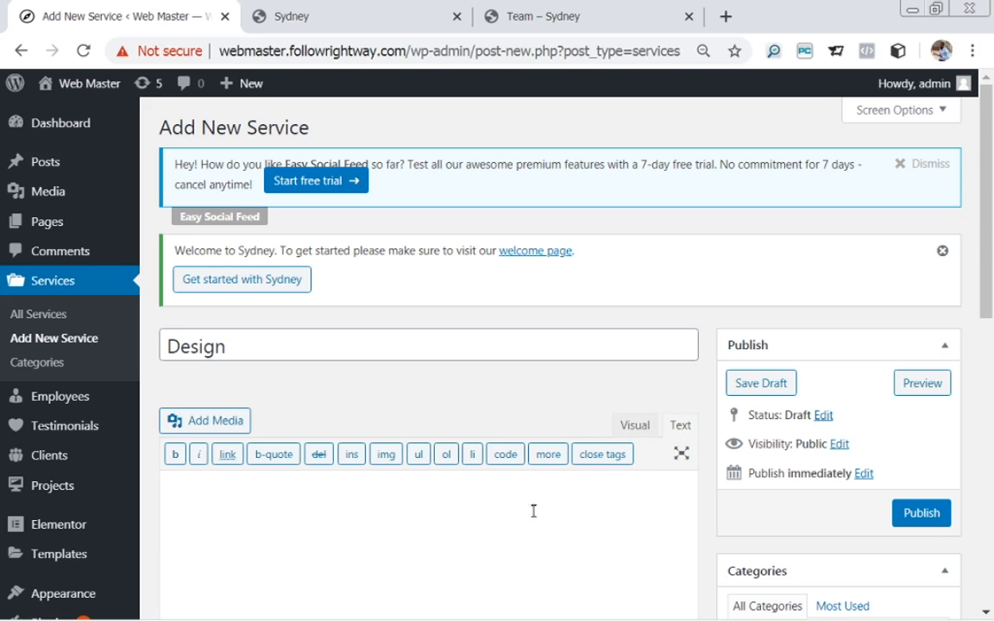
{"action": "left_click", "coordinate": [639, 429]}
{"action": "left_click", "coordinate": [630, 515]}
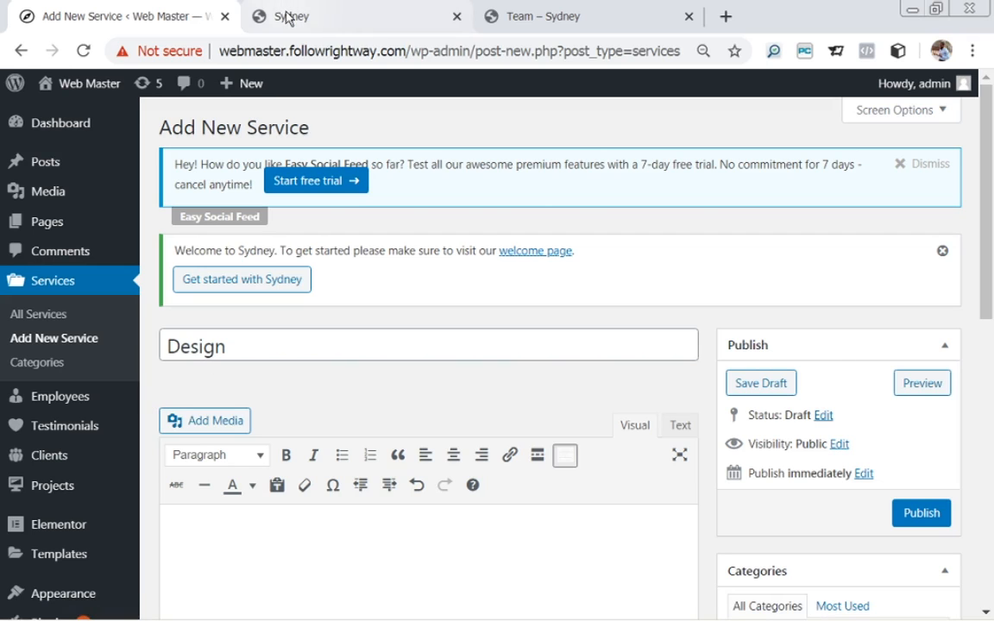
Paste the UI-UX Design card's description paragraph from the demo into the Design service body.
{"action": "left_click", "coordinate": [349, 16]}
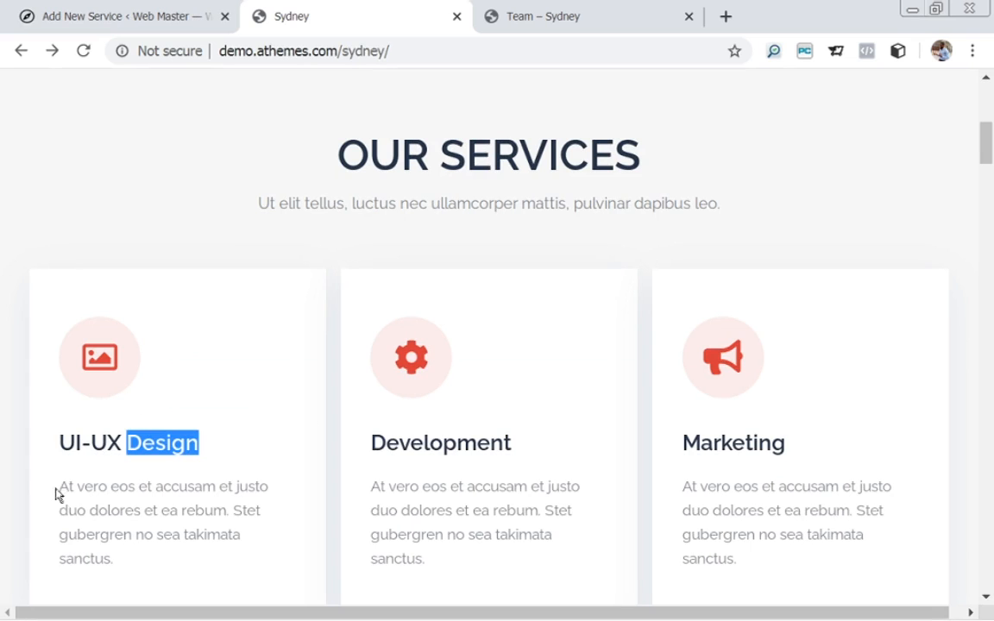
{"action": "left_click_drag", "start_coordinate": [60, 487], "coordinate": [160, 567]}
{"action": "key", "text": "ctrl+c"}
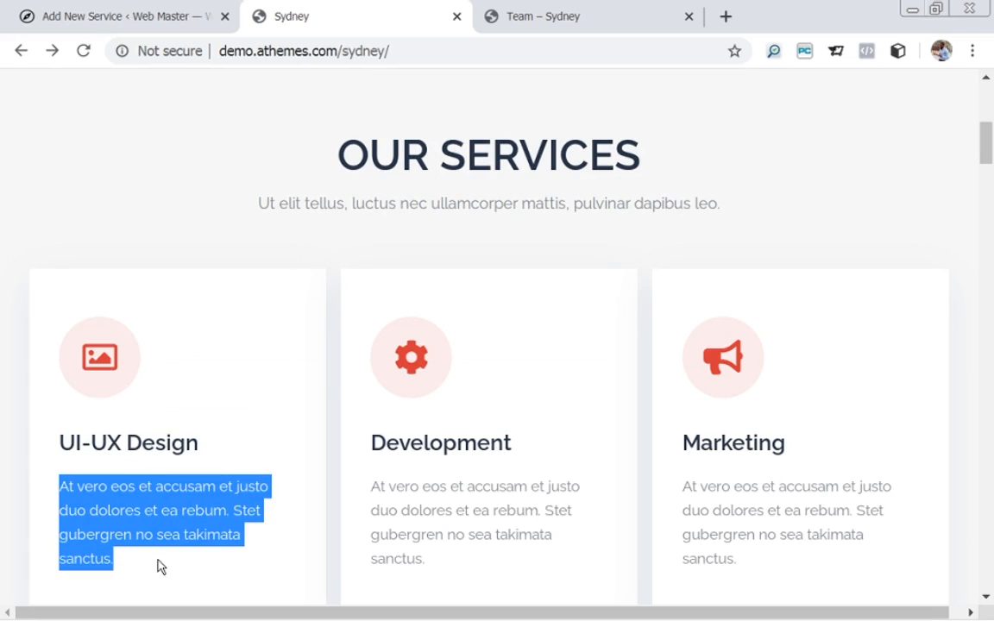
{"action": "left_click", "coordinate": [74, 12]}
{"action": "key", "text": "ctrl+v"}
{"action": "scroll", "coordinate": [328, 553], "scroll_direction": "down", "scroll_amount": 1}
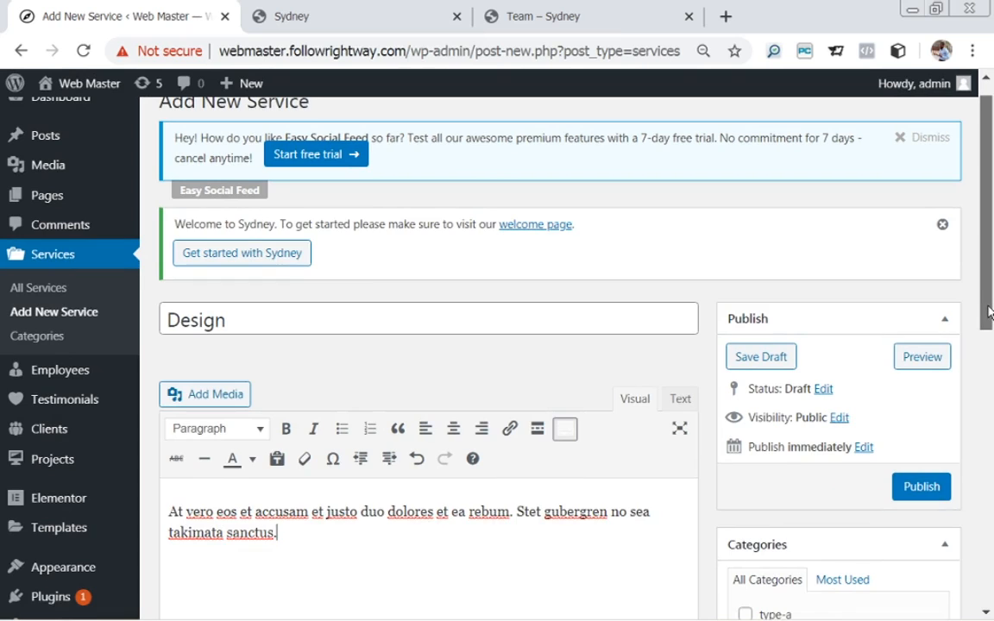
{"action": "scroll", "coordinate": [991, 513], "scroll_direction": "down", "scroll_amount": 4}
{"action": "left_click_drag", "start_coordinate": [991, 463], "coordinate": [991, 567]}
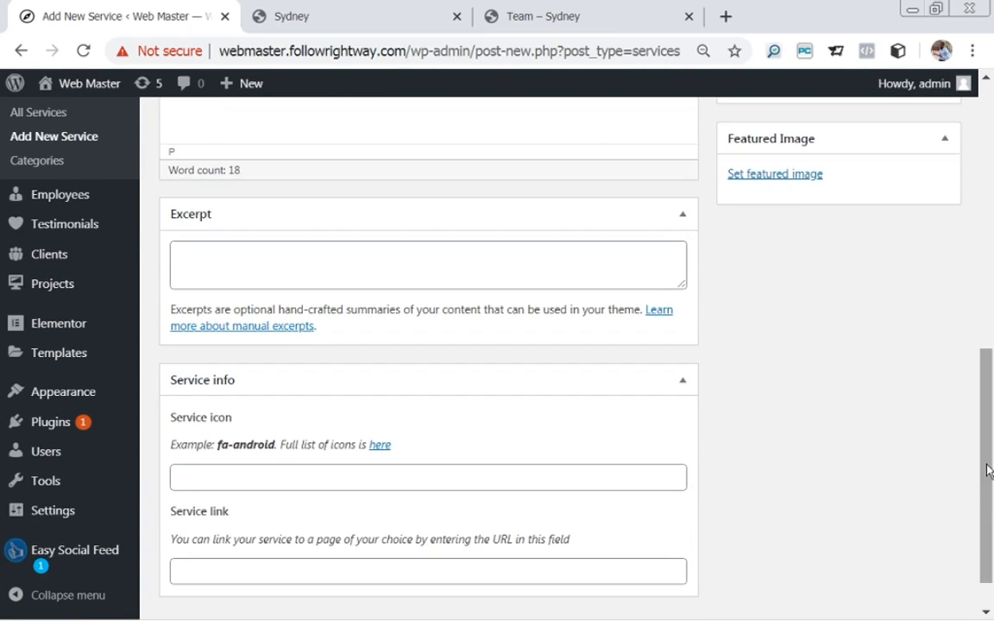
{"action": "scroll", "coordinate": [989, 479], "scroll_direction": "down", "scroll_amount": 1}
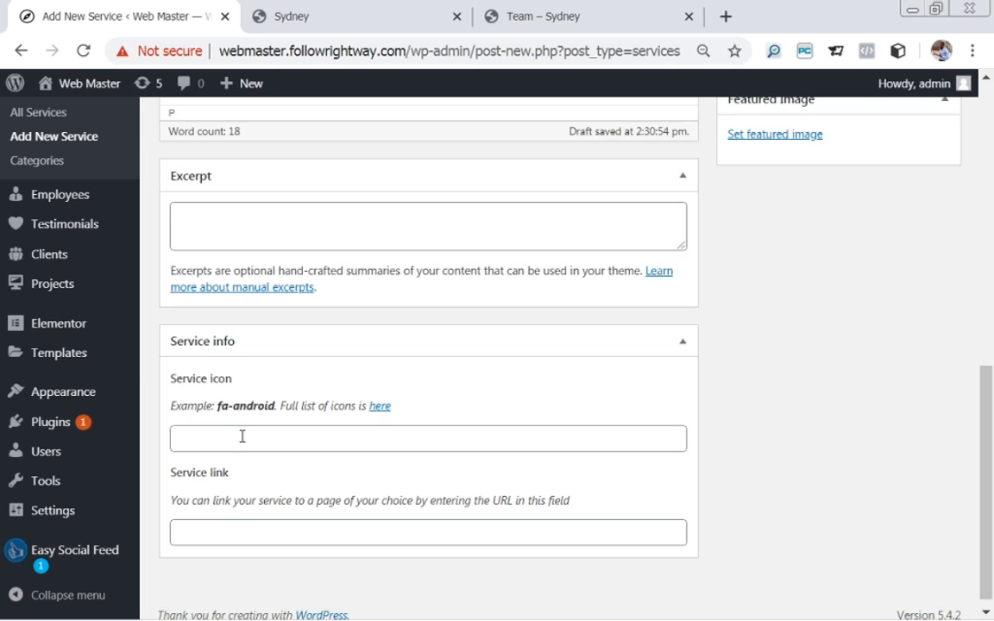
Check the demo card's icon and browse the full Font Awesome icon cheatsheet.
{"action": "left_click", "coordinate": [270, 21]}
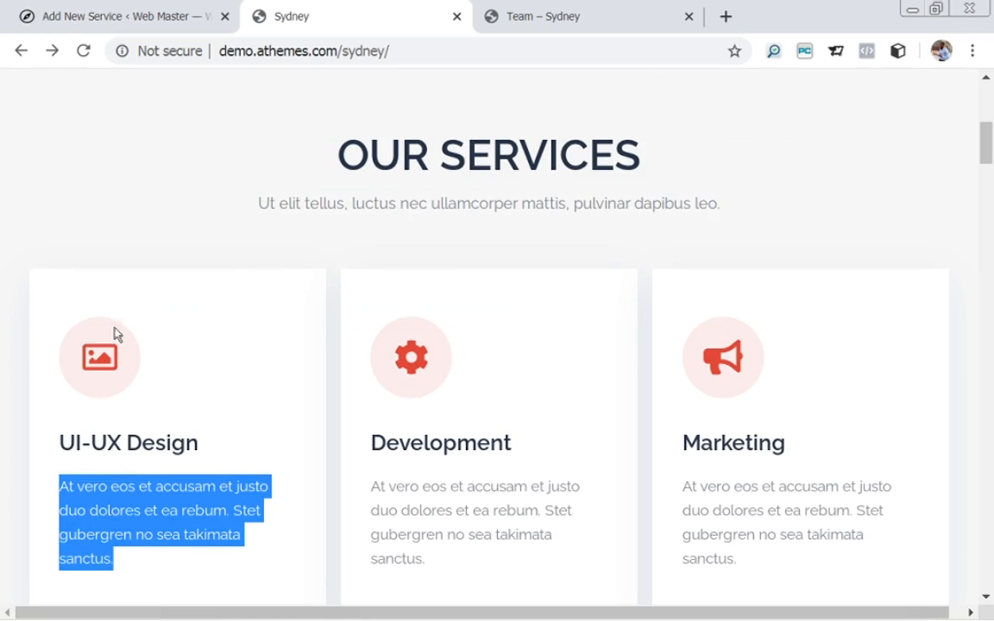
{"action": "left_click", "coordinate": [123, 15]}
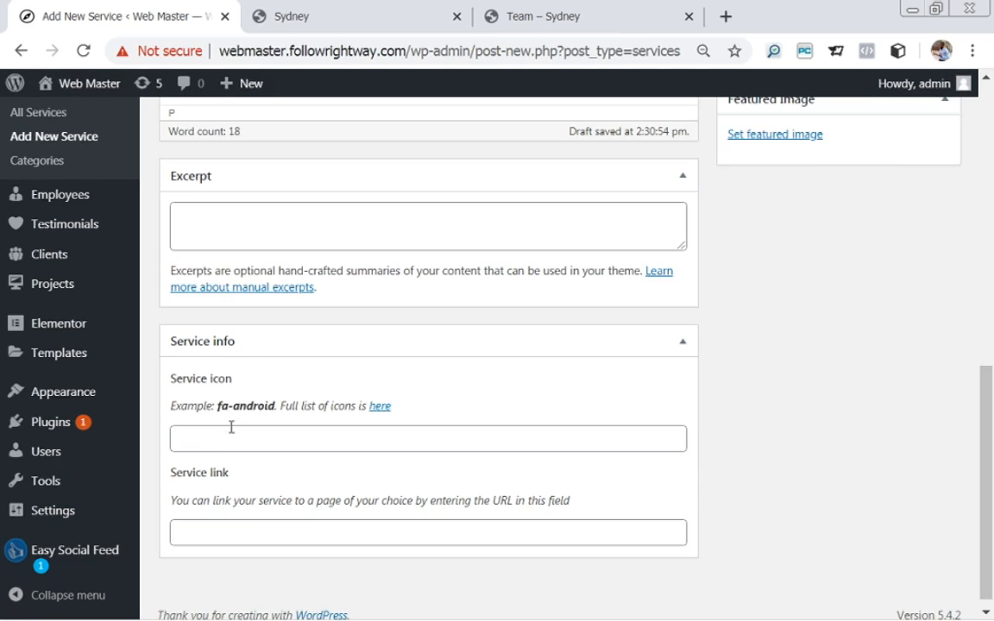
{"action": "left_click", "coordinate": [379, 406]}
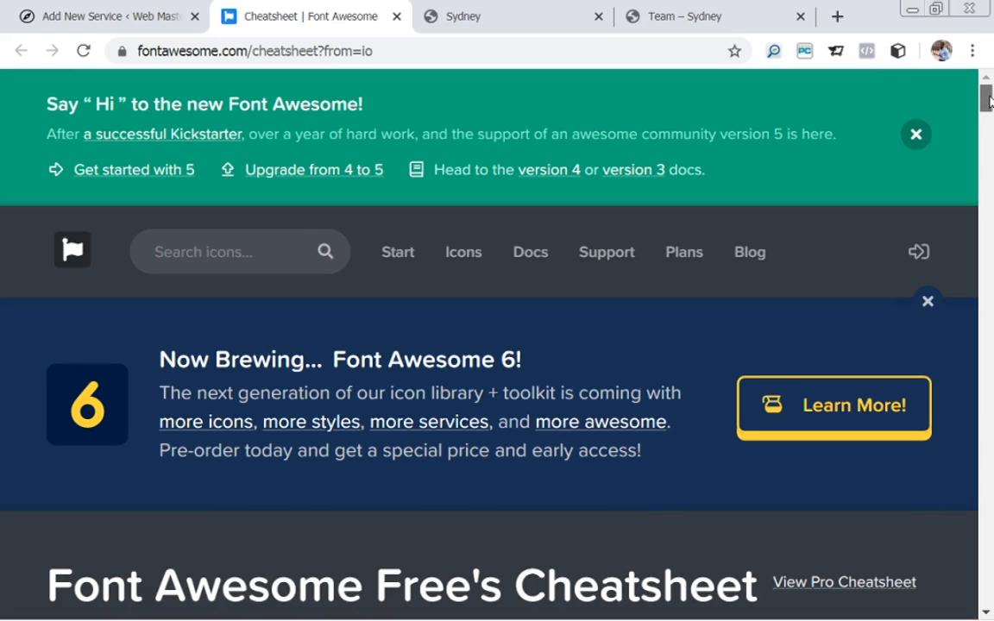
{"action": "left_click_drag", "start_coordinate": [989, 101], "coordinate": [989, 149]}
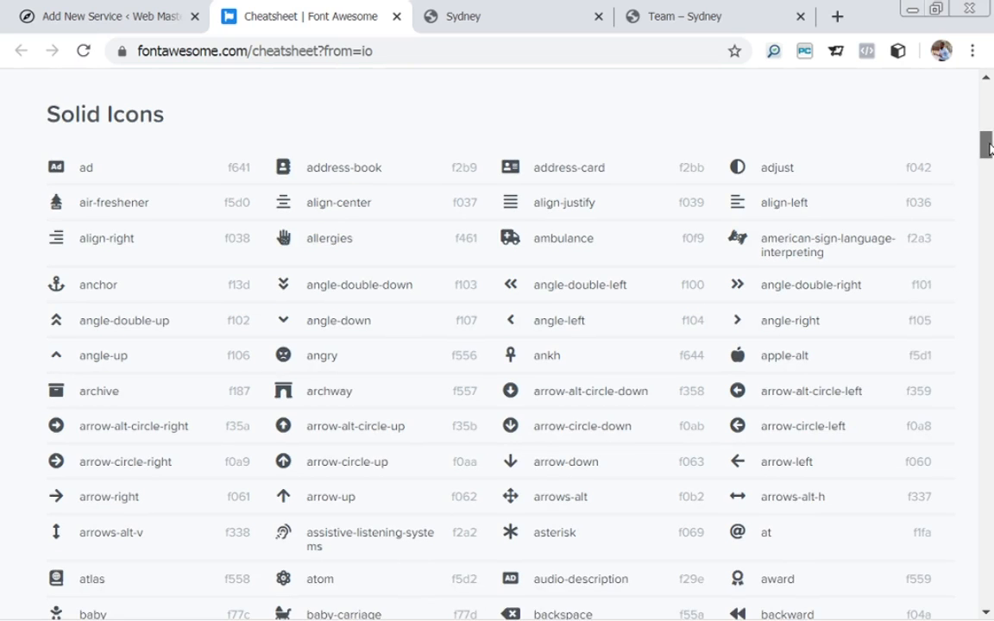
{"action": "left_click_drag", "start_coordinate": [991, 149], "coordinate": [982, 89]}
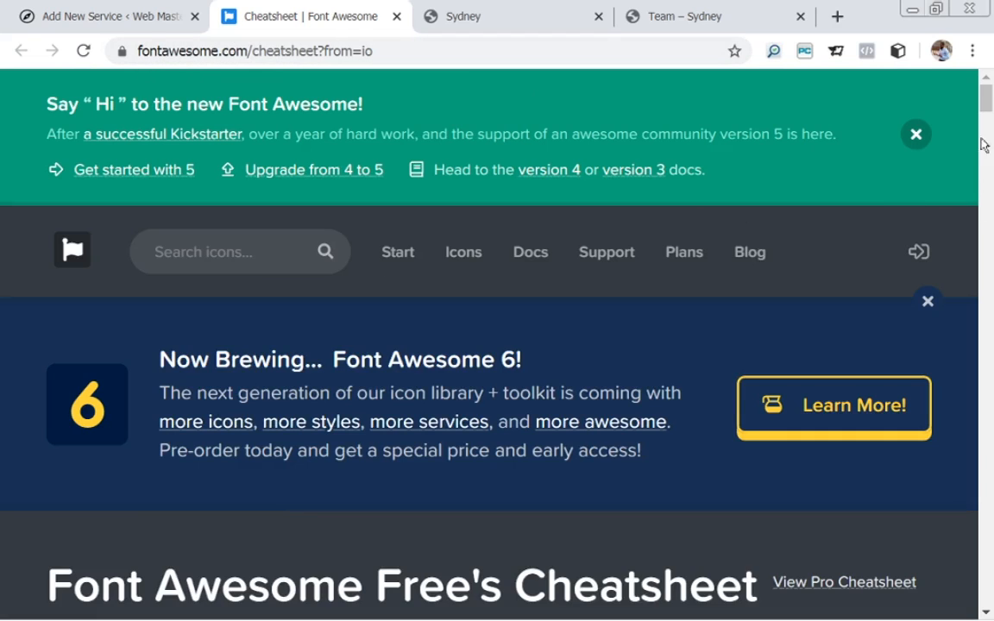
{"action": "left_click_drag", "start_coordinate": [991, 100], "coordinate": [990, 190]}
Put 'camera-retro' from the cheatsheet into the Design service's Service icon field.
{"action": "double_click", "coordinate": [764, 448]}
{"action": "key", "text": "ctrl+c"}
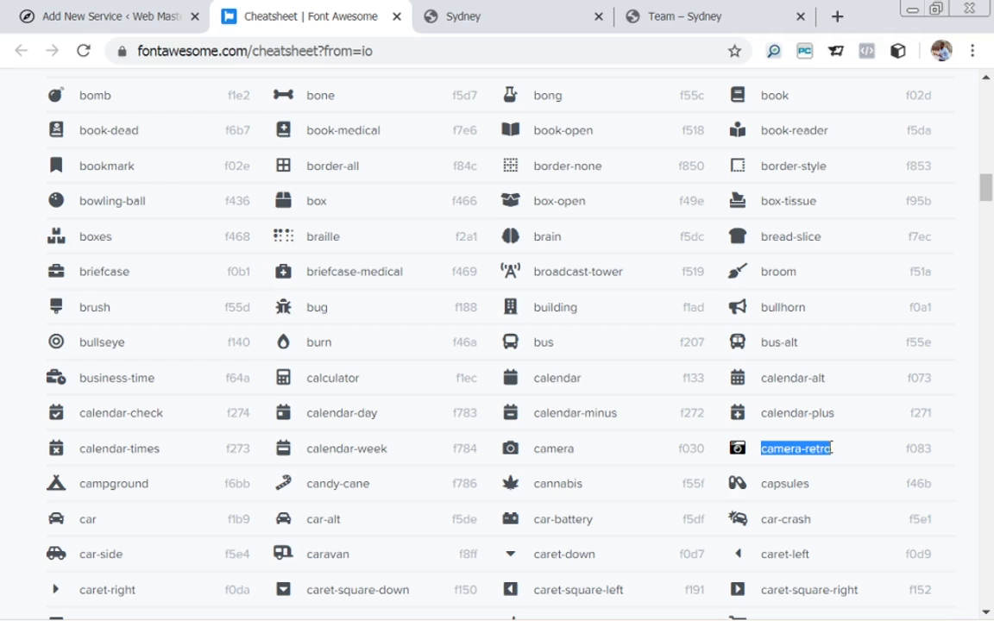
{"action": "left_click", "coordinate": [127, 17]}
{"action": "left_click", "coordinate": [321, 440]}
{"action": "key", "text": "ctrl+a"}
{"action": "key", "text": "ctrl+v"}
{"action": "scroll", "coordinate": [321, 443], "scroll_direction": "up", "scroll_amount": 1}
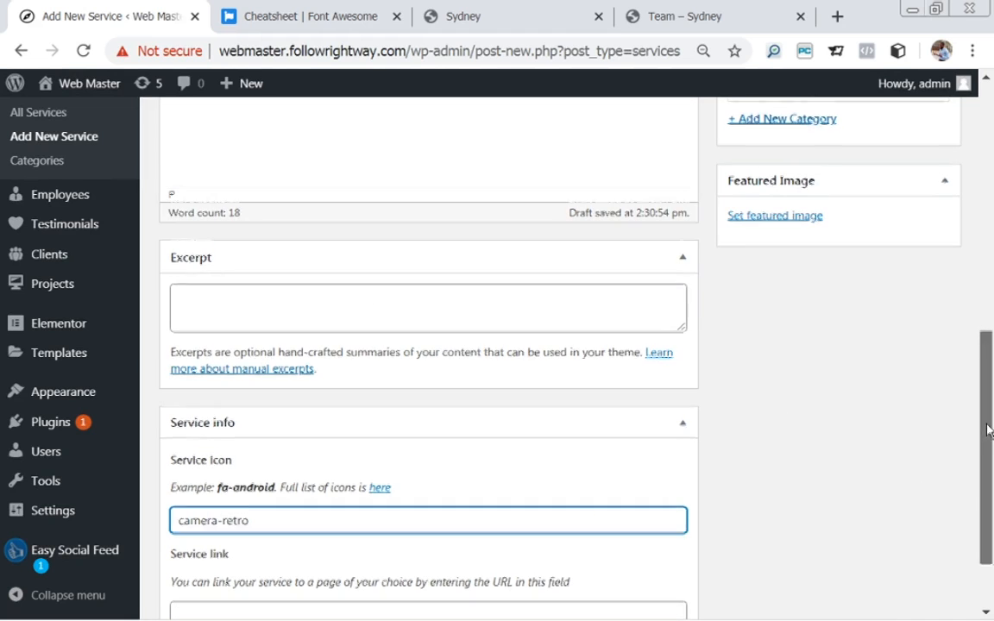
Assign the Design service to the type-a service category.
{"action": "scroll", "coordinate": [987, 428], "scroll_direction": "down", "scroll_amount": 1}
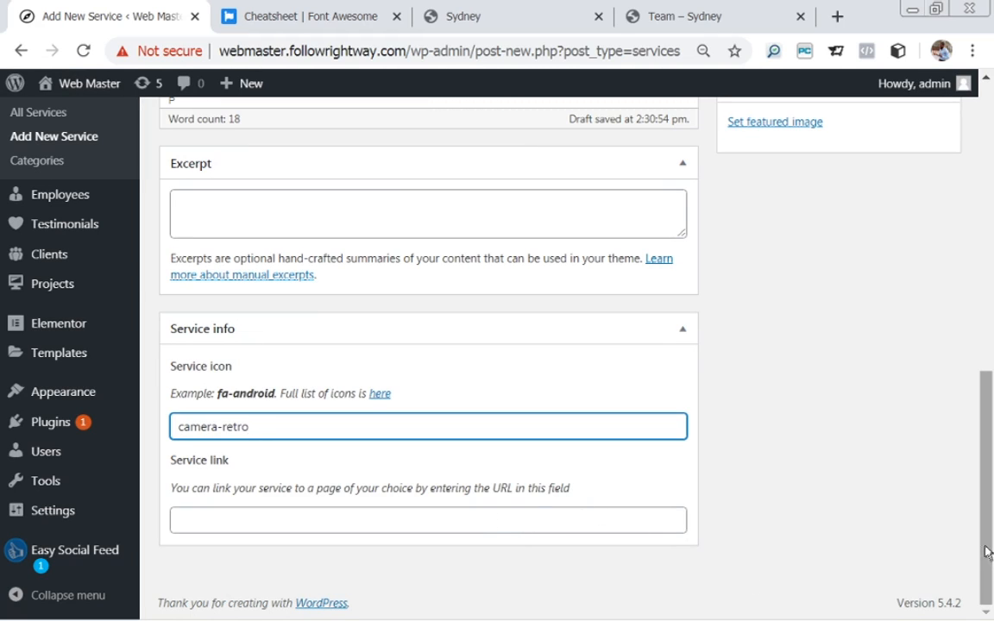
{"action": "left_click_drag", "start_coordinate": [990, 555], "coordinate": [988, 349]}
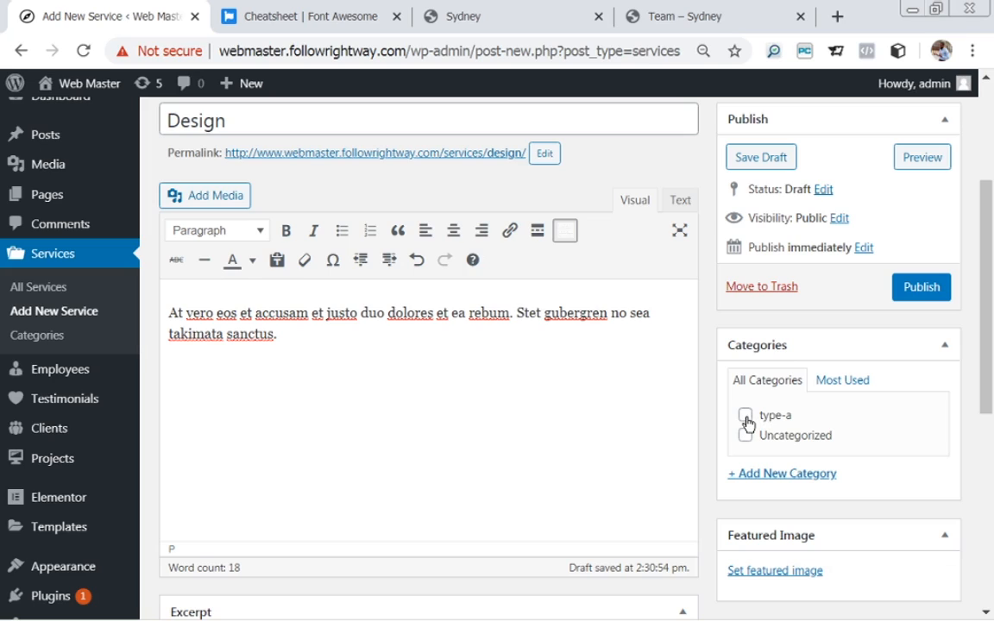
{"action": "left_click", "coordinate": [757, 481]}
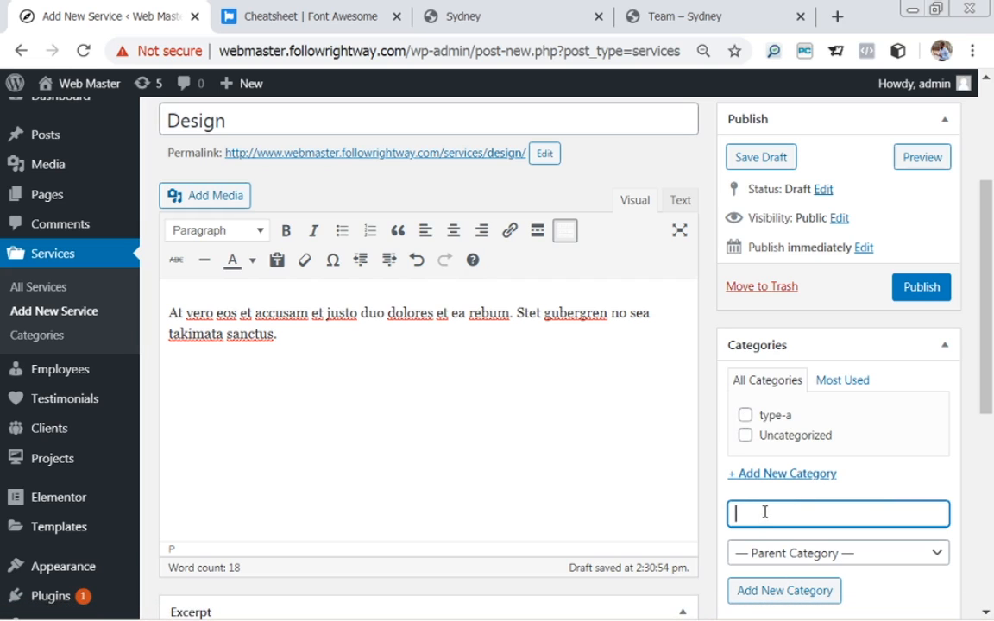
{"action": "scroll", "coordinate": [990, 349], "scroll_direction": "down", "scroll_amount": 1}
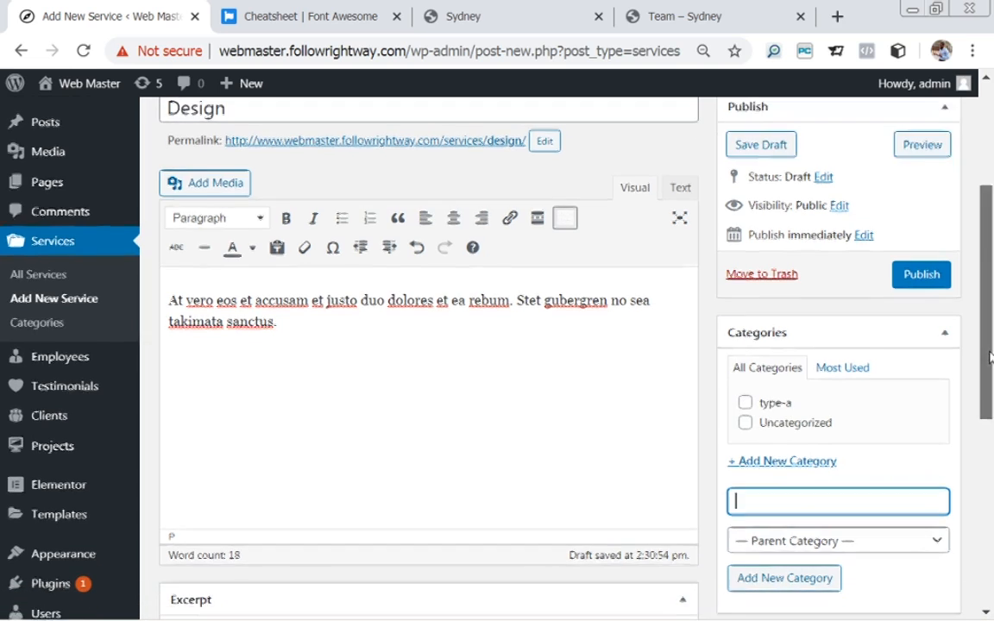
{"action": "left_click", "coordinate": [746, 399]}
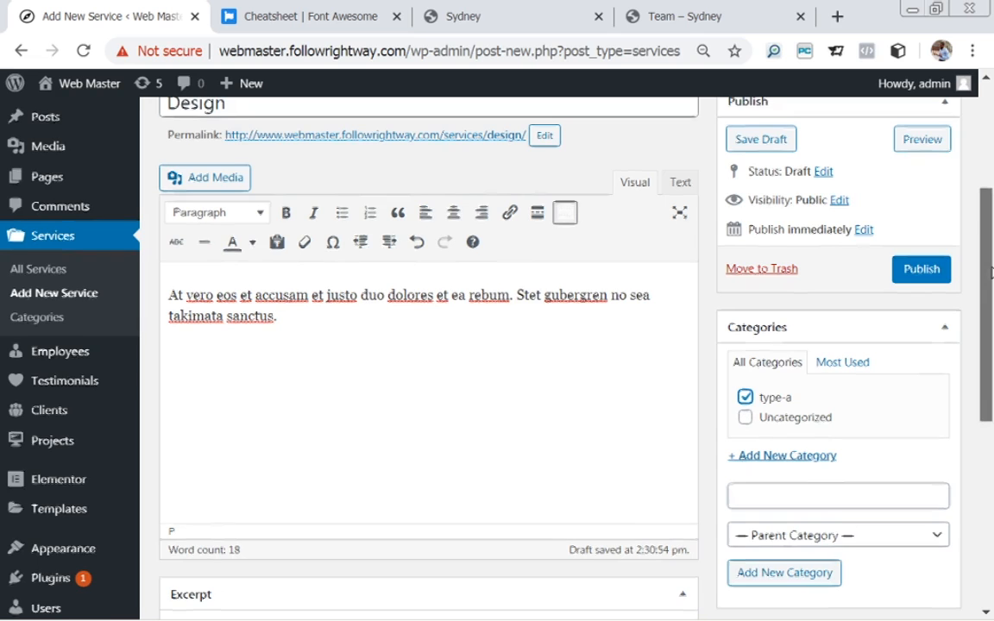
Publish the Design service and open a blank Add New Service page.
{"action": "scroll", "coordinate": [991, 214], "scroll_direction": "up", "scroll_amount": 3}
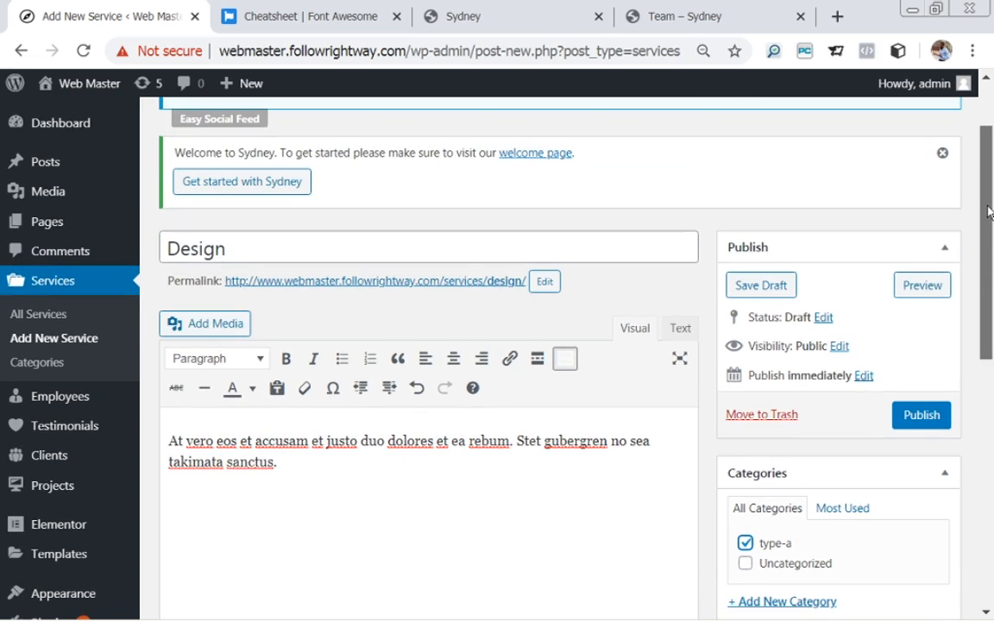
{"action": "left_click_drag", "start_coordinate": [990, 214], "coordinate": [971, 260]}
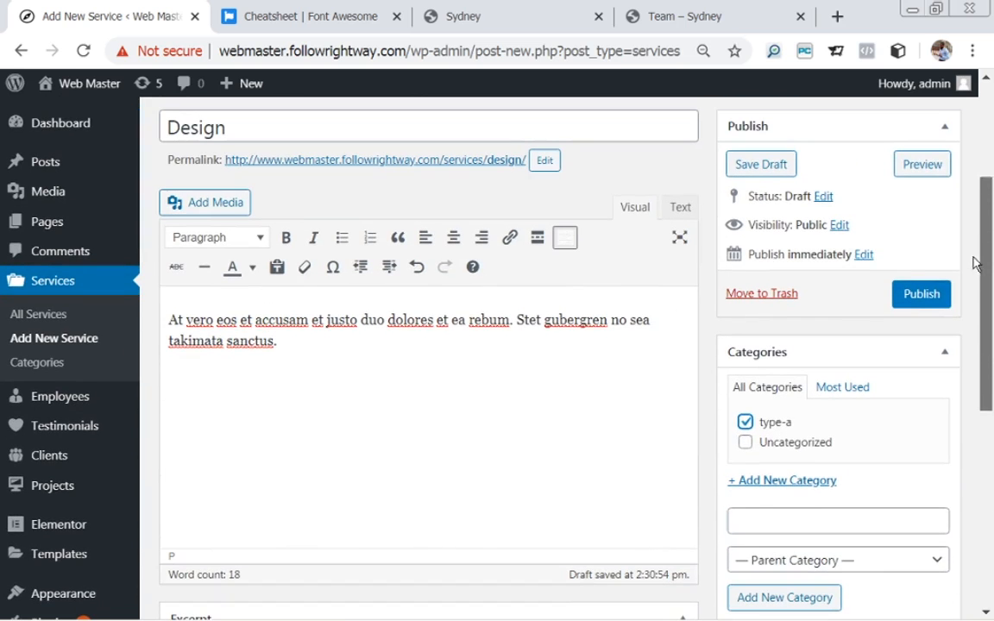
{"action": "left_click", "coordinate": [920, 302]}
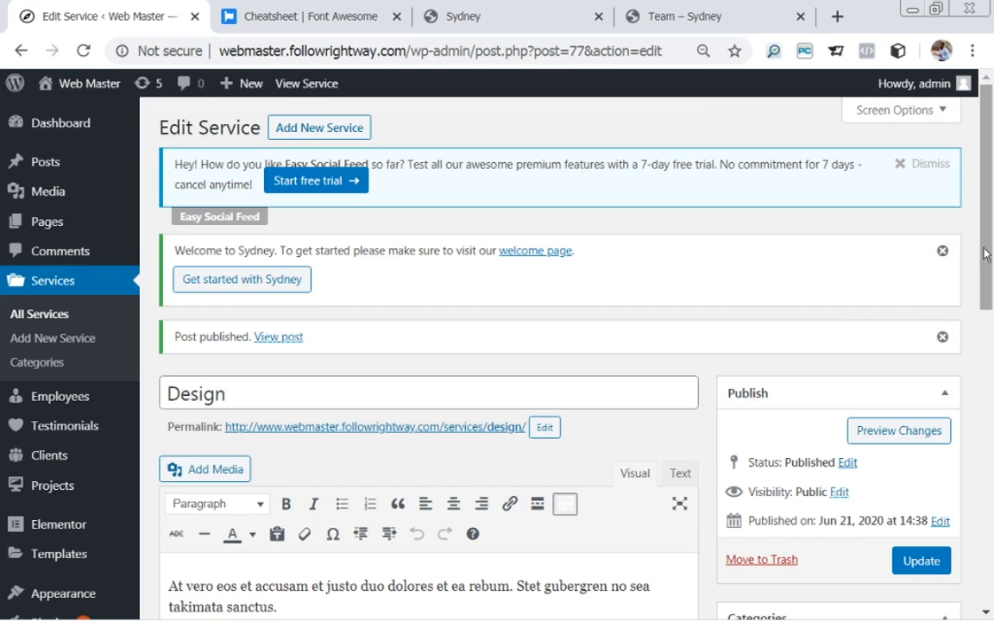
{"action": "mouse_move", "coordinate": [988, 254]}
{"action": "left_mouse_down"}
{"action": "mouse_move", "coordinate": [989, 297]}
{"action": "mouse_move", "coordinate": [991, 259]}
{"action": "left_mouse_up"}
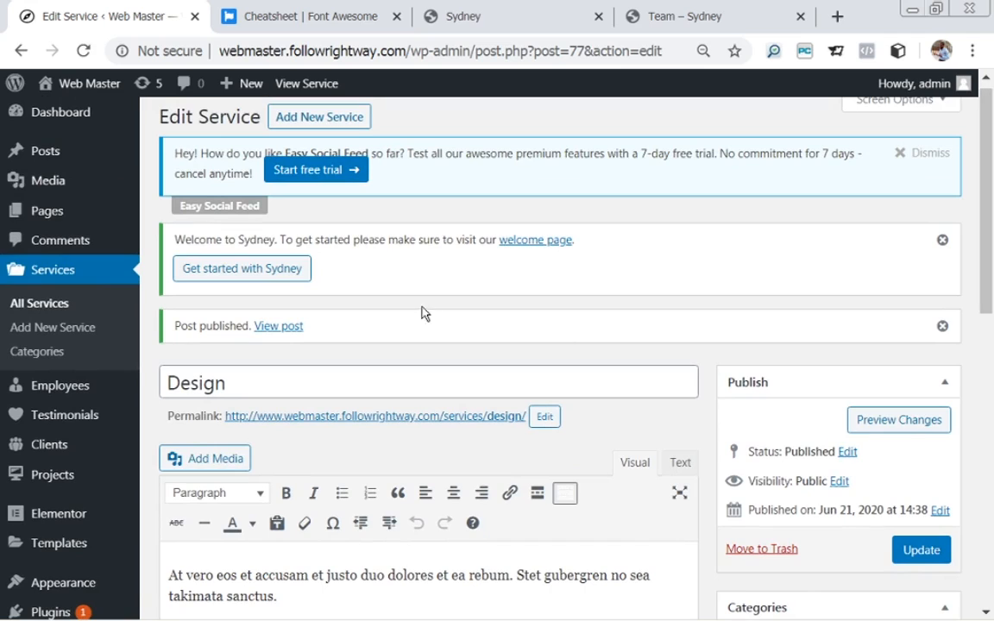
{"action": "left_click", "coordinate": [306, 122]}
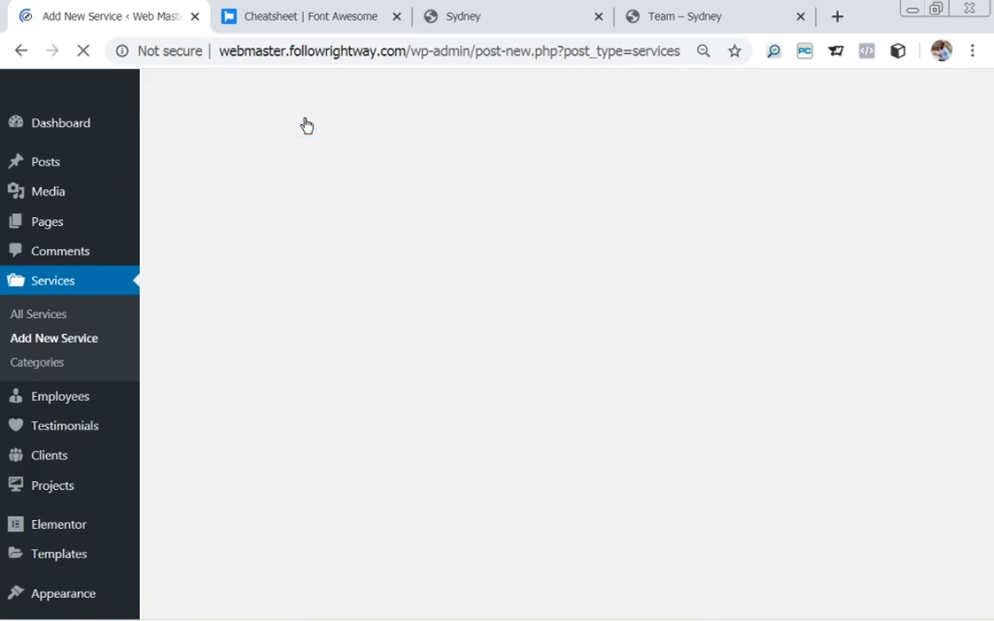
Title the new service 'Development', copied from the demo's heading.
{"action": "left_click", "coordinate": [466, 17]}
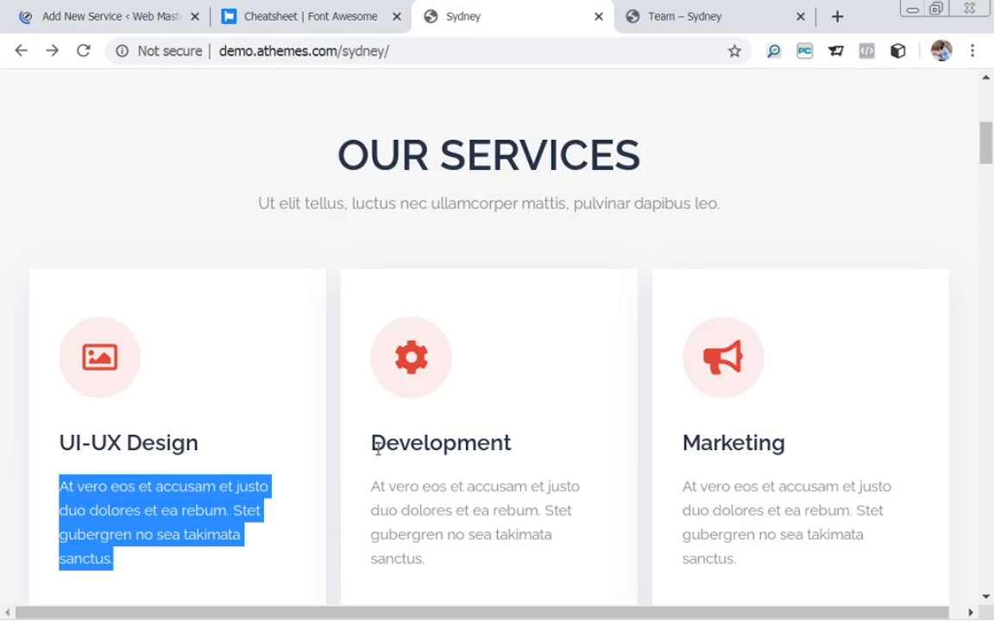
{"action": "left_click_drag", "start_coordinate": [338, 399], "coordinate": [533, 422]}
{"action": "key", "text": "ctrl+c"}
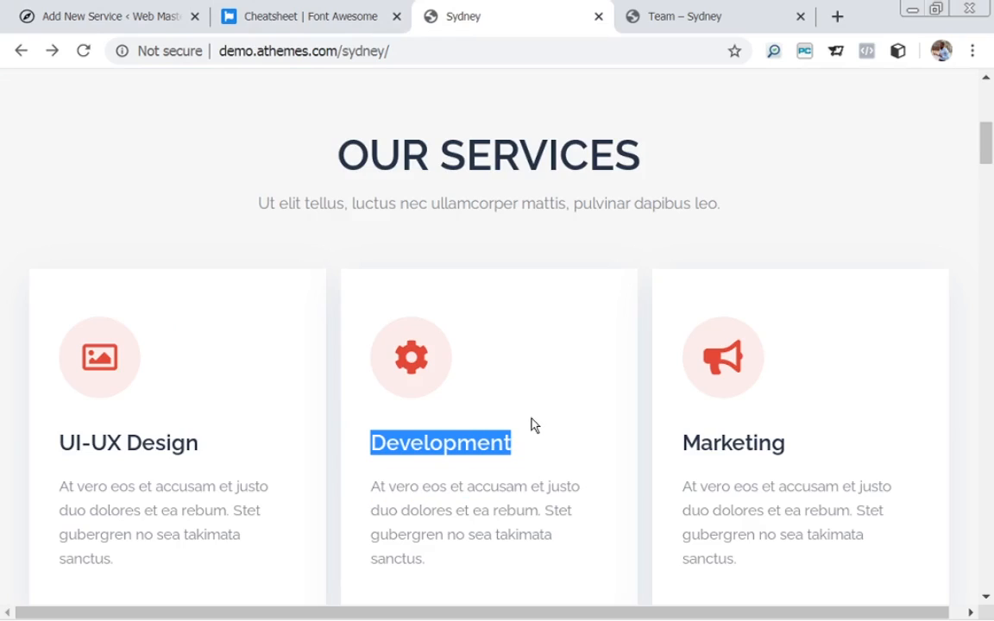
{"action": "left_click", "coordinate": [120, 16]}
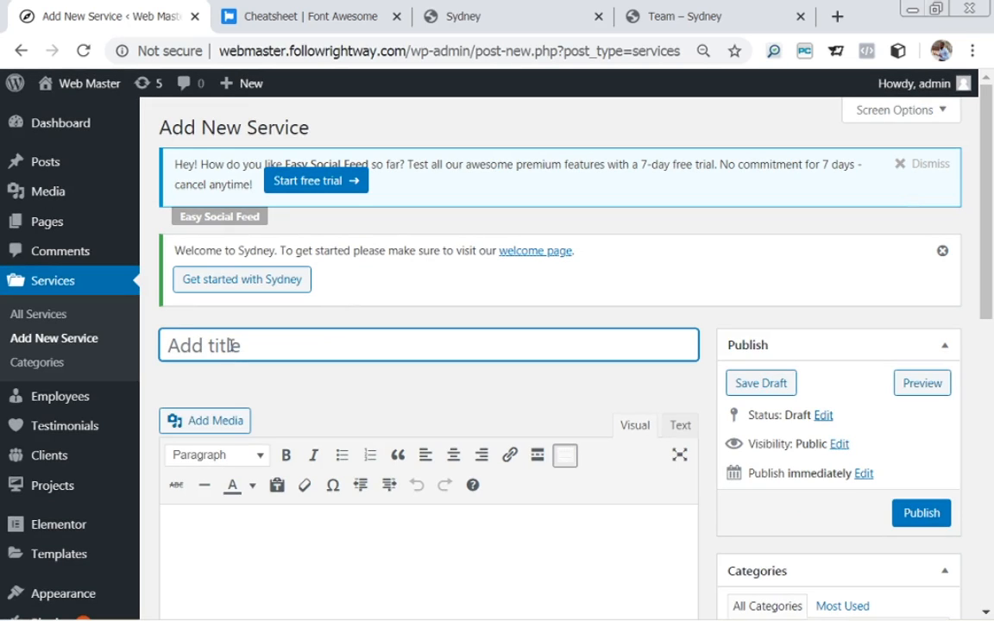
{"action": "key", "text": "ctrl+v"}
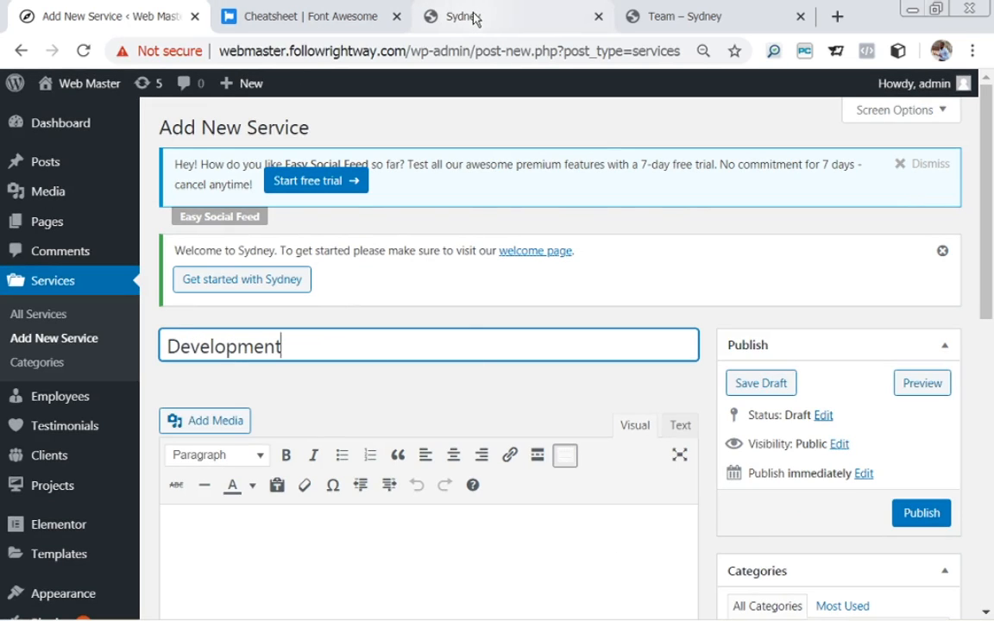
Paste the demo's Development description paragraph into the service body.
{"action": "left_click", "coordinate": [445, 18]}
{"action": "left_click_drag", "start_coordinate": [372, 486], "coordinate": [449, 584]}
{"action": "key", "text": "ctrl+c"}
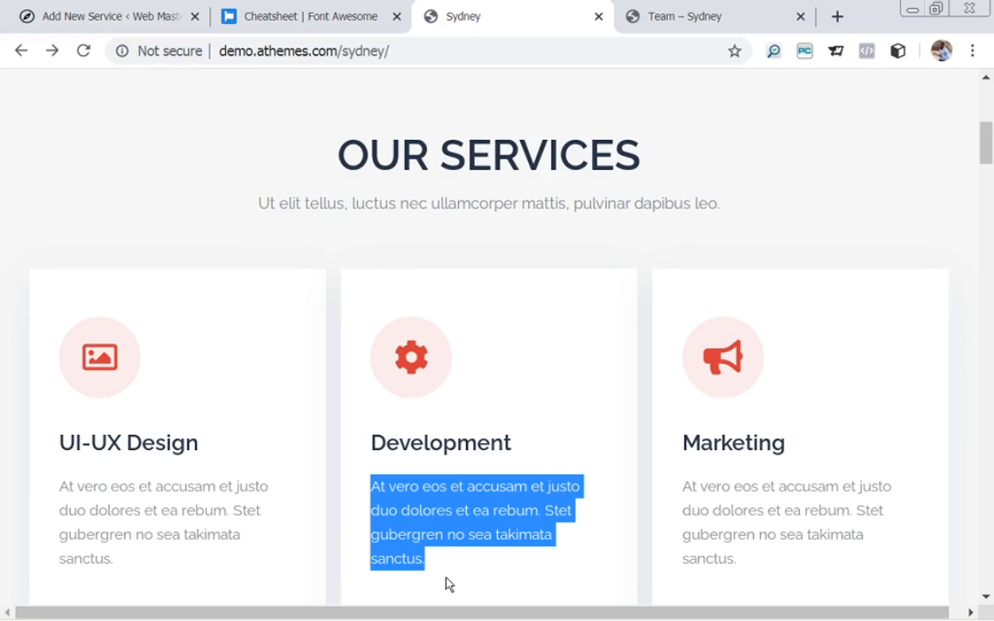
{"action": "left_click", "coordinate": [139, 24]}
{"action": "left_click", "coordinate": [338, 529]}
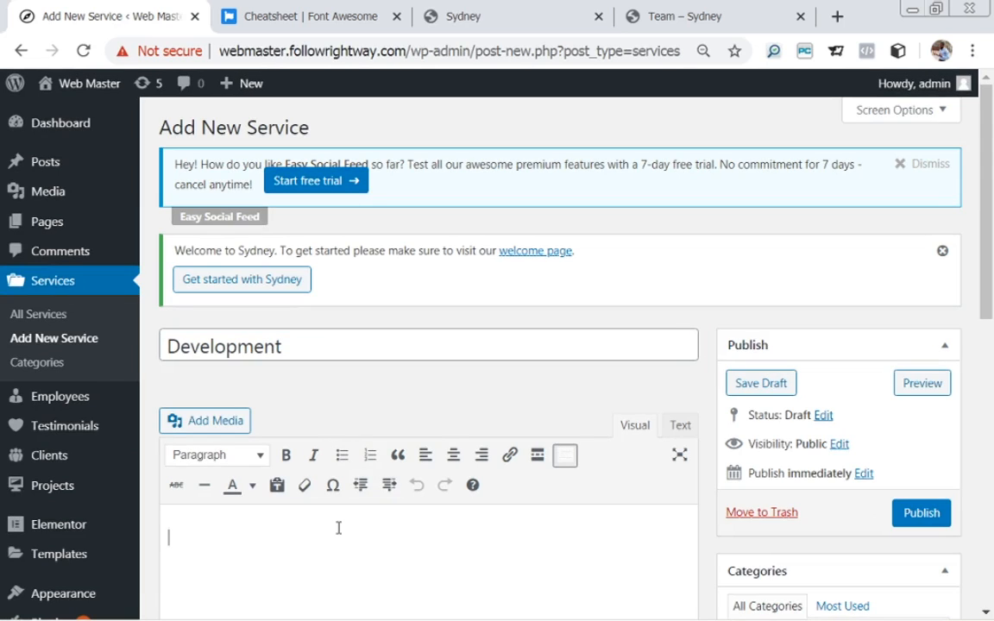
{"action": "key", "text": "ctrl+v"}
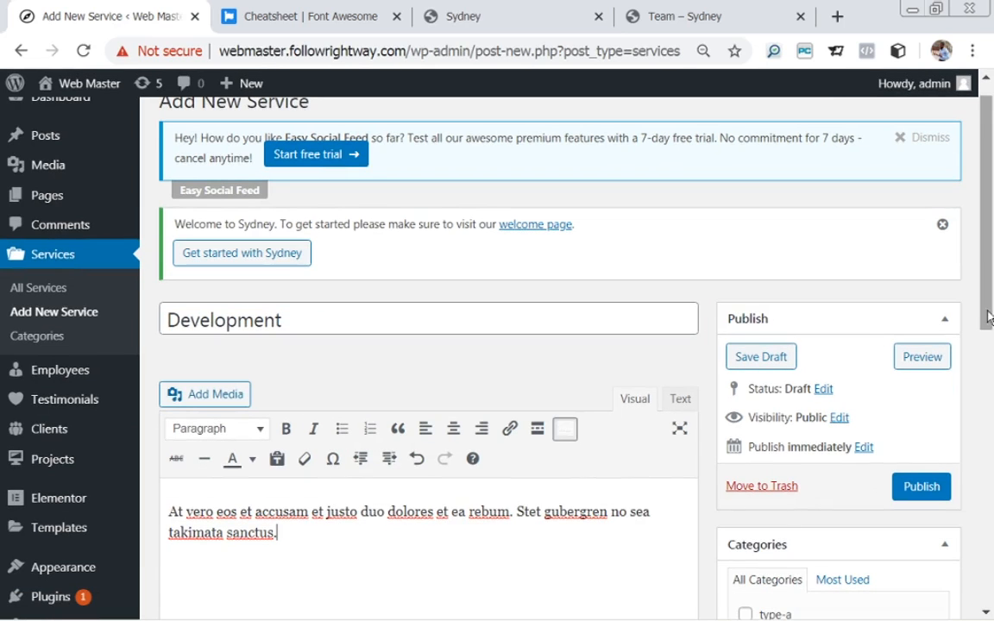
Put 'file-alt' from the Font Awesome cheatsheet into the Development service's icon field.
{"action": "scroll", "coordinate": [992, 375], "scroll_direction": "down", "scroll_amount": 2}
{"action": "scroll", "coordinate": [992, 376], "scroll_direction": "down", "scroll_amount": 5}
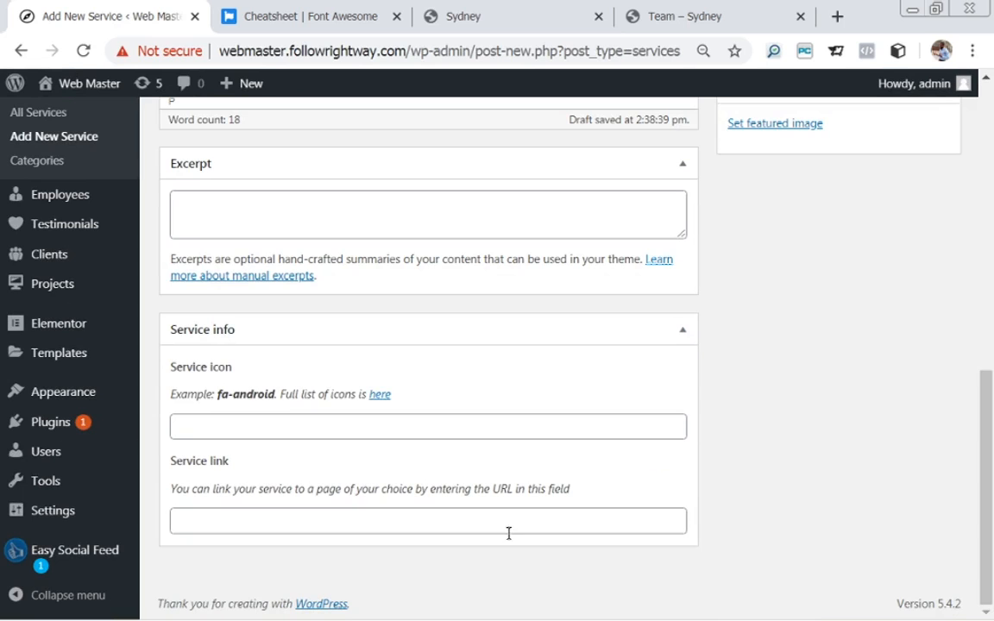
{"action": "left_click", "coordinate": [378, 395]}
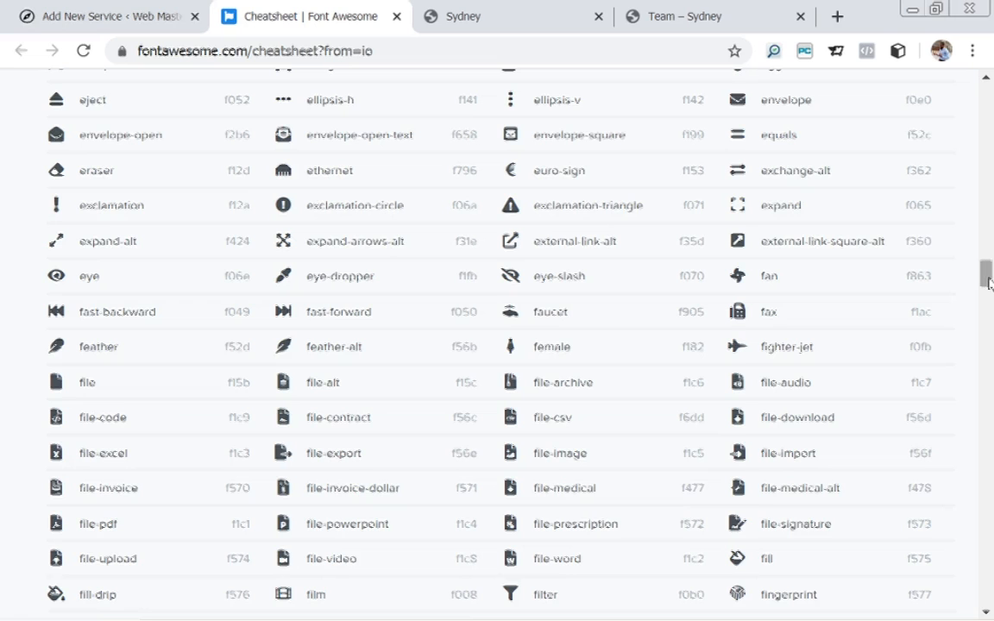
{"action": "left_click_drag", "start_coordinate": [309, 382], "coordinate": [329, 382]}
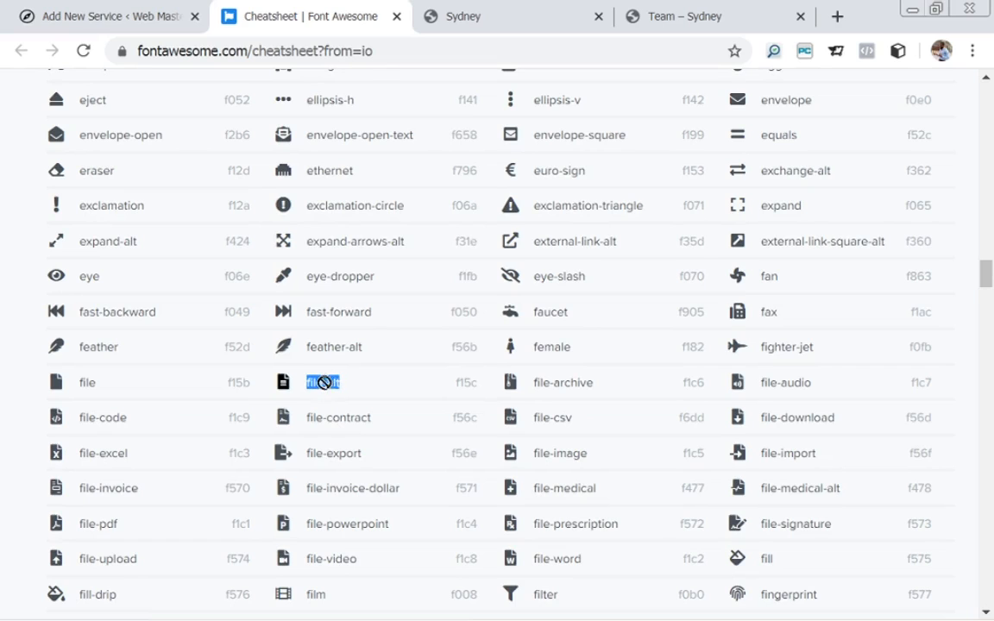
{"action": "left_click", "coordinate": [344, 385]}
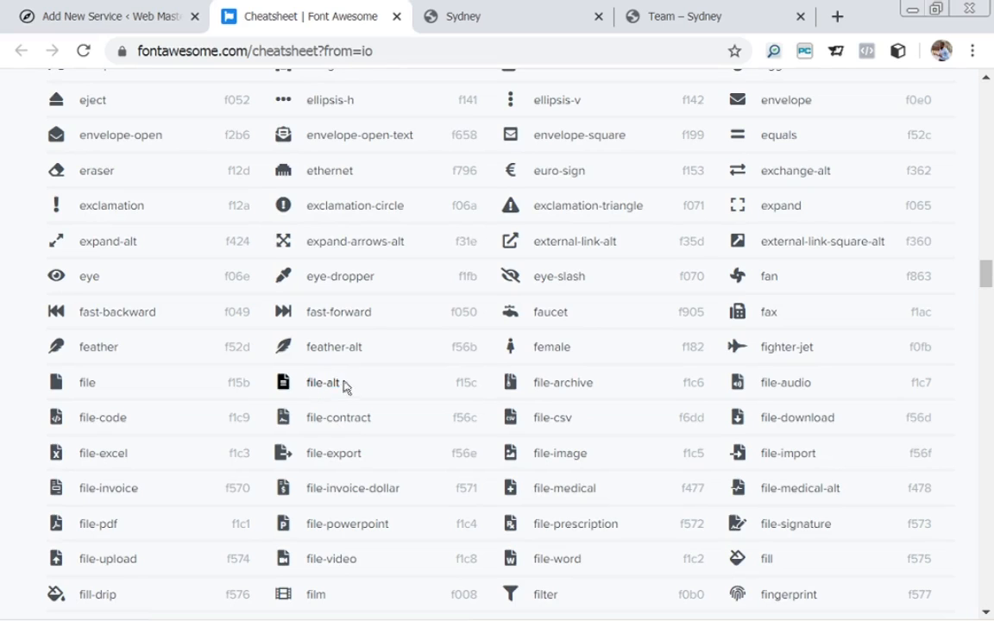
{"action": "left_click_drag", "start_coordinate": [339, 380], "coordinate": [306, 383]}
{"action": "left_click_drag", "start_coordinate": [327, 383], "coordinate": [329, 382]}
{"action": "key", "text": "ctrl+c"}
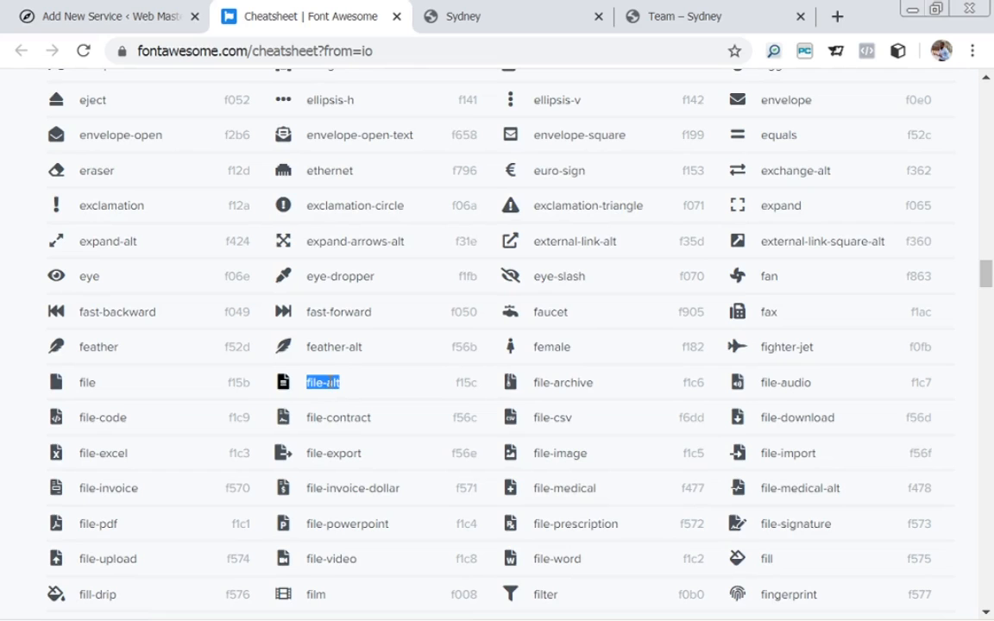
{"action": "left_click", "coordinate": [82, 17]}
{"action": "left_click", "coordinate": [291, 423]}
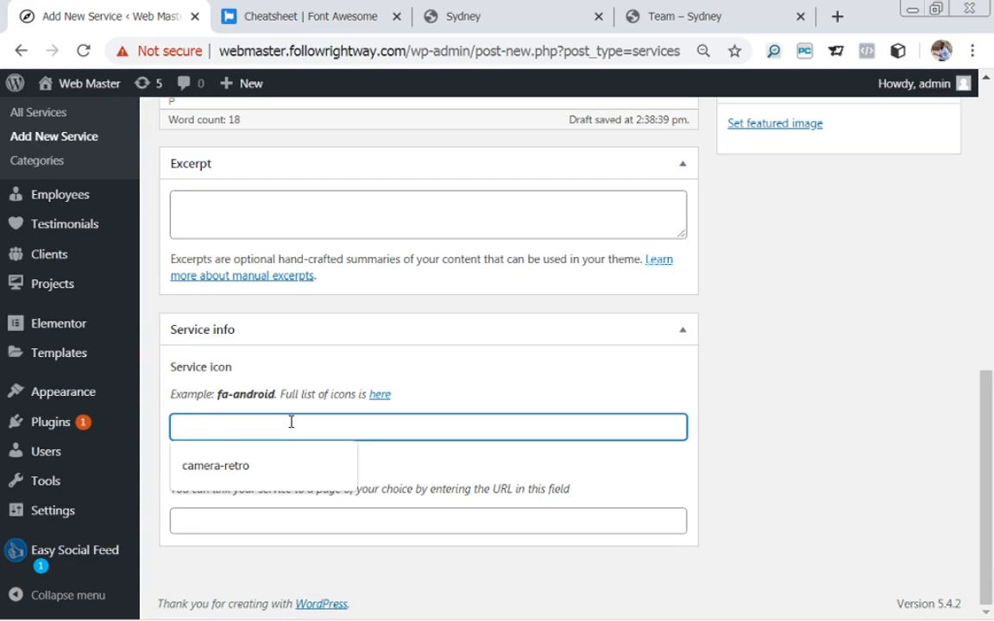
{"action": "key", "text": "ctrl+v"}
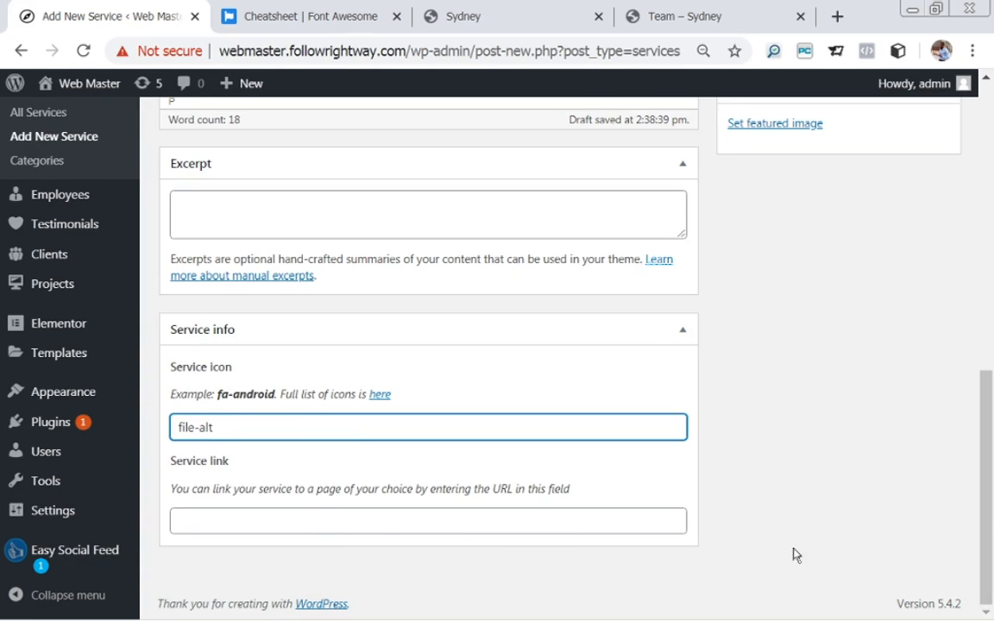
{"action": "left_click_drag", "start_coordinate": [990, 505], "coordinate": [956, 343]}
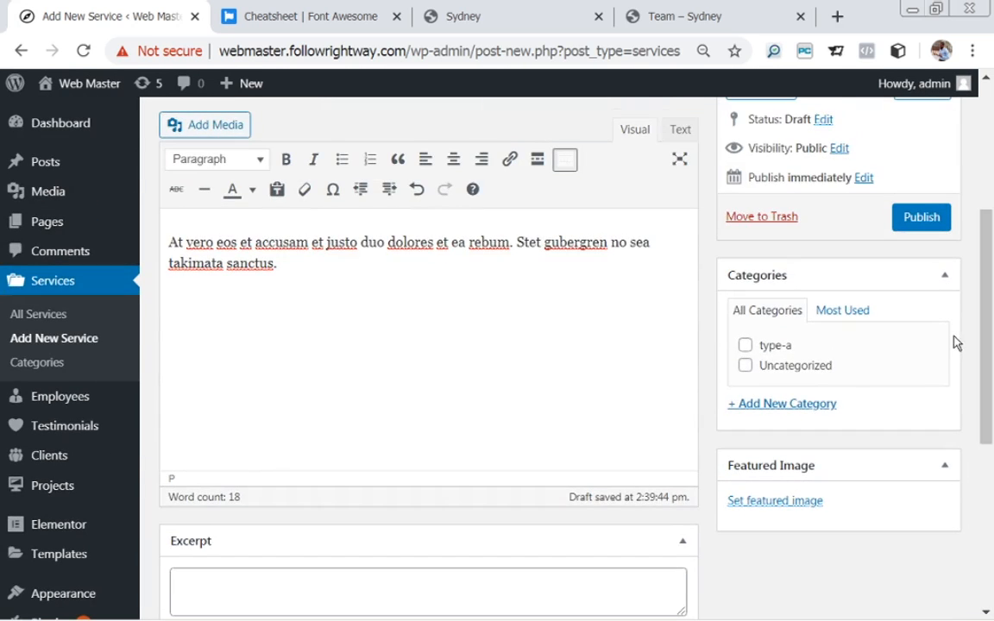
File the Development service under type-a and publish it.
{"action": "left_click", "coordinate": [746, 346]}
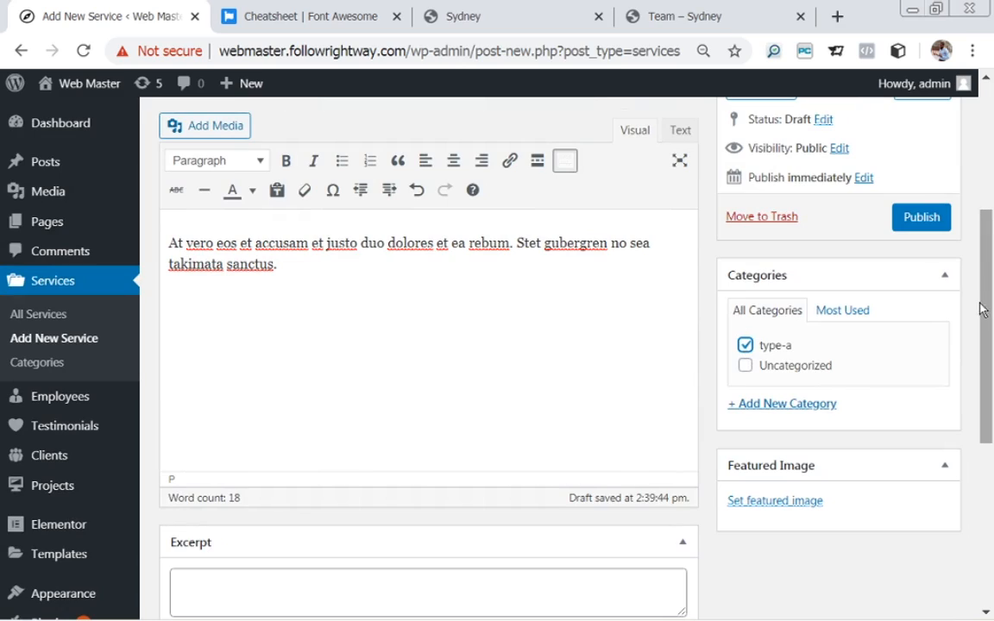
{"action": "left_click_drag", "start_coordinate": [990, 315], "coordinate": [972, 233]}
{"action": "left_click", "coordinate": [924, 475]}
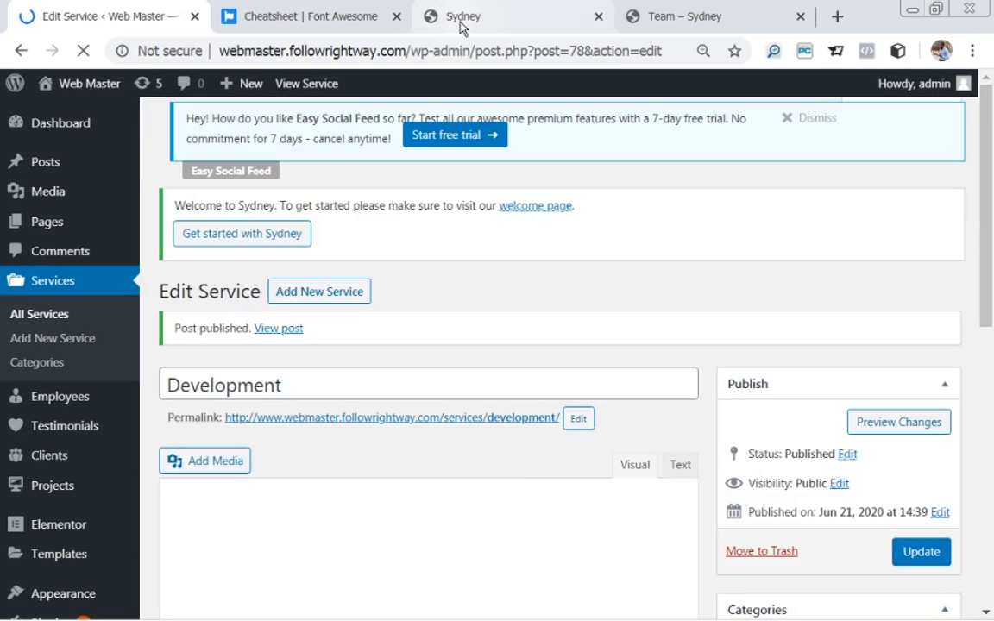
Copy the Marketing heading from the demo's services section.
{"action": "left_click", "coordinate": [462, 20]}
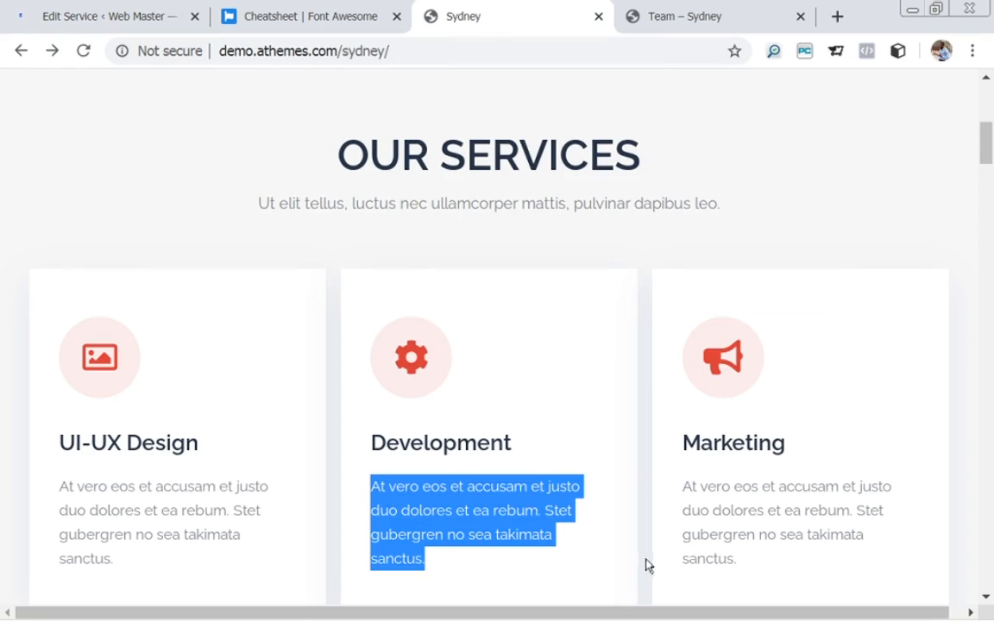
{"action": "left_click_drag", "start_coordinate": [682, 444], "coordinate": [801, 457]}
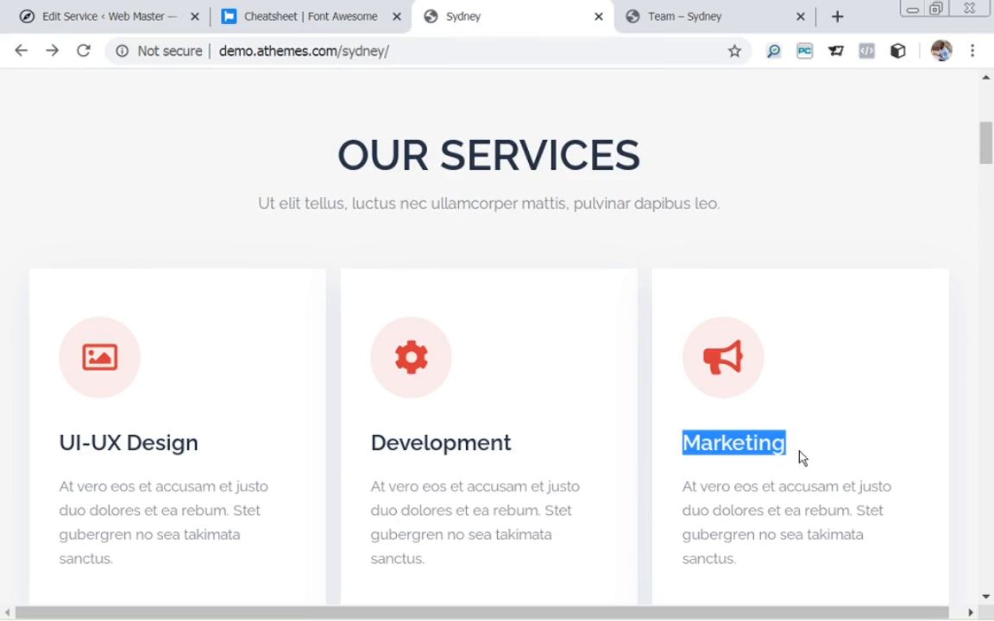
{"action": "left_click", "coordinate": [107, 19]}
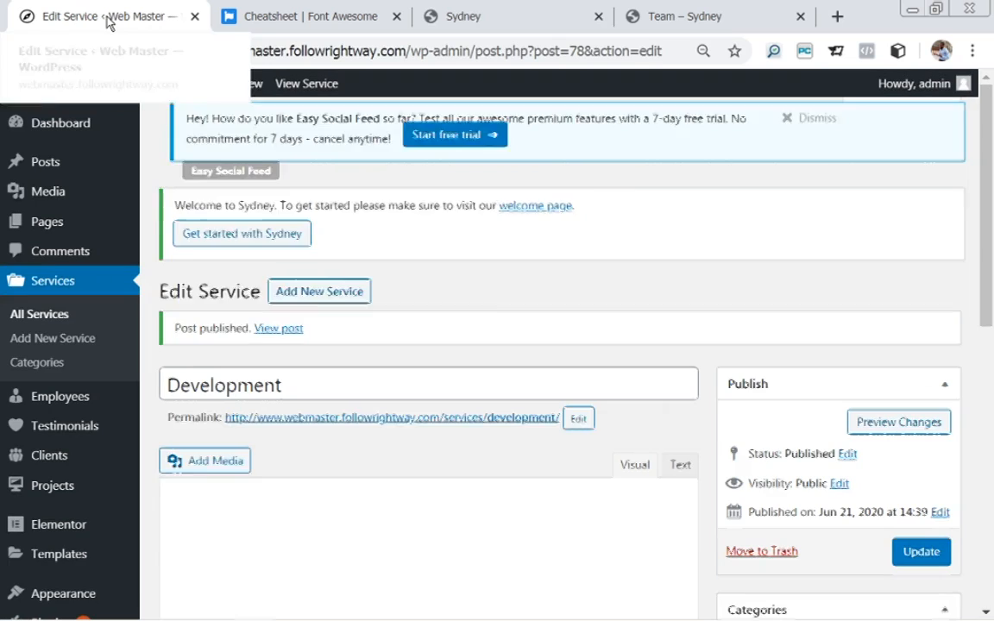
Create a 'Marketing' service whose body is the demo card's 'At vero eos … sanctus.' paragraph.
{"action": "left_click", "coordinate": [291, 131]}
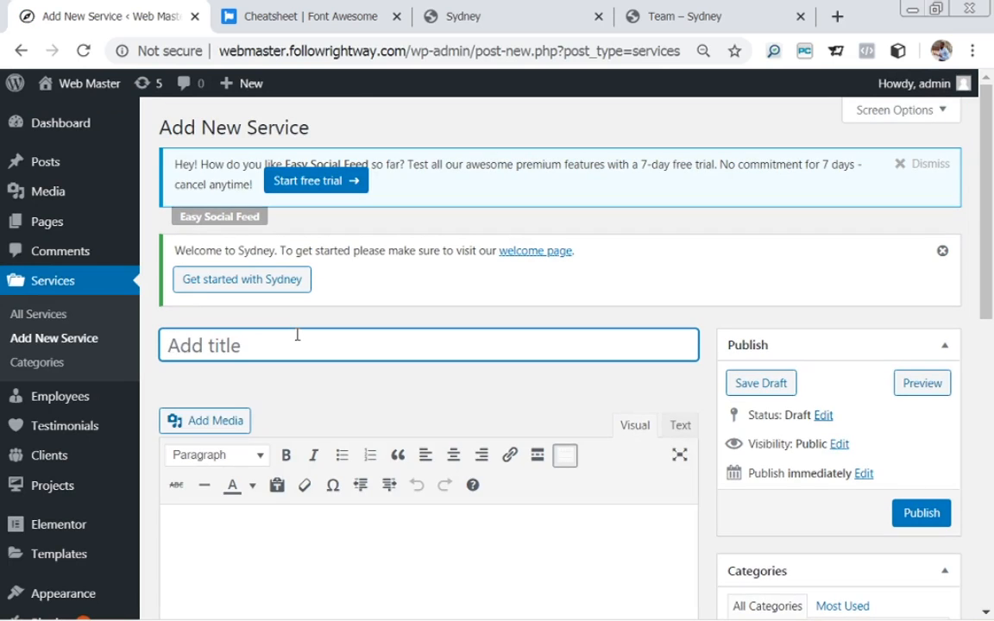
{"action": "type", "text": "Marketing"}
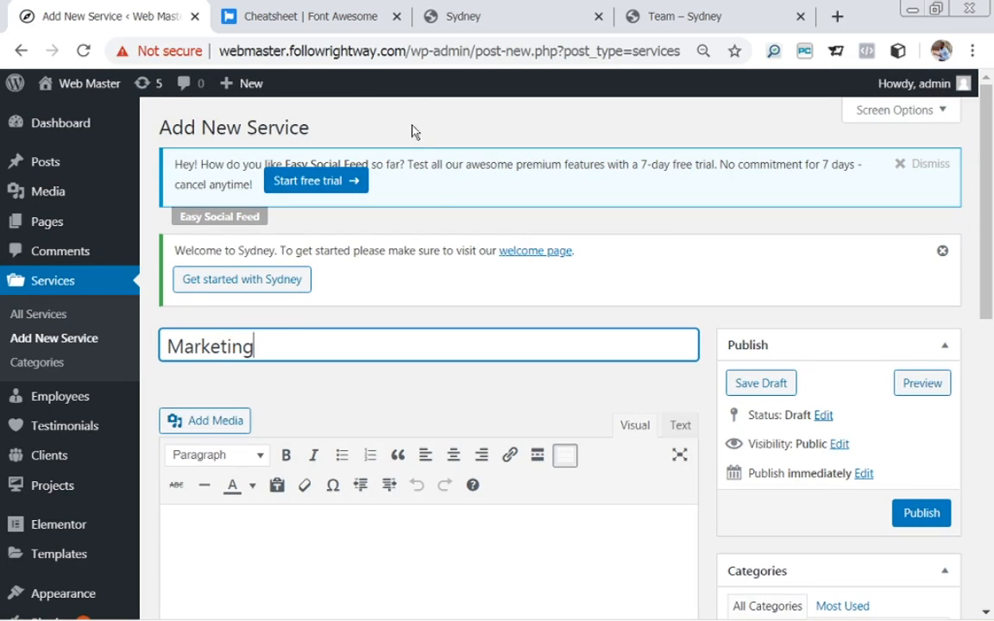
{"action": "left_click", "coordinate": [471, 19]}
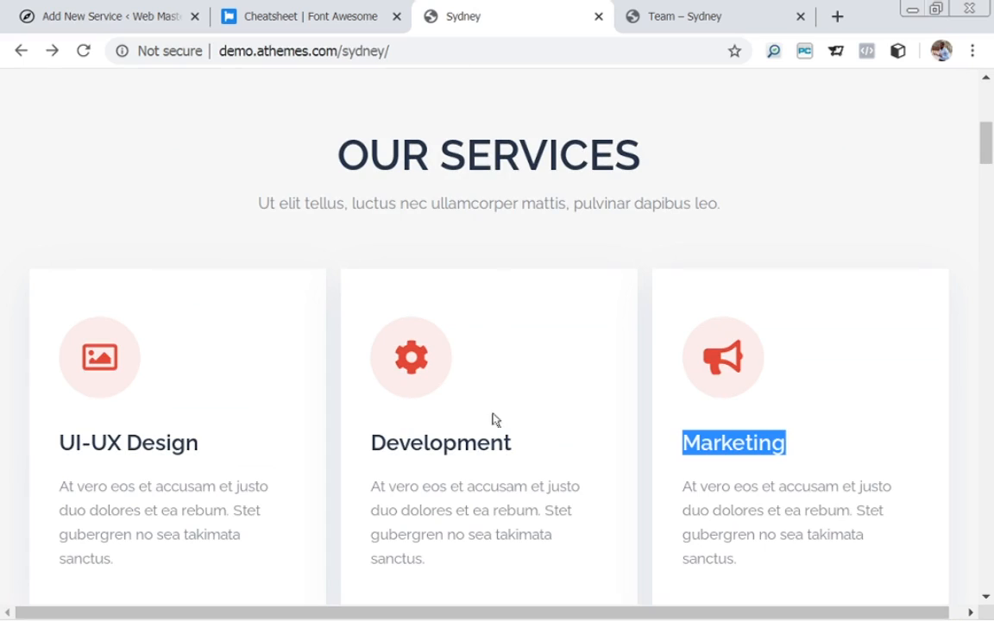
{"action": "left_click", "coordinate": [688, 486]}
{"action": "left_click_drag", "start_coordinate": [688, 486], "coordinate": [747, 606]}
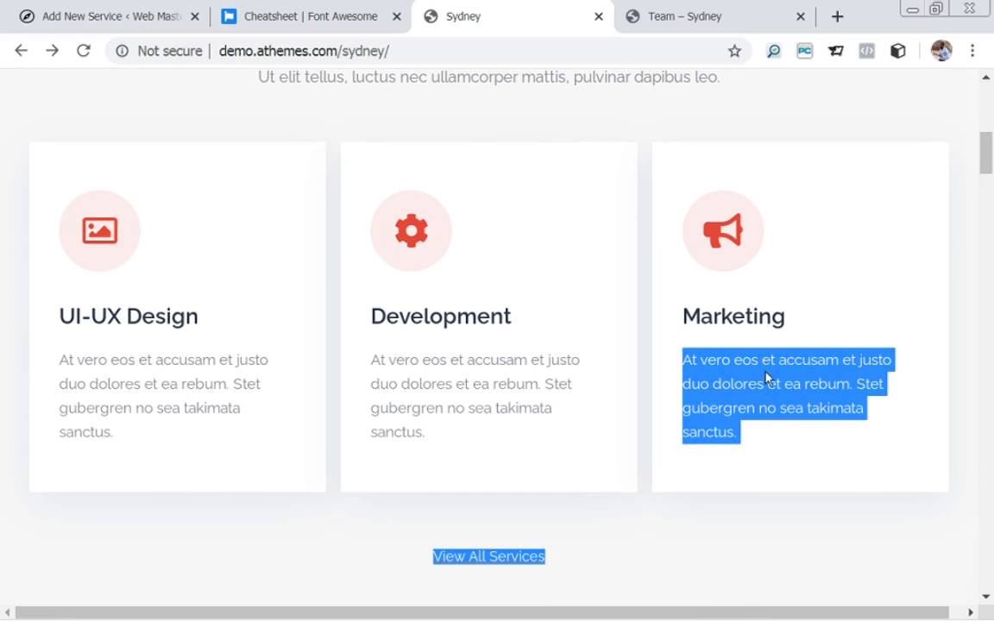
{"action": "left_click", "coordinate": [679, 371]}
{"action": "left_click_drag", "start_coordinate": [684, 361], "coordinate": [738, 430]}
{"action": "key", "text": "ctrl+c"}
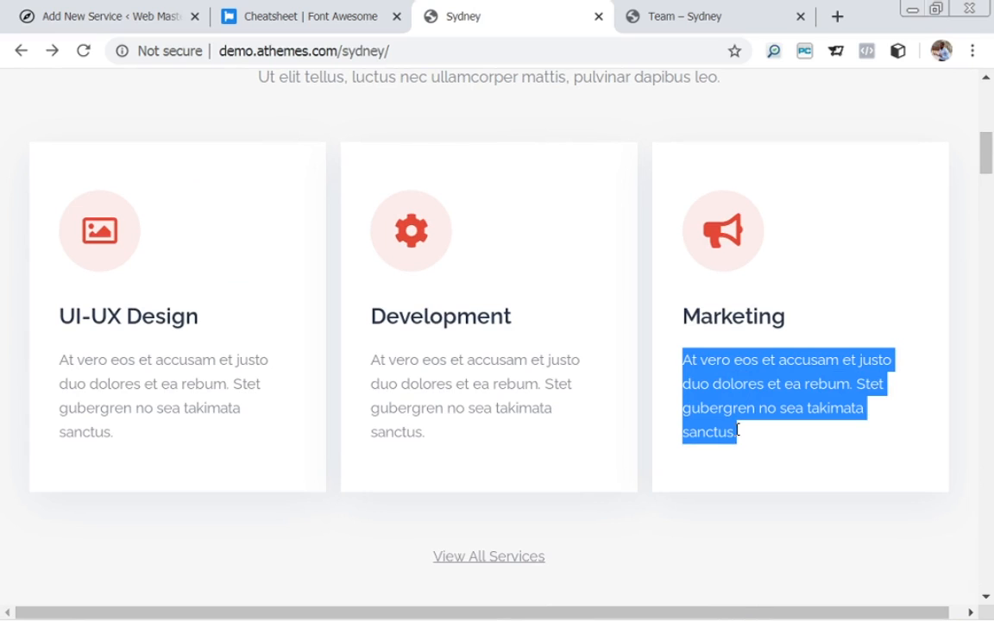
{"action": "left_click", "coordinate": [142, 15]}
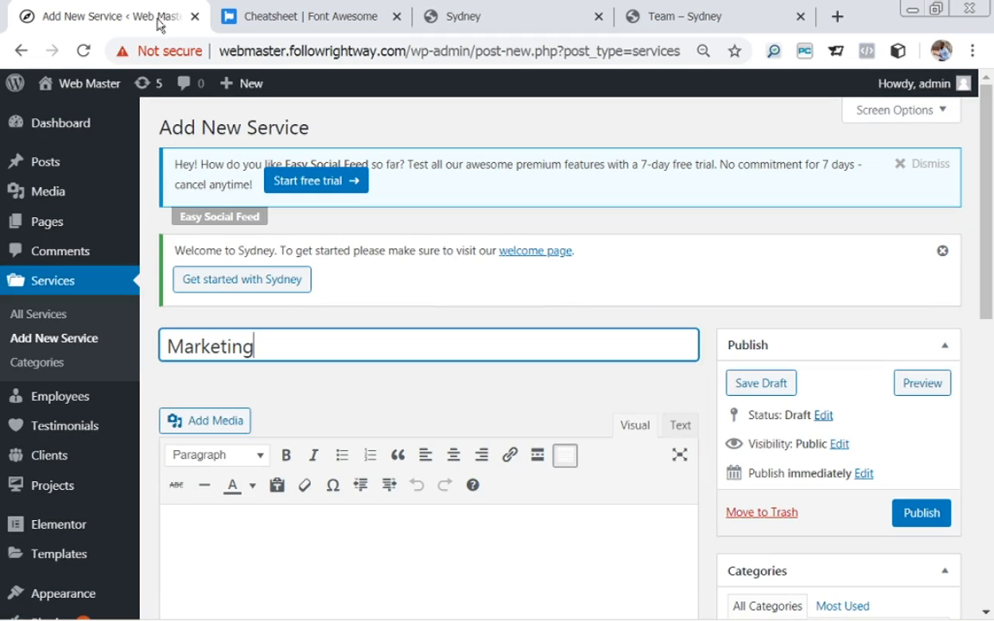
{"action": "left_click", "coordinate": [291, 586]}
{"action": "key", "text": "ctrl+v"}
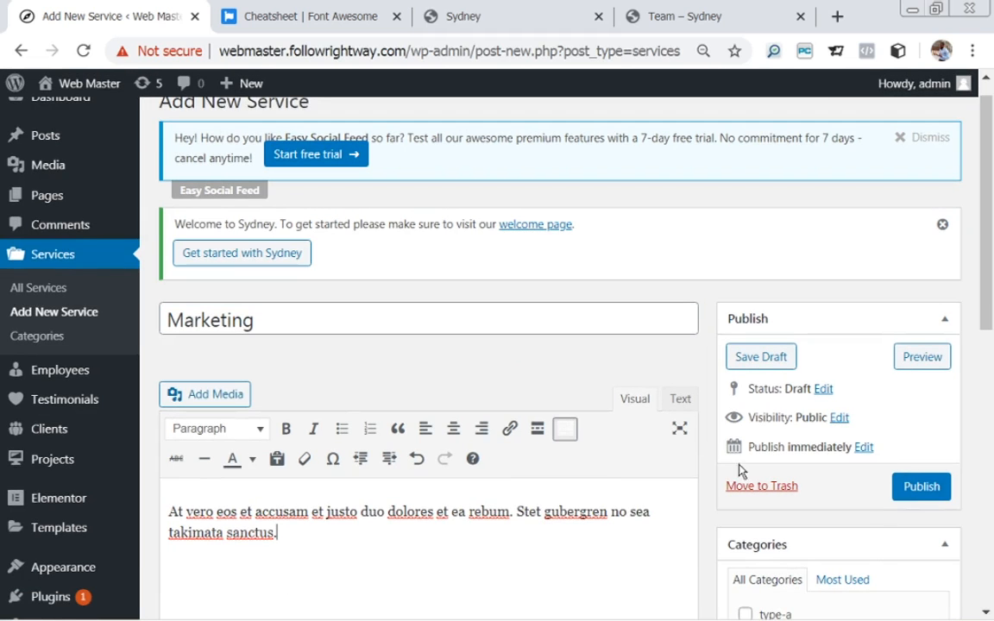
{"action": "left_click_drag", "start_coordinate": [990, 300], "coordinate": [990, 580]}
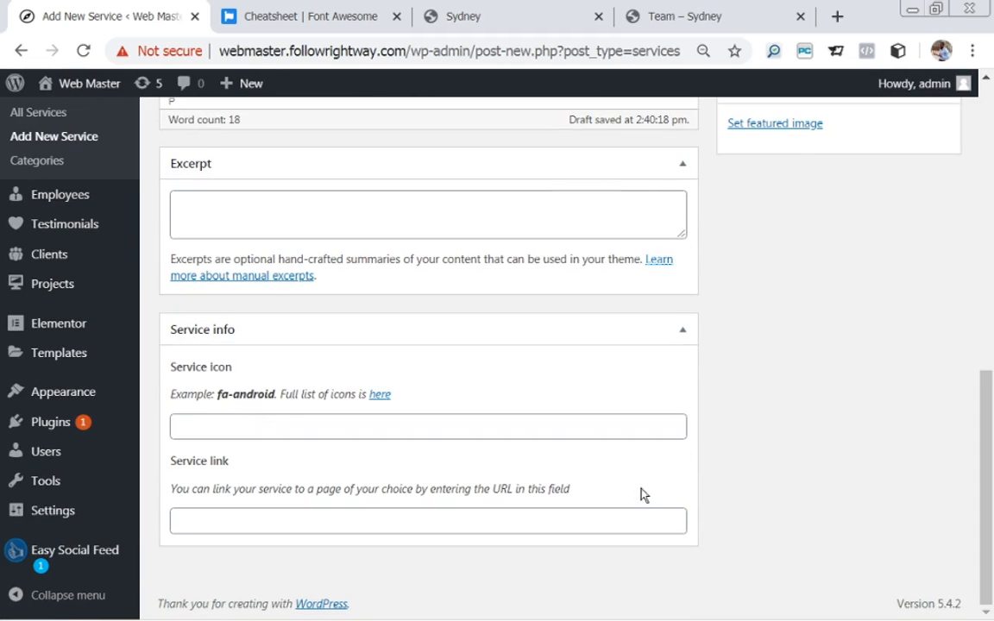
Copy globe-africa from the Font Awesome cheatsheet into Service icon and tick the type-a category.
{"action": "left_click", "coordinate": [278, 10]}
{"action": "scroll", "coordinate": [304, 464], "scroll_direction": "down", "scroll_amount": 6}
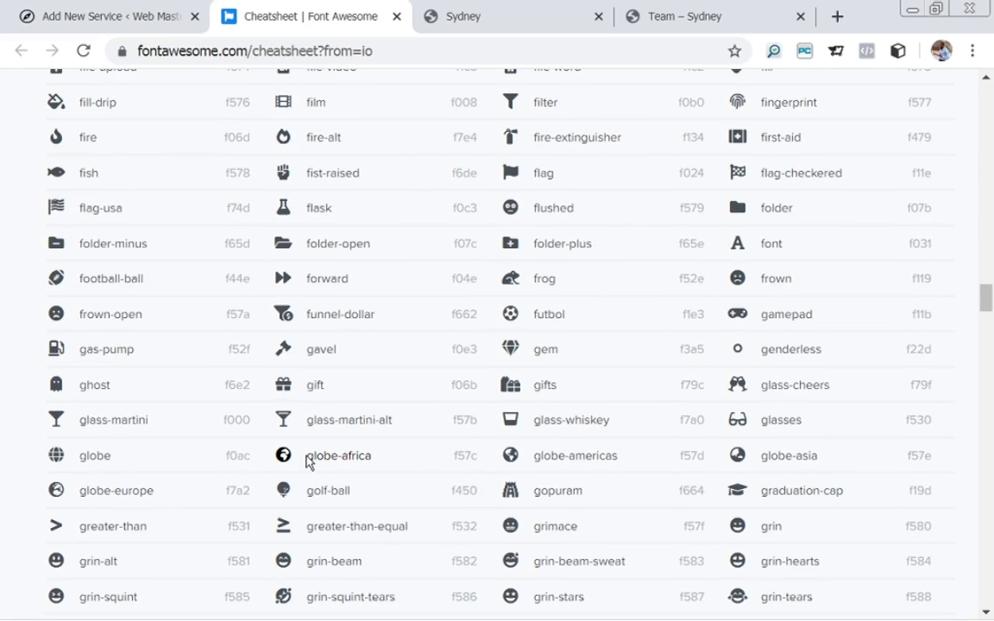
{"action": "triple_click", "coordinate": [311, 458]}
{"action": "key", "text": "ctrl+c"}
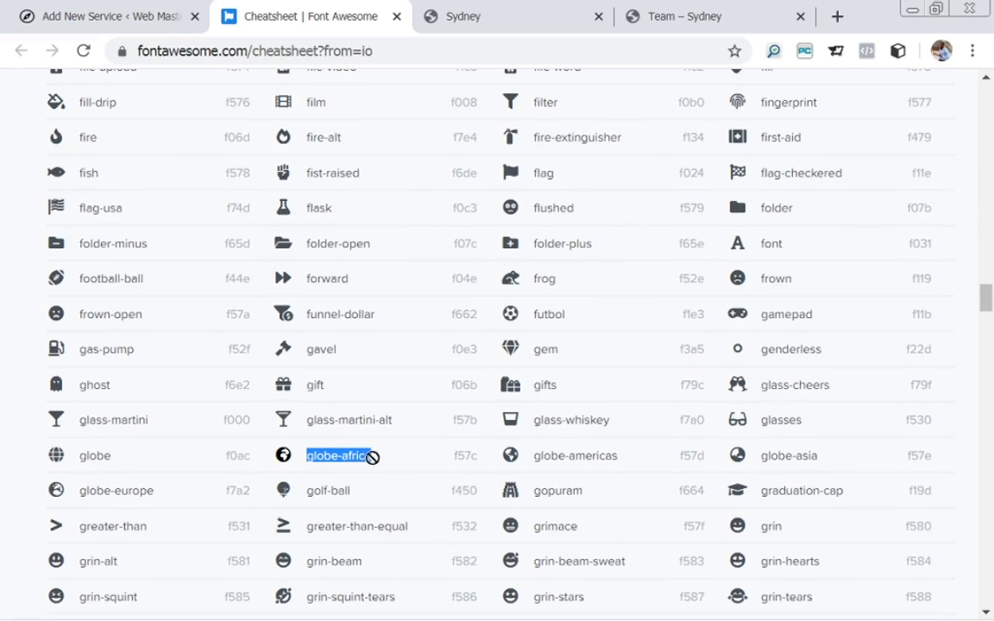
{"action": "left_click", "coordinate": [53, 15]}
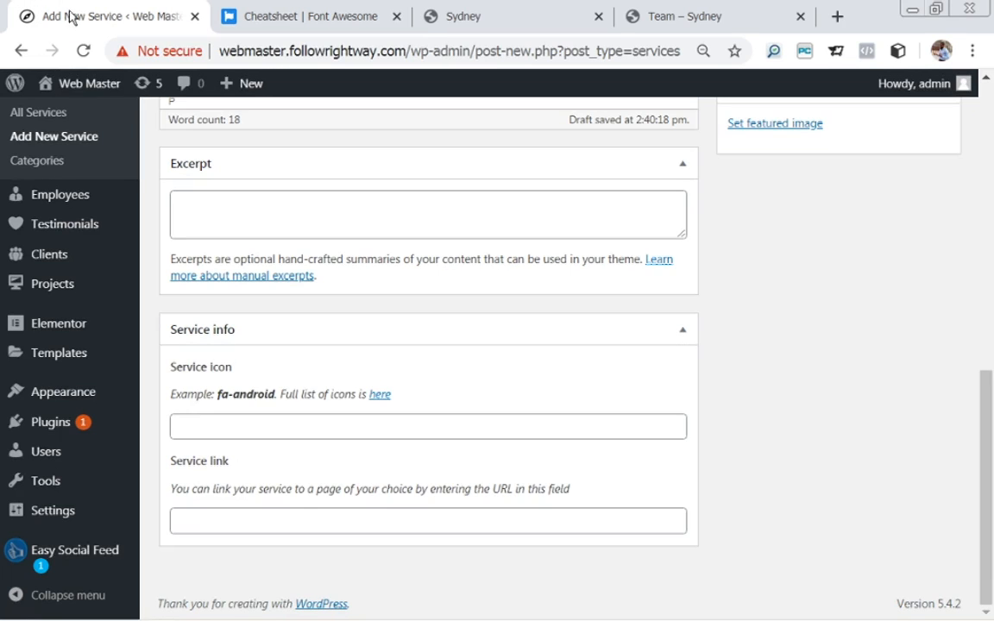
{"action": "left_click", "coordinate": [245, 423]}
{"action": "key", "text": "ctrl+v"}
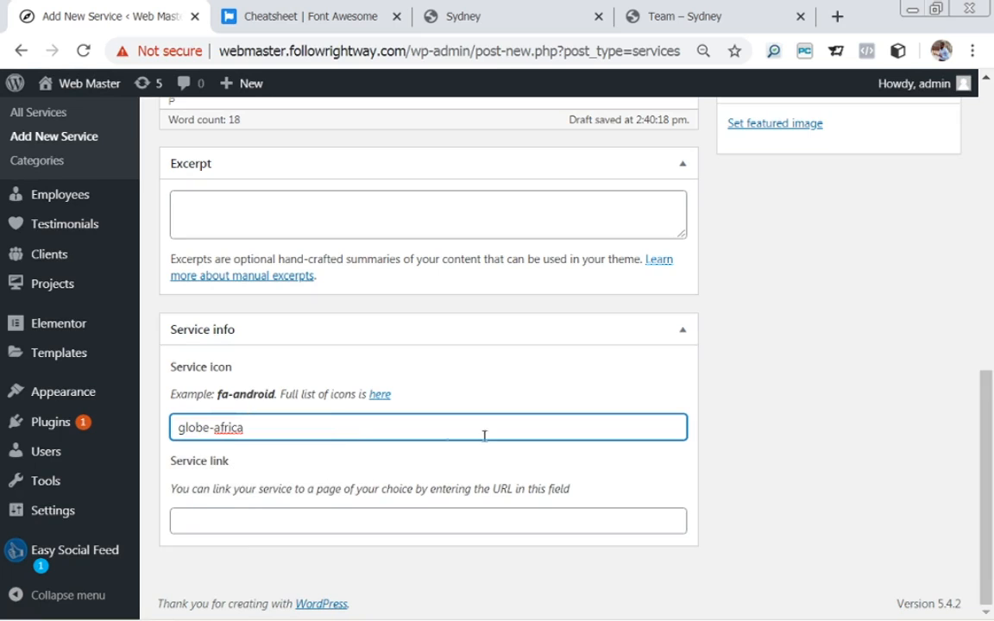
{"action": "left_click_drag", "start_coordinate": [990, 416], "coordinate": [963, 273]}
{"action": "left_click", "coordinate": [745, 302]}
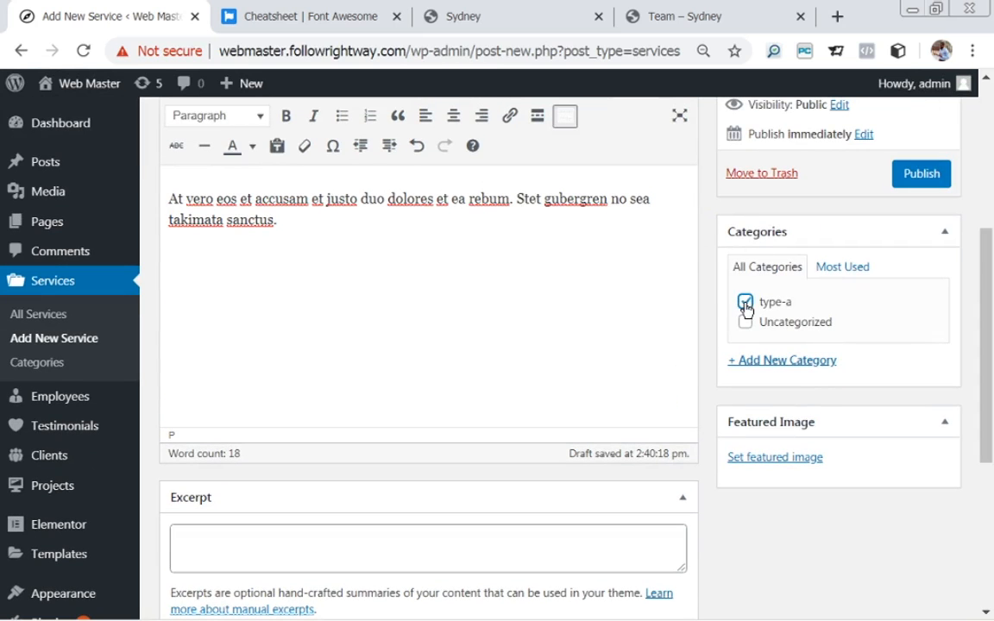
Publish the Marketing service, then bring up the demo site to compare.
{"action": "left_click_drag", "start_coordinate": [991, 366], "coordinate": [979, 322]}
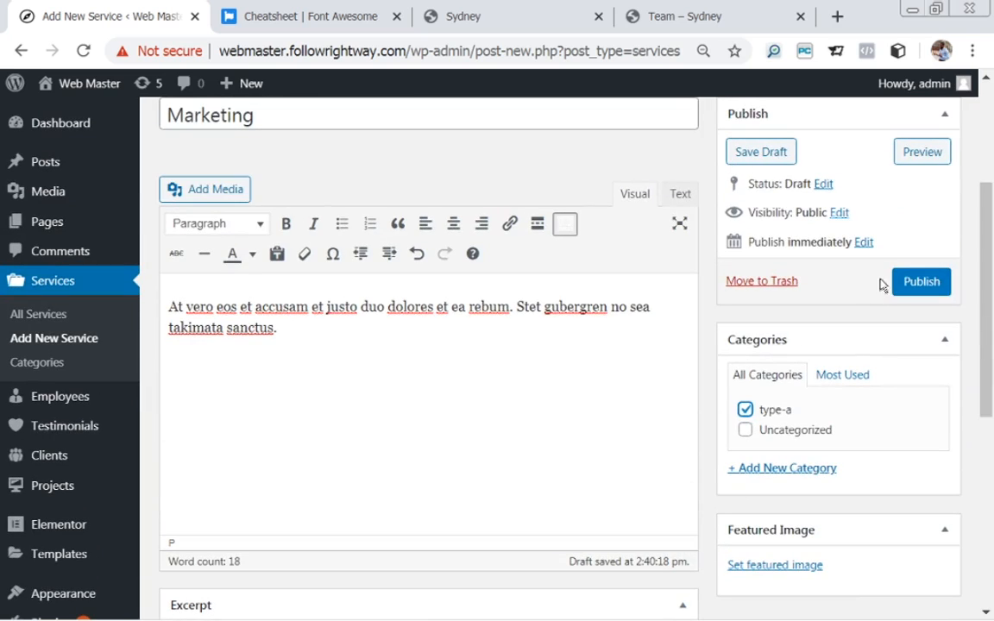
{"action": "left_click", "coordinate": [910, 291]}
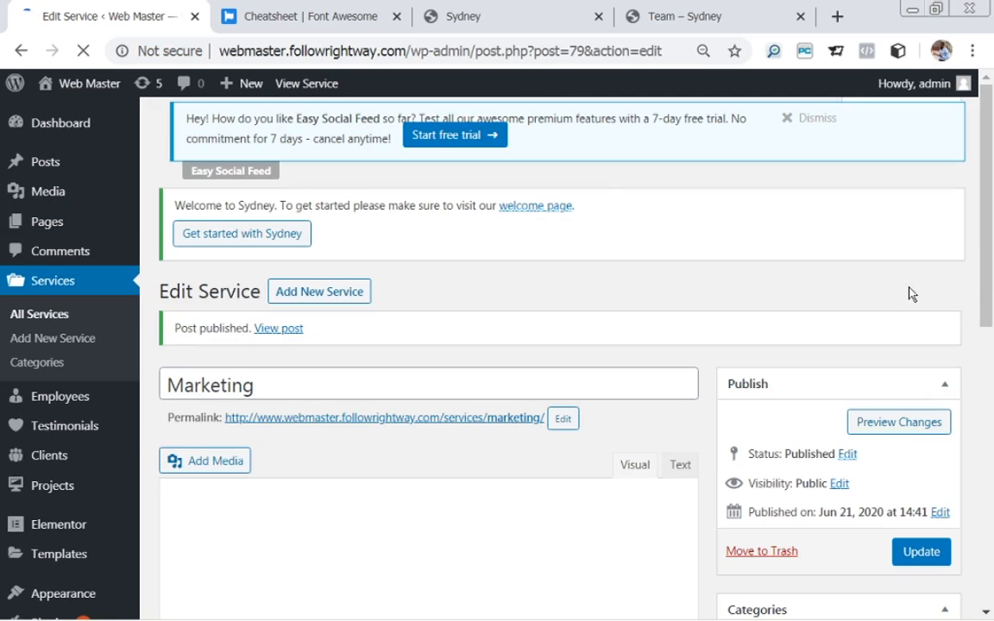
{"action": "left_click", "coordinate": [482, 16]}
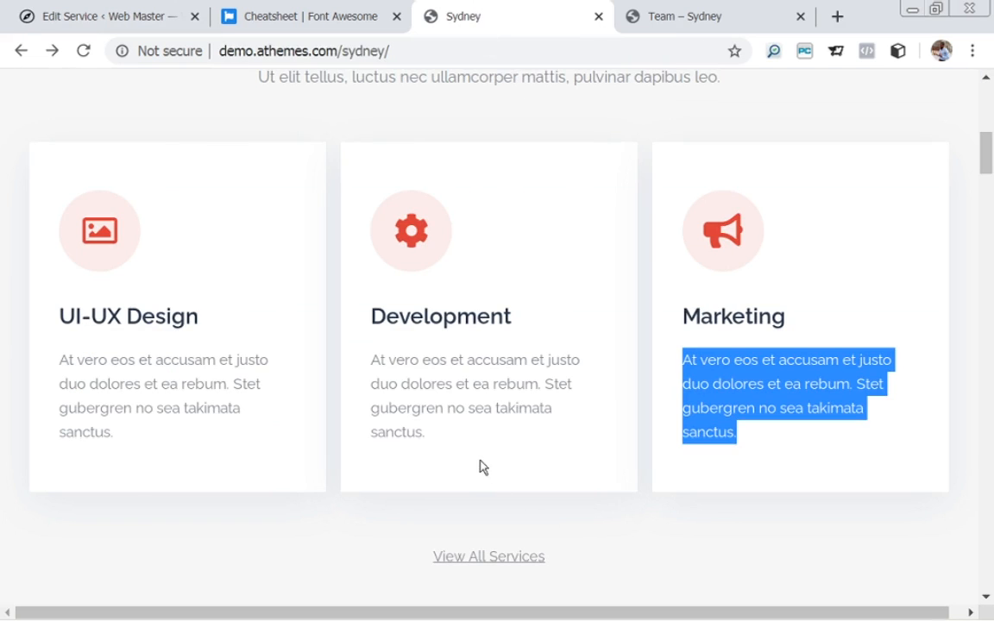
{"action": "left_click", "coordinate": [513, 464]}
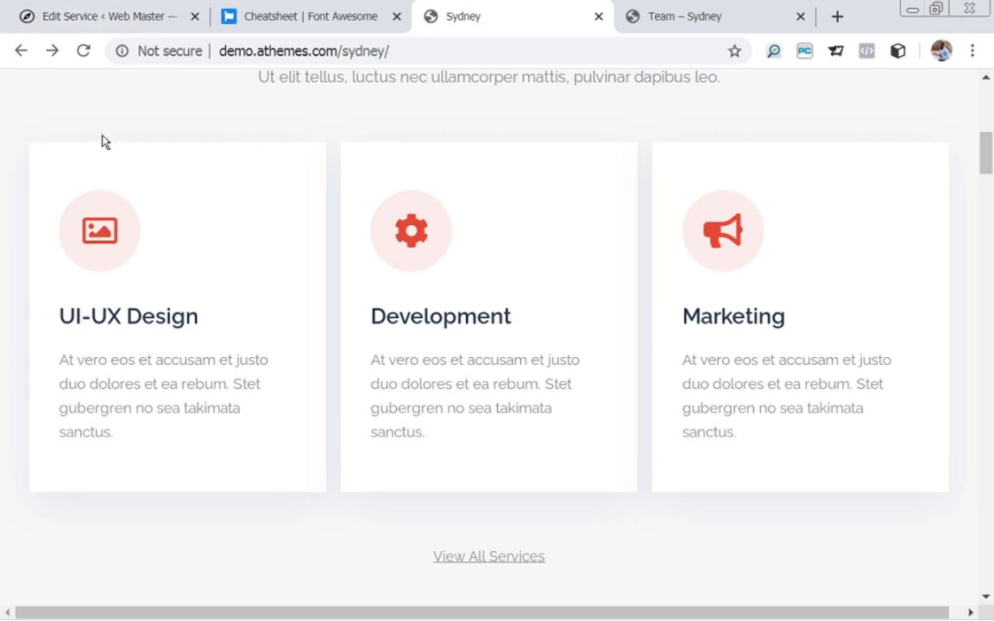
Look over the published Marketing service's edit page, then go to the Services list.
{"action": "left_click", "coordinate": [98, 20]}
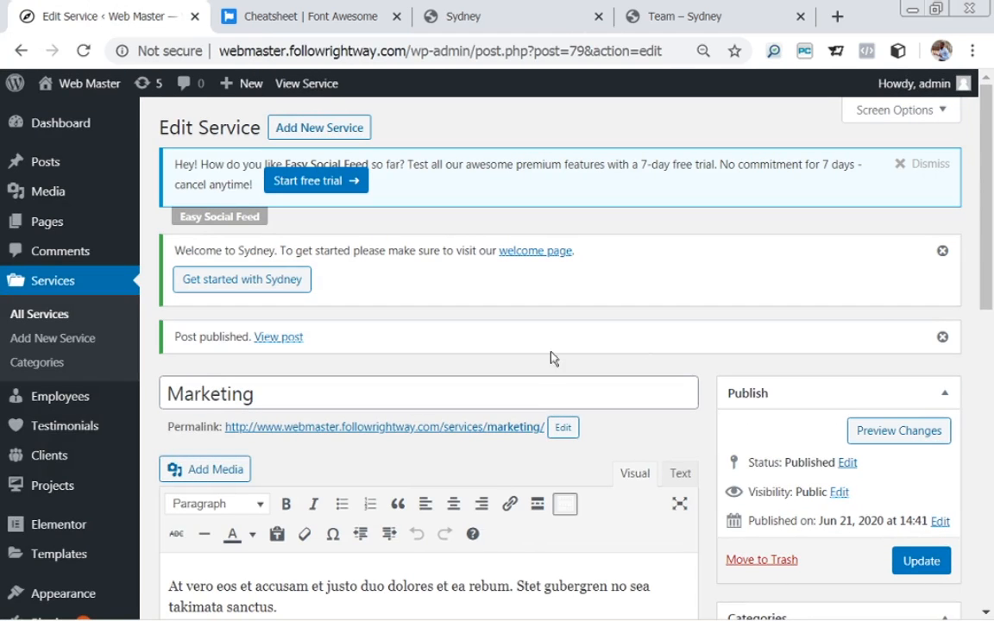
{"action": "left_click_drag", "start_coordinate": [992, 229], "coordinate": [958, 142]}
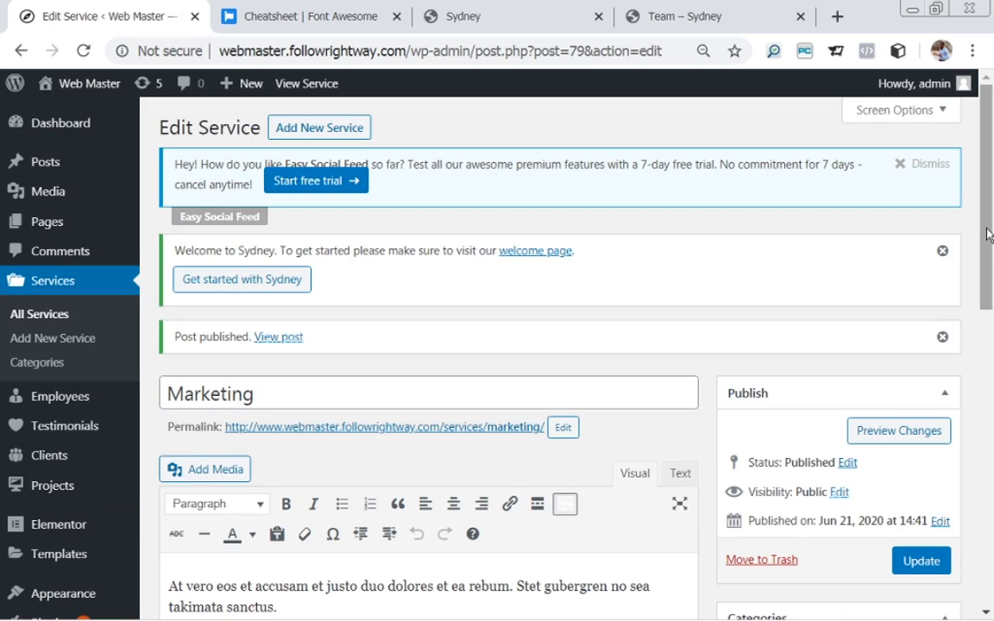
{"action": "left_click_drag", "start_coordinate": [990, 235], "coordinate": [991, 276]}
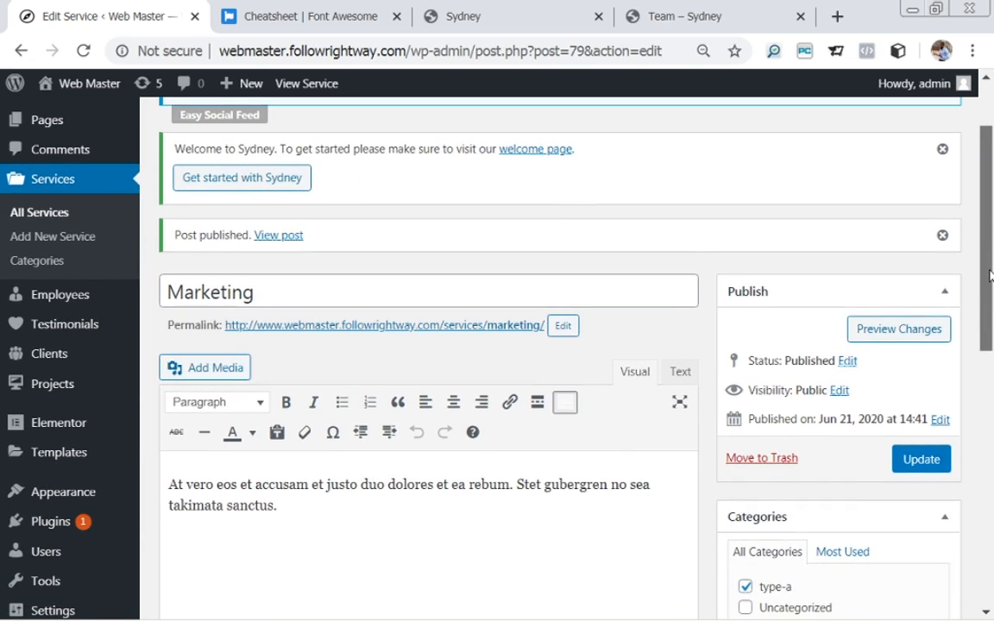
{"action": "left_click_drag", "start_coordinate": [991, 276], "coordinate": [992, 312]}
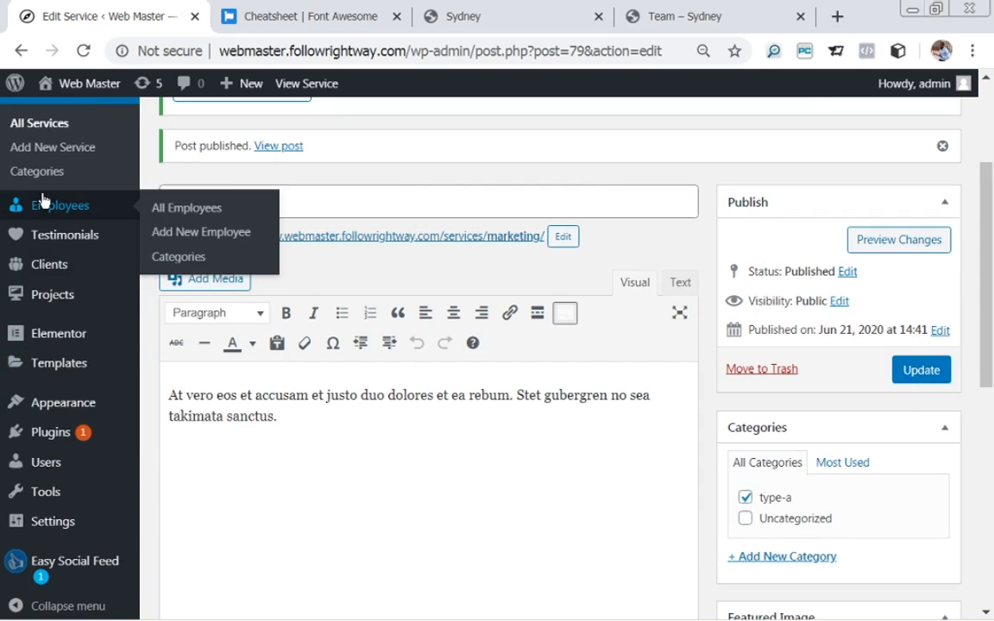
{"action": "left_click", "coordinate": [30, 121]}
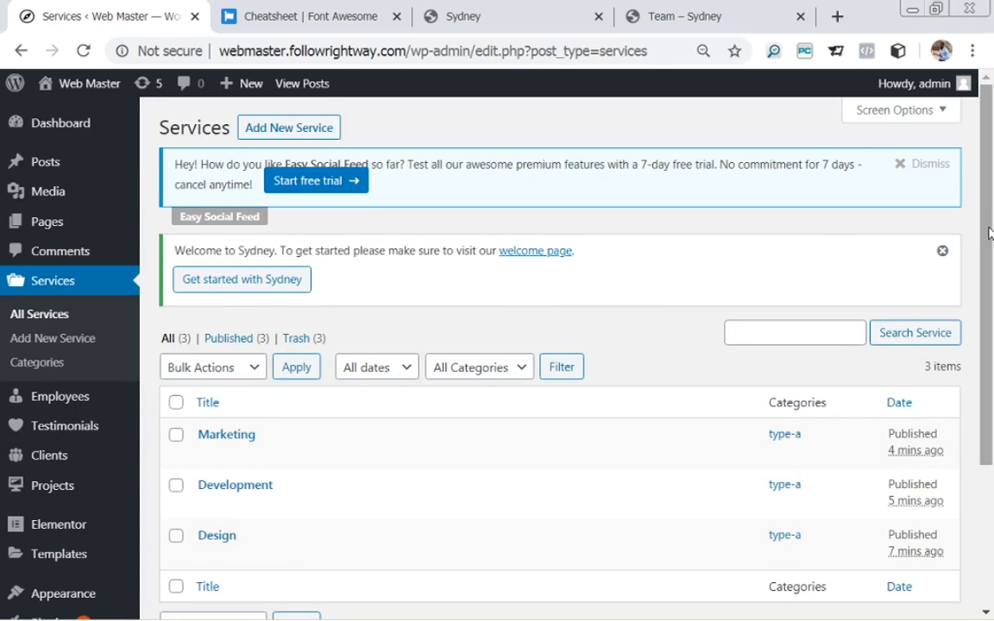
Compare the Services list against the demo site's services section.
{"action": "left_click_drag", "start_coordinate": [990, 231], "coordinate": [990, 276]}
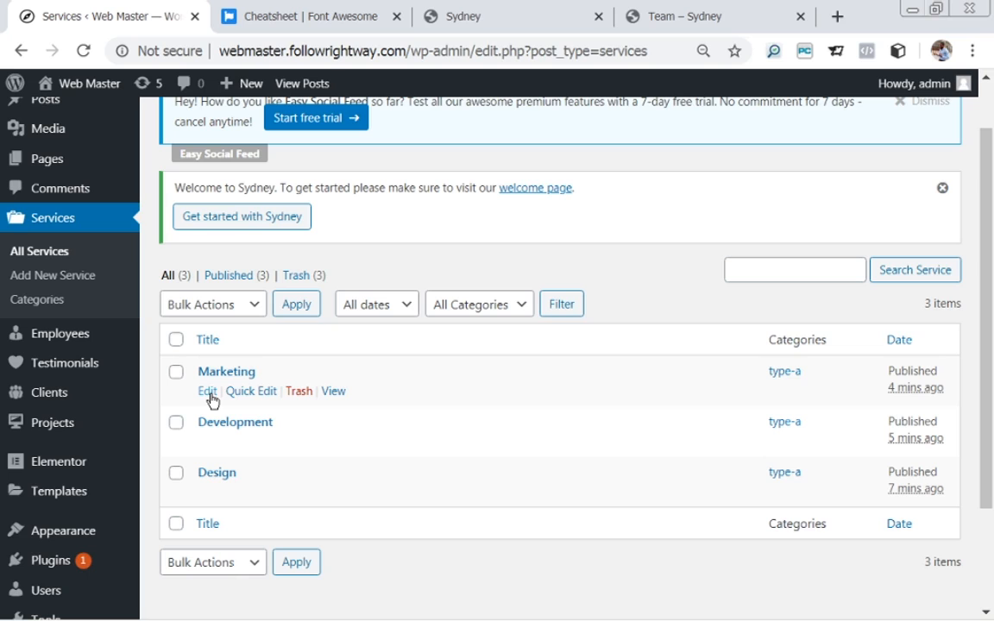
{"action": "left_click", "coordinate": [500, 22]}
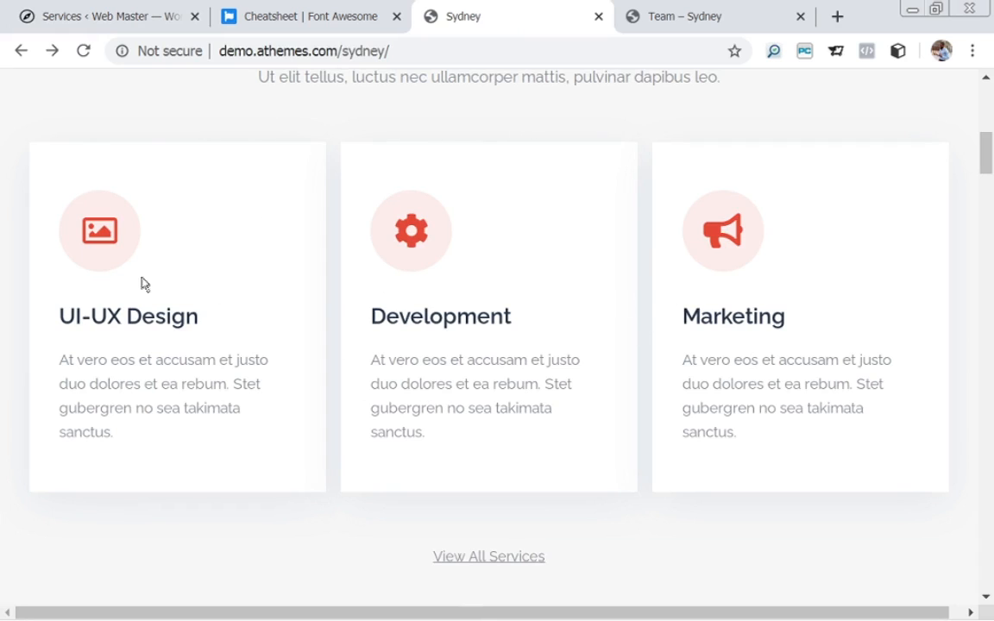
{"action": "left_click", "coordinate": [91, 15]}
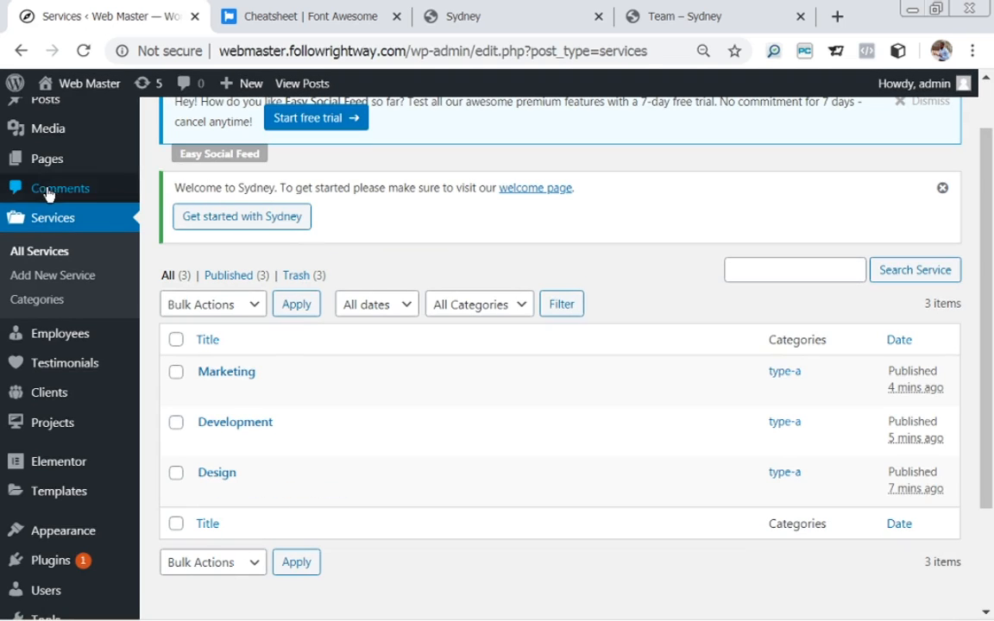
Open the All Pages list from the Pages menu.
{"action": "left_click_drag", "start_coordinate": [991, 268], "coordinate": [990, 232]}
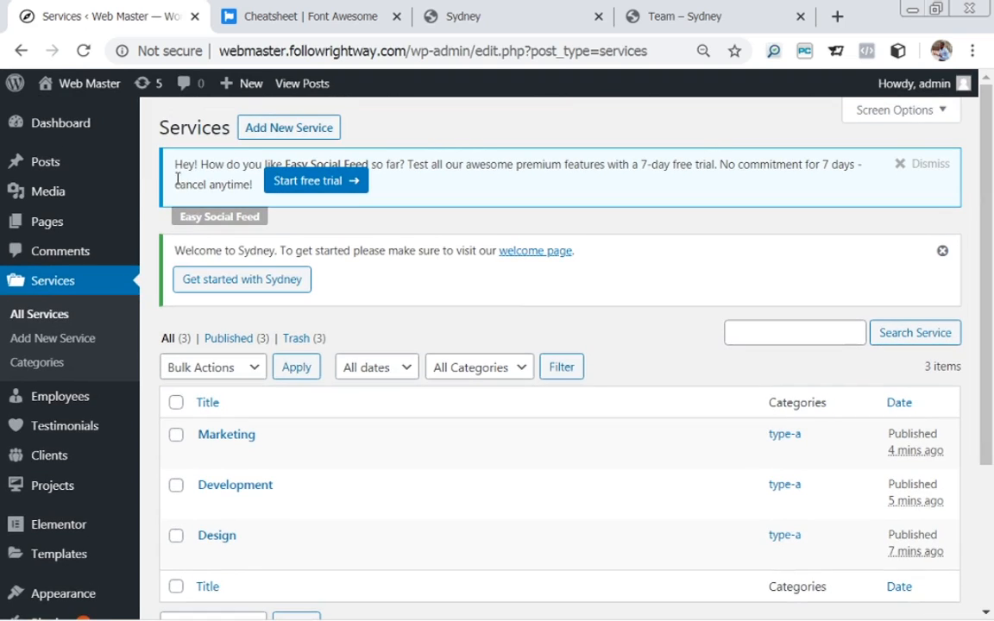
{"action": "mouse_move", "coordinate": [80, 226]}
{"action": "left_click", "coordinate": [170, 226]}
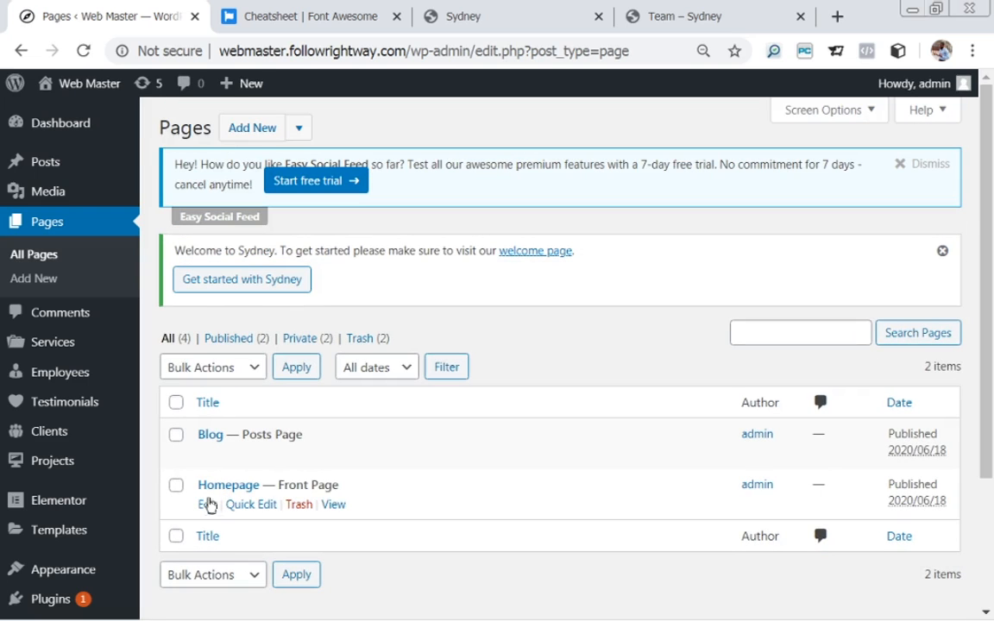
Open the Homepage for editing and switch its content editor to Text mode.
{"action": "left_click", "coordinate": [207, 507]}
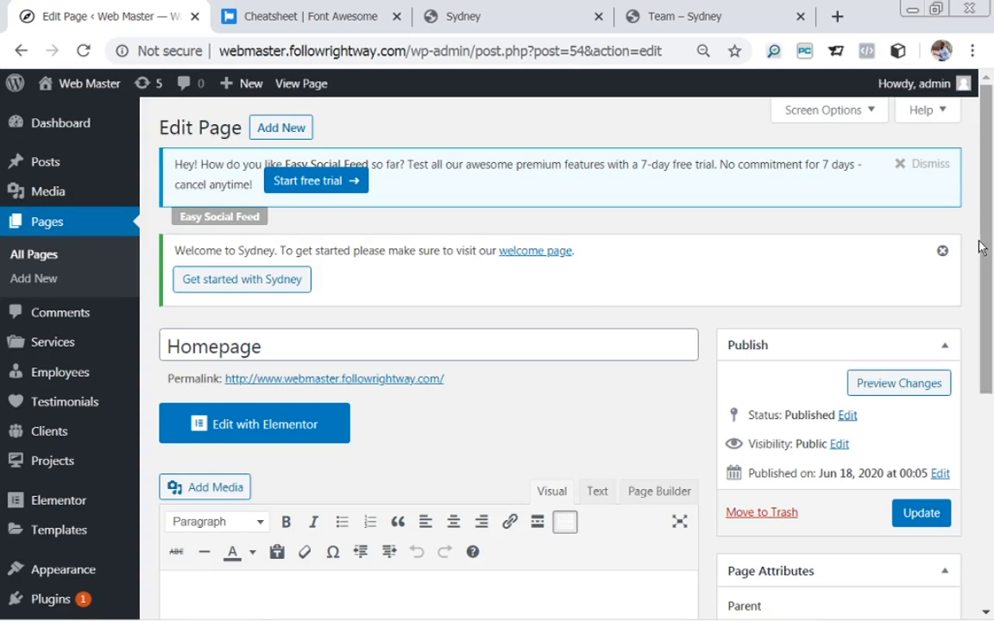
{"action": "left_click_drag", "start_coordinate": [981, 248], "coordinate": [987, 337]}
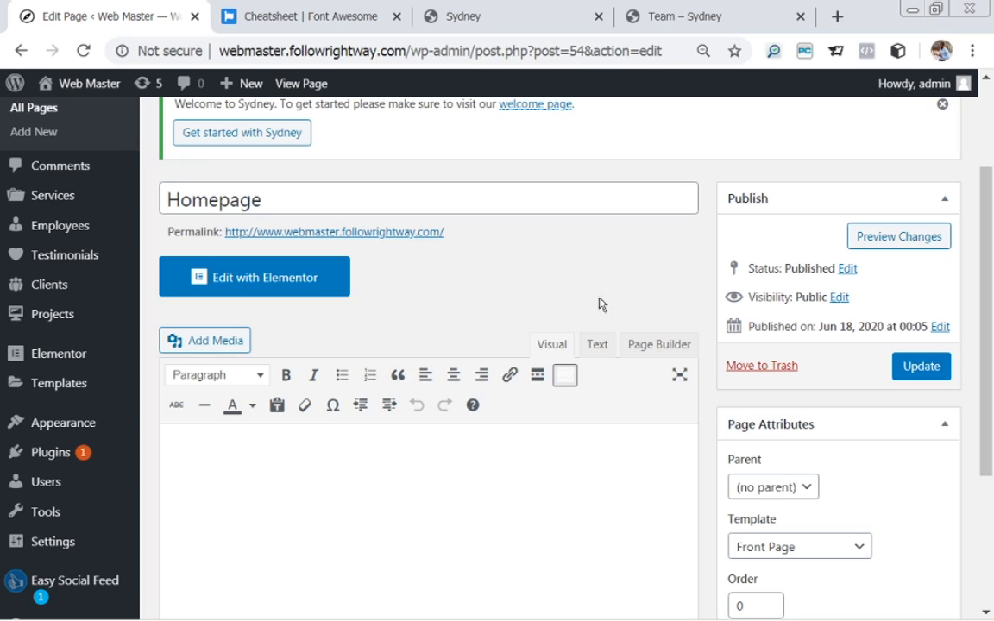
{"action": "left_click", "coordinate": [595, 349]}
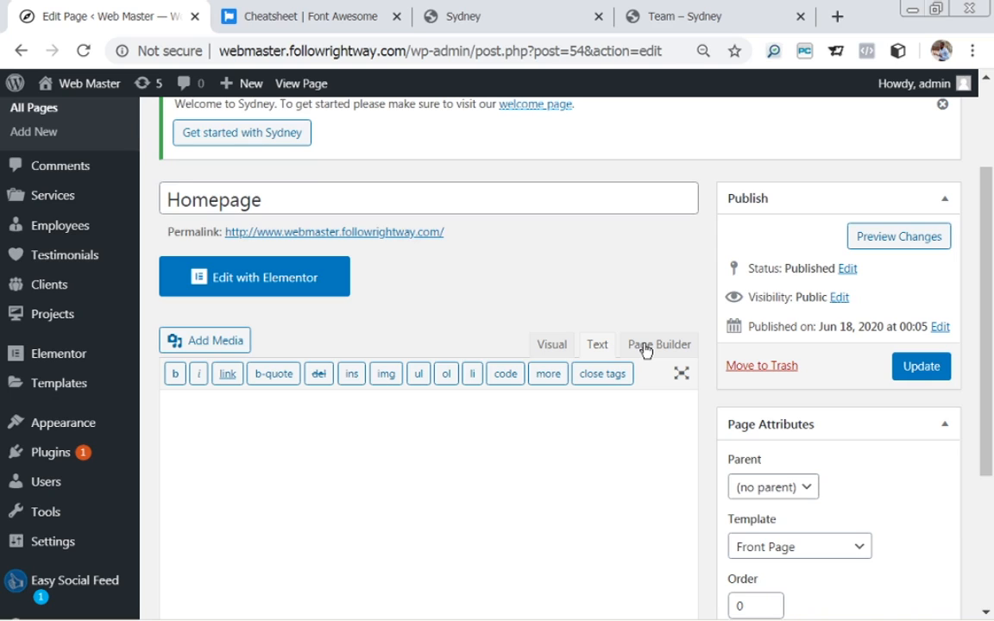
{"action": "scroll", "coordinate": [646, 350], "scroll_direction": "up", "scroll_amount": 3}
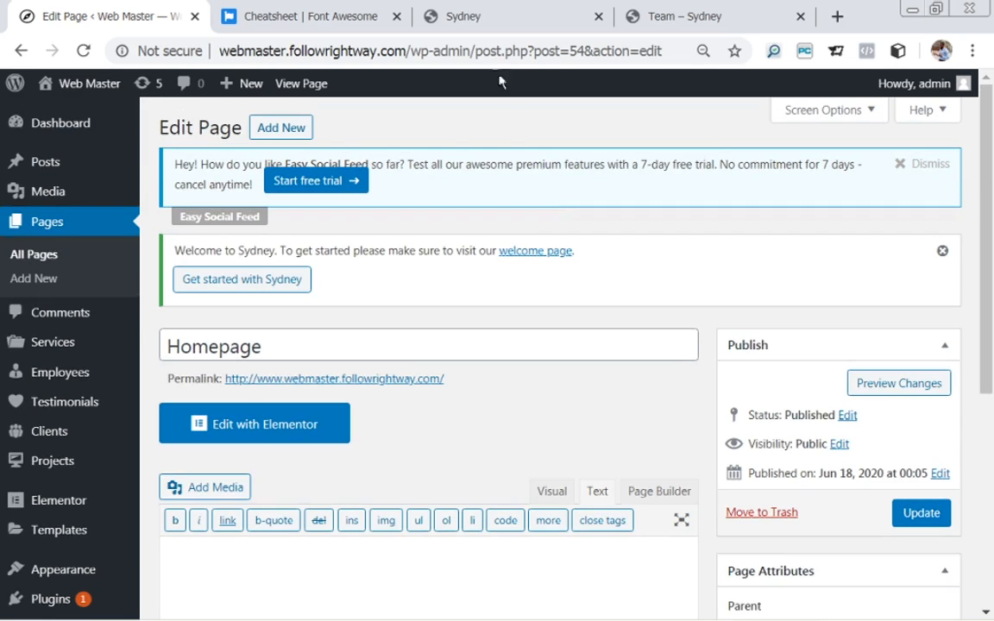
{"action": "left_click", "coordinate": [488, 24]}
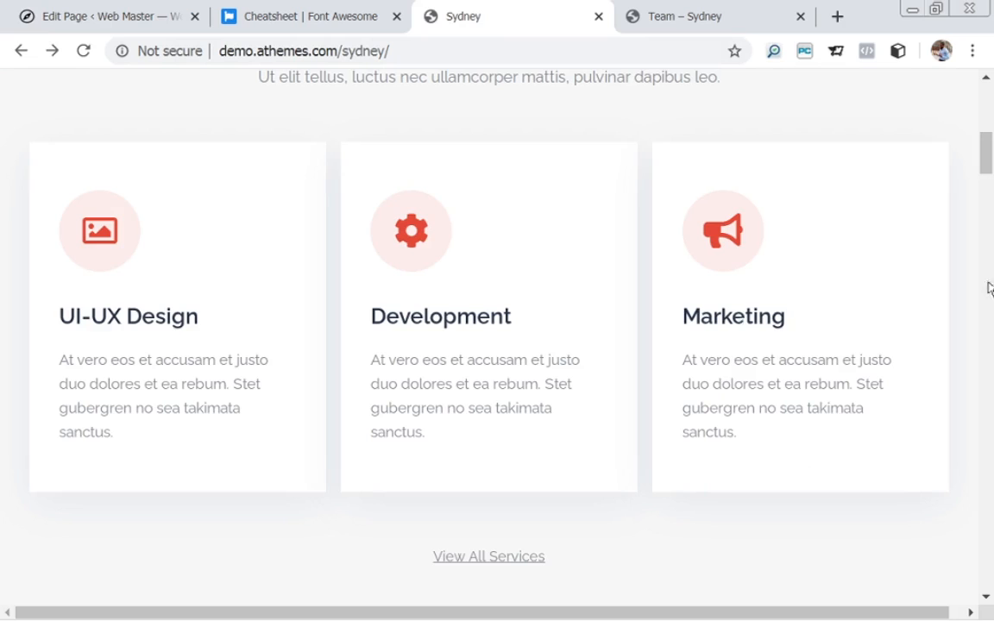
{"action": "left_click_drag", "start_coordinate": [985, 169], "coordinate": [991, 126]}
{"action": "scroll", "coordinate": [991, 126], "scroll_direction": "down", "scroll_amount": 5}
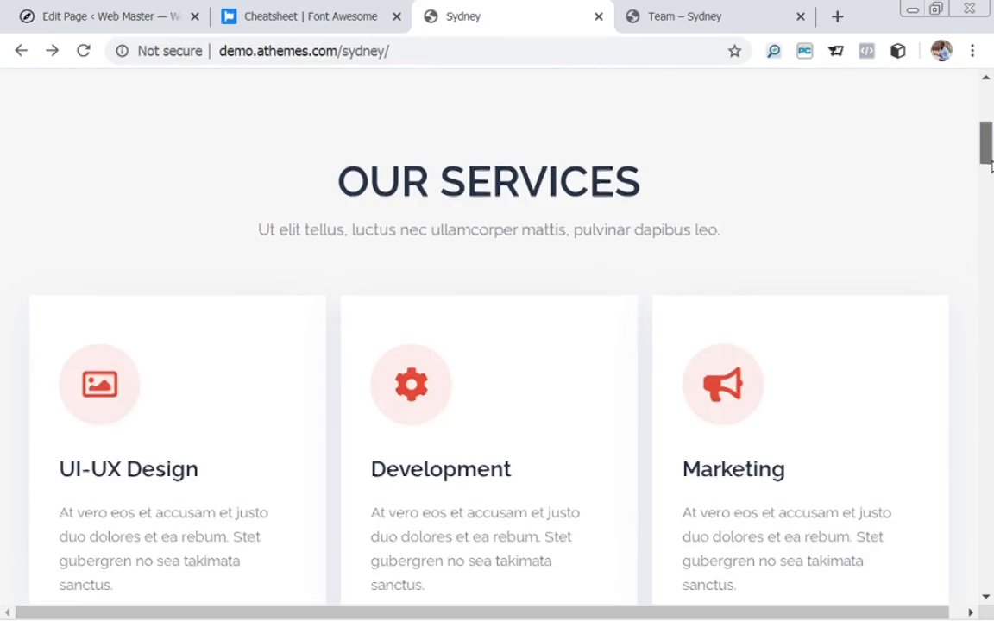
{"action": "left_click", "coordinate": [135, 19]}
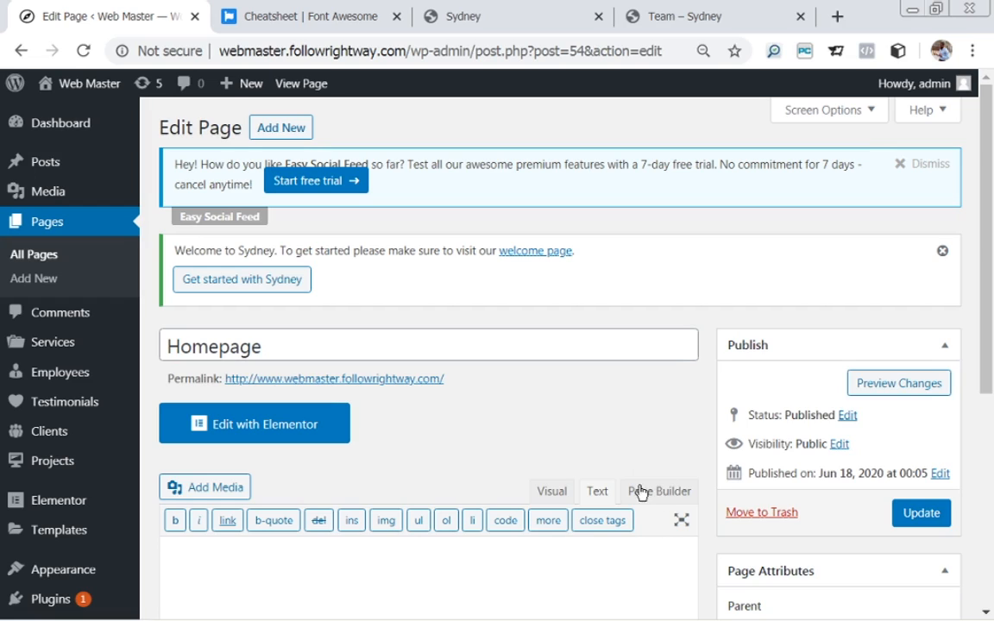
Switch the Homepage to Page Builder and start a new row, offered as two 50% columns.
{"action": "scroll", "coordinate": [703, 420], "scroll_direction": "down", "scroll_amount": 1}
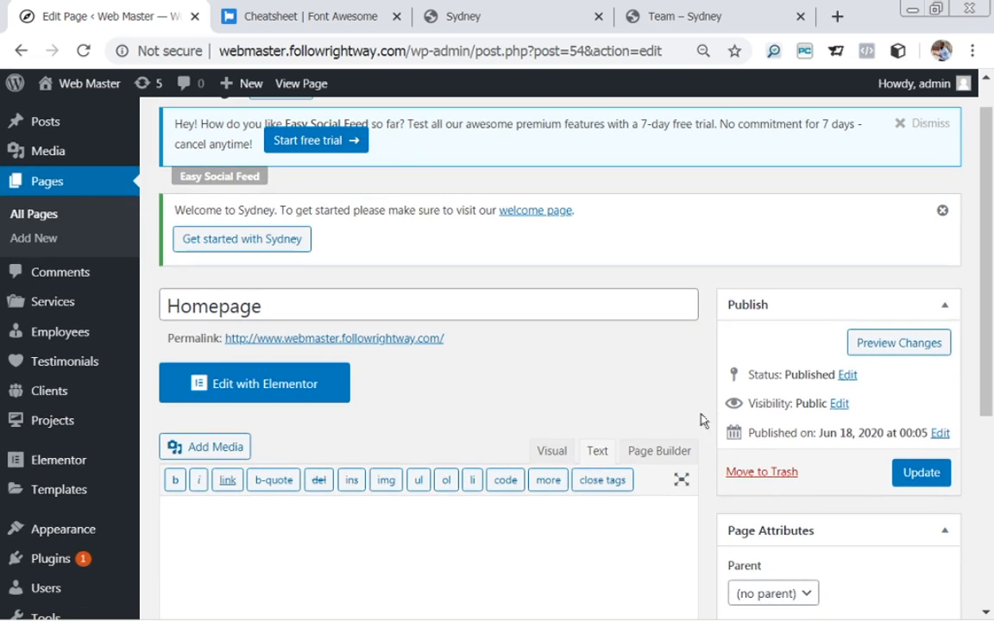
{"action": "left_click", "coordinate": [644, 458]}
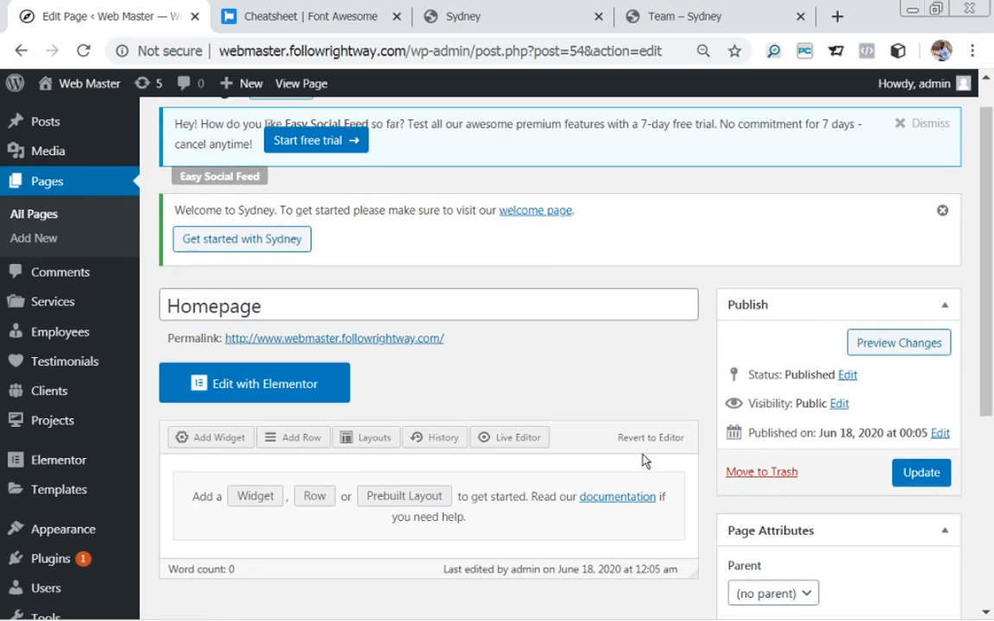
{"action": "left_click_drag", "start_coordinate": [988, 273], "coordinate": [987, 316]}
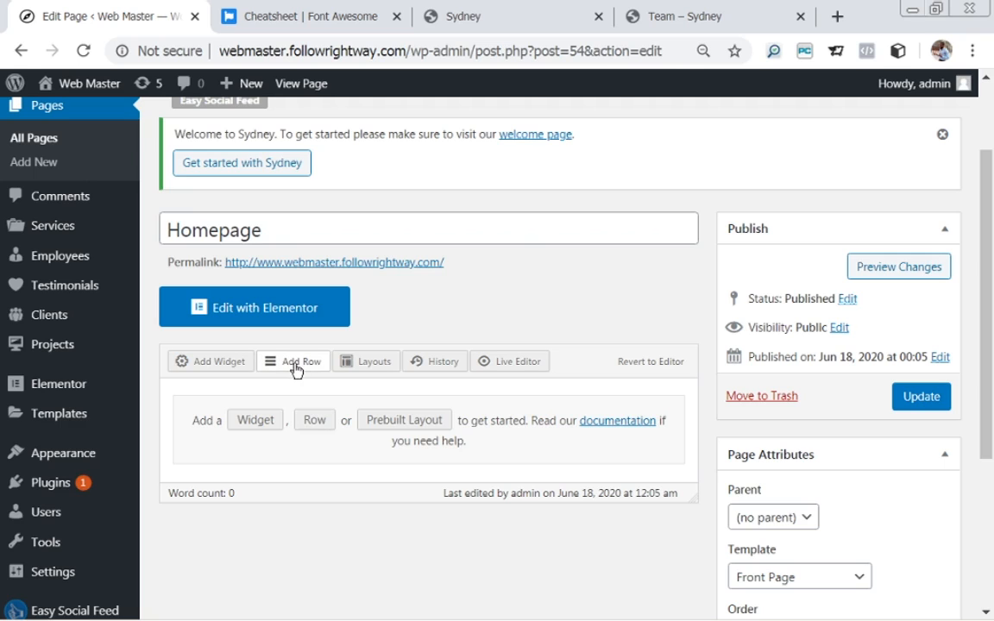
{"action": "left_click", "coordinate": [312, 420]}
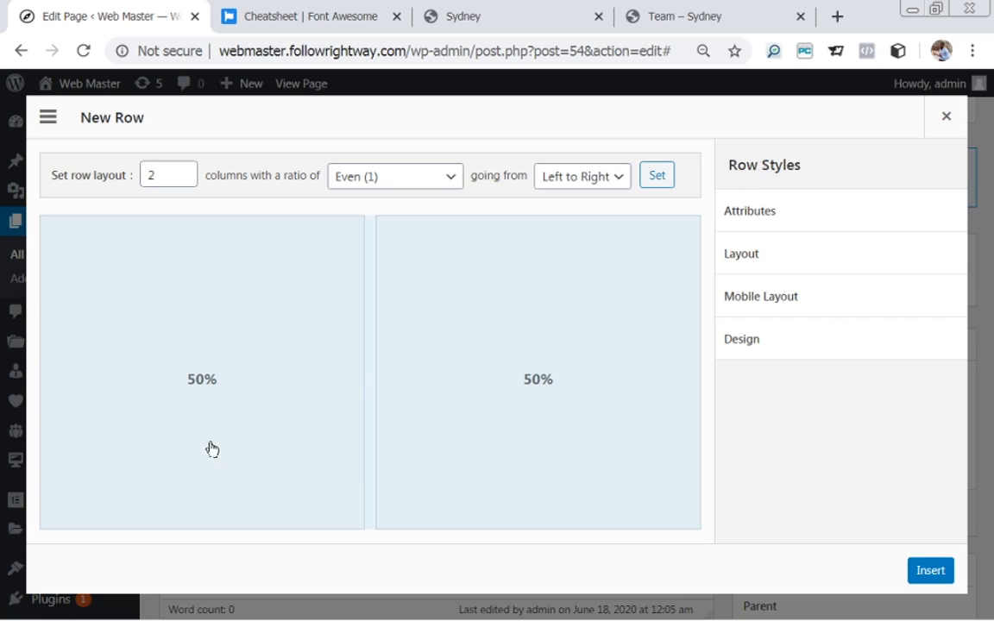
Try column weights of 20/80, then reset them to an even 50/50 split.
{"action": "left_click", "coordinate": [198, 389]}
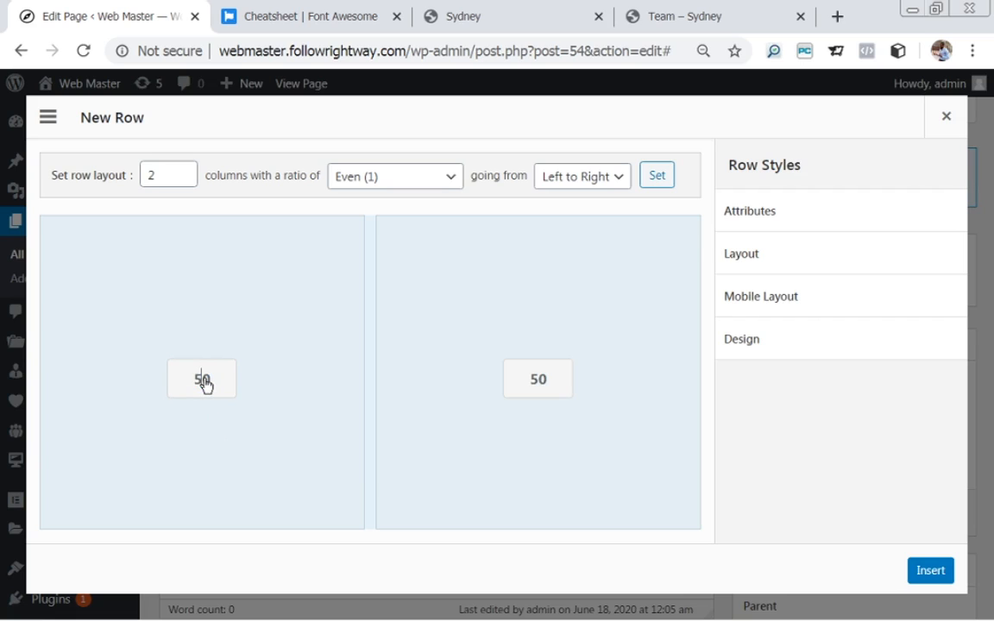
{"action": "left_click", "coordinate": [152, 394]}
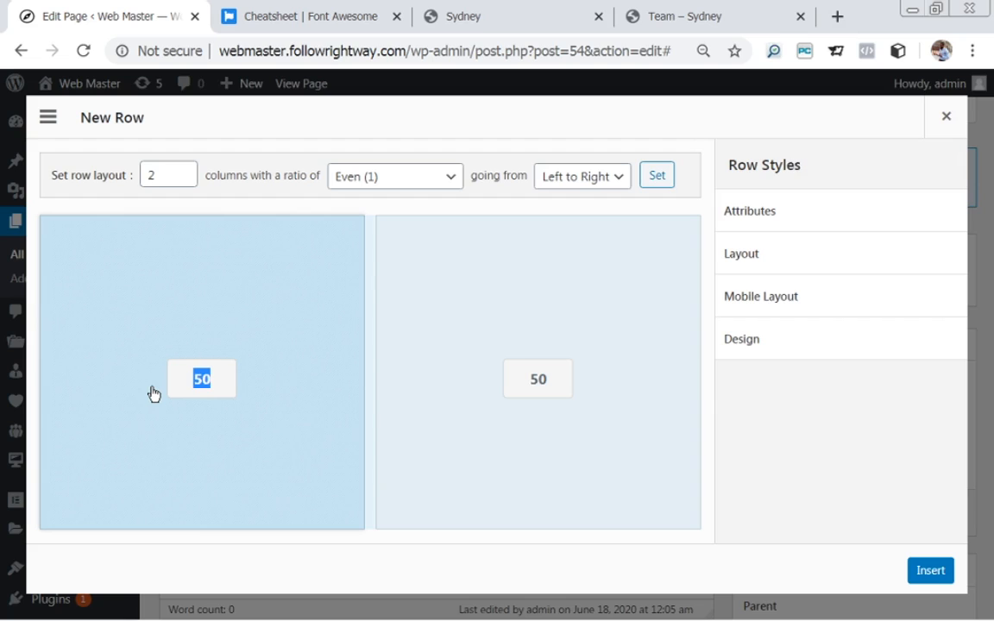
{"action": "type", "text": "20"}
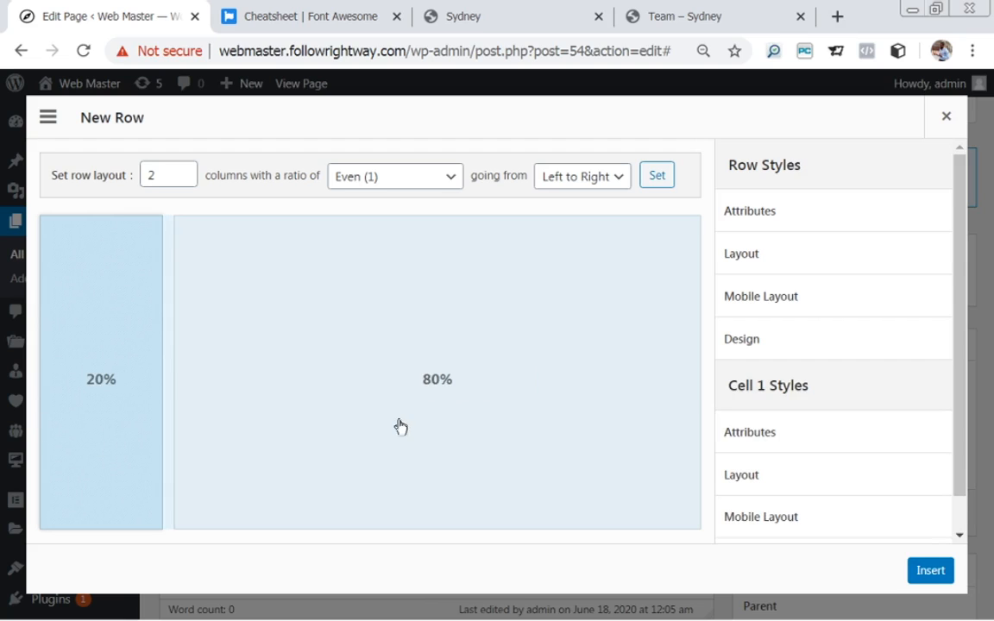
{"action": "left_click", "coordinate": [435, 379]}
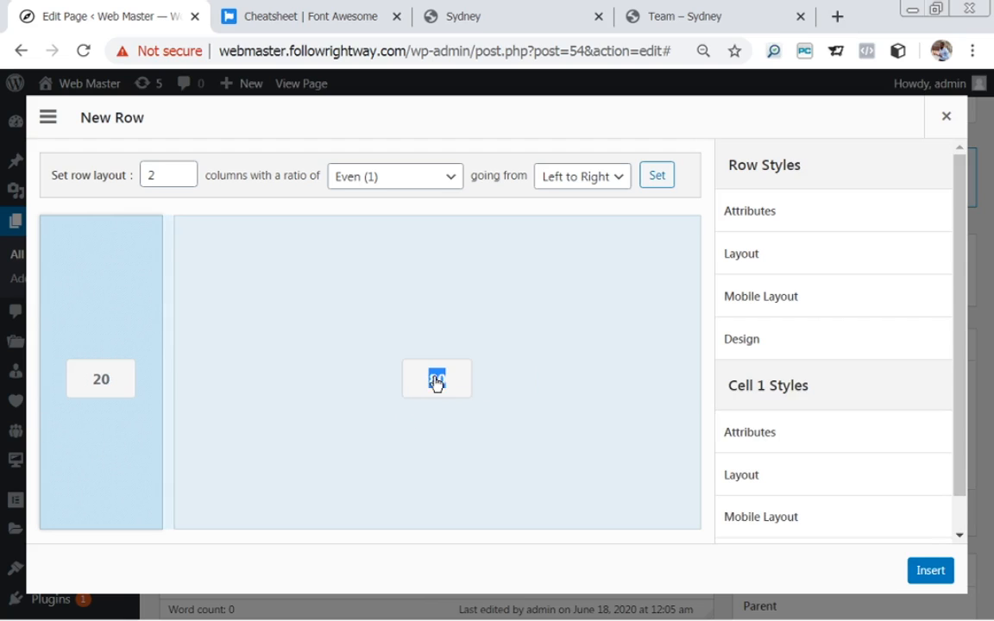
{"action": "key", "text": "BackSpace"}
{"action": "key", "text": "BackSpace"}
{"action": "type", "text": "50"}
{"action": "left_click", "coordinate": [552, 337]}
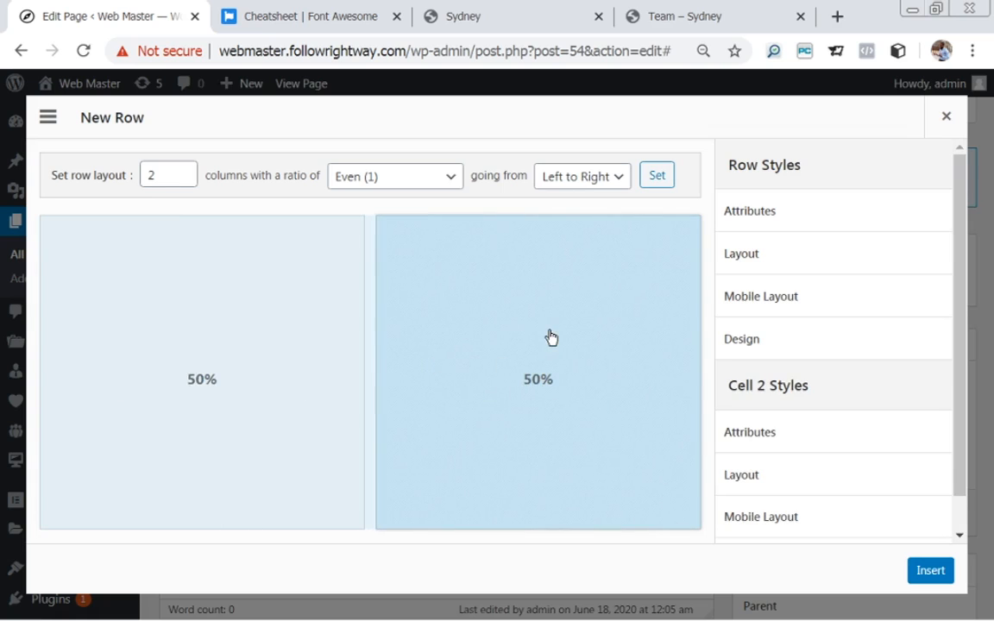
Change the row layout from 2 columns to a single 100% column.
{"action": "left_click_drag", "start_coordinate": [160, 173], "coordinate": [144, 175]}
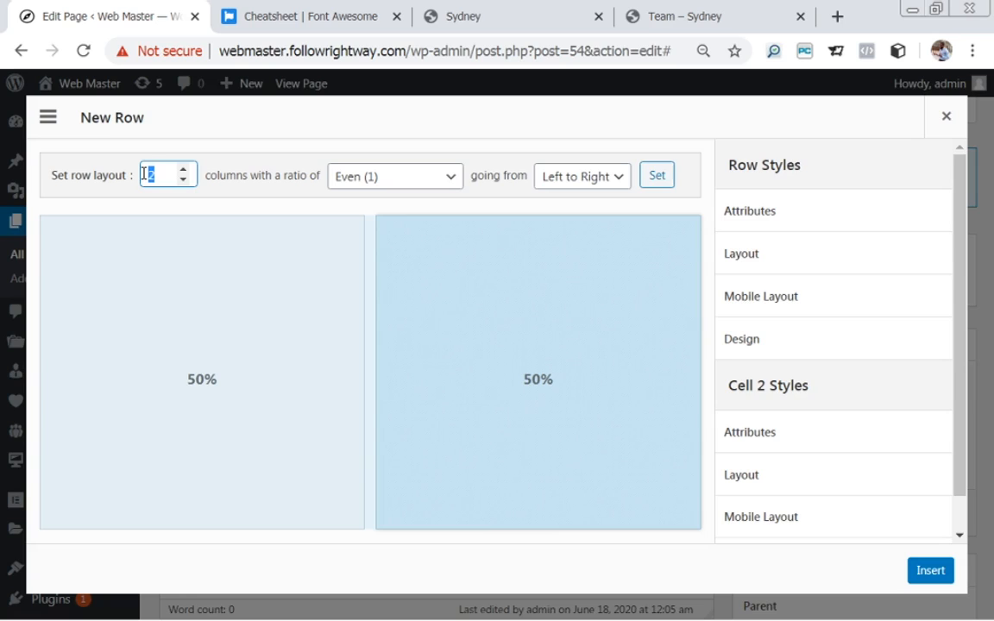
{"action": "type", "text": "1"}
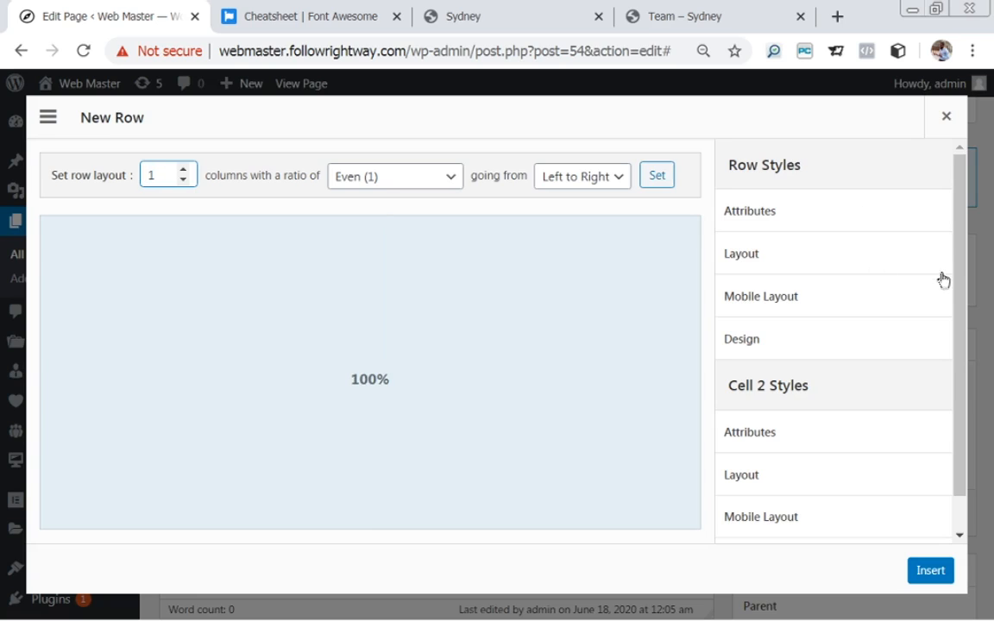
{"action": "left_click_drag", "start_coordinate": [963, 241], "coordinate": [965, 265]}
{"action": "left_click", "coordinate": [750, 230]}
{"action": "left_click", "coordinate": [750, 230]}
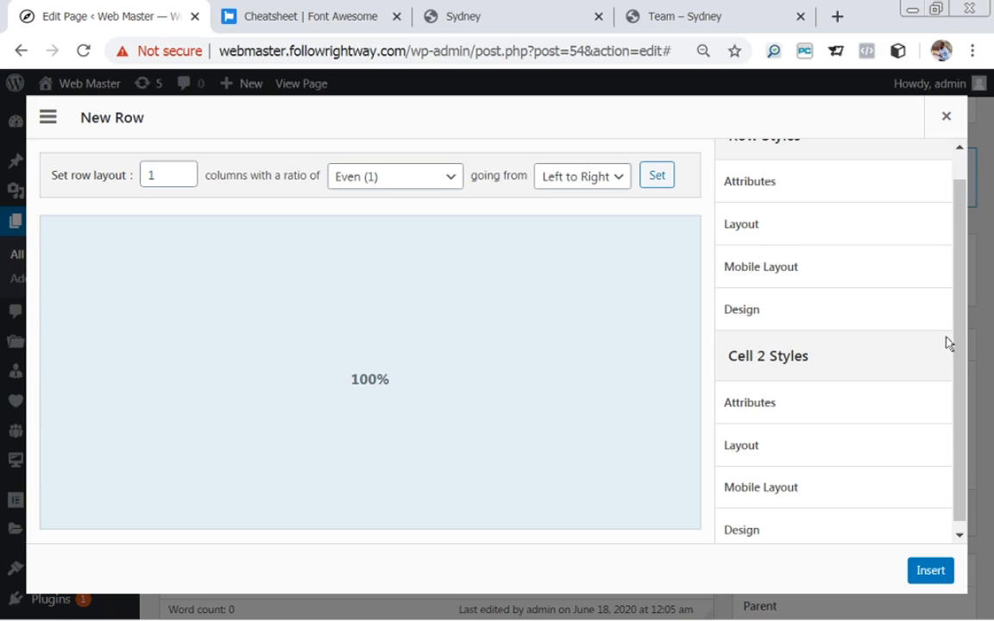
{"action": "left_click_drag", "start_coordinate": [959, 349], "coordinate": [960, 393]}
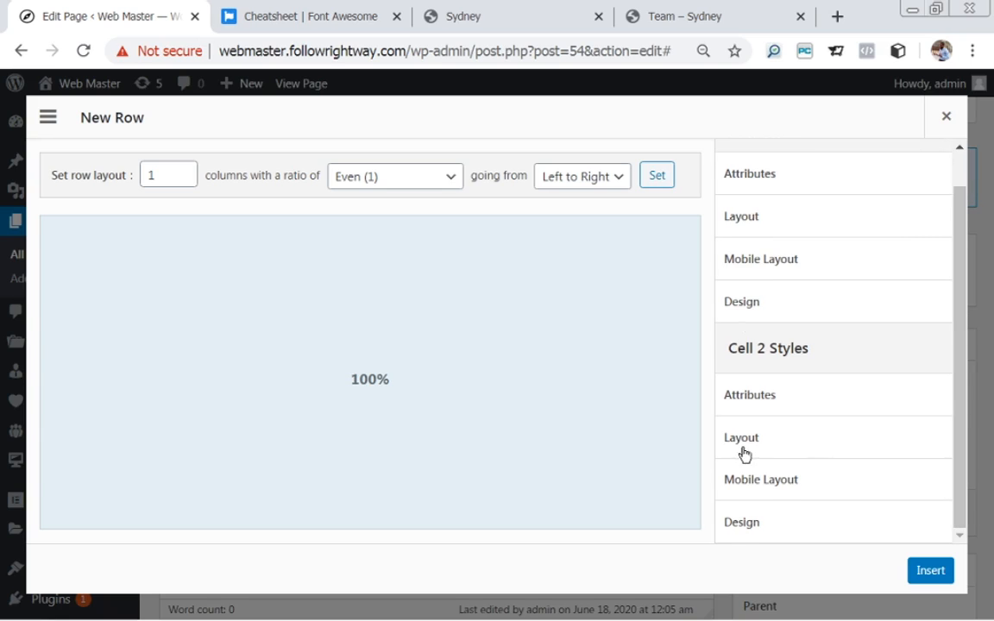
Give the row 40 px top/bottom padding in its Layout styles.
{"action": "left_click", "coordinate": [749, 219]}
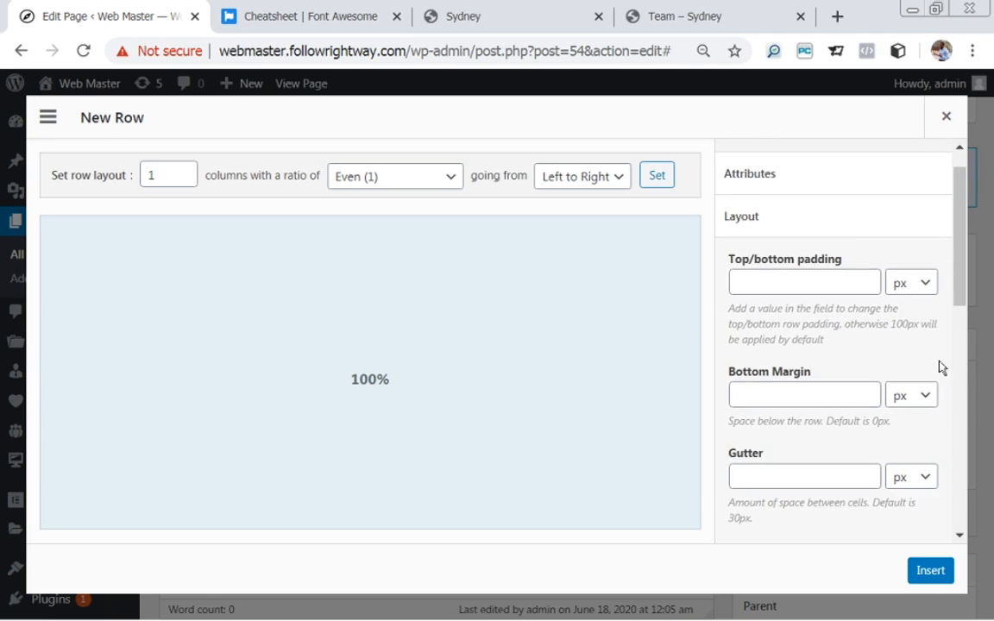
{"action": "left_click", "coordinate": [787, 286]}
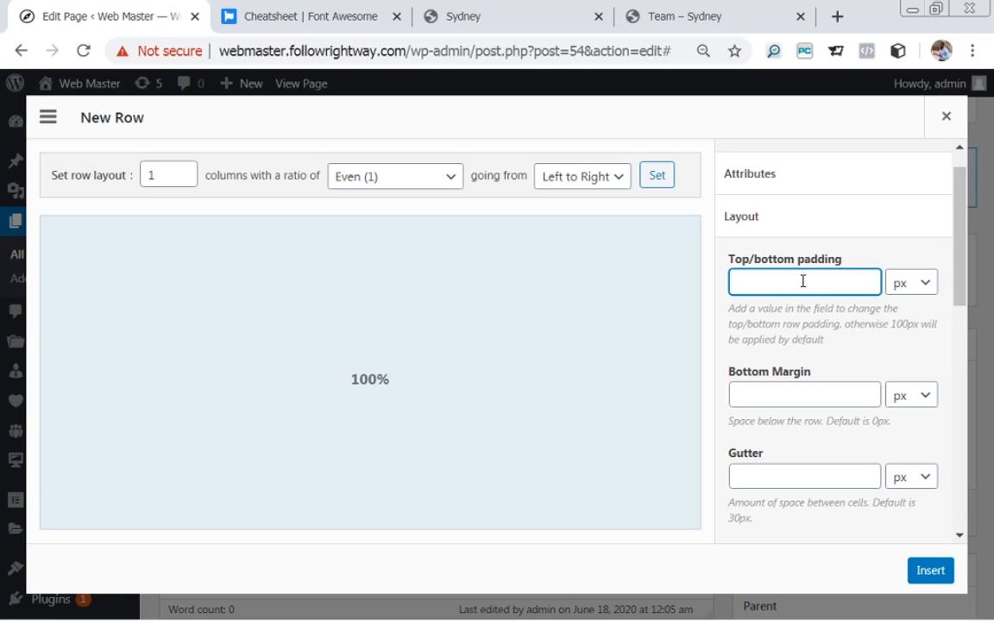
{"action": "type", "text": "40"}
{"action": "left_click_drag", "start_coordinate": [960, 236], "coordinate": [961, 326]}
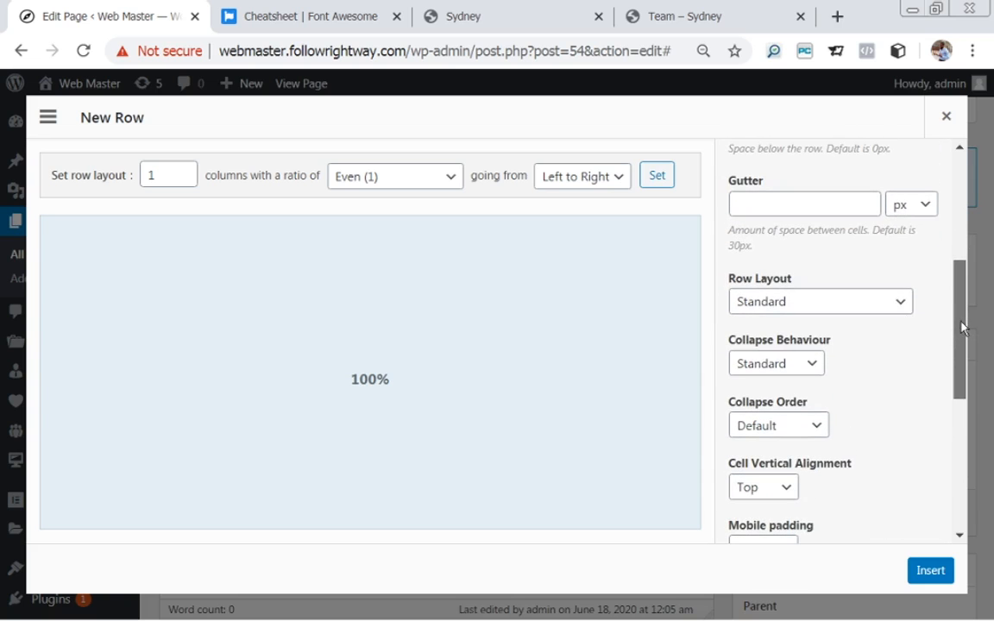
Set the row layout to Full Width and insert the row into the Homepage.
{"action": "left_click", "coordinate": [903, 309]}
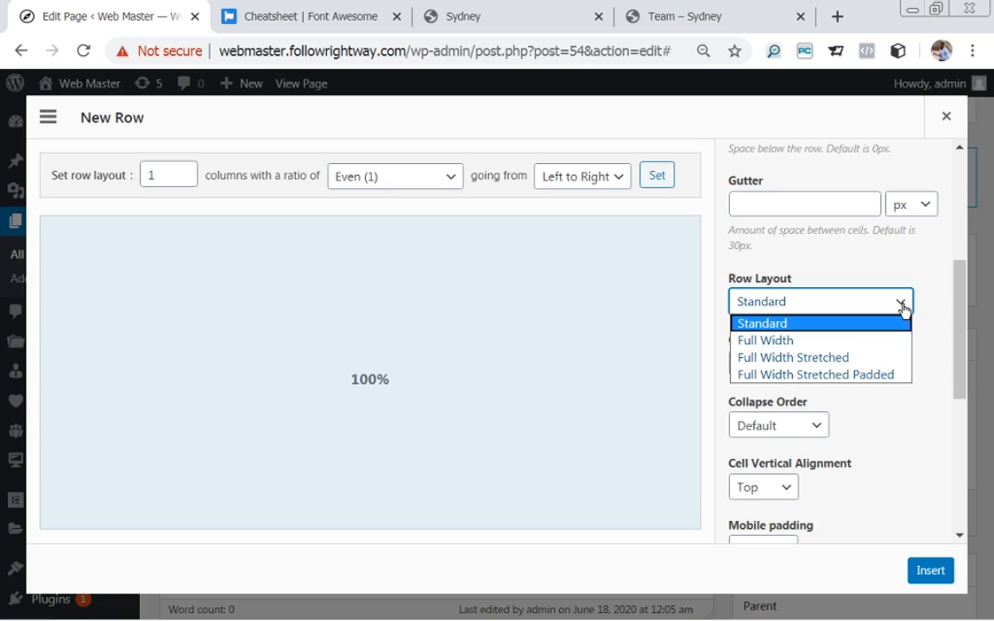
{"action": "left_click", "coordinate": [805, 342]}
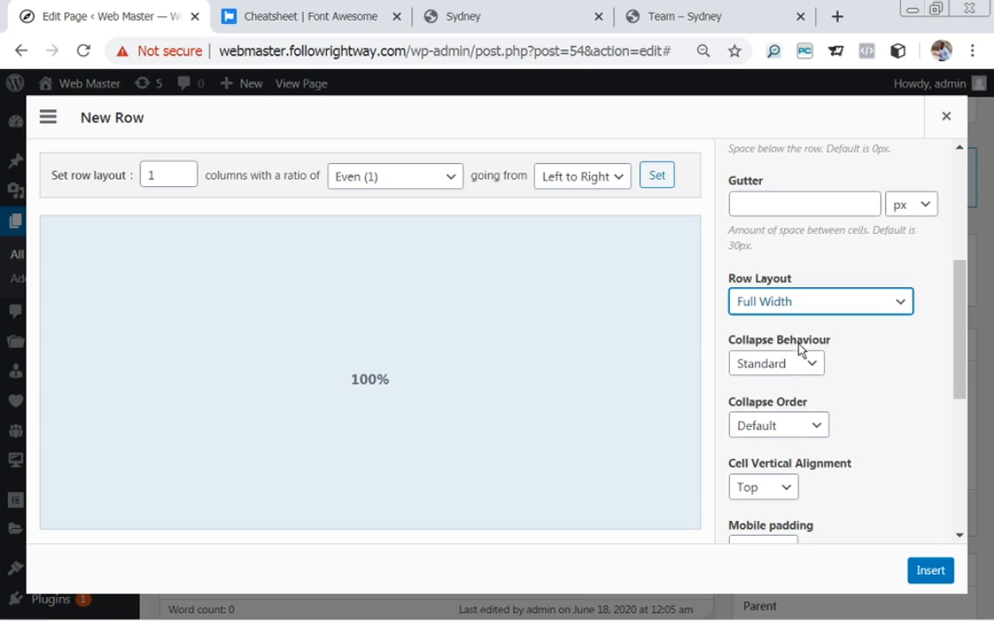
{"action": "left_click", "coordinate": [929, 571]}
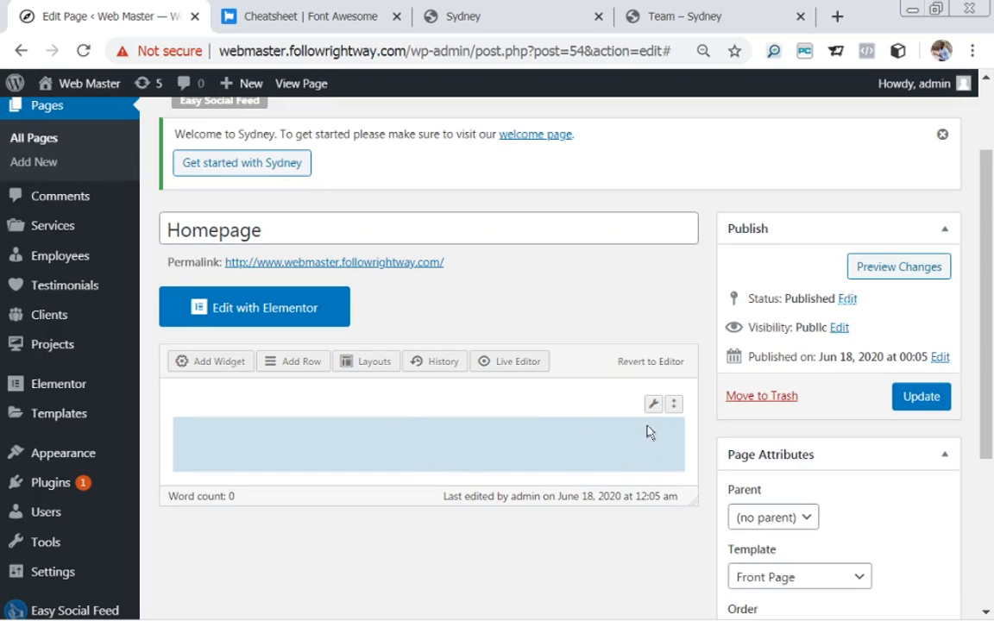
Move the new row lower in the layout and select its empty cell for widgets.
{"action": "mouse_move", "coordinate": [653, 411]}
{"action": "mouse_move", "coordinate": [664, 386]}
{"action": "mouse_move", "coordinate": [674, 406]}
{"action": "left_mouse_down"}
{"action": "mouse_move", "coordinate": [668, 490]}
{"action": "mouse_move", "coordinate": [675, 338]}
{"action": "mouse_move", "coordinate": [692, 459]}
{"action": "mouse_move", "coordinate": [687, 406]}
{"action": "left_mouse_up"}
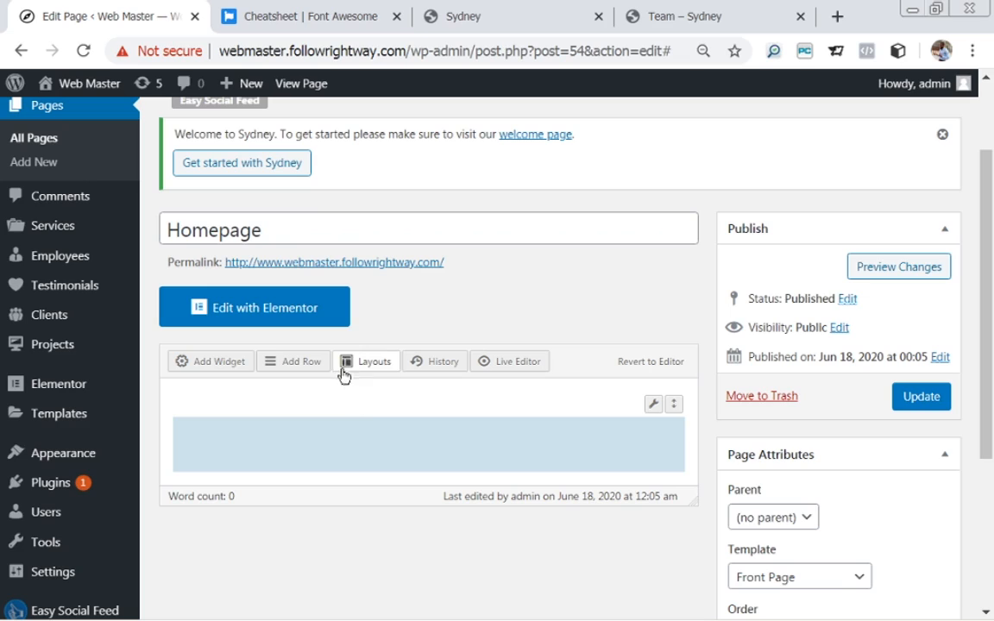
{"action": "left_click", "coordinate": [378, 454]}
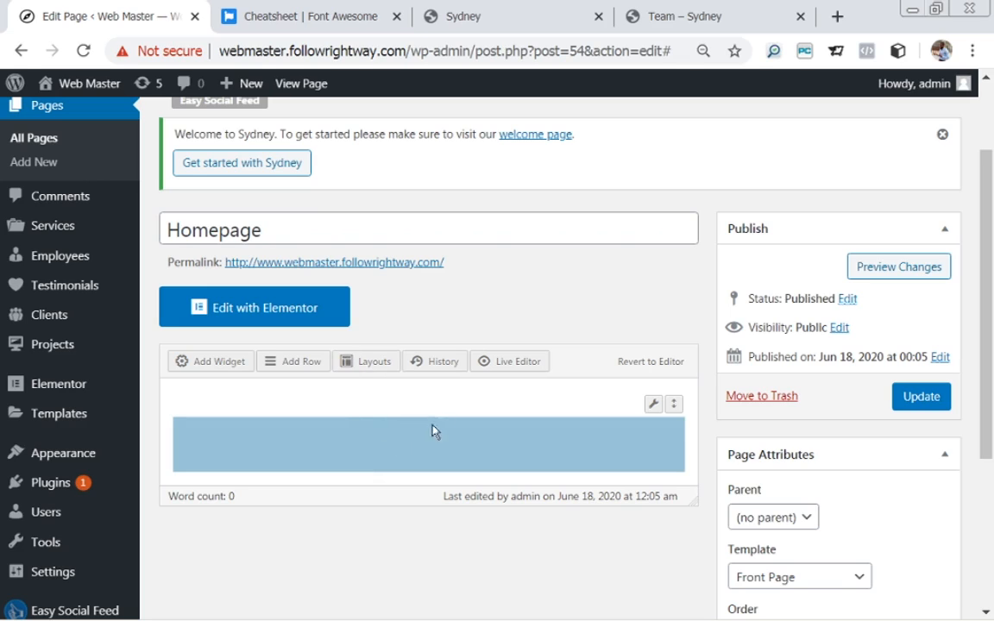
Insert a Sydney FP: Services Type A widget into the row's cell.
{"action": "left_click", "coordinate": [208, 370]}
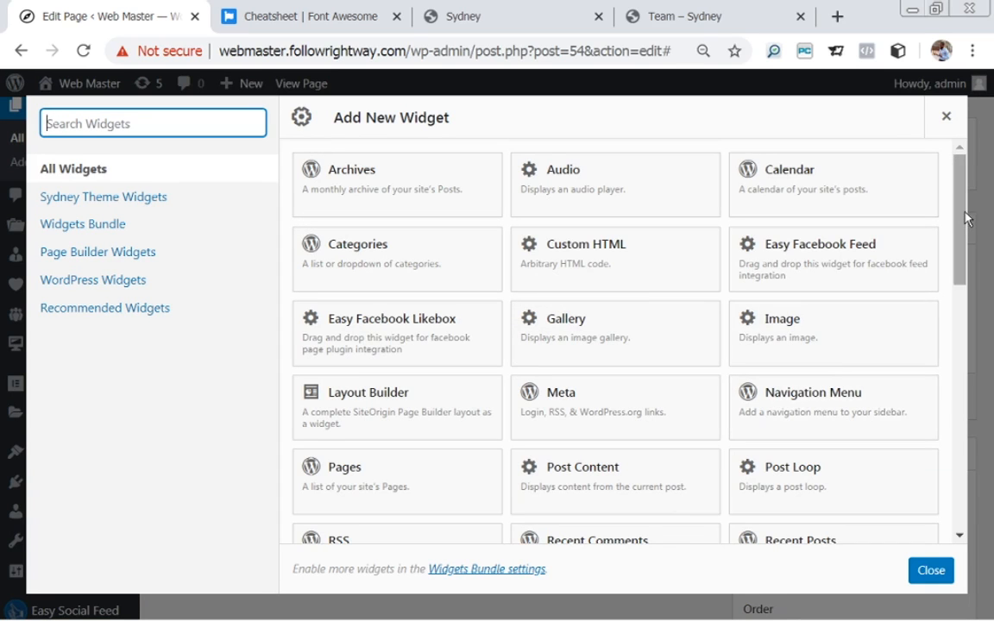
{"action": "scroll", "coordinate": [966, 224], "scroll_direction": "down", "scroll_amount": 1}
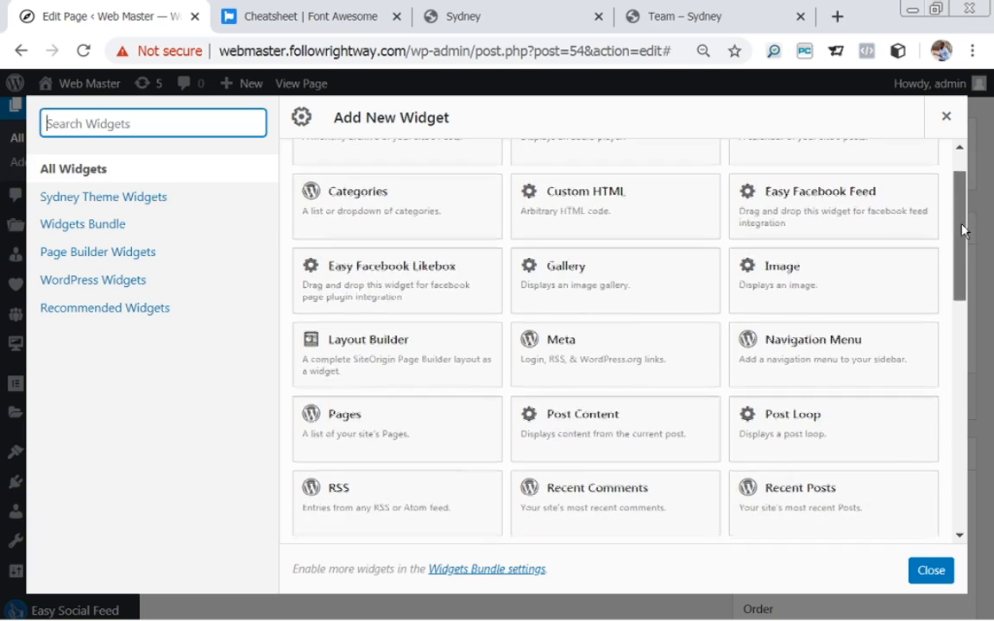
{"action": "scroll", "coordinate": [965, 211], "scroll_direction": "up", "scroll_amount": 1}
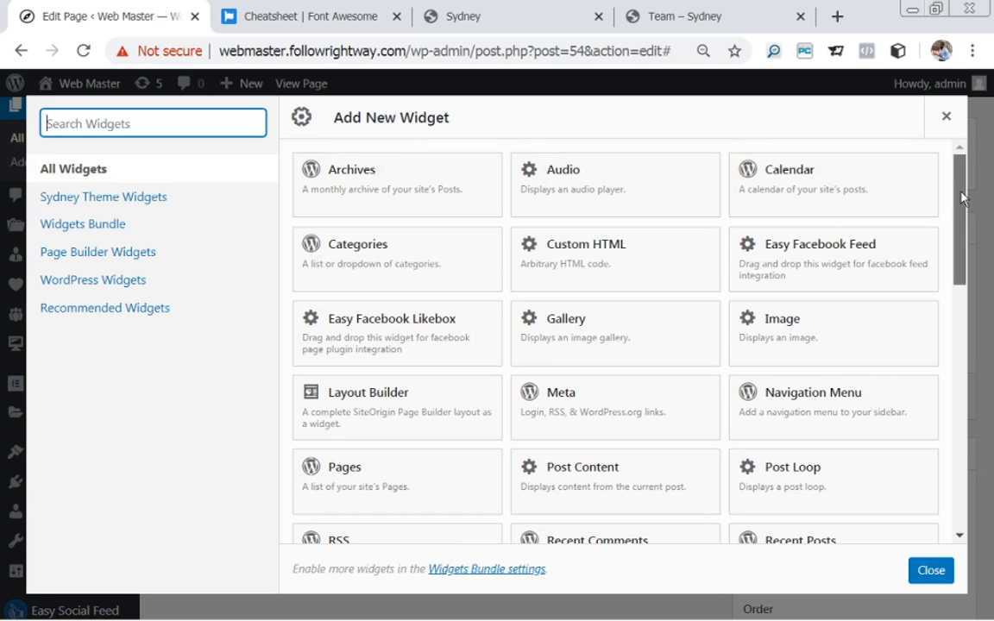
{"action": "left_click_drag", "start_coordinate": [965, 198], "coordinate": [982, 486]}
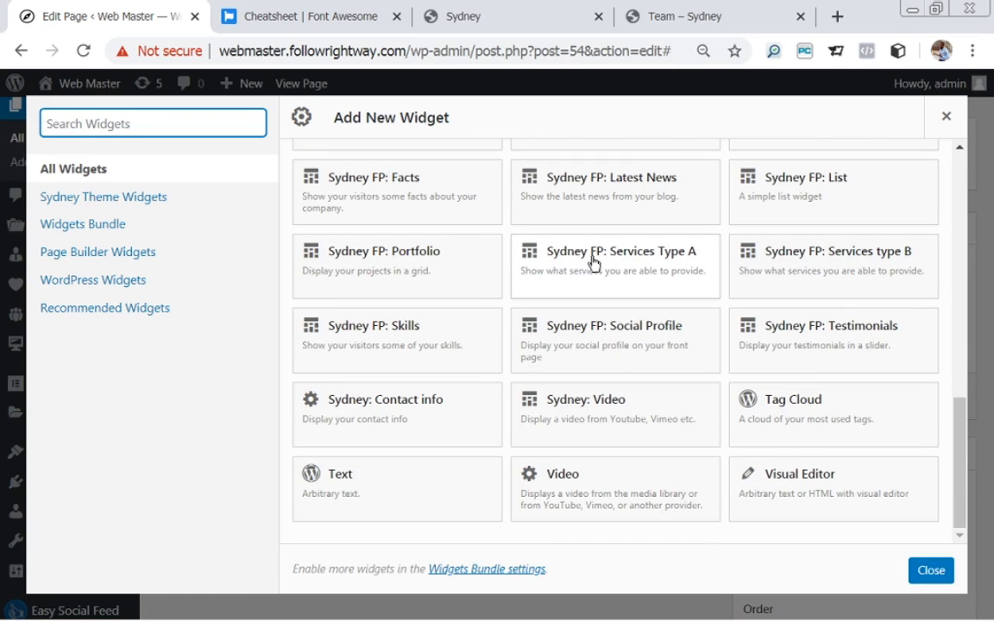
{"action": "left_click", "coordinate": [647, 262]}
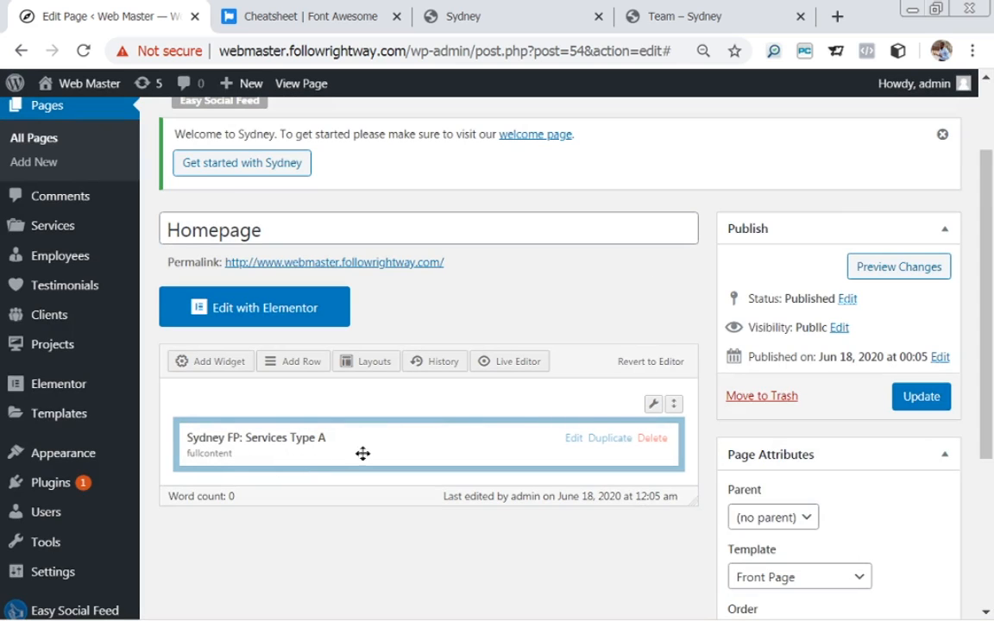
Open the Services Type A widget settings and copy the Sydney demo's OUR SERVICES heading.
{"action": "left_click", "coordinate": [573, 440]}
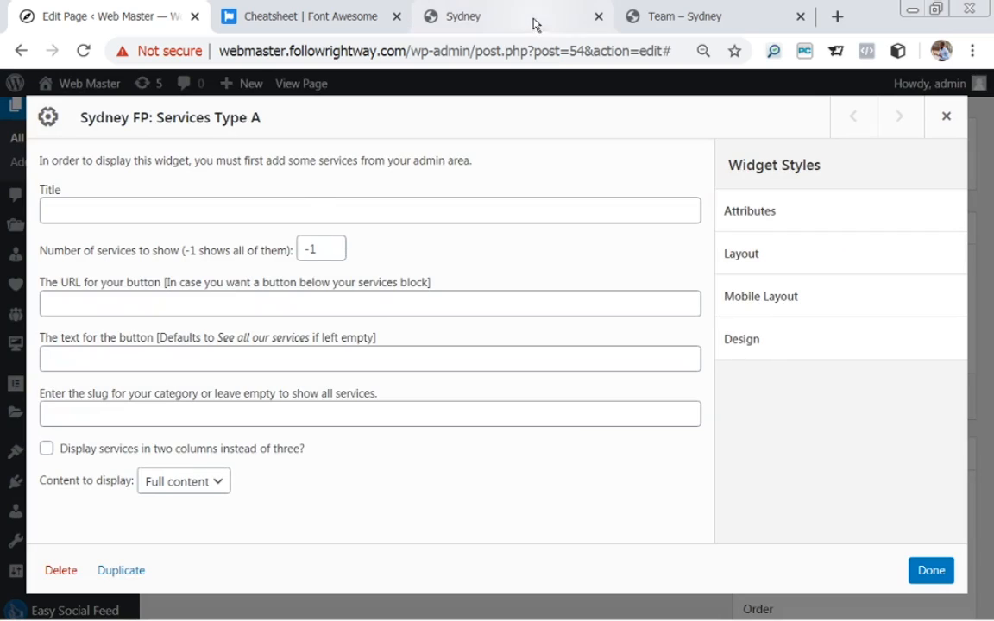
{"action": "left_click", "coordinate": [473, 13]}
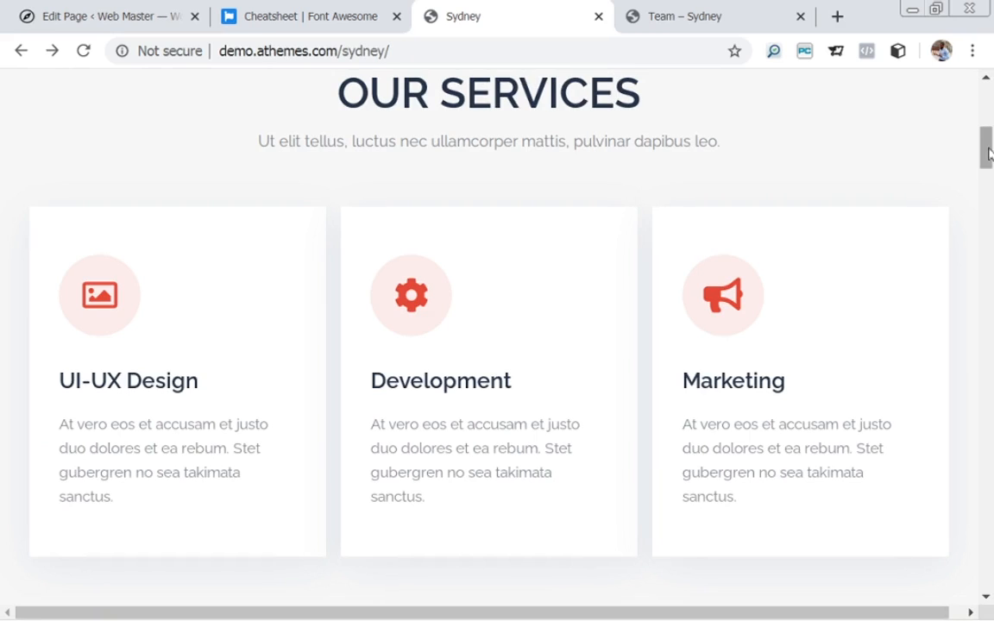
{"action": "scroll", "coordinate": [889, 138], "scroll_direction": "up", "scroll_amount": 2}
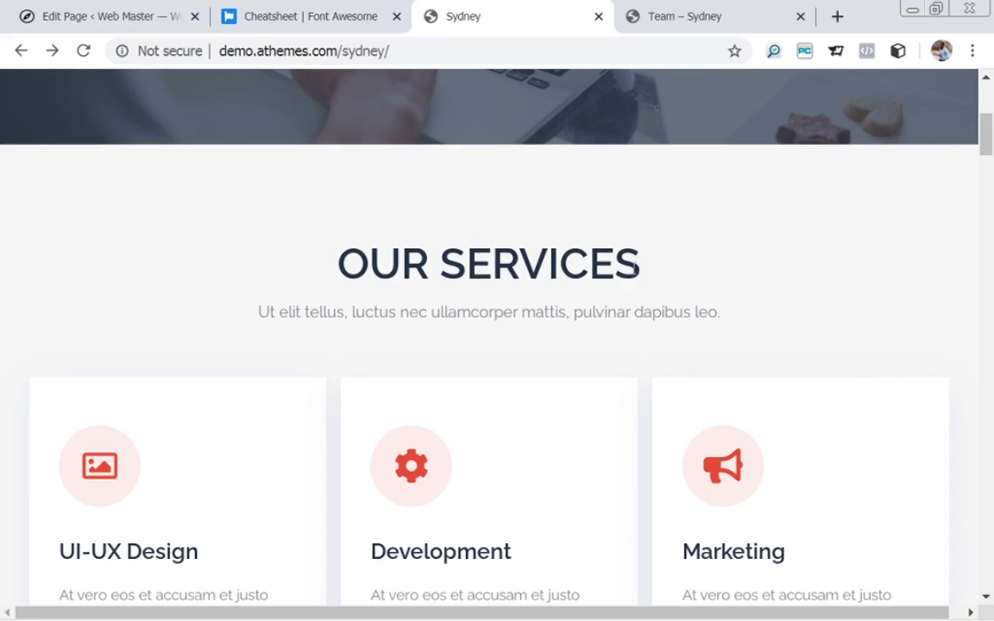
{"action": "left_click_drag", "start_coordinate": [639, 267], "coordinate": [346, 273]}
{"action": "key", "text": "ctrl+c"}
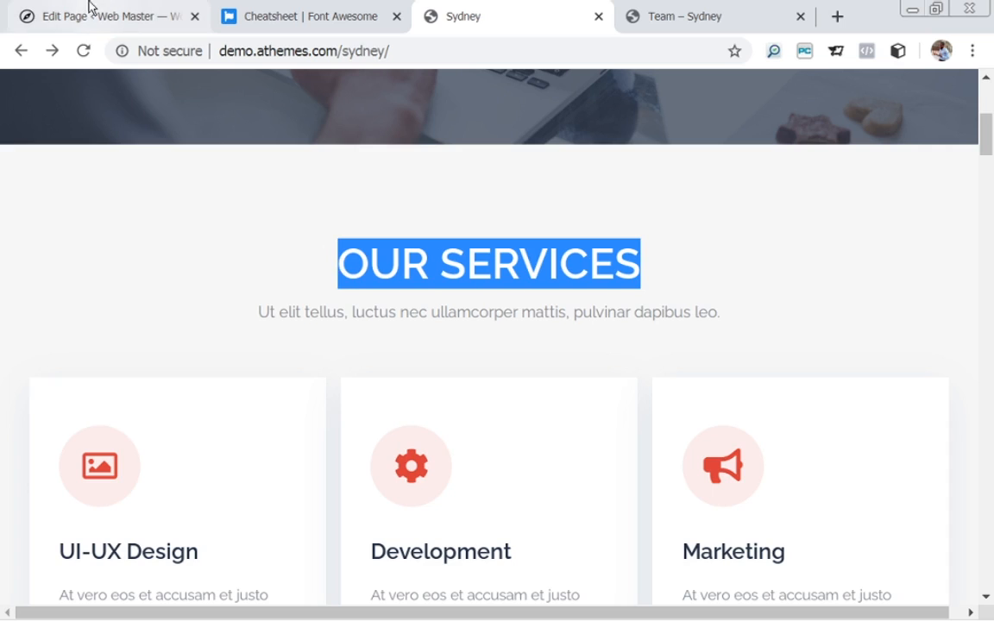
{"action": "left_click", "coordinate": [58, 17]}
Title the Services Type A widget OUR SERVICES with category slug 'type-a' and apply.
{"action": "left_click", "coordinate": [264, 213]}
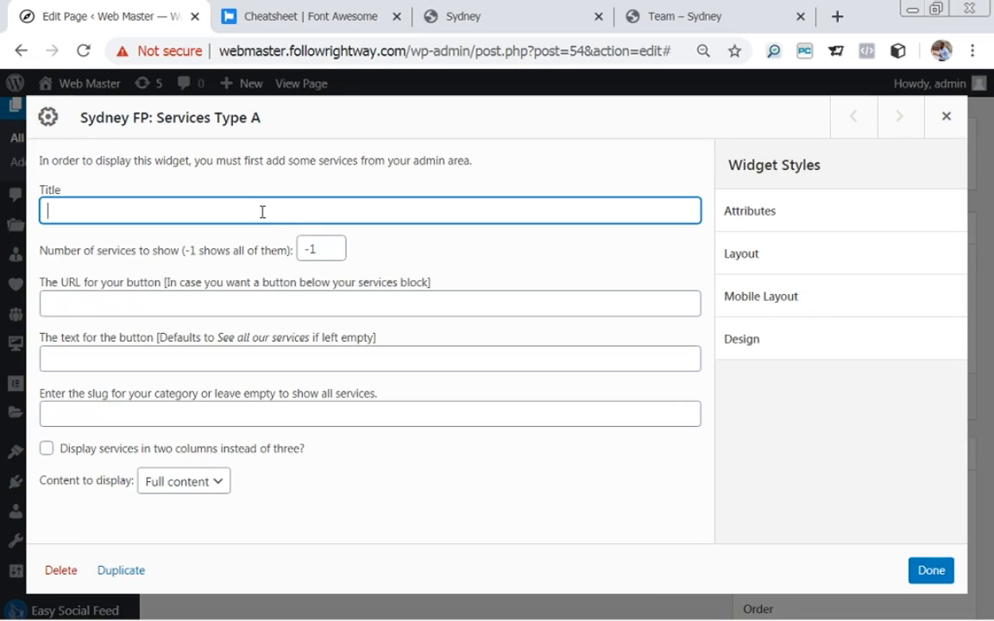
{"action": "key", "text": "ctrl+v"}
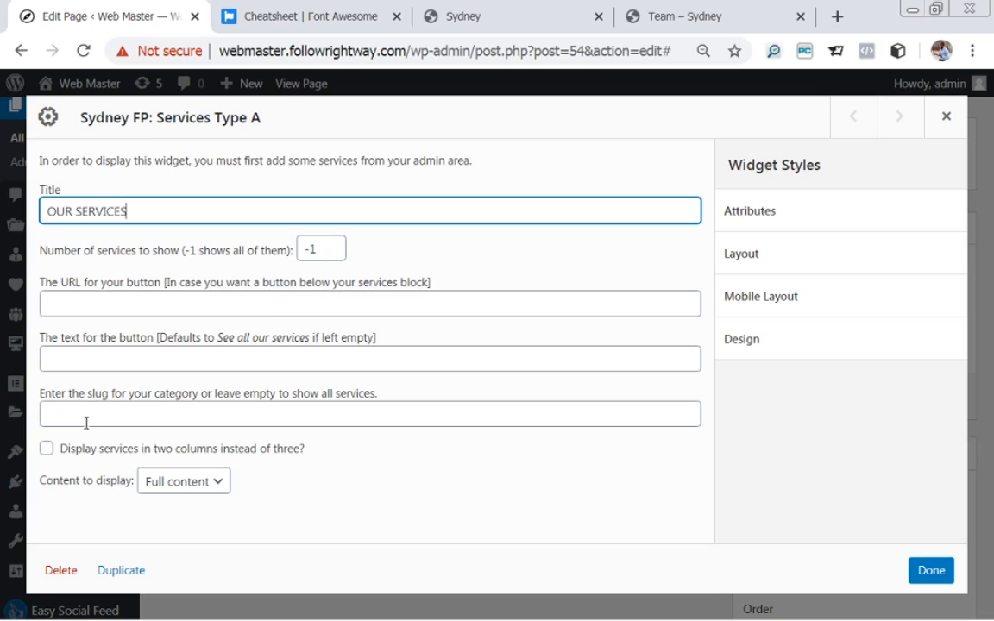
{"action": "left_click", "coordinate": [136, 418]}
{"action": "type", "text": "ty"}
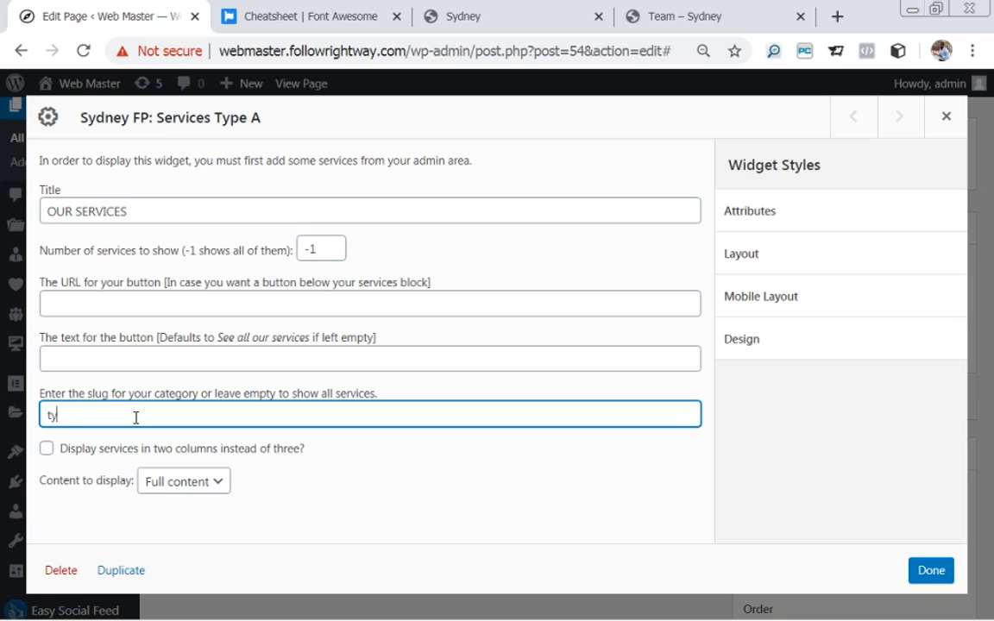
{"action": "type", "text": "pe-a"}
{"action": "left_click", "coordinate": [931, 571]}
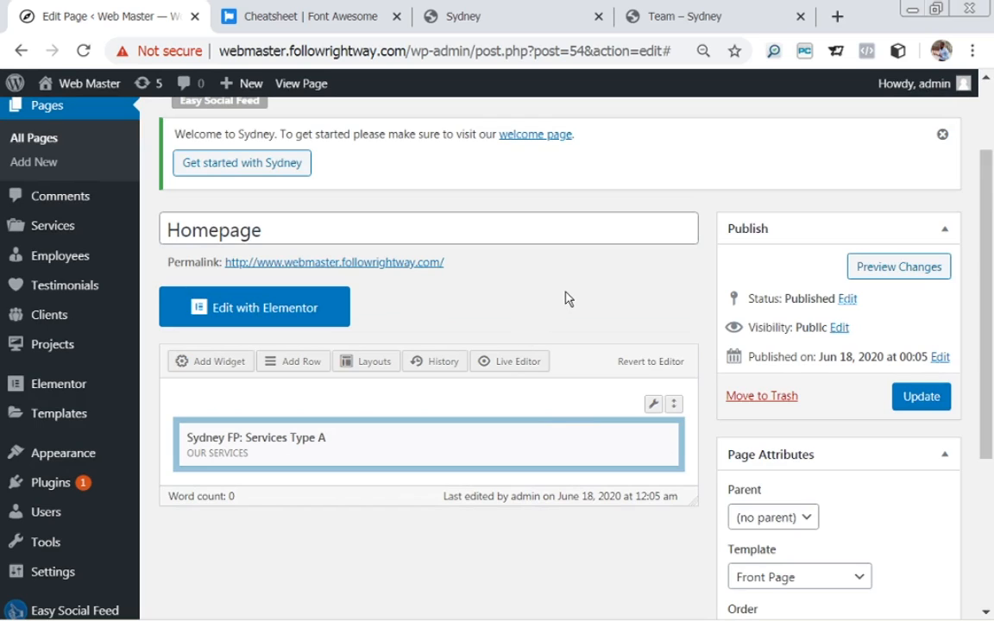
Update the Homepage and view the live front page.
{"action": "left_click", "coordinate": [917, 401]}
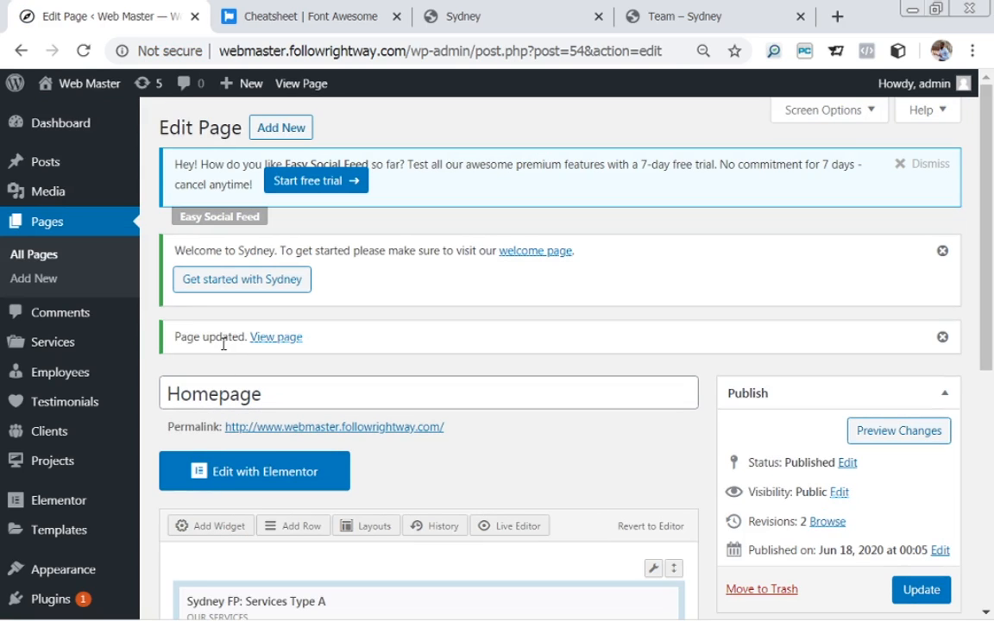
{"action": "left_click", "coordinate": [265, 345]}
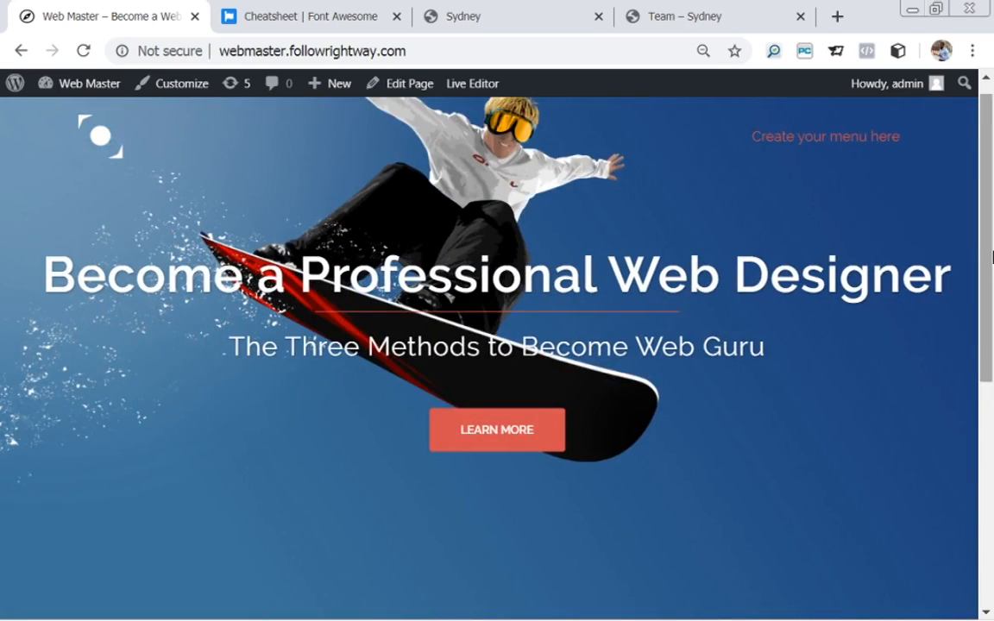
Scroll the live homepage to review the OUR SERVICES section with Marketing, Development and Design.
{"action": "left_click_drag", "start_coordinate": [991, 259], "coordinate": [990, 466]}
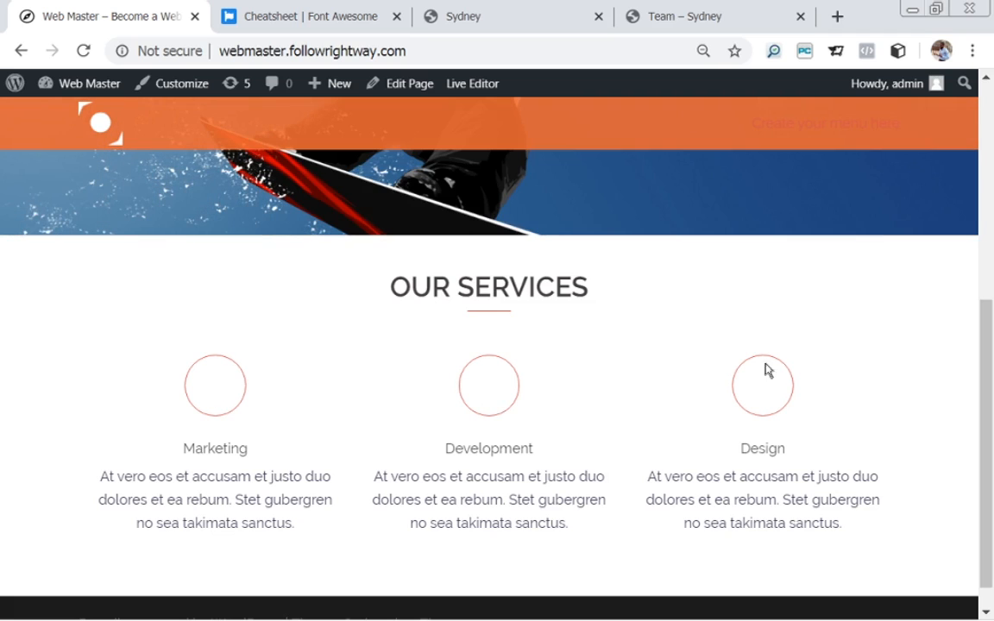
{"action": "mouse_move", "coordinate": [990, 378]}
{"action": "left_mouse_down"}
{"action": "mouse_move", "coordinate": [992, 399]}
{"action": "mouse_move", "coordinate": [990, 359]}
{"action": "left_mouse_up"}
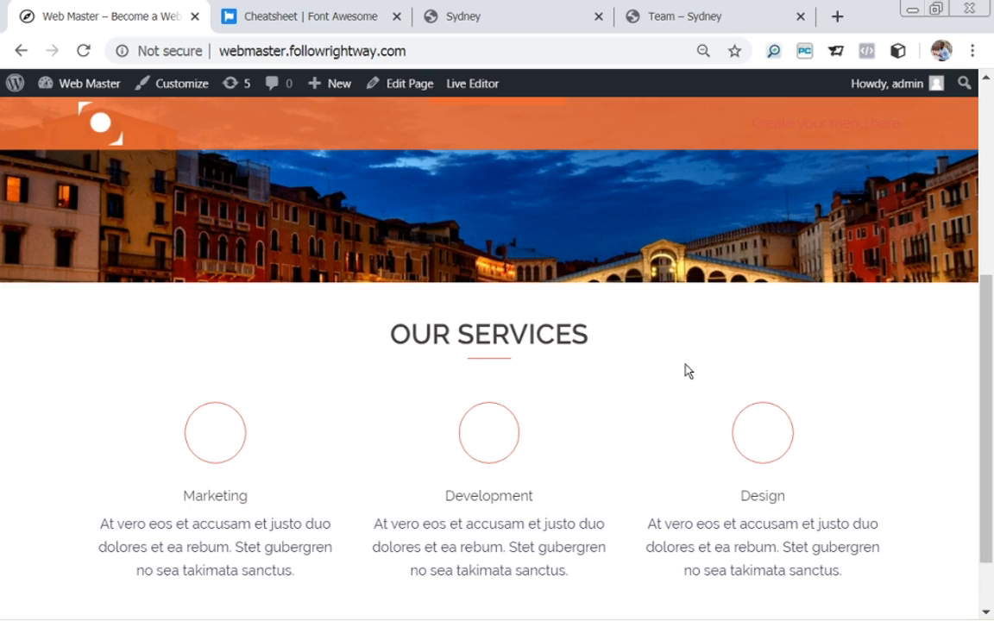
{"action": "left_click_drag", "start_coordinate": [987, 334], "coordinate": [991, 410]}
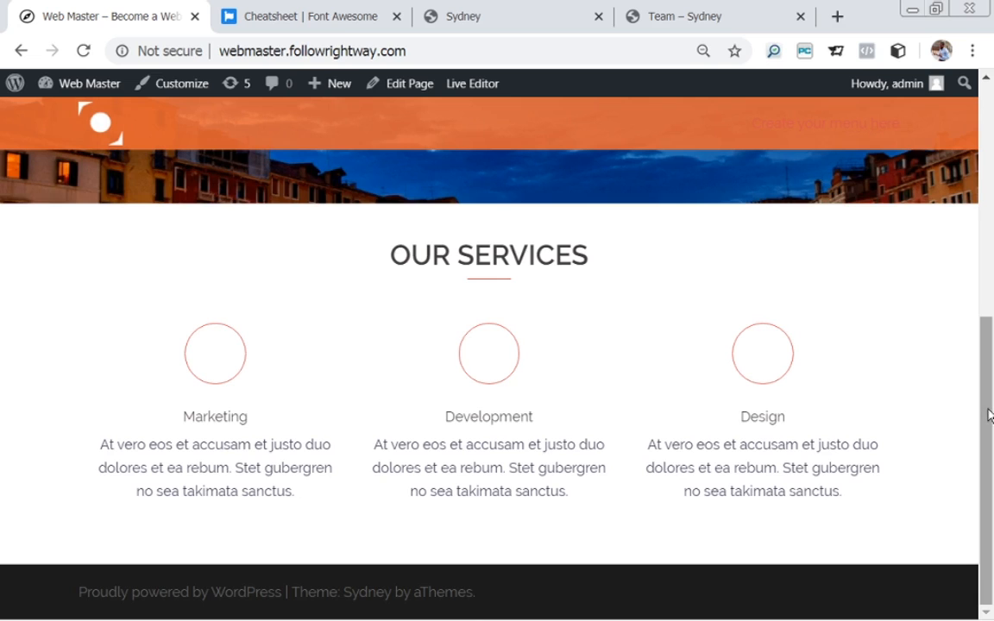
{"action": "mouse_move", "coordinate": [990, 415]}
{"action": "left_mouse_down"}
{"action": "mouse_move", "coordinate": [988, 381]}
{"action": "mouse_move", "coordinate": [984, 403]}
{"action": "left_mouse_up"}
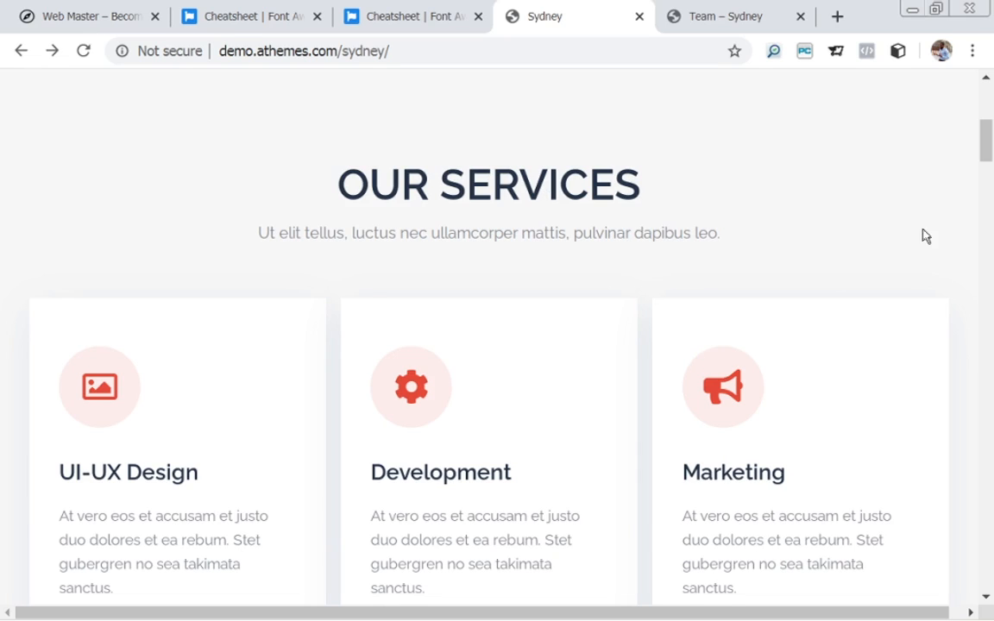
{"action": "mouse_move", "coordinate": [985, 145]}
{"action": "left_mouse_down"}
{"action": "mouse_move", "coordinate": [989, 177]}
{"action": "mouse_move", "coordinate": [986, 148]}
{"action": "left_mouse_up"}
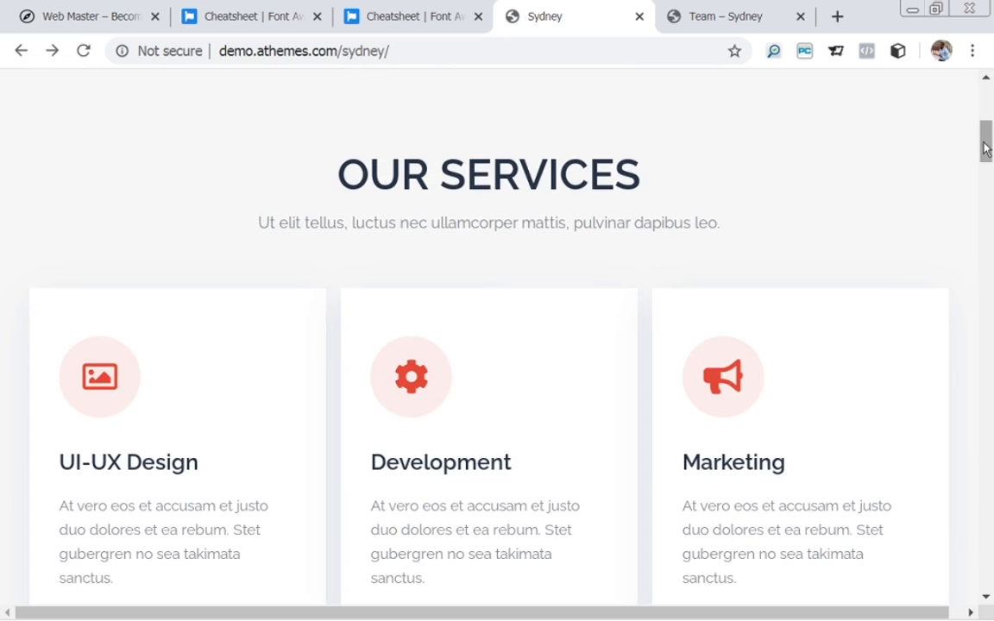
{"action": "mouse_move", "coordinate": [985, 149]}
{"action": "left_mouse_down"}
{"action": "mouse_move", "coordinate": [986, 100]}
{"action": "mouse_move", "coordinate": [991, 160]}
{"action": "left_mouse_up"}
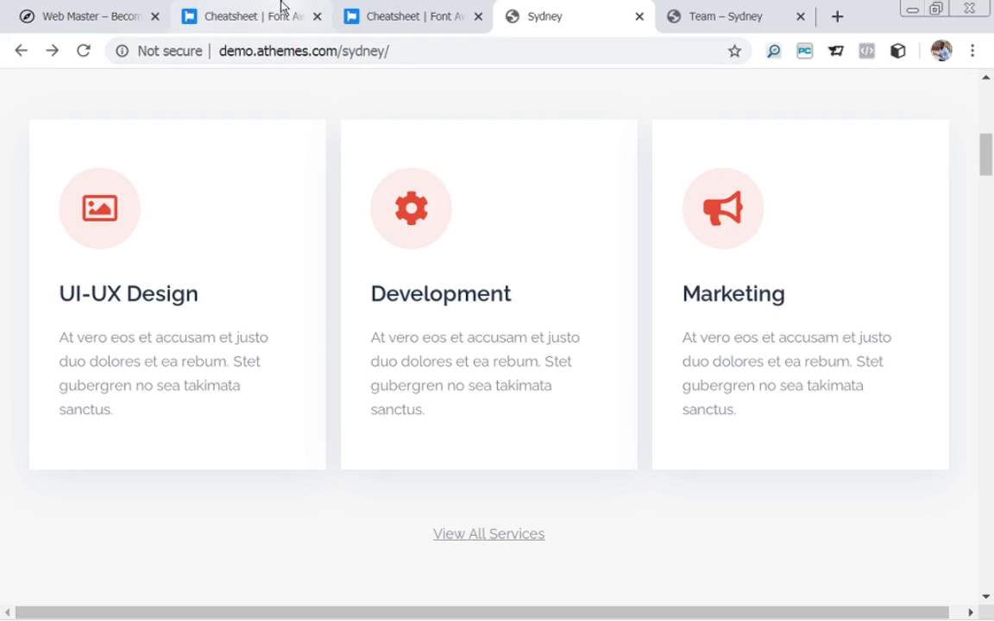
Reopen the Homepage in the page editor from the admin Pages list.
{"action": "left_click", "coordinate": [80, 17]}
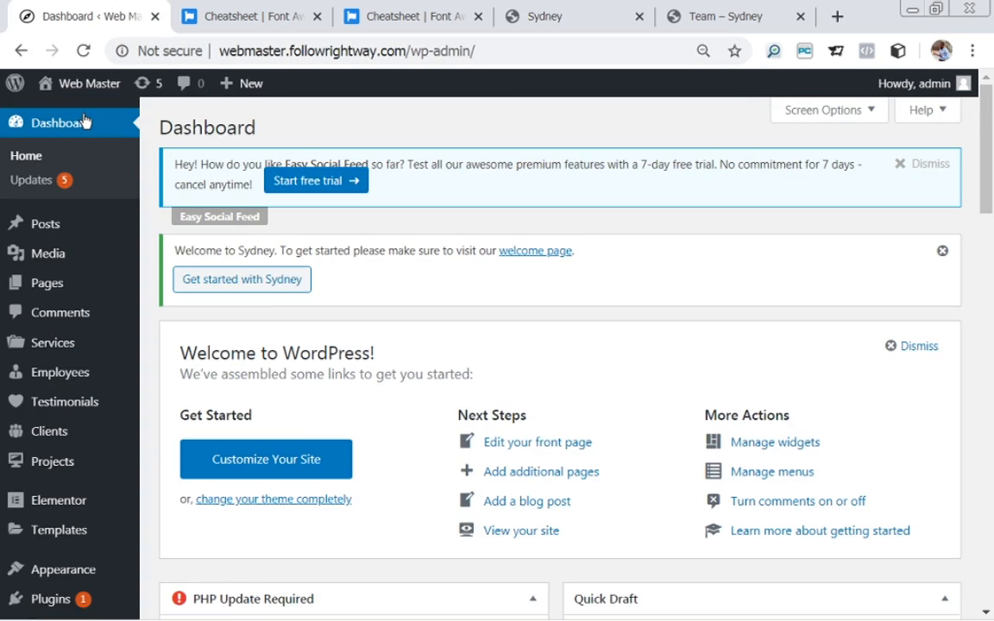
{"action": "mouse_move", "coordinate": [50, 260]}
{"action": "mouse_move", "coordinate": [53, 352]}
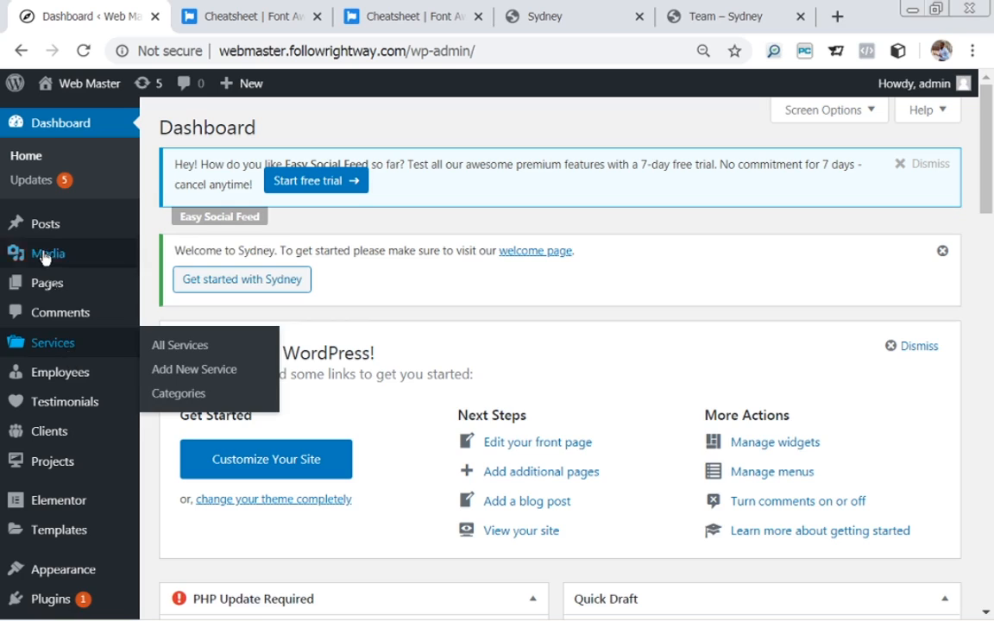
{"action": "mouse_move", "coordinate": [46, 253]}
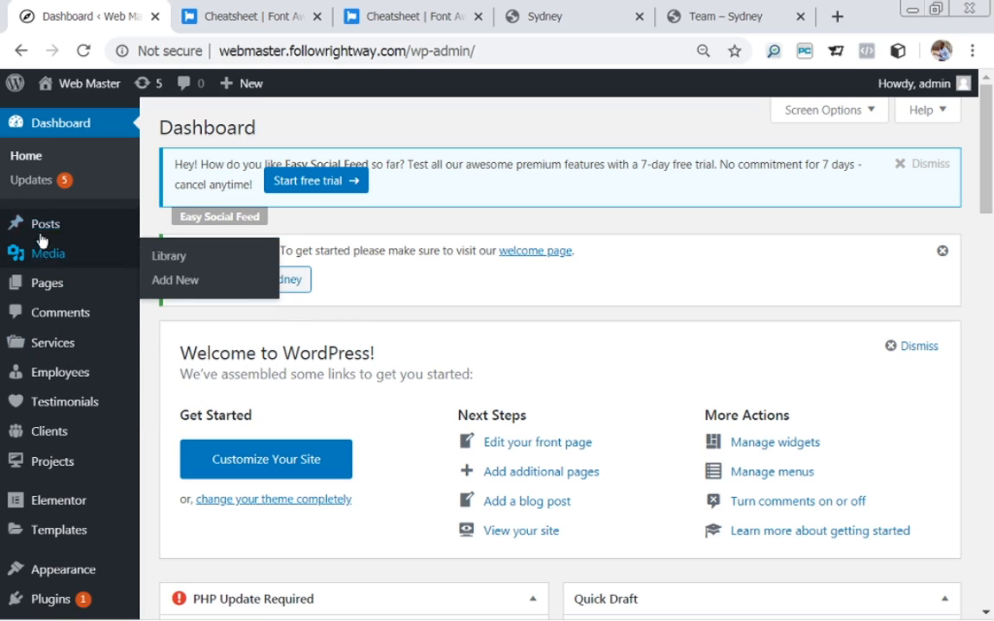
{"action": "left_click", "coordinate": [48, 291]}
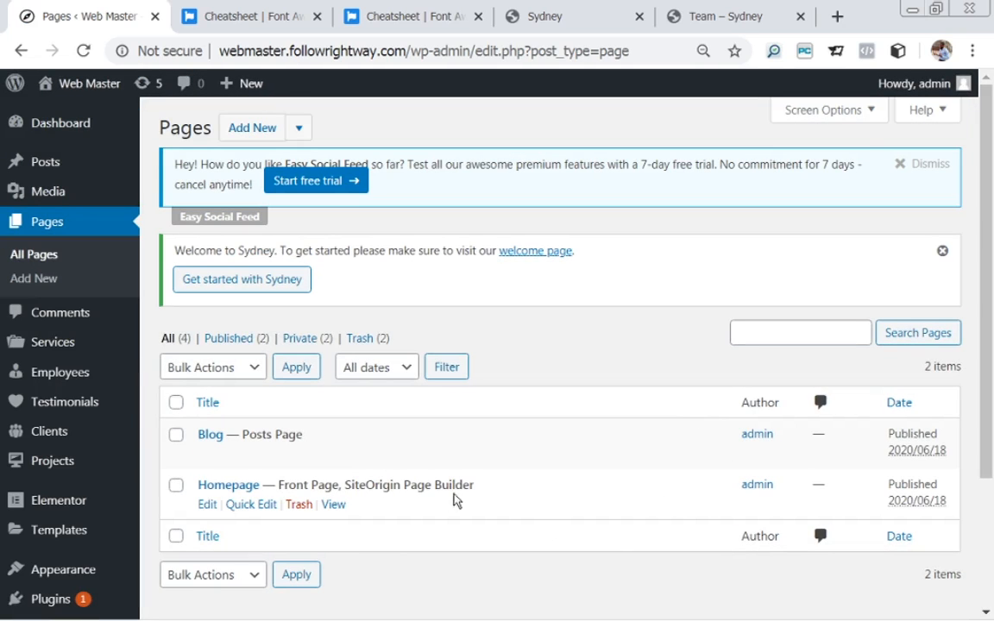
{"action": "left_click", "coordinate": [207, 507]}
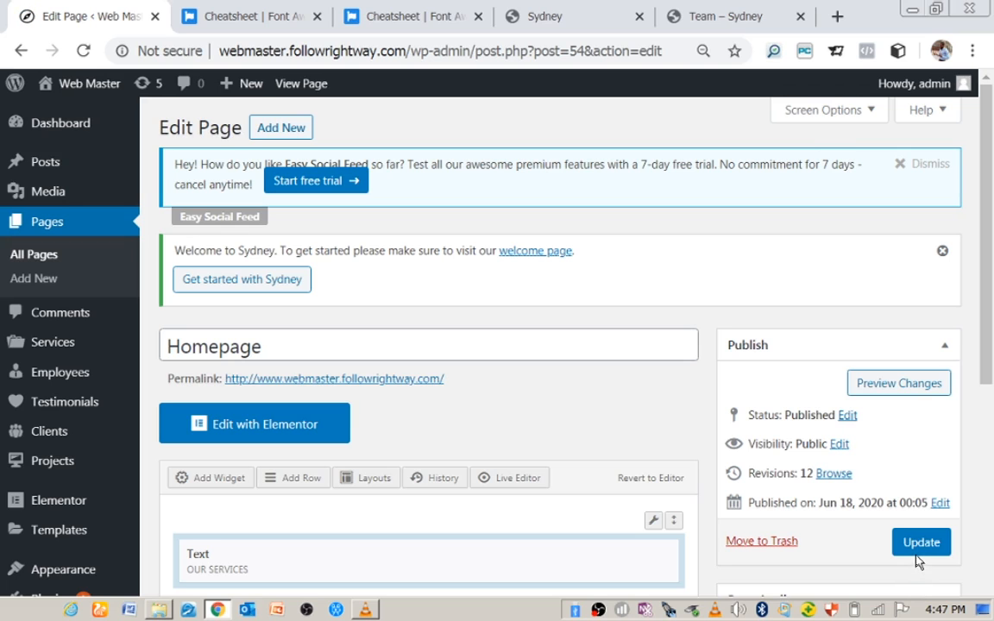
Compare the Homepage's OUR SERVICES layout against the Sydney demo, then return to the editor.
{"action": "left_click_drag", "start_coordinate": [987, 338], "coordinate": [990, 432]}
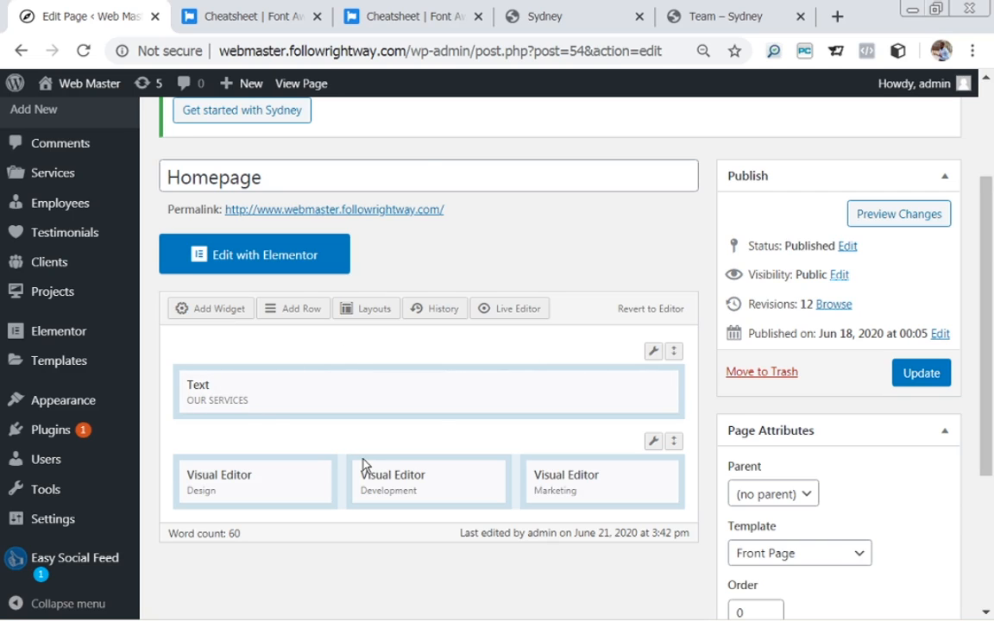
{"action": "left_click", "coordinate": [544, 18]}
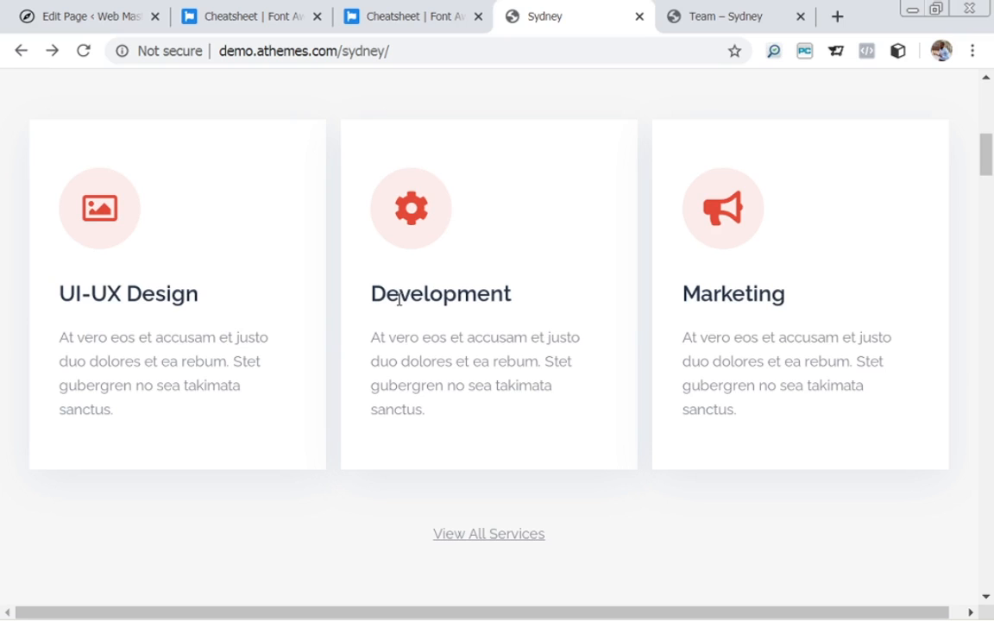
{"action": "left_click", "coordinate": [67, 15]}
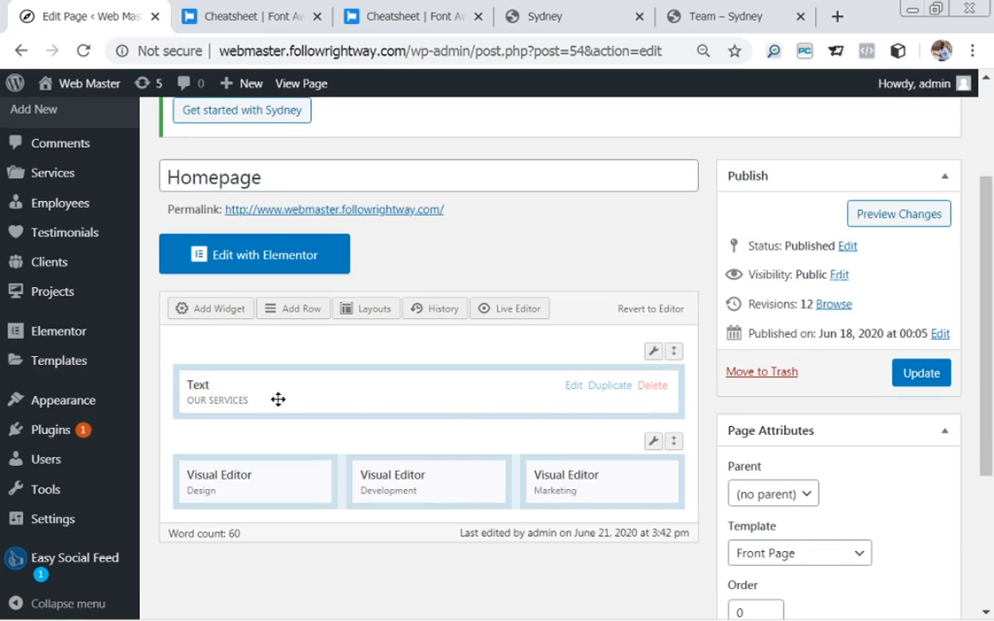
Delete the OUR SERVICES Text widget and remove its now-empty row.
{"action": "mouse_move", "coordinate": [660, 389]}
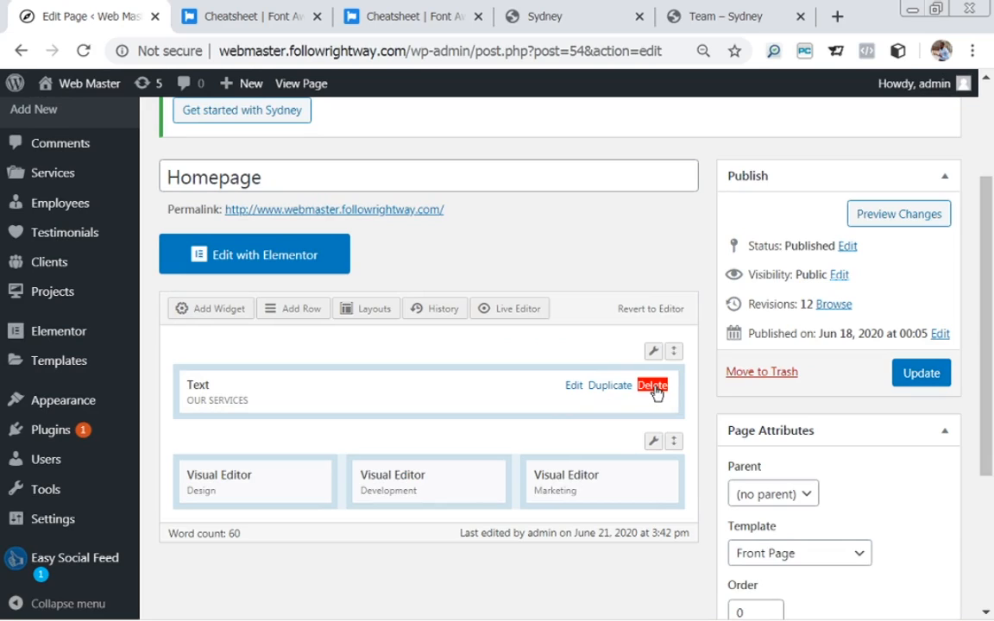
{"action": "left_click", "coordinate": [654, 385]}
{"action": "scroll", "coordinate": [594, 497], "scroll_direction": "up", "scroll_amount": 2}
{"action": "mouse_move", "coordinate": [651, 522]}
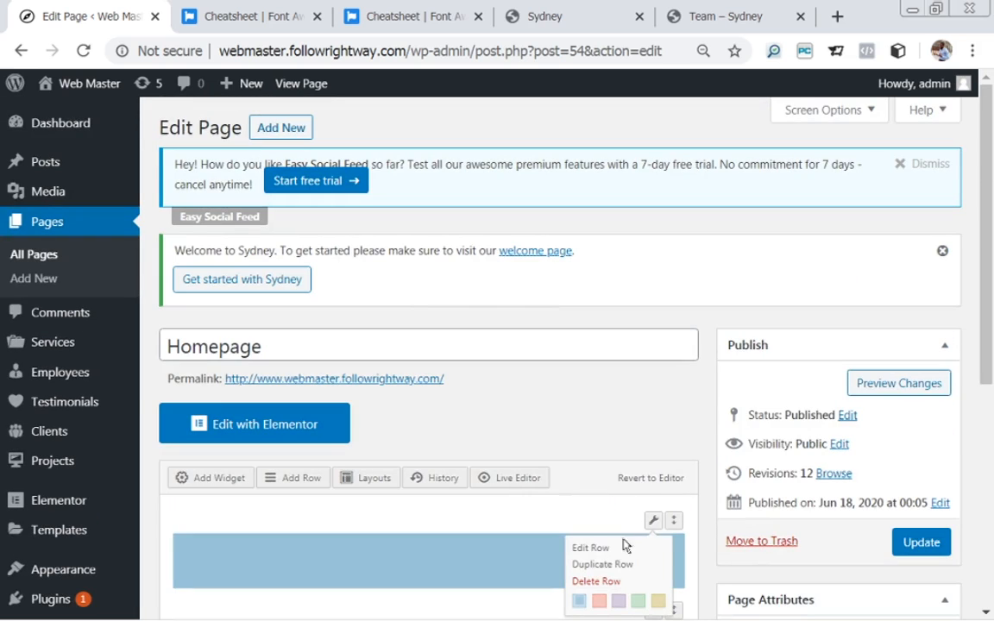
{"action": "scroll", "coordinate": [603, 552], "scroll_direction": "down", "scroll_amount": 2}
{"action": "left_click", "coordinate": [608, 408]}
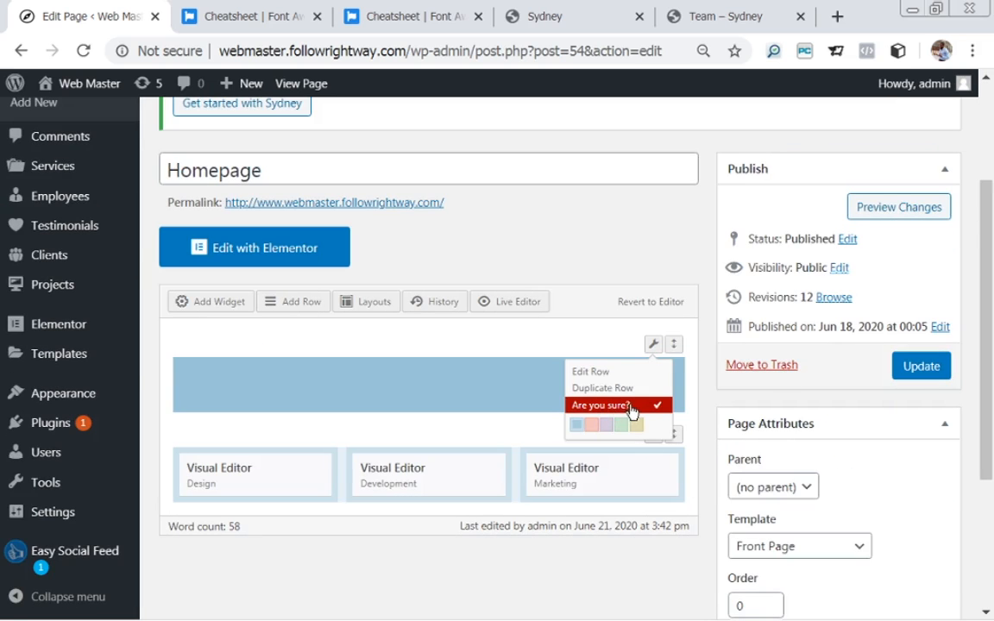
{"action": "left_click", "coordinate": [633, 409]}
{"action": "left_click", "coordinate": [633, 407]}
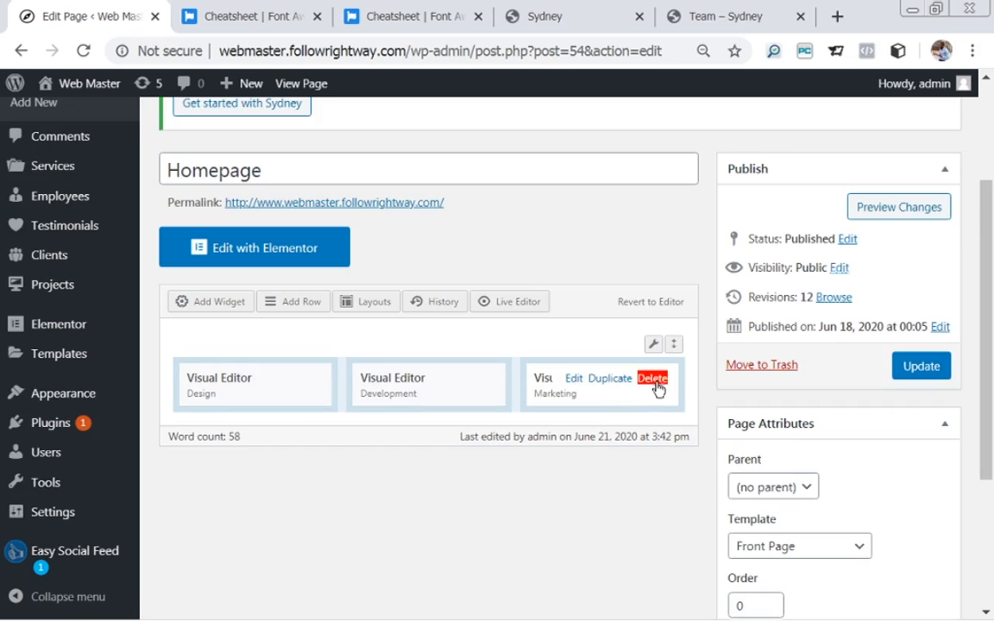
Delete the Marketing Visual Editor widget and remove the services row.
{"action": "left_click", "coordinate": [654, 382]}
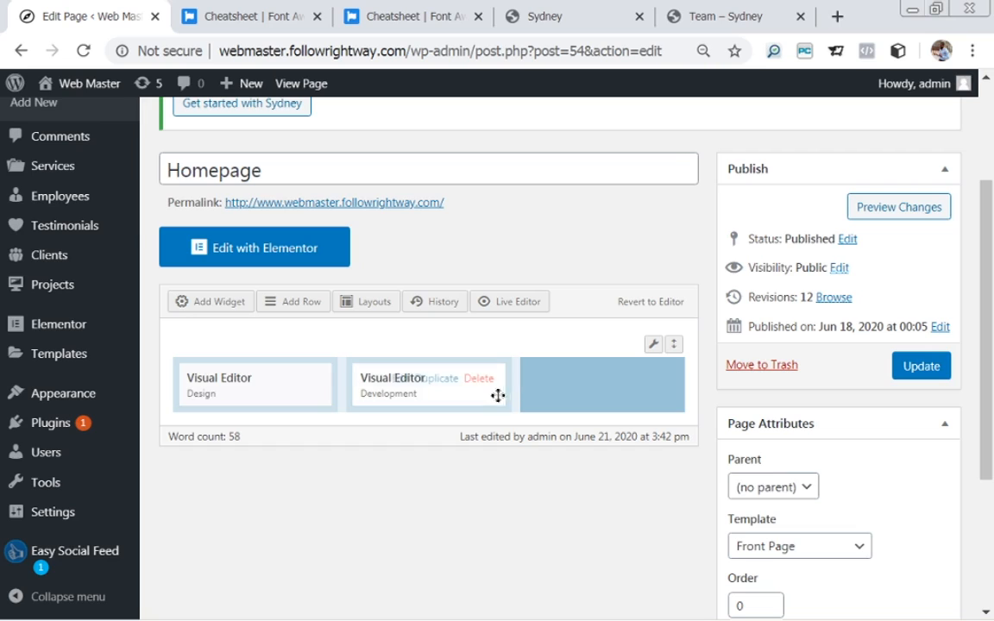
{"action": "mouse_move", "coordinate": [663, 345]}
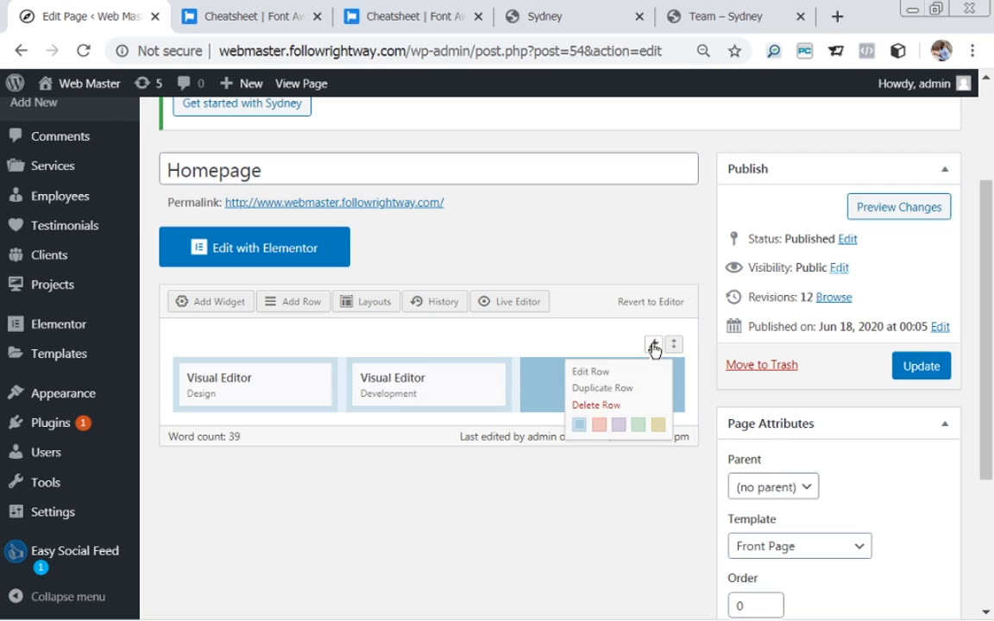
{"action": "left_click", "coordinate": [618, 405]}
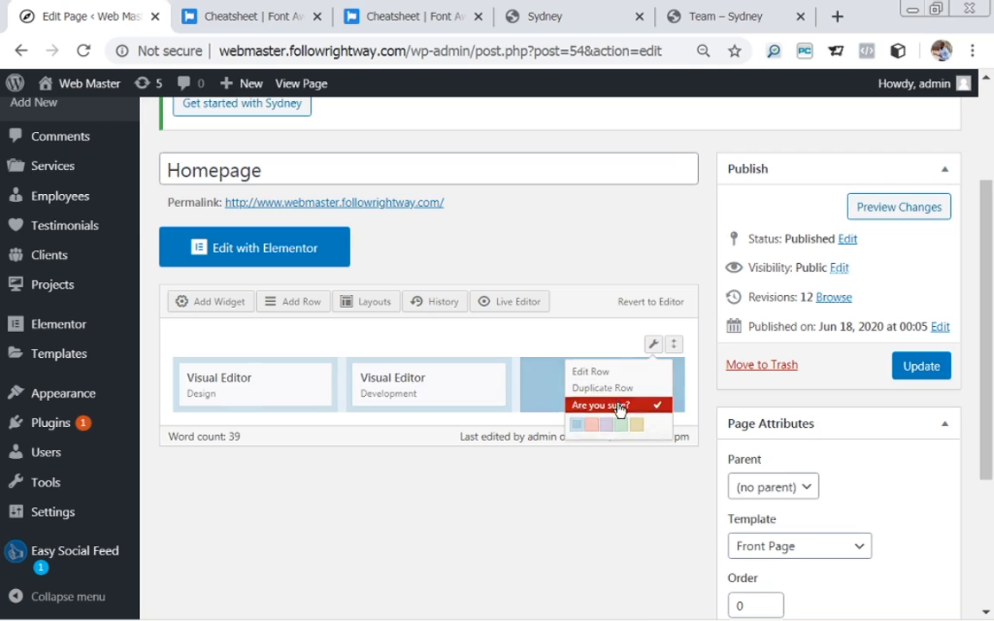
{"action": "left_click", "coordinate": [618, 406]}
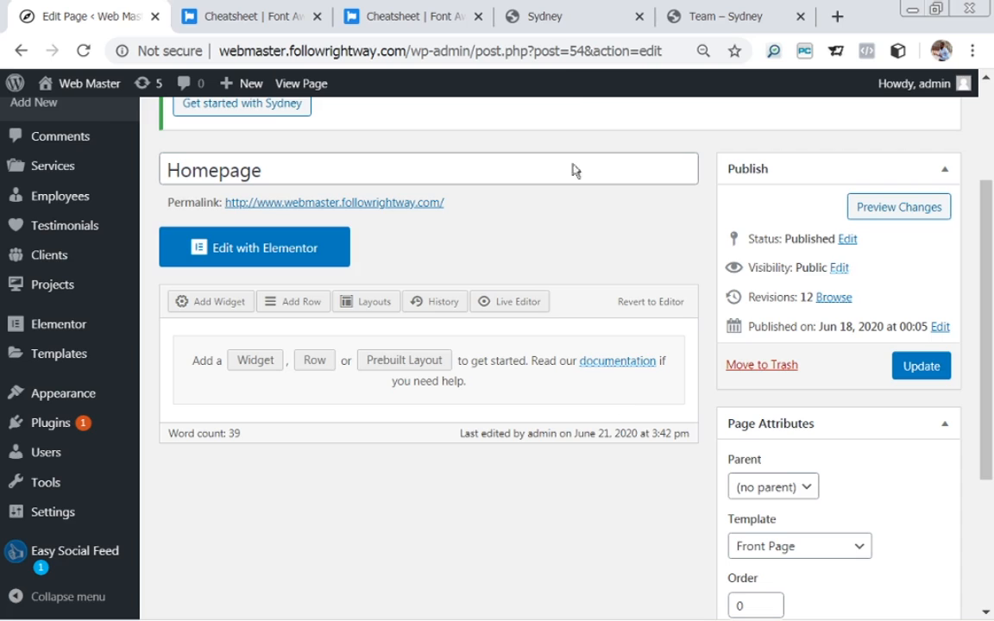
{"action": "left_click", "coordinate": [504, 17]}
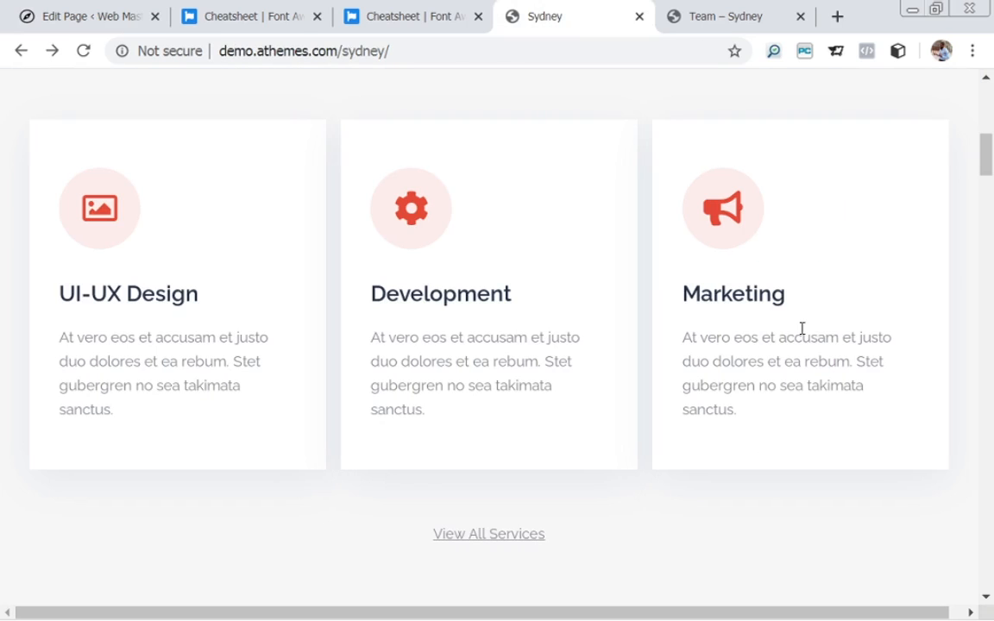
{"action": "left_click_drag", "start_coordinate": [988, 151], "coordinate": [989, 133]}
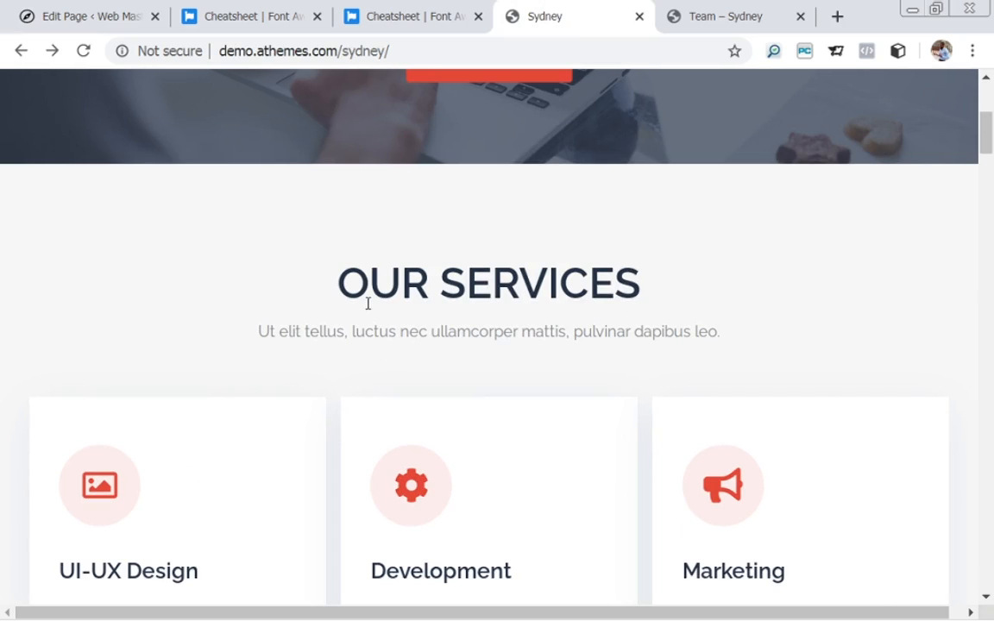
{"action": "left_click_drag", "start_coordinate": [990, 140], "coordinate": [990, 164]}
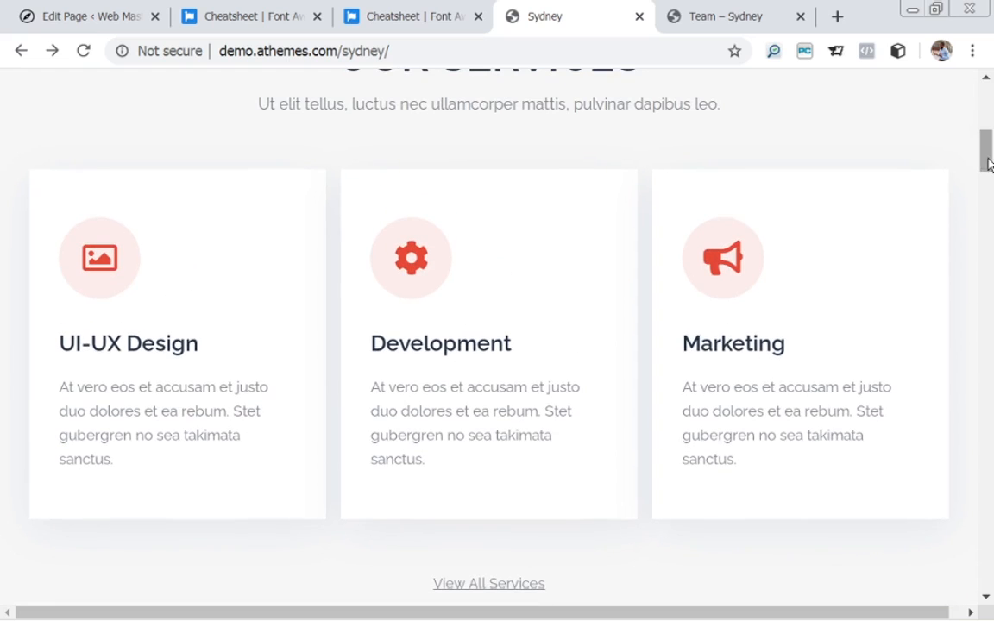
{"action": "left_click", "coordinate": [111, 17]}
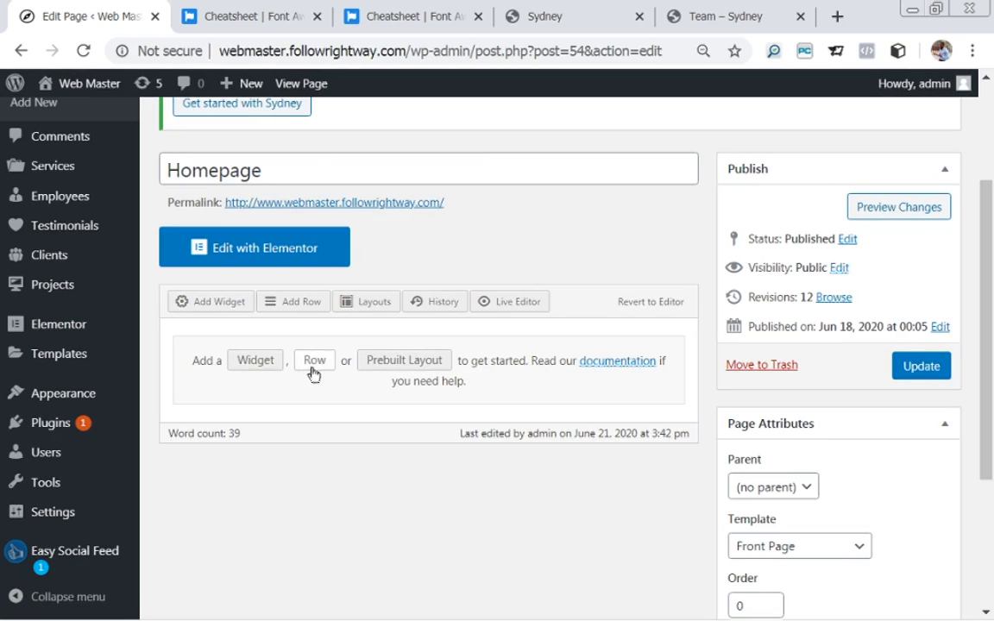
Insert a 1-column Full Width row with 40 px top/bottom padding.
{"action": "left_click", "coordinate": [321, 362]}
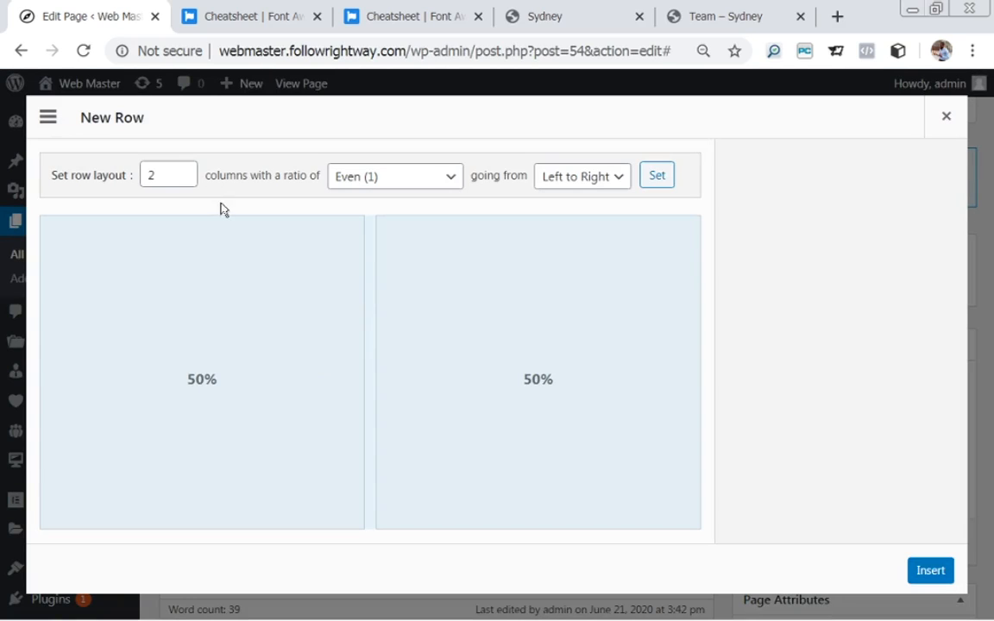
{"action": "left_click_drag", "start_coordinate": [165, 176], "coordinate": [143, 175]}
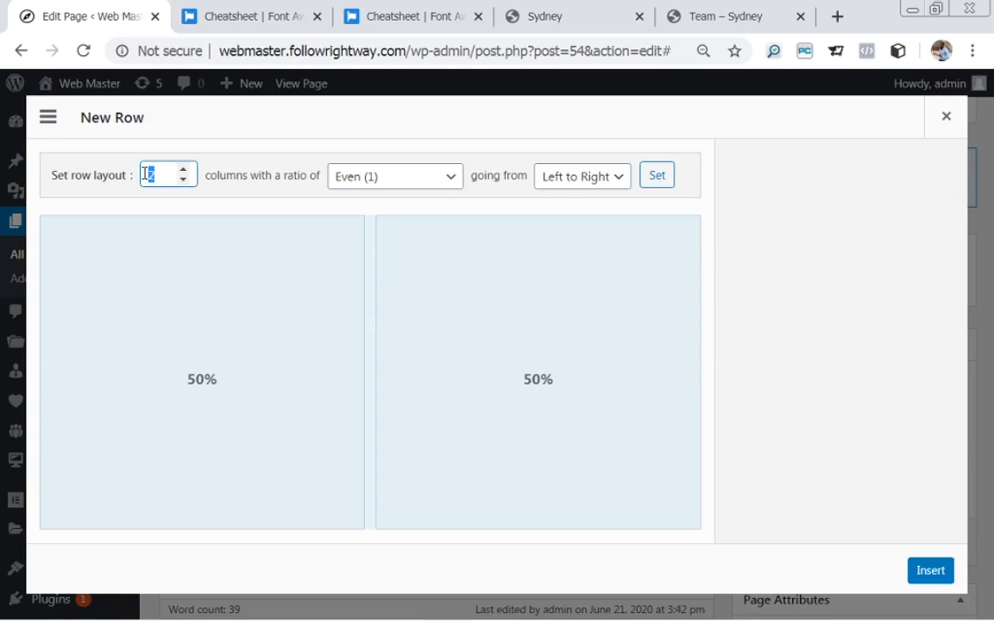
{"action": "type", "text": "1"}
{"action": "left_click", "coordinate": [784, 266]}
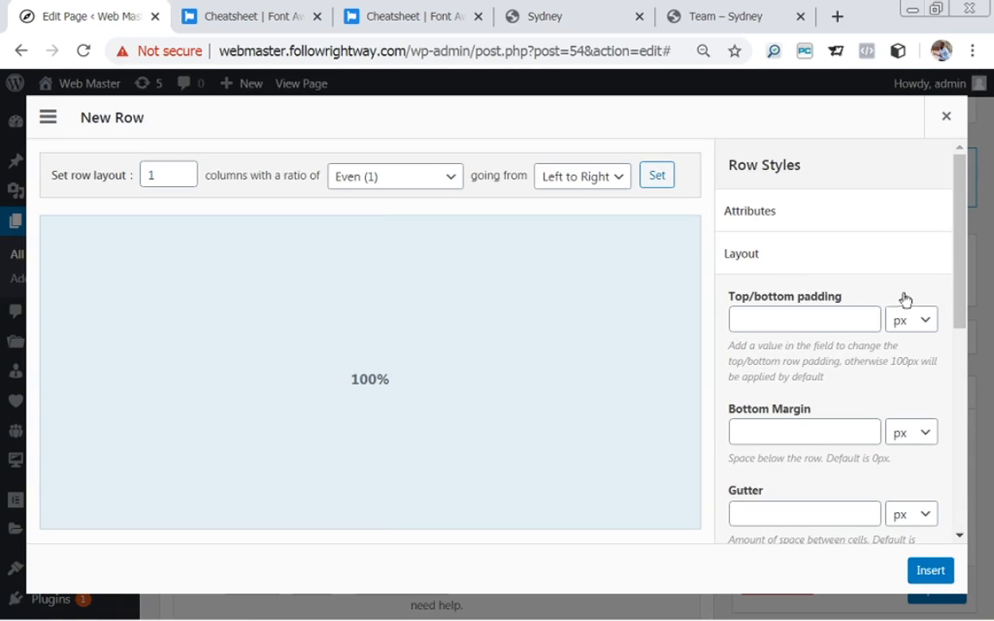
{"action": "left_click", "coordinate": [818, 321]}
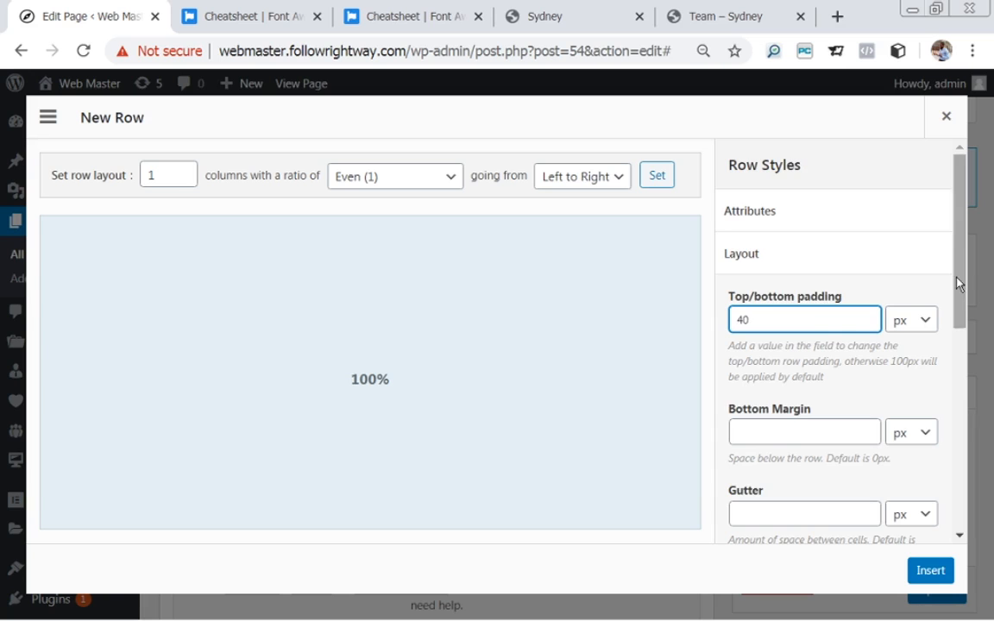
{"action": "scroll", "coordinate": [962, 296], "scroll_direction": "down", "scroll_amount": 1}
{"action": "left_click_drag", "start_coordinate": [962, 296], "coordinate": [968, 392]}
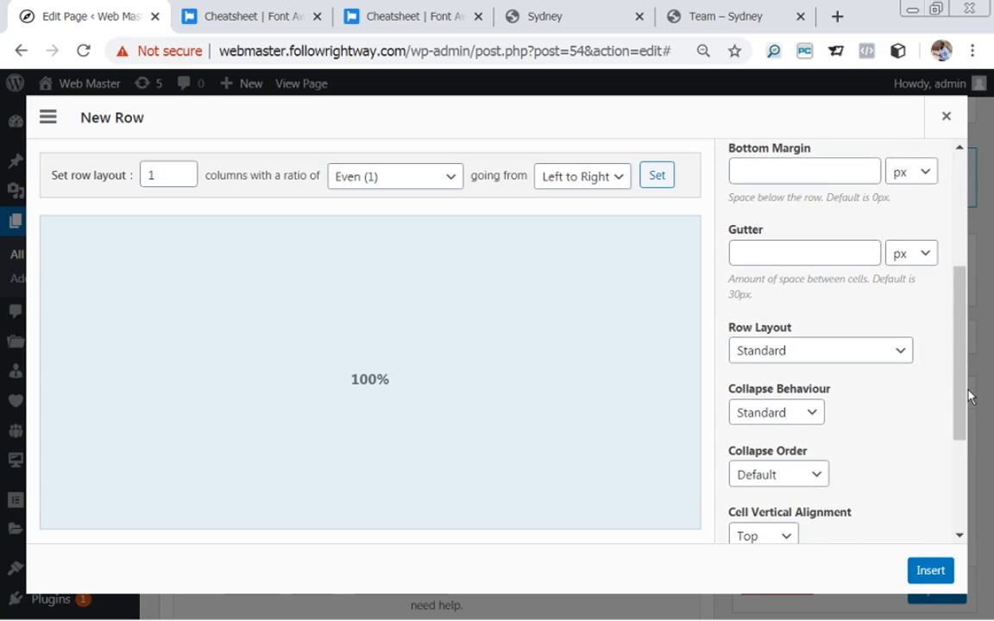
{"action": "left_click", "coordinate": [784, 350]}
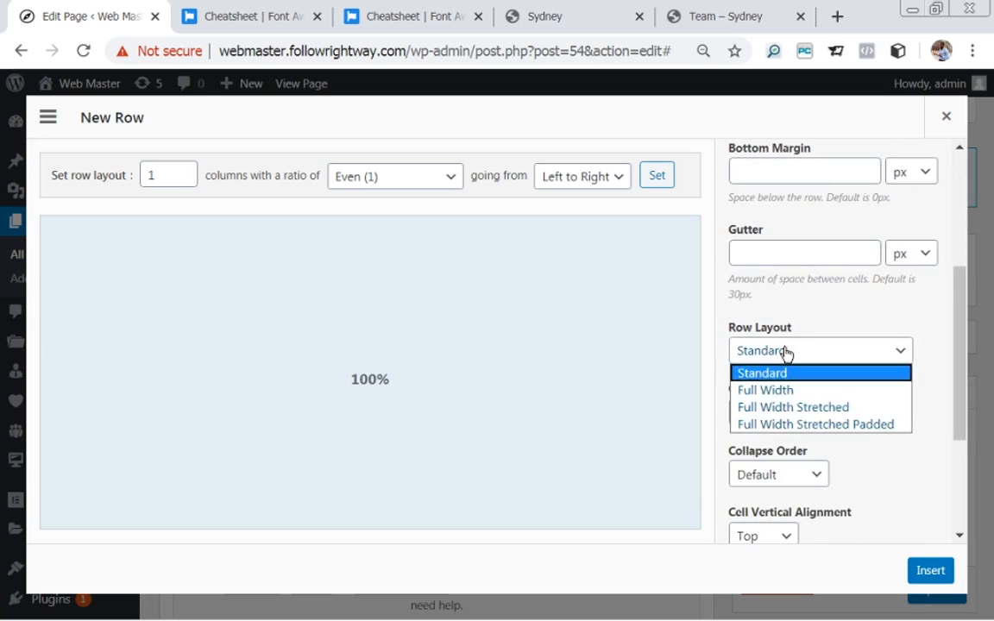
{"action": "left_click", "coordinate": [750, 391]}
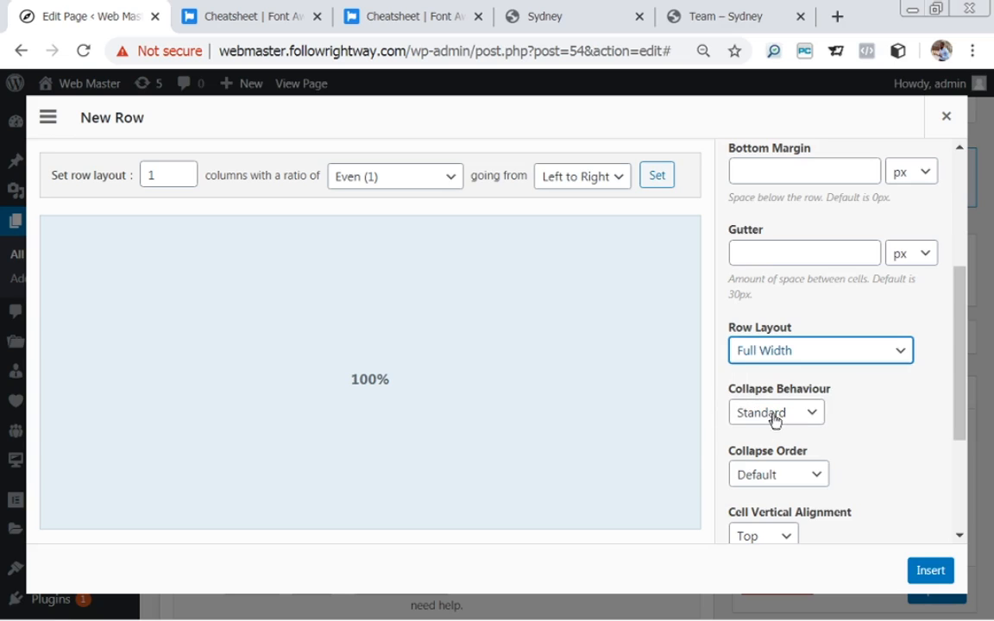
{"action": "left_click", "coordinate": [935, 572]}
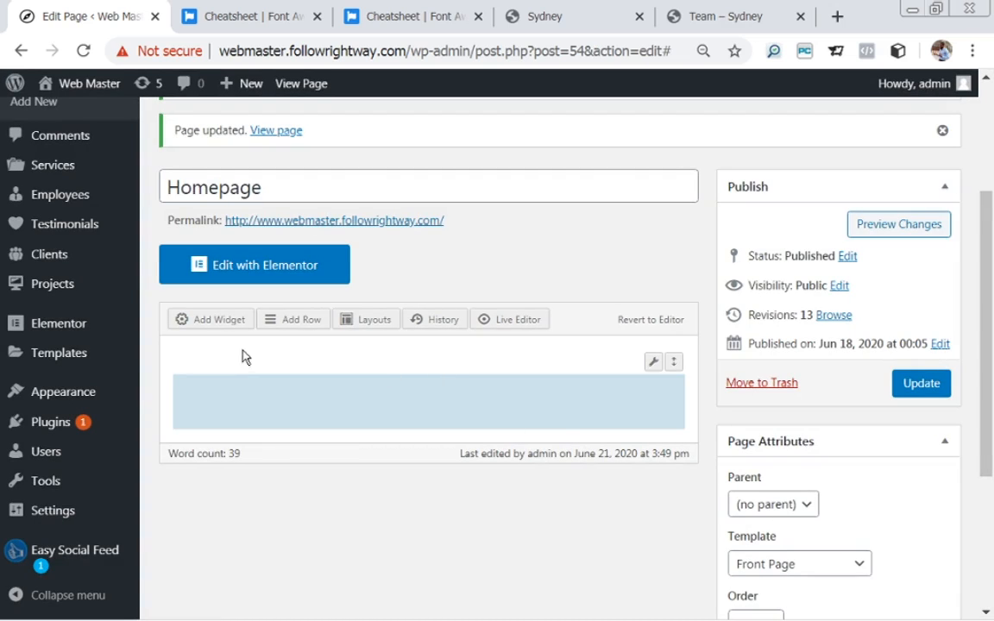
Add a Text widget to the new Full Width row, checking the Sydney demo for reference.
{"action": "left_click", "coordinate": [207, 327]}
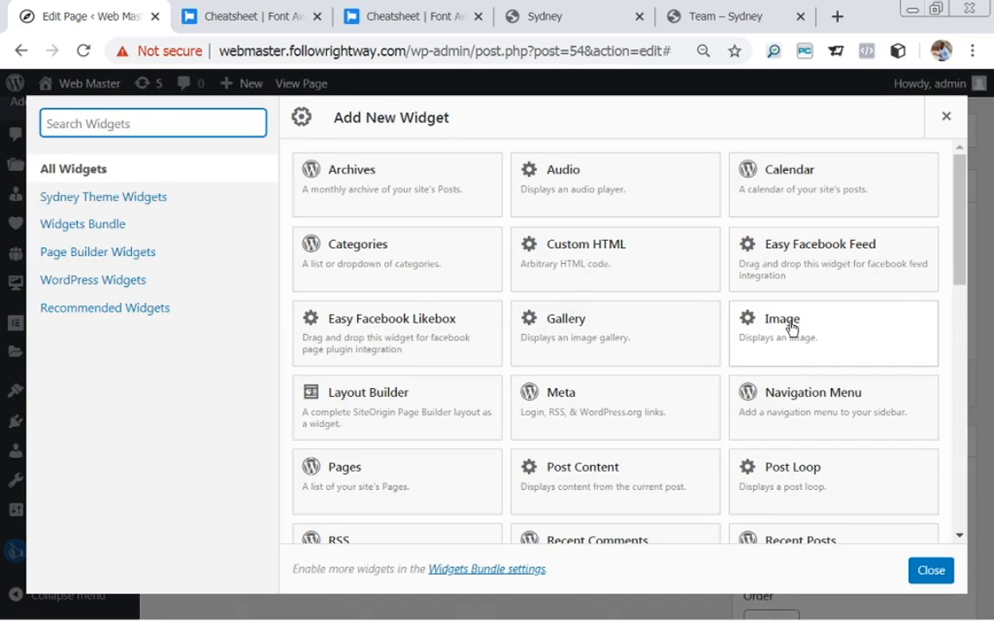
{"action": "left_click_drag", "start_coordinate": [959, 273], "coordinate": [964, 440]}
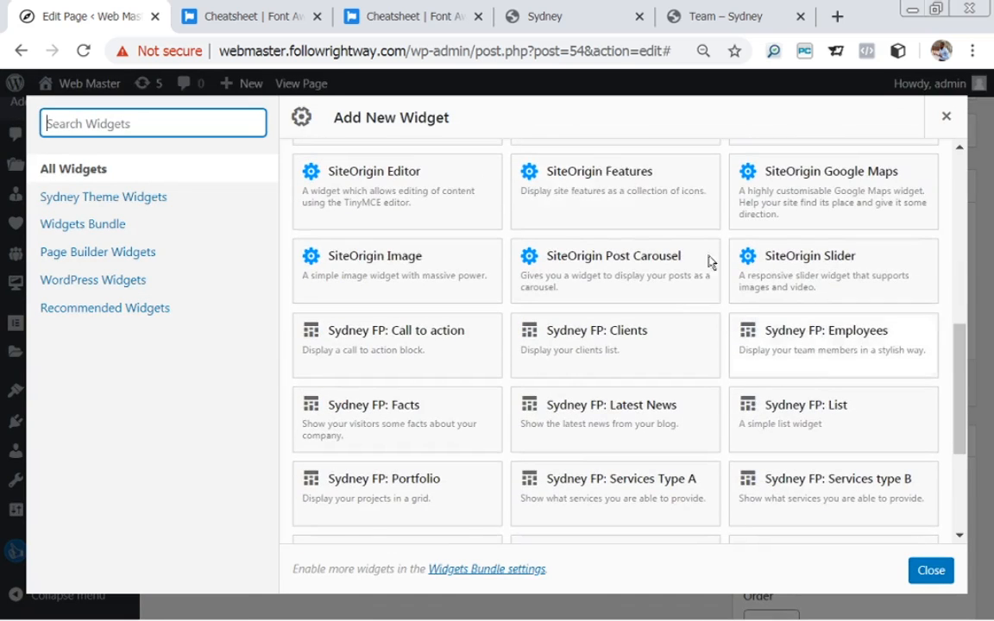
{"action": "left_click", "coordinate": [539, 18]}
{"action": "scroll", "coordinate": [880, 148], "scroll_direction": "up", "scroll_amount": 1}
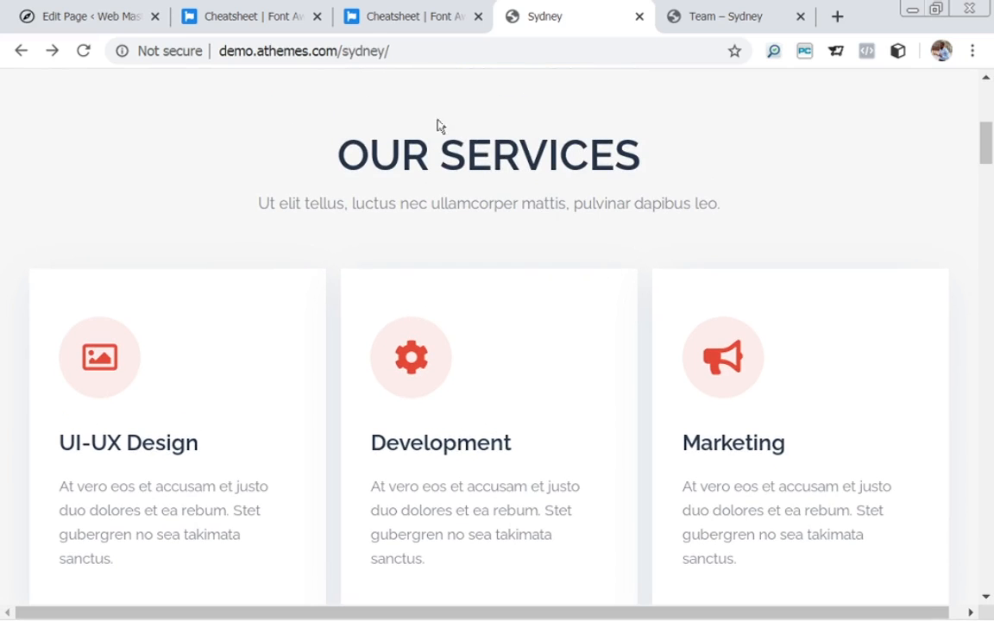
{"action": "left_click", "coordinate": [69, 26]}
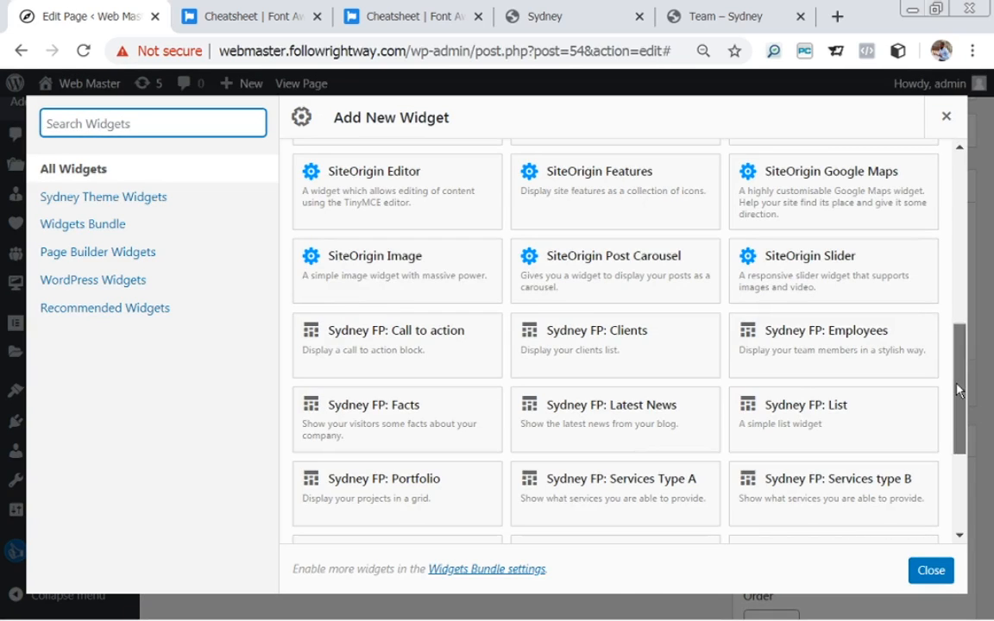
{"action": "scroll", "coordinate": [965, 400], "scroll_direction": "down", "scroll_amount": 3}
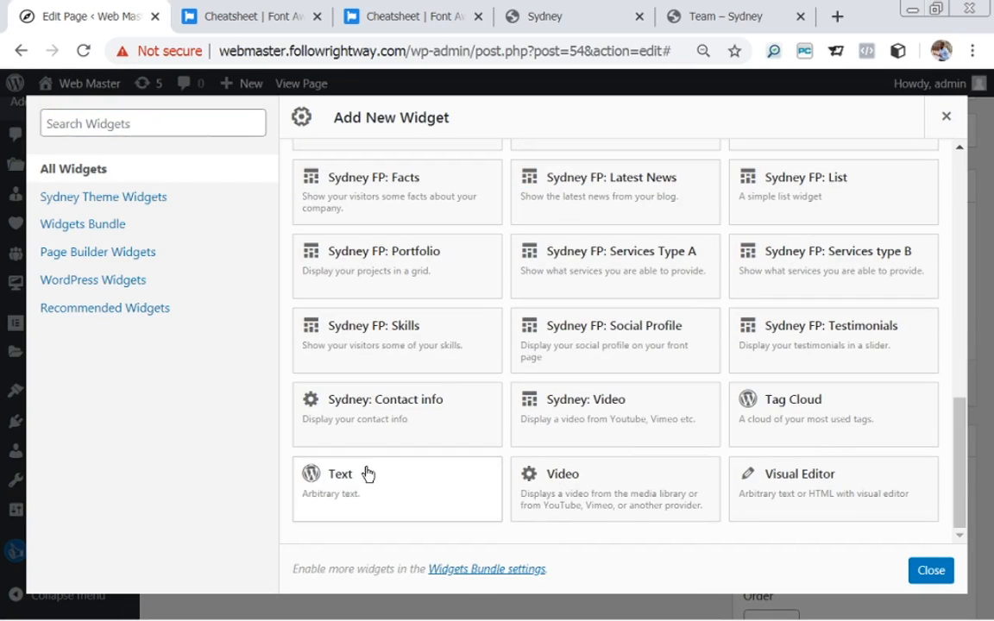
{"action": "left_click", "coordinate": [369, 472]}
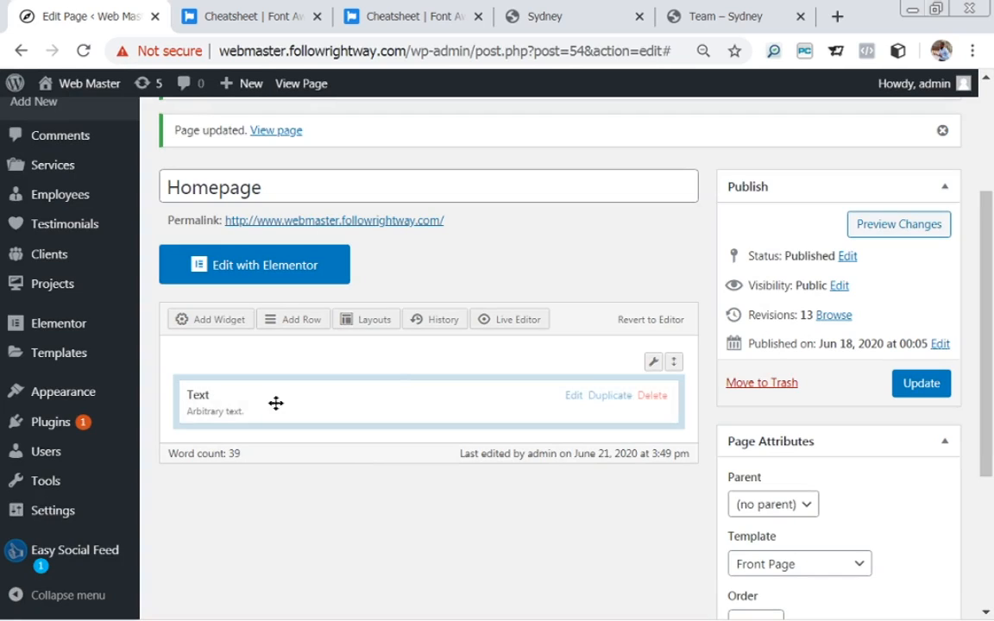
Copy OUR SERVICES from the Sydney demo and paste it as the Text widget's title.
{"action": "left_click", "coordinate": [573, 397]}
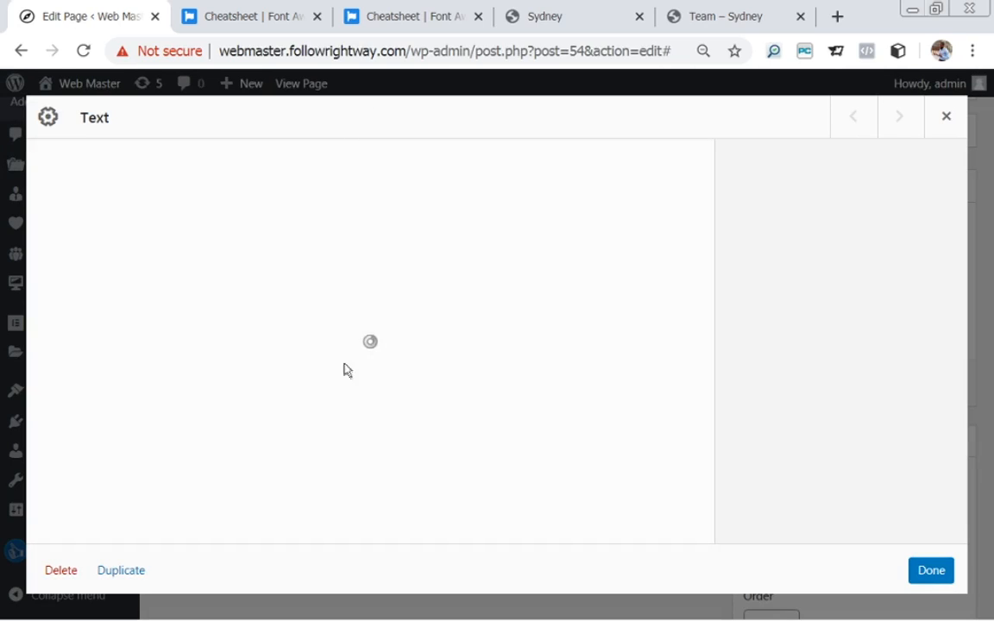
{"action": "left_click", "coordinate": [558, 21]}
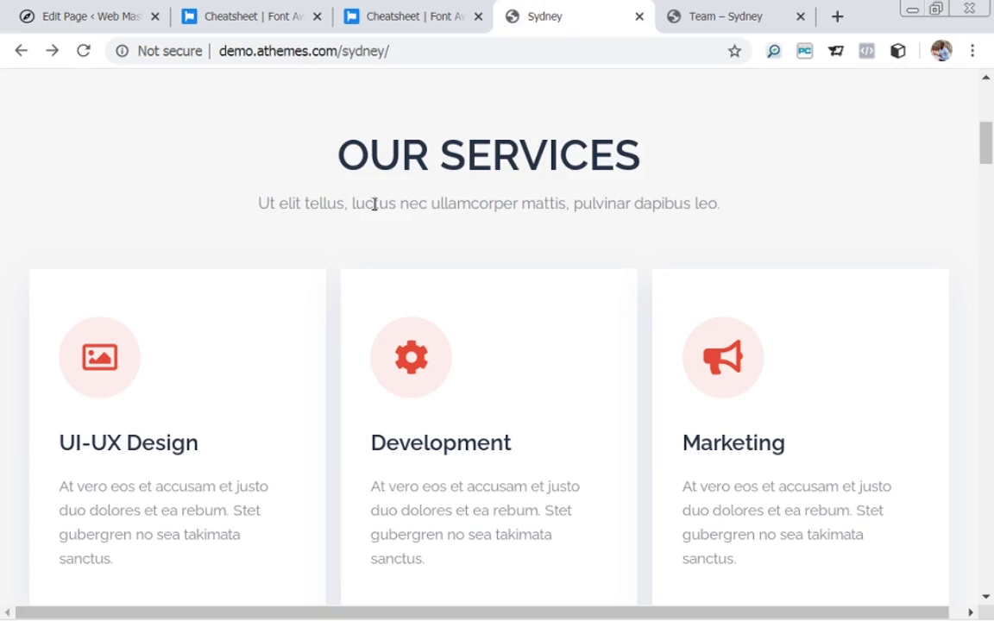
{"action": "left_click_drag", "start_coordinate": [344, 153], "coordinate": [654, 129]}
{"action": "key", "text": "ctrl+c"}
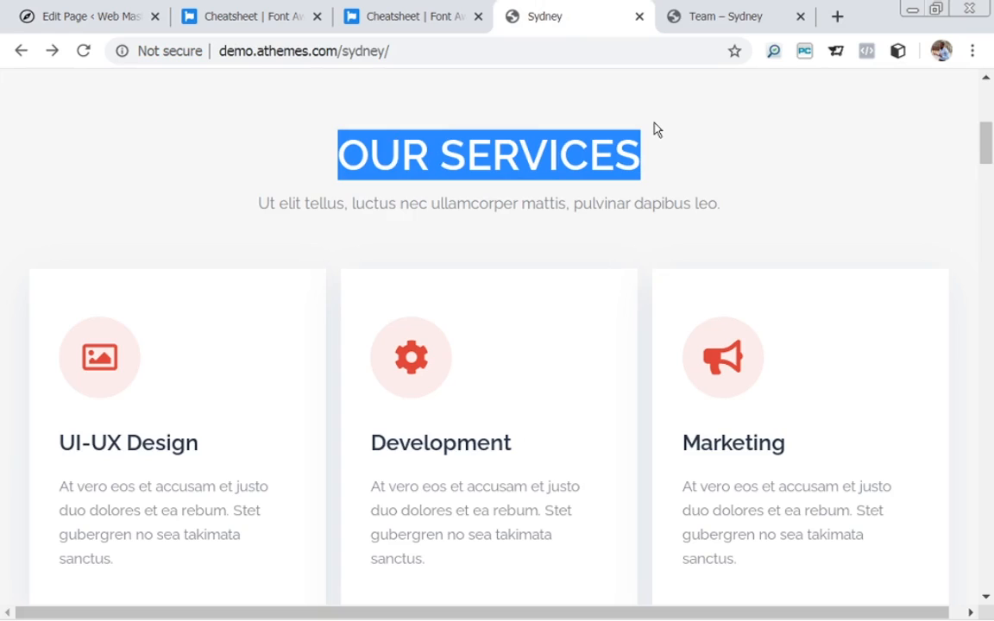
{"action": "left_click", "coordinate": [99, 16]}
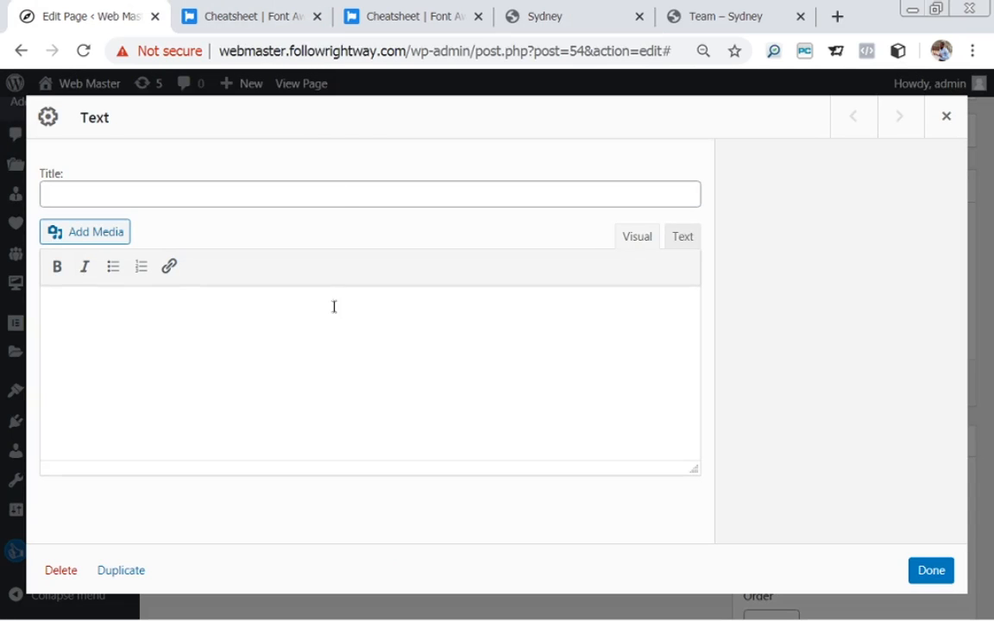
{"action": "left_click", "coordinate": [260, 194]}
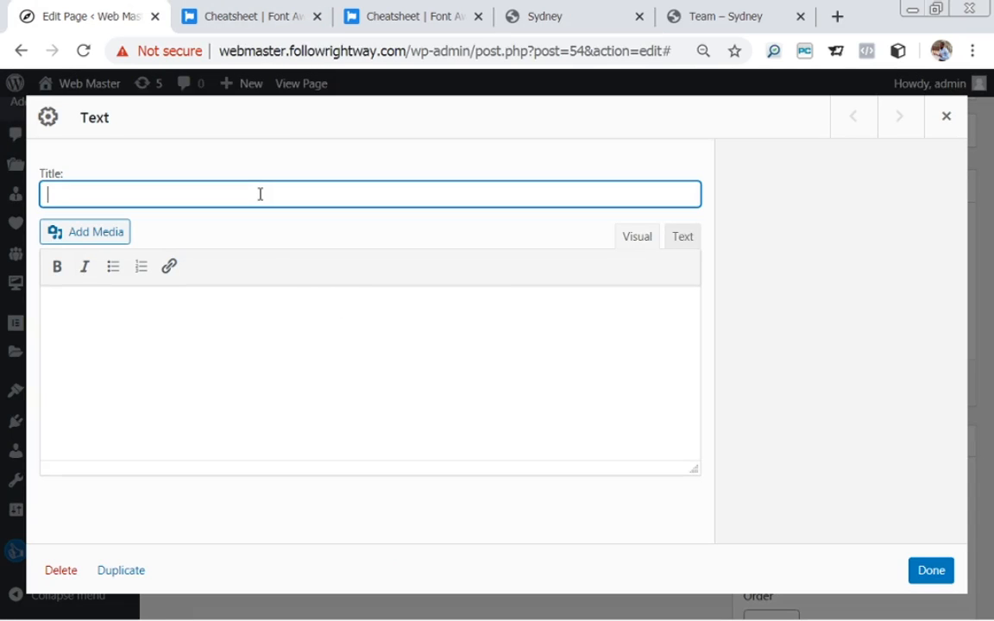
{"action": "key", "text": "ctrl+v"}
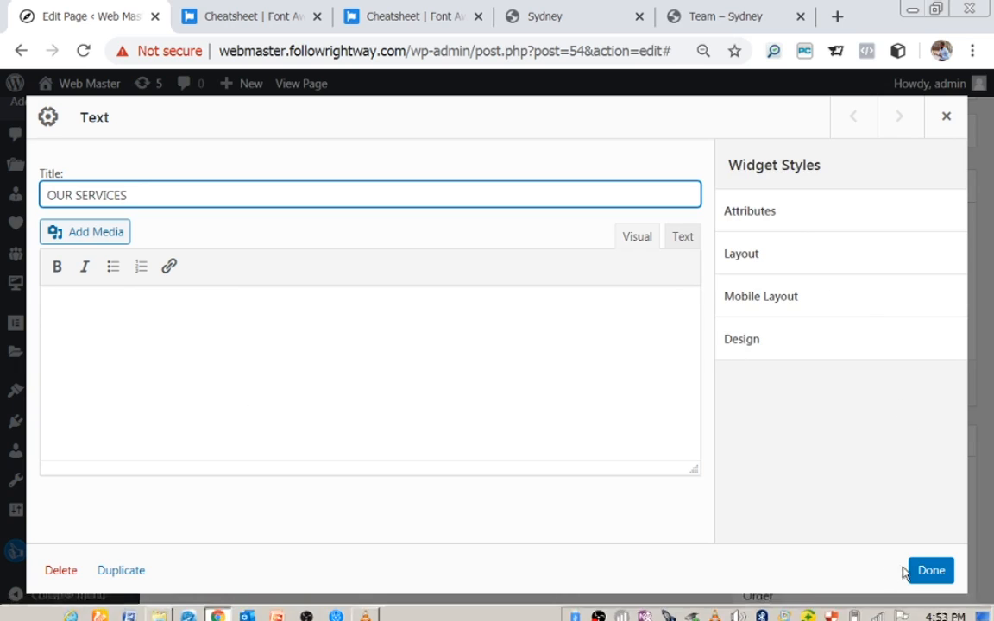
{"action": "left_click", "coordinate": [929, 577]}
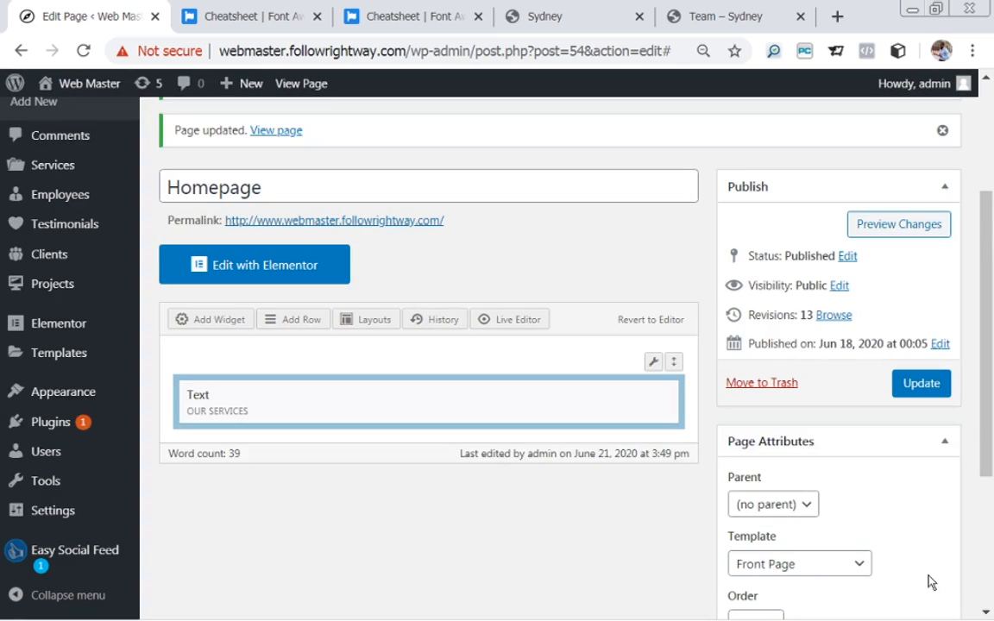
Compare the new OUR SERVICES row with the Sydney demo's services section.
{"action": "mouse_move", "coordinate": [657, 382]}
{"action": "left_click", "coordinate": [544, 16]}
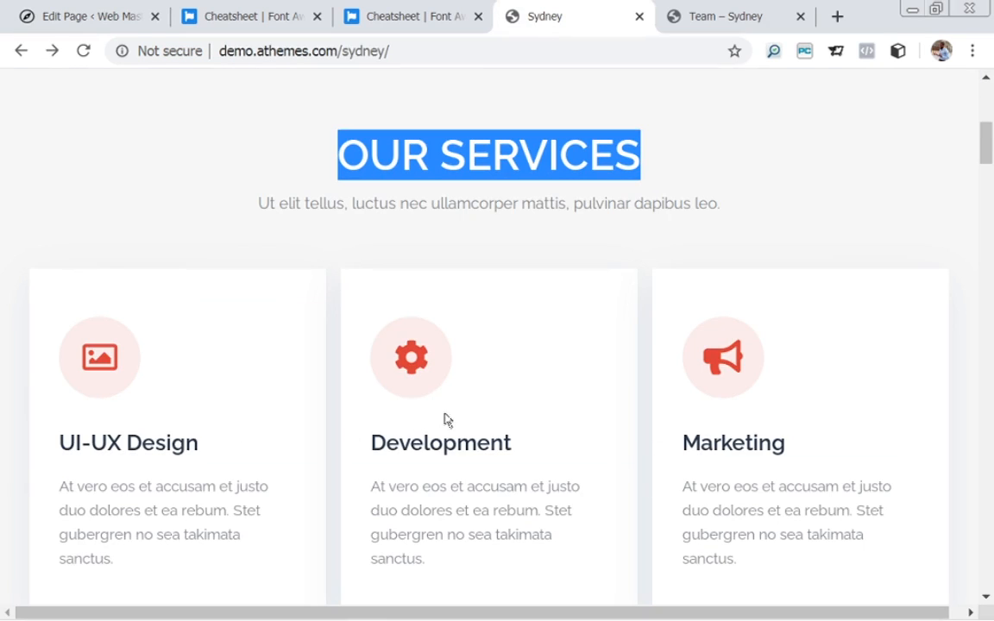
{"action": "left_click", "coordinate": [73, 16]}
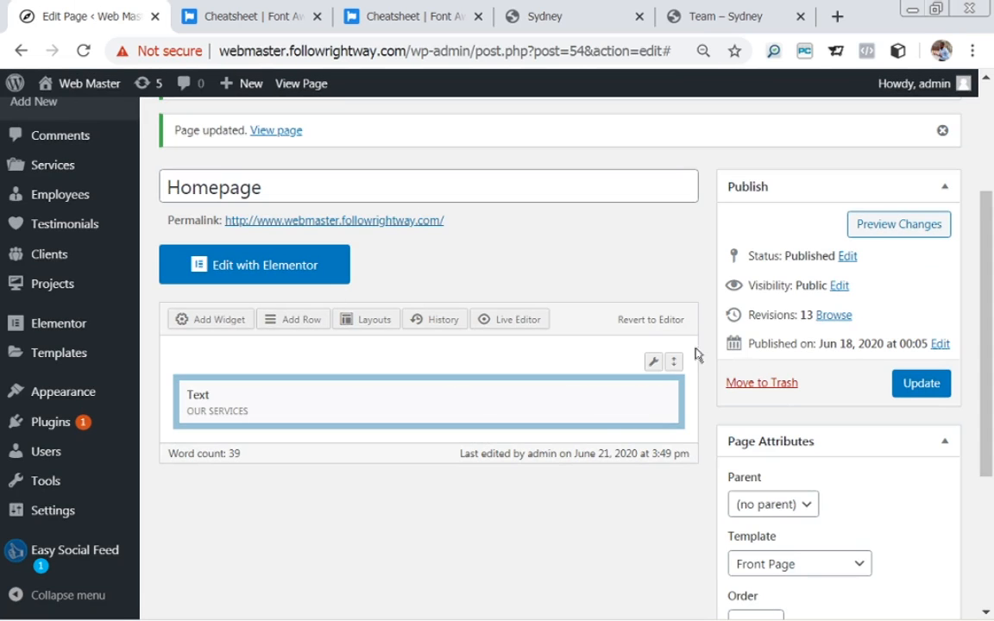
{"action": "mouse_move", "coordinate": [654, 366]}
Add a new row and change its column count from 2 to 3, giving three 33.3% columns.
{"action": "left_click", "coordinate": [288, 326]}
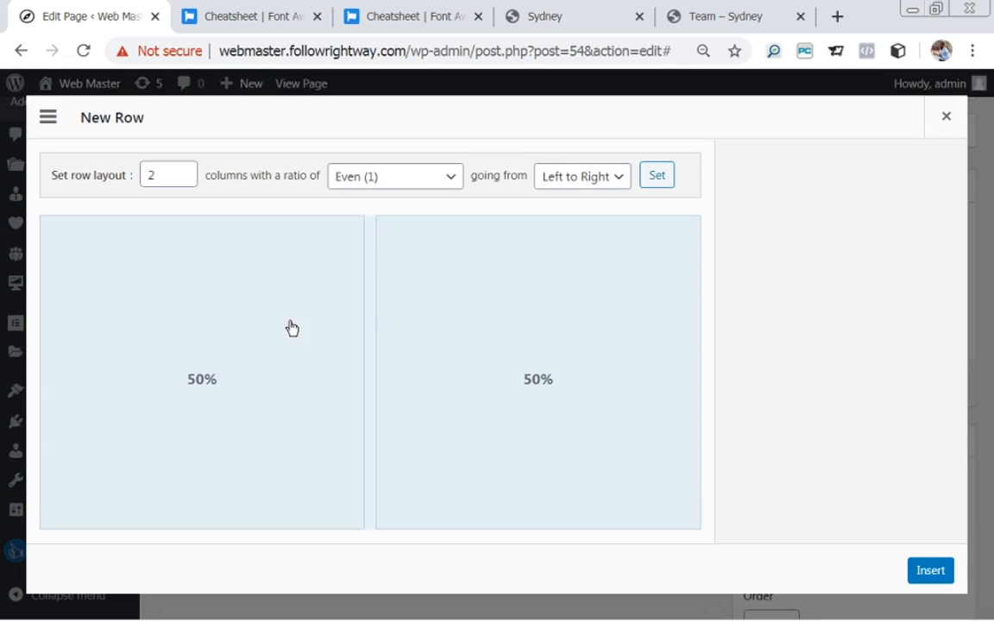
{"action": "double_click", "coordinate": [147, 175]}
{"action": "type", "text": "3"}
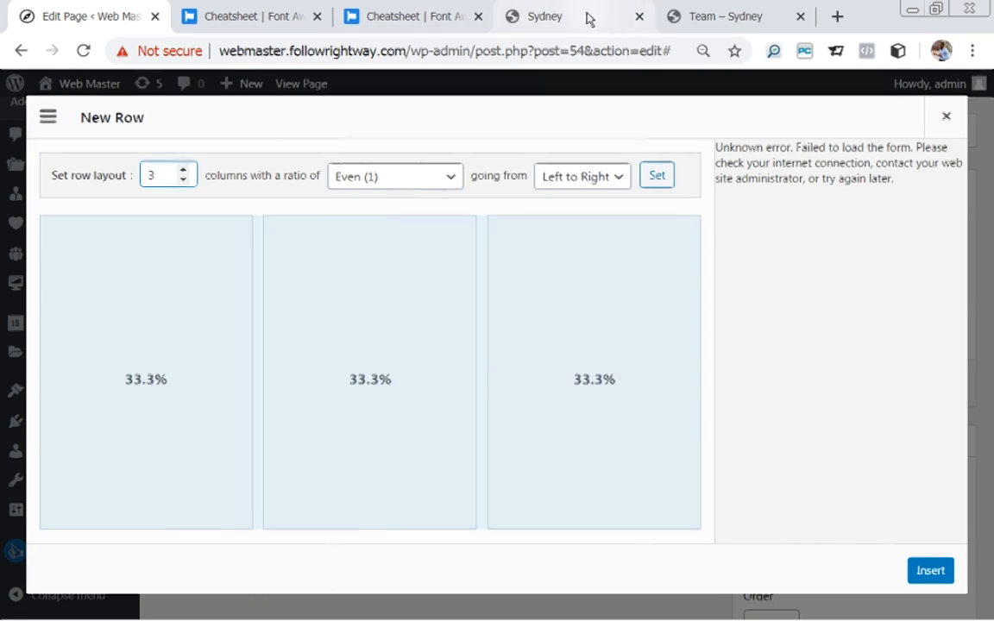
{"action": "left_click", "coordinate": [557, 16]}
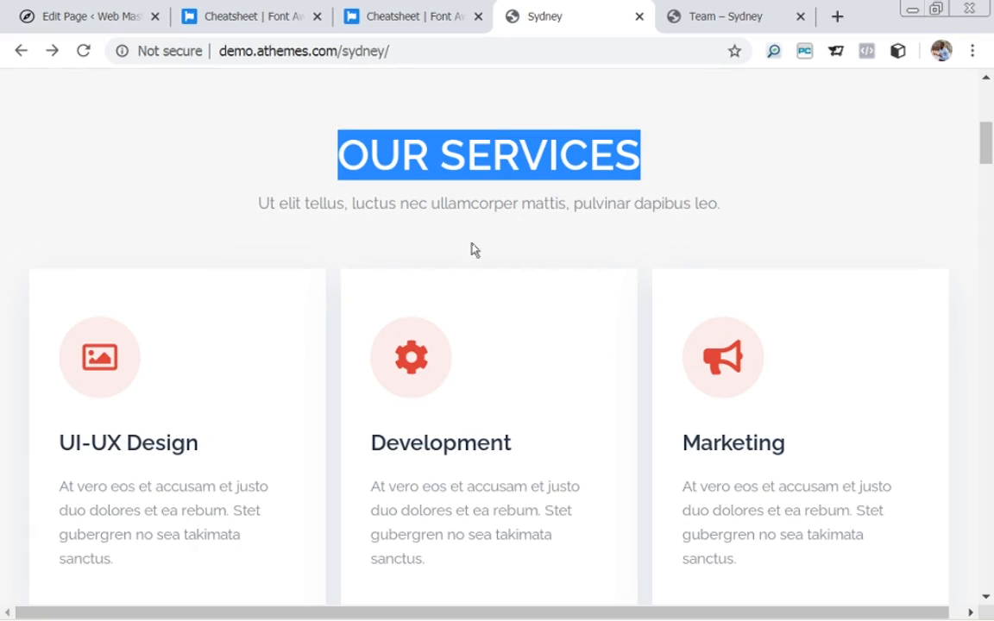
{"action": "left_click", "coordinate": [104, 19]}
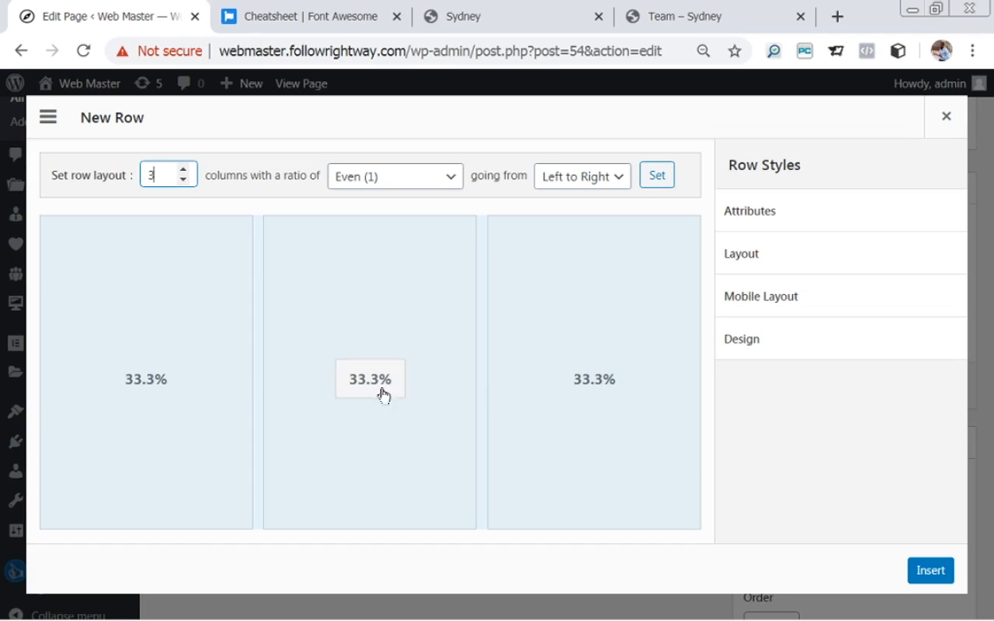
Adjust the new row's top and bottom padding in its spacing options.
{"action": "left_click", "coordinate": [758, 264]}
{"action": "left_click", "coordinate": [781, 324]}
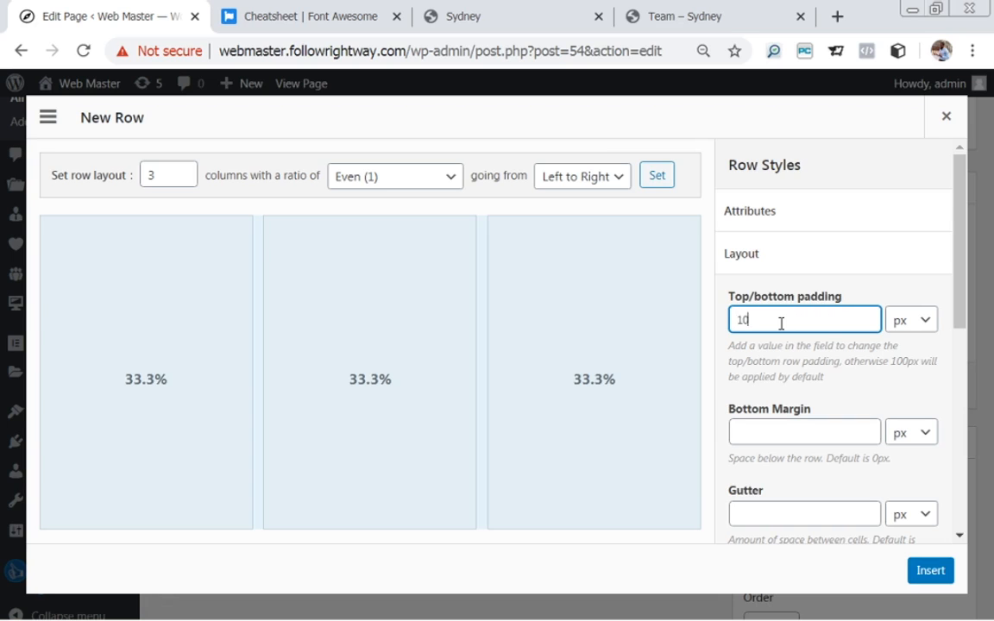
{"action": "left_click_drag", "start_coordinate": [960, 289], "coordinate": [921, 230]}
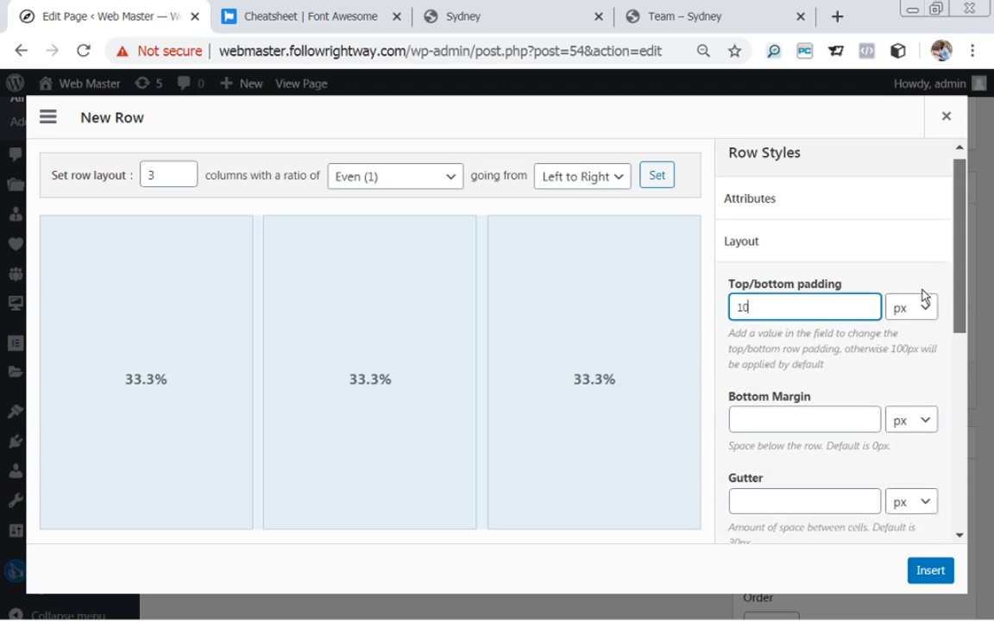
{"action": "left_click", "coordinate": [757, 253]}
Set the row's background colour to light grey #dbdbdb.
{"action": "left_click", "coordinate": [751, 338]}
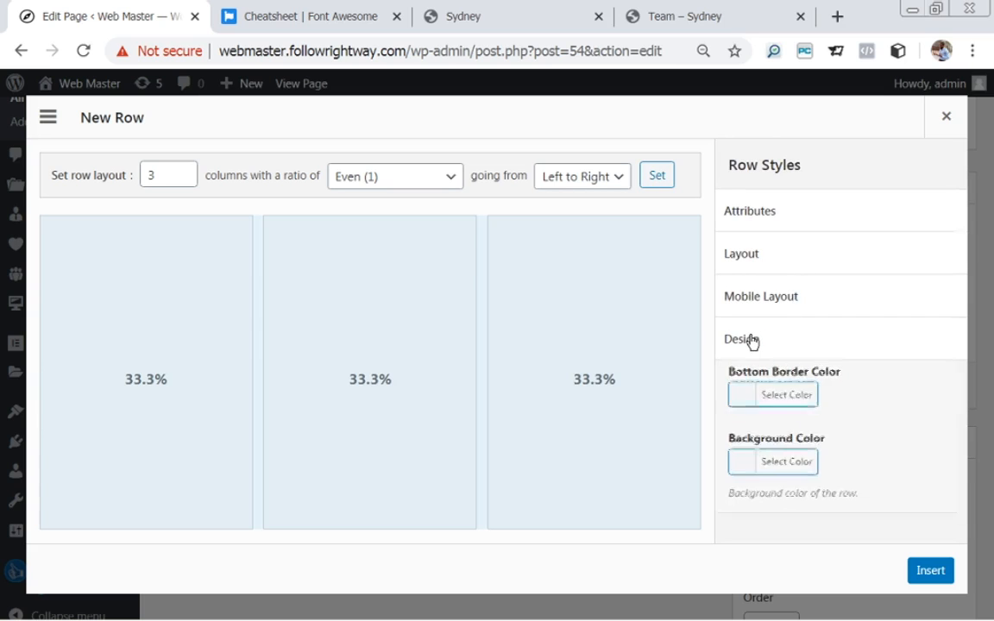
{"action": "left_click_drag", "start_coordinate": [964, 274], "coordinate": [965, 328]}
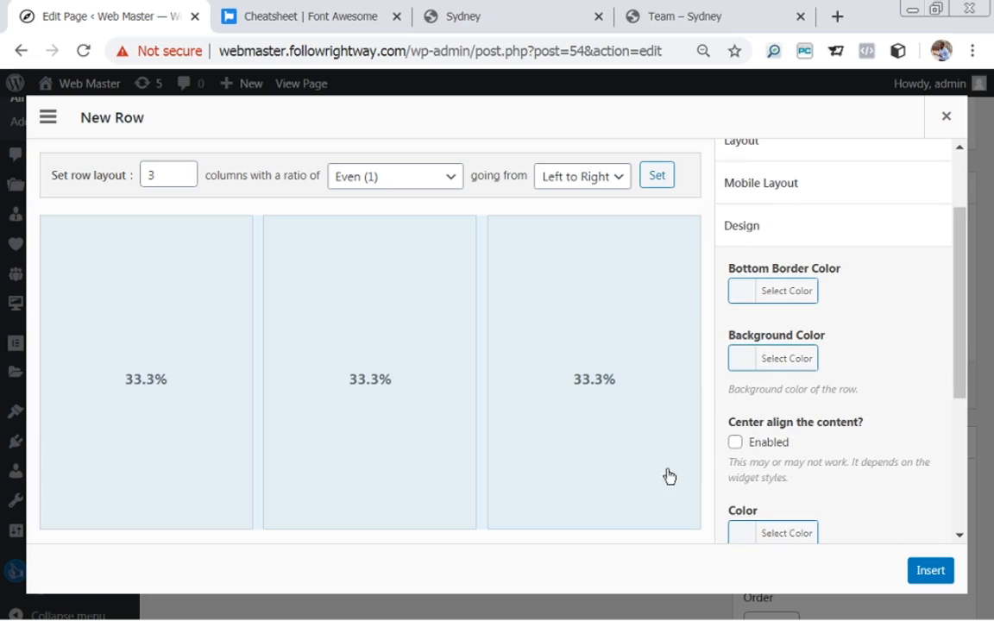
{"action": "left_click", "coordinate": [750, 358]}
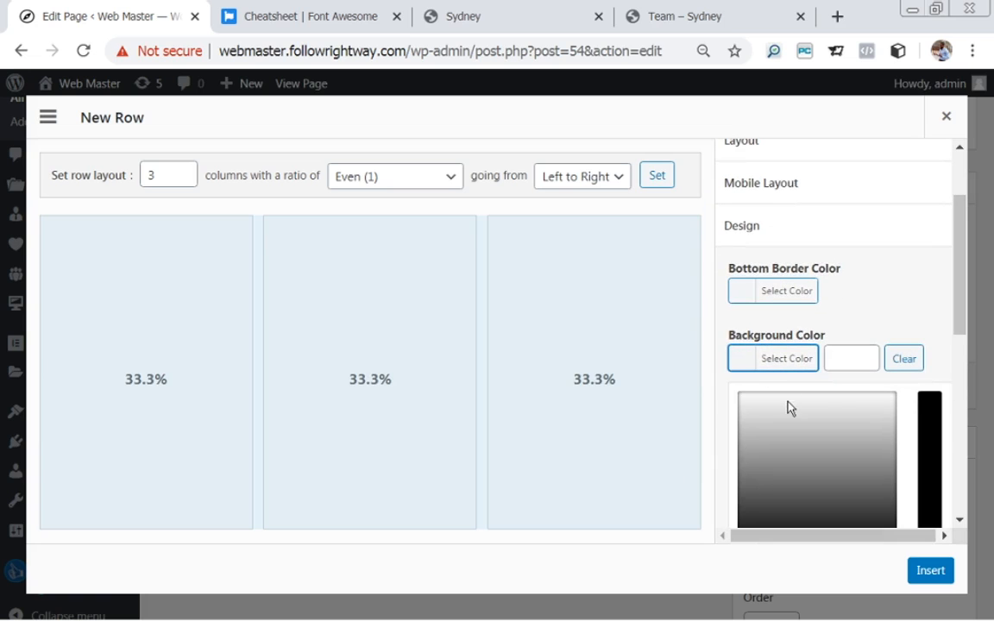
{"action": "left_click", "coordinate": [879, 411]}
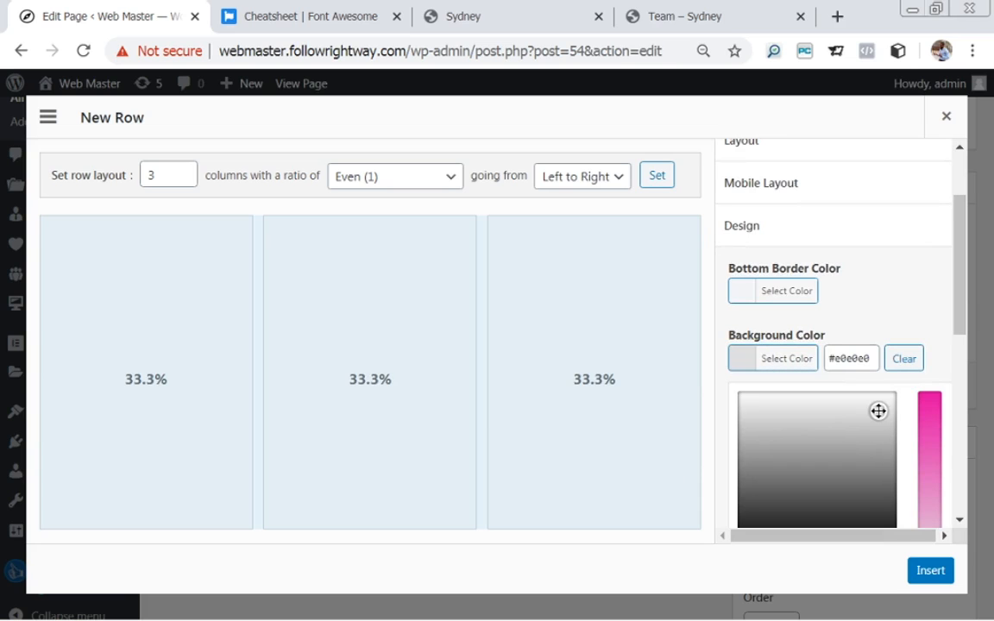
{"action": "left_click", "coordinate": [881, 408]}
{"action": "left_click_drag", "start_coordinate": [883, 406], "coordinate": [889, 403]}
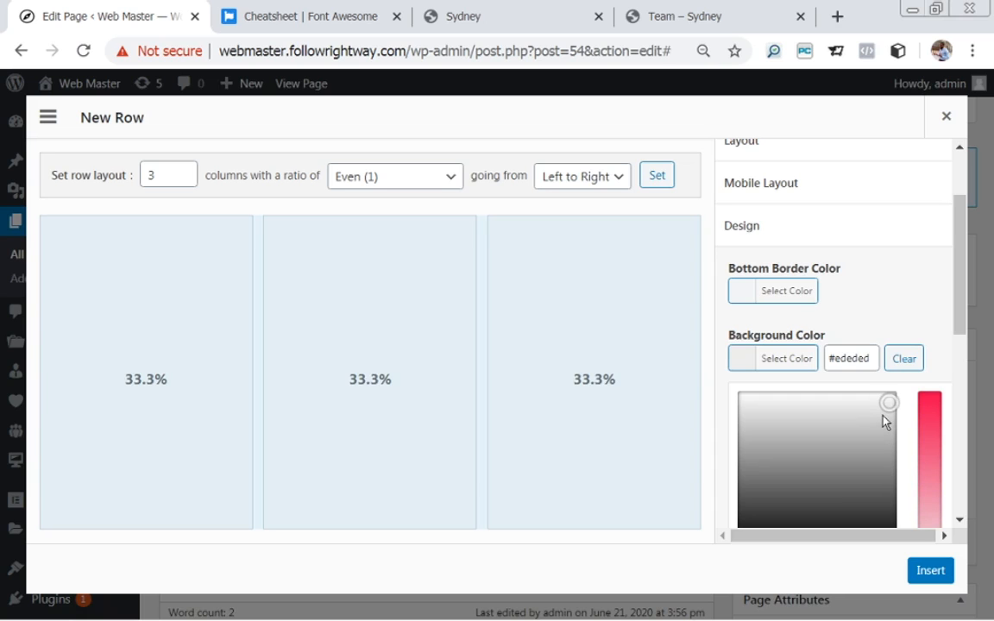
{"action": "left_click", "coordinate": [883, 415]}
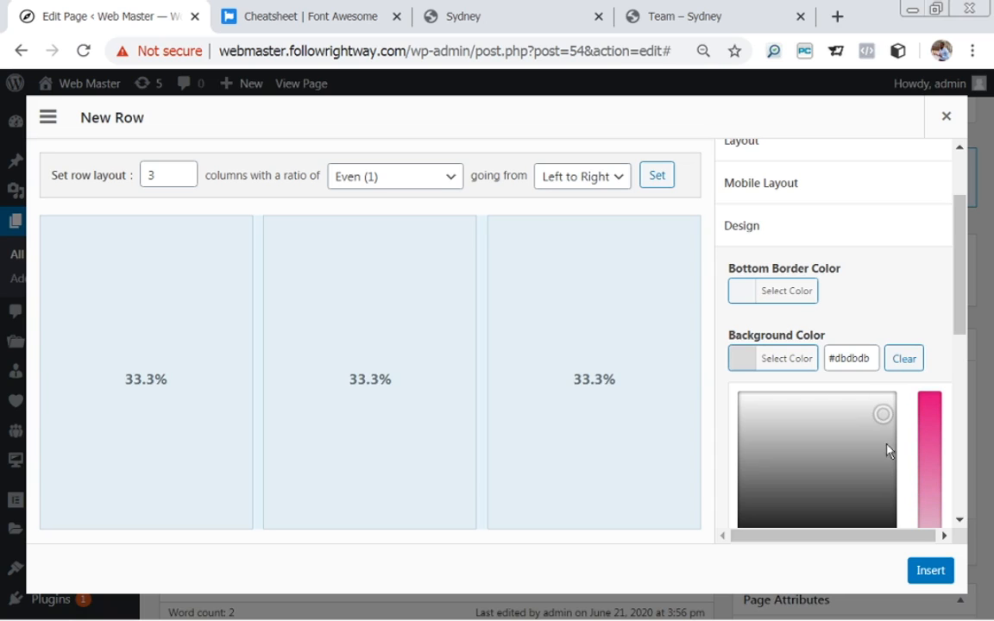
Insert the three-column row and start adding a widget to its first column.
{"action": "left_click", "coordinate": [931, 571]}
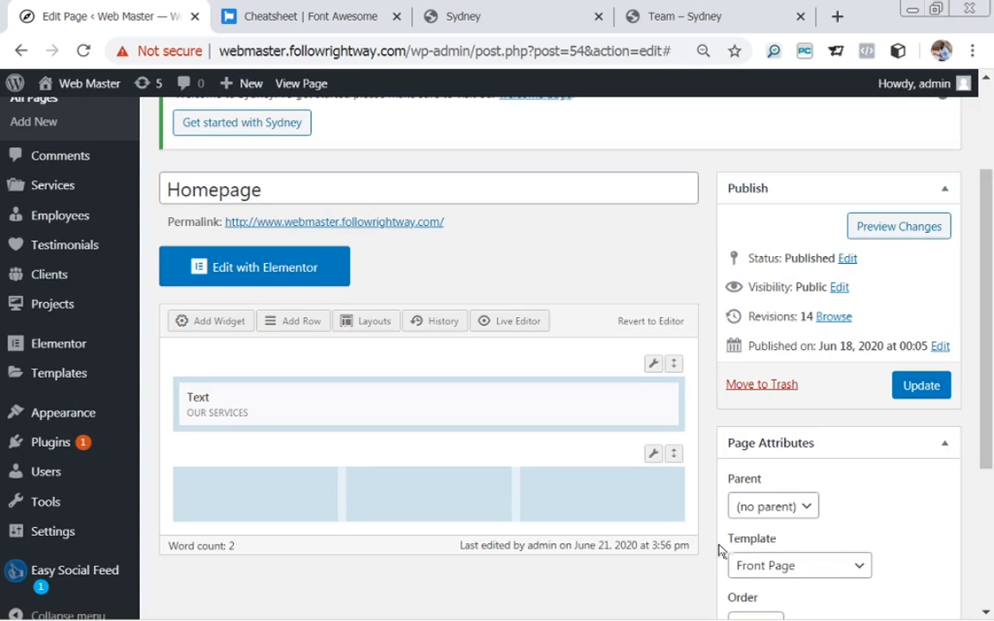
{"action": "left_click", "coordinate": [248, 497]}
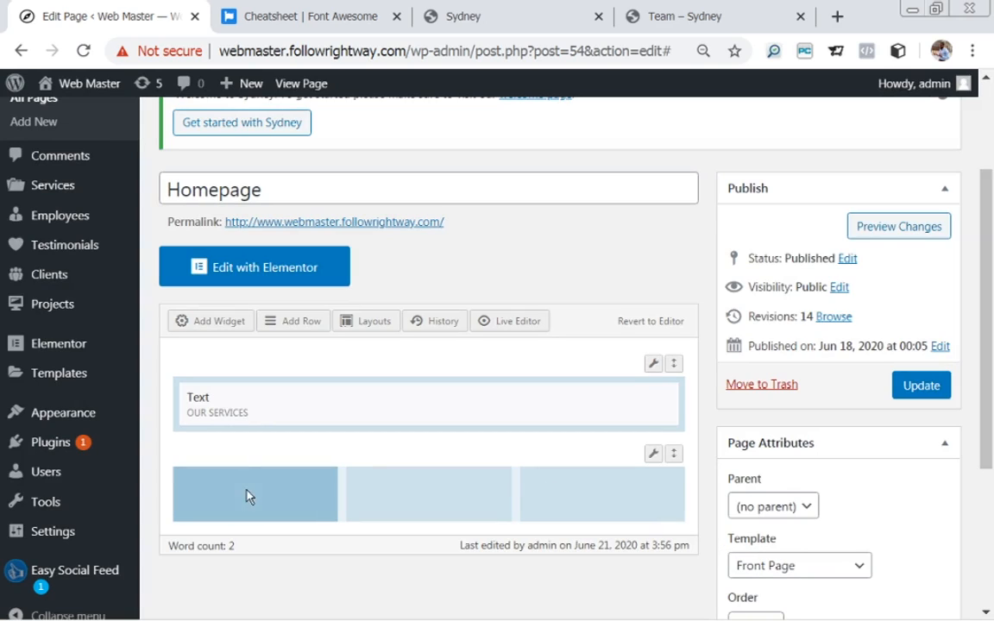
{"action": "left_click", "coordinate": [220, 321]}
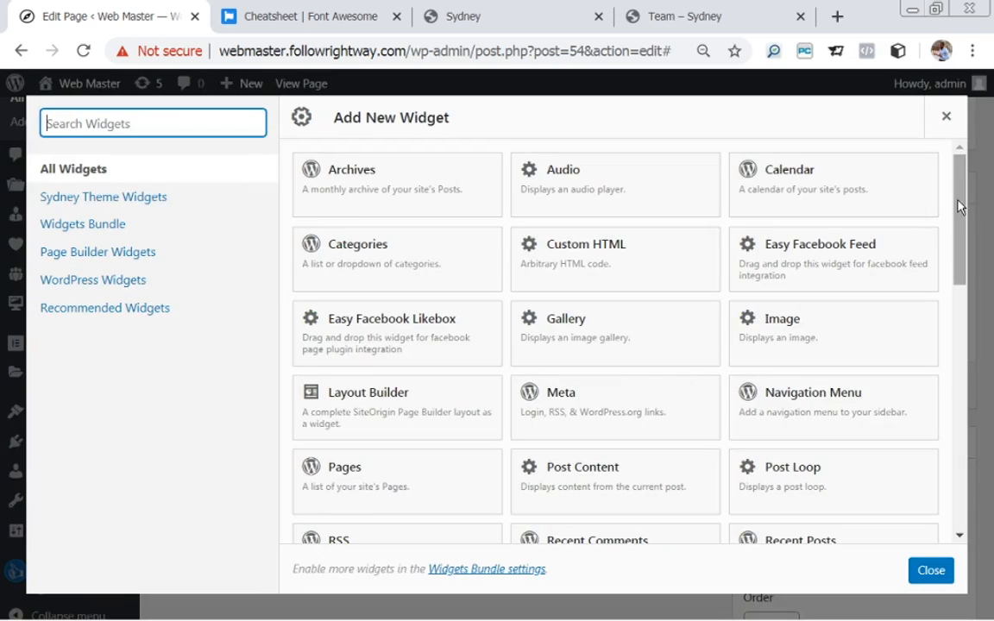
Scroll to the bottom of the widget list and add a Visual Editor widget to column one.
{"action": "left_click_drag", "start_coordinate": [961, 207], "coordinate": [983, 416]}
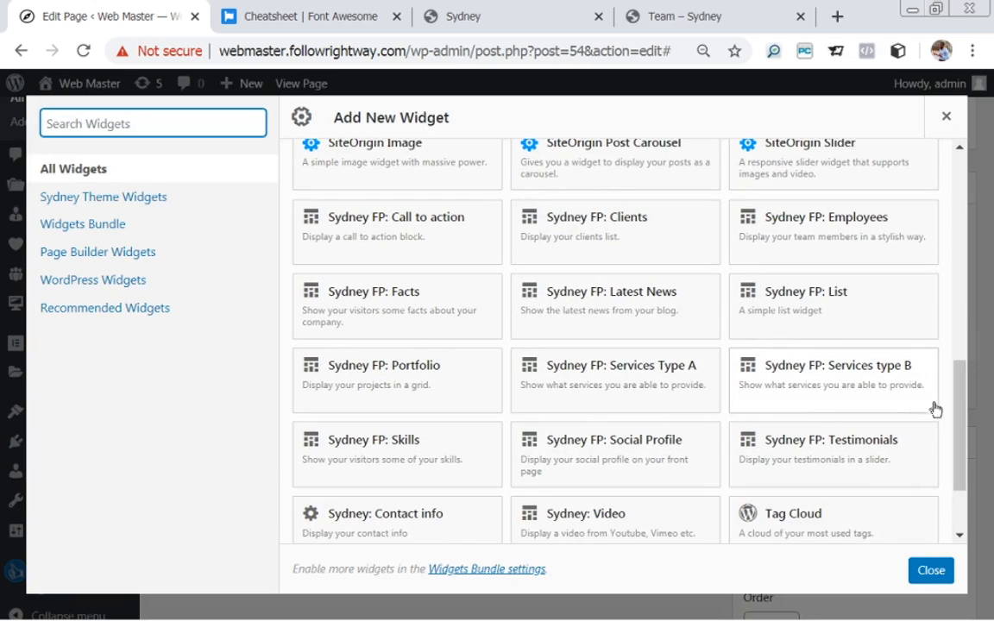
{"action": "left_click_drag", "start_coordinate": [962, 413], "coordinate": [961, 450]}
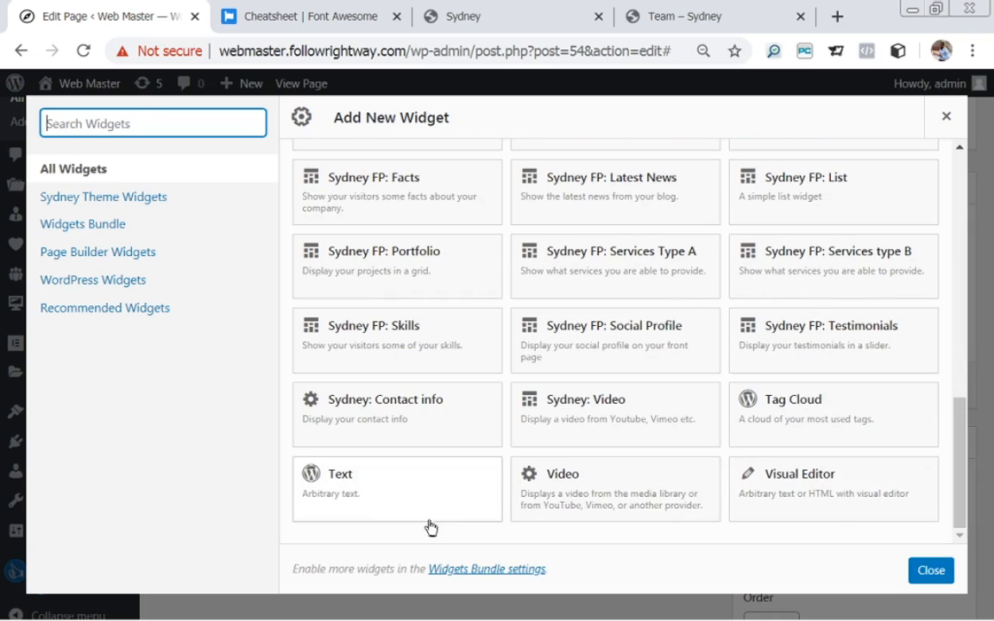
{"action": "left_click", "coordinate": [795, 490]}
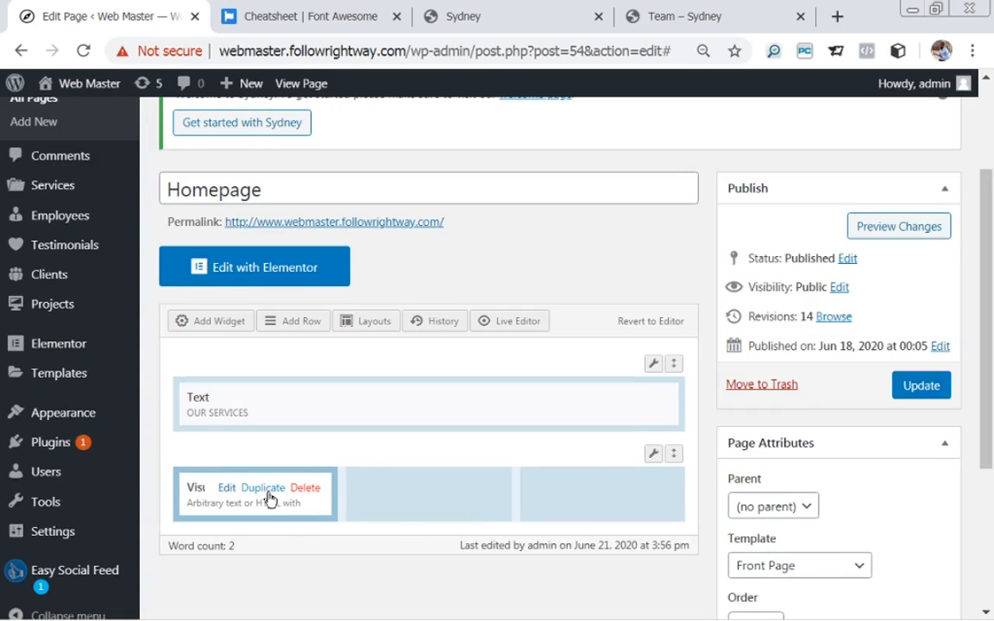
Duplicate the Visual Editor widget twice, drag the copies into columns two and three, and update the Homepage.
{"action": "left_click", "coordinate": [267, 495]}
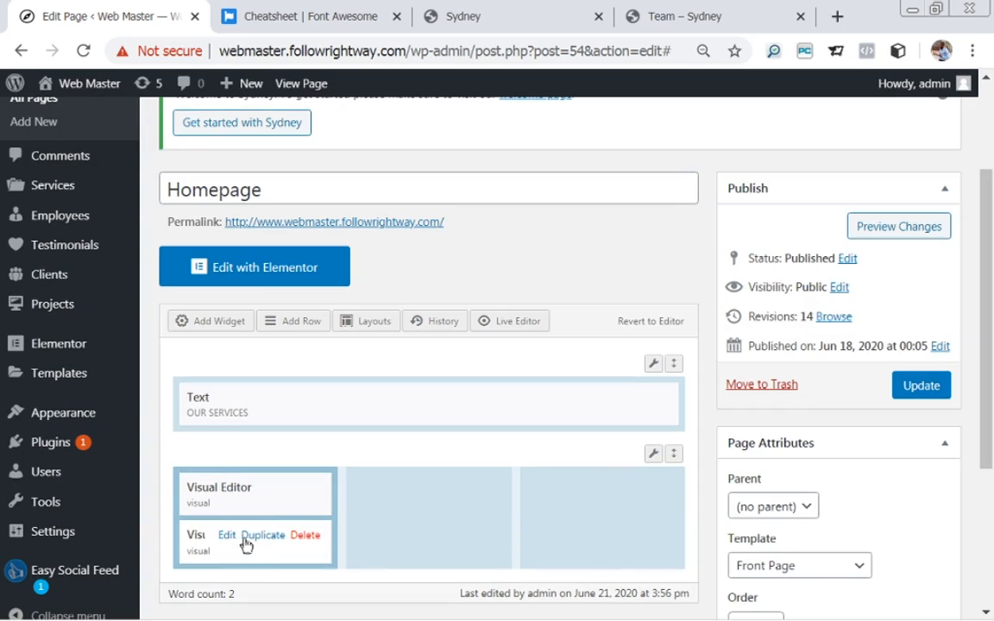
{"action": "left_click", "coordinate": [257, 540]}
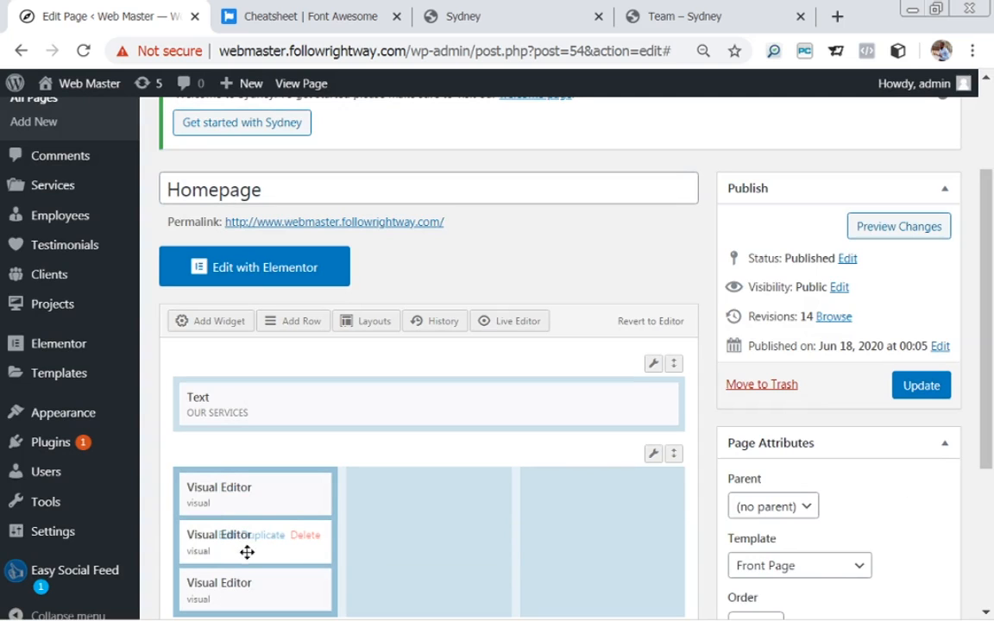
{"action": "left_click_drag", "start_coordinate": [984, 317], "coordinate": [991, 367]}
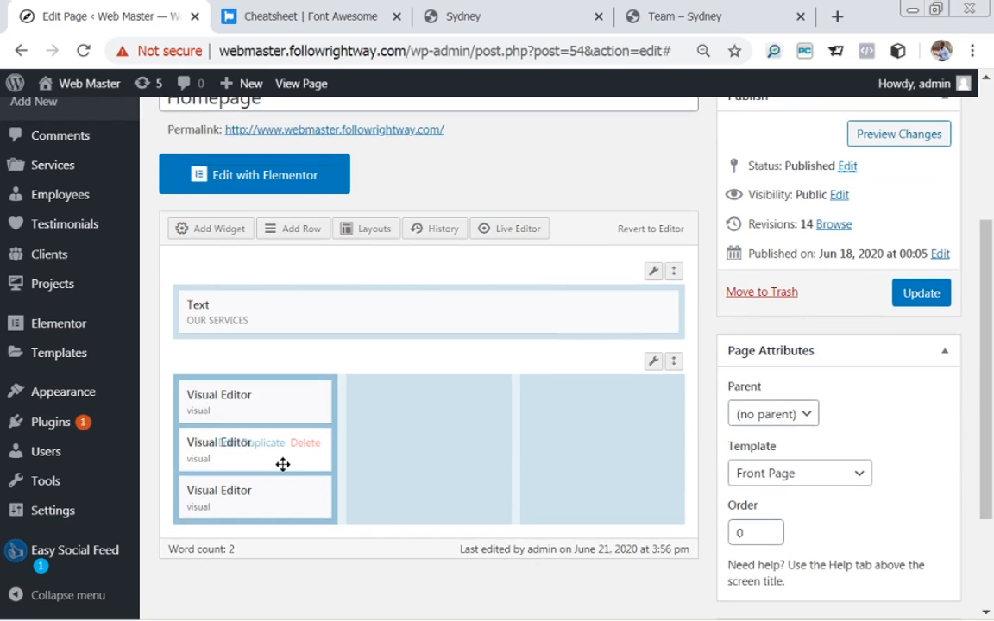
{"action": "left_click_drag", "start_coordinate": [282, 466], "coordinate": [449, 435]}
{"action": "left_click_drag", "start_coordinate": [277, 459], "coordinate": [627, 417]}
{"action": "left_click", "coordinate": [922, 292]}
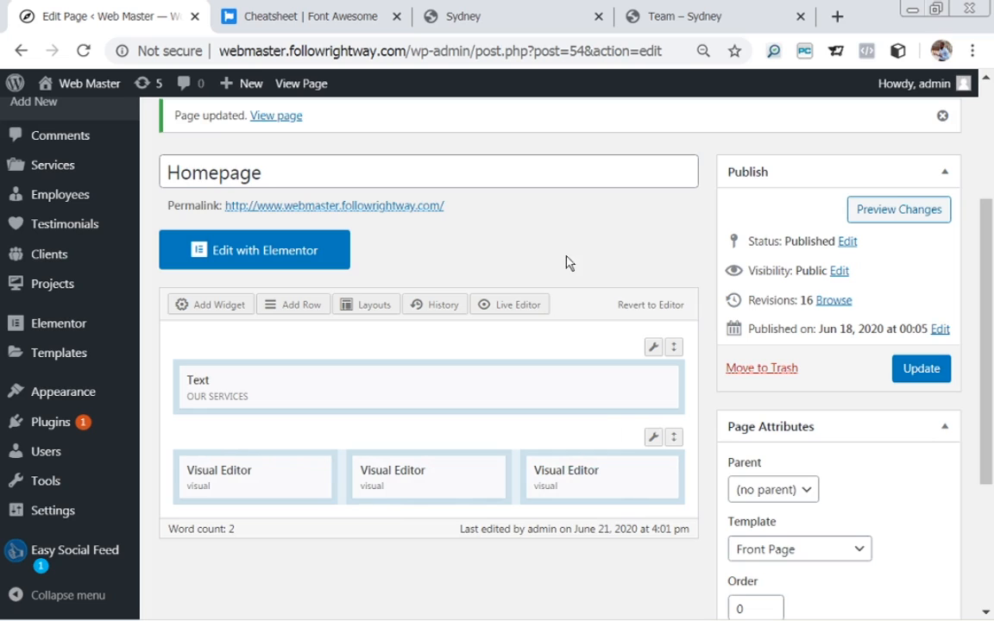
Copy the word 'Design' from the demo's services heading into the first column's Visual Editor.
{"action": "left_click", "coordinate": [478, 14]}
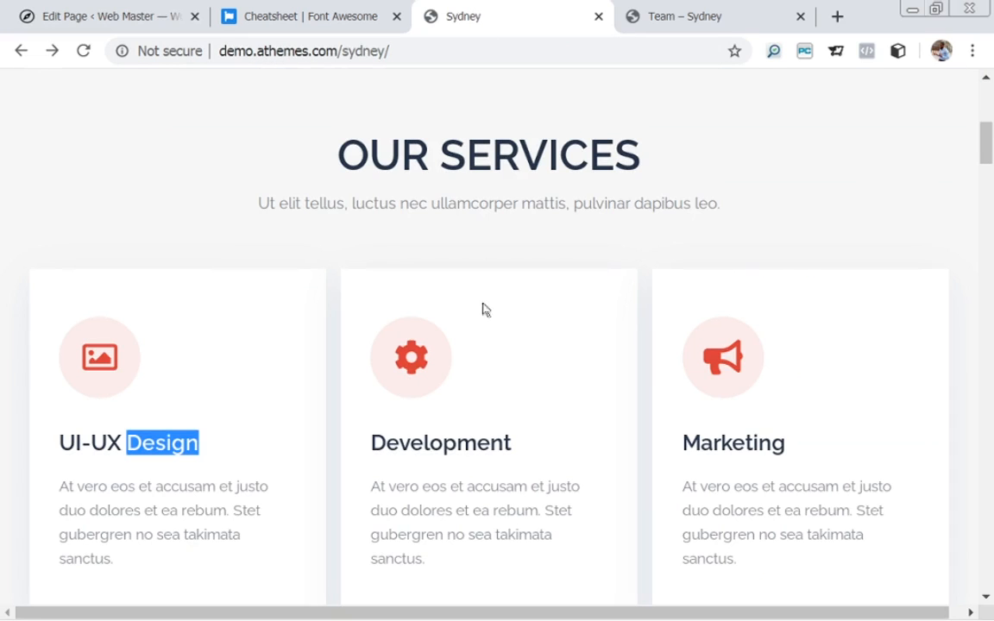
{"action": "left_click", "coordinate": [104, 15]}
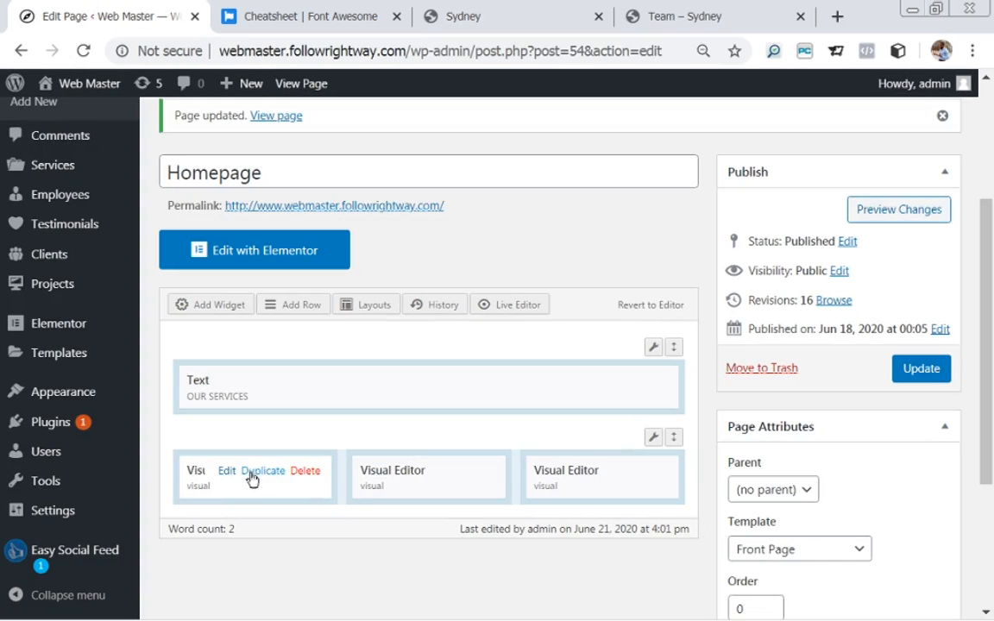
{"action": "left_click", "coordinate": [227, 474]}
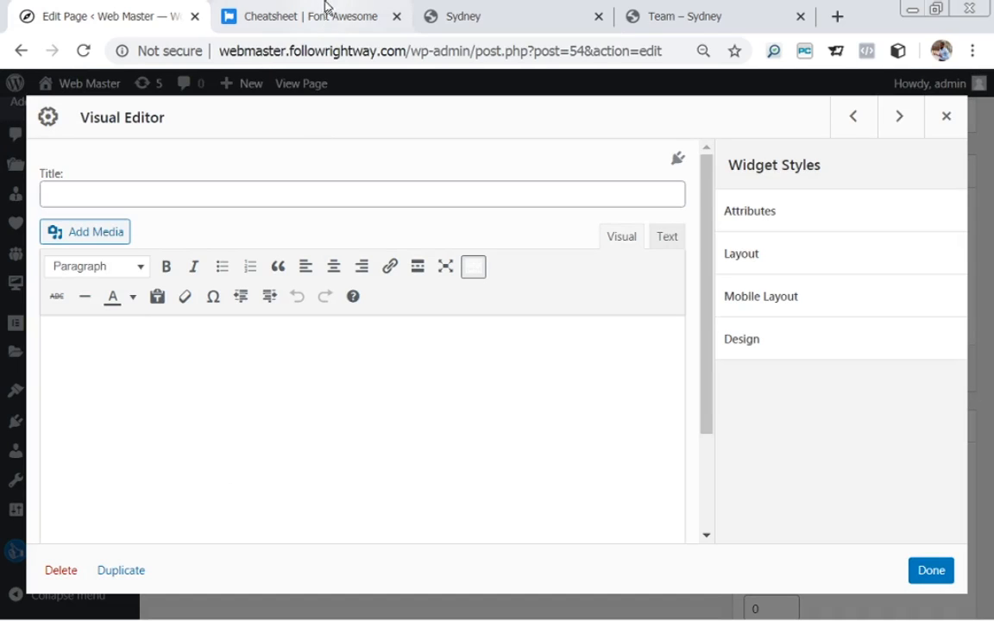
{"action": "left_click", "coordinate": [473, 18]}
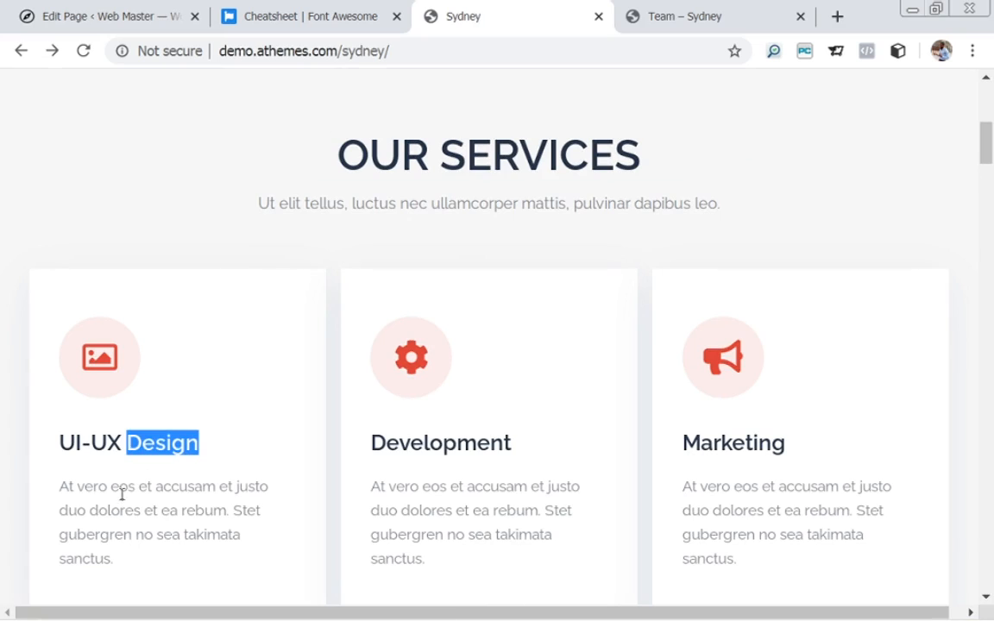
{"action": "left_click", "coordinate": [187, 446]}
{"action": "left_click_drag", "start_coordinate": [199, 446], "coordinate": [126, 445]}
{"action": "key", "text": "ctrl+c"}
{"action": "left_click", "coordinate": [100, 12]}
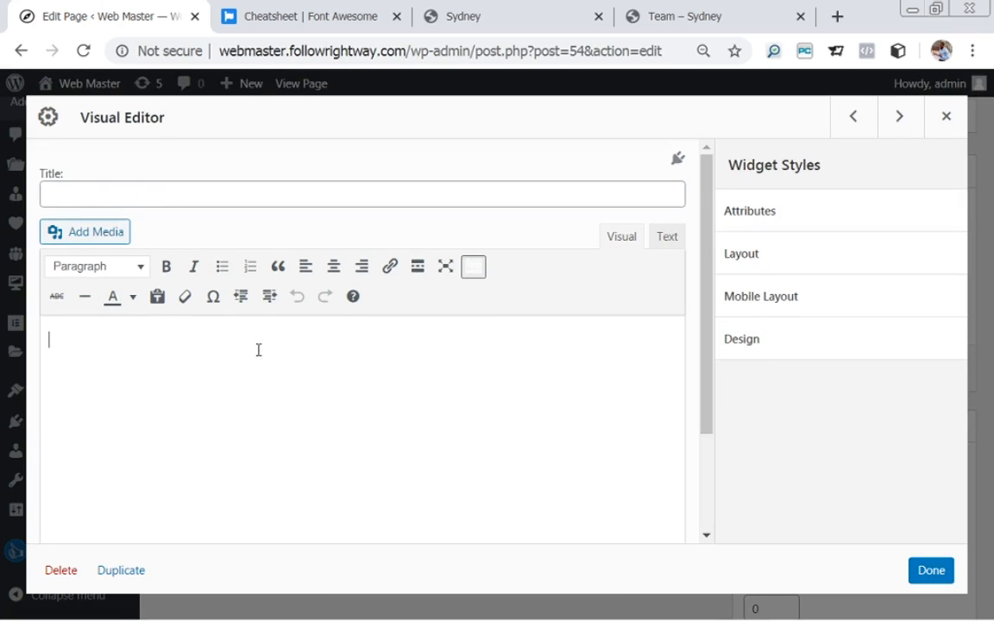
{"action": "key", "text": "ctrl+v"}
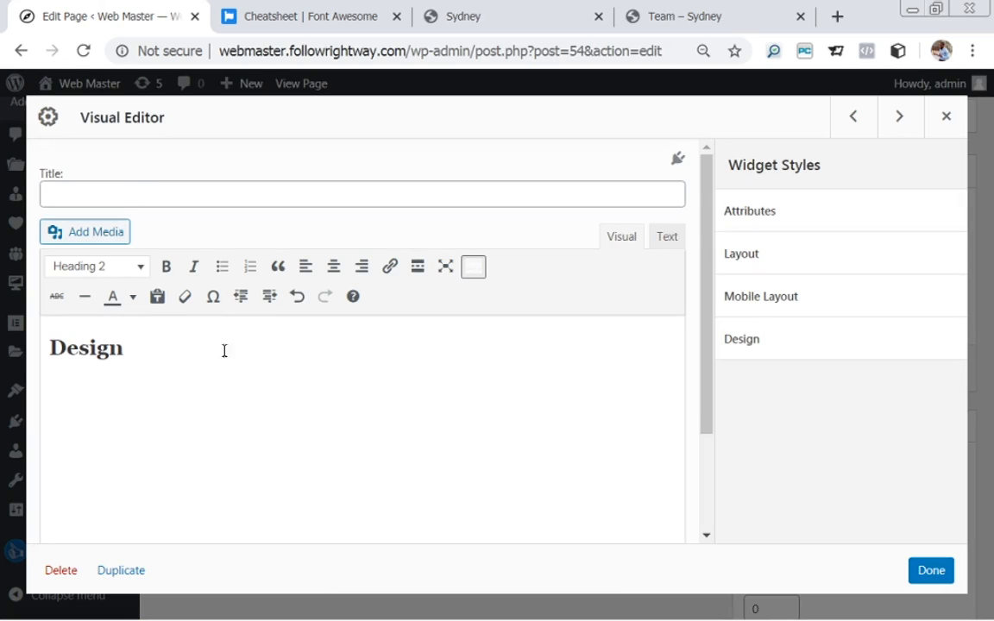
Format 'Design' as a bold, centre-aligned Paragraph.
{"action": "left_click_drag", "start_coordinate": [123, 349], "coordinate": [54, 348]}
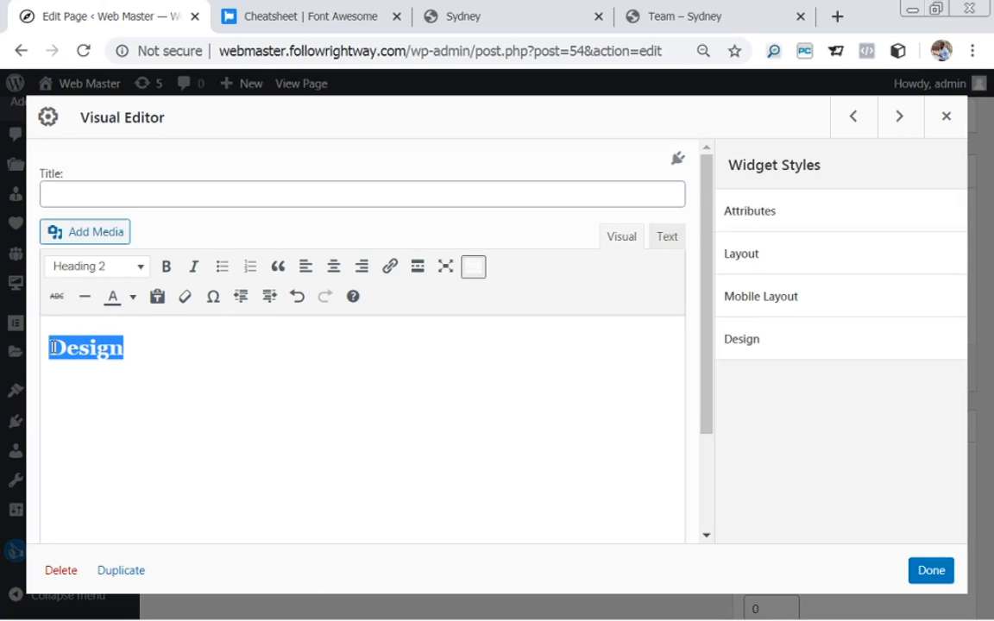
{"action": "left_click", "coordinate": [140, 269]}
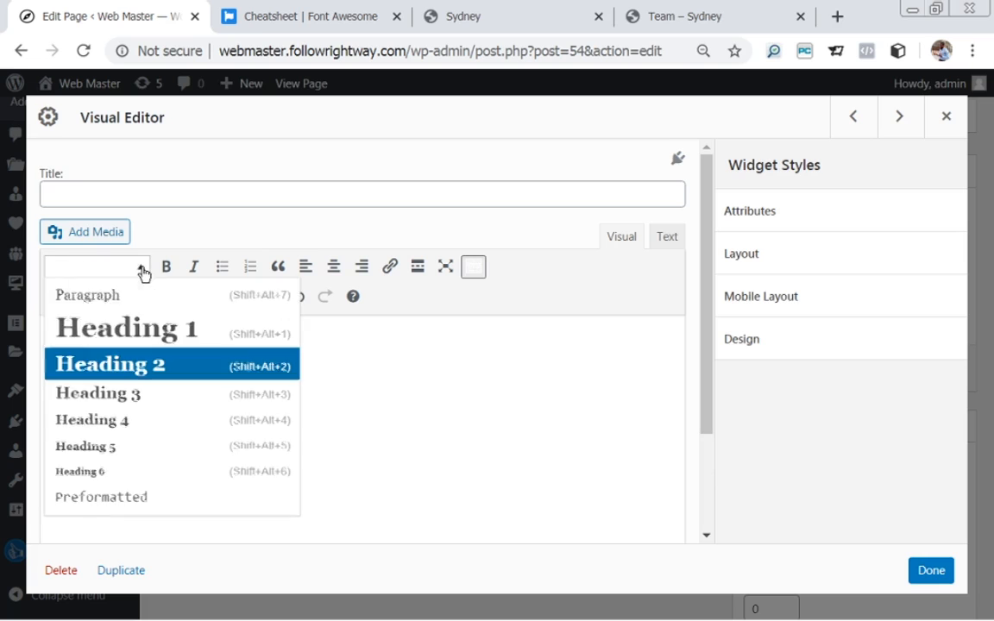
{"action": "left_click", "coordinate": [122, 370]}
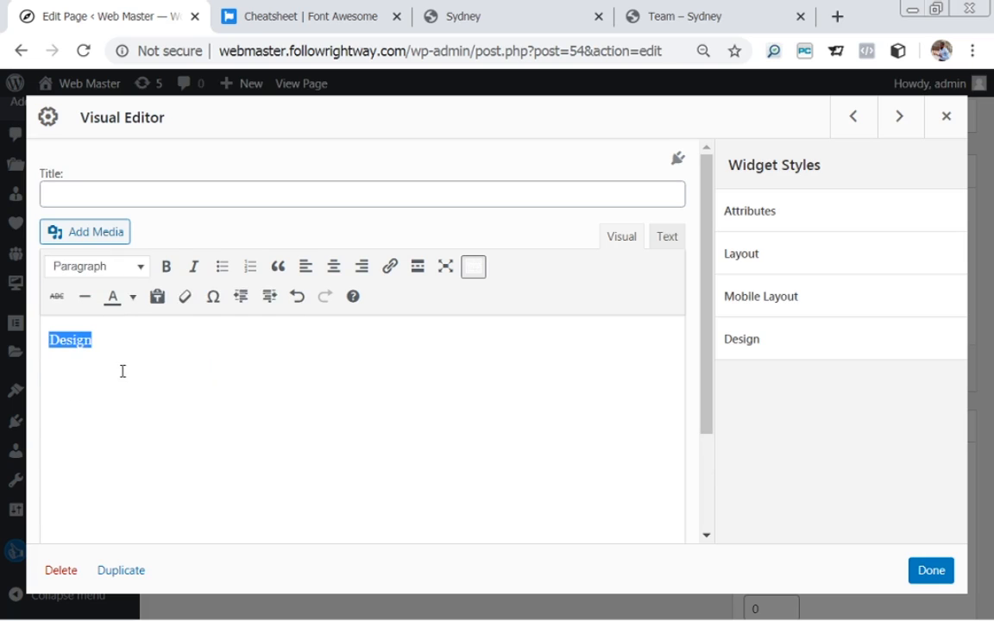
{"action": "left_click", "coordinate": [166, 271]}
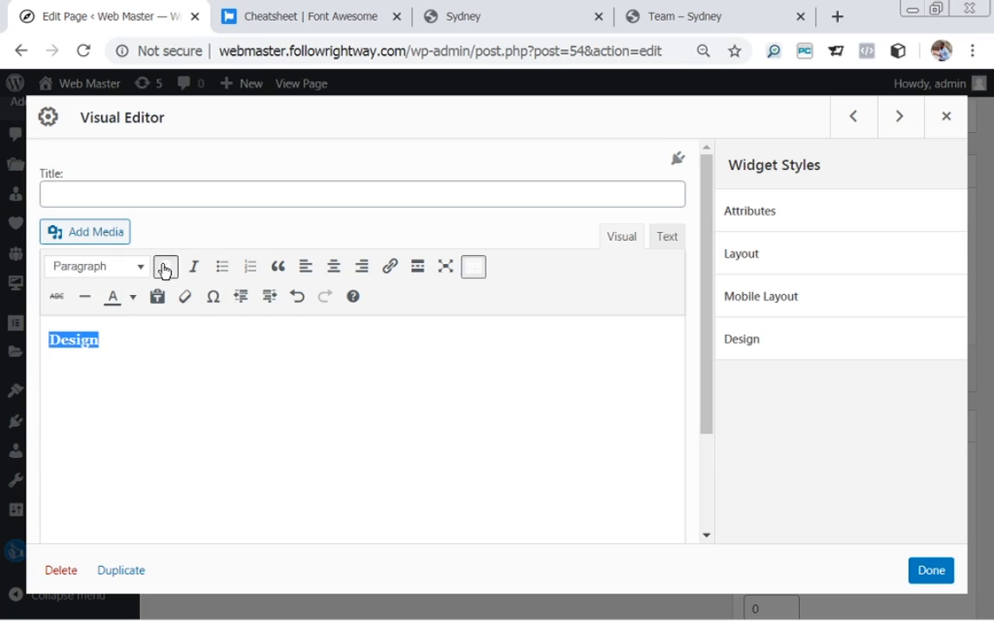
{"action": "left_click", "coordinate": [334, 271]}
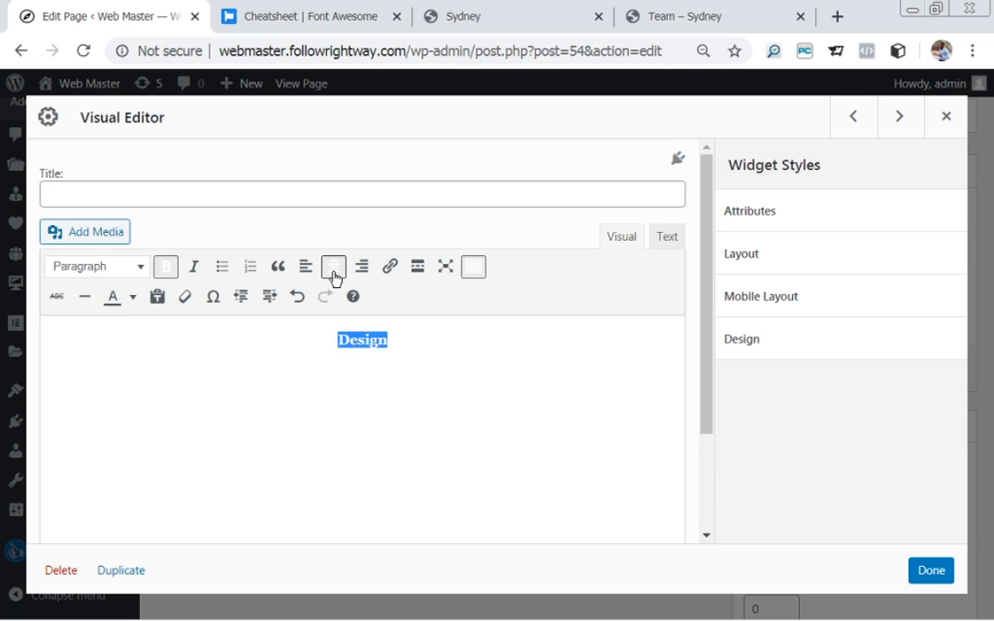
Add an empty line above 'Design' and centre it.
{"action": "left_click", "coordinate": [334, 342]}
{"action": "key", "text": "Return"}
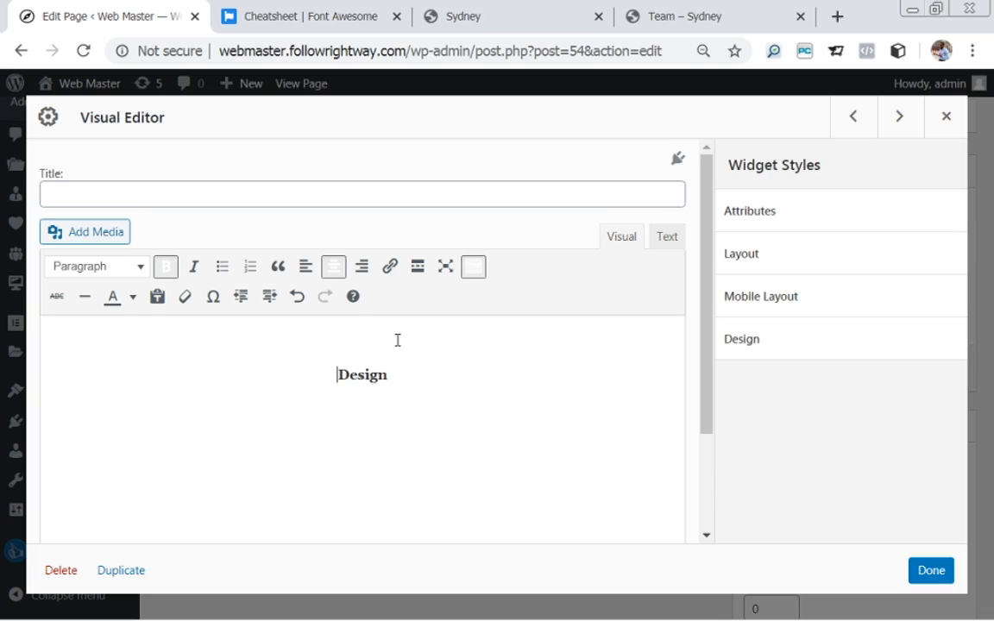
{"action": "left_click", "coordinate": [364, 339]}
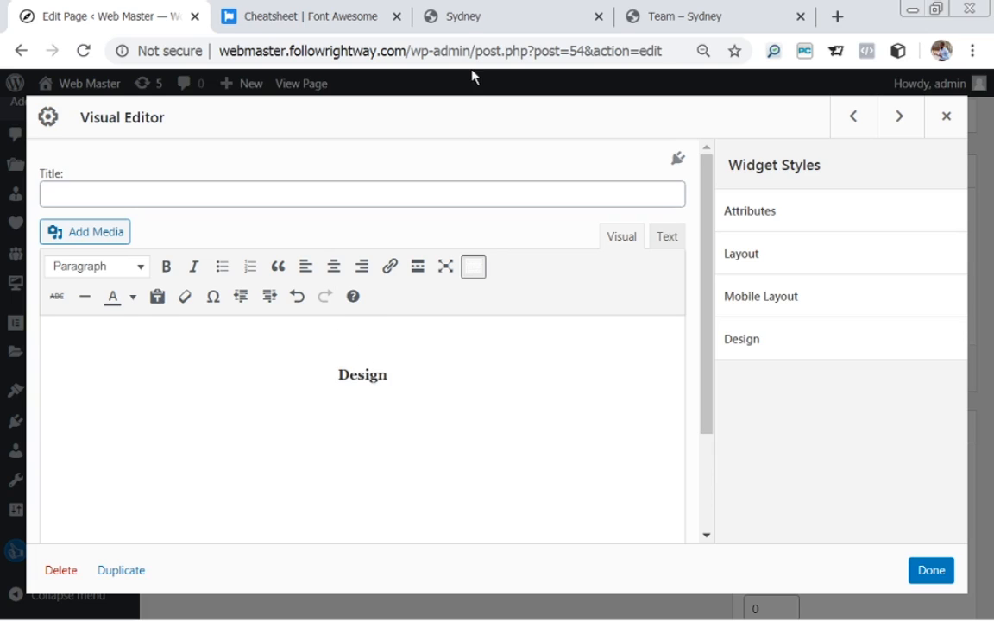
{"action": "left_click", "coordinate": [464, 17]}
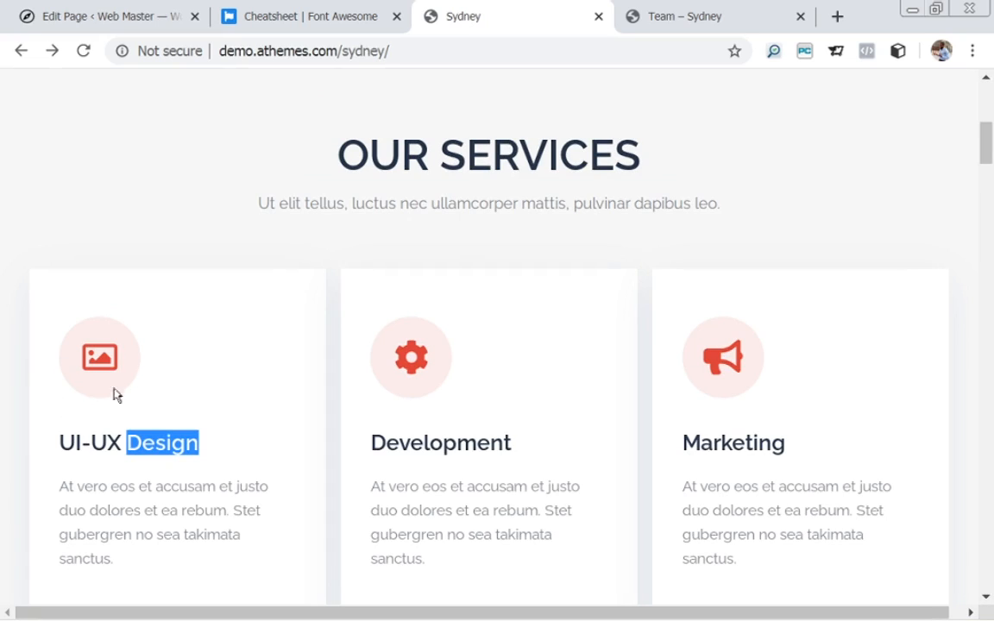
{"action": "left_click", "coordinate": [81, 14]}
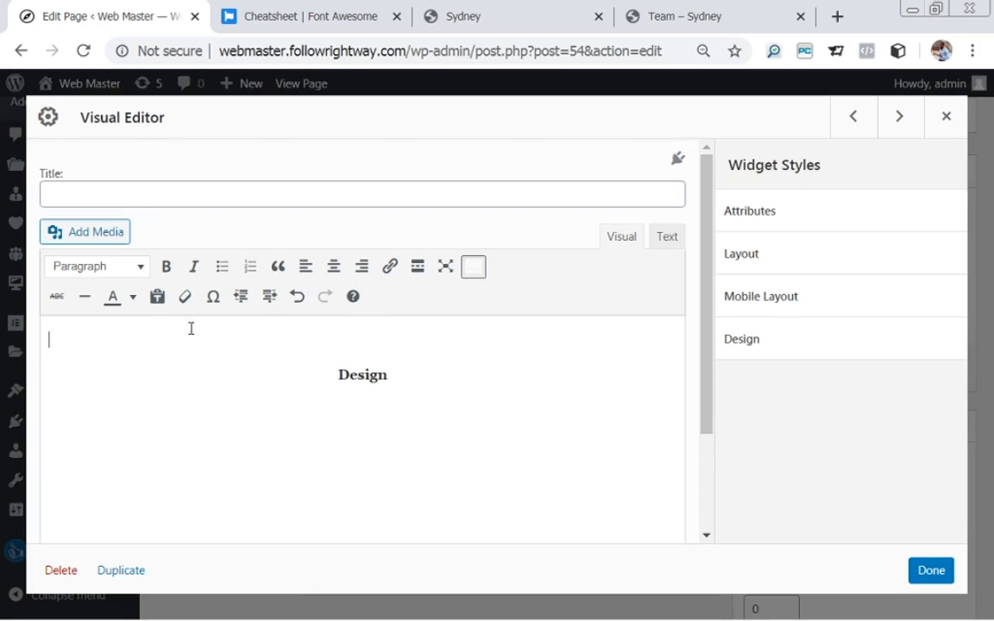
{"action": "left_click", "coordinate": [333, 269]}
Open Add Media and select the web-designing icon image.
{"action": "left_click", "coordinate": [95, 233]}
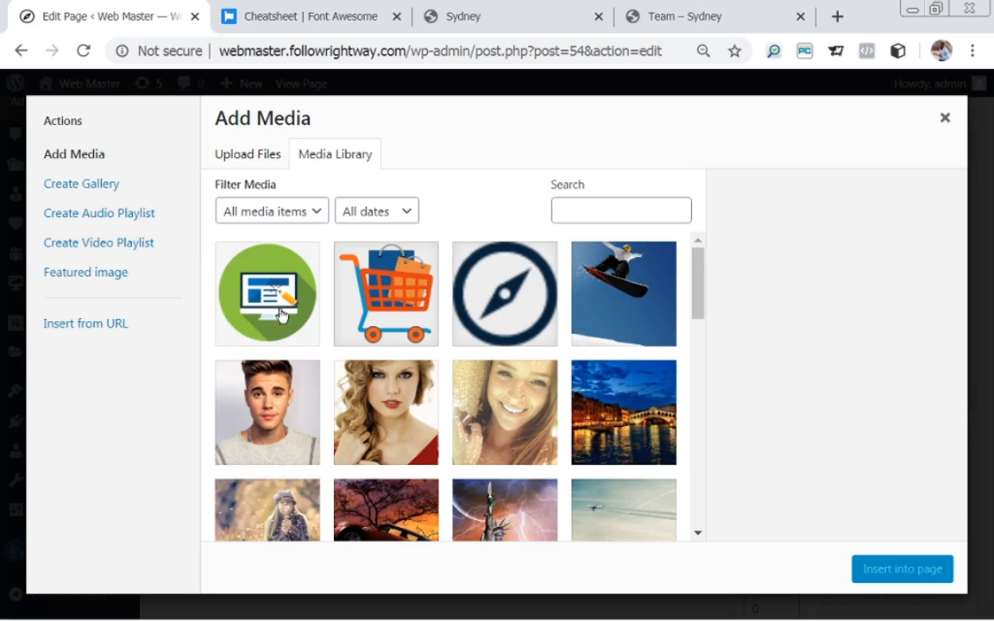
{"action": "left_click", "coordinate": [247, 279]}
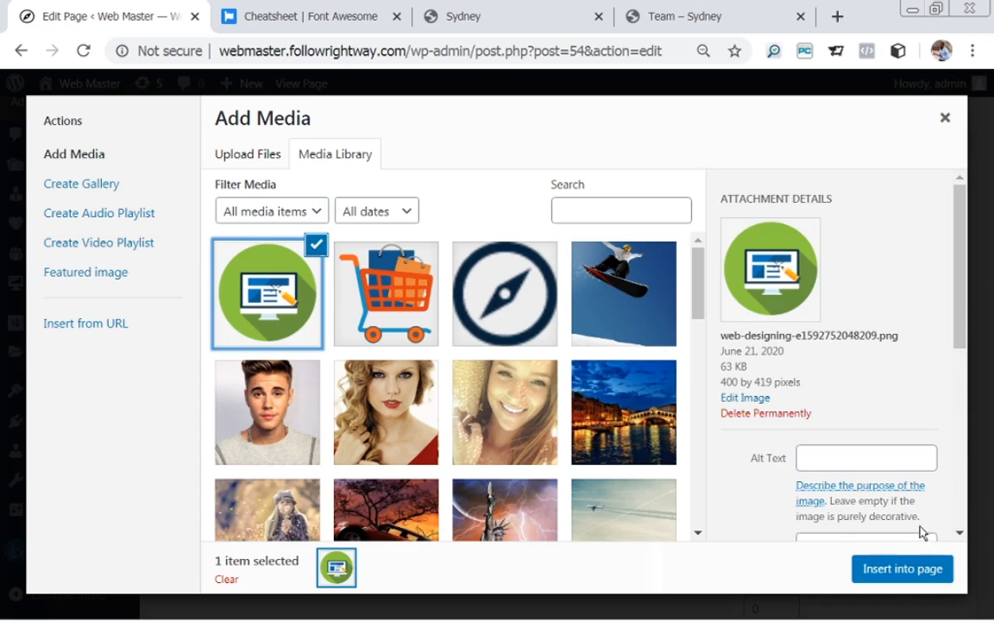
{"action": "scroll", "coordinate": [967, 285], "scroll_direction": "down", "scroll_amount": 1}
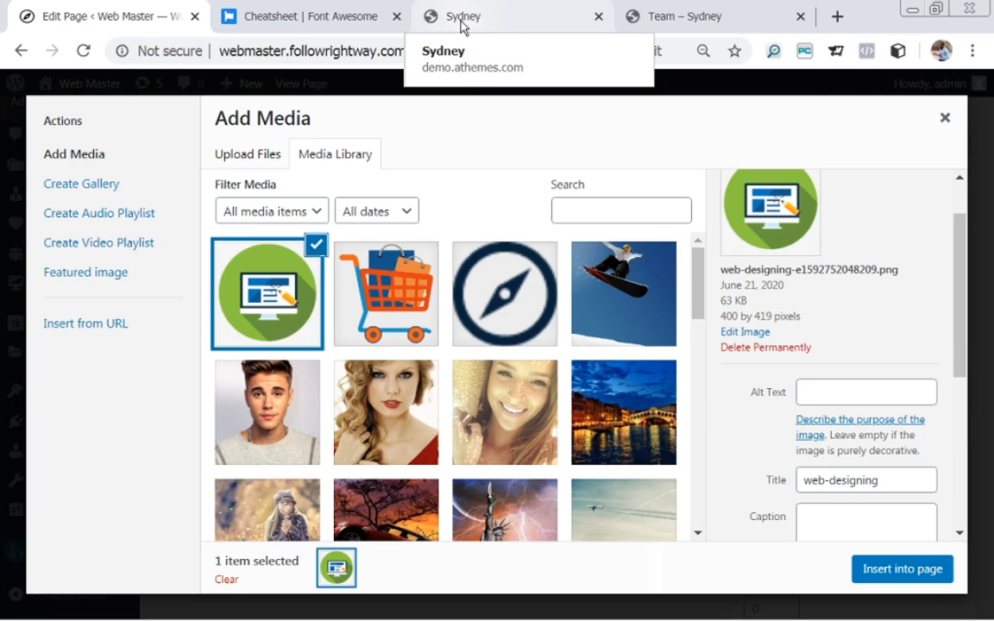
{"action": "left_click_drag", "start_coordinate": [963, 264], "coordinate": [954, 443]}
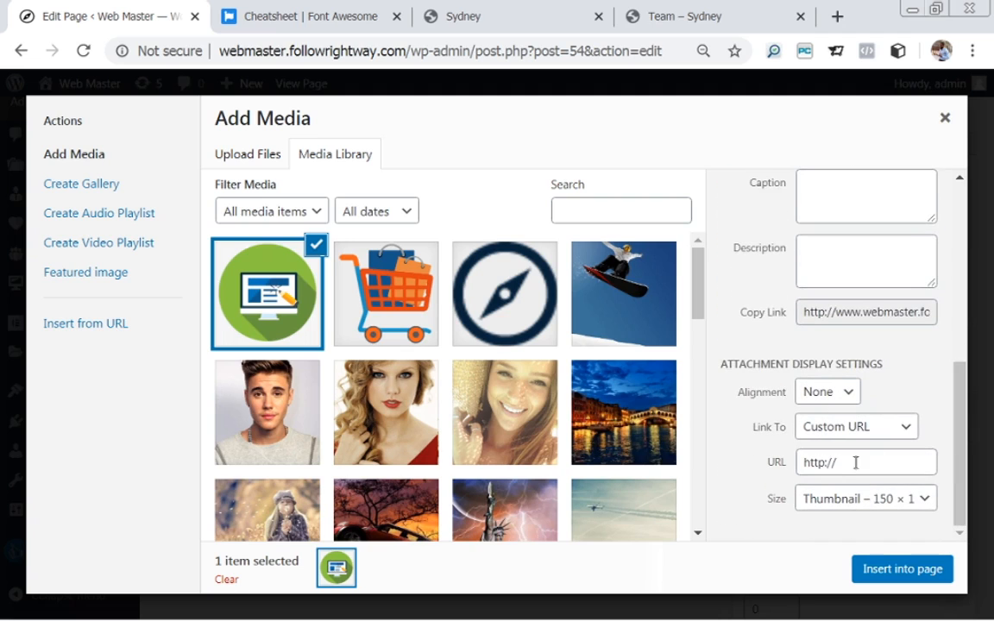
Set the image's Link To option to Custom URL.
{"action": "left_click", "coordinate": [908, 428]}
{"action": "left_click", "coordinate": [908, 429]}
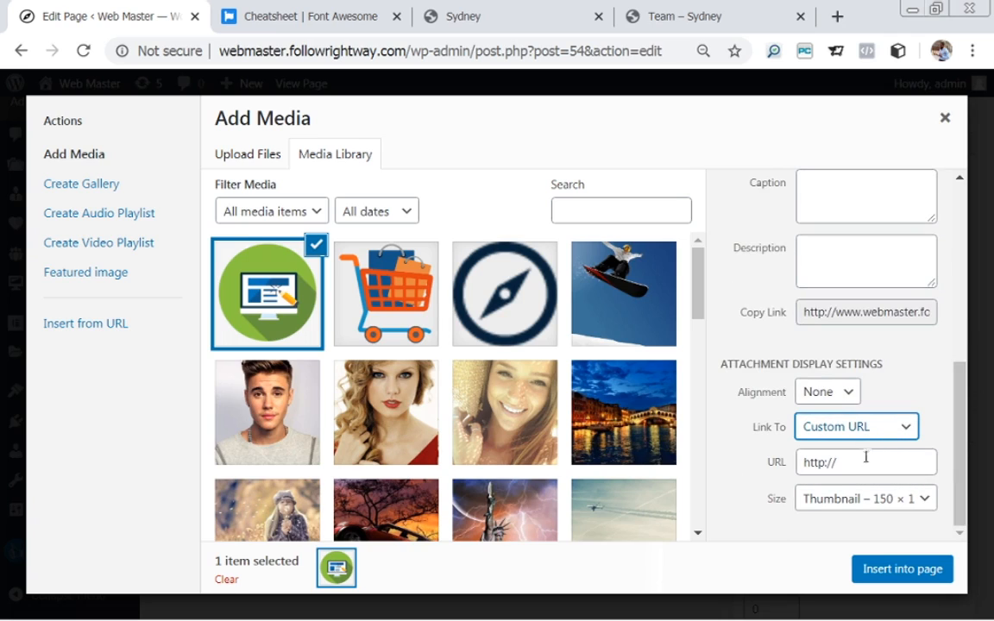
{"action": "left_click", "coordinate": [908, 428]}
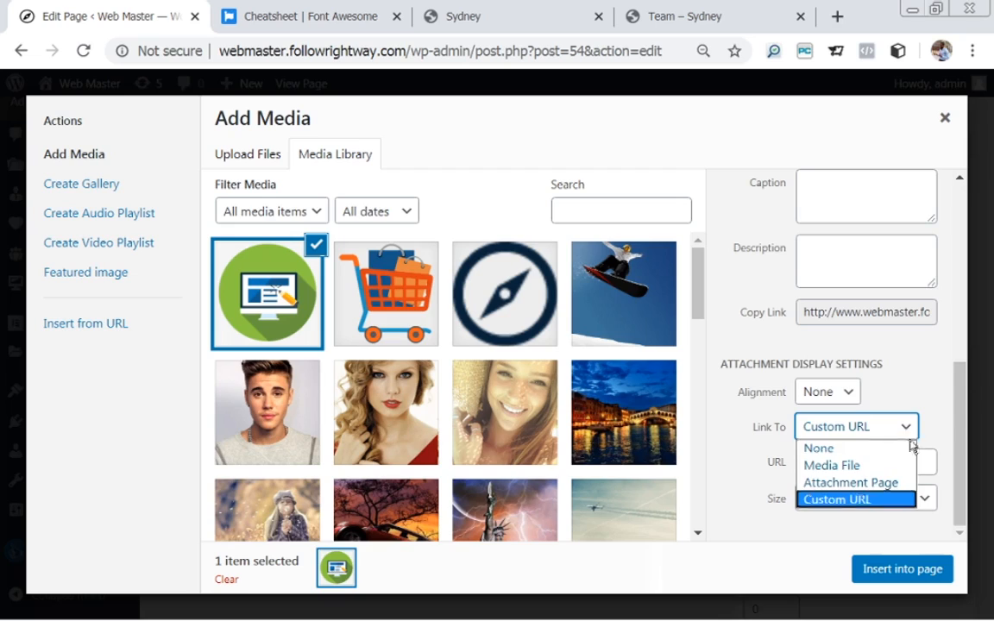
{"action": "left_click", "coordinate": [885, 483]}
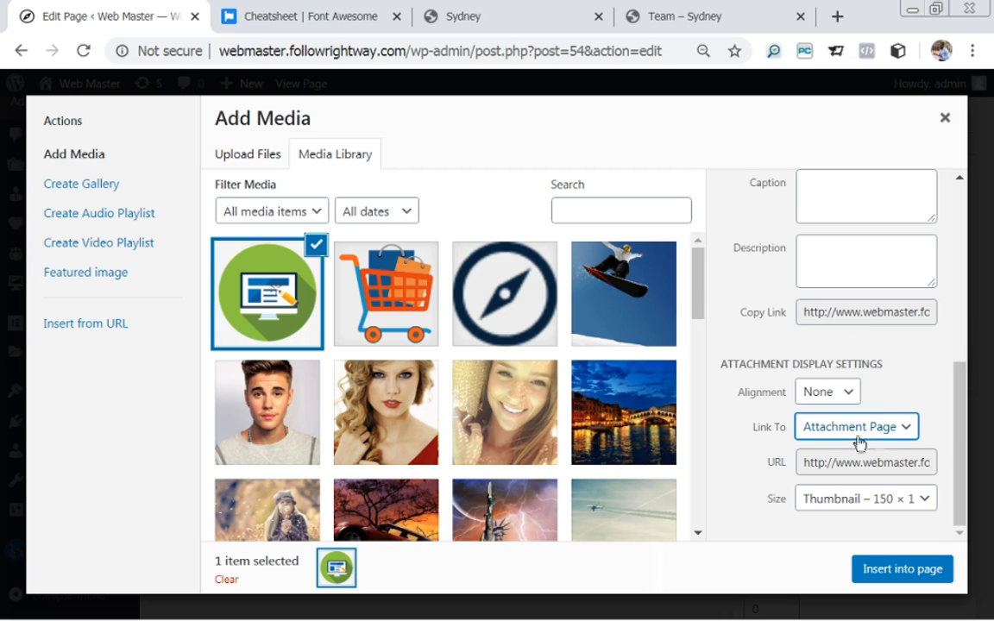
{"action": "left_click", "coordinate": [905, 431]}
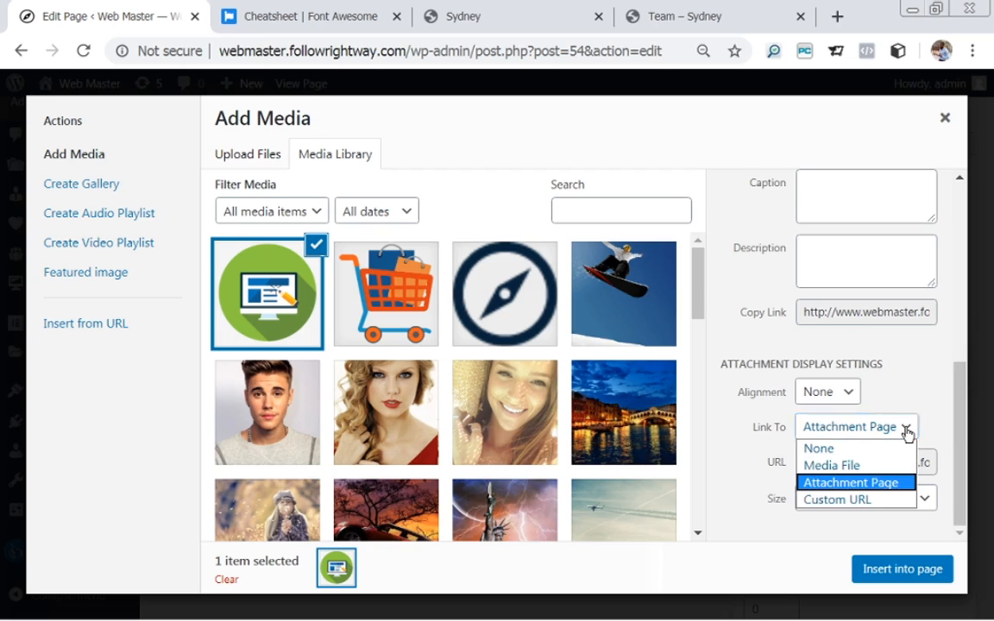
{"action": "left_click", "coordinate": [848, 500]}
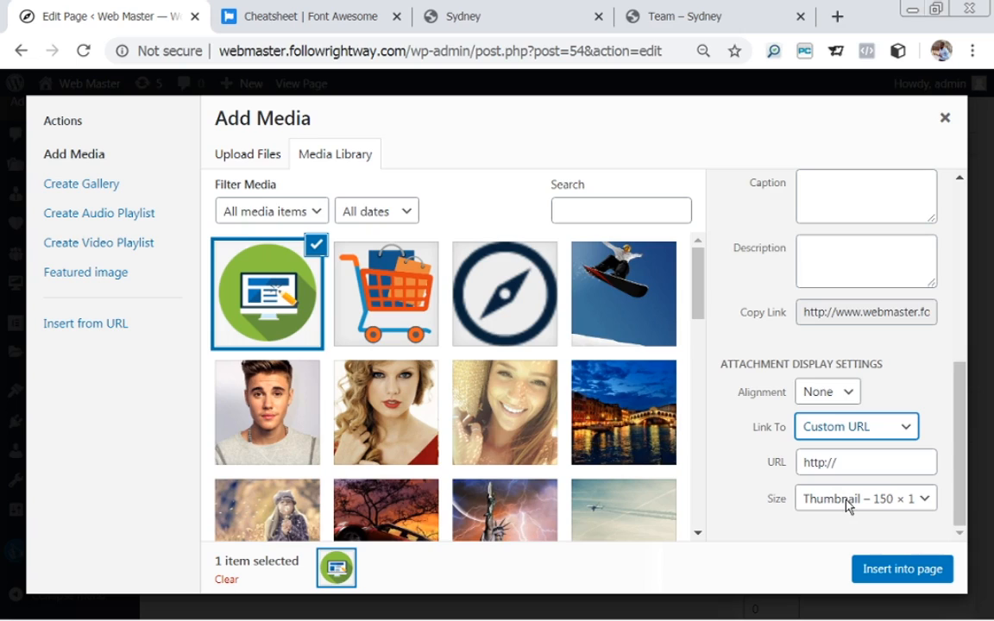
{"action": "left_click", "coordinate": [843, 466]}
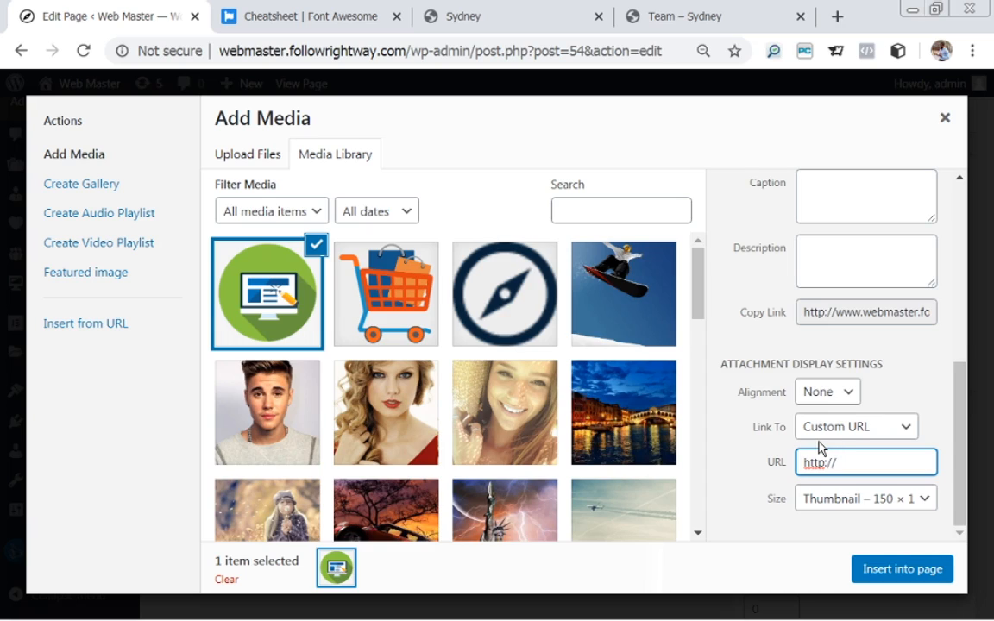
{"action": "type", "text": "www.followrith"}
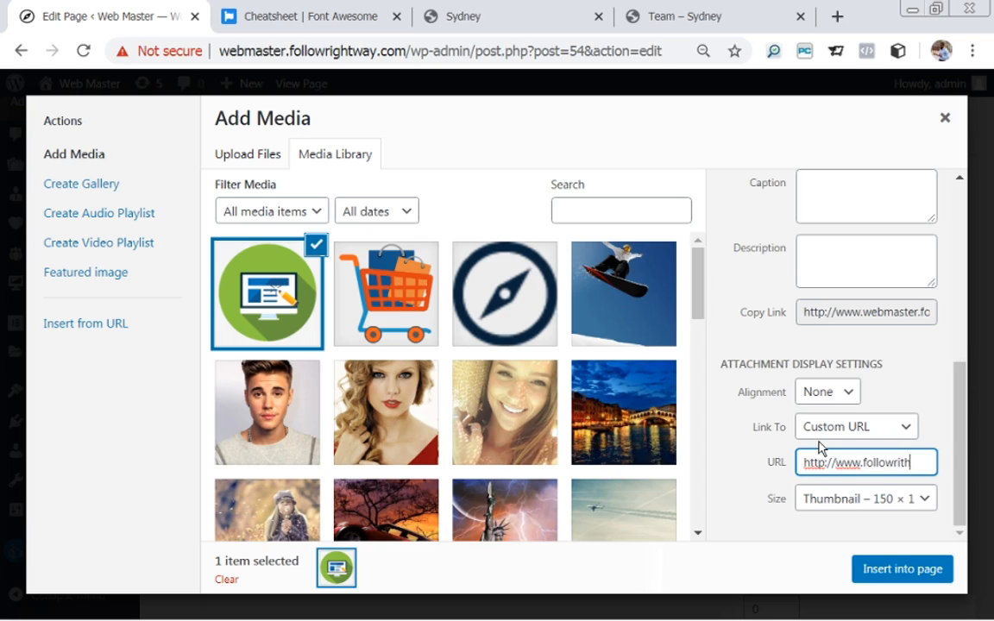
{"action": "key", "text": "BackSpace"}
{"action": "key", "text": "BackSpace"}
{"action": "type", "text": "gthway.com"}
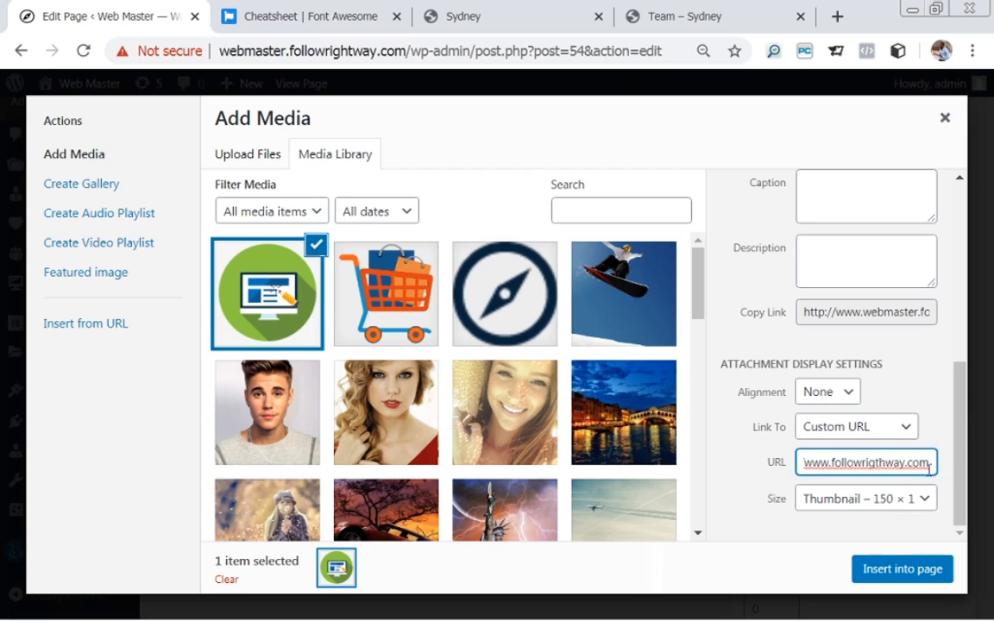
{"action": "left_click", "coordinate": [955, 468]}
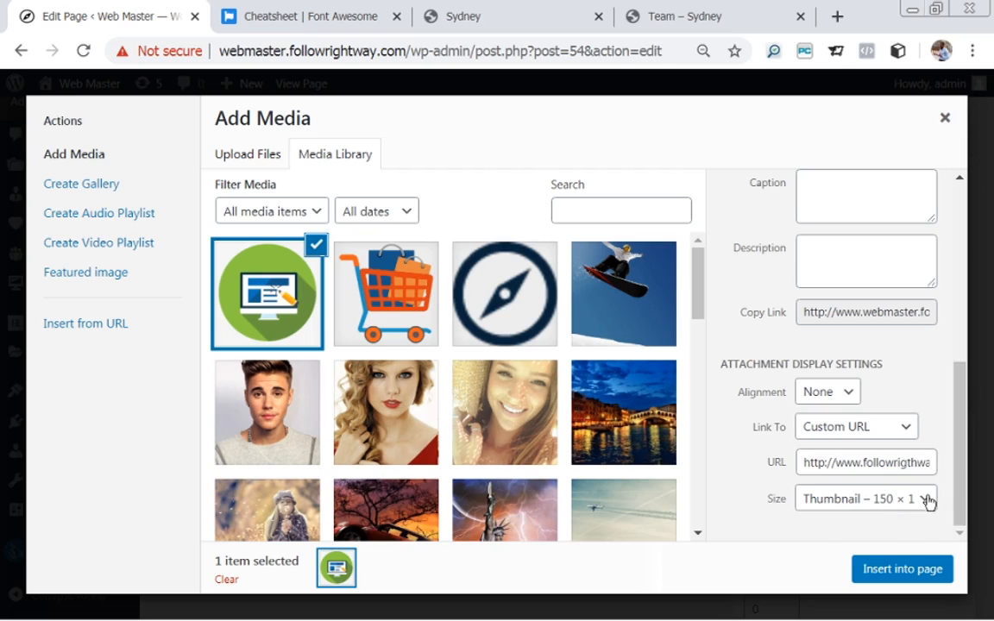
{"action": "left_click", "coordinate": [928, 502]}
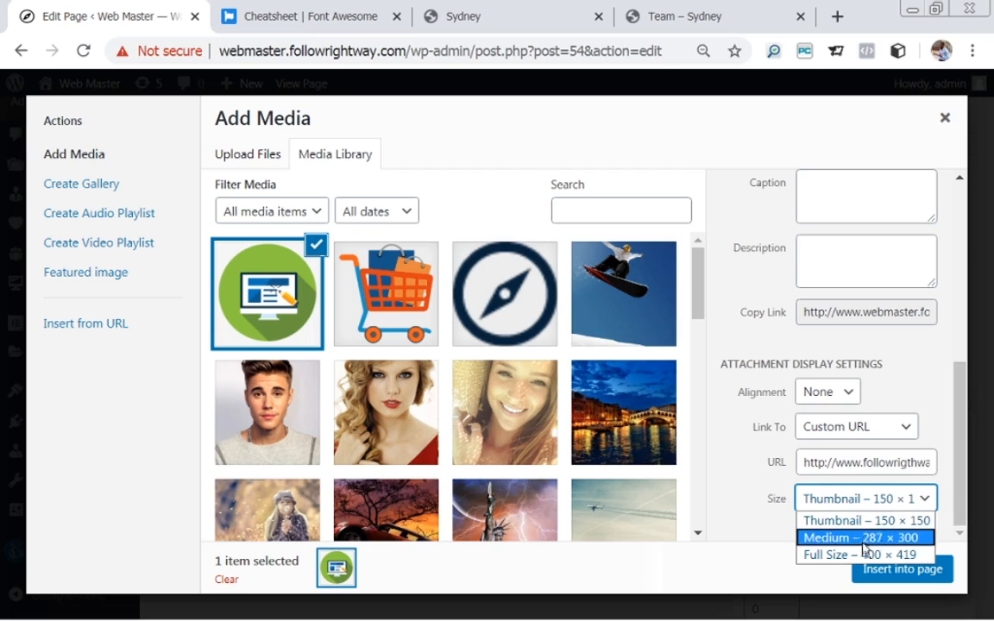
{"action": "left_click", "coordinate": [862, 521]}
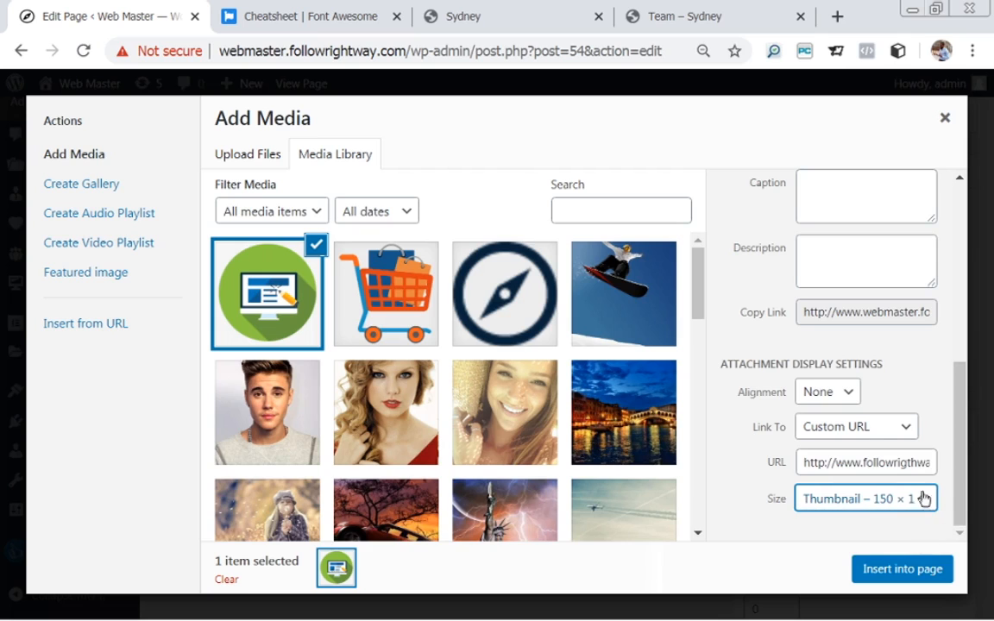
{"action": "left_click", "coordinate": [902, 571]}
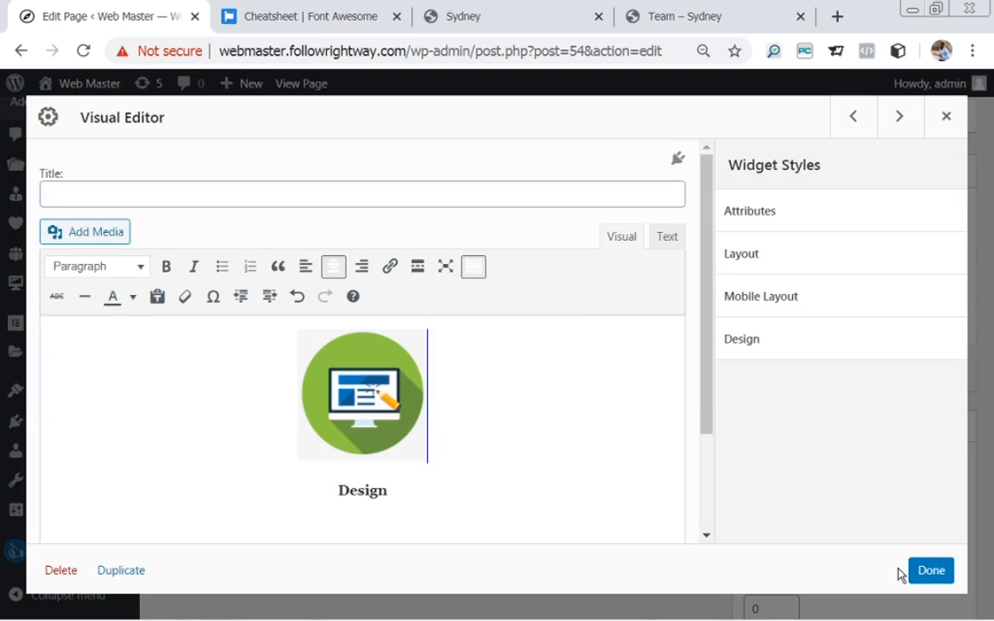
Resize the monitor icon to a custom width of 100, giving 100 × 105 pixels.
{"action": "left_click", "coordinate": [355, 415]}
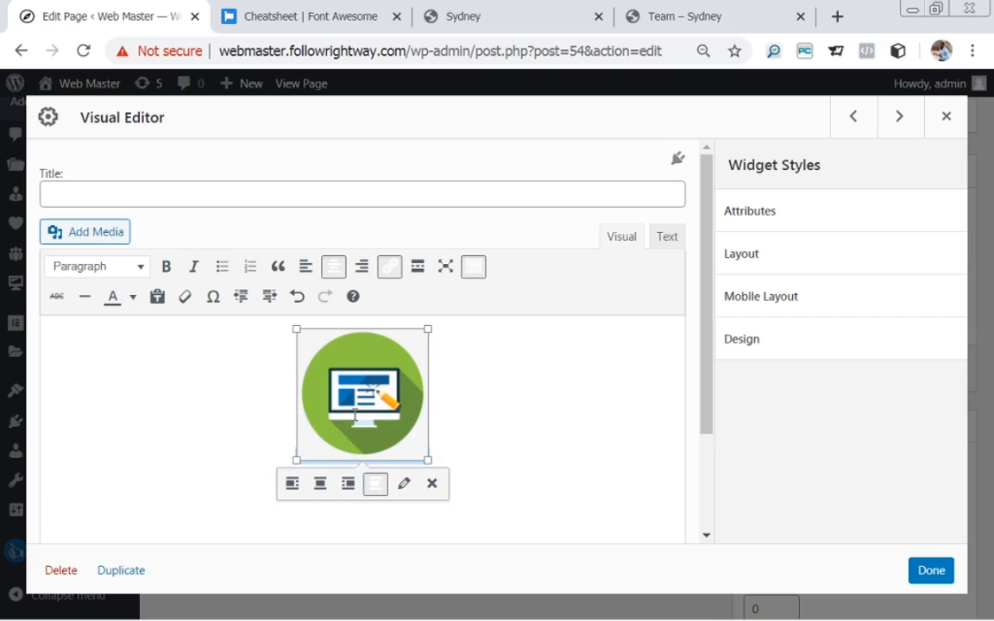
{"action": "left_click", "coordinate": [403, 484]}
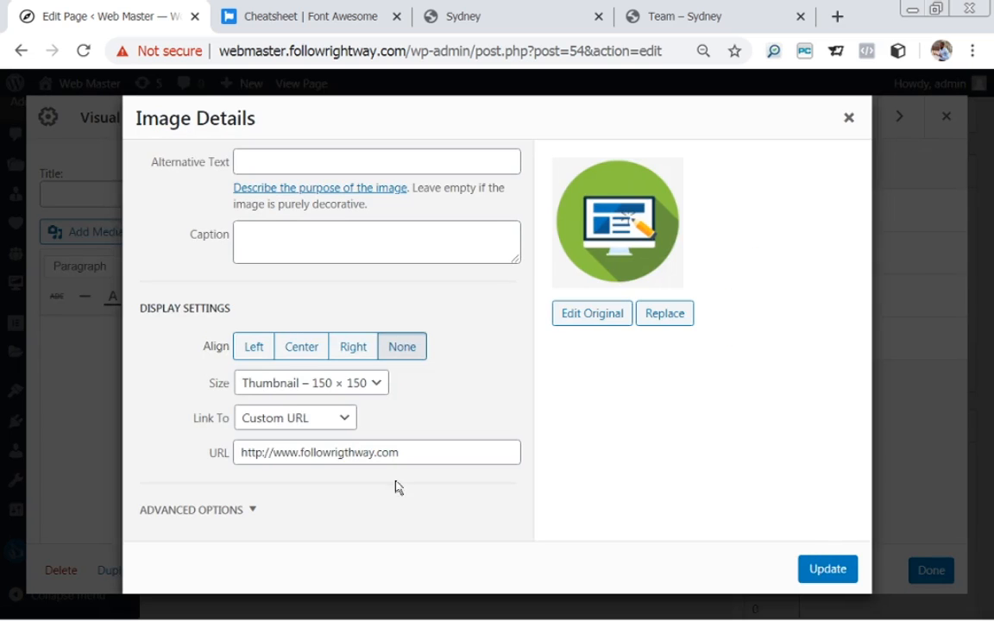
{"action": "left_click", "coordinate": [374, 391]}
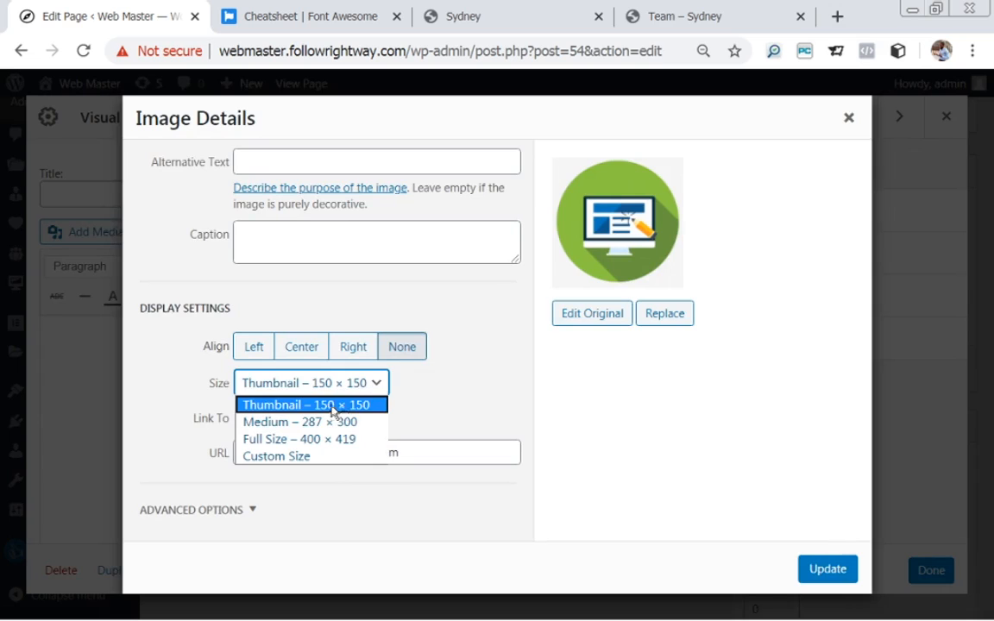
{"action": "left_click", "coordinate": [285, 458]}
{"action": "left_click_drag", "start_coordinate": [260, 433], "coordinate": [237, 434]}
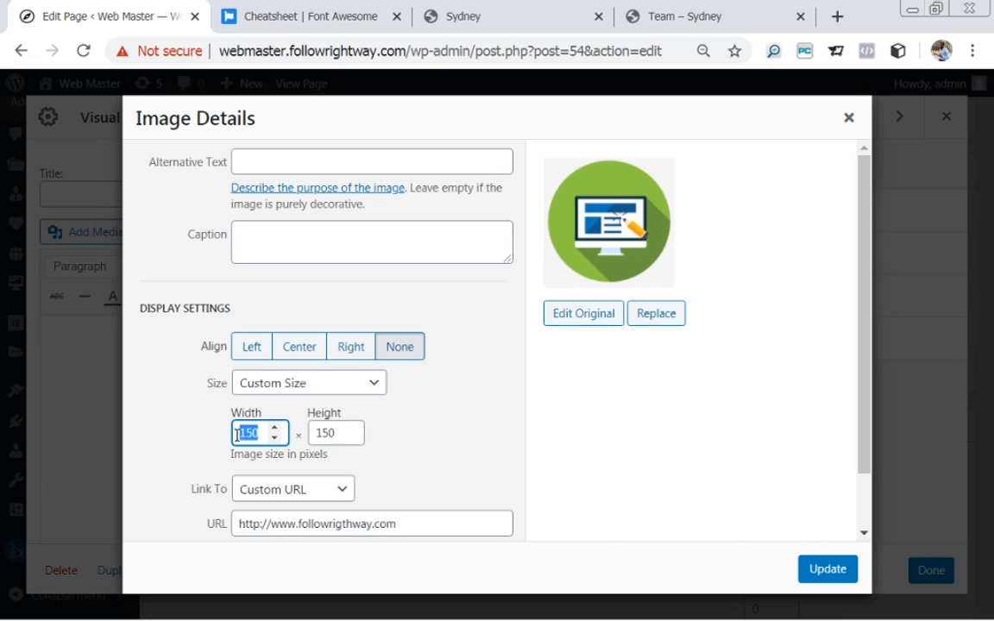
{"action": "type", "text": "100"}
{"action": "left_click", "coordinate": [826, 569]}
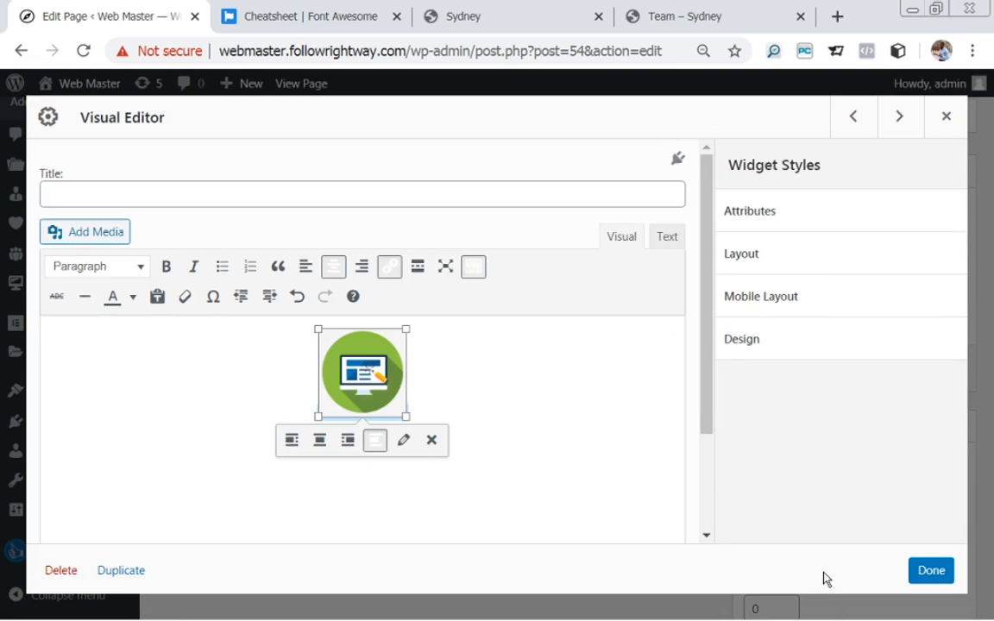
{"action": "left_click", "coordinate": [453, 348]}
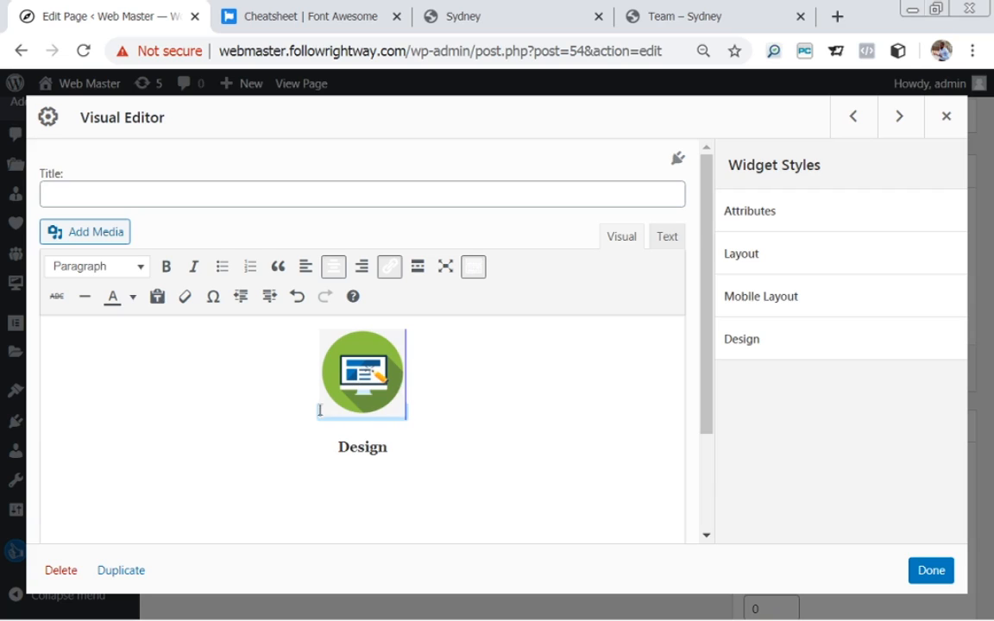
Paste the Sydney demo's UI-UX Design paragraph on a new line below Design and centre it.
{"action": "left_click", "coordinate": [465, 19]}
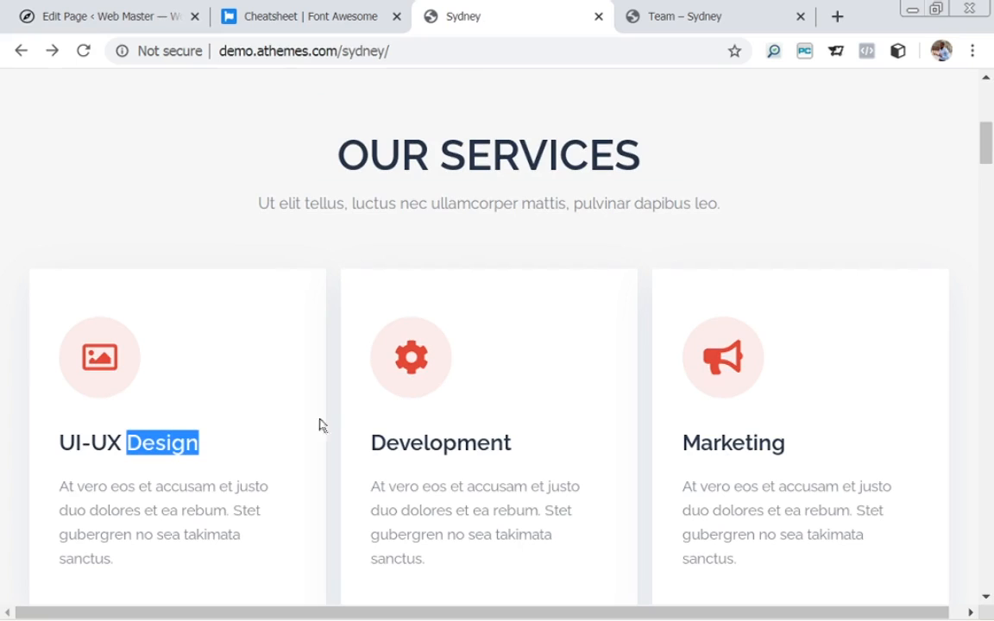
{"action": "left_click_drag", "start_coordinate": [60, 484], "coordinate": [128, 559]}
{"action": "key", "text": "ctrl+c"}
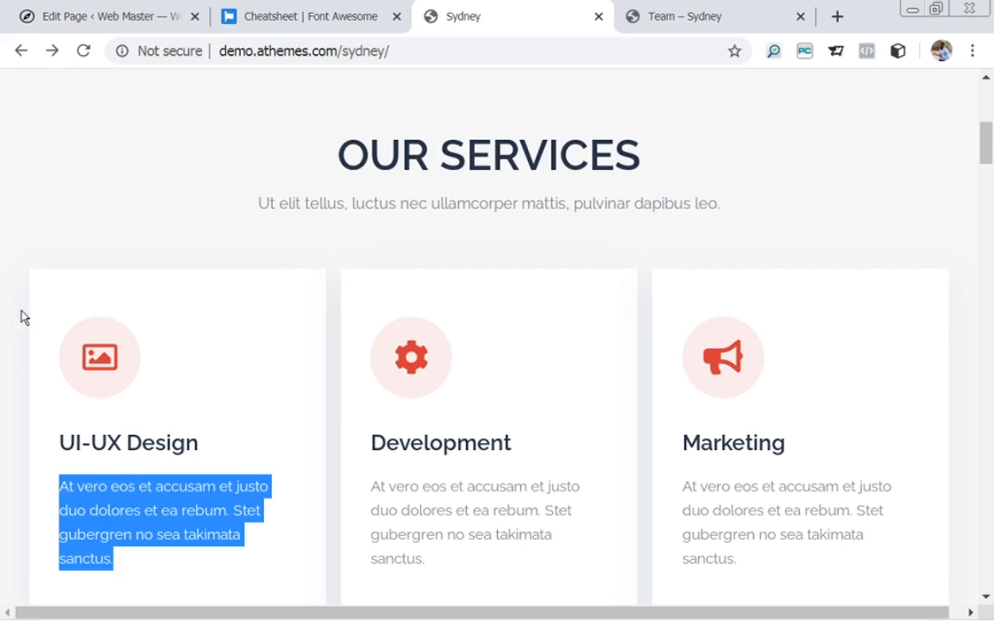
{"action": "left_click", "coordinate": [100, 15]}
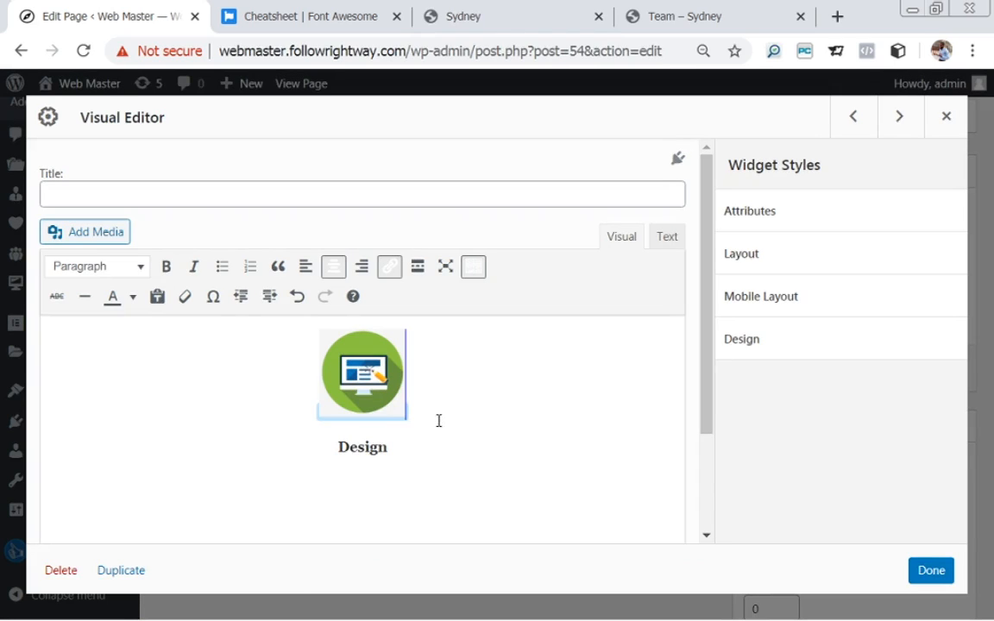
{"action": "left_click", "coordinate": [415, 448]}
{"action": "key", "text": "Return"}
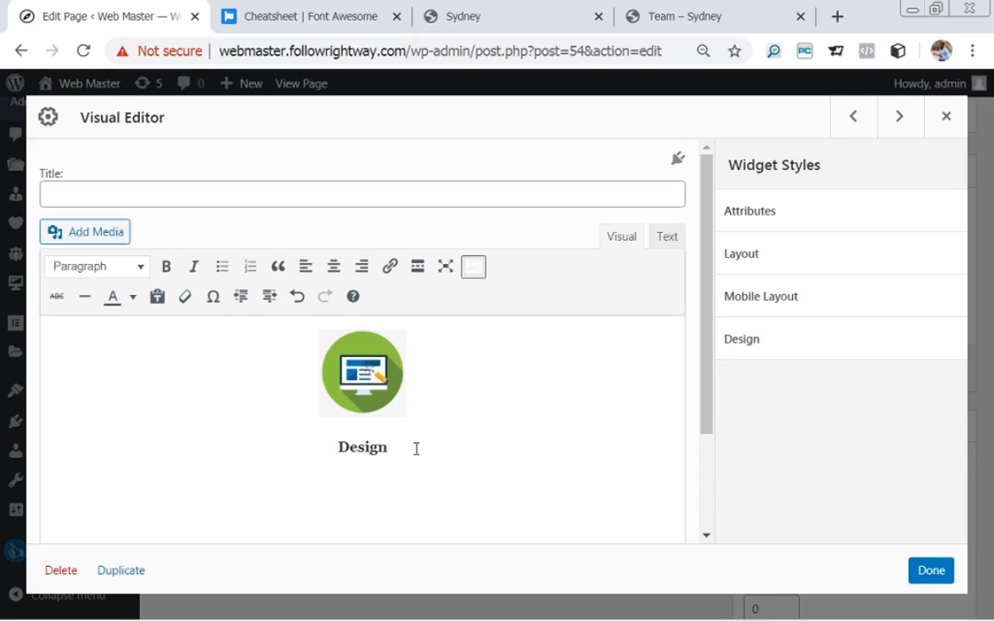
{"action": "key", "text": "ctrl+v"}
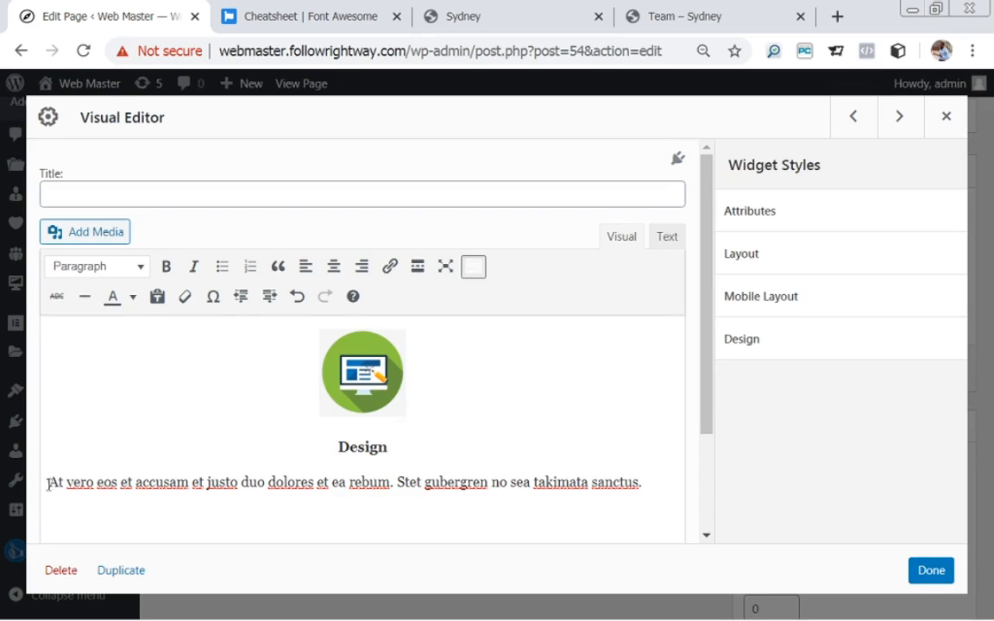
{"action": "left_click_drag", "start_coordinate": [49, 479], "coordinate": [644, 490]}
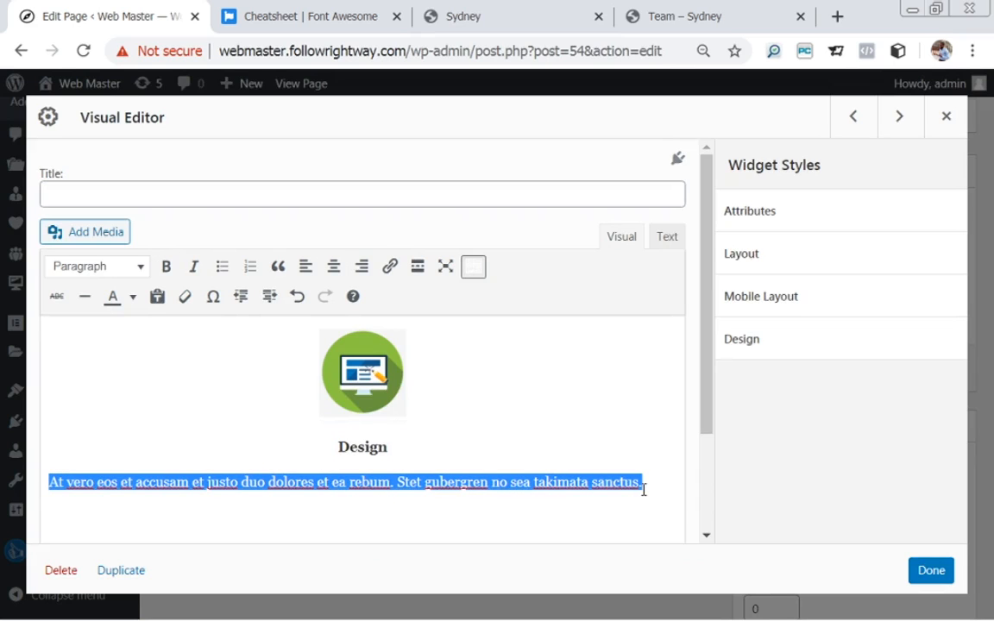
{"action": "left_click", "coordinate": [334, 268]}
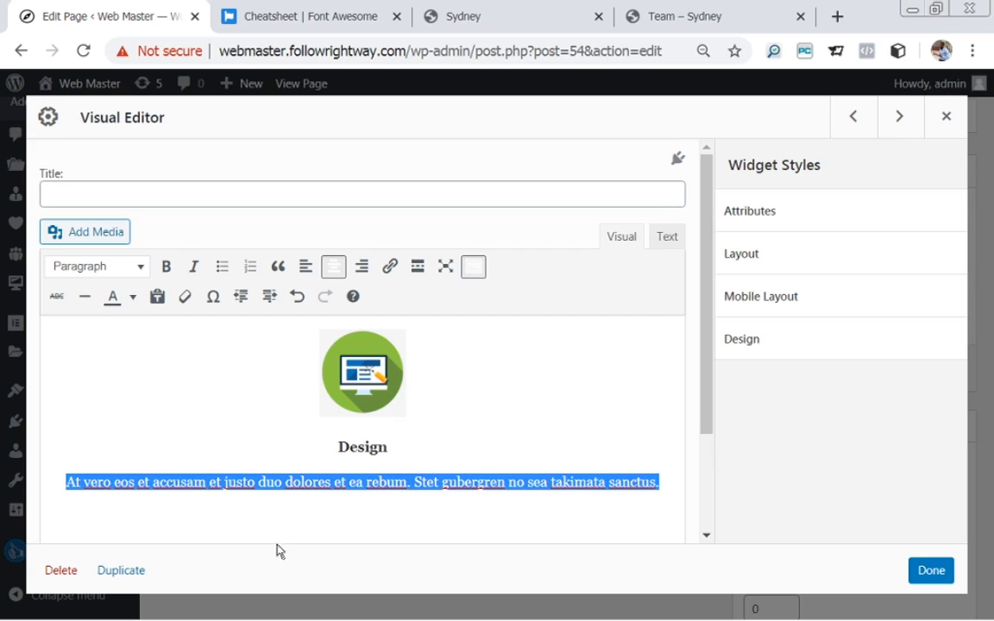
{"action": "left_click", "coordinate": [296, 425]}
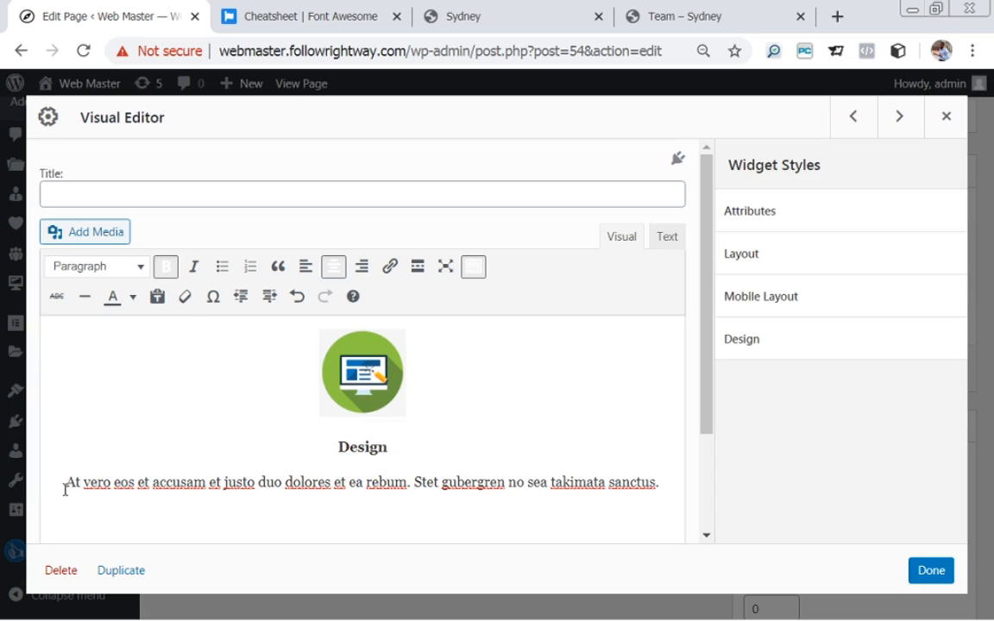
{"action": "left_click", "coordinate": [371, 371]}
{"action": "left_click", "coordinate": [401, 437]}
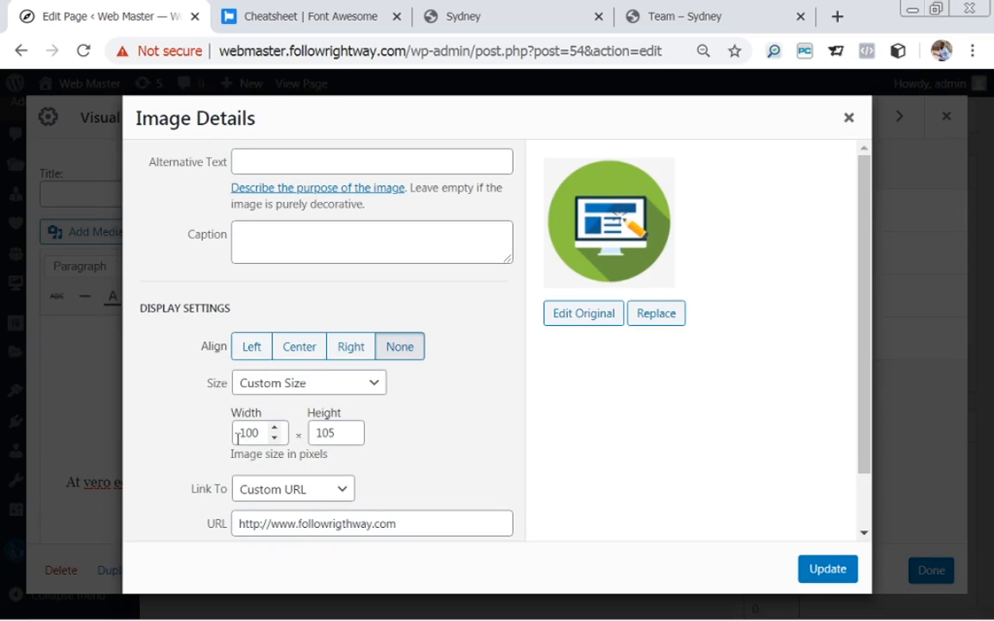
{"action": "left_click_drag", "start_coordinate": [403, 524], "coordinate": [219, 529]}
{"action": "key", "text": "ctrl+c"}
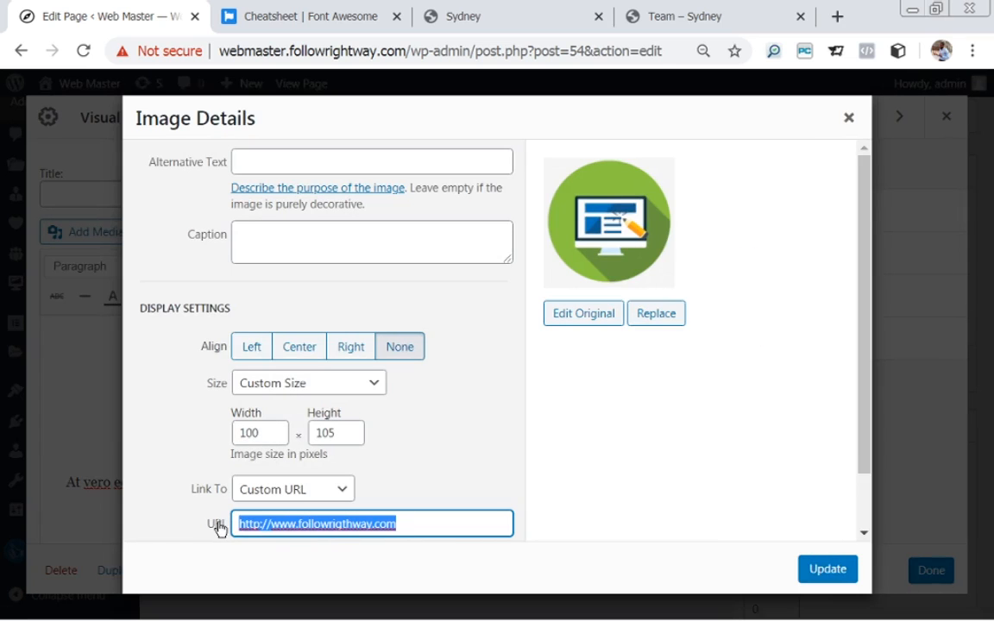
{"action": "left_click", "coordinate": [854, 569]}
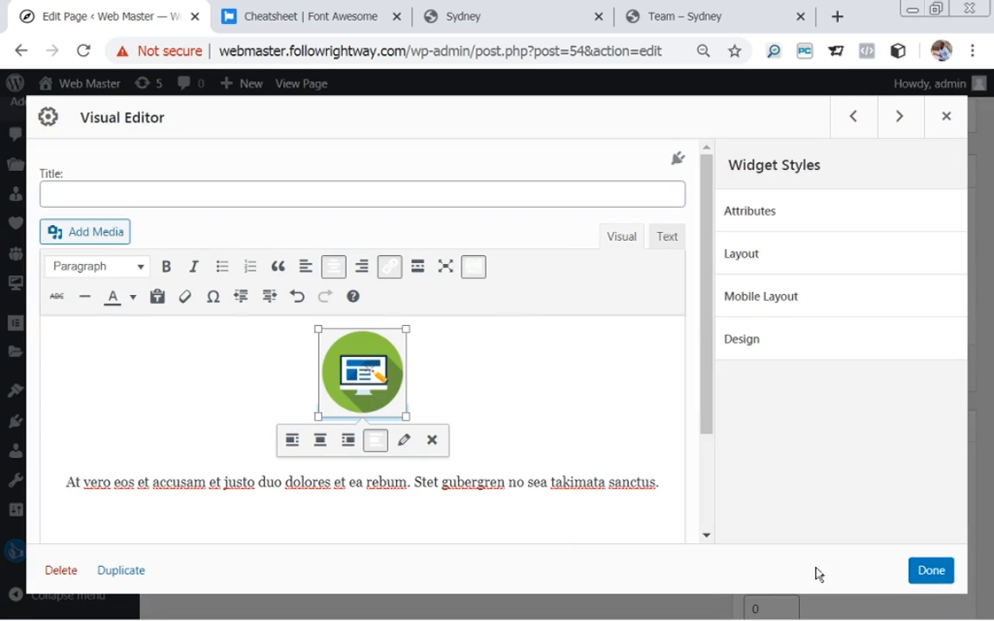
{"action": "left_click_drag", "start_coordinate": [68, 480], "coordinate": [660, 475]}
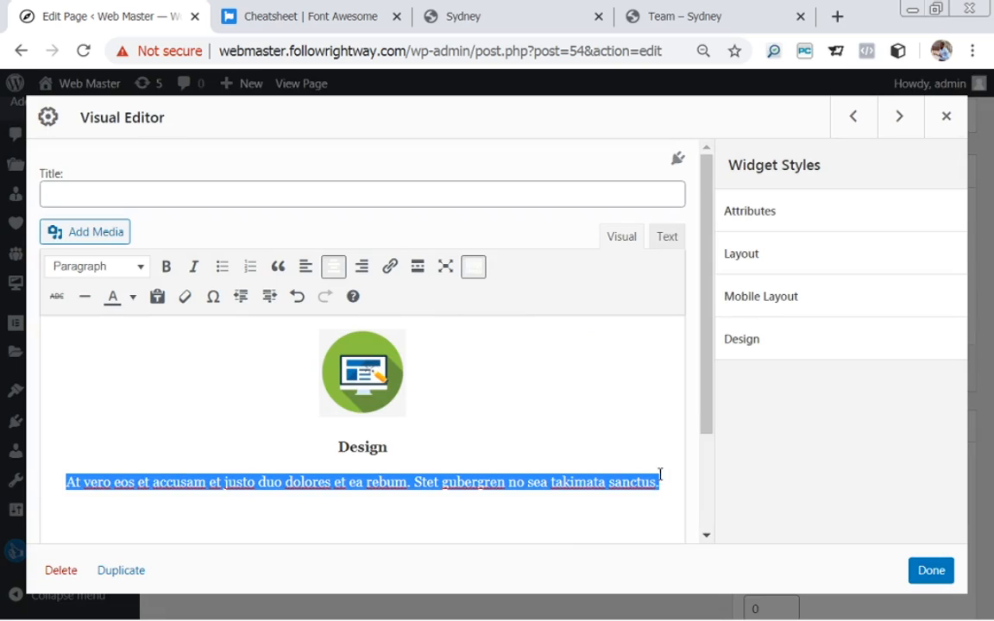
{"action": "left_click", "coordinate": [389, 270]}
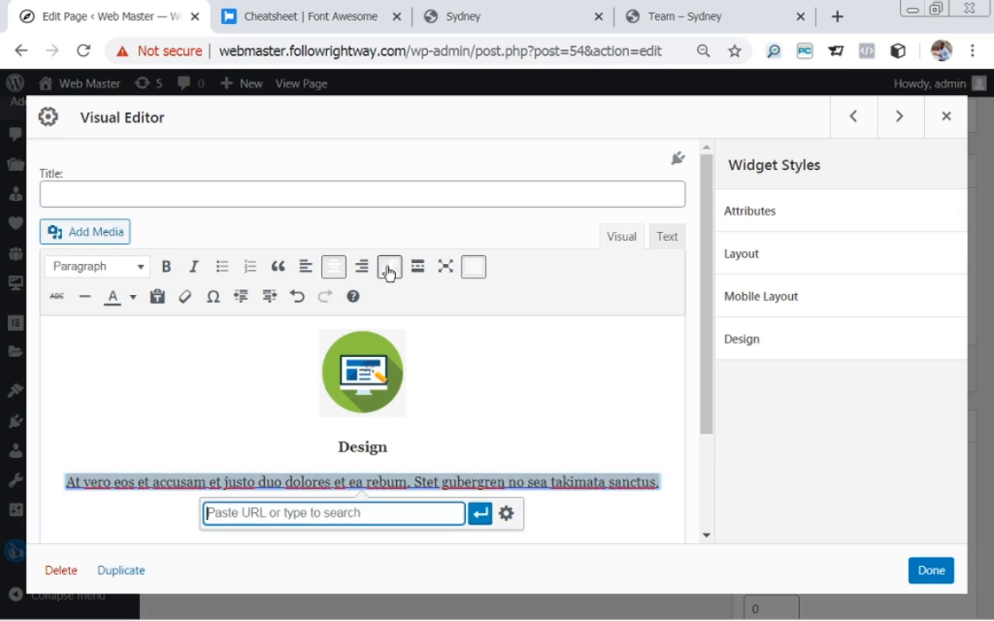
{"action": "key", "text": "ctrl+v"}
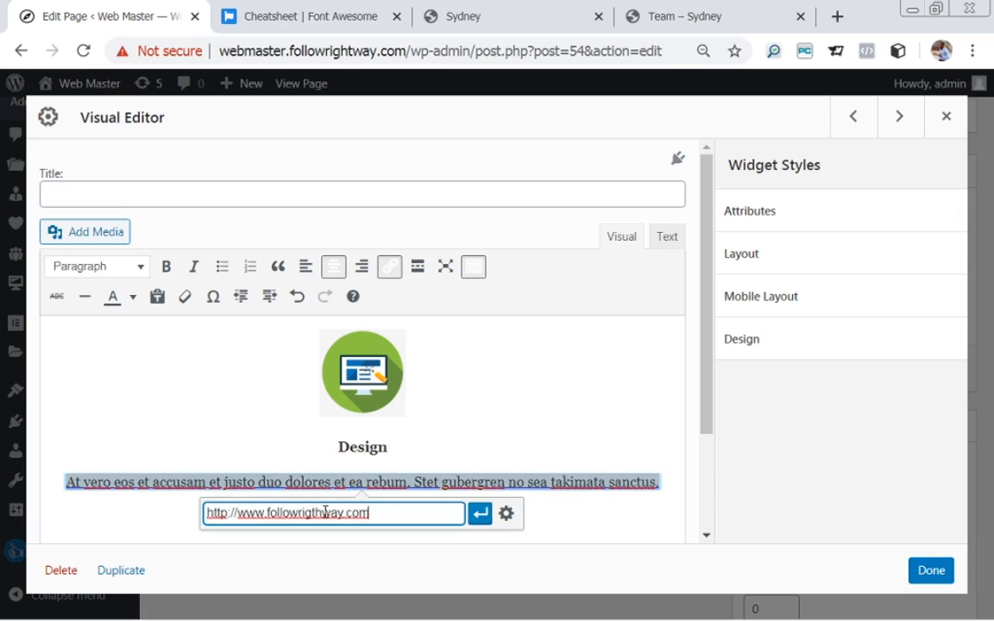
{"action": "key", "text": "Return"}
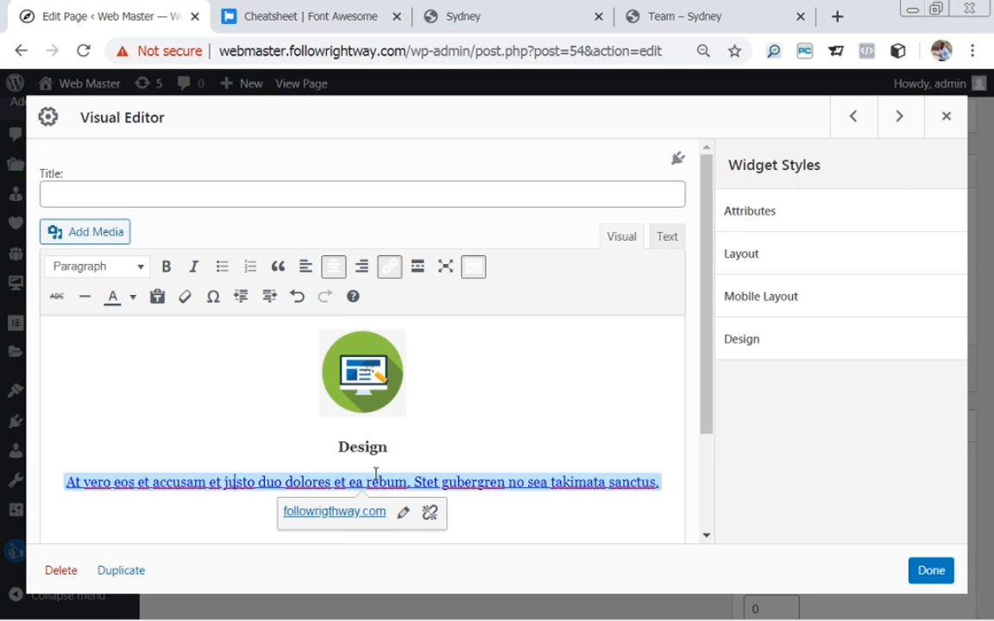
Set the linked sentence's text colour to black.
{"action": "left_click_drag", "start_coordinate": [53, 483], "coordinate": [670, 479]}
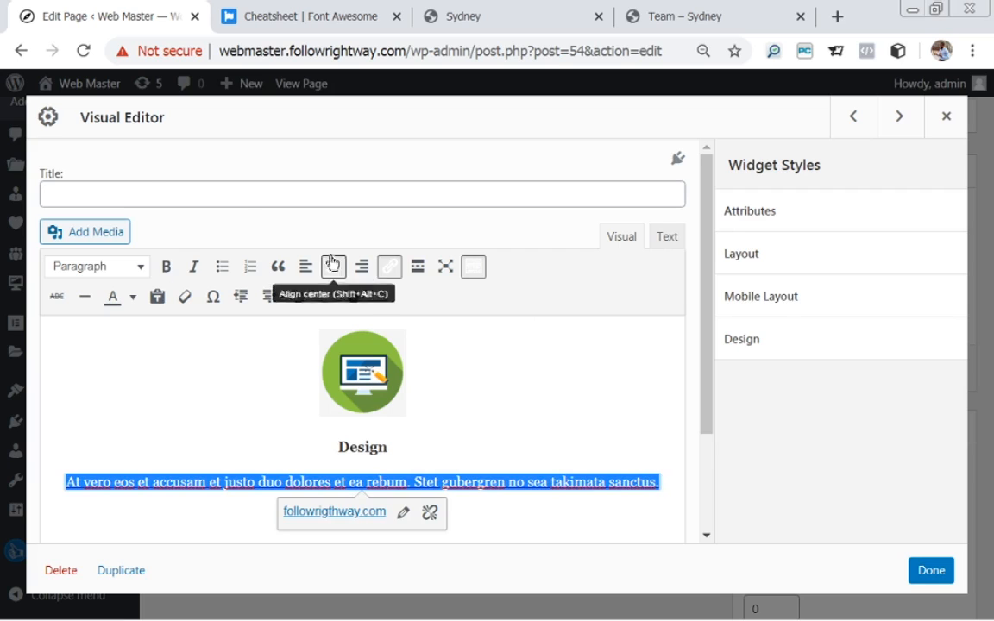
{"action": "left_click", "coordinate": [133, 297]}
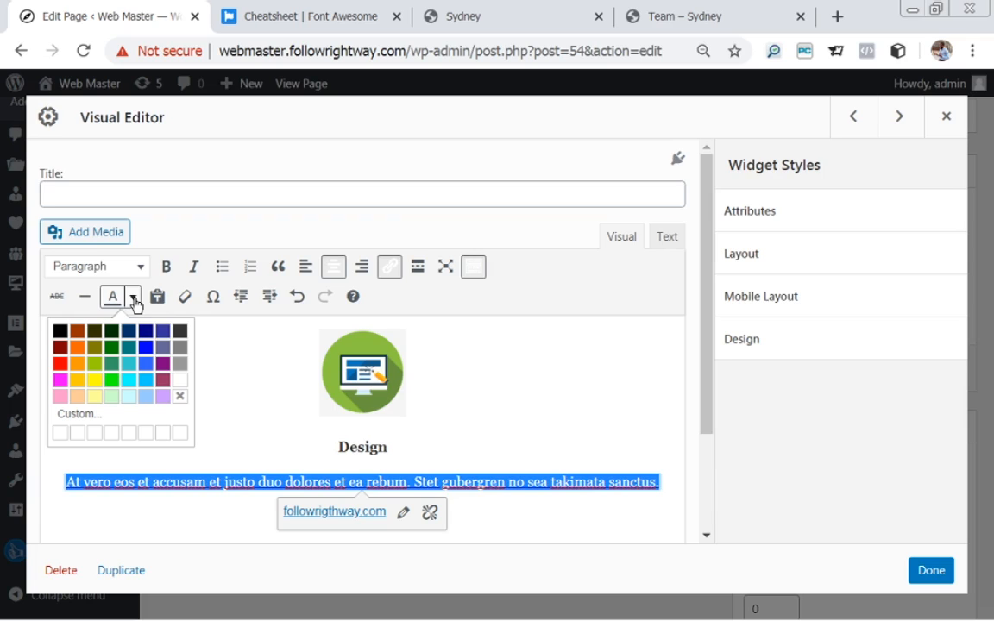
{"action": "left_click", "coordinate": [60, 340]}
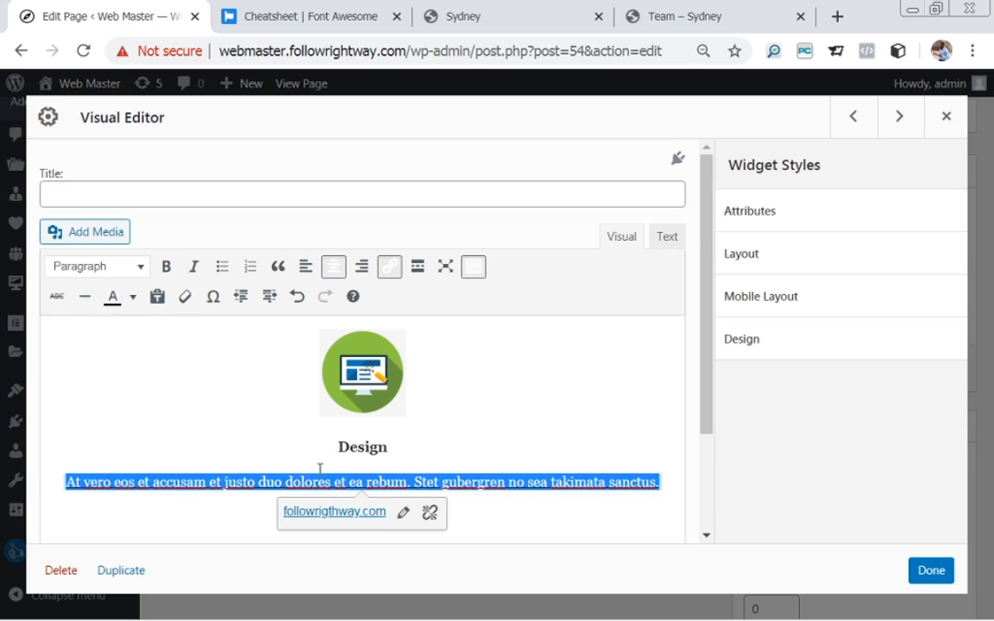
{"action": "left_click", "coordinate": [264, 423]}
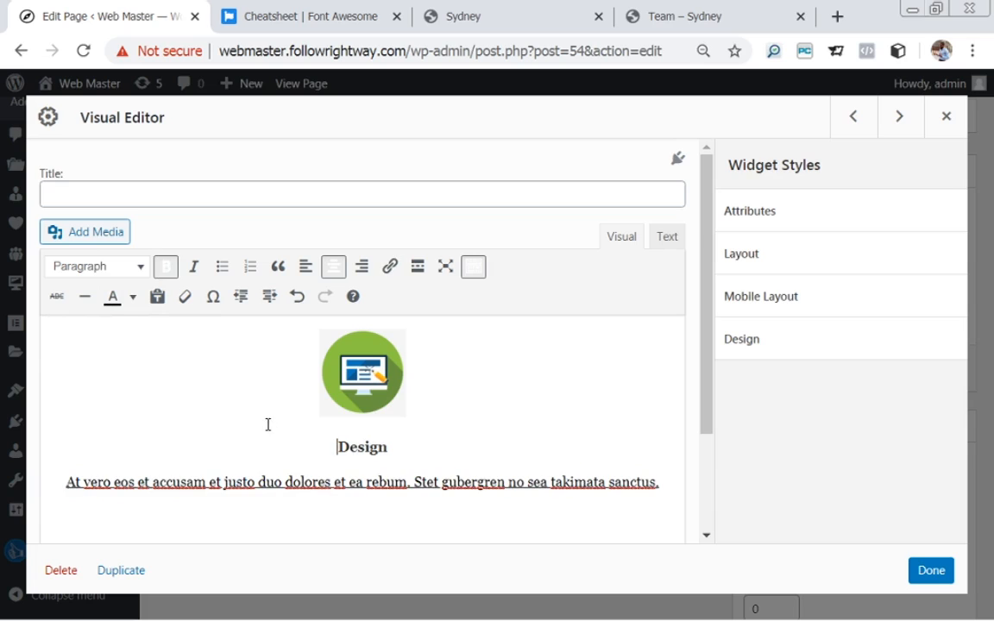
Close the Design widget and paste 'Development' from the demo into the middle widget.
{"action": "left_click", "coordinate": [920, 573]}
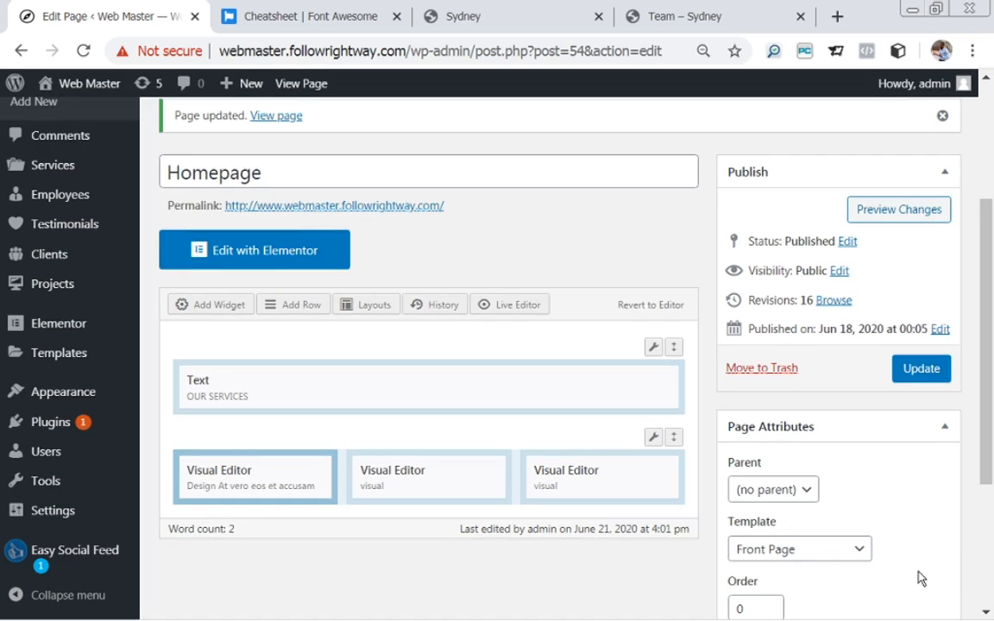
{"action": "mouse_move", "coordinate": [387, 497]}
{"action": "left_click", "coordinate": [400, 473]}
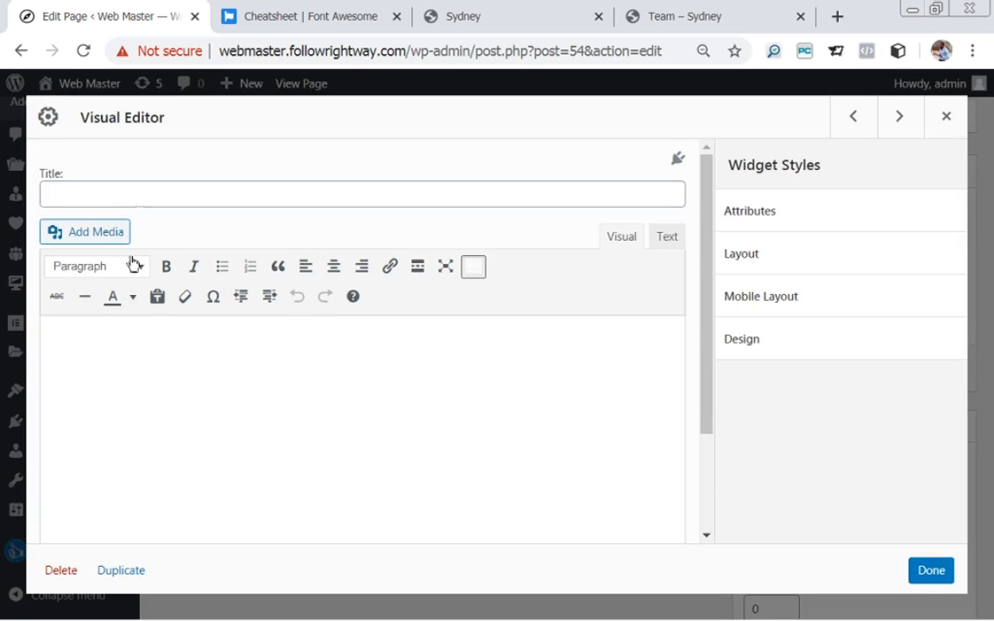
{"action": "left_click", "coordinate": [479, 20]}
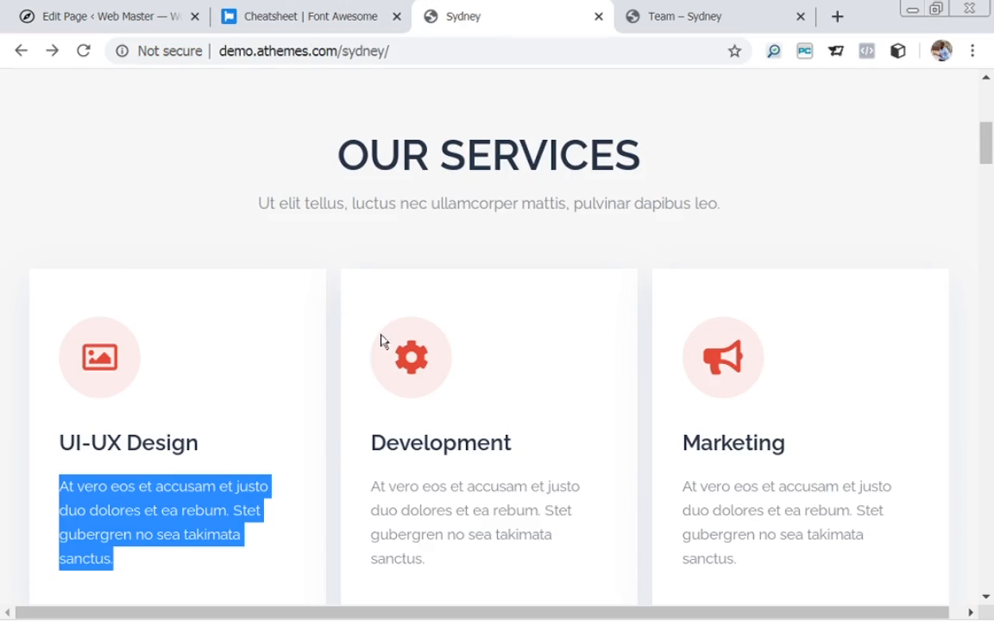
{"action": "left_click", "coordinate": [374, 441]}
{"action": "mouse_move", "coordinate": [374, 441]}
{"action": "left_mouse_down"}
{"action": "mouse_move", "coordinate": [559, 462]}
{"action": "mouse_move", "coordinate": [516, 445]}
{"action": "mouse_move", "coordinate": [375, 445]}
{"action": "left_mouse_up"}
{"action": "key", "text": "ctrl+c"}
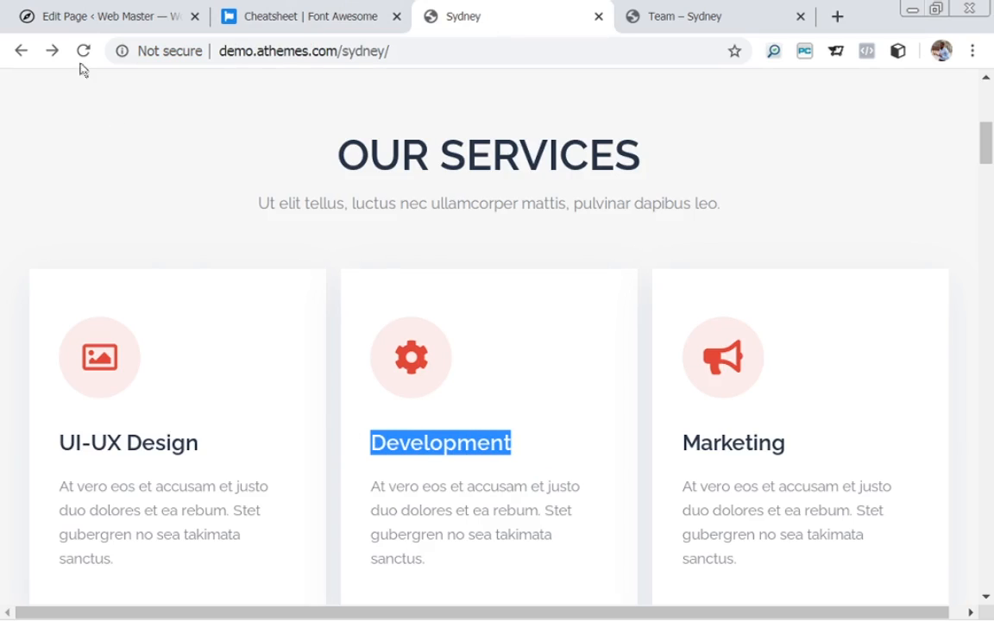
{"action": "left_click", "coordinate": [86, 17]}
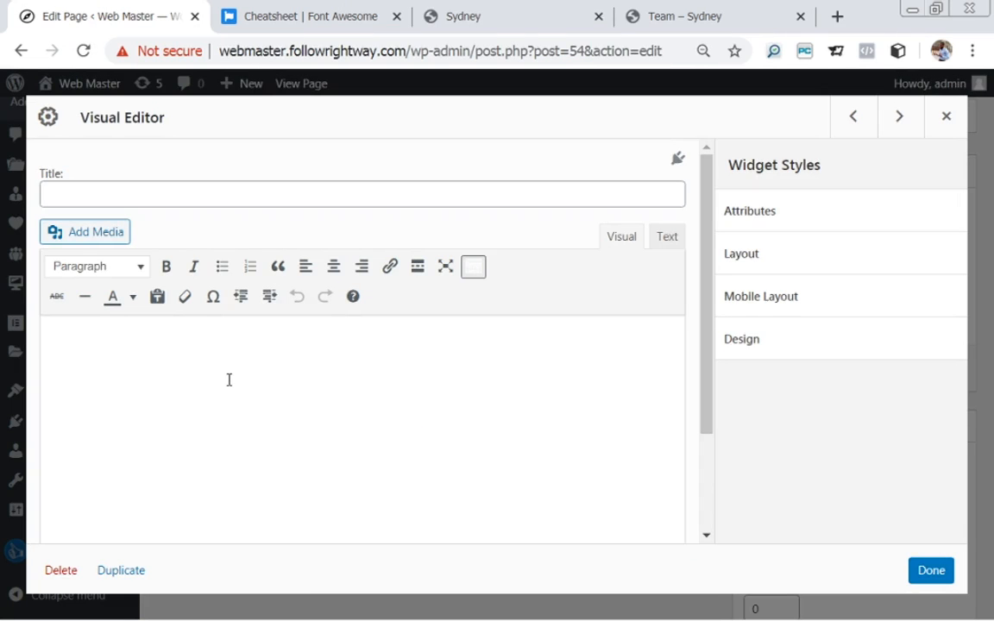
{"action": "key", "text": "ctrl+v"}
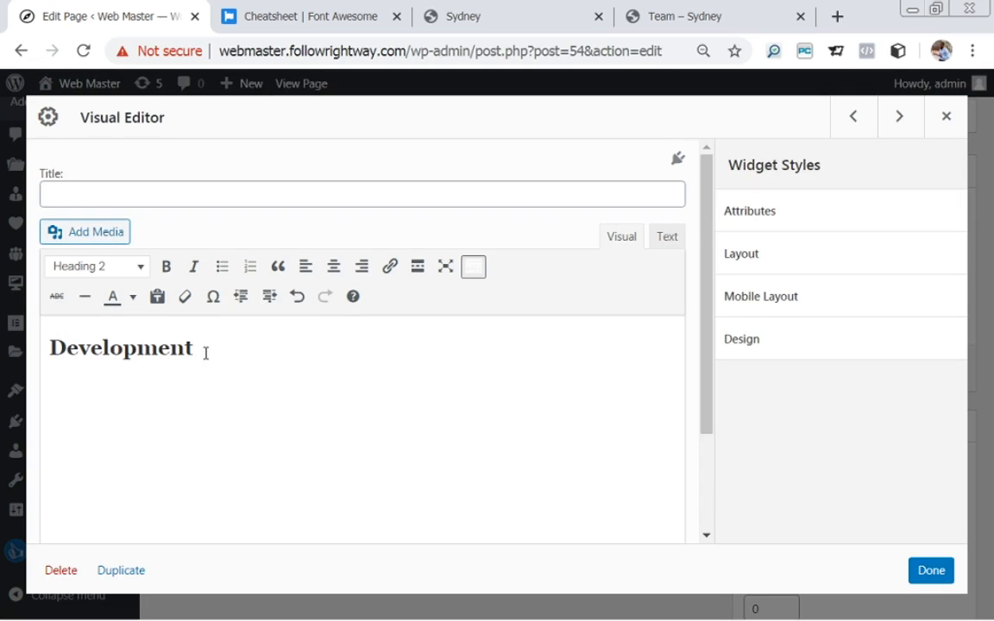
Format Development as a centred paragraph with an empty line above it.
{"action": "double_click", "coordinate": [205, 354]}
{"action": "left_click", "coordinate": [333, 267]}
{"action": "left_click", "coordinate": [127, 270]}
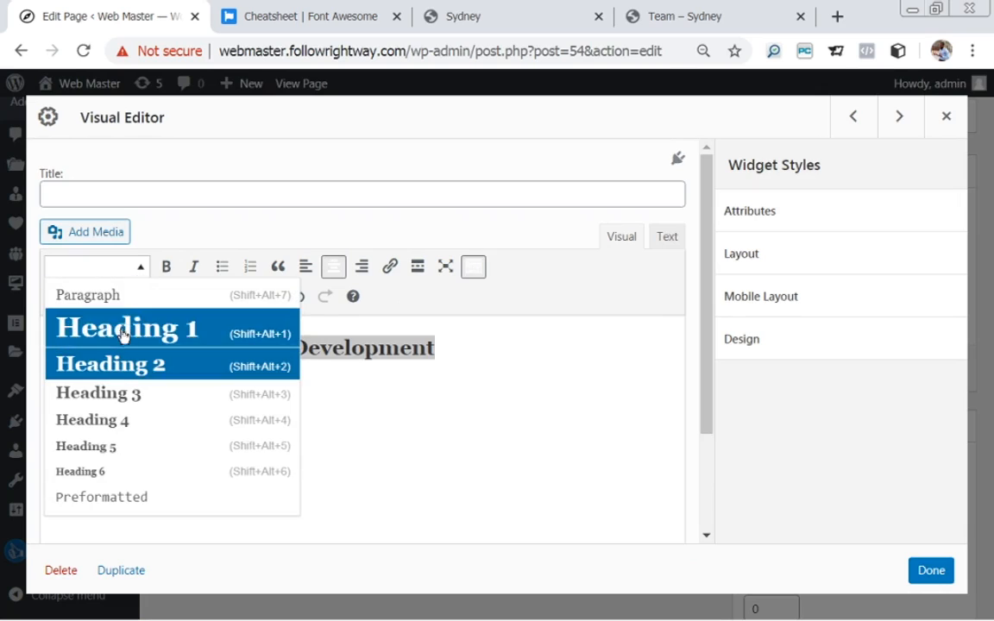
{"action": "left_click", "coordinate": [122, 366]}
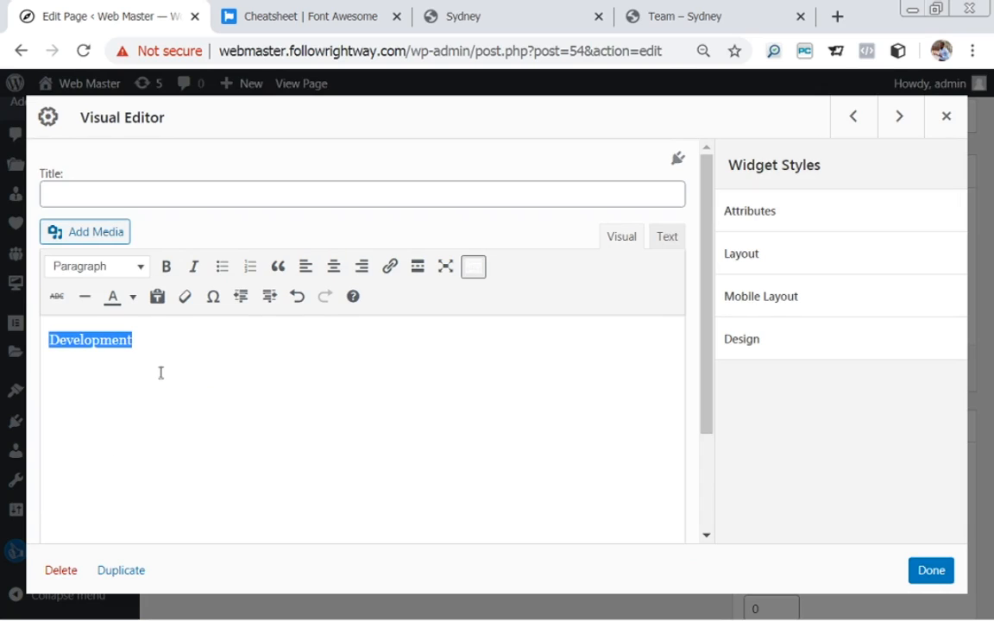
{"action": "left_click", "coordinate": [332, 266]}
{"action": "left_click", "coordinate": [309, 352]}
{"action": "key", "text": "Return"}
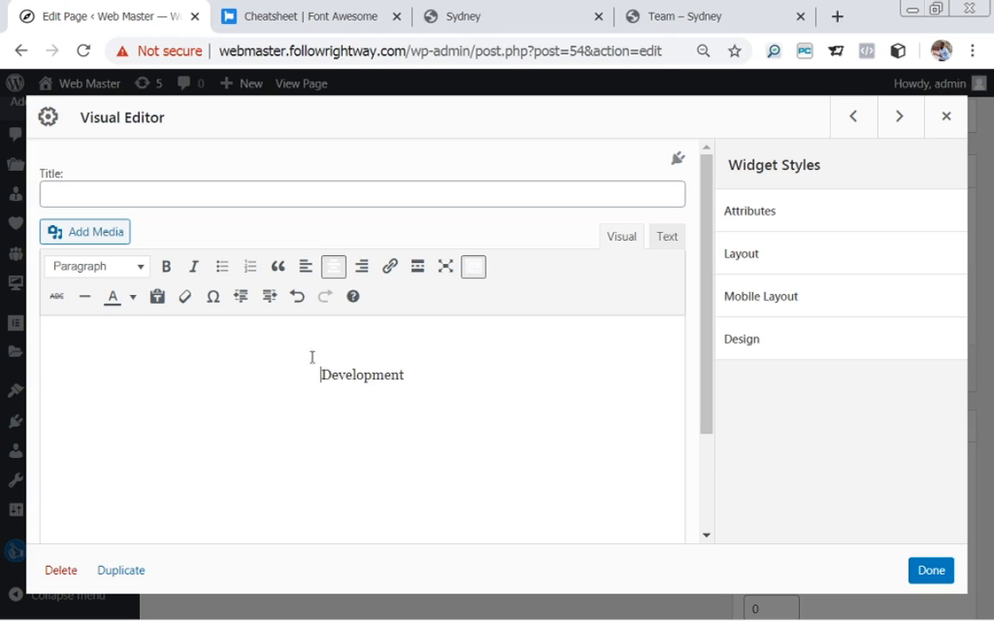
Make Development bold and black, and centre the empty line above it.
{"action": "left_click", "coordinate": [432, 348]}
{"action": "double_click", "coordinate": [429, 377]}
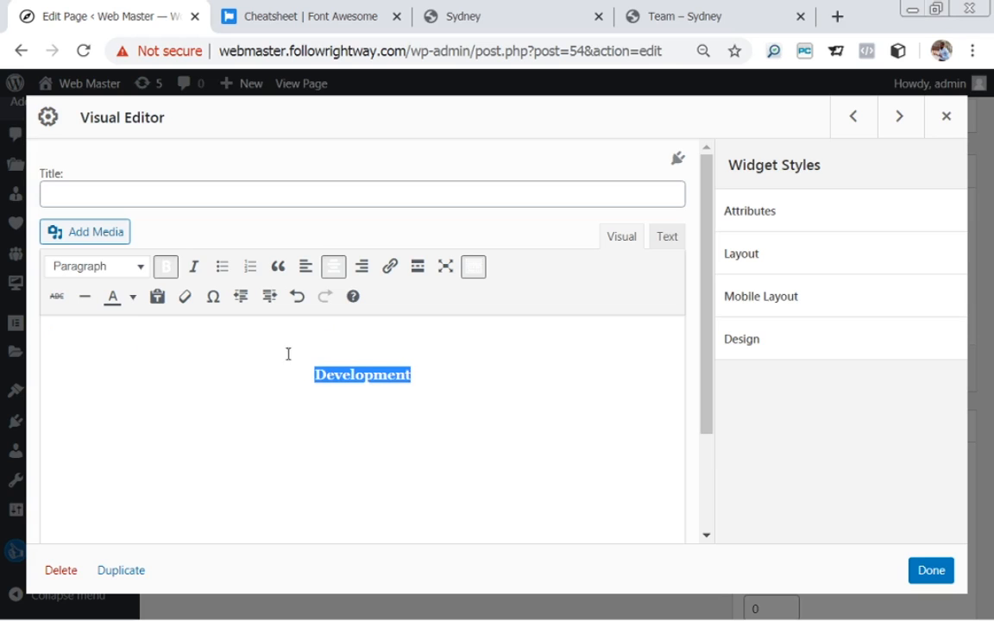
{"action": "left_click", "coordinate": [166, 267]}
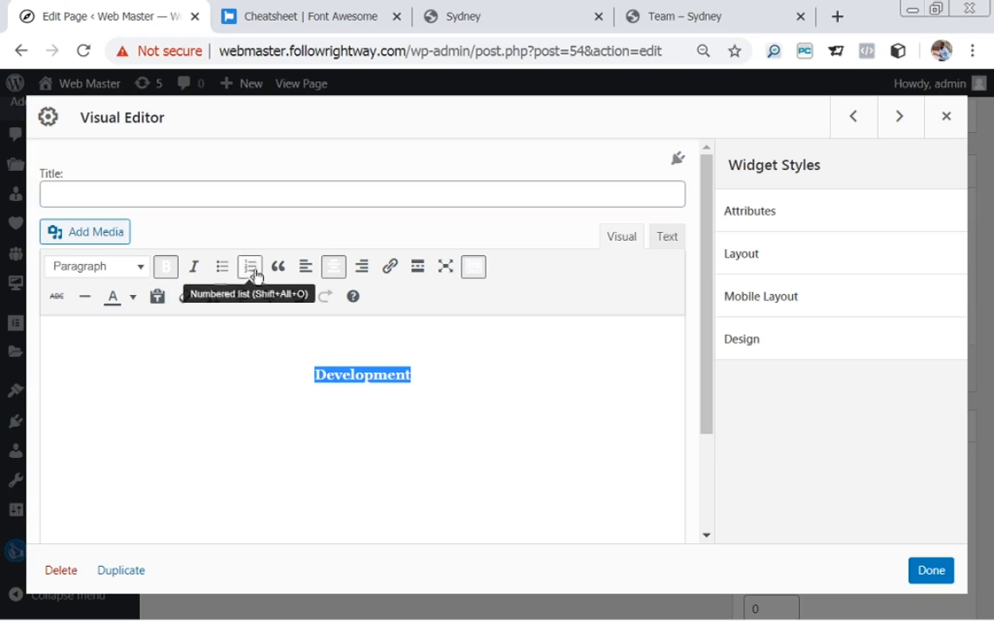
{"action": "left_click", "coordinate": [135, 303]}
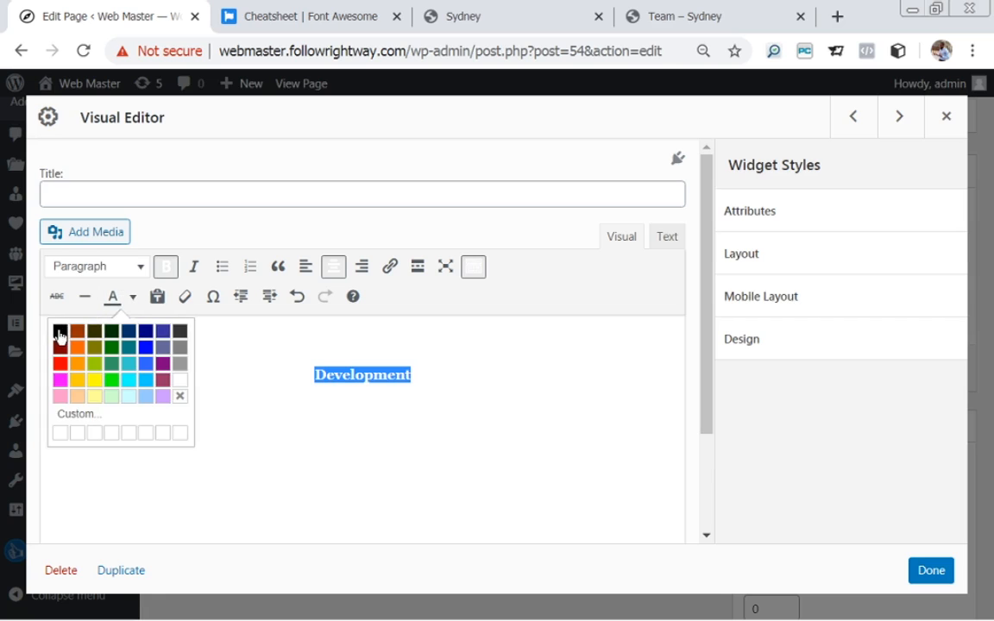
{"action": "left_click", "coordinate": [59, 332]}
{"action": "left_click", "coordinate": [313, 374]}
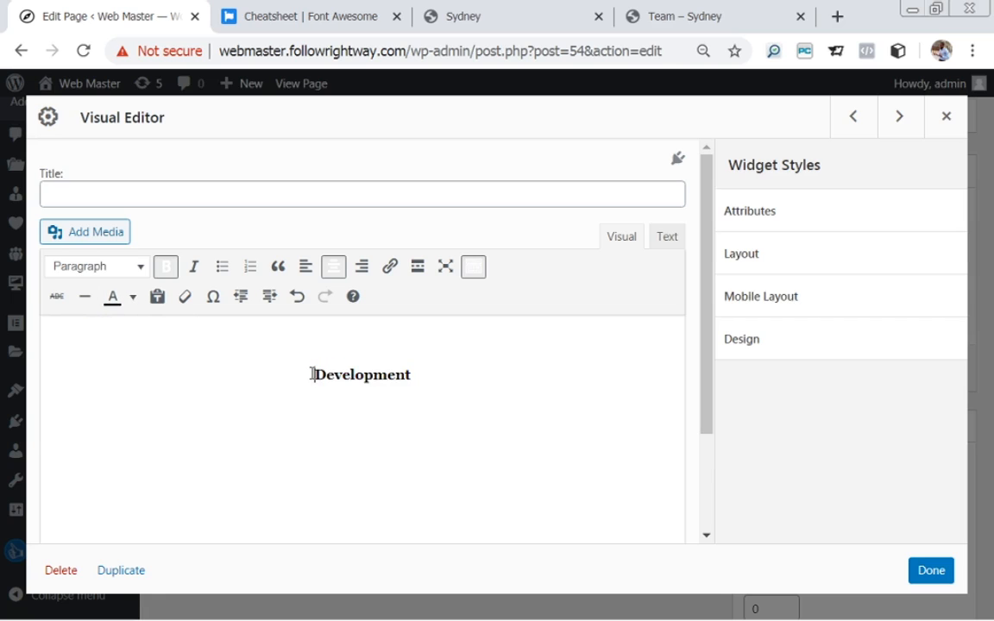
{"action": "left_click", "coordinate": [317, 340]}
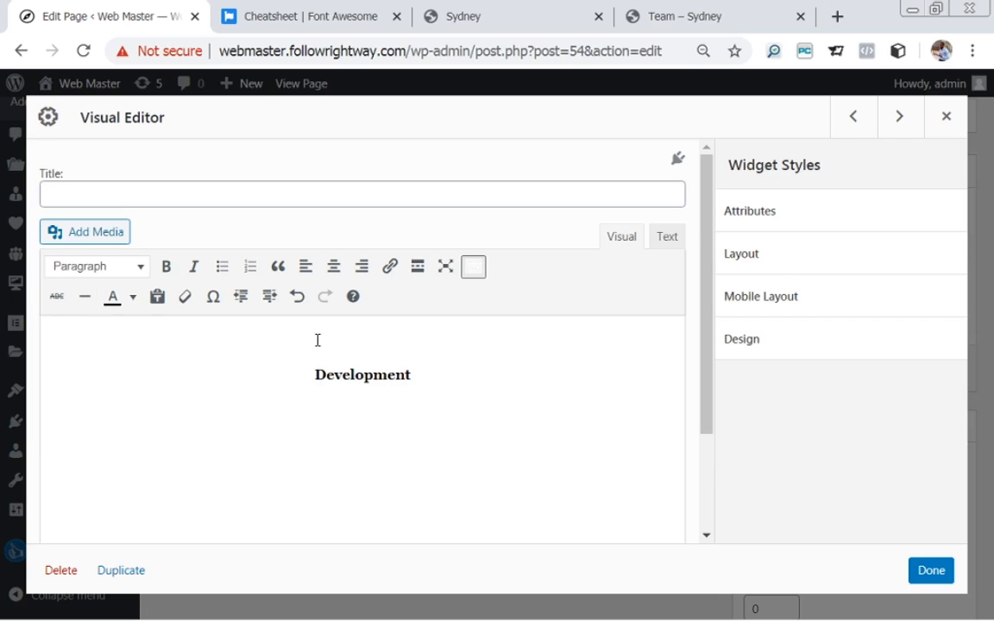
{"action": "left_click", "coordinate": [333, 267]}
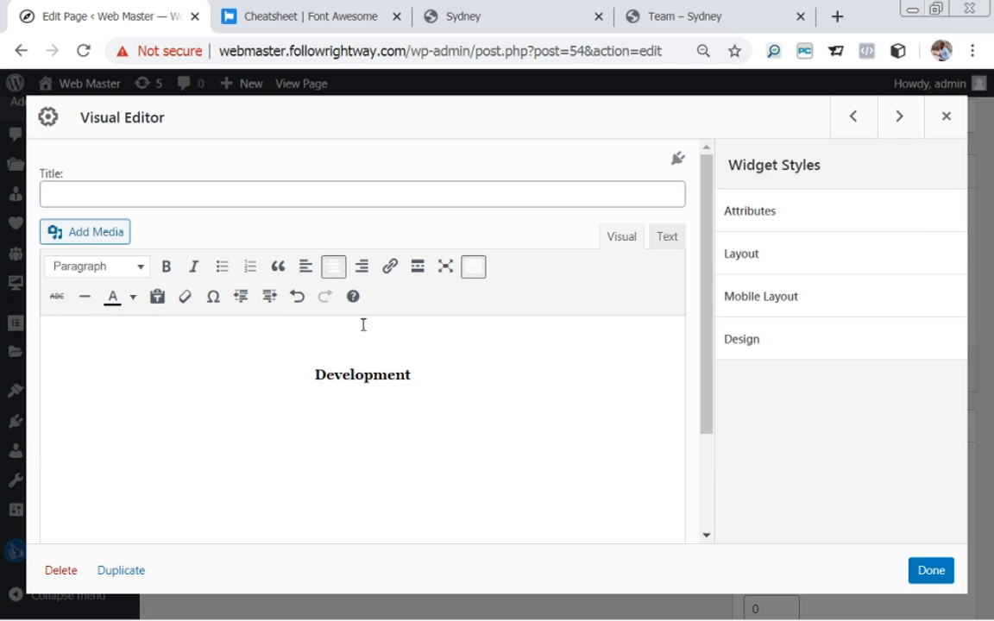
Insert the compass icon from the Media Library above Development.
{"action": "left_click", "coordinate": [105, 239]}
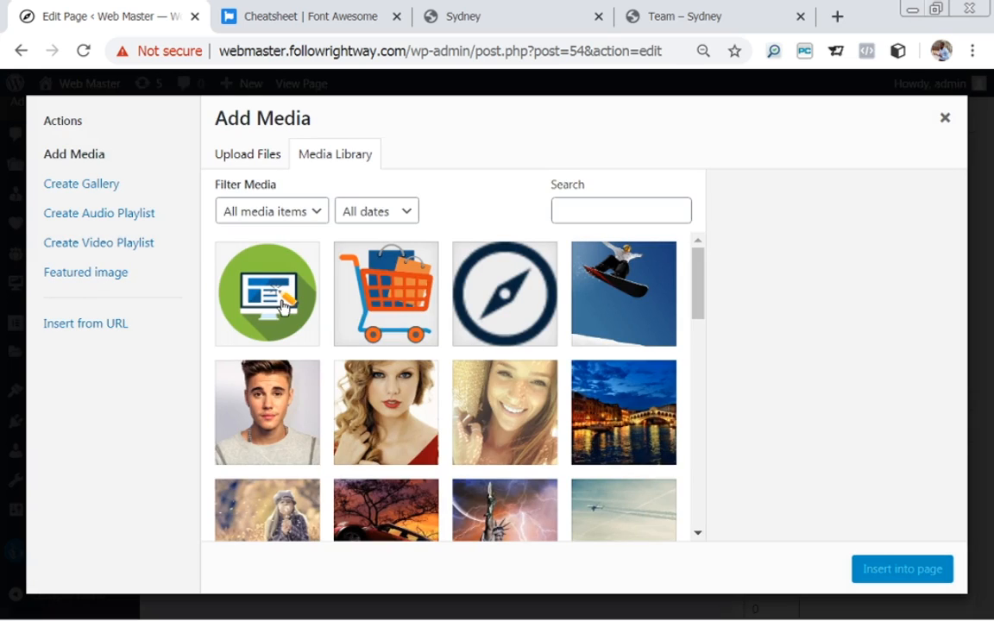
{"action": "left_click", "coordinate": [507, 303]}
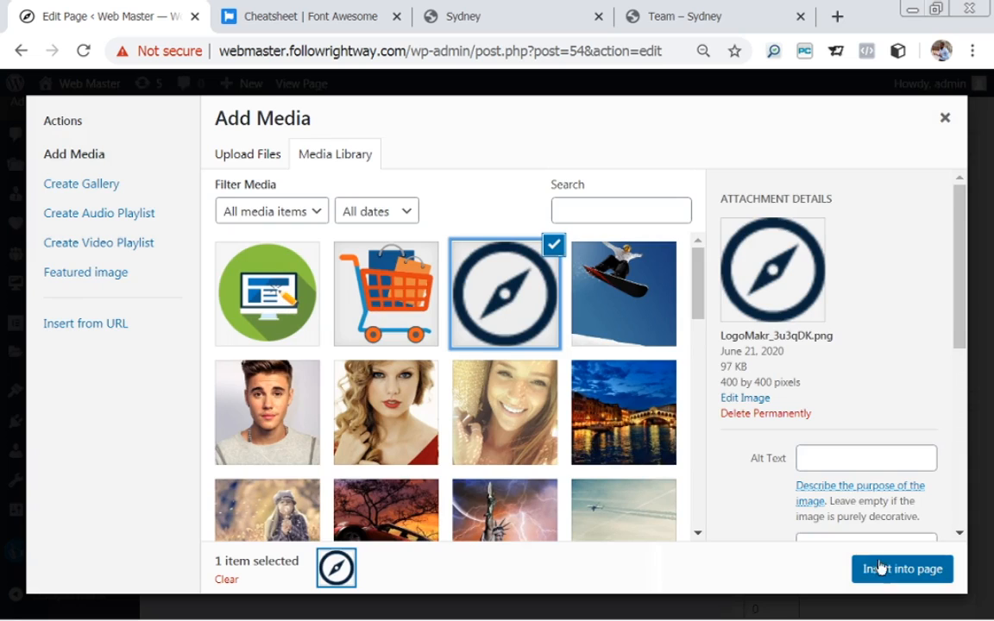
{"action": "left_click_drag", "start_coordinate": [960, 342], "coordinate": [973, 421]}
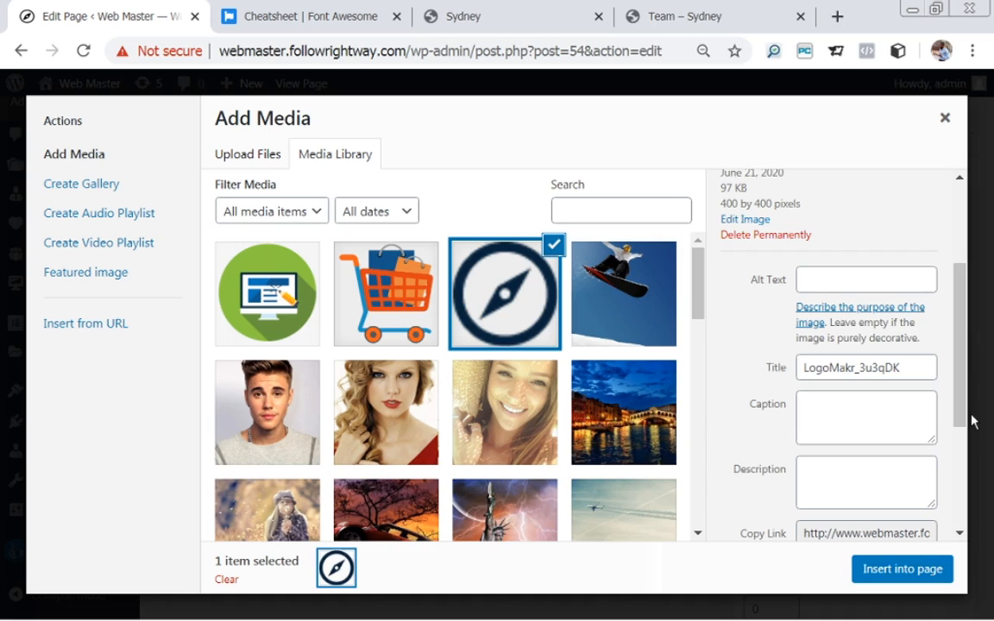
{"action": "left_click_drag", "start_coordinate": [968, 406], "coordinate": [968, 506]}
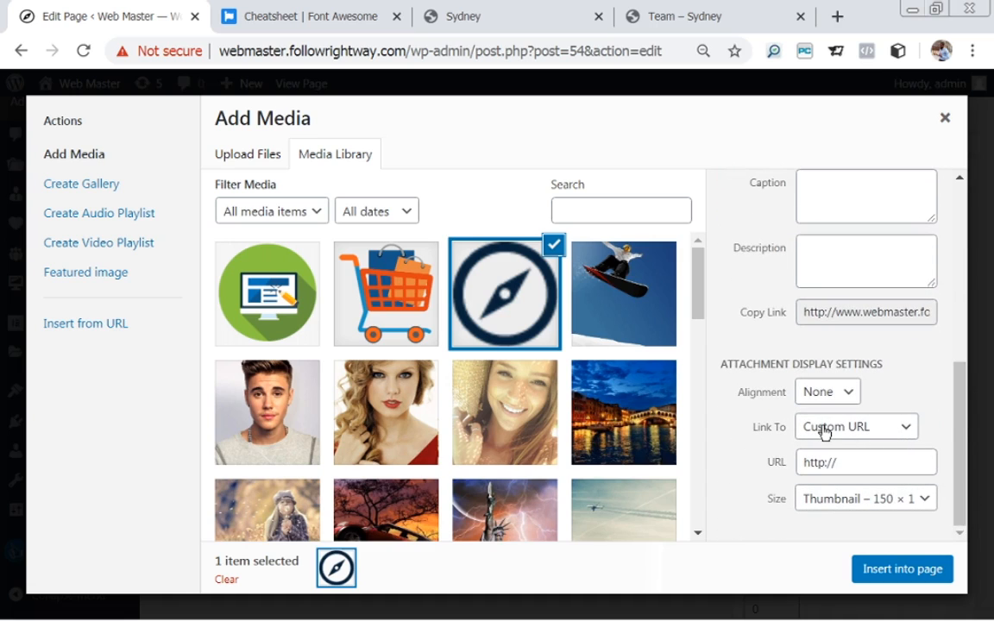
{"action": "left_click", "coordinate": [854, 464]}
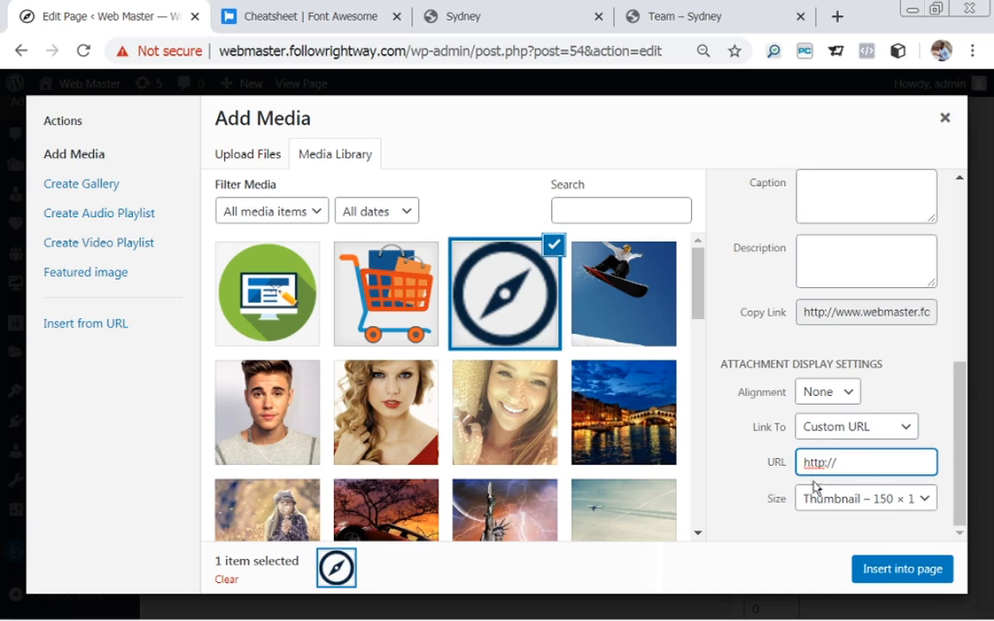
{"action": "left_click", "coordinate": [877, 570]}
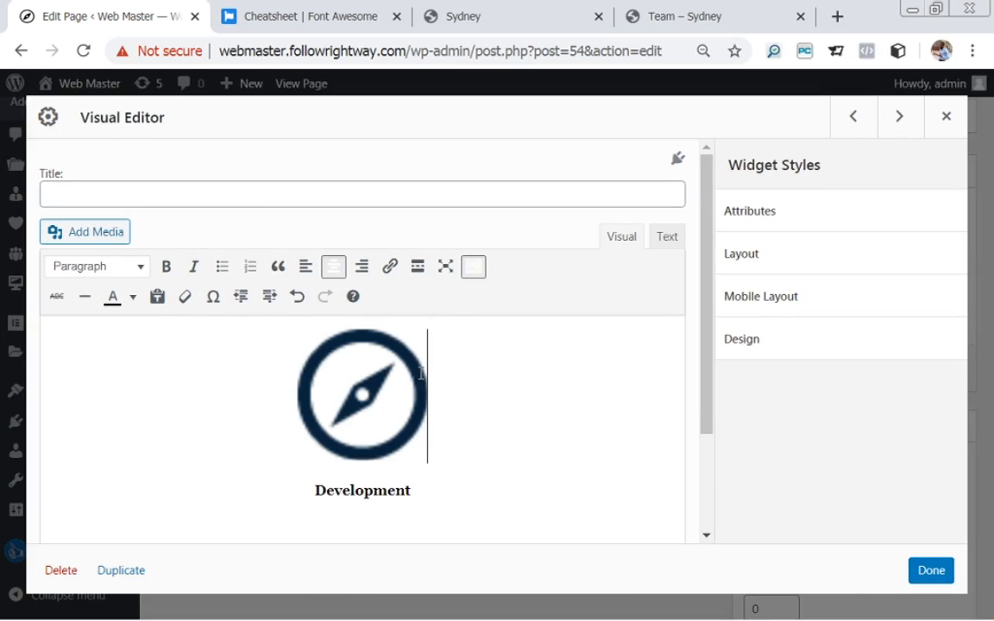
{"action": "left_click", "coordinate": [363, 390]}
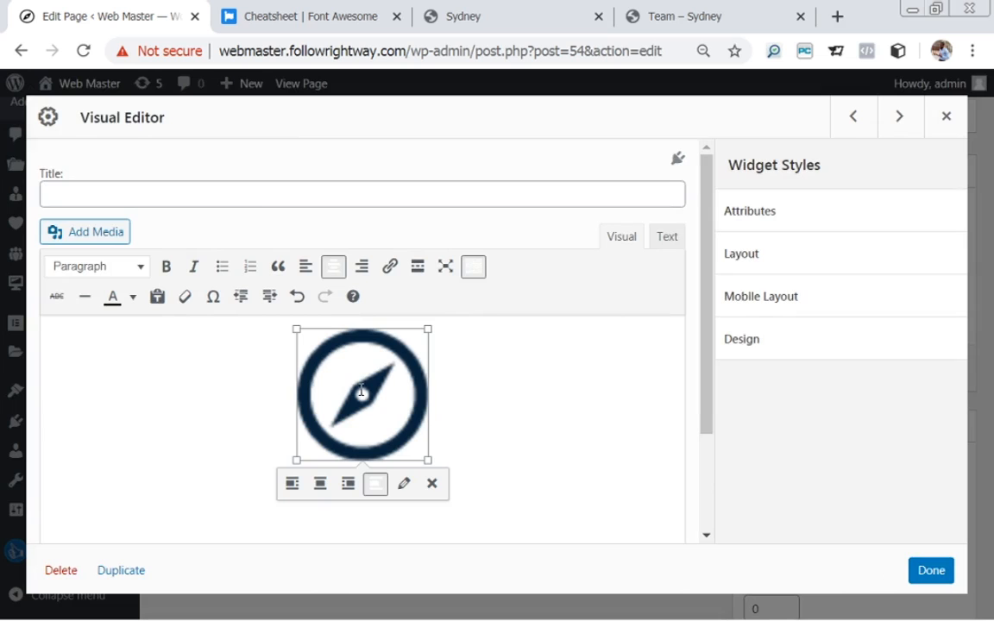
Resize the compass image to a custom 100 × 100 pixels with Link To set to None.
{"action": "left_click", "coordinate": [404, 485]}
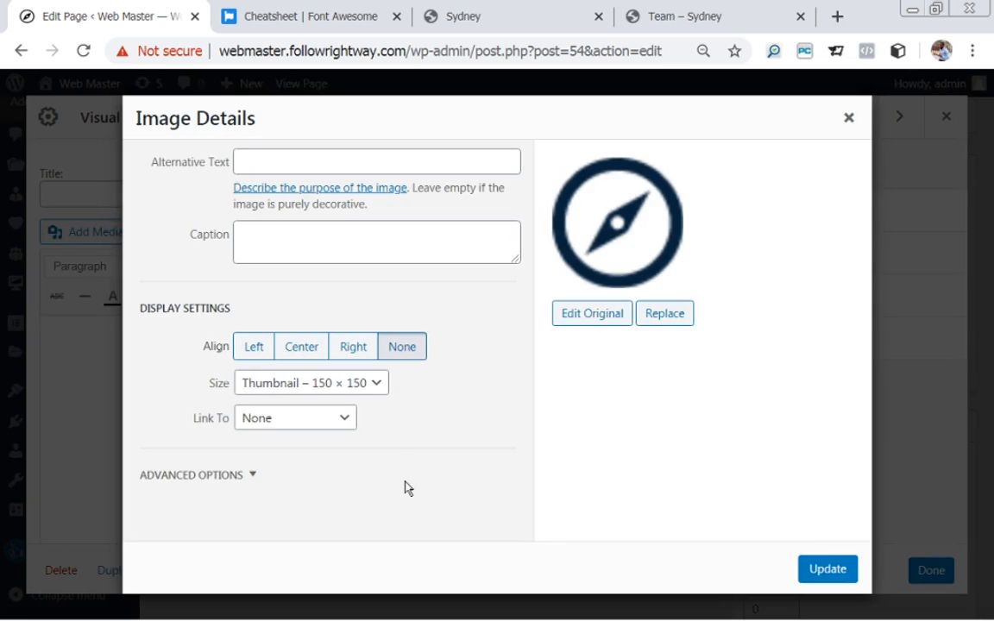
{"action": "left_click", "coordinate": [378, 387]}
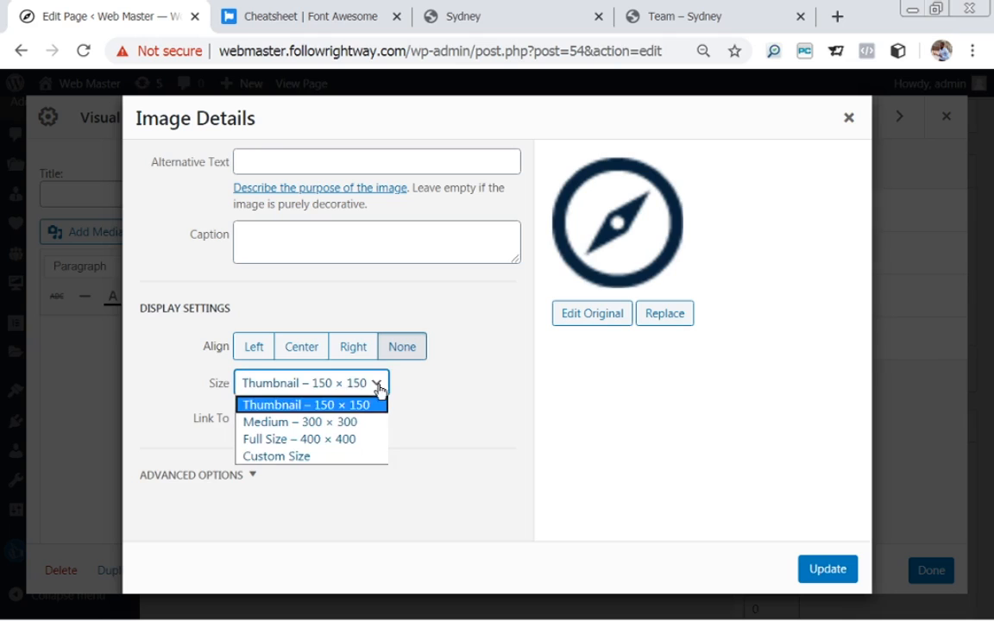
{"action": "left_click", "coordinate": [283, 459]}
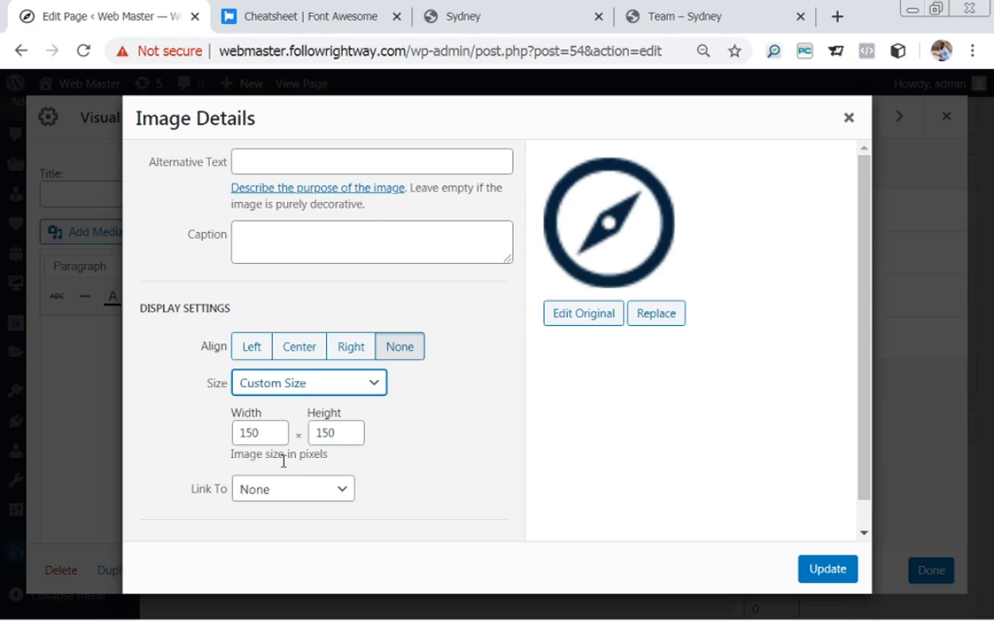
{"action": "left_click", "coordinate": [275, 439]}
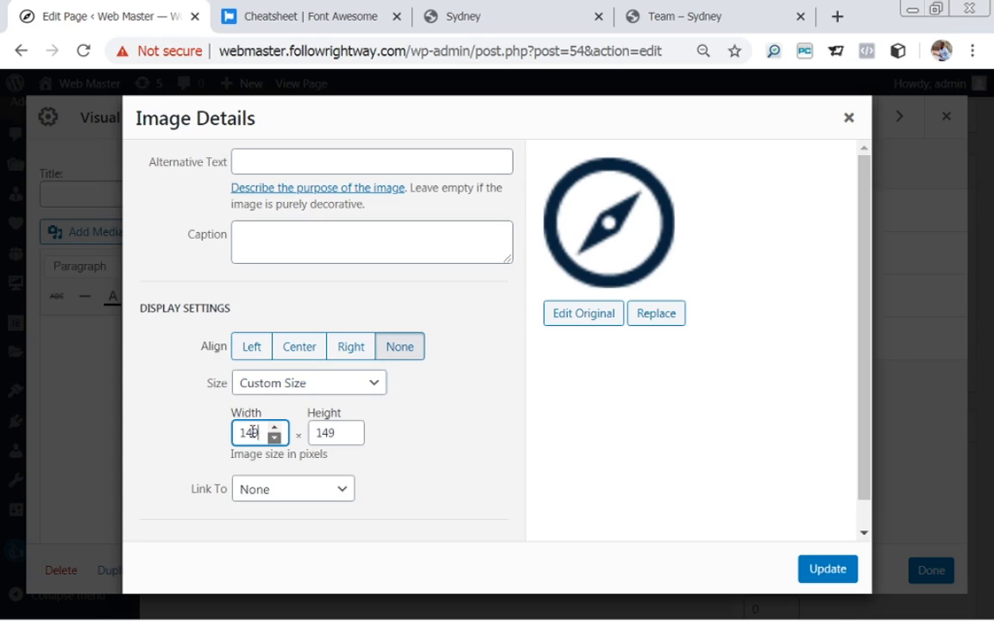
{"action": "left_click_drag", "start_coordinate": [262, 431], "coordinate": [233, 438]}
{"action": "type", "text": "100"}
{"action": "left_click", "coordinate": [337, 491]}
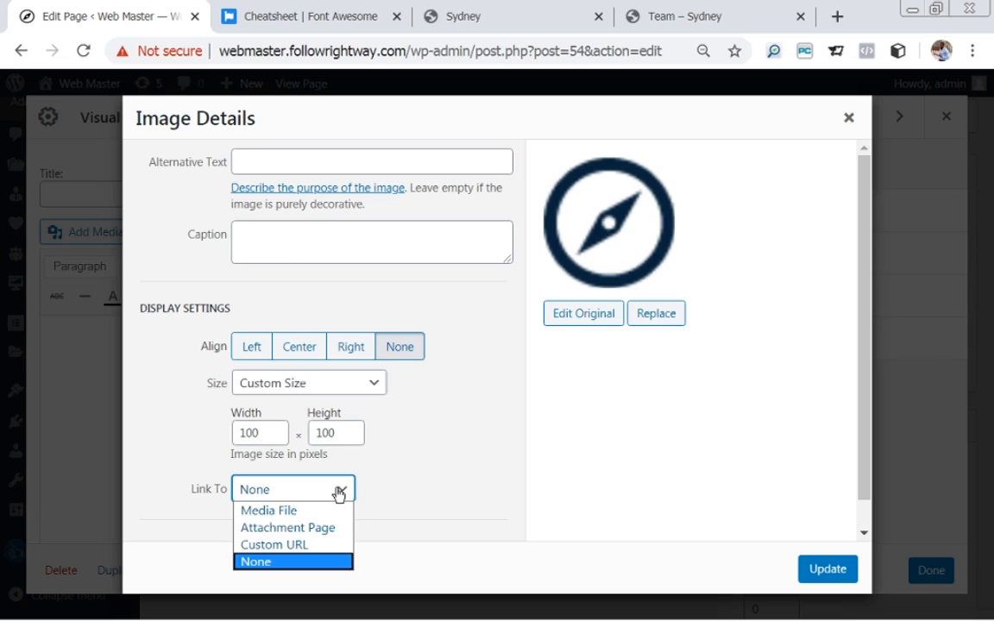
{"action": "left_click", "coordinate": [271, 563]}
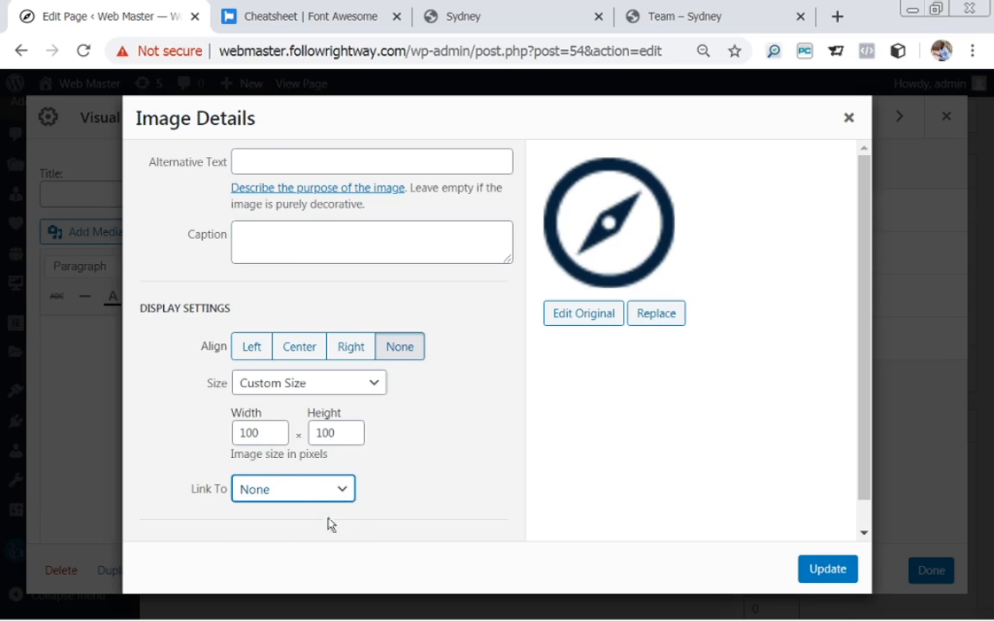
{"action": "scroll", "coordinate": [868, 387], "scroll_direction": "down", "scroll_amount": 2}
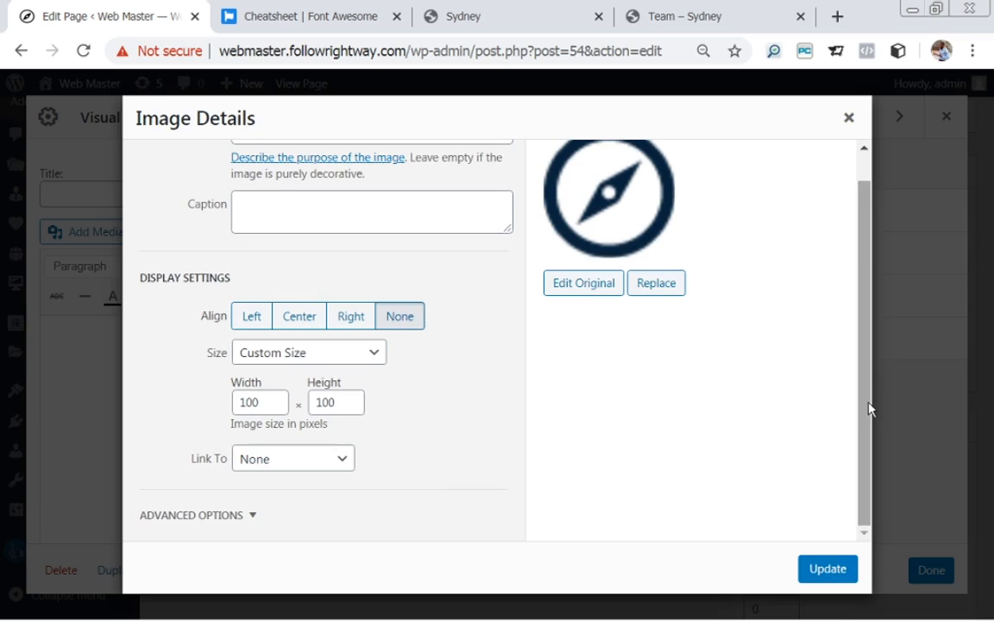
{"action": "left_click", "coordinate": [825, 569]}
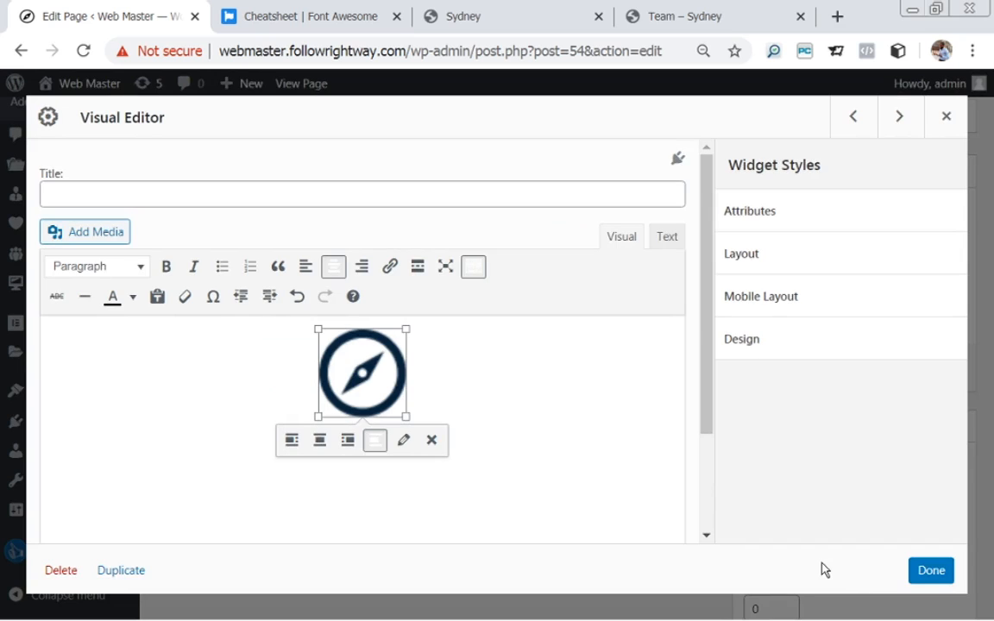
Paste the demo's Development description below the heading and centre it.
{"action": "left_click", "coordinate": [455, 375]}
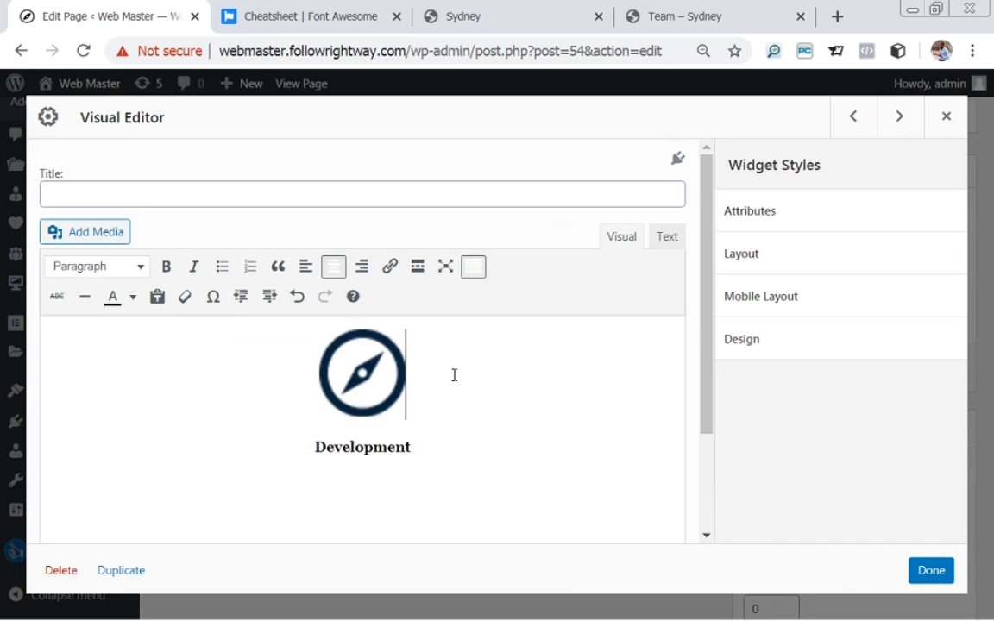
{"action": "left_click", "coordinate": [427, 455]}
{"action": "key", "text": "Down"}
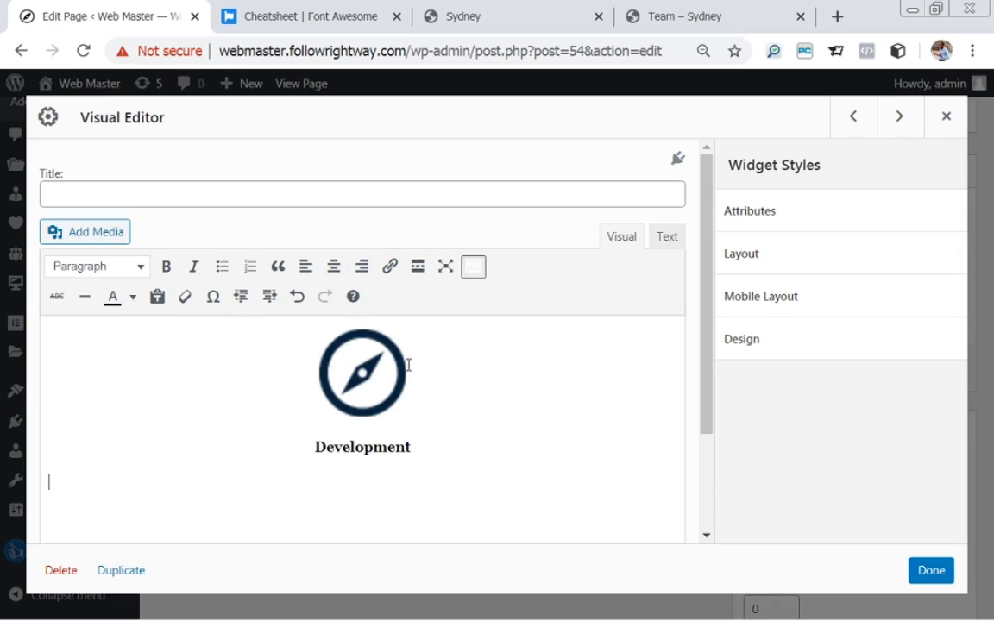
{"action": "left_click", "coordinate": [535, 11]}
{"action": "left_click_drag", "start_coordinate": [374, 485], "coordinate": [451, 563]}
{"action": "key", "text": "ctrl+c"}
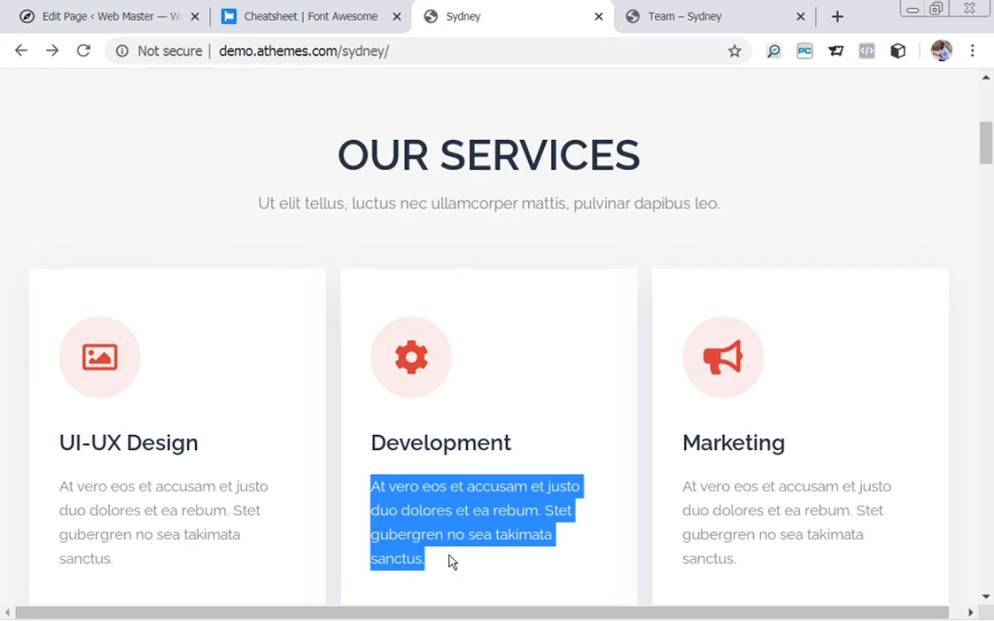
{"action": "left_click", "coordinate": [136, 26]}
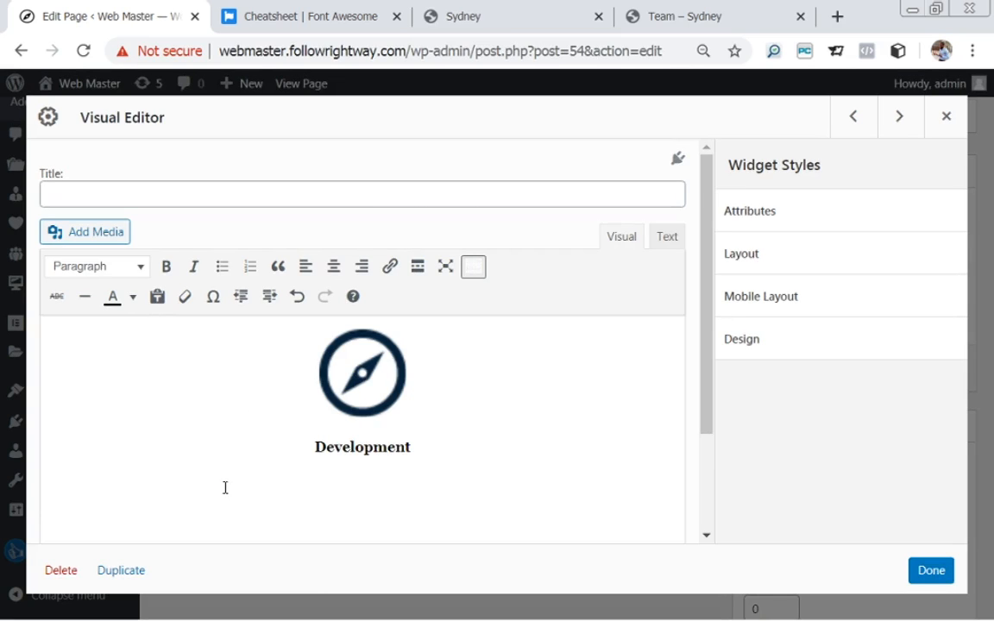
{"action": "key", "text": "ctrl+v"}
{"action": "left_click_drag", "start_coordinate": [45, 482], "coordinate": [711, 490]}
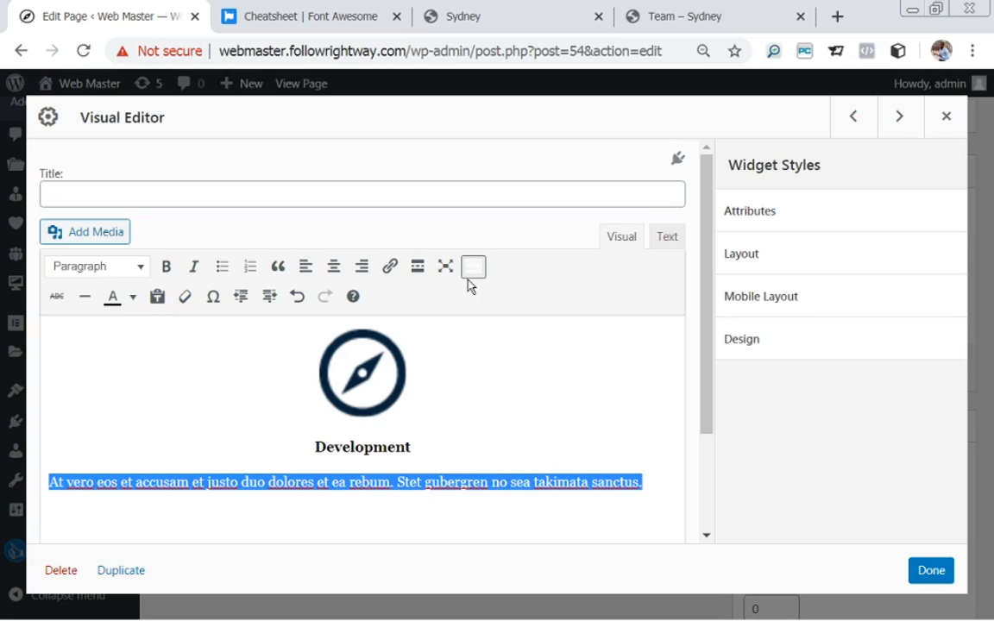
{"action": "left_click", "coordinate": [333, 267]}
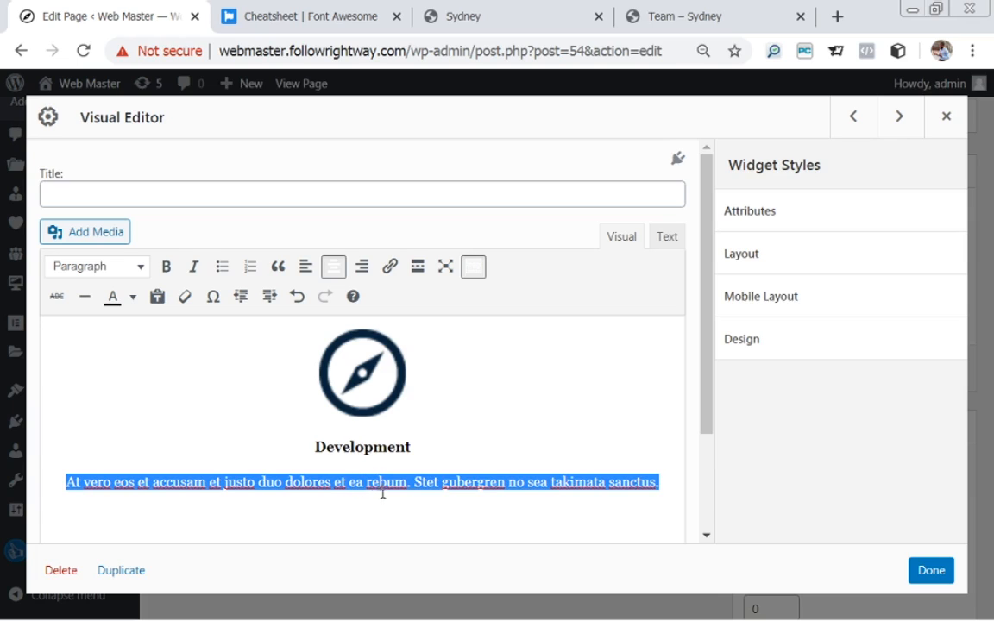
Cancel the link dialog without linking and close the Development widget with Done.
{"action": "left_click", "coordinate": [390, 270]}
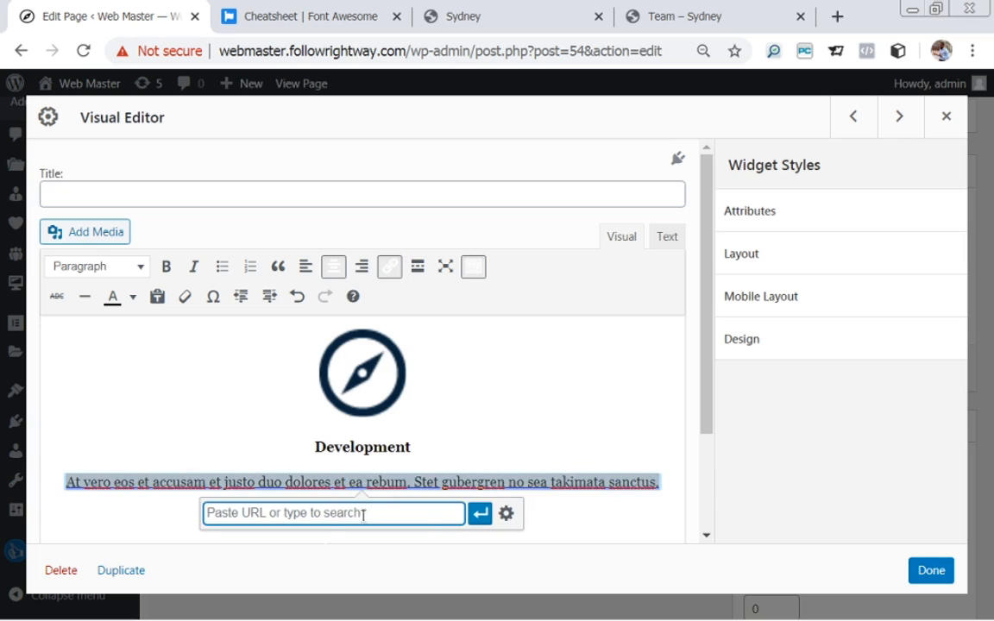
{"action": "left_click", "coordinate": [507, 515]}
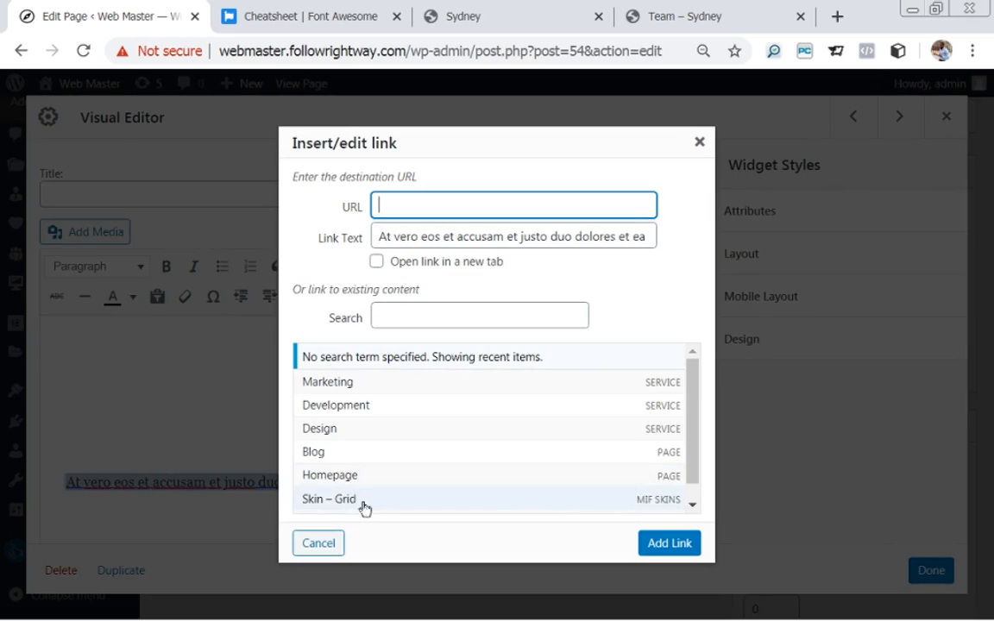
{"action": "left_click", "coordinate": [328, 543]}
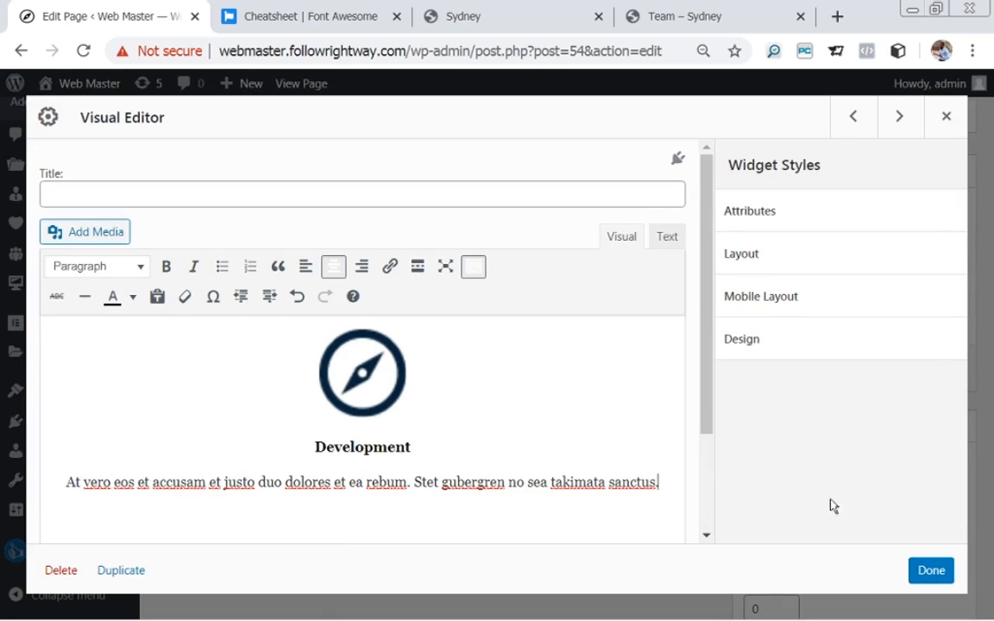
{"action": "left_click", "coordinate": [930, 572]}
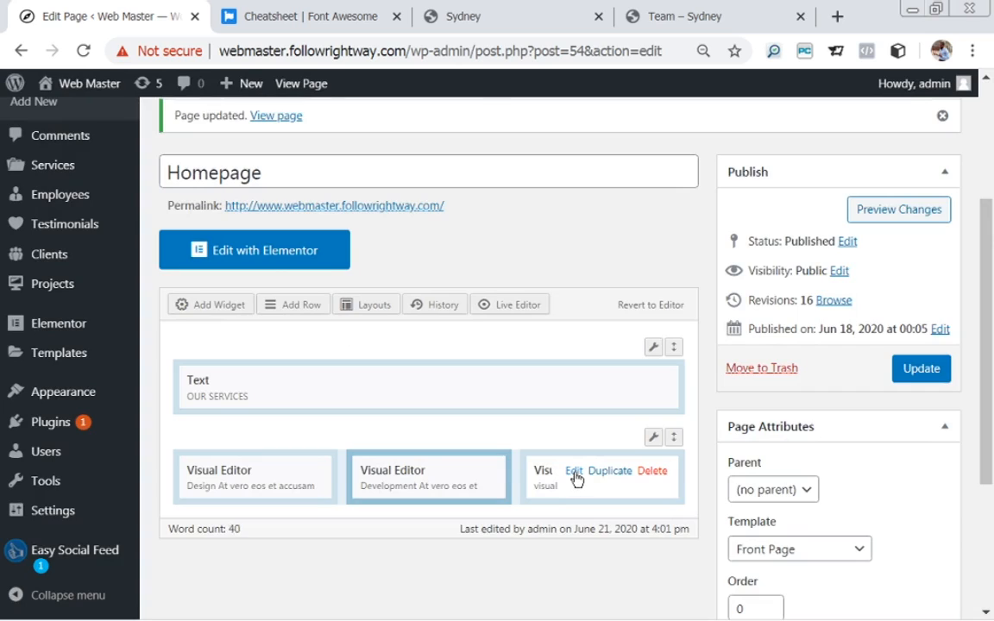
Paste 'Marketing' from the demo into the third widget and centre it.
{"action": "left_click", "coordinate": [574, 472]}
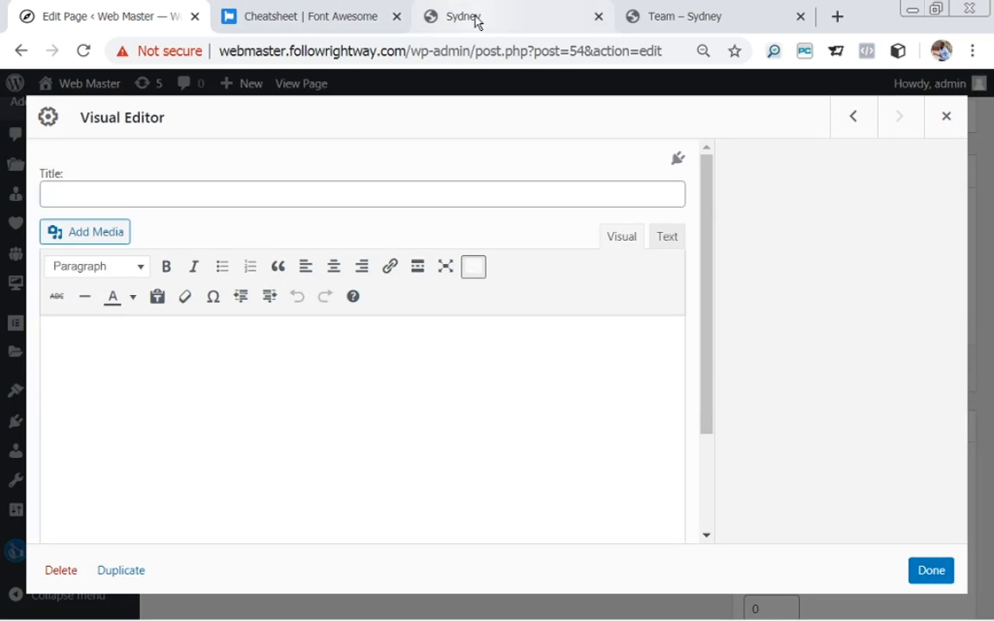
{"action": "left_click", "coordinate": [477, 21]}
{"action": "left_click_drag", "start_coordinate": [621, 399], "coordinate": [829, 423]}
{"action": "key", "text": "ctrl+c"}
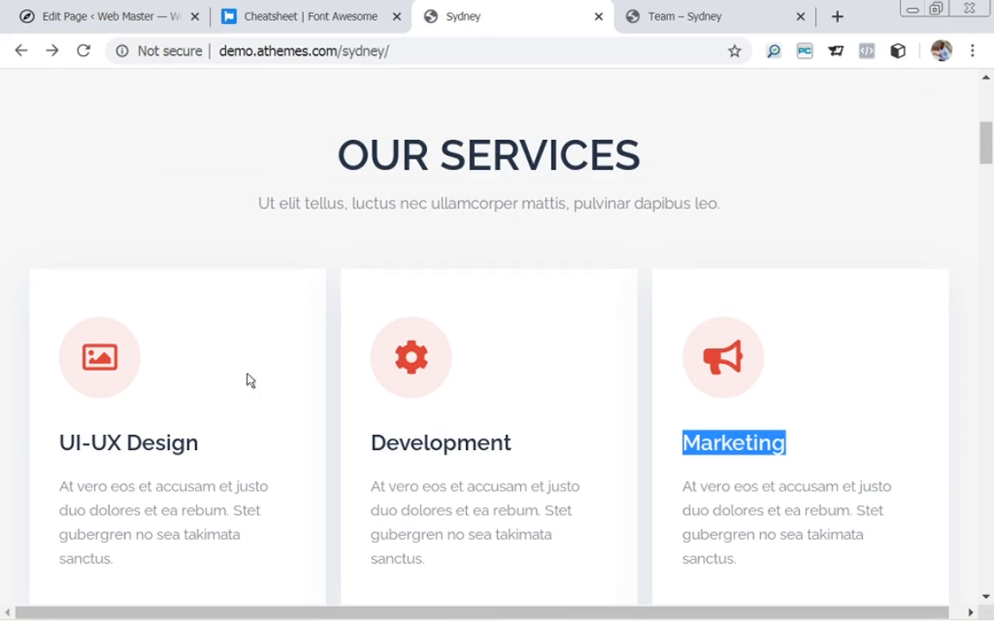
{"action": "left_click", "coordinate": [93, 15]}
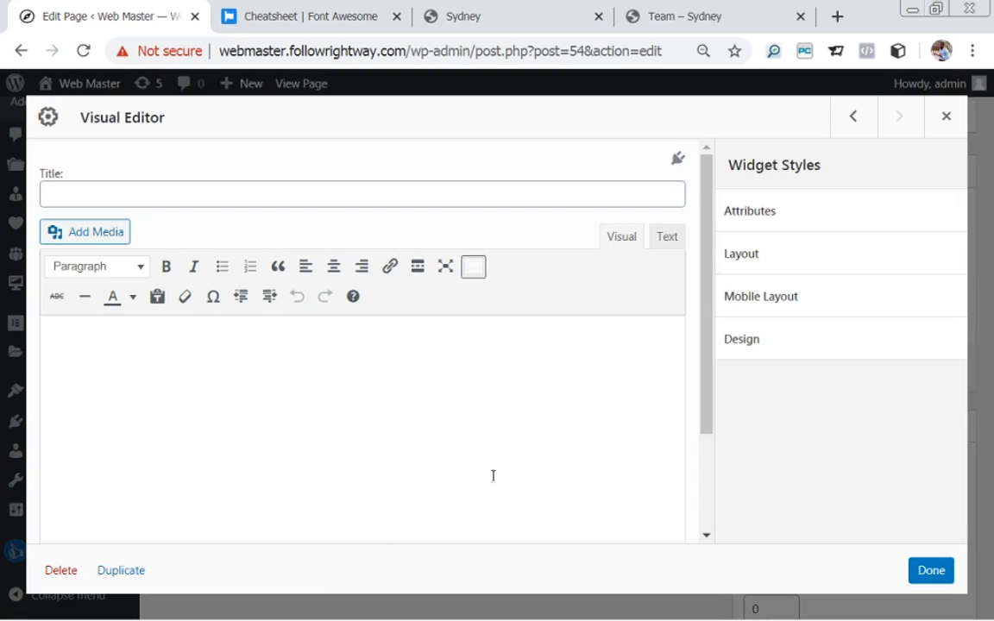
{"action": "key", "text": "ctrl+v"}
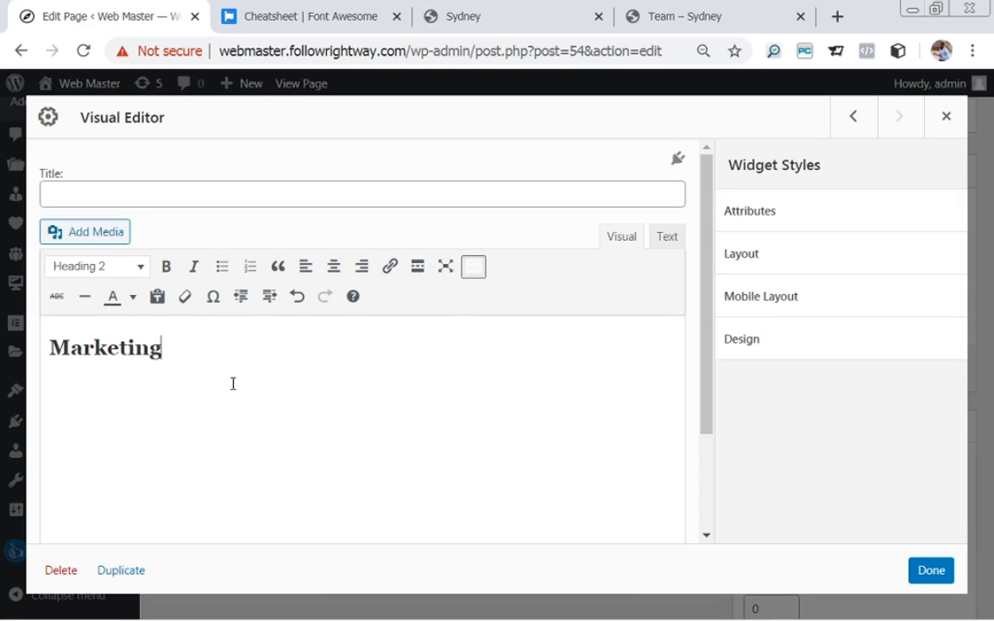
{"action": "key", "text": "ctrl+a"}
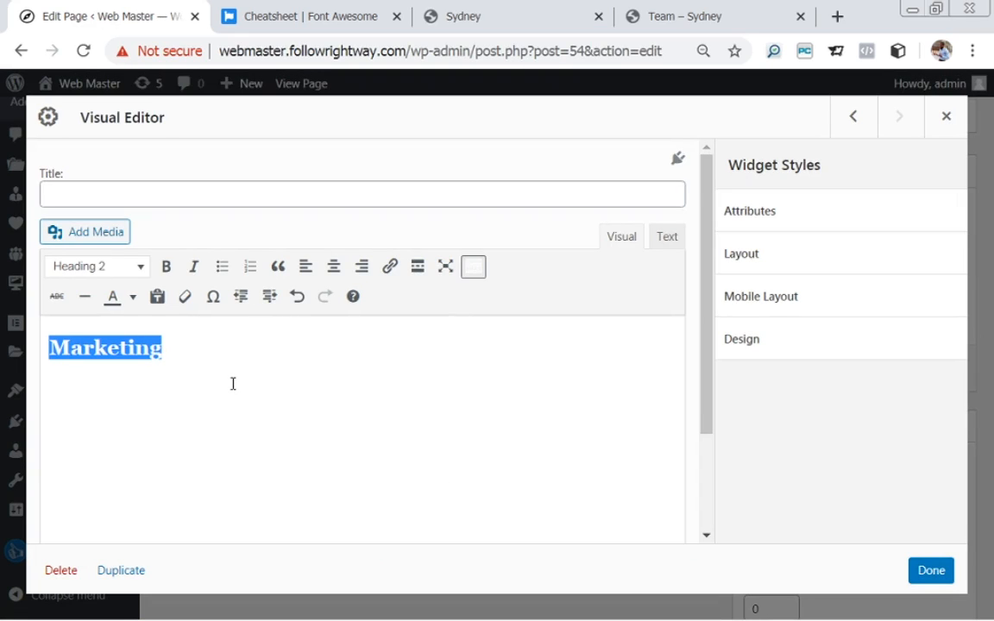
{"action": "left_click", "coordinate": [333, 267]}
Make Marketing a bold, black paragraph with an empty line above it.
{"action": "left_click", "coordinate": [139, 271]}
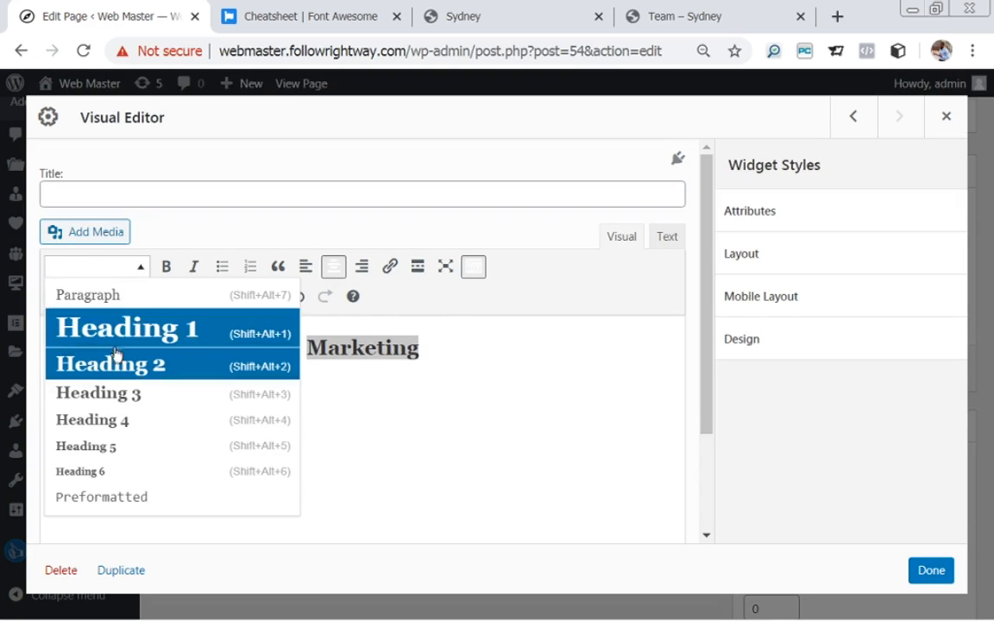
{"action": "left_click", "coordinate": [121, 371]}
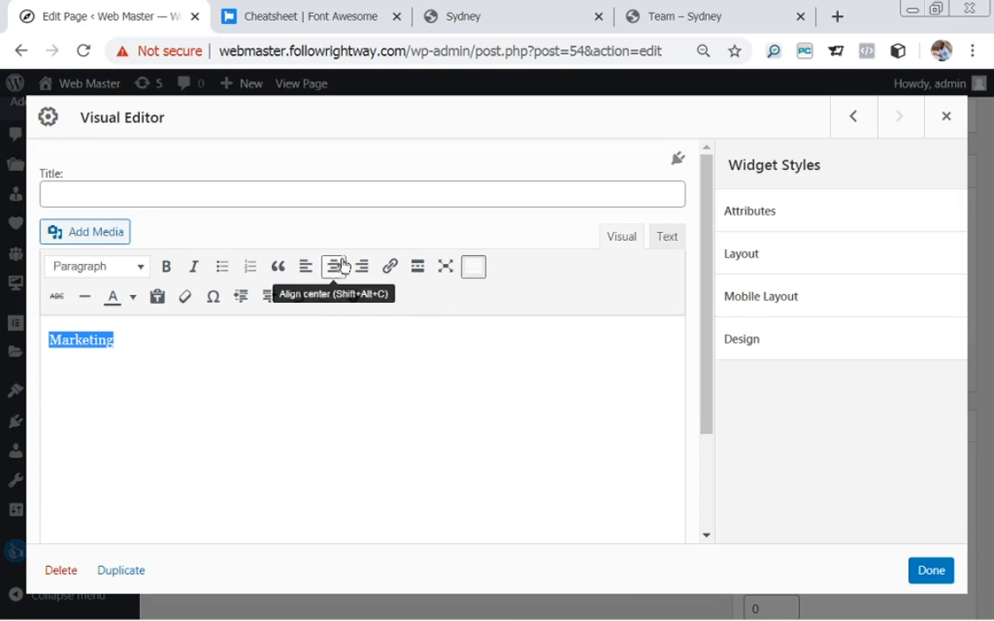
{"action": "left_click", "coordinate": [165, 269]}
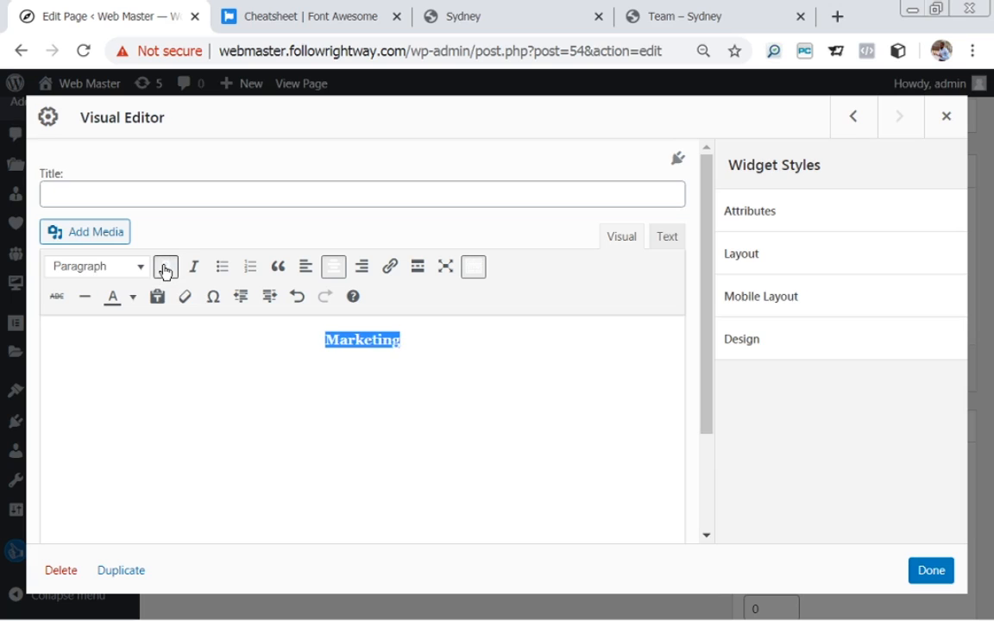
{"action": "left_click", "coordinate": [132, 297]}
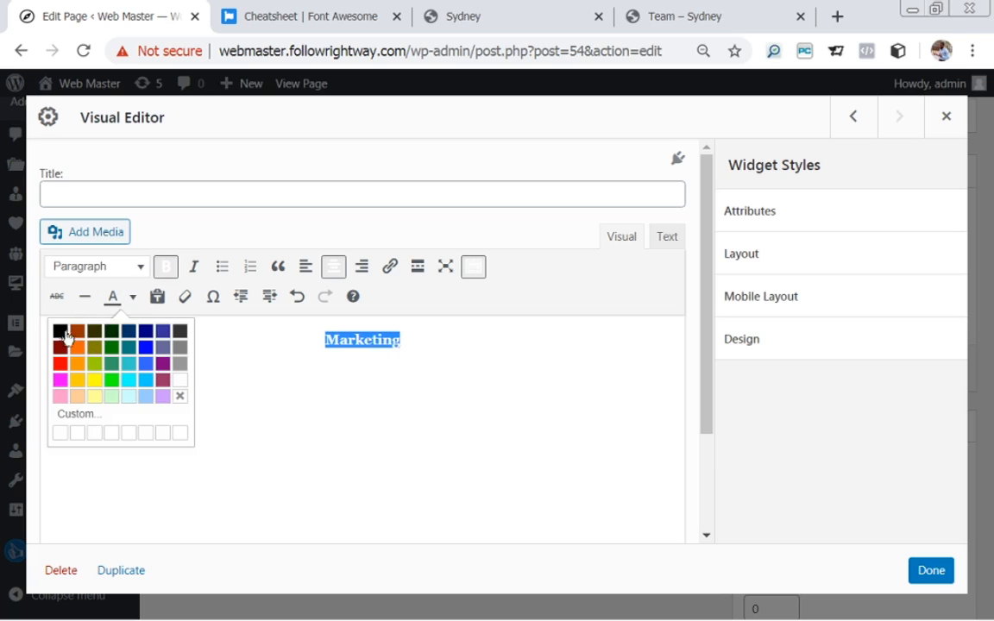
{"action": "left_click", "coordinate": [60, 332]}
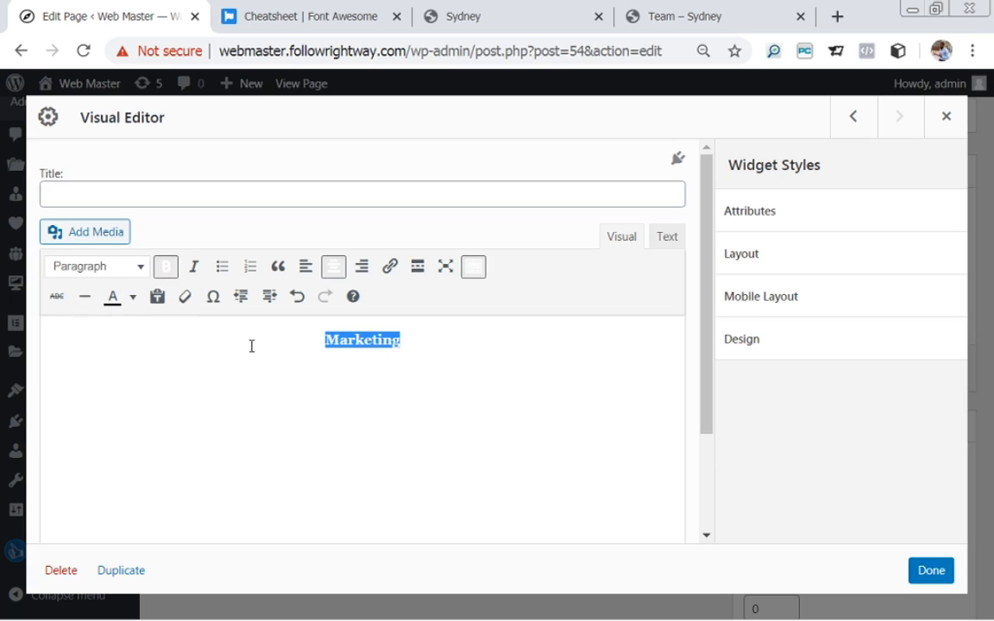
{"action": "left_click", "coordinate": [326, 337]}
{"action": "key", "text": "Return"}
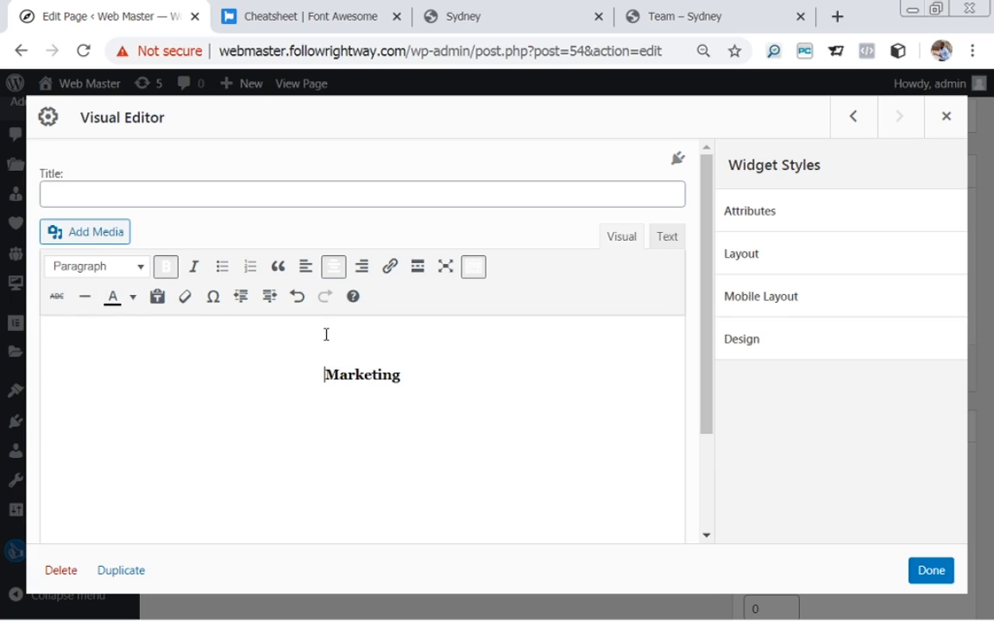
{"action": "key", "text": "Up"}
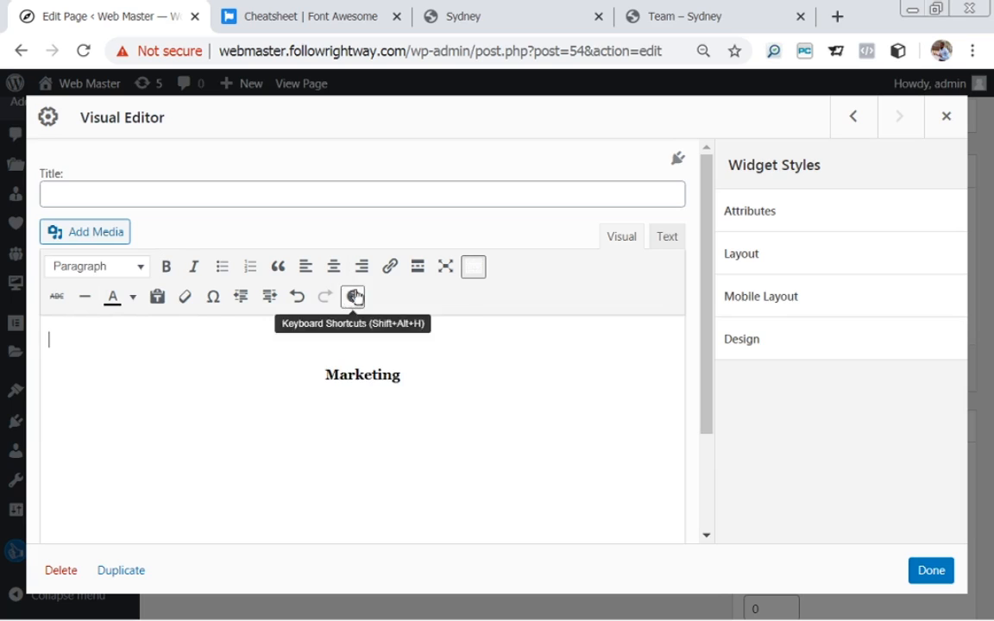
Centre the empty line and insert the shopping-cart image above Marketing.
{"action": "left_click", "coordinate": [333, 266]}
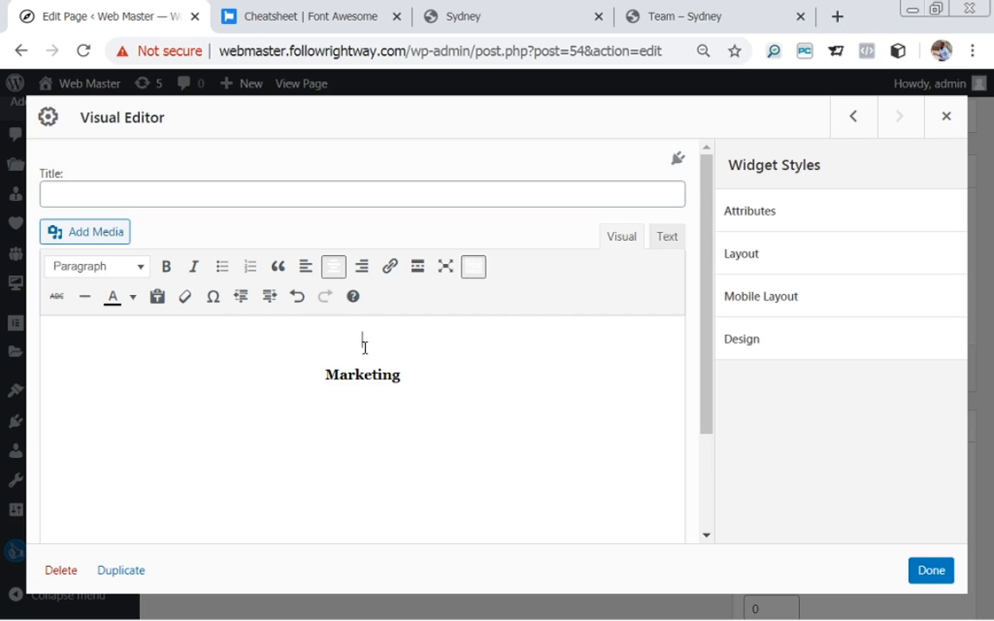
{"action": "left_click", "coordinate": [107, 238]}
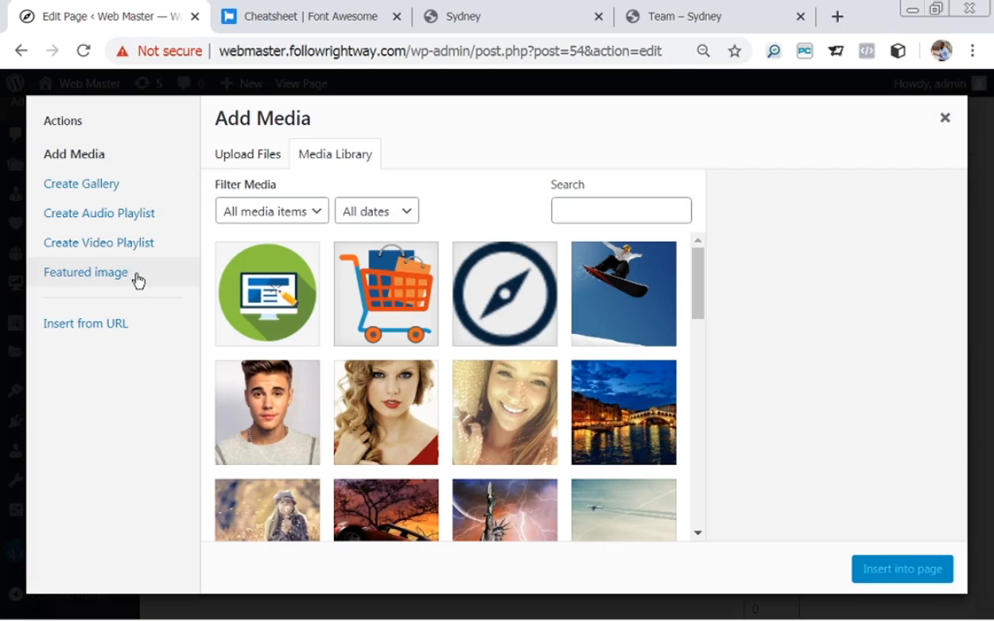
{"action": "left_click", "coordinate": [386, 295]}
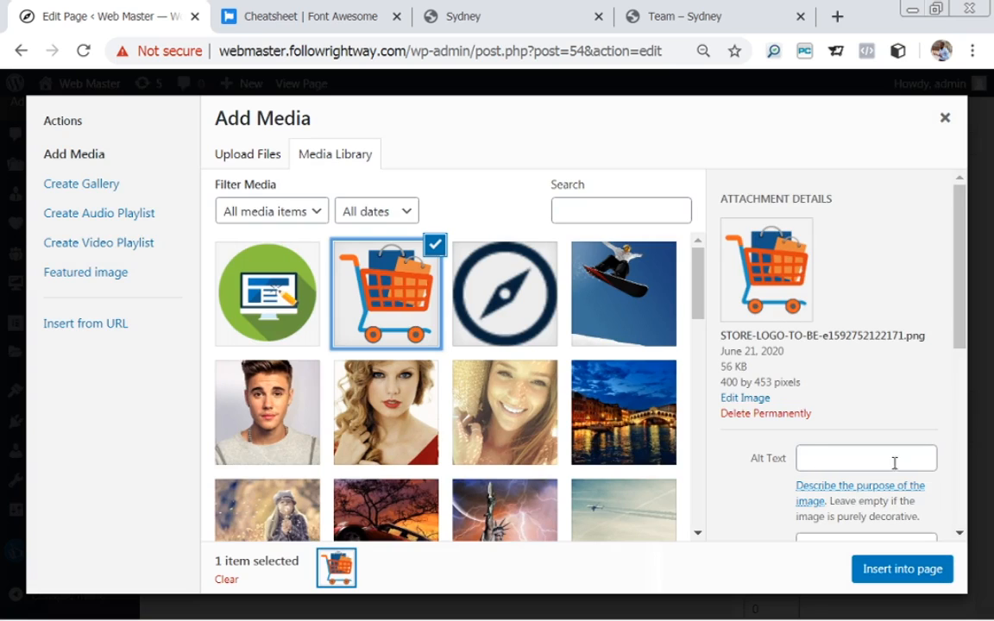
{"action": "left_click", "coordinate": [902, 570]}
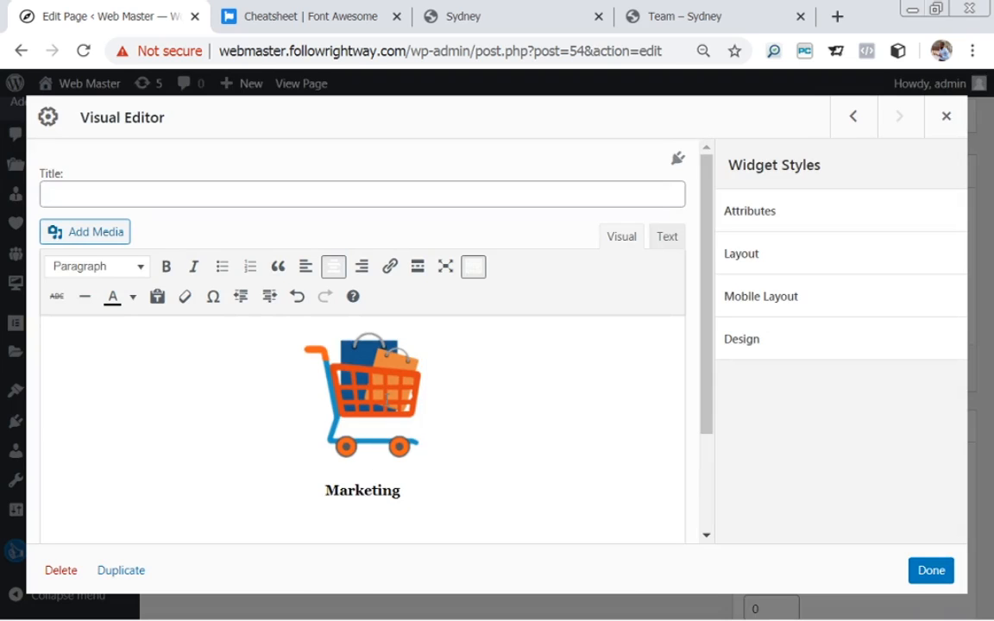
{"action": "left_click", "coordinate": [386, 400]}
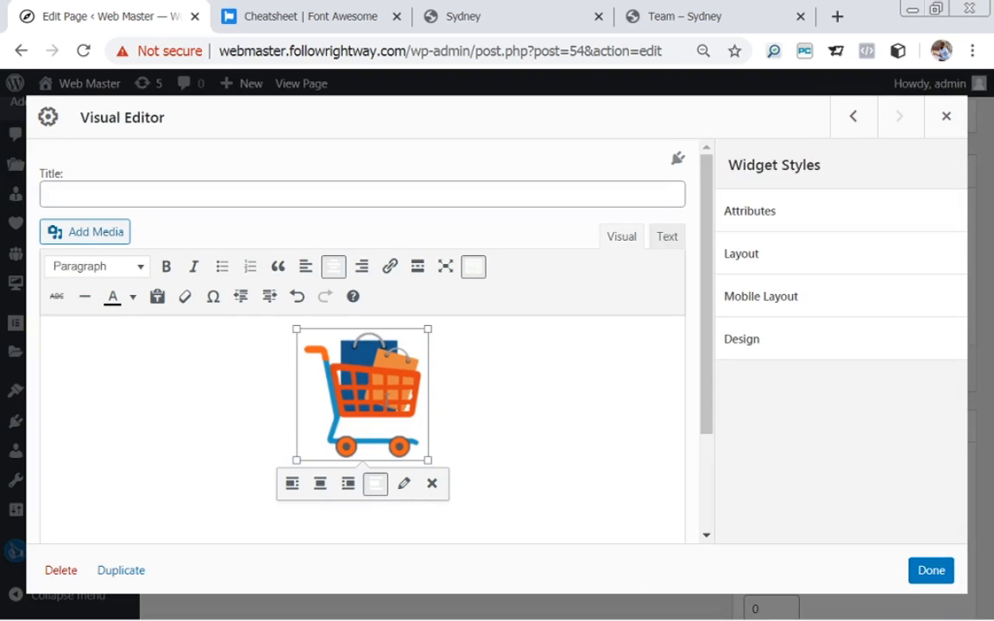
Resize the cart image to a custom width of 100, giving 100 × 113 pixels.
{"action": "left_click", "coordinate": [403, 484]}
{"action": "left_click", "coordinate": [371, 383]}
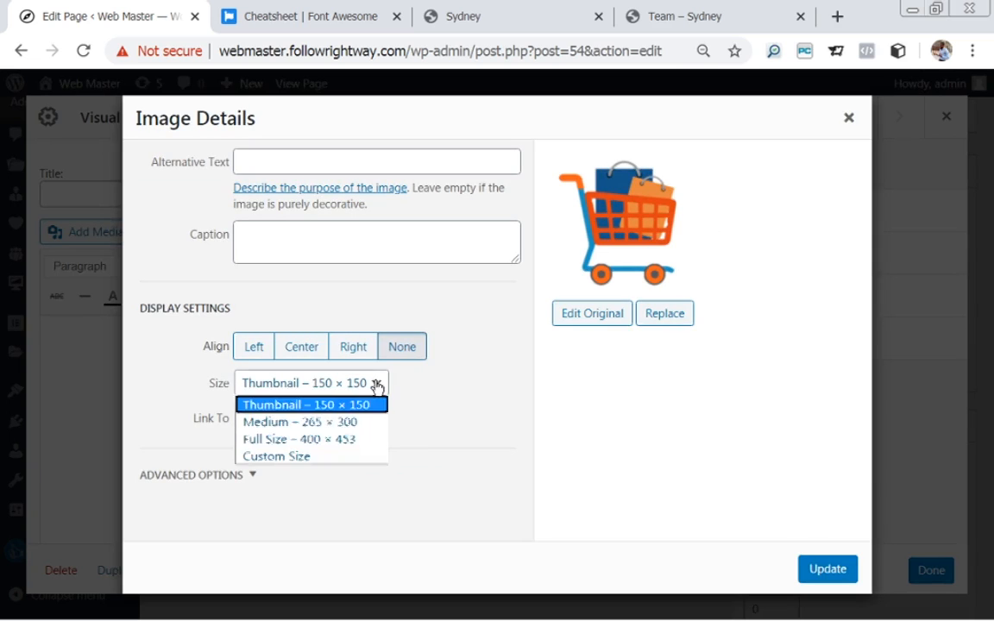
{"action": "left_click", "coordinate": [285, 457]}
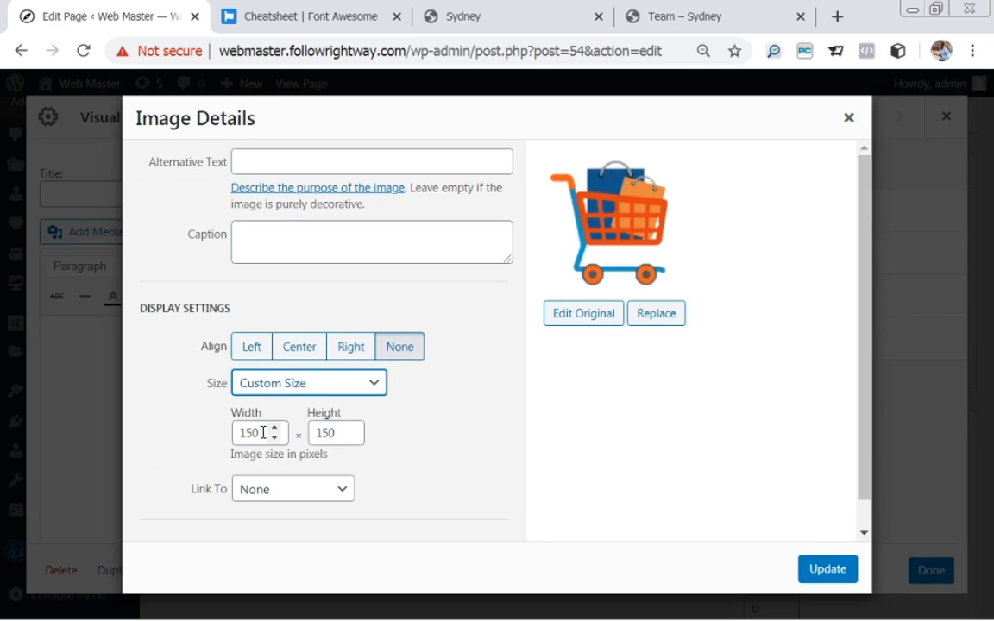
{"action": "left_click_drag", "start_coordinate": [263, 433], "coordinate": [235, 433]}
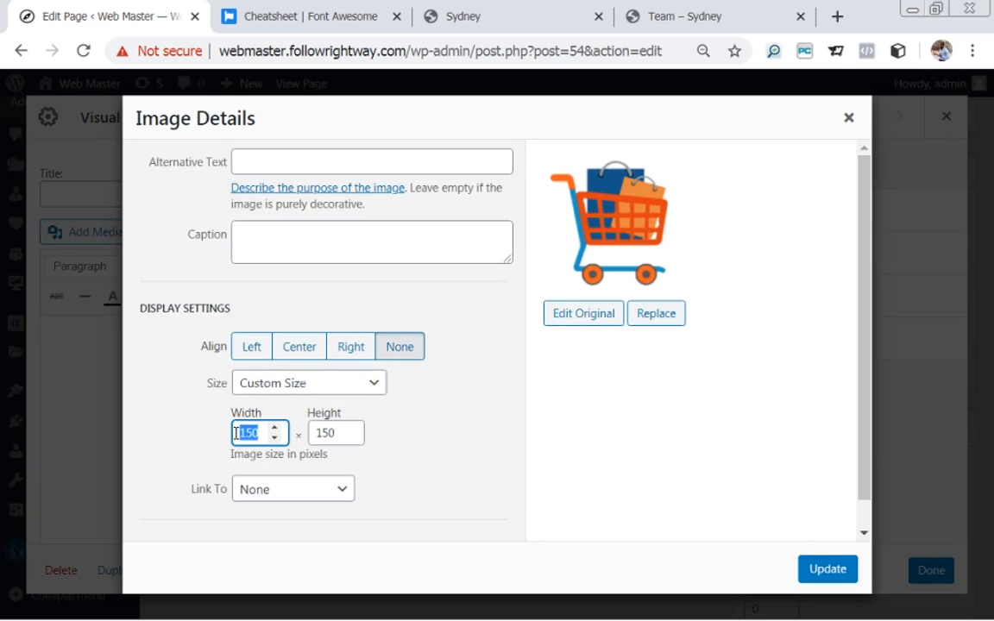
{"action": "type", "text": "100"}
{"action": "scroll", "coordinate": [866, 369], "scroll_direction": "down", "scroll_amount": 1}
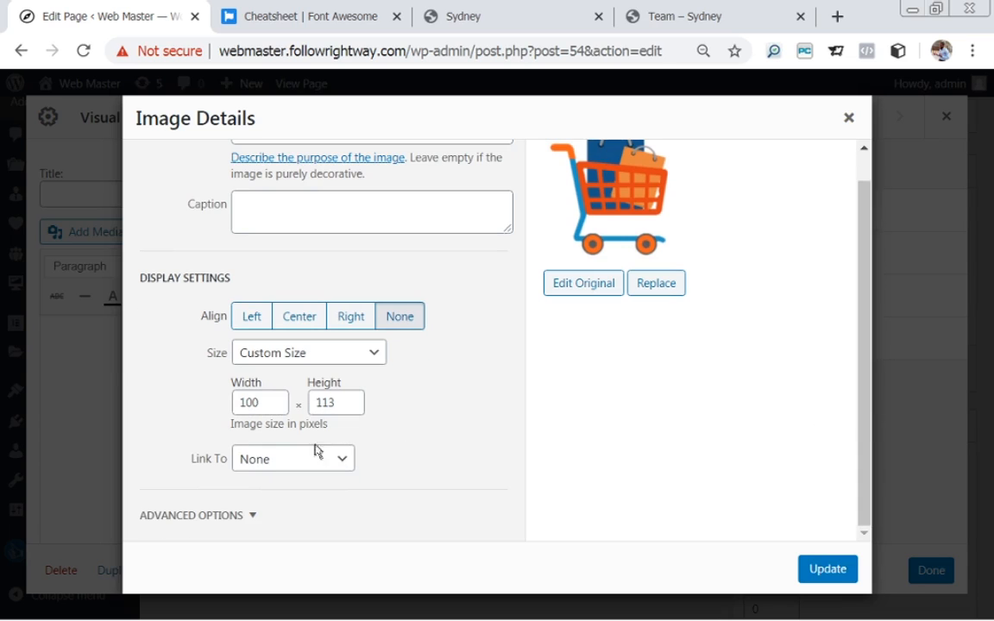
{"action": "left_click", "coordinate": [826, 570]}
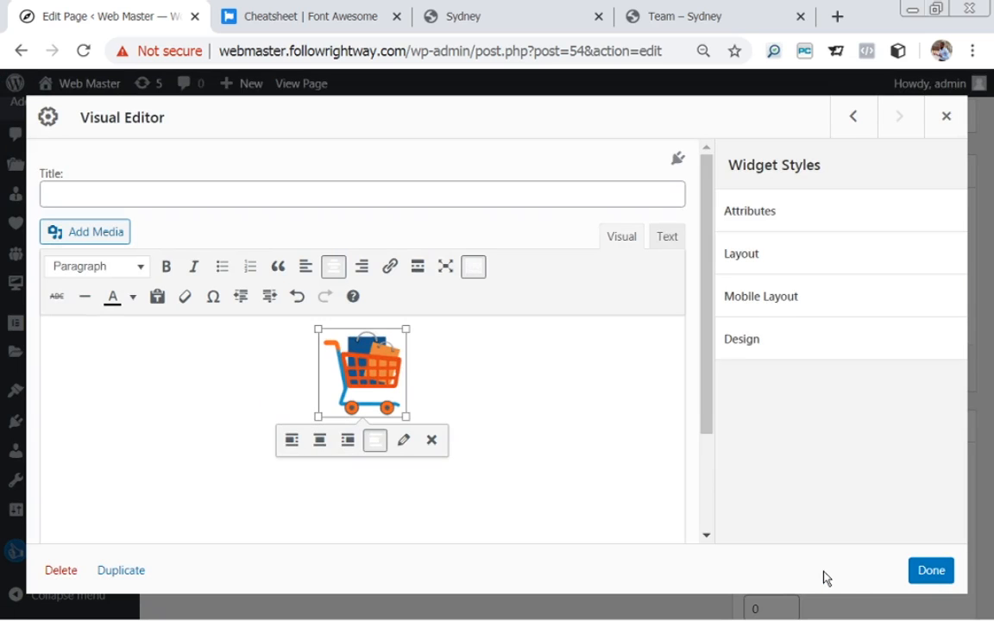
Add a centred line under the Marketing heading and paste the Sydney demo's description paragraph there.
{"action": "left_click", "coordinate": [190, 411]}
{"action": "key", "text": "Down"}
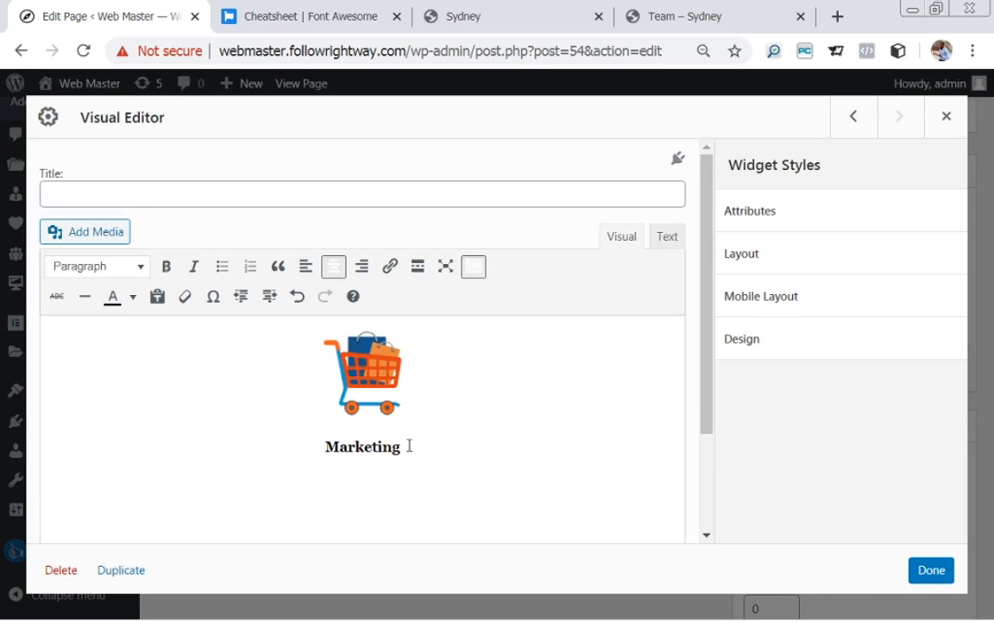
{"action": "key", "text": "Down"}
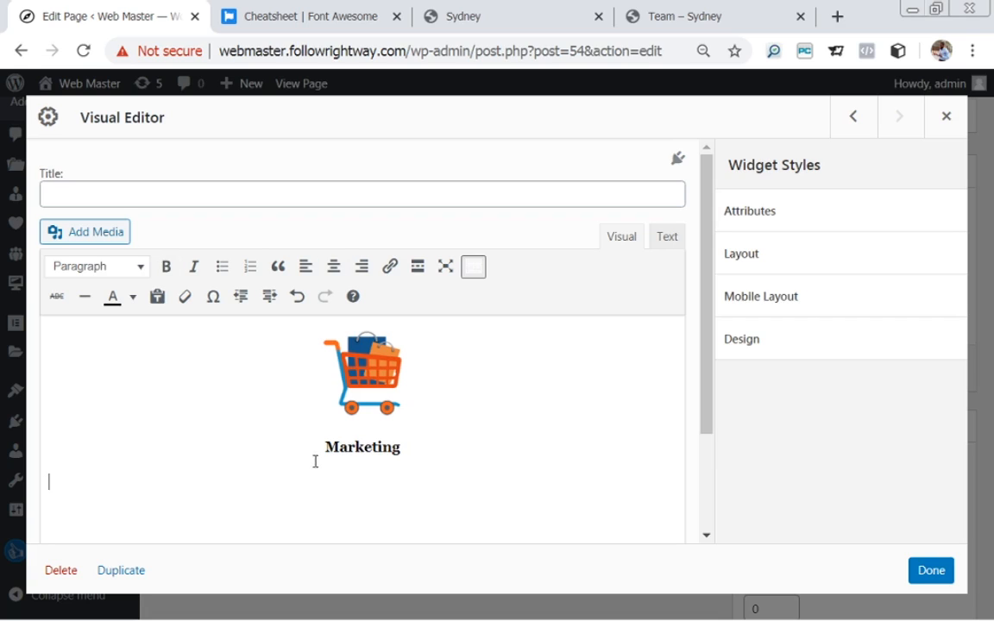
{"action": "left_click", "coordinate": [333, 267]}
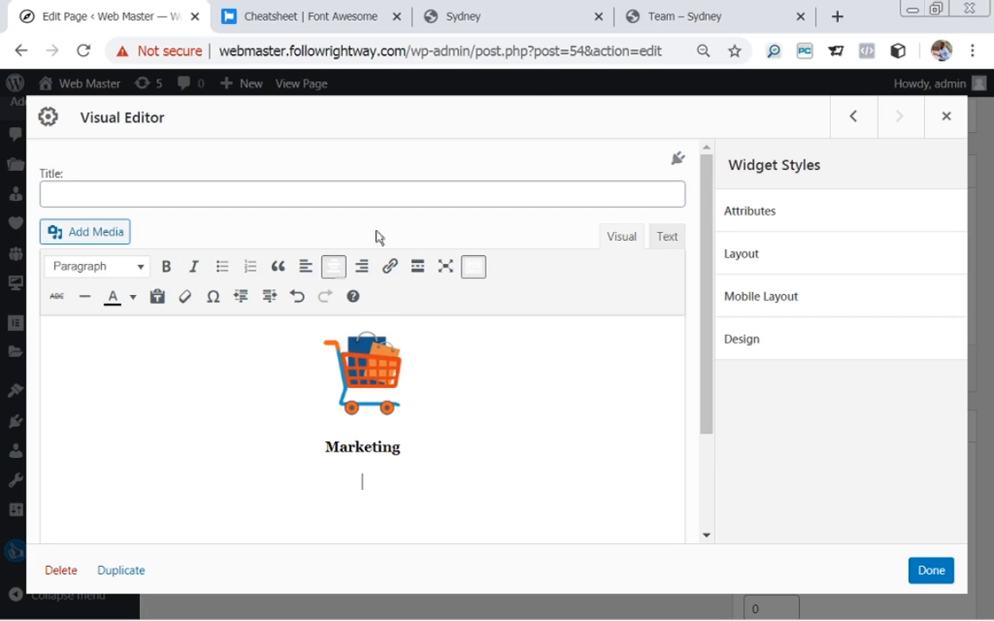
{"action": "left_click", "coordinate": [466, 16]}
{"action": "left_click_drag", "start_coordinate": [683, 486], "coordinate": [751, 586]}
{"action": "key", "text": "ctrl+c"}
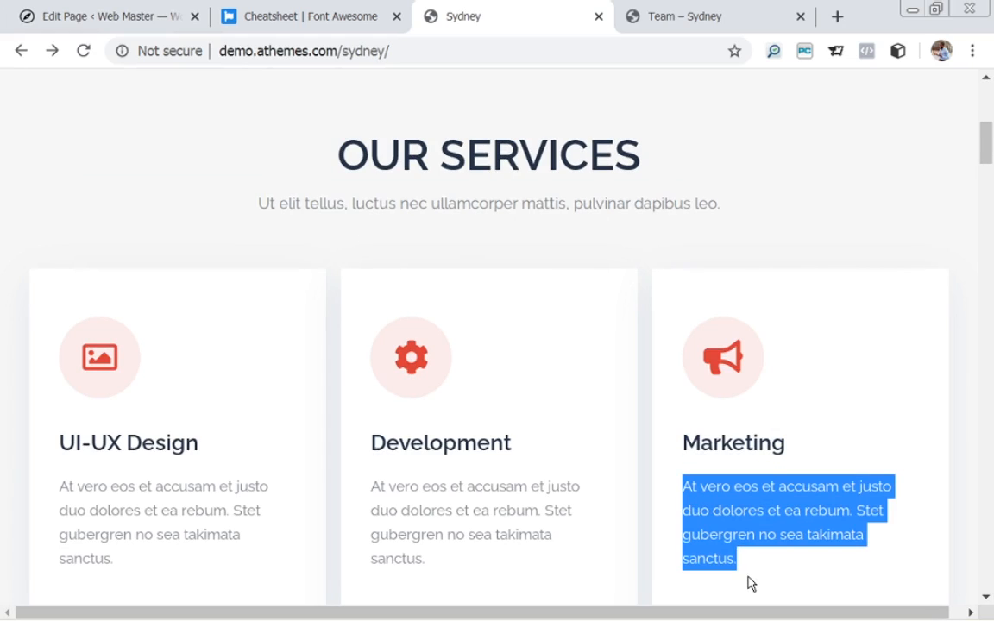
{"action": "left_click", "coordinate": [83, 18]}
{"action": "left_click", "coordinate": [374, 531]}
{"action": "key", "text": "ctrl+v"}
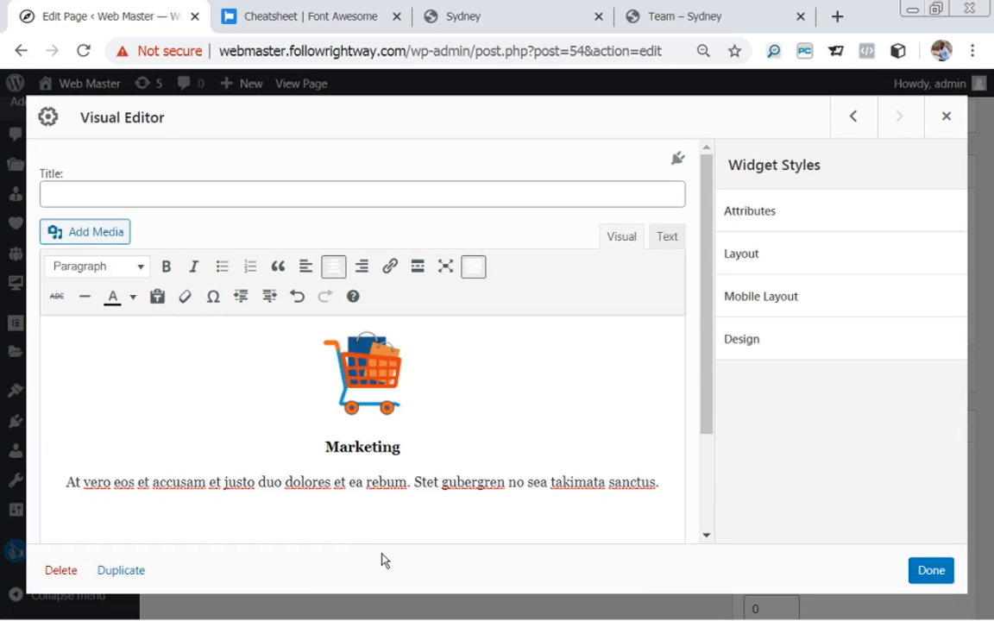
Make the pasted Marketing paragraph bold and close the widget.
{"action": "left_click_drag", "start_coordinate": [69, 484], "coordinate": [674, 467]}
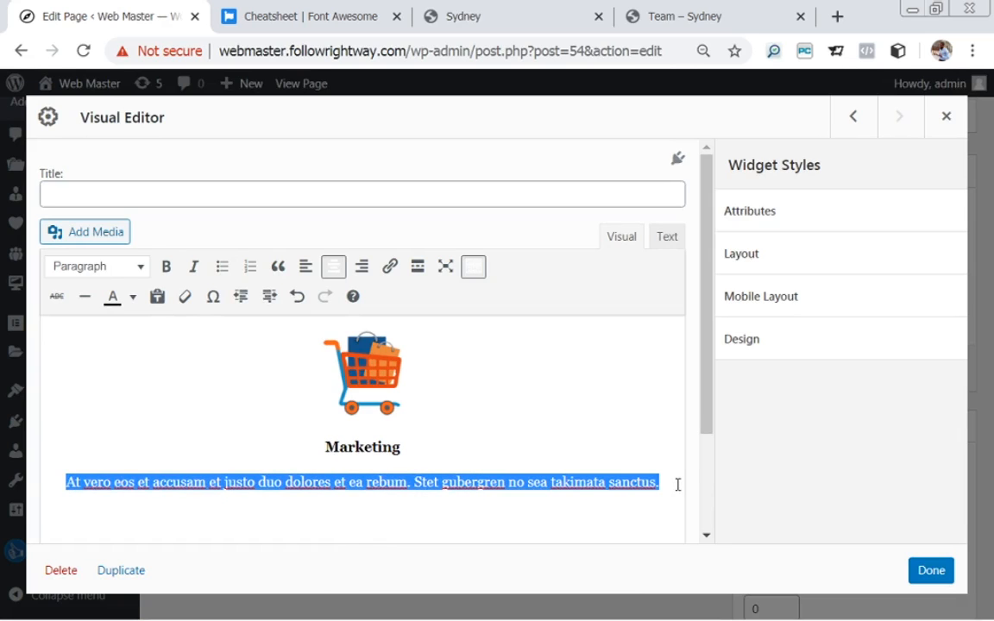
{"action": "key", "text": "ctrl+b"}
{"action": "left_click", "coordinate": [563, 449]}
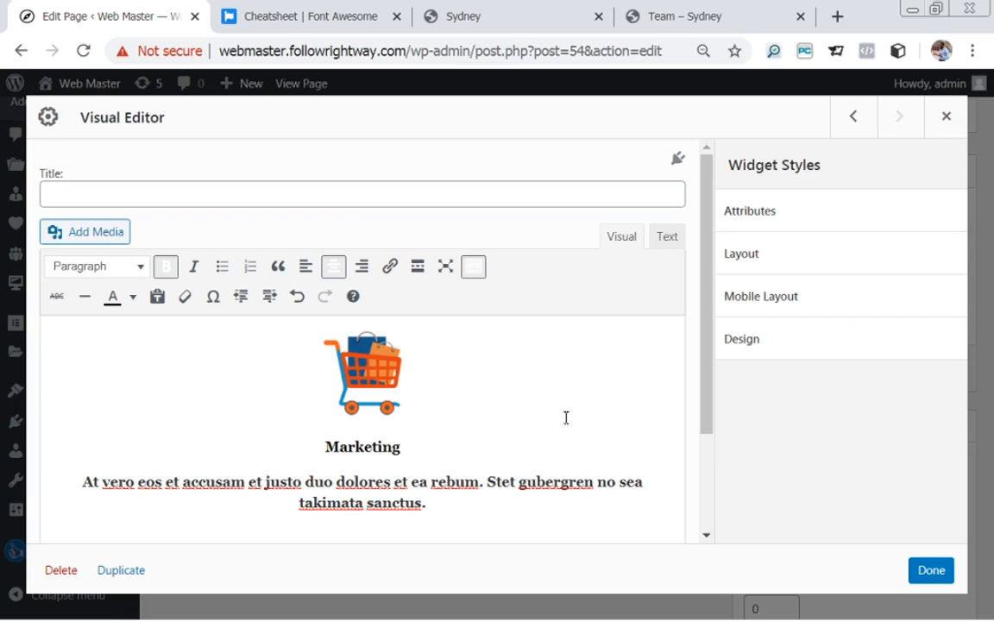
{"action": "left_click", "coordinate": [931, 571]}
Bold the Development widget's paragraph, update the Homepage, and view the live page.
{"action": "mouse_move", "coordinate": [423, 477]}
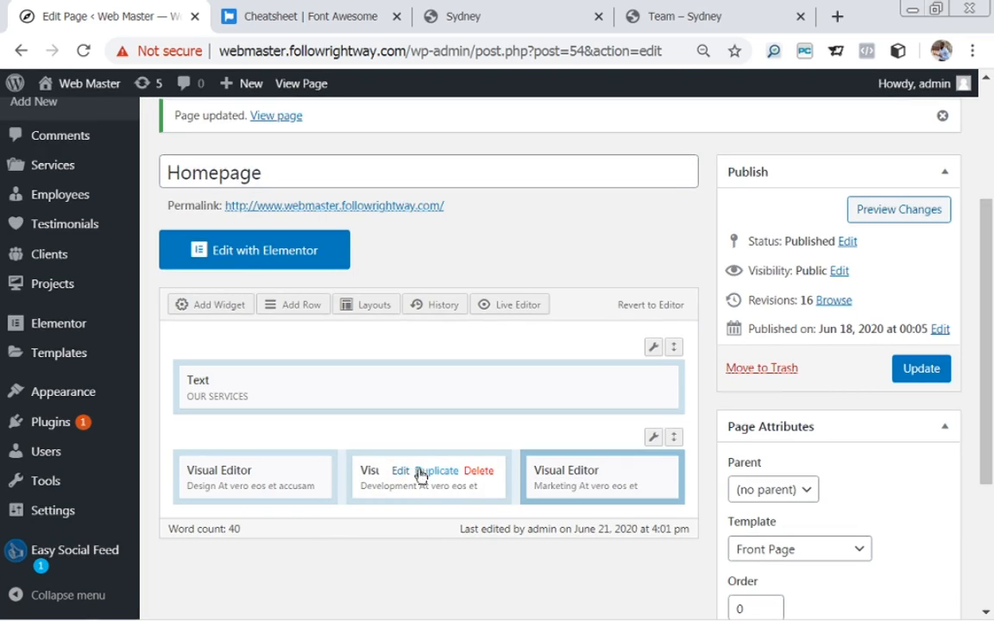
{"action": "left_click", "coordinate": [402, 472]}
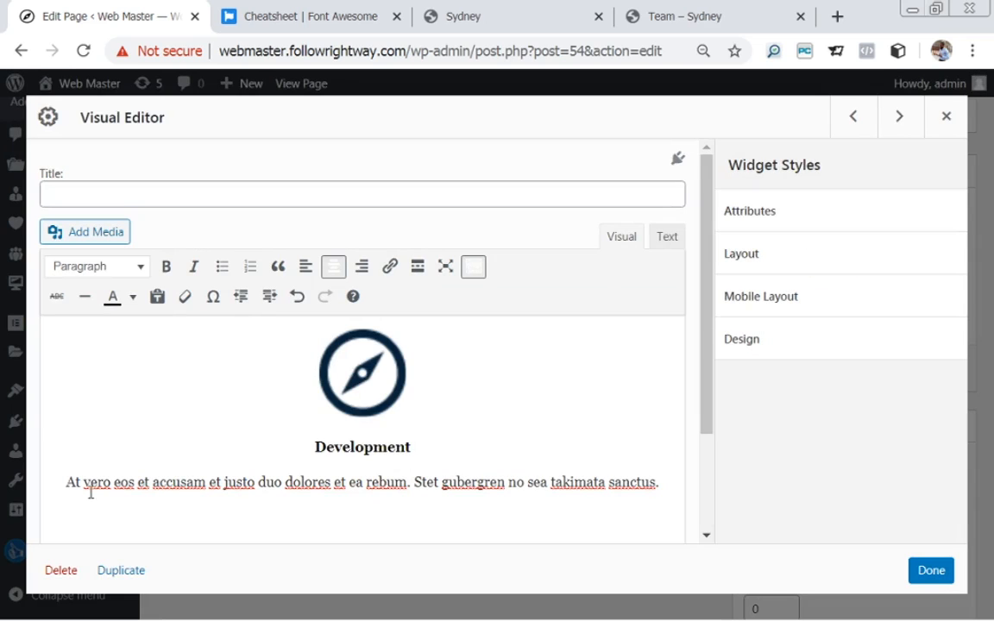
{"action": "left_click_drag", "start_coordinate": [66, 486], "coordinate": [673, 477]}
{"action": "key", "text": "ctrl+b"}
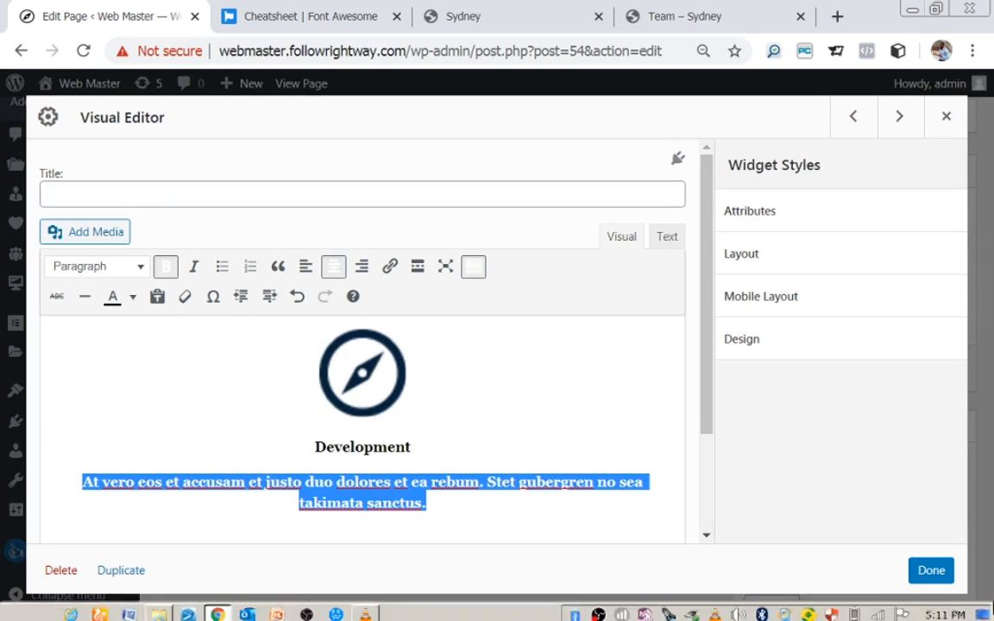
{"action": "left_click", "coordinate": [932, 571]}
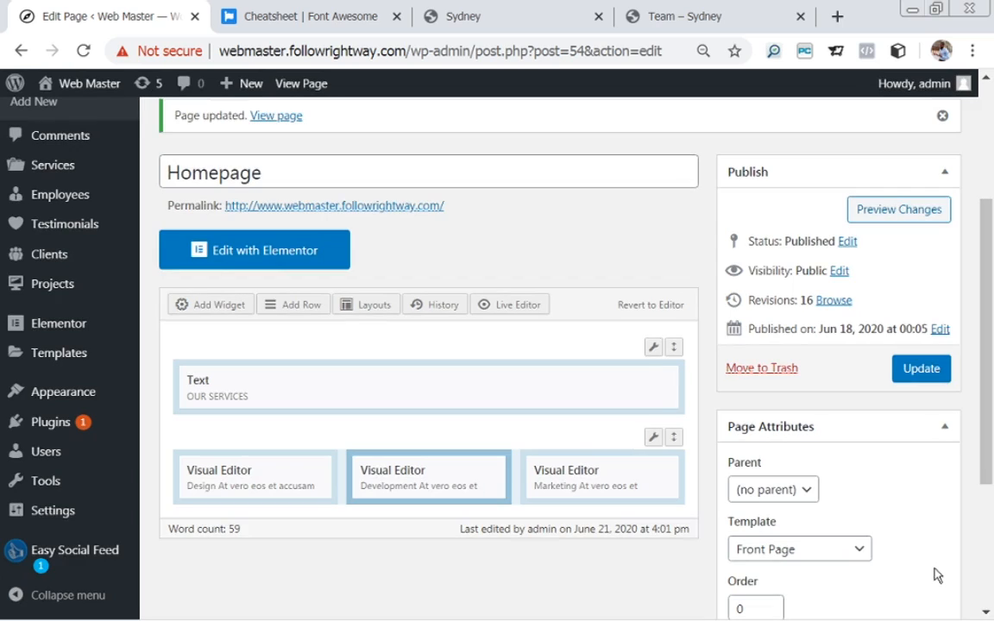
{"action": "left_click", "coordinate": [926, 372]}
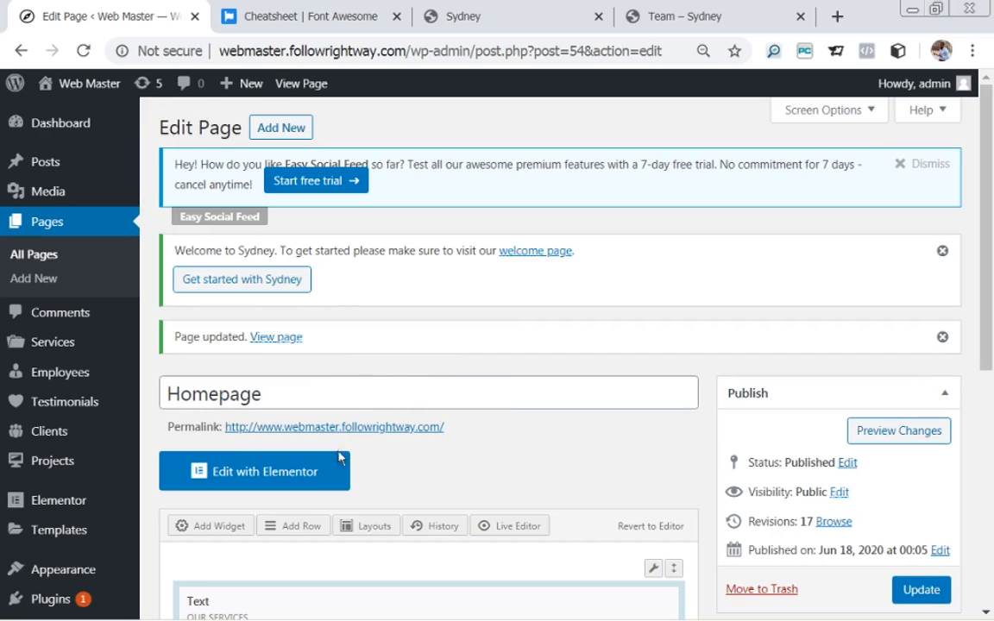
{"action": "left_click", "coordinate": [267, 341]}
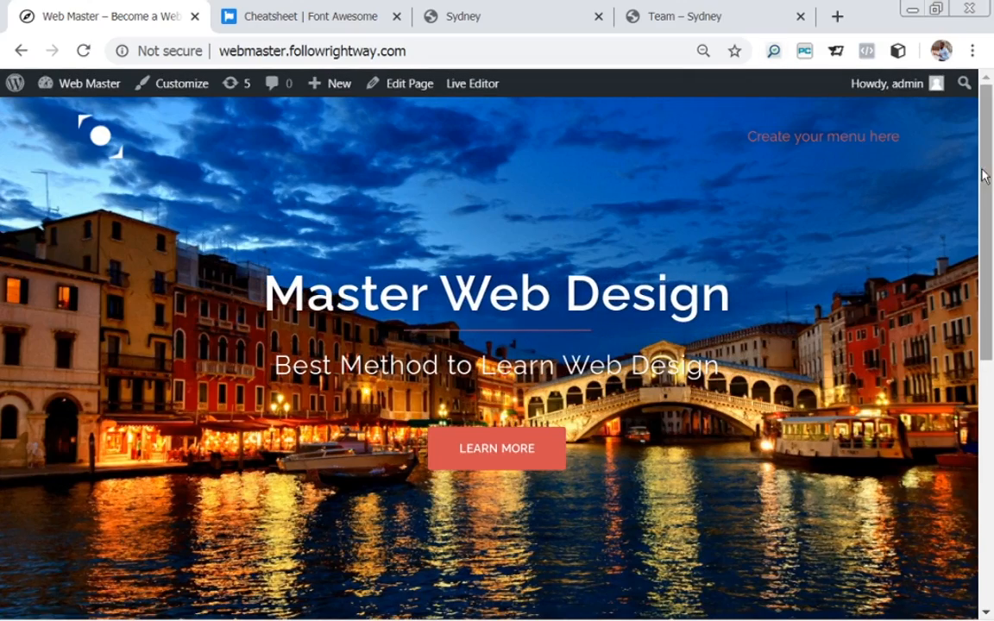
Review the live Our Services section, then return to editing the Homepage.
{"action": "left_click_drag", "start_coordinate": [986, 173], "coordinate": [992, 423]}
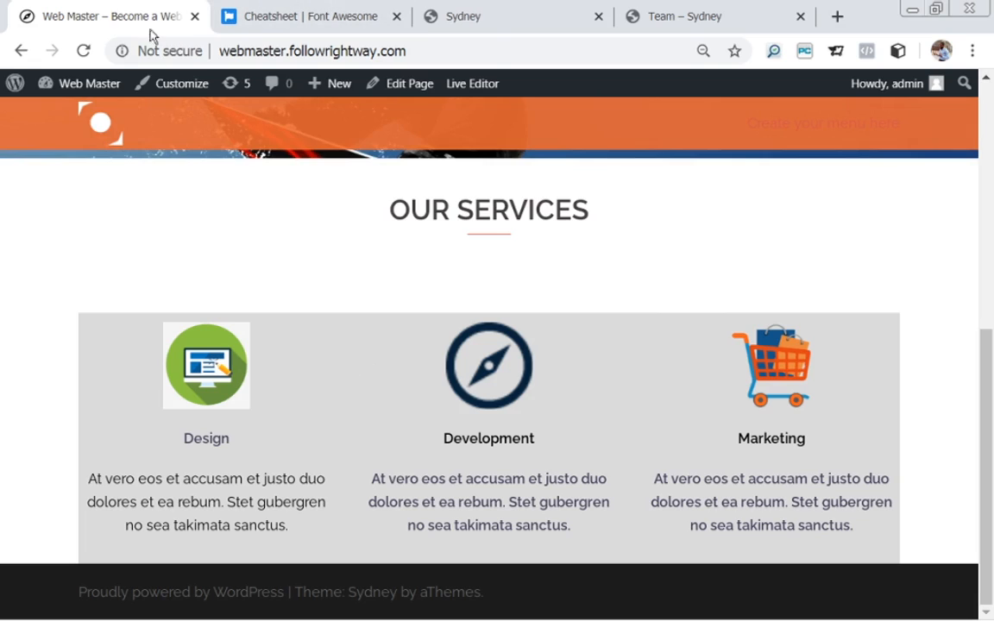
{"action": "left_click", "coordinate": [415, 89]}
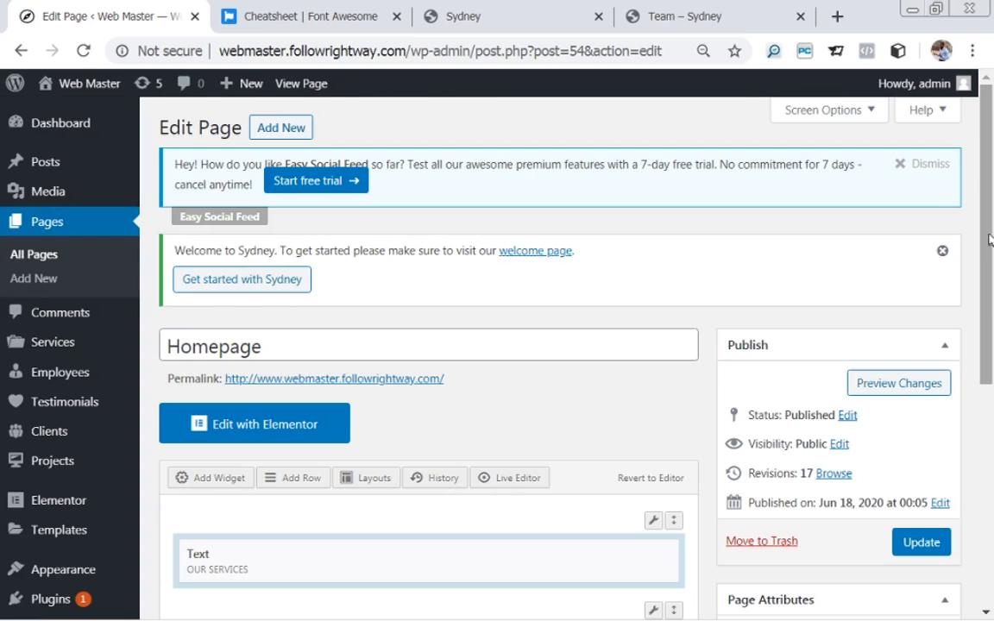
Change the services row's Design background colour from #dbdbdb to #f4f4f4.
{"action": "scroll", "coordinate": [990, 238], "scroll_direction": "down", "scroll_amount": 3}
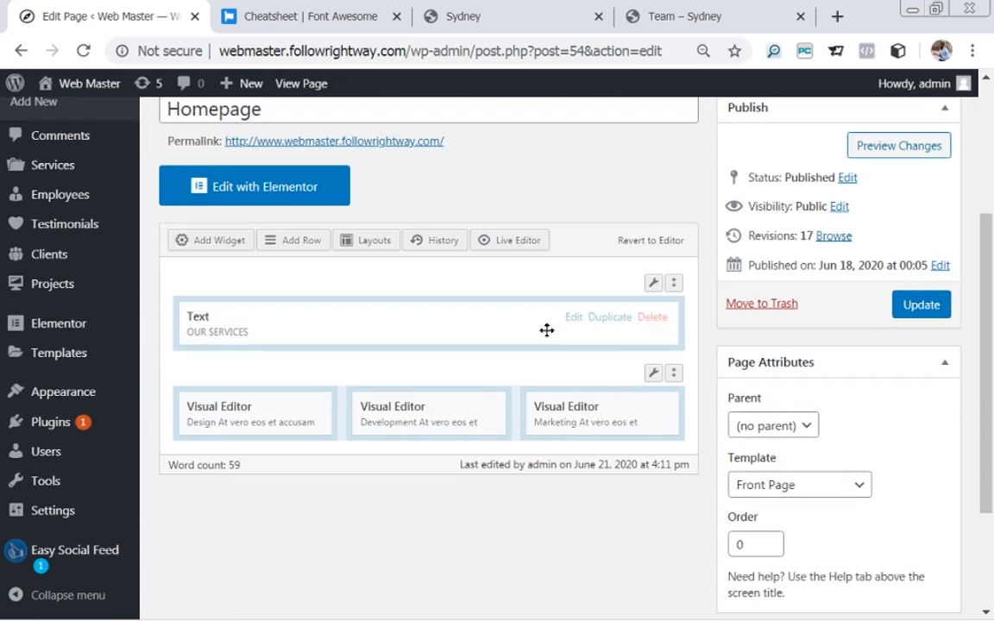
{"action": "mouse_move", "coordinate": [654, 377]}
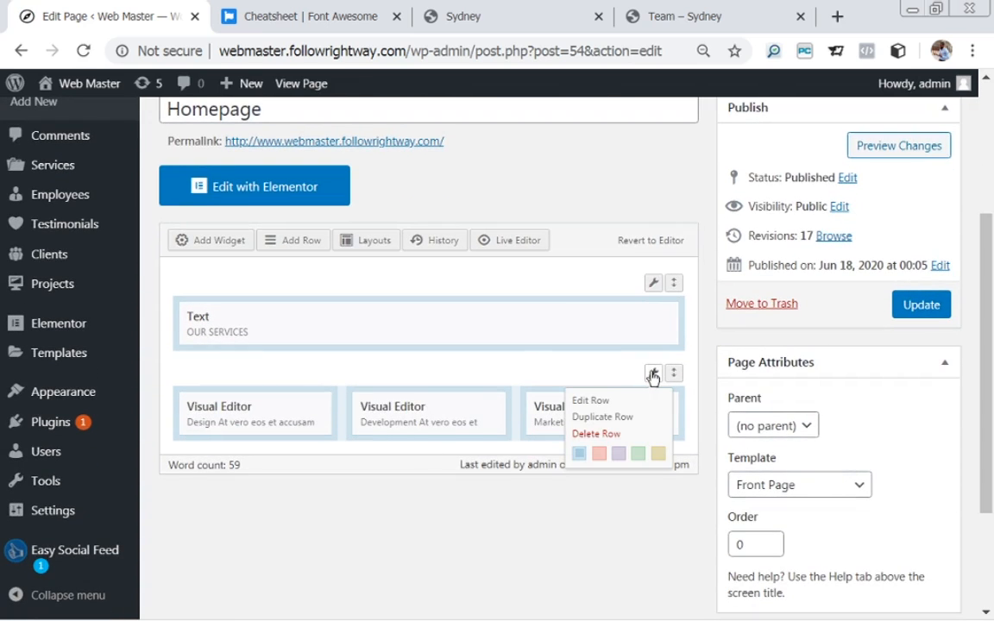
{"action": "left_click", "coordinate": [517, 21]}
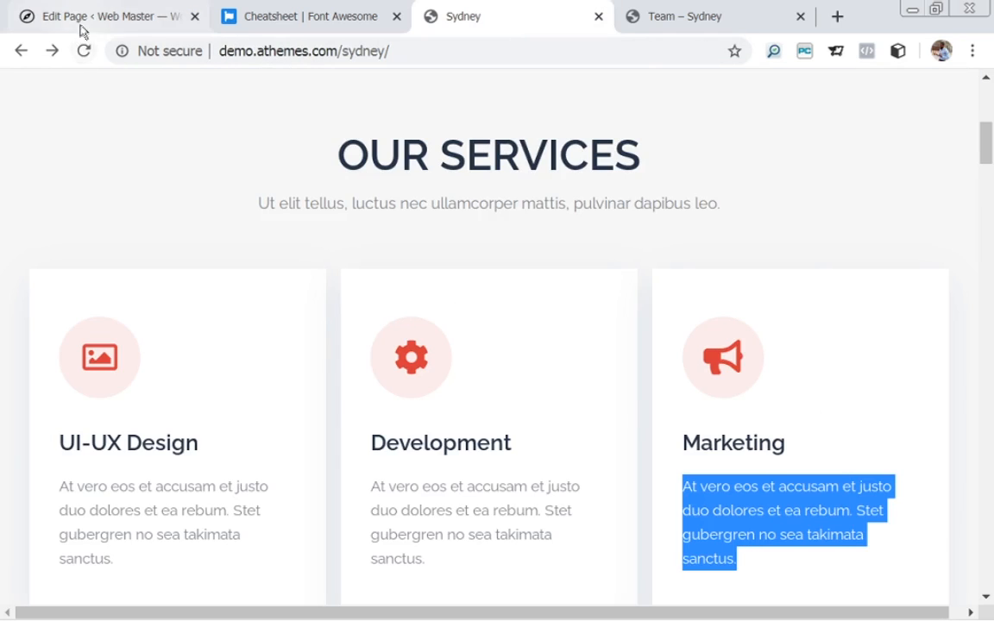
{"action": "left_click", "coordinate": [52, 21]}
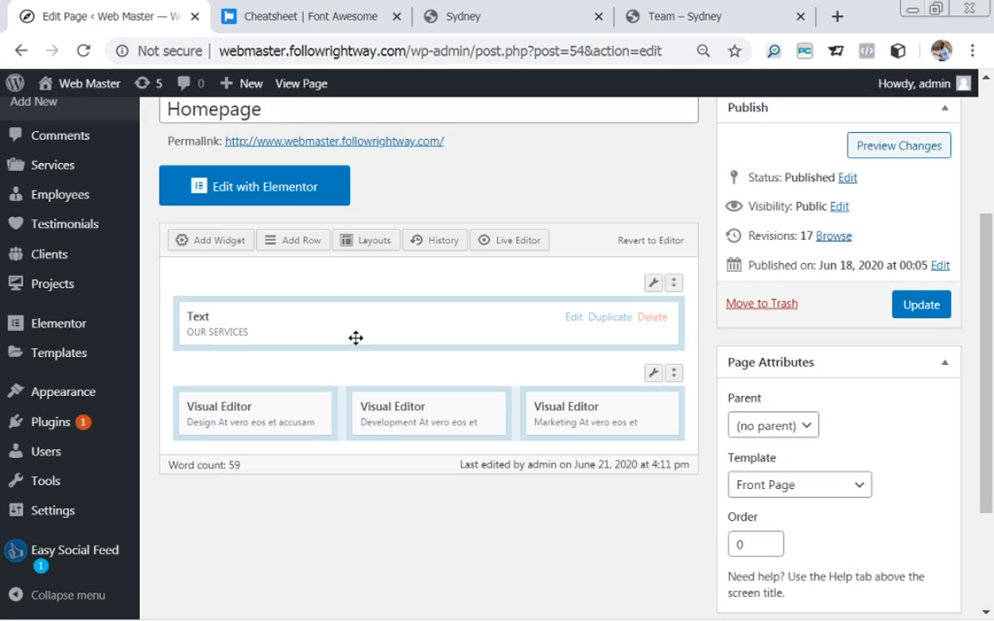
{"action": "mouse_move", "coordinate": [653, 372]}
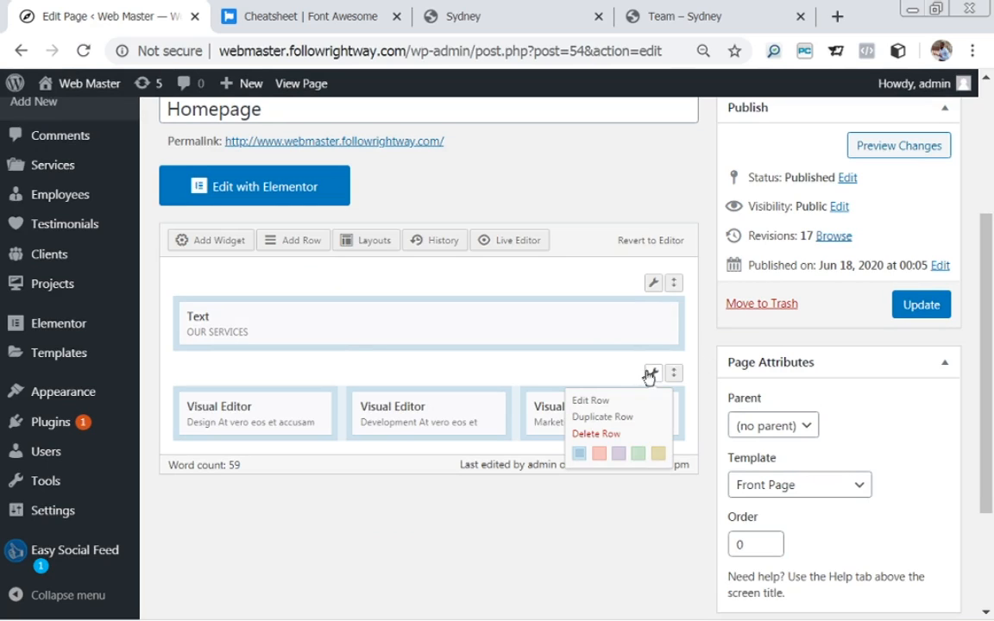
{"action": "left_click", "coordinate": [587, 400]}
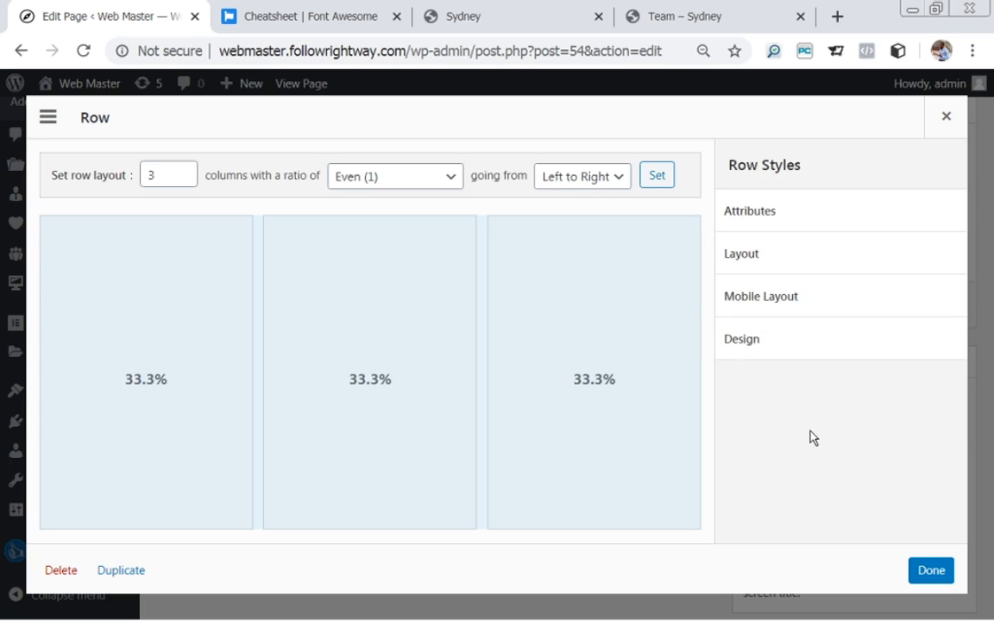
{"action": "left_click", "coordinate": [765, 340]}
{"action": "left_click_drag", "start_coordinate": [953, 271], "coordinate": [946, 325]}
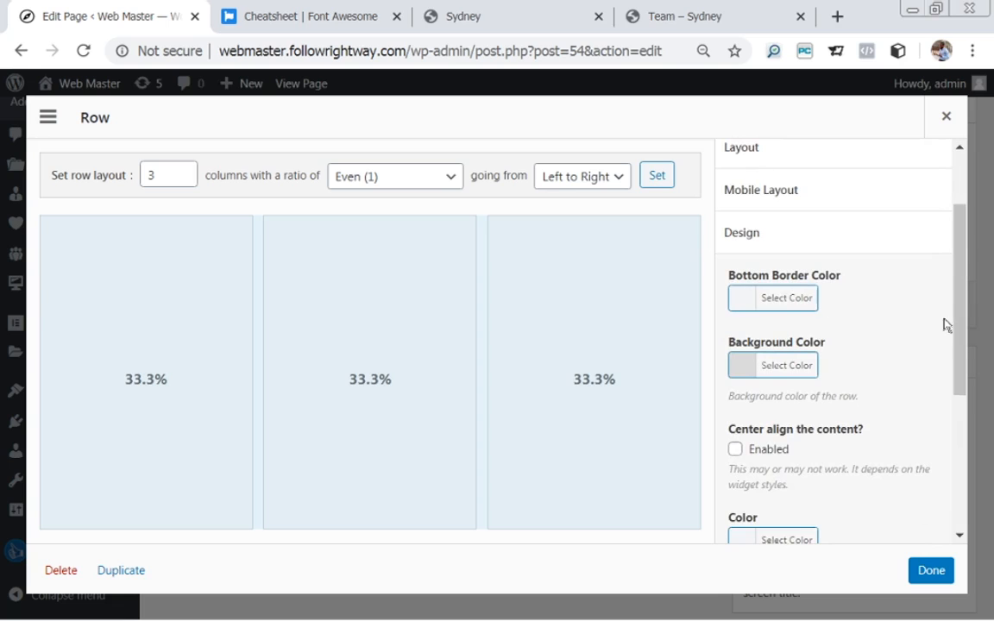
{"action": "left_click", "coordinate": [763, 371]}
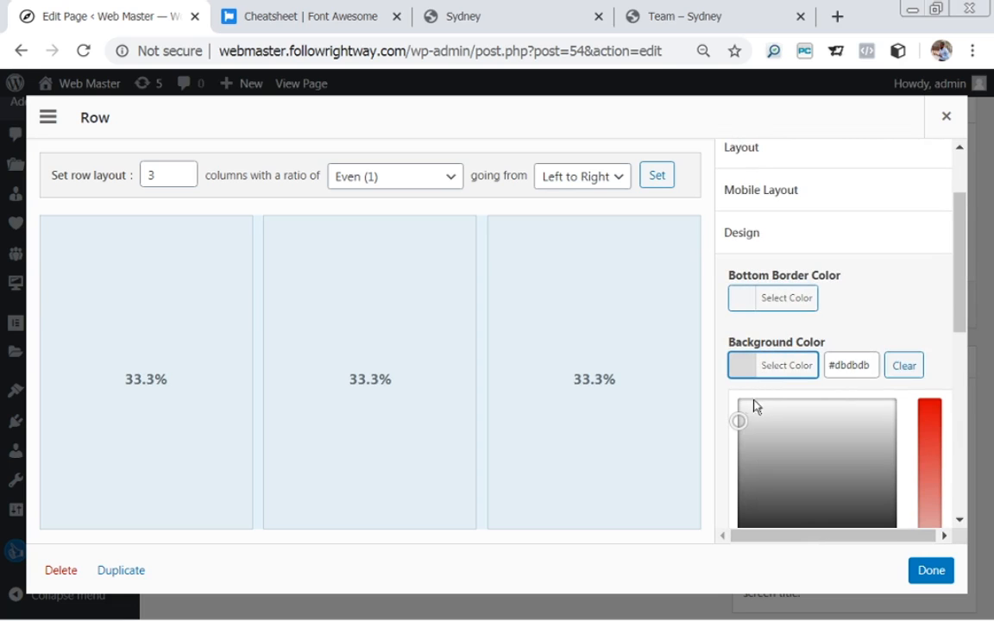
{"action": "left_click", "coordinate": [751, 405]}
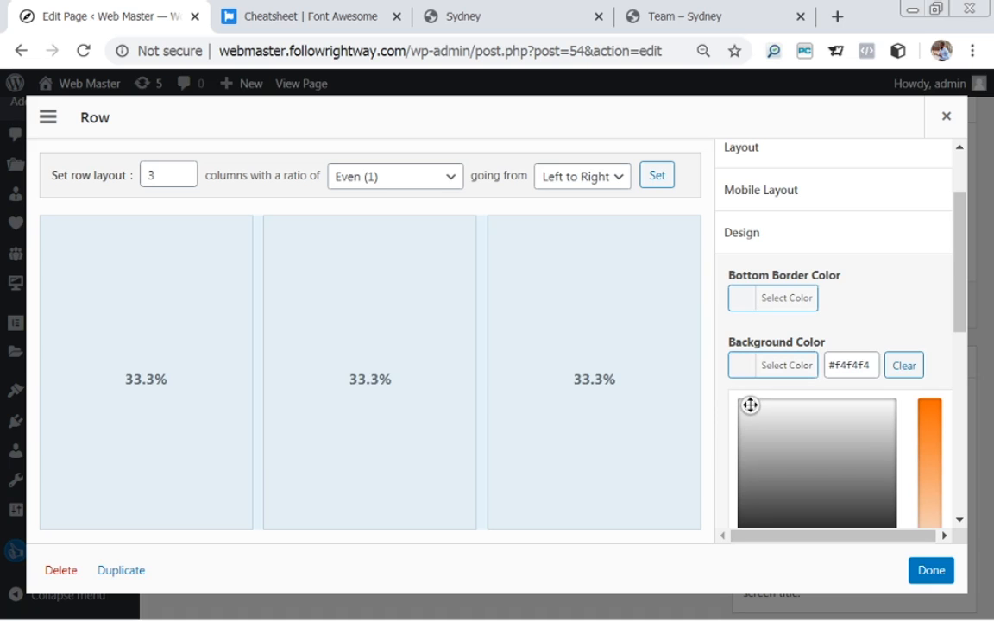
{"action": "left_click", "coordinate": [926, 571]}
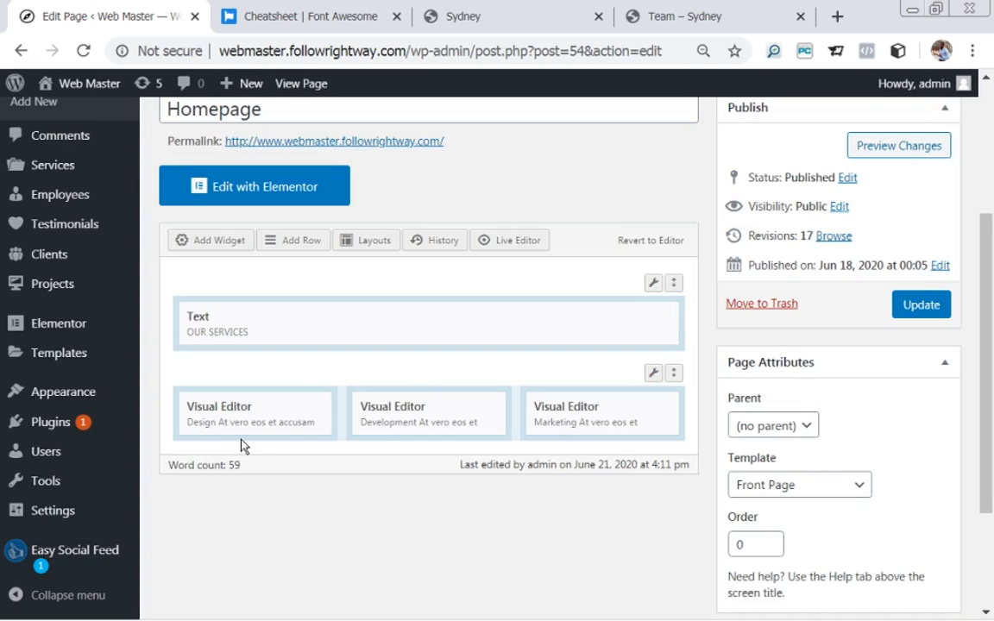
In the Design widget, make the paragraph grey and bold.
{"action": "mouse_move", "coordinate": [222, 417]}
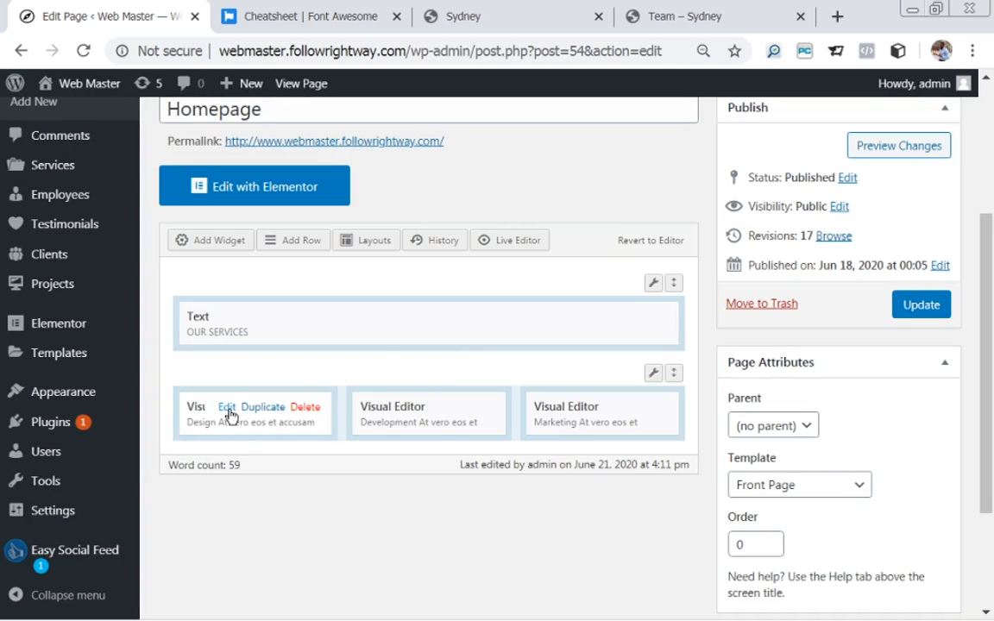
{"action": "left_click", "coordinate": [227, 408]}
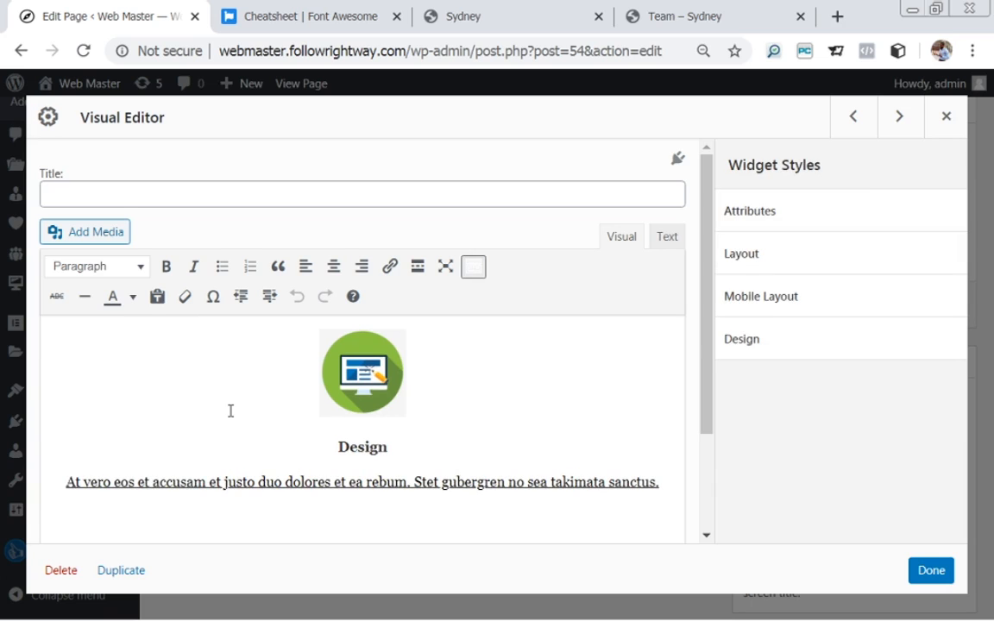
{"action": "left_click_drag", "start_coordinate": [63, 482], "coordinate": [675, 485]}
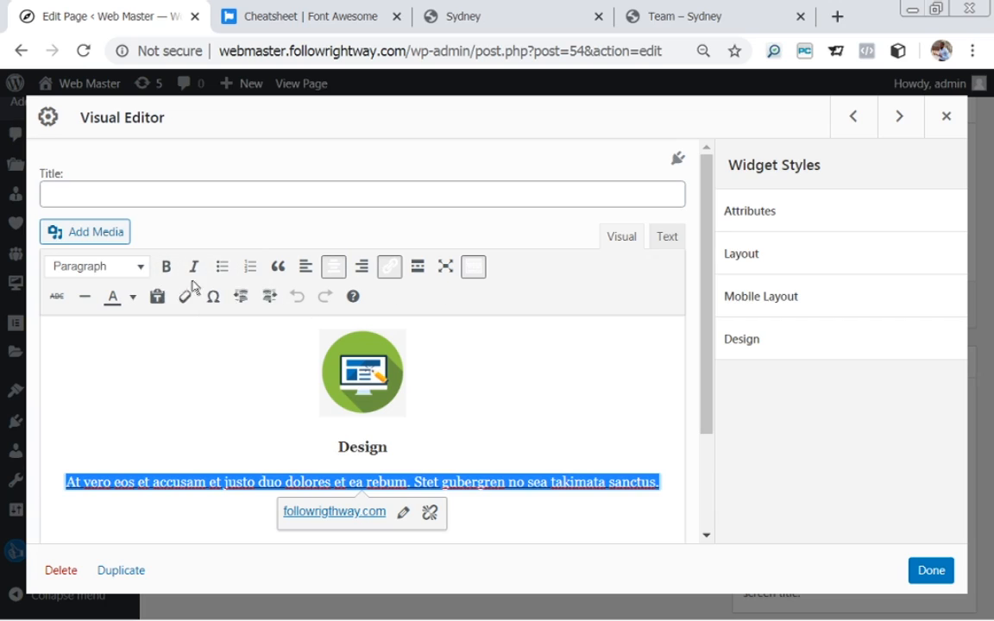
{"action": "left_click", "coordinate": [134, 298]}
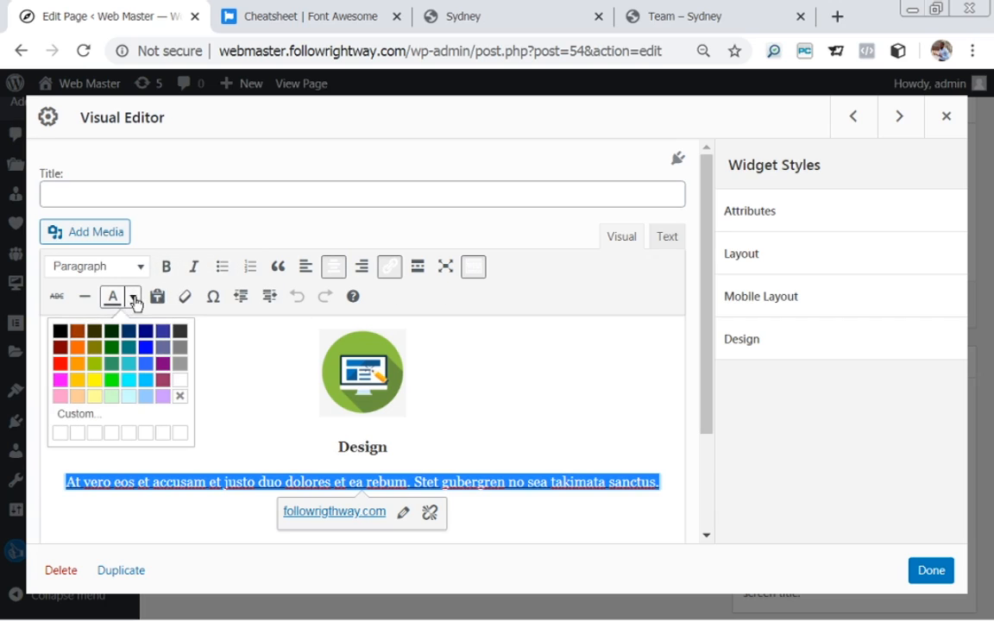
{"action": "left_click", "coordinate": [180, 355]}
{"action": "key", "text": "ctrl+b"}
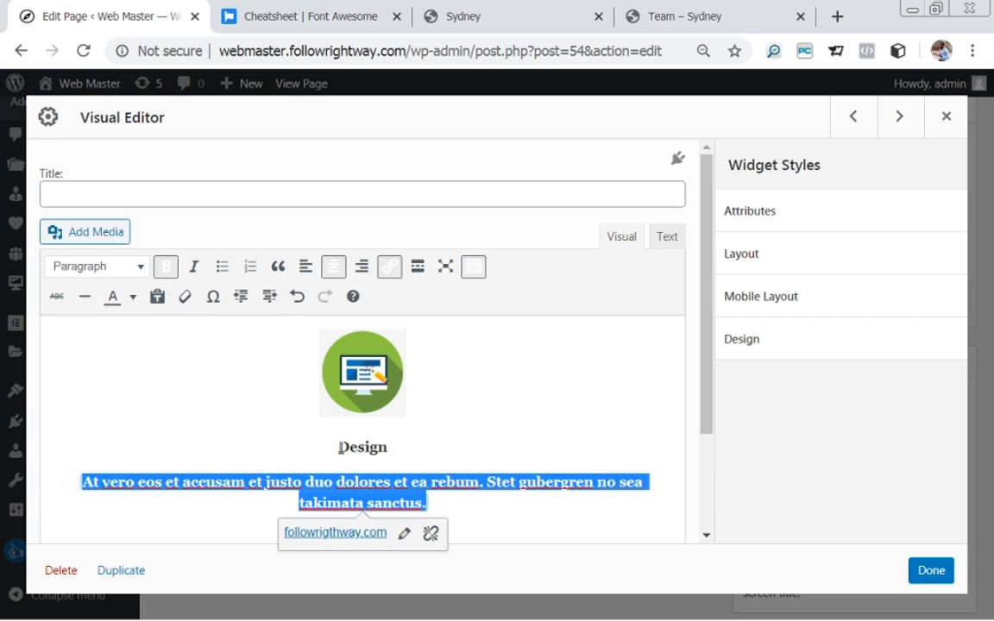
Make the Design heading bold and black.
{"action": "left_click_drag", "start_coordinate": [339, 447], "coordinate": [390, 442]}
{"action": "key", "text": "ctrl+b"}
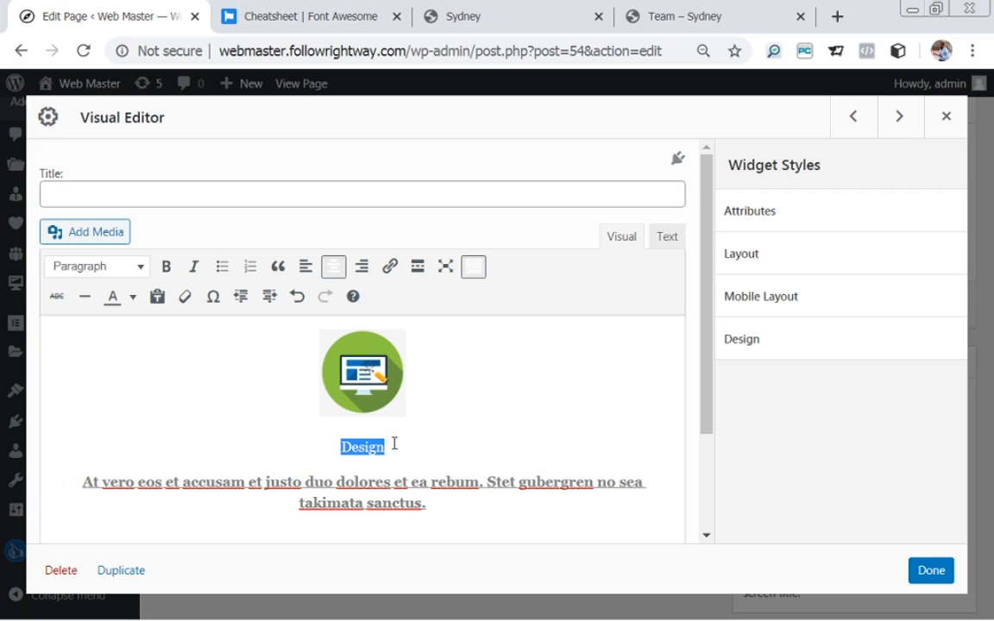
{"action": "key", "text": "ctrl+b"}
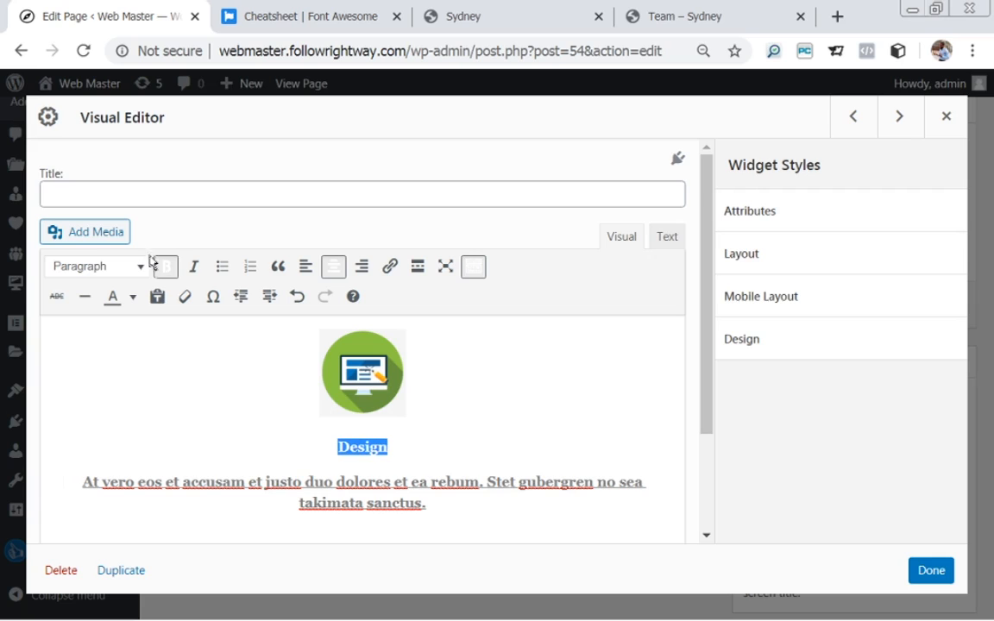
{"action": "left_click", "coordinate": [133, 297]}
{"action": "left_click", "coordinate": [62, 328]}
{"action": "left_click", "coordinate": [248, 418]}
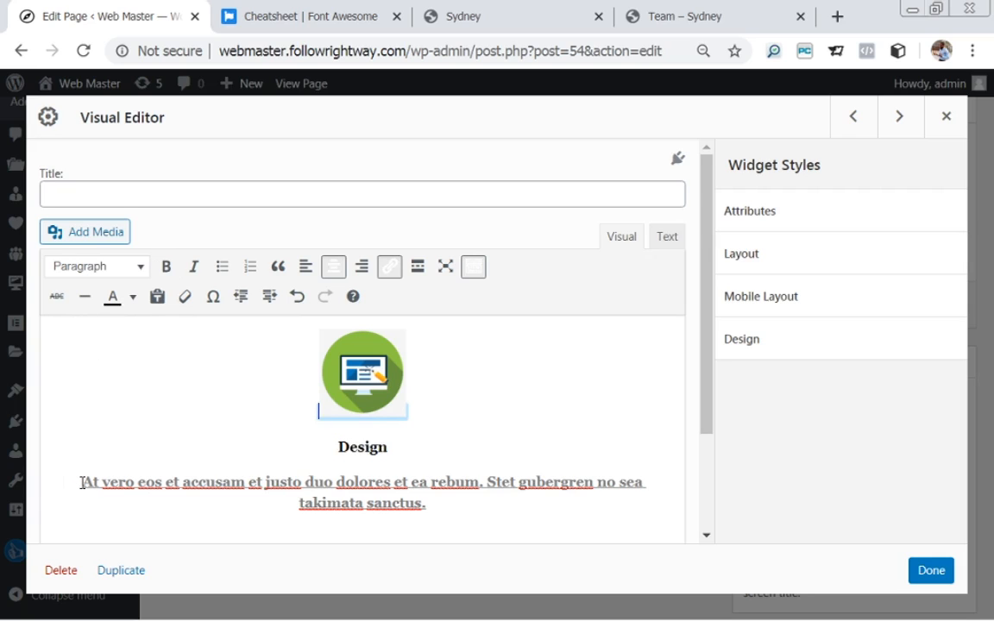
Set the Design description paragraph to black and close the widget.
{"action": "left_click_drag", "start_coordinate": [77, 482], "coordinate": [520, 492]}
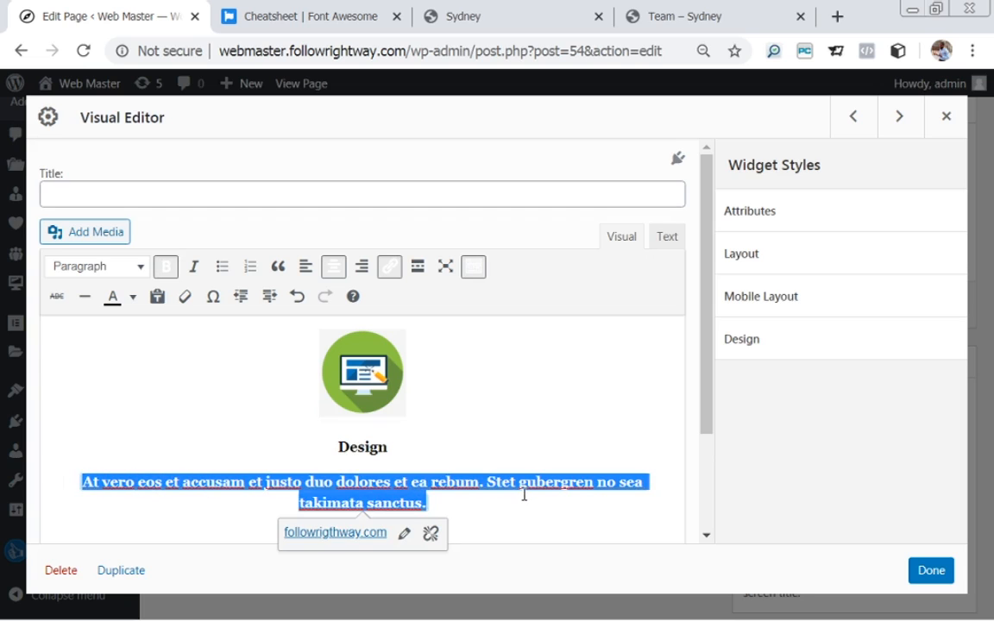
{"action": "left_click", "coordinate": [133, 296]}
{"action": "left_click", "coordinate": [61, 332]}
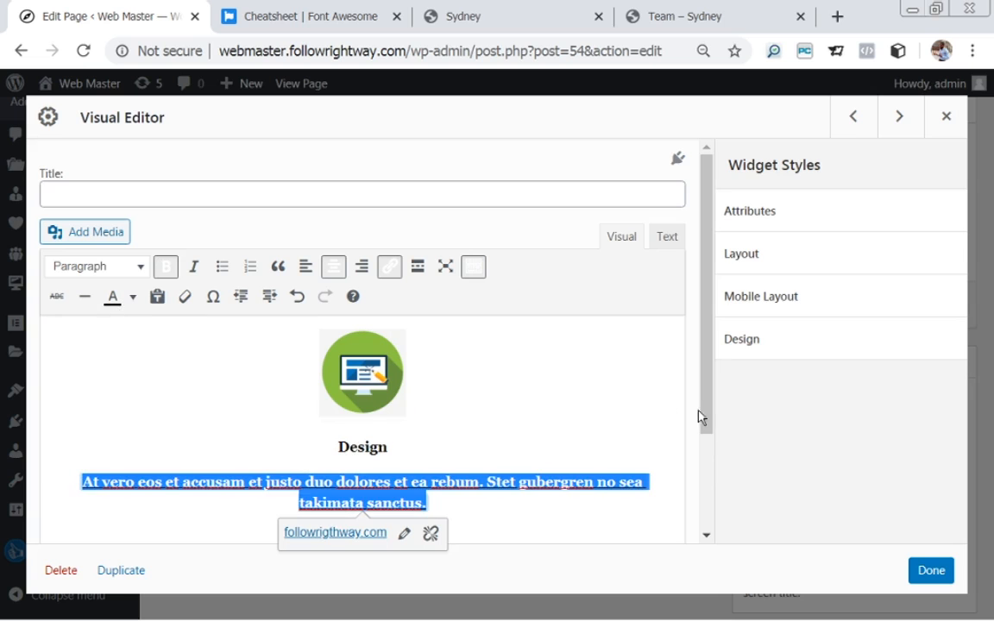
{"action": "left_click", "coordinate": [938, 572]}
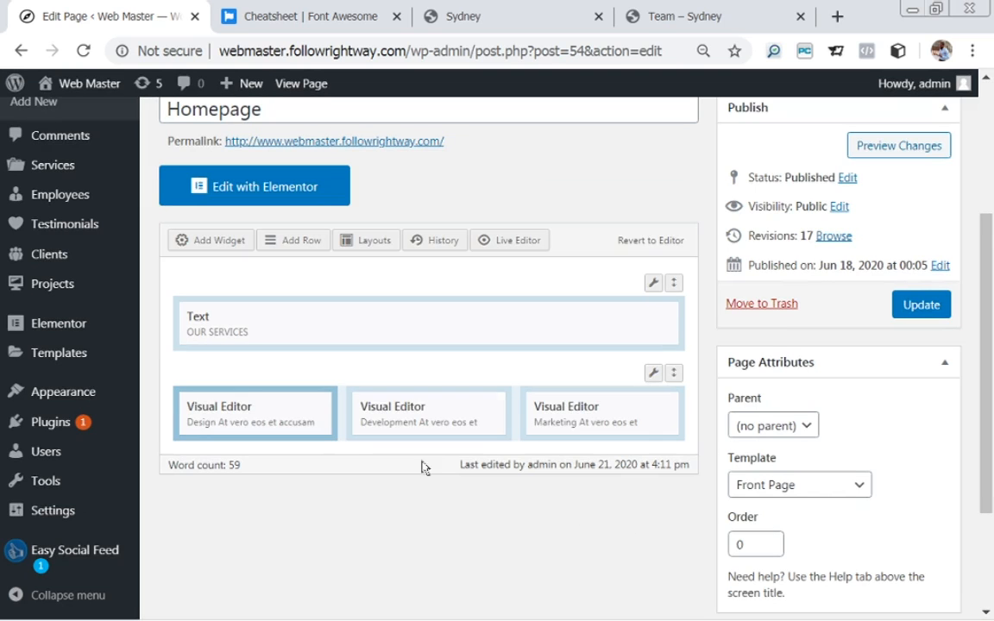
Make the Development description plain black text without bold.
{"action": "left_click", "coordinate": [400, 409]}
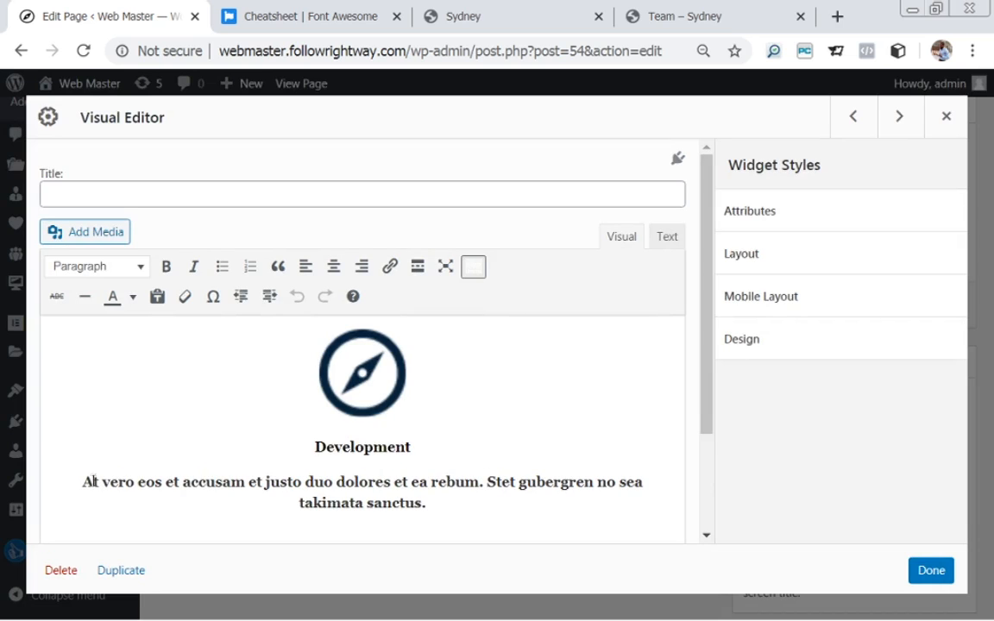
{"action": "left_click_drag", "start_coordinate": [78, 481], "coordinate": [443, 508]}
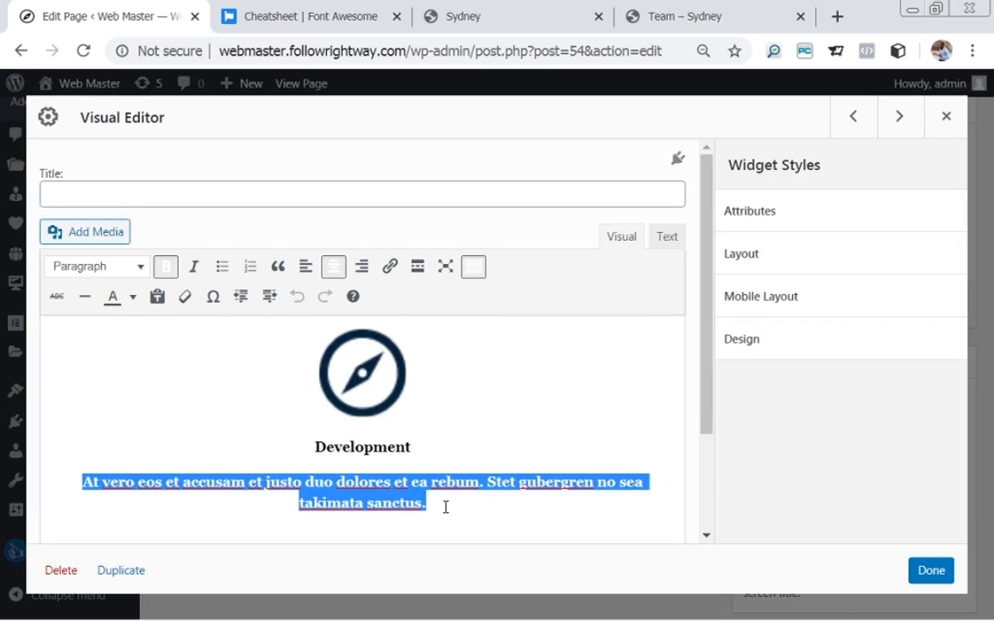
{"action": "left_click", "coordinate": [141, 268]}
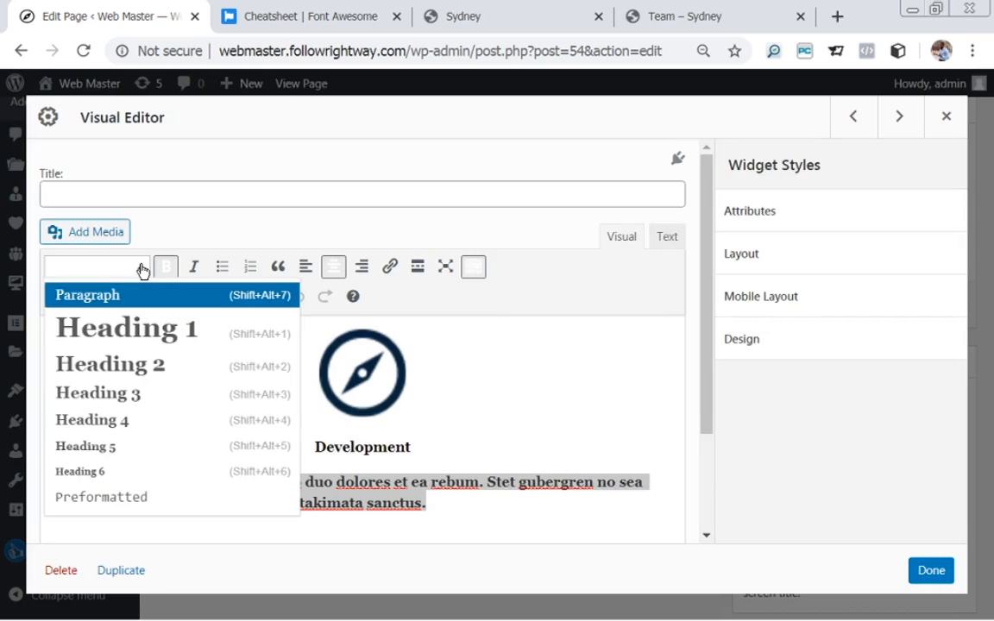
{"action": "left_click", "coordinate": [142, 267]}
{"action": "left_click", "coordinate": [133, 297]}
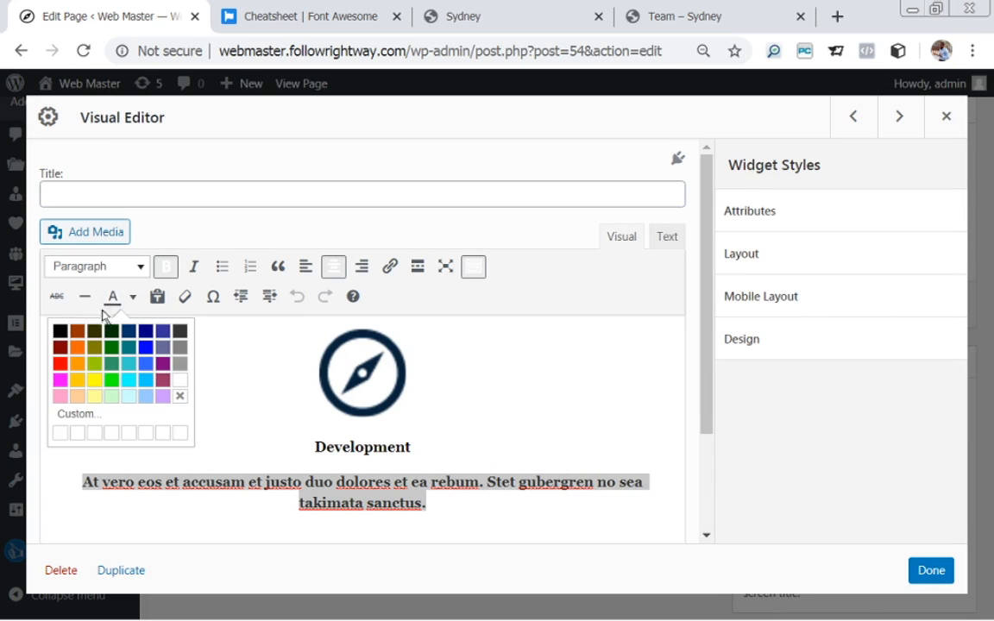
{"action": "left_click", "coordinate": [60, 332]}
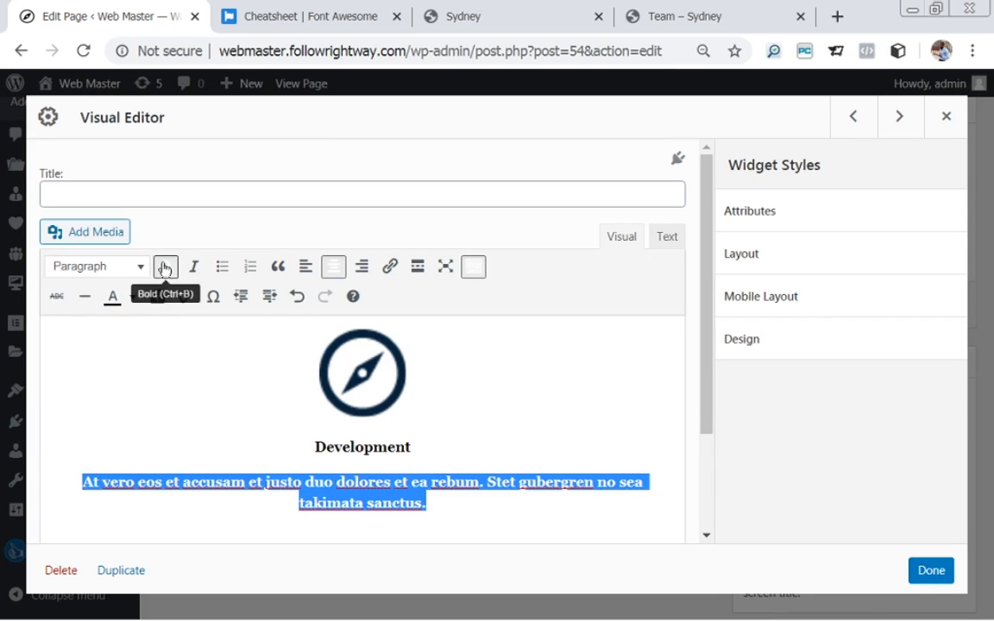
{"action": "left_click", "coordinate": [165, 268]}
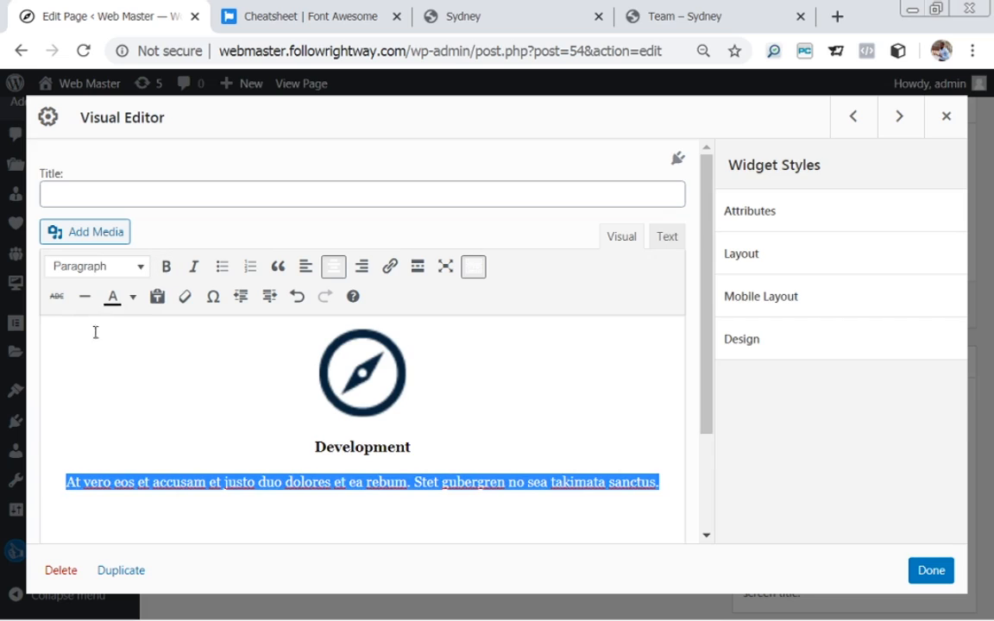
{"action": "left_click", "coordinate": [936, 579]}
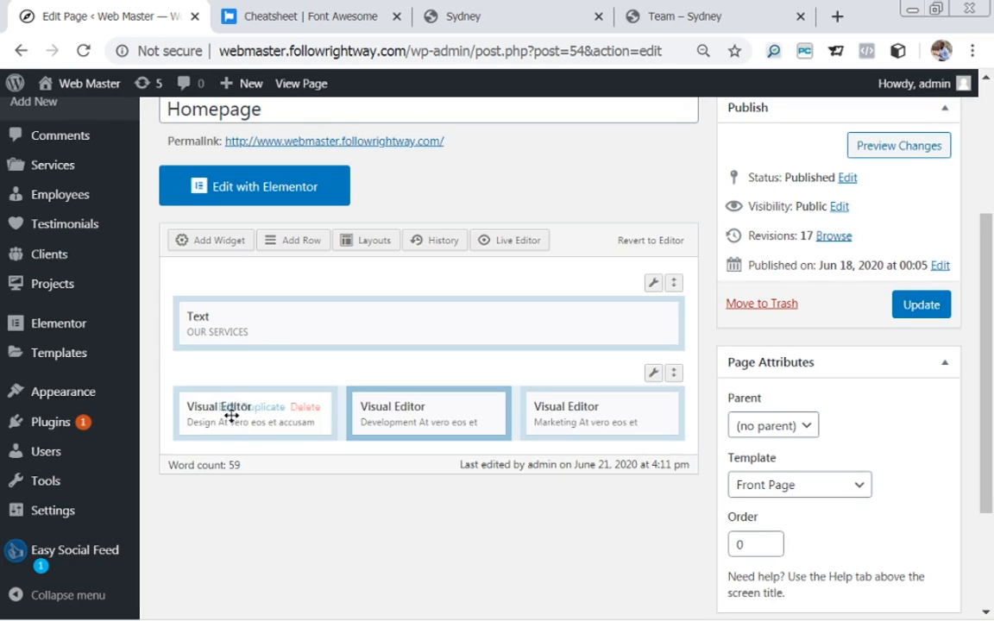
Remove bold from the Design description paragraph.
{"action": "left_click", "coordinate": [230, 412]}
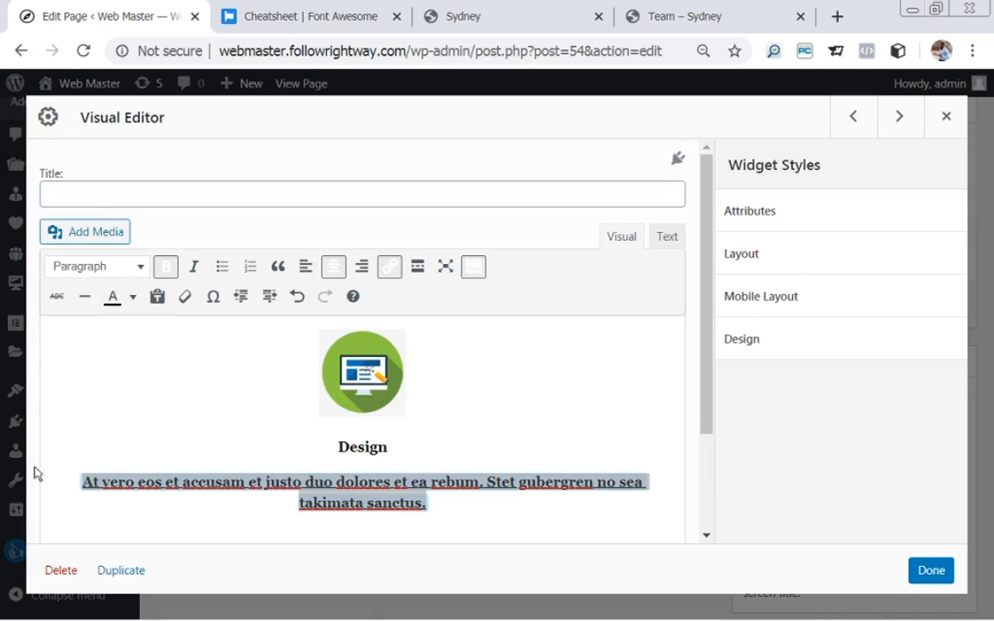
{"action": "triple_click", "coordinate": [70, 484]}
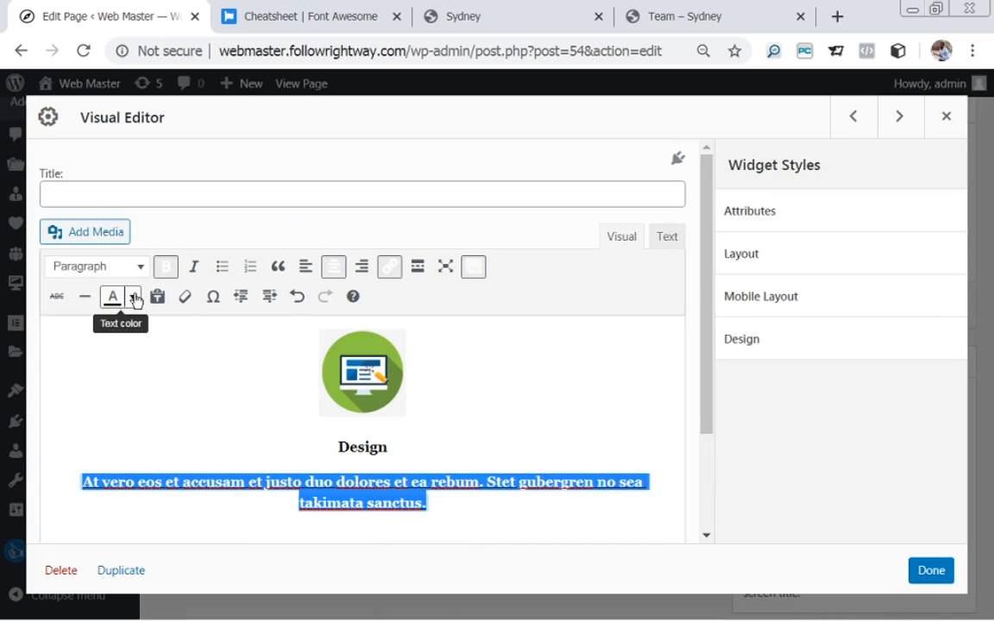
{"action": "left_click", "coordinate": [167, 267]}
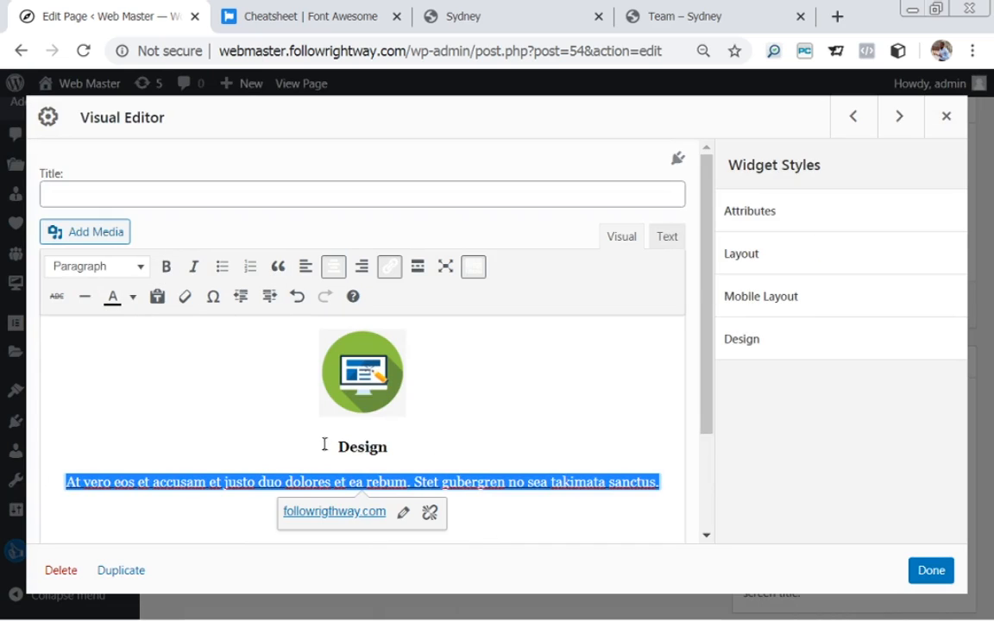
{"action": "left_click", "coordinate": [948, 571]}
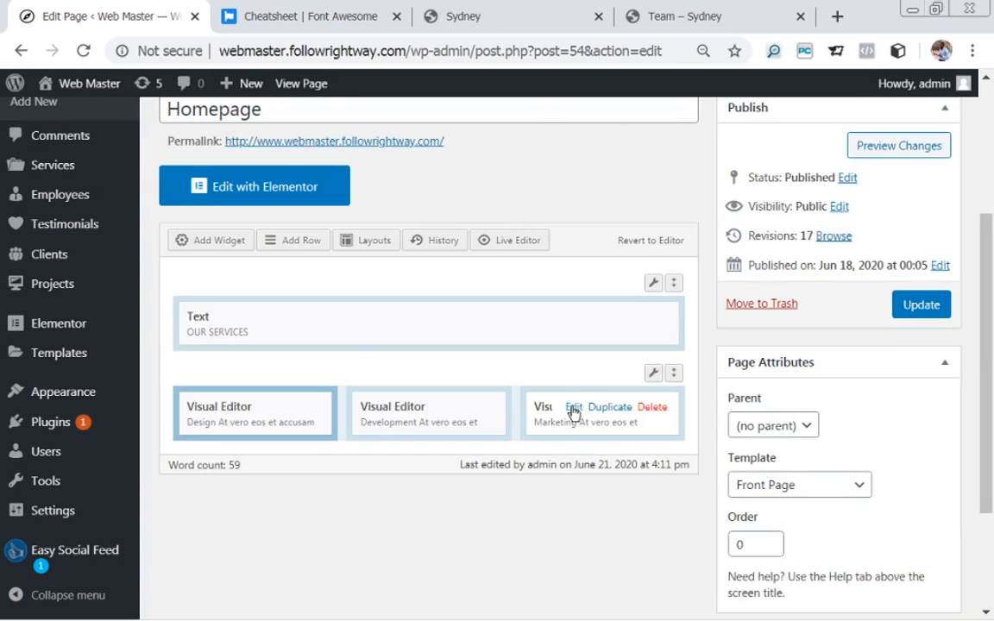
Make the Marketing description non-bold black text.
{"action": "left_click", "coordinate": [570, 409]}
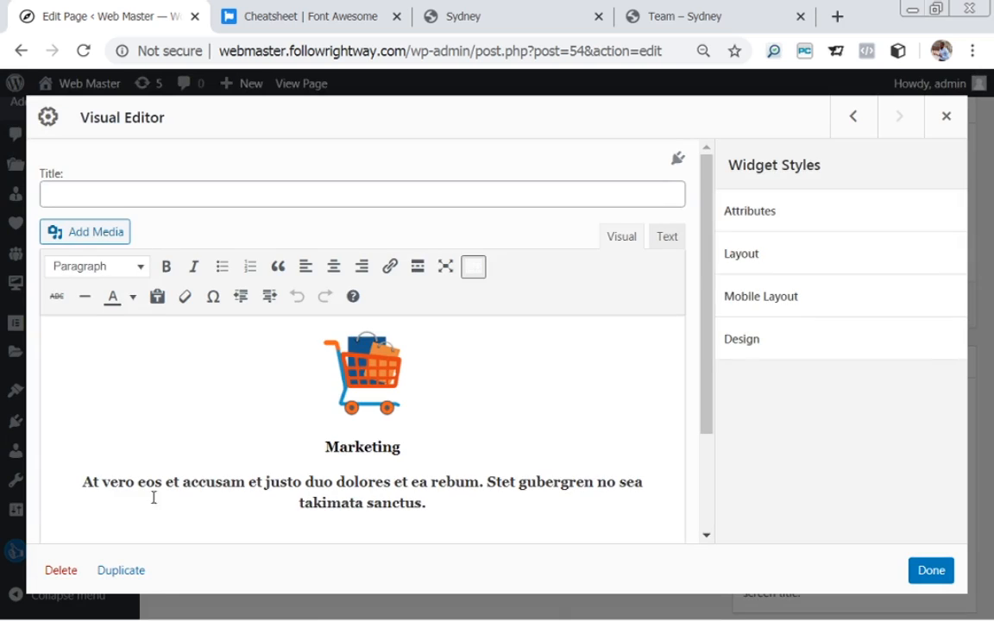
{"action": "left_click_drag", "start_coordinate": [79, 484], "coordinate": [389, 517]}
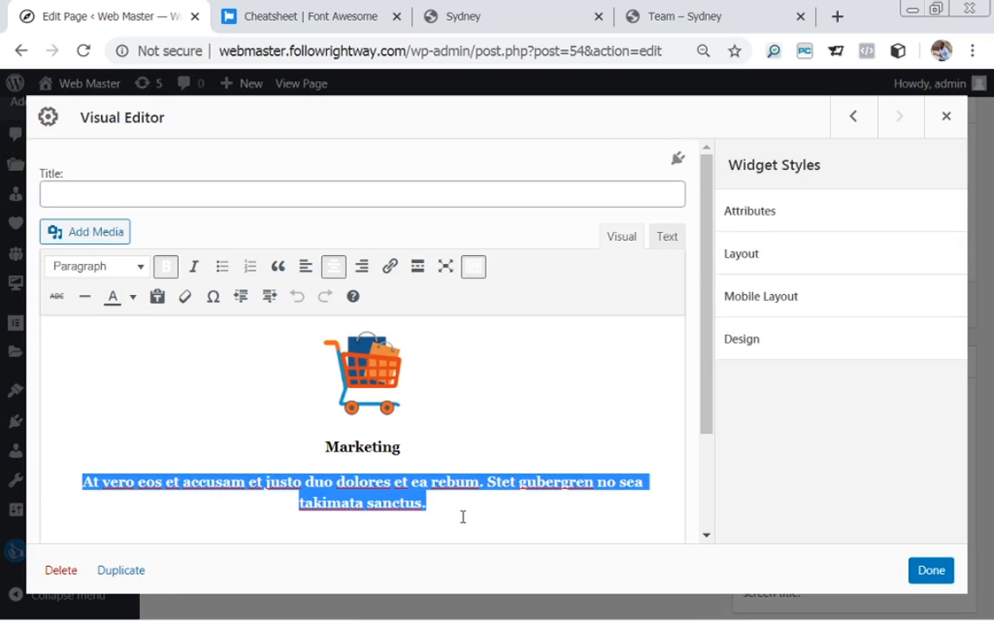
{"action": "key", "text": "ctrl+b"}
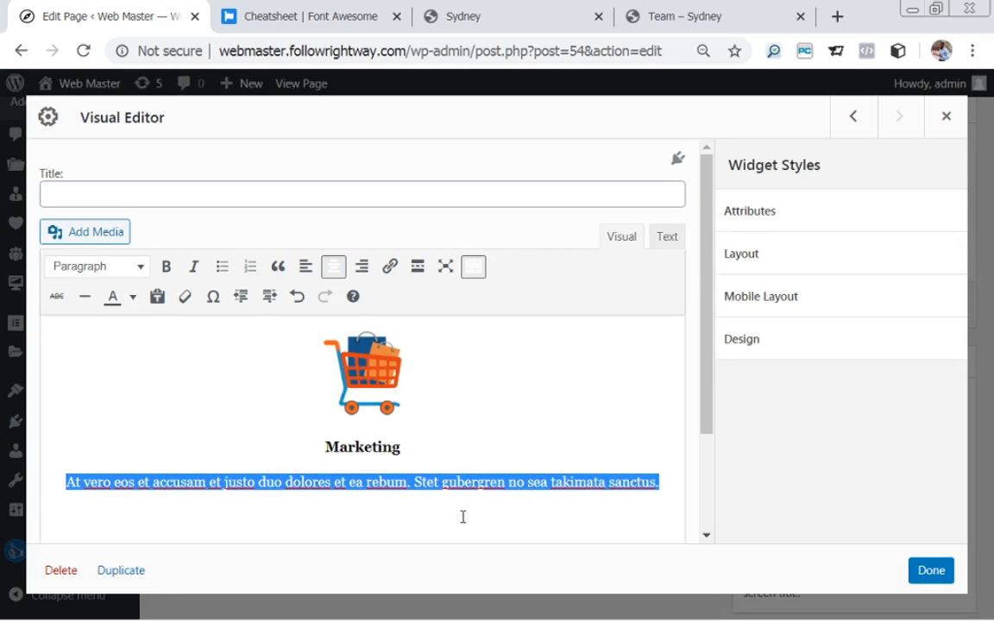
{"action": "left_click", "coordinate": [133, 297]}
{"action": "left_click", "coordinate": [61, 332]}
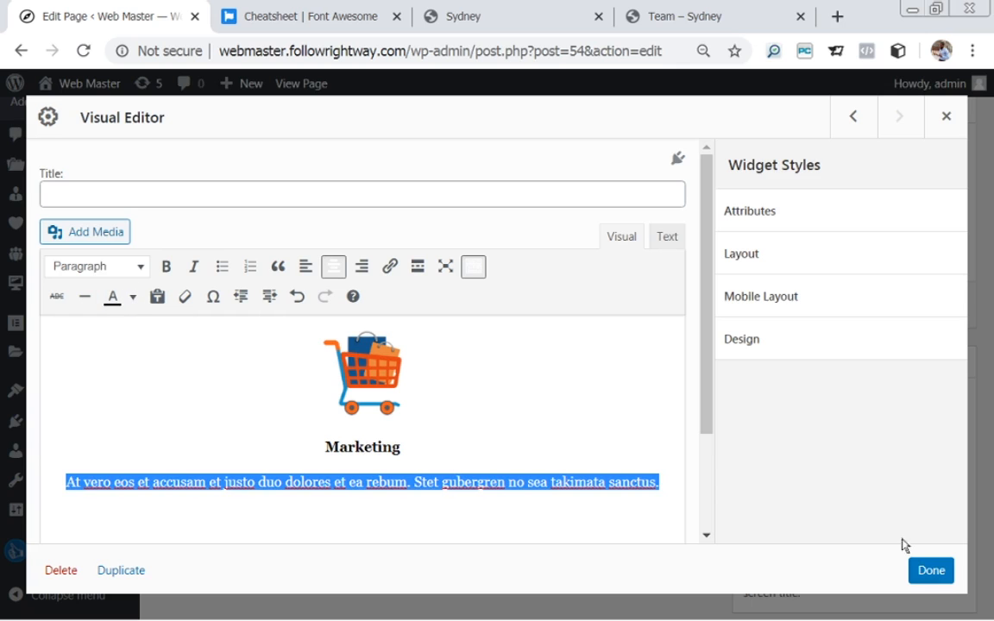
{"action": "left_click", "coordinate": [943, 576]}
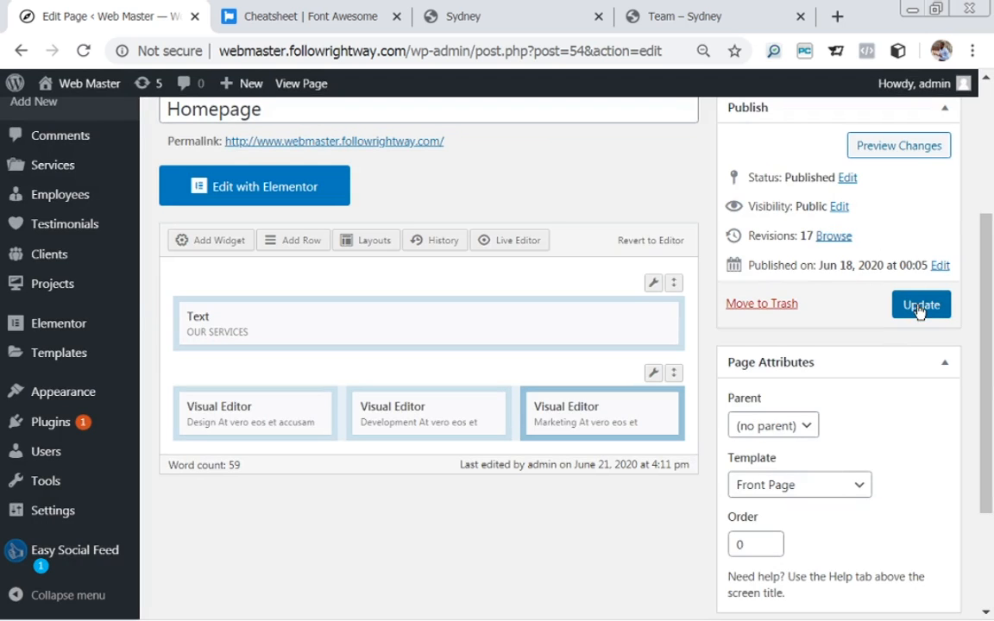
Update the Homepage, check the live Our Services cards, and return to the editor.
{"action": "left_click", "coordinate": [920, 311]}
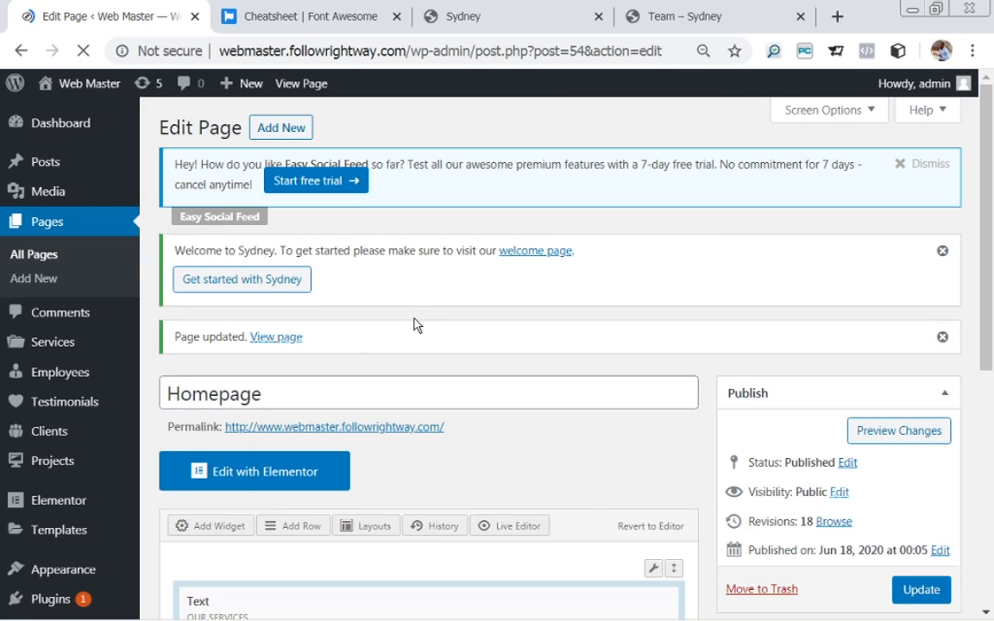
{"action": "left_click", "coordinate": [266, 343]}
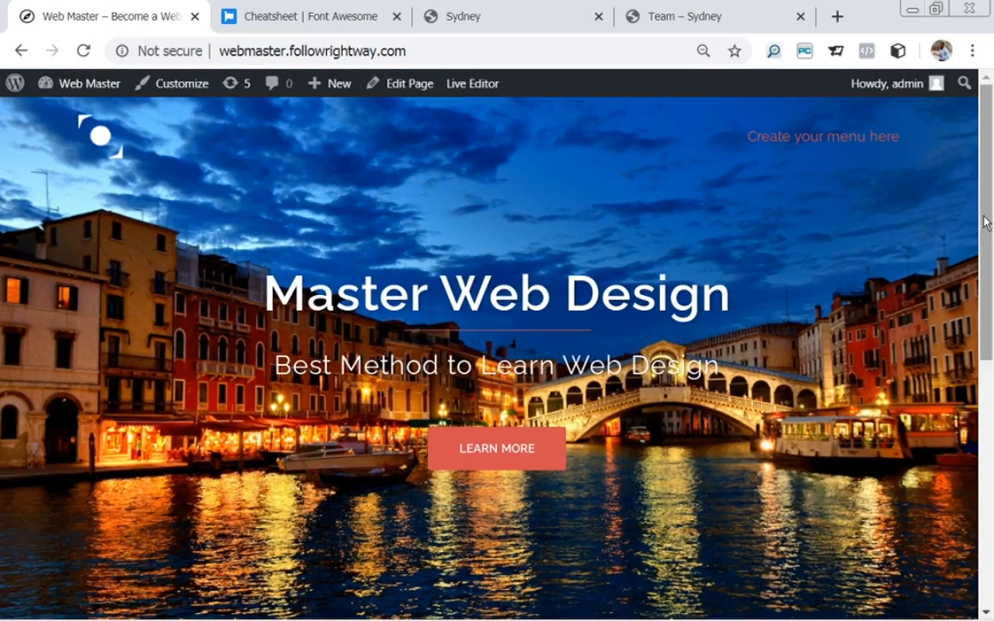
{"action": "left_click_drag", "start_coordinate": [983, 222], "coordinate": [993, 496]}
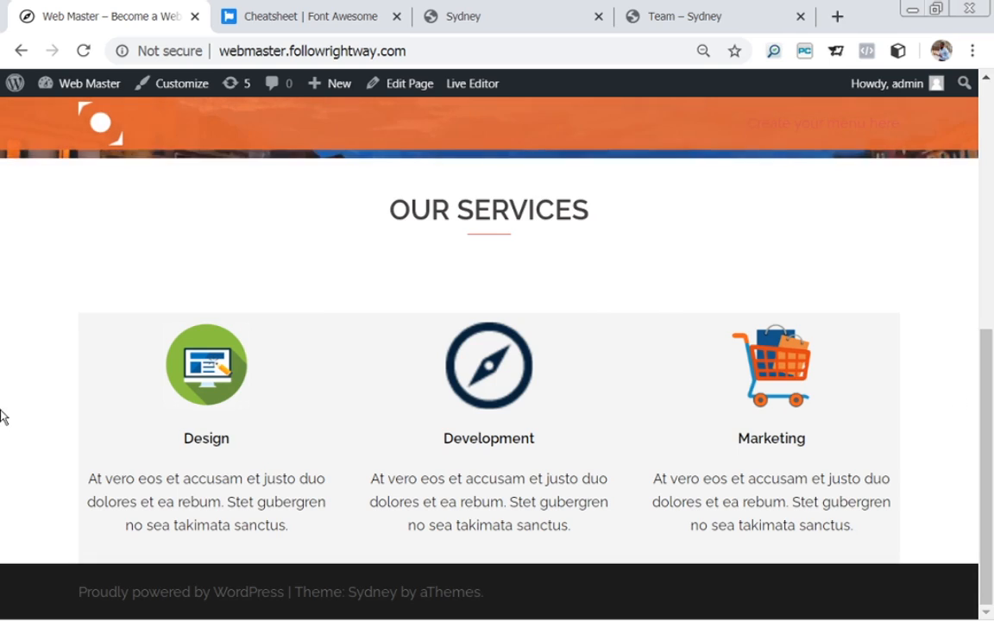
{"action": "left_click", "coordinate": [409, 89]}
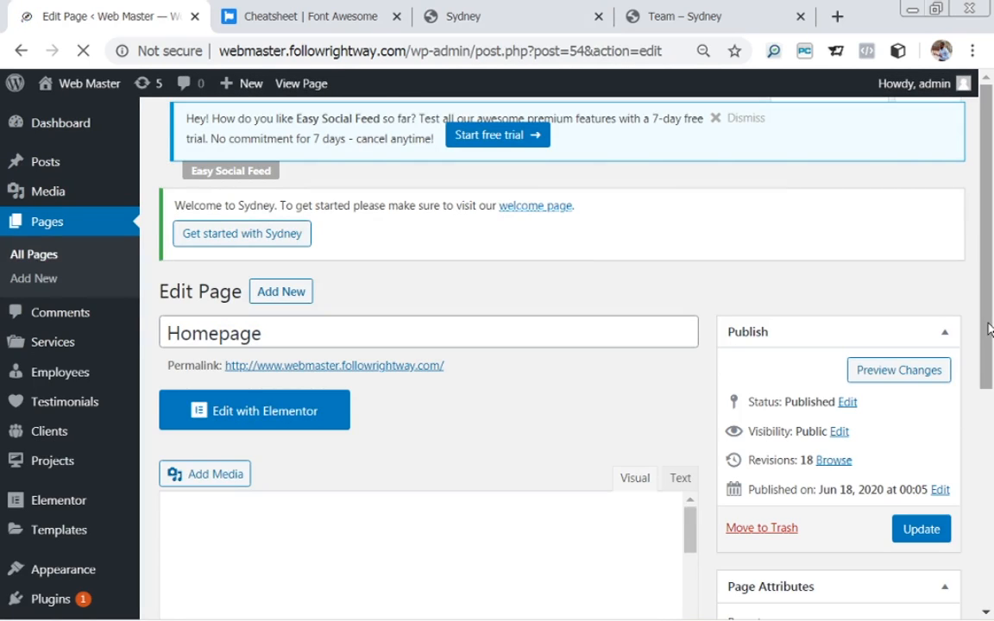
Set the services row layout to Full Width and update the Homepage.
{"action": "left_click_drag", "start_coordinate": [990, 330], "coordinate": [993, 400]}
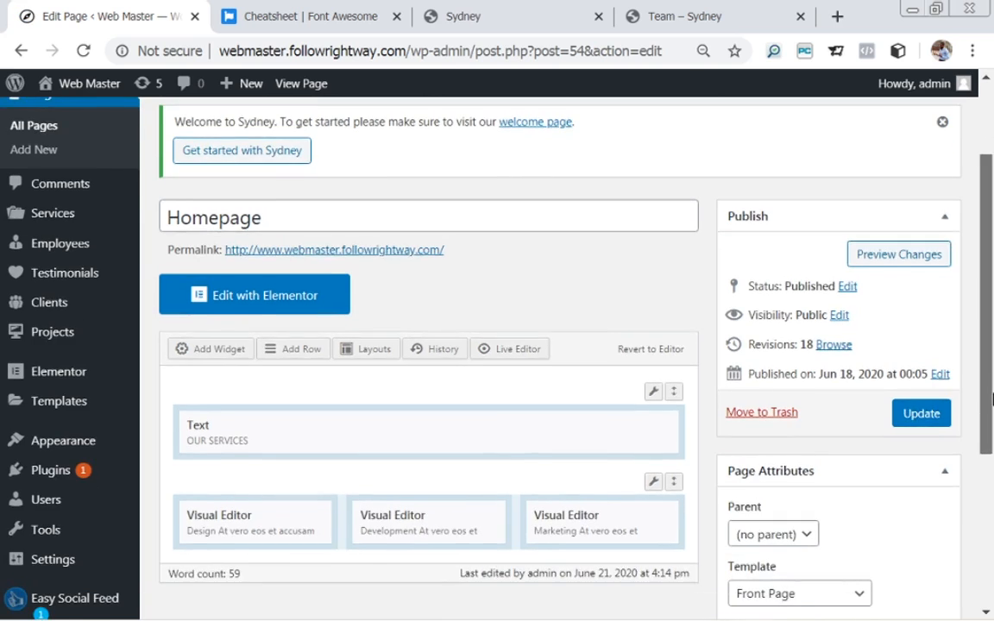
{"action": "mouse_move", "coordinate": [651, 396]}
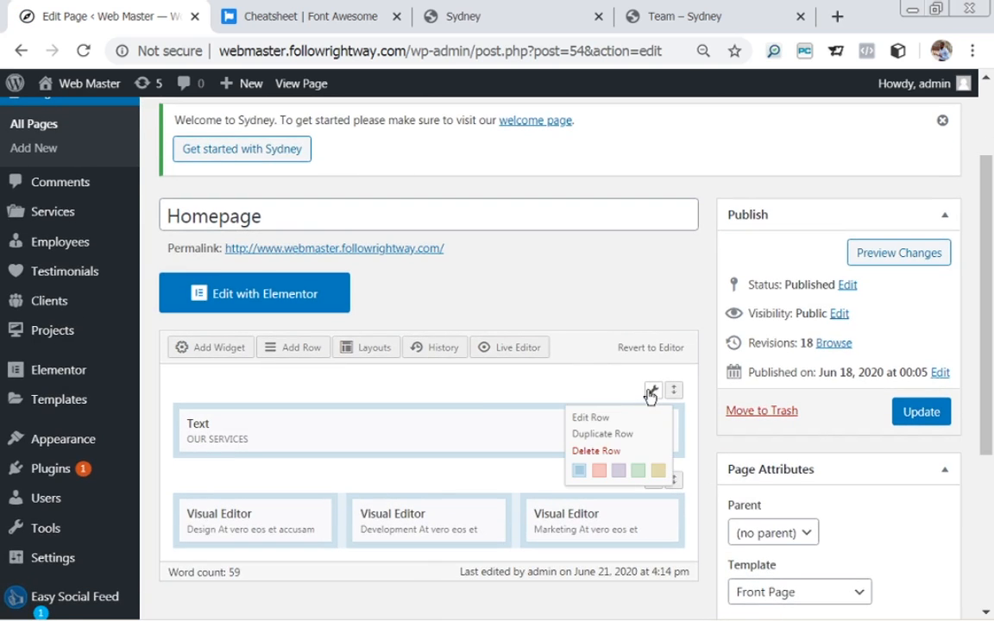
{"action": "mouse_move", "coordinate": [653, 482]}
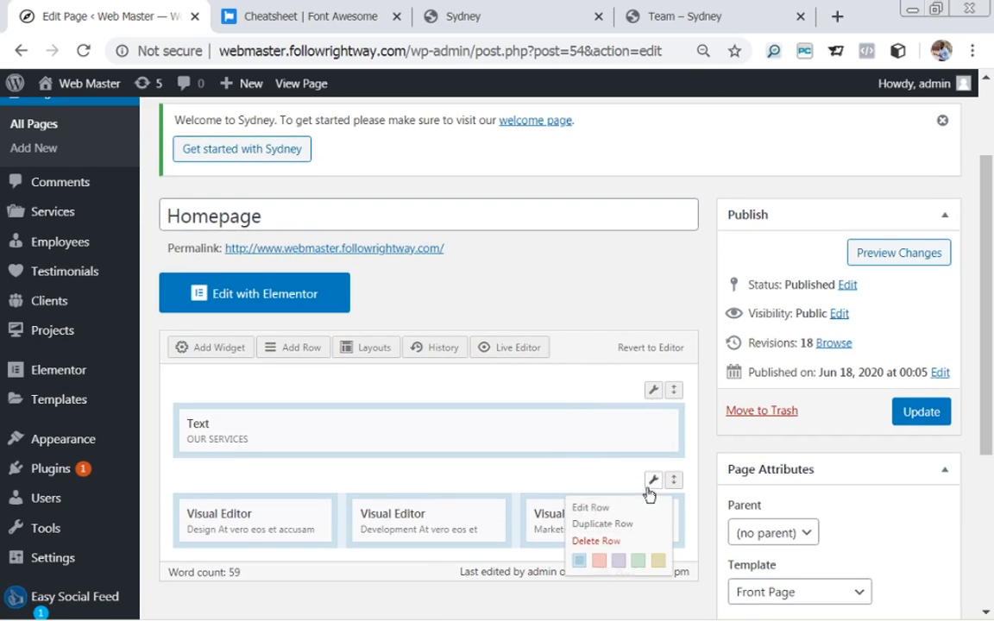
{"action": "left_click", "coordinate": [586, 508]}
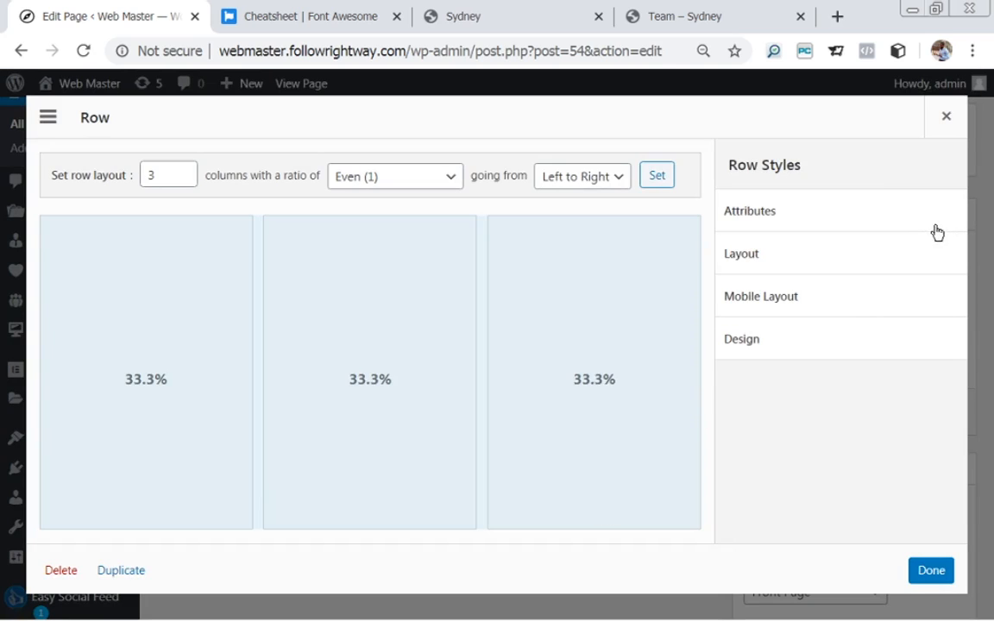
{"action": "left_click", "coordinate": [786, 267]}
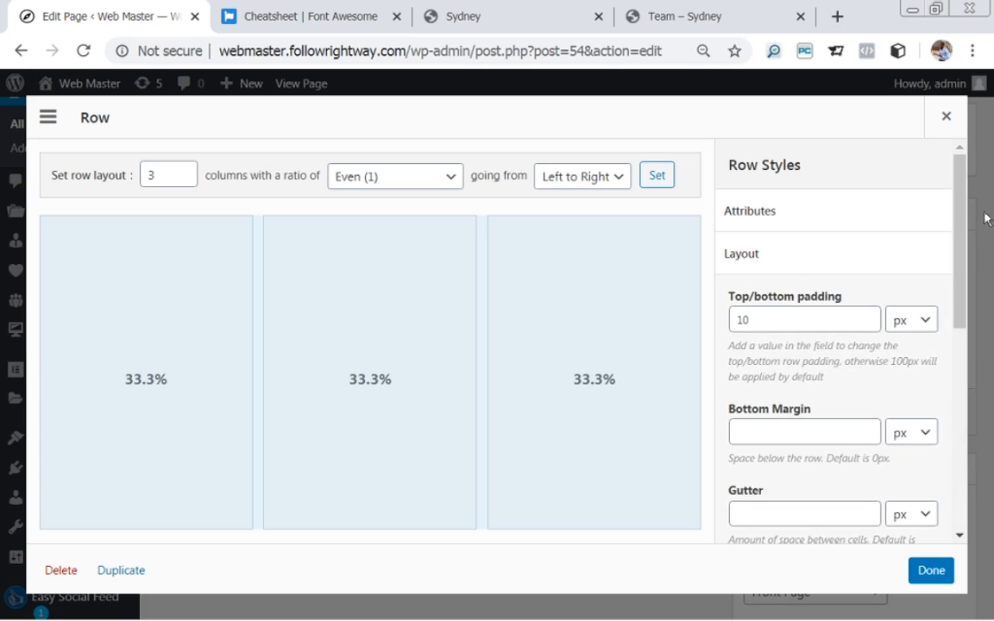
{"action": "left_click_drag", "start_coordinate": [960, 222], "coordinate": [984, 354]}
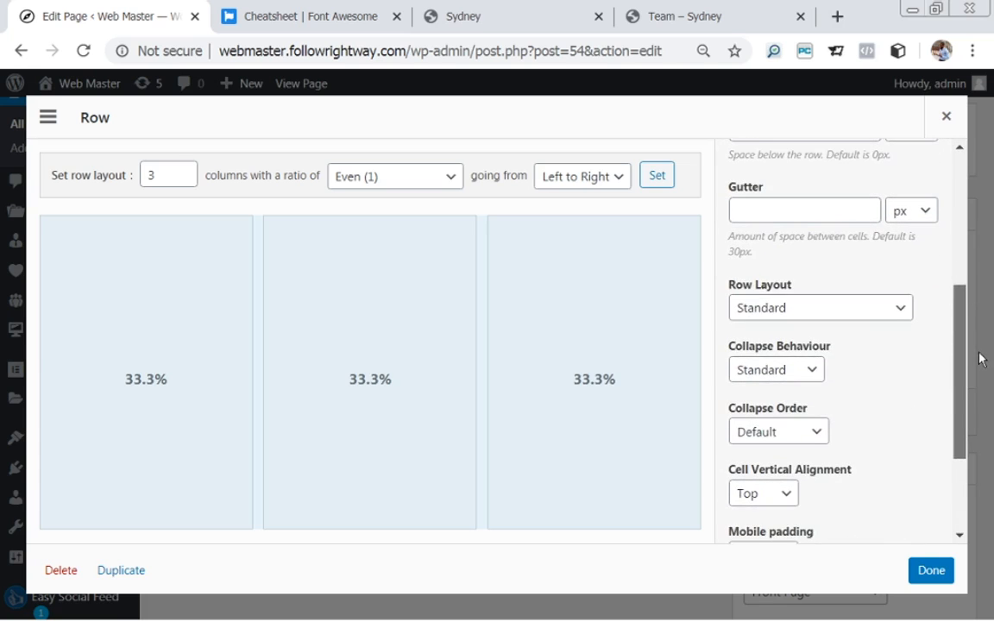
{"action": "left_click", "coordinate": [837, 313]}
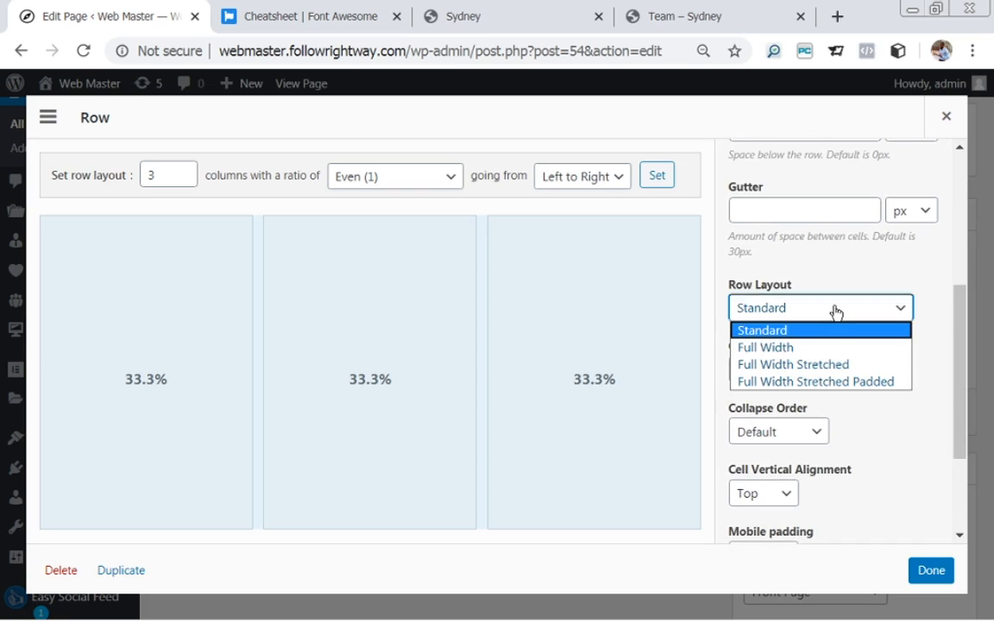
{"action": "left_click", "coordinate": [808, 359]}
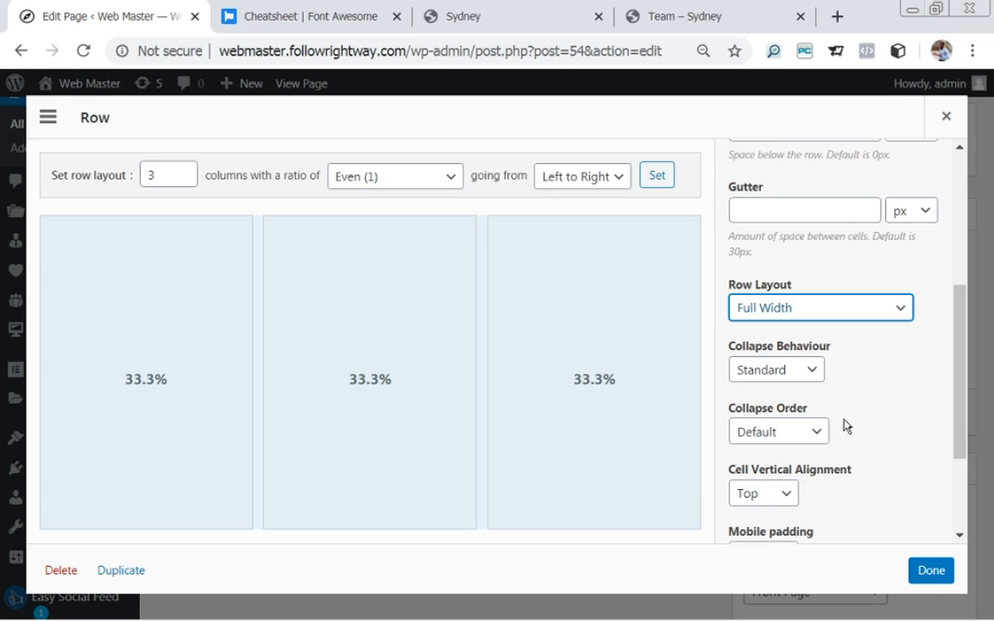
{"action": "left_click", "coordinate": [926, 574]}
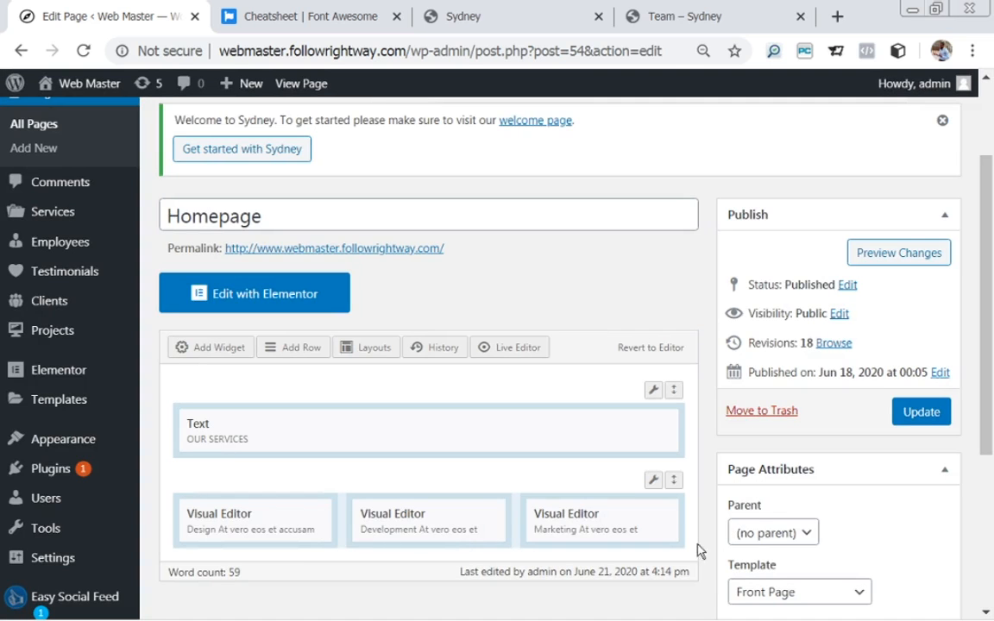
{"action": "mouse_move", "coordinate": [654, 480]}
{"action": "left_click", "coordinate": [908, 419]}
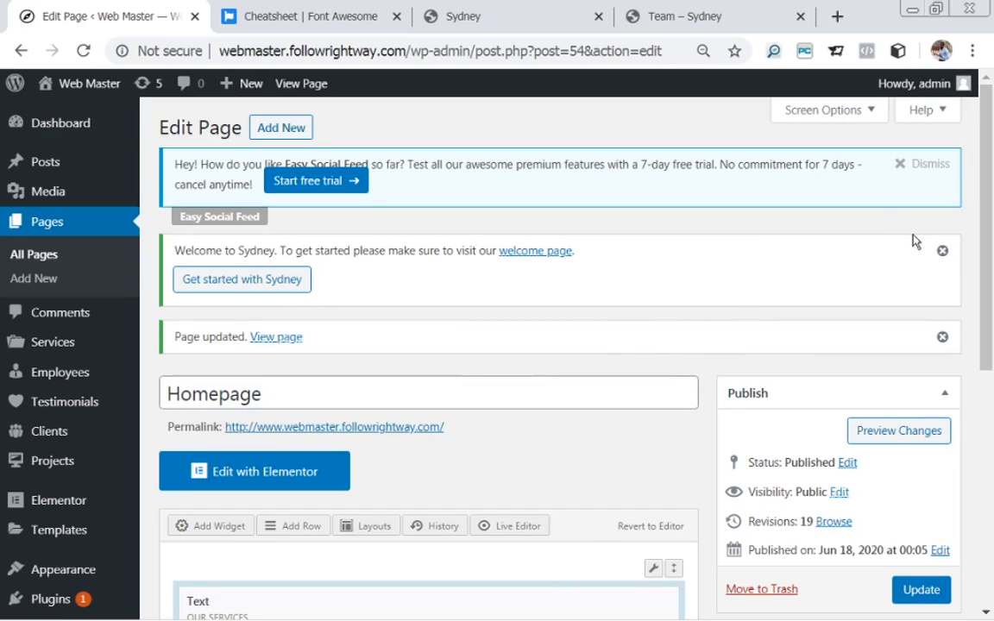
Open the live Homepage and compare its Our Services section with the Sydney demo.
{"action": "scroll", "coordinate": [993, 315], "scroll_direction": "down", "scroll_amount": 3}
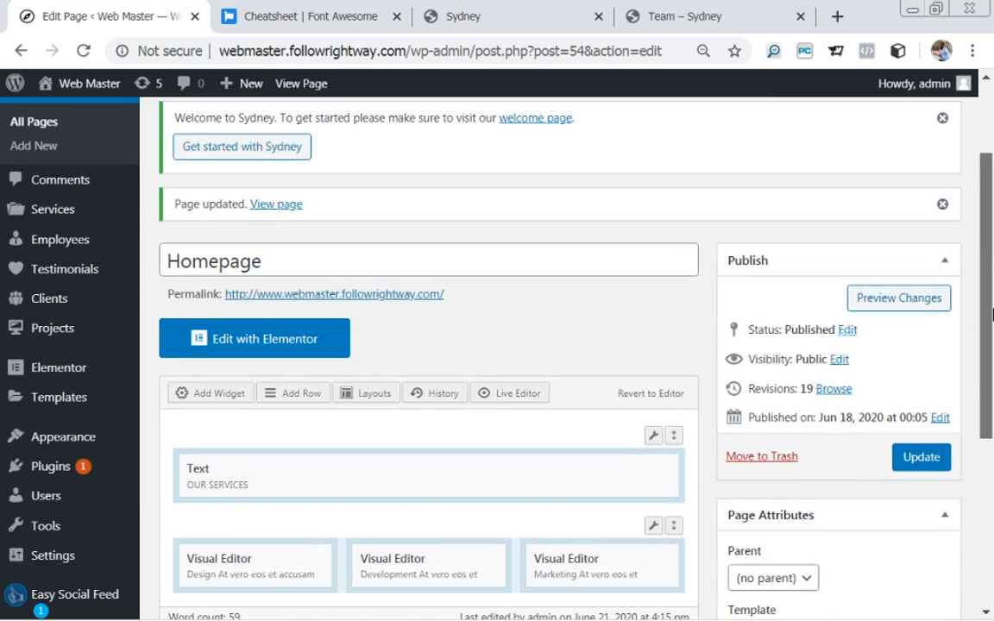
{"action": "left_click_drag", "start_coordinate": [993, 315], "coordinate": [993, 321]}
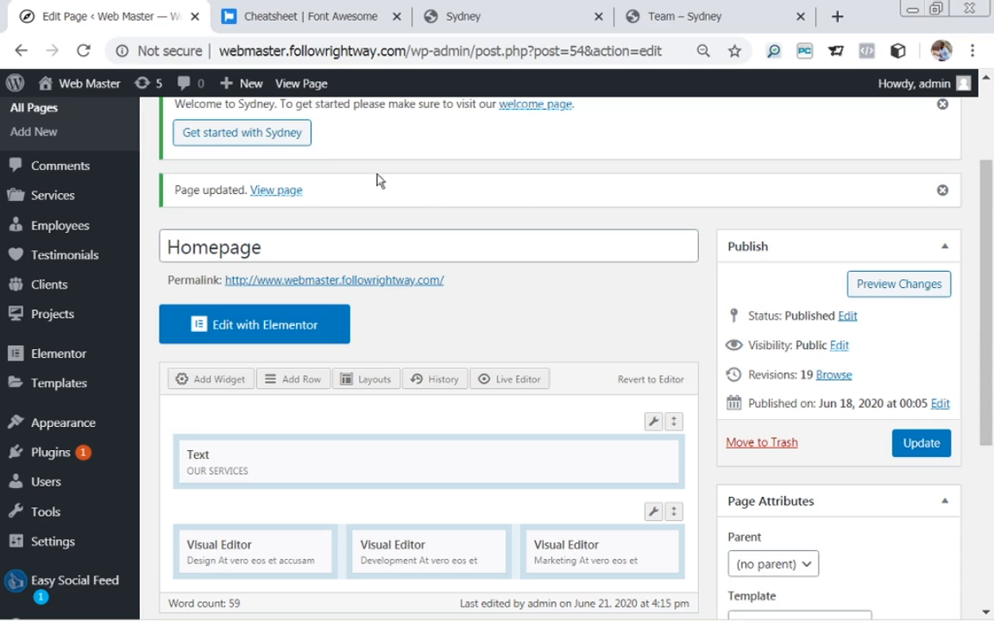
{"action": "left_click", "coordinate": [276, 197]}
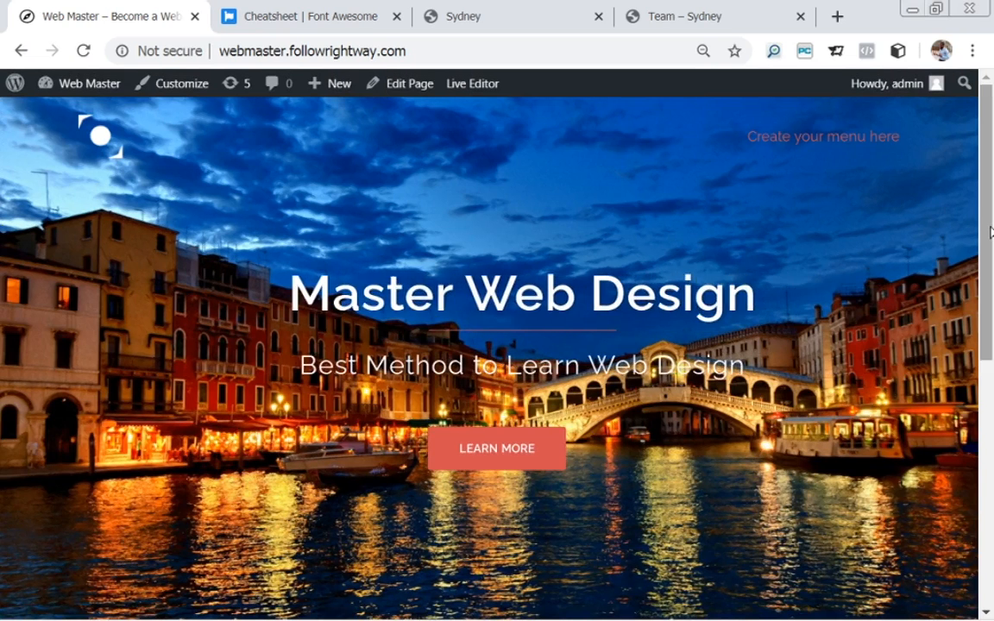
{"action": "left_click_drag", "start_coordinate": [984, 229], "coordinate": [992, 499]}
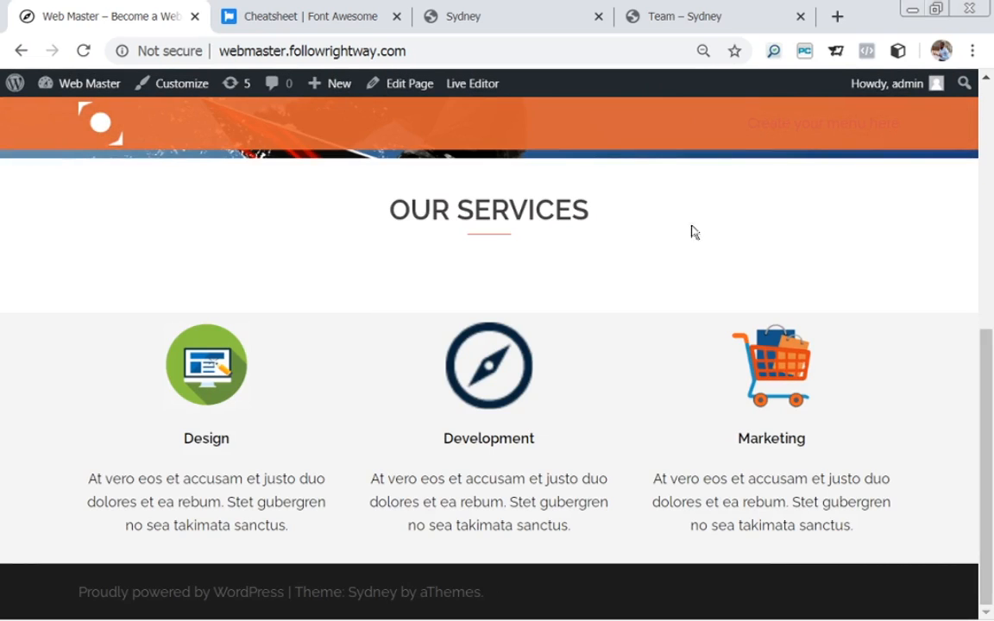
{"action": "left_click", "coordinate": [474, 22]}
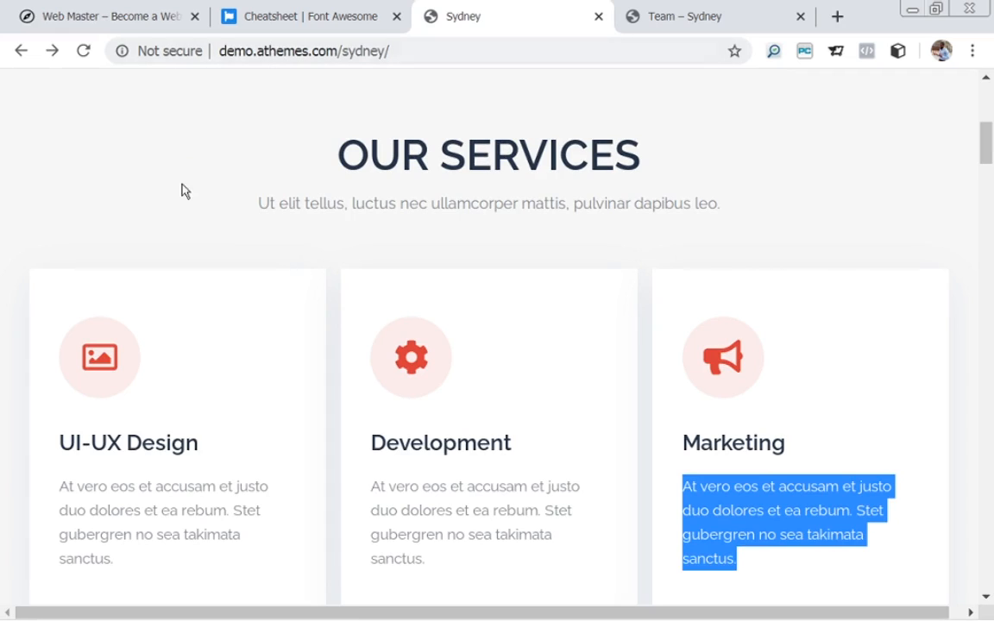
{"action": "left_click", "coordinate": [302, 248]}
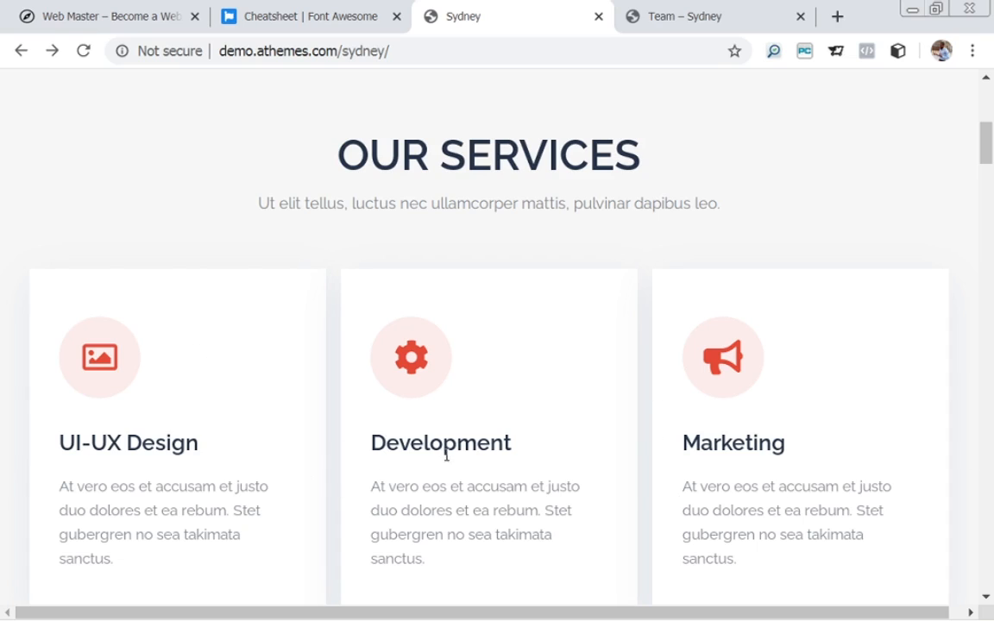
{"action": "left_click", "coordinate": [142, 24]}
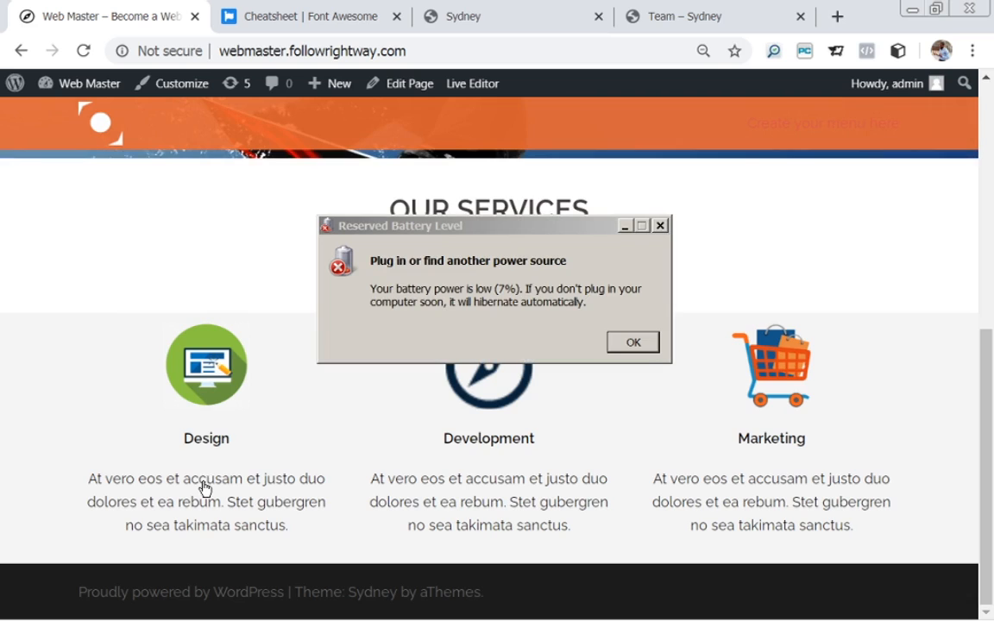
{"action": "left_click", "coordinate": [634, 344]}
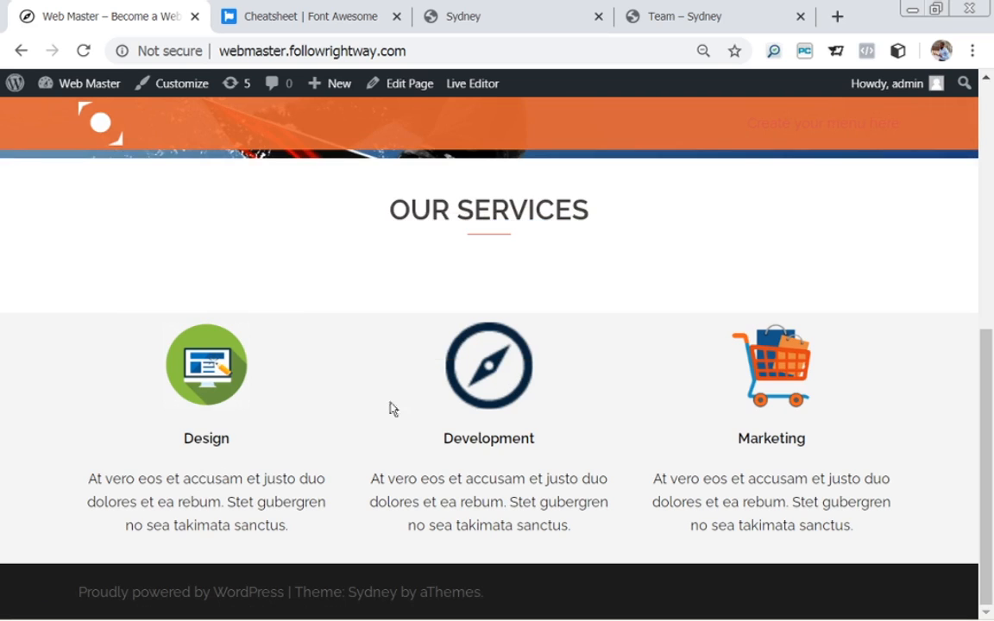
{"action": "left_click", "coordinate": [214, 380]}
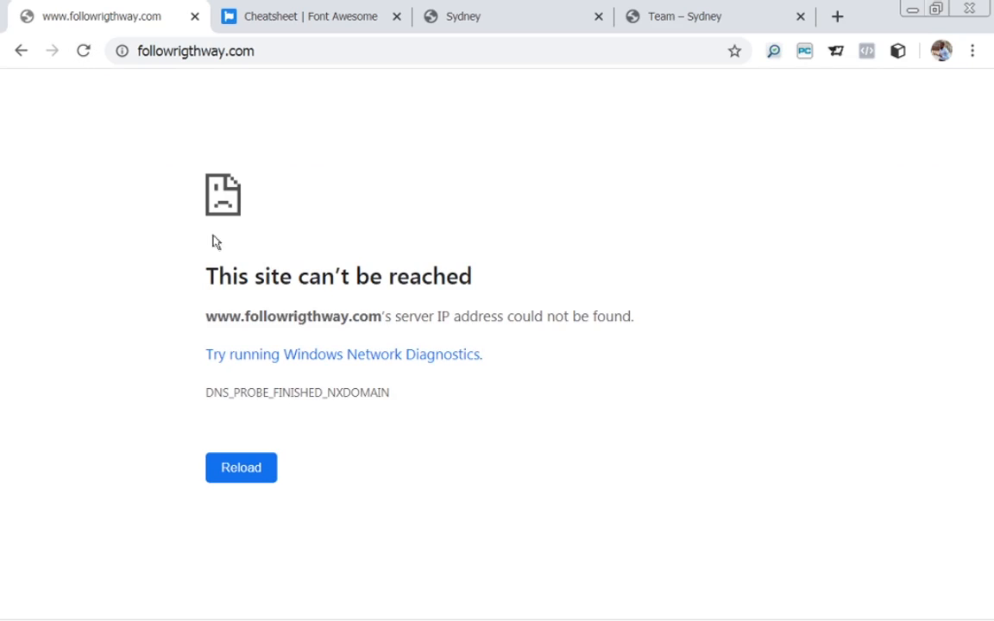
{"action": "left_click", "coordinate": [21, 52]}
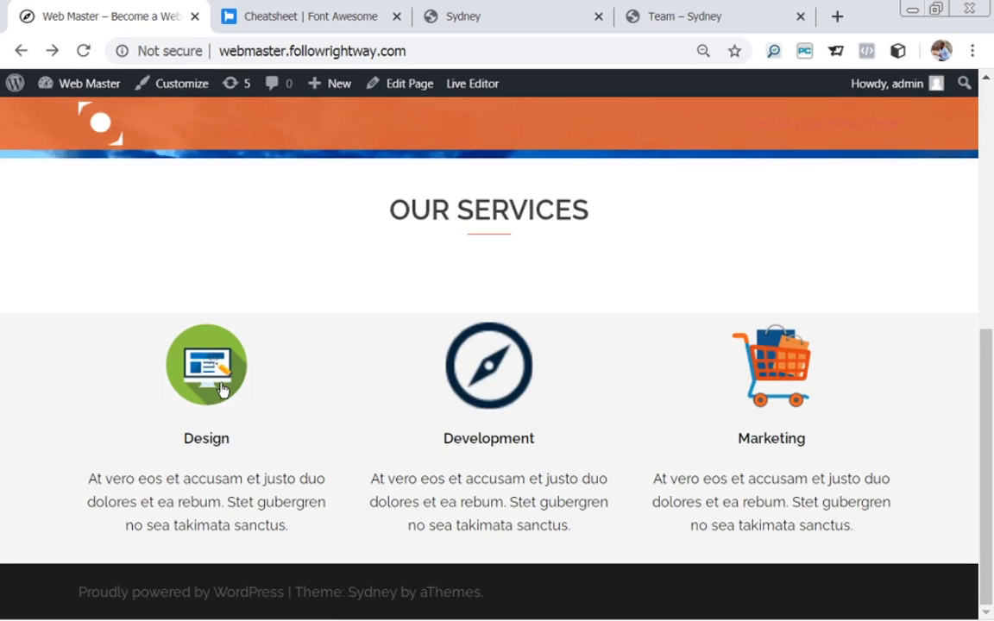
{"action": "left_click", "coordinate": [179, 490]}
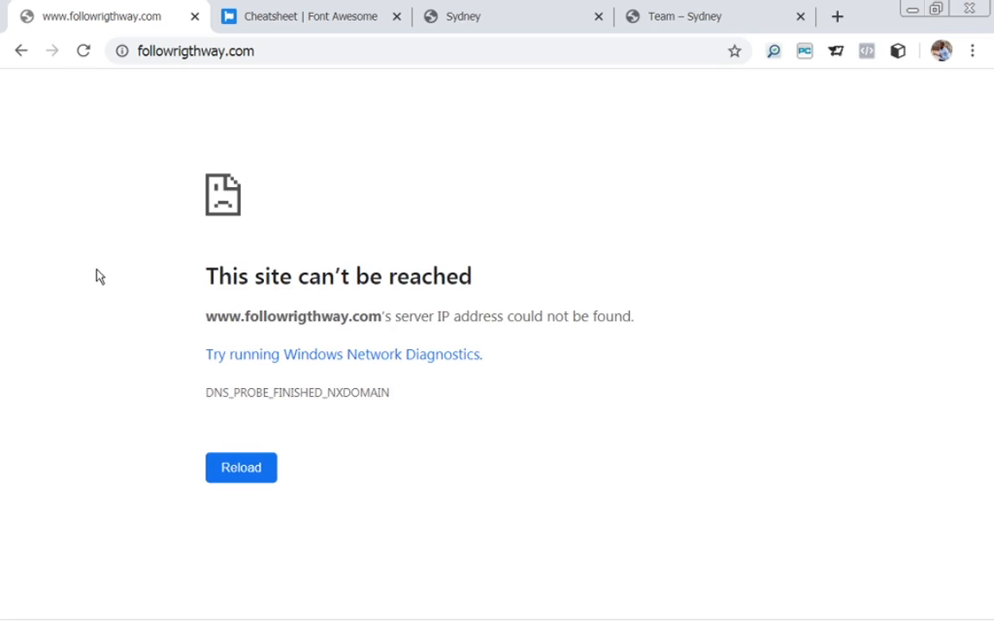
{"action": "left_click", "coordinate": [22, 52]}
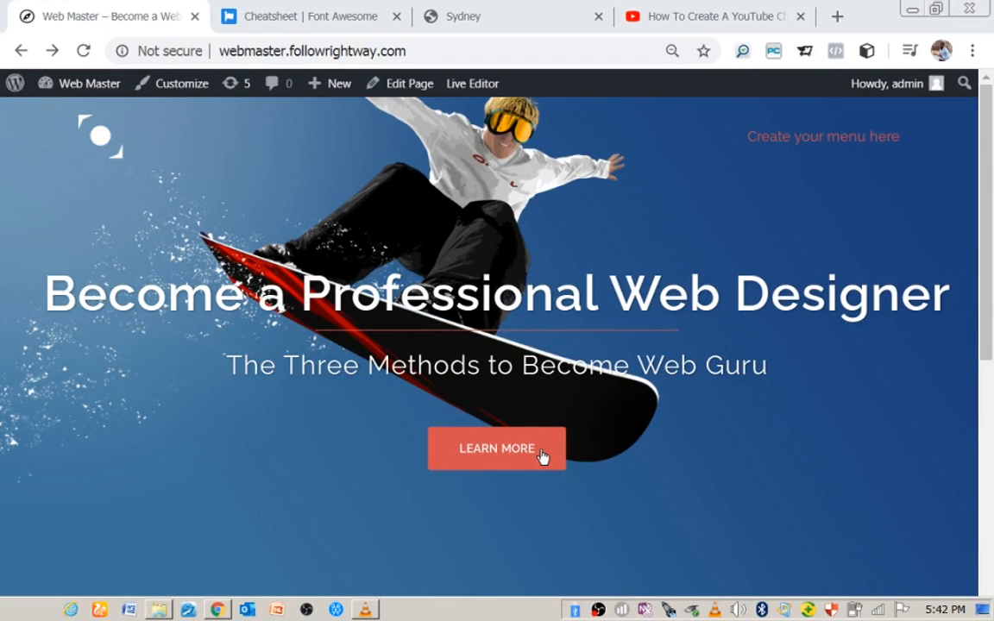
{"action": "left_click_drag", "start_coordinate": [987, 259], "coordinate": [990, 489]}
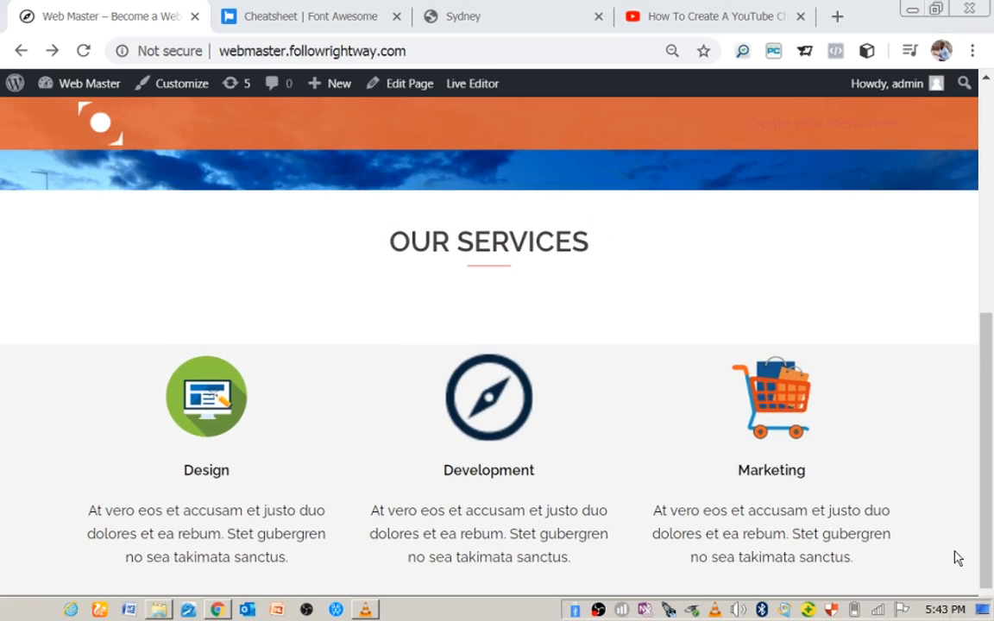
{"action": "left_click", "coordinate": [504, 12]}
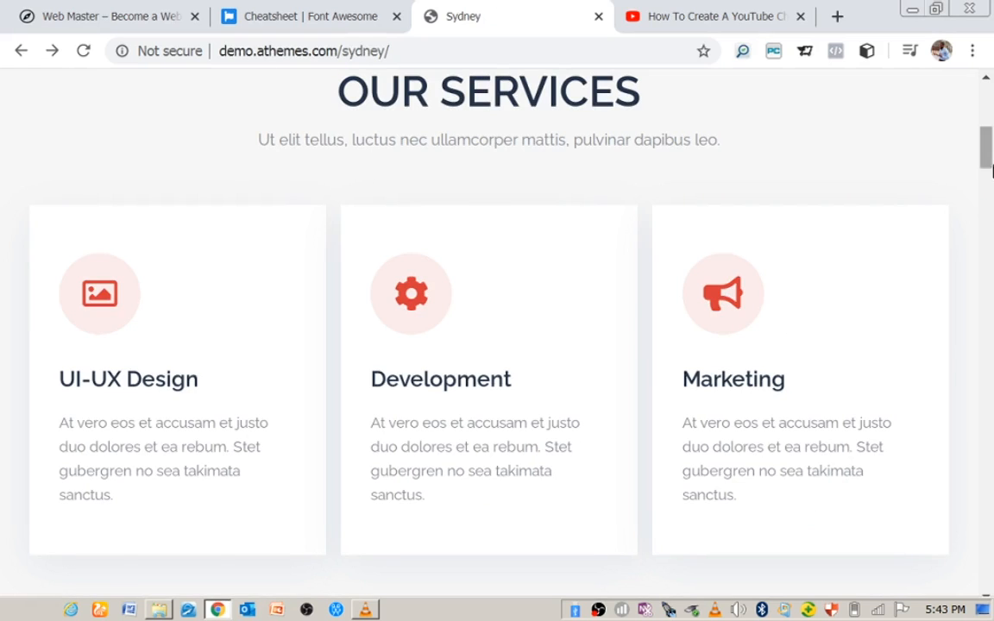
{"action": "scroll", "coordinate": [990, 154], "scroll_direction": "down", "scroll_amount": 5}
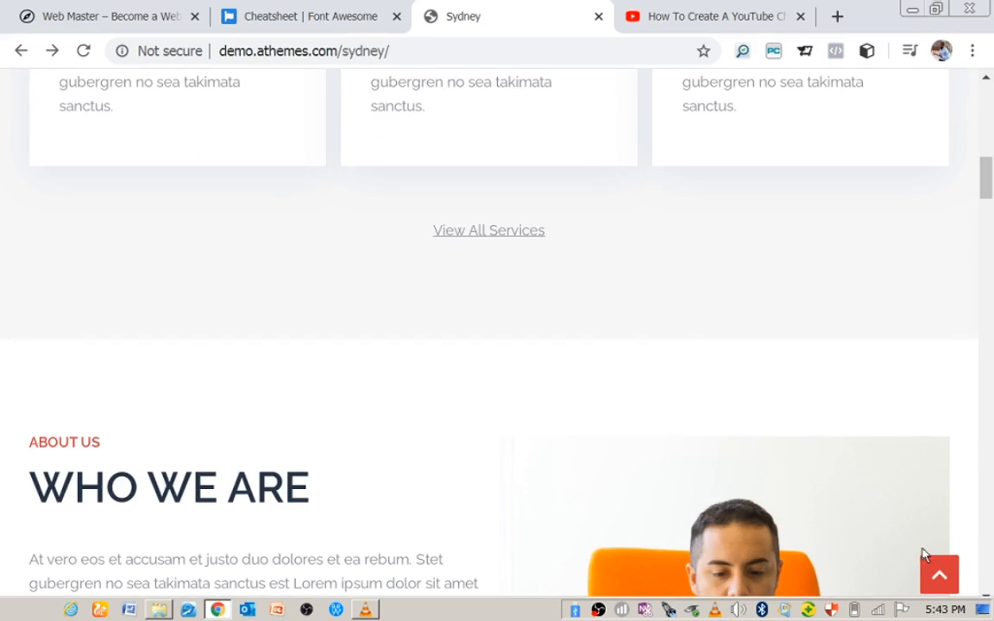
{"action": "scroll", "coordinate": [990, 205], "scroll_direction": "down", "scroll_amount": 2}
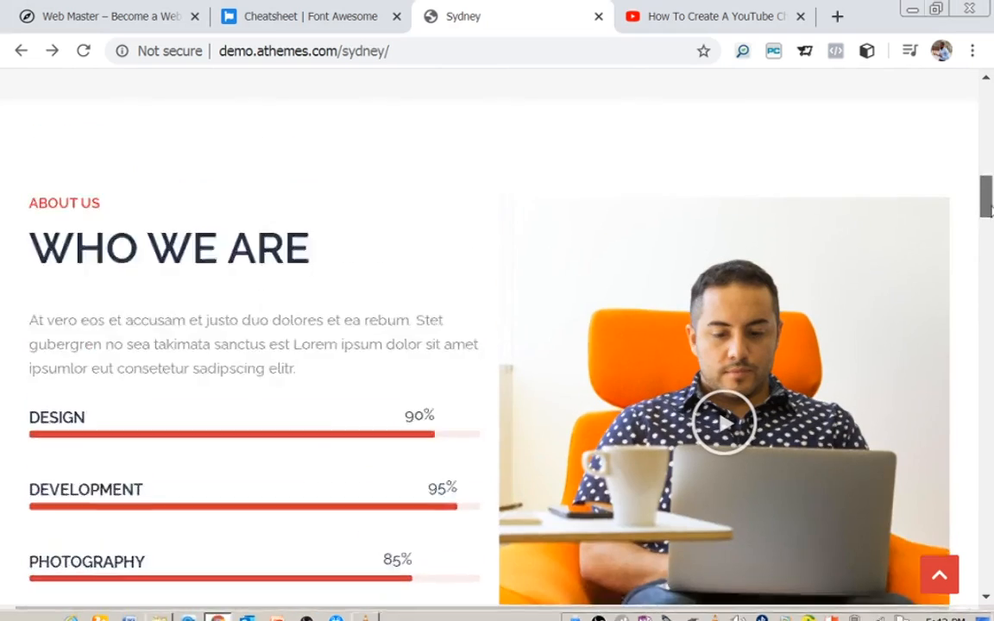
{"action": "scroll", "coordinate": [987, 199], "scroll_direction": "down", "scroll_amount": 1}
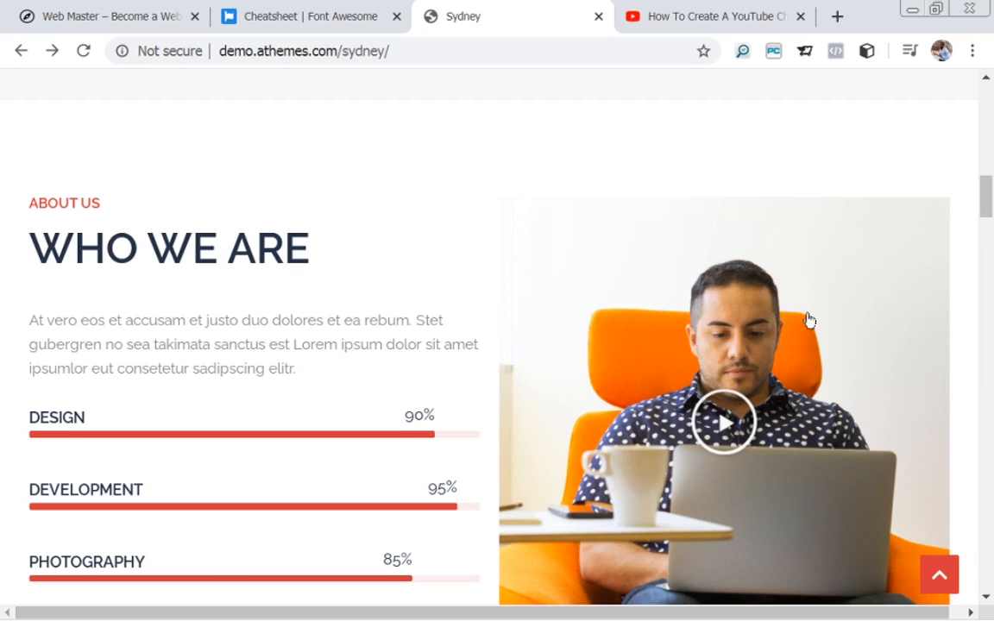
{"action": "scroll", "coordinate": [990, 192], "scroll_direction": "down", "scroll_amount": 1}
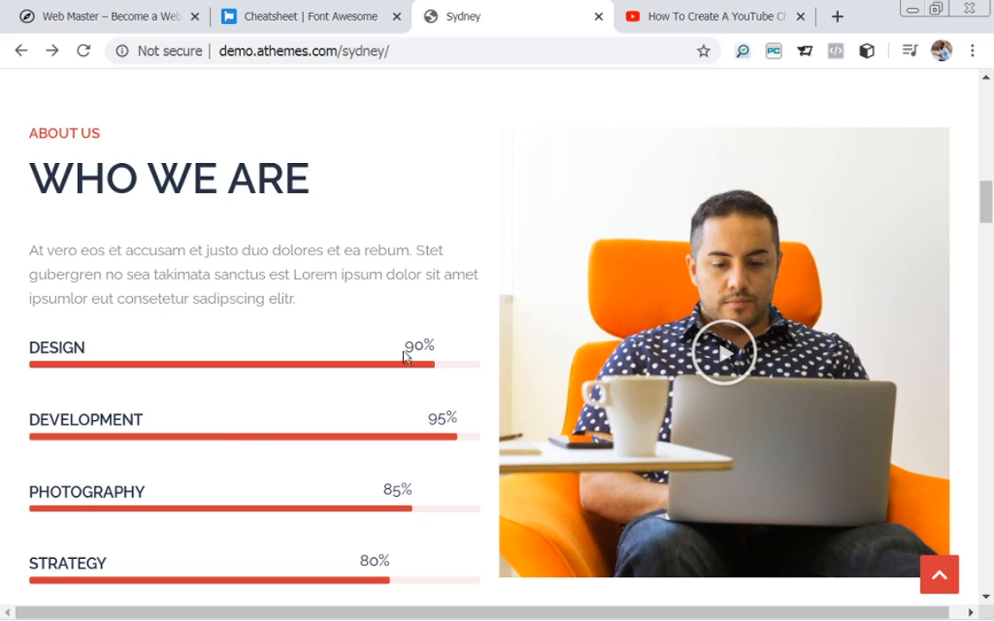
{"action": "scroll", "coordinate": [985, 203], "scroll_direction": "down", "scroll_amount": 3}
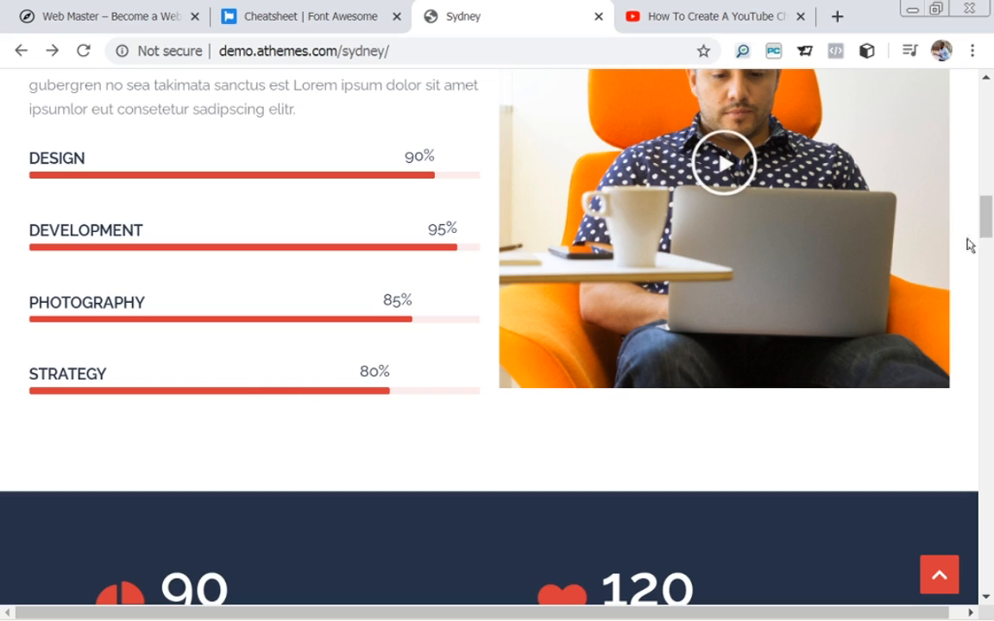
{"action": "left_click_drag", "start_coordinate": [988, 233], "coordinate": [990, 216]}
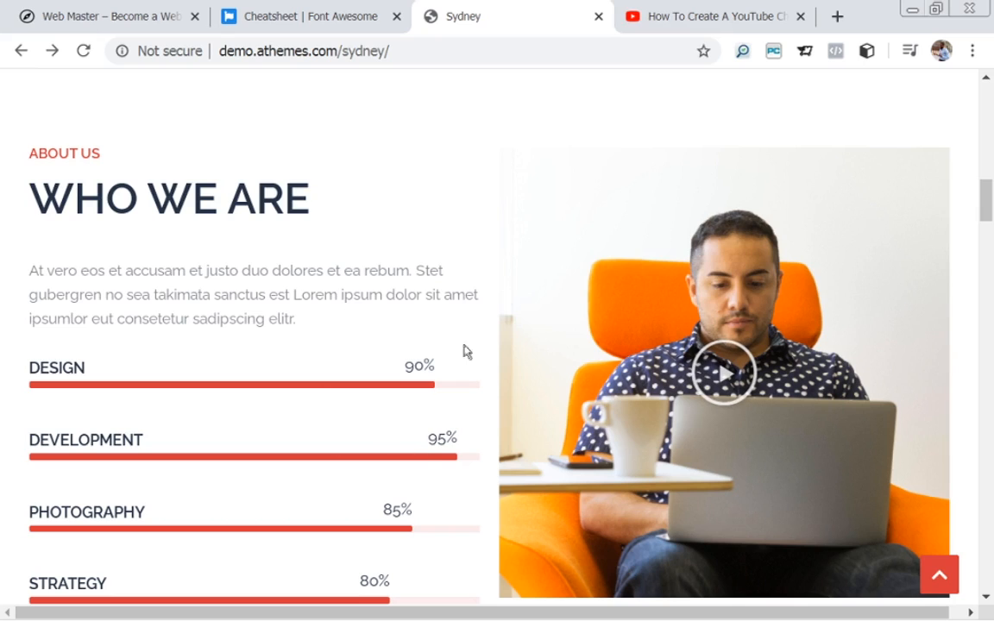
{"action": "left_click", "coordinate": [93, 21]}
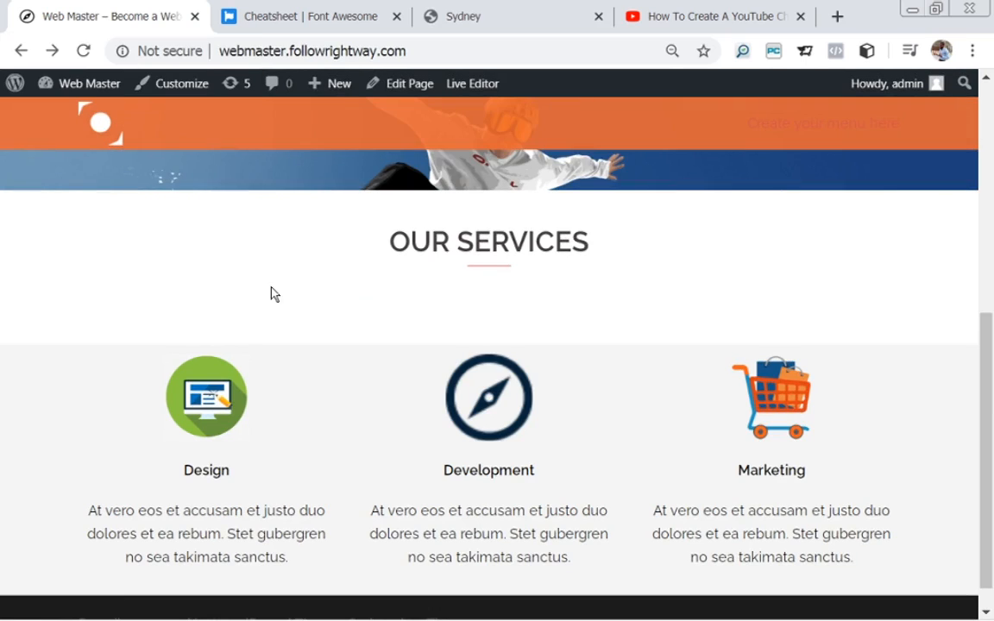
Reopen the Homepage editor and add a new row with two 50% columns.
{"action": "left_click", "coordinate": [412, 90]}
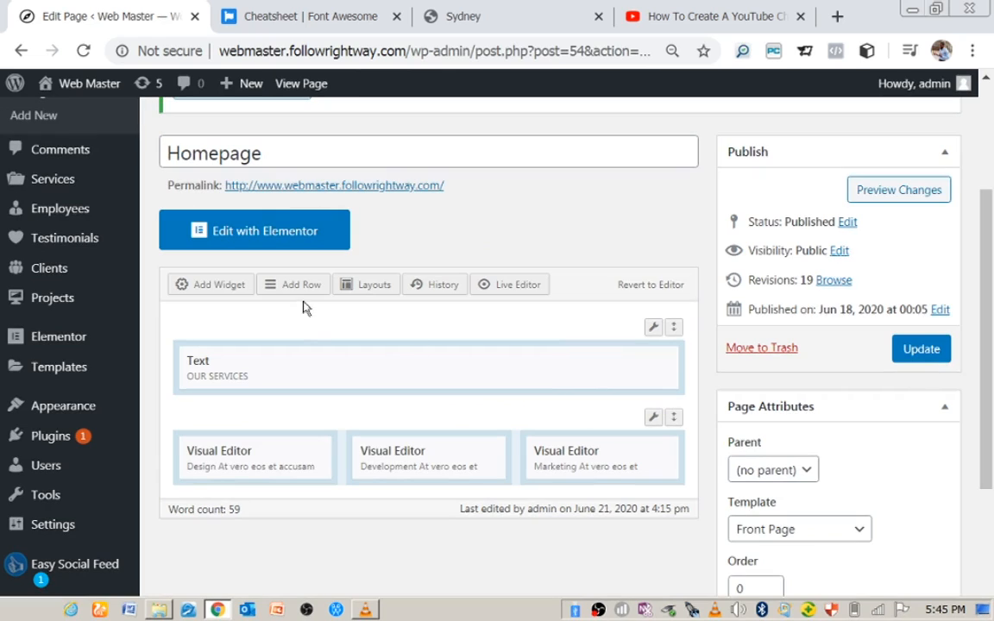
{"action": "left_click", "coordinate": [293, 287]}
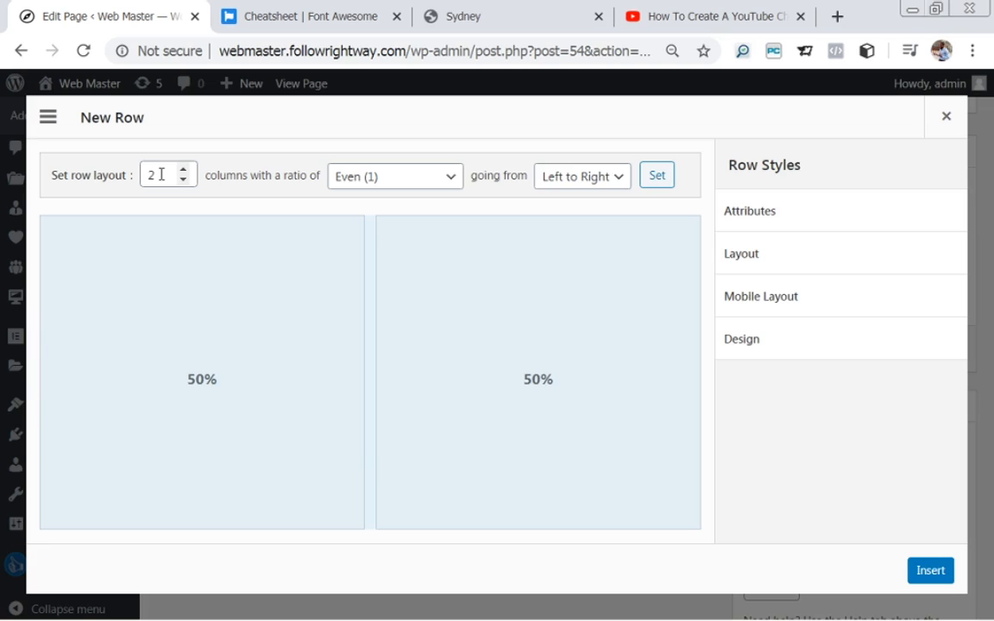
Give the new row a top/bottom padding of 40.
{"action": "left_click", "coordinate": [760, 263]}
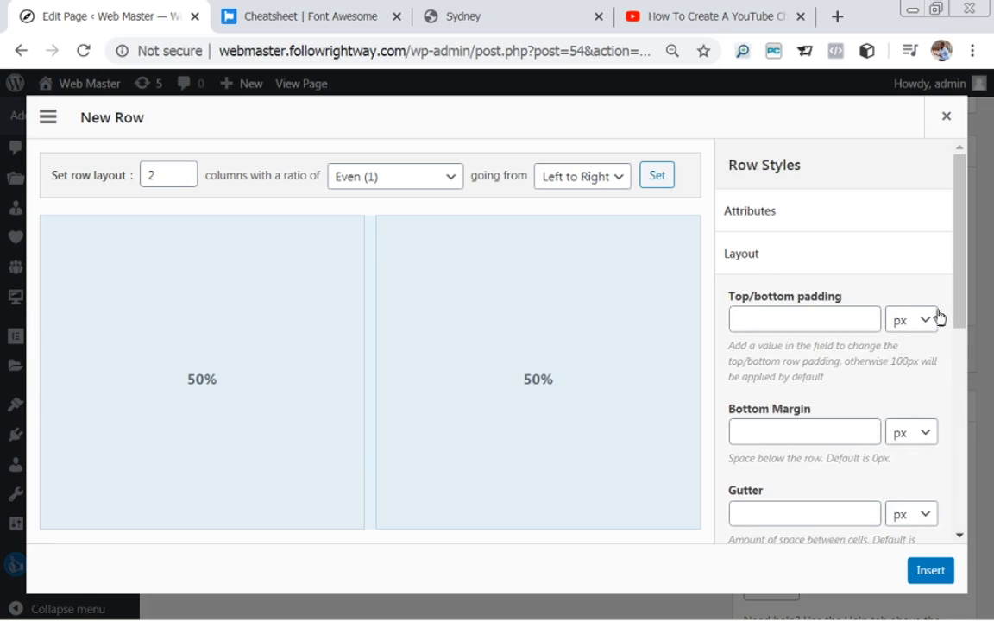
{"action": "left_click_drag", "start_coordinate": [960, 304], "coordinate": [964, 319]}
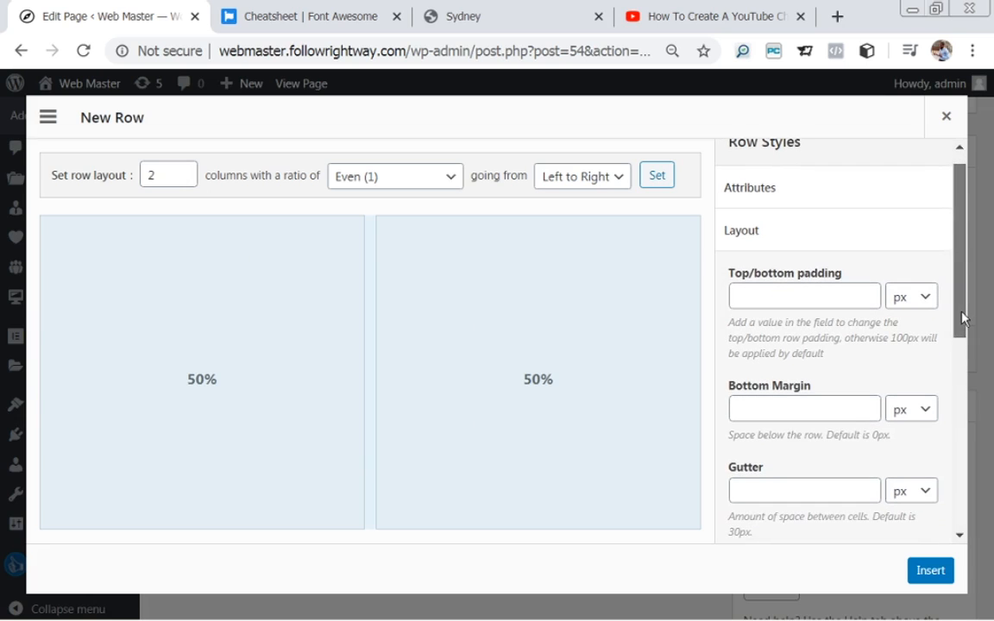
{"action": "left_click", "coordinate": [811, 298]}
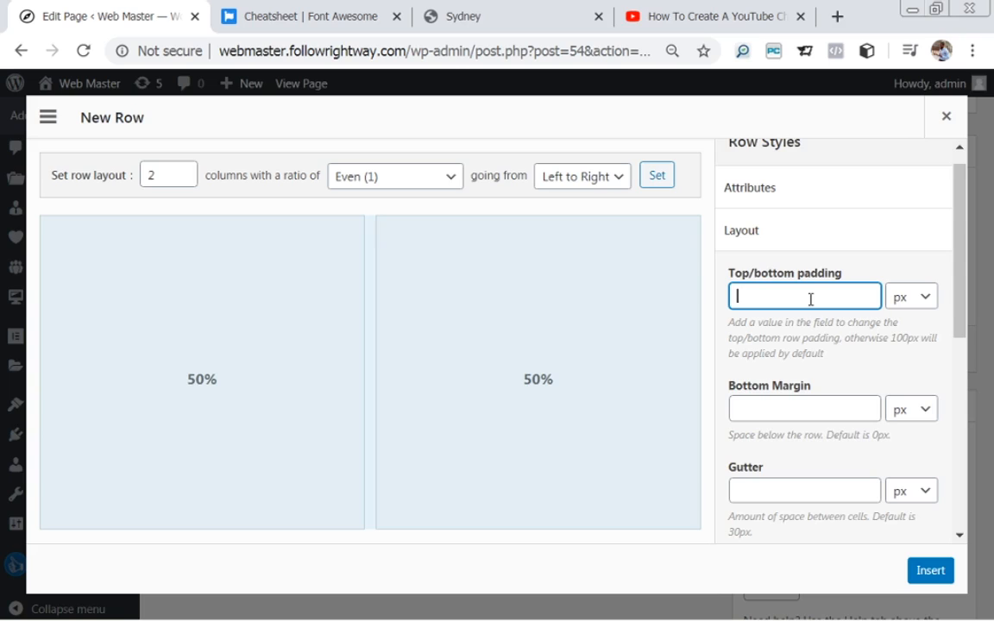
{"action": "type", "text": "40"}
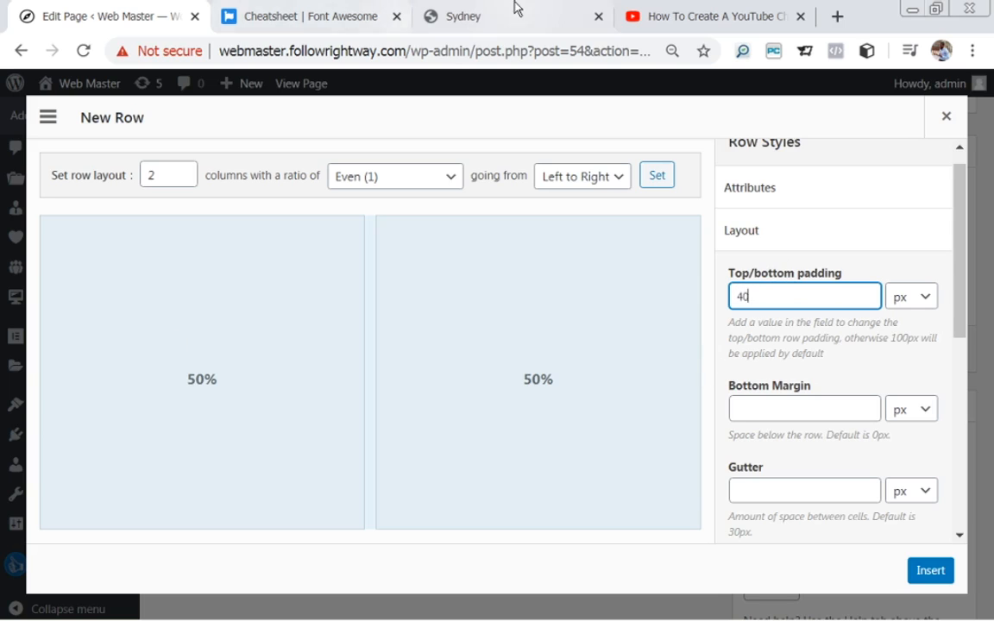
Look over the Sydney demo's Who We Are section for reference.
{"action": "left_click", "coordinate": [460, 15]}
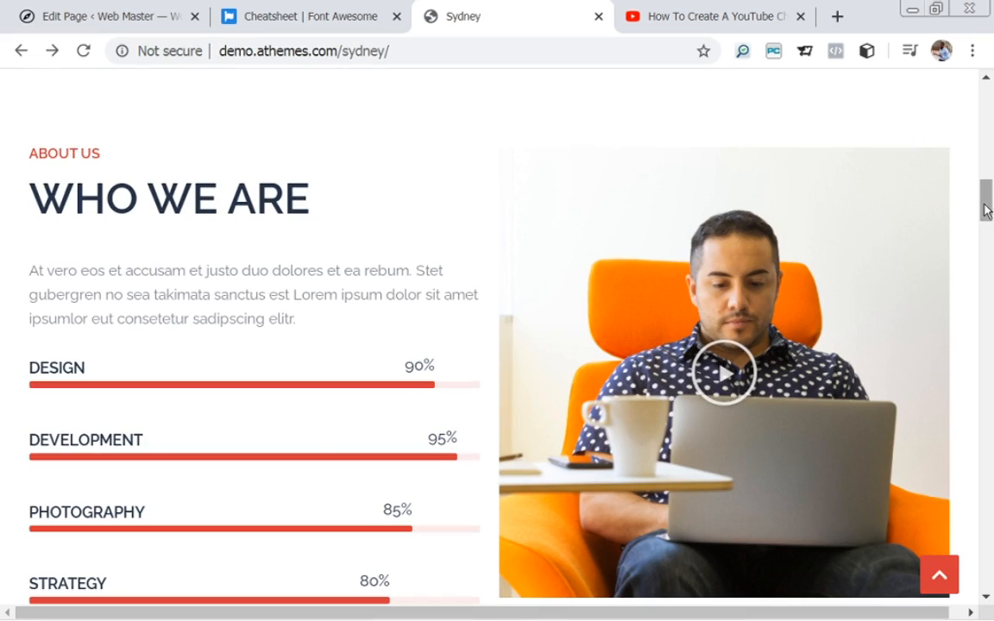
{"action": "scroll", "coordinate": [470, 188], "scroll_direction": "up", "scroll_amount": 8}
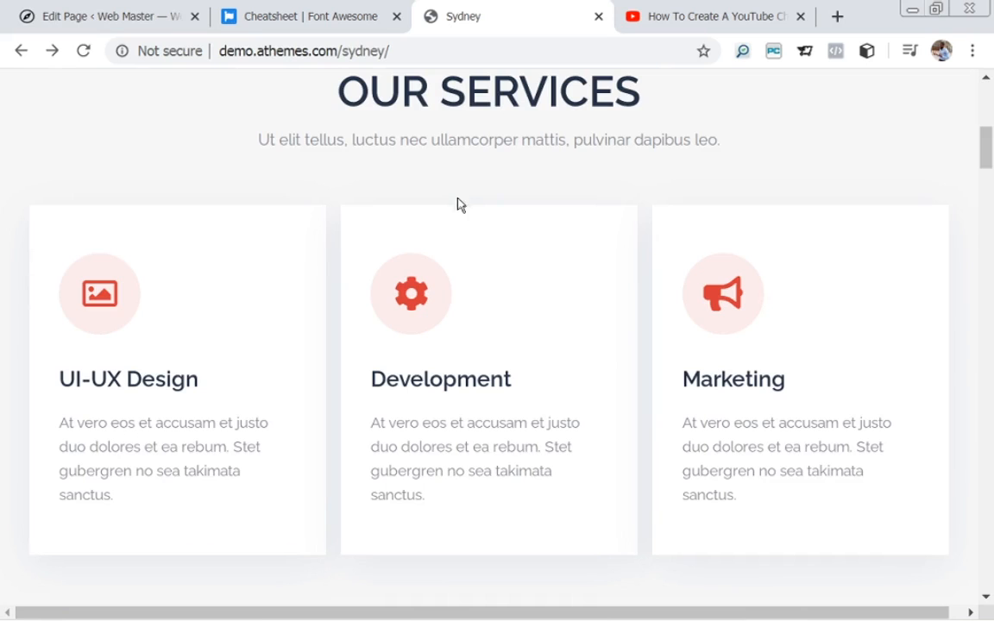
{"action": "left_click_drag", "start_coordinate": [987, 158], "coordinate": [990, 179]}
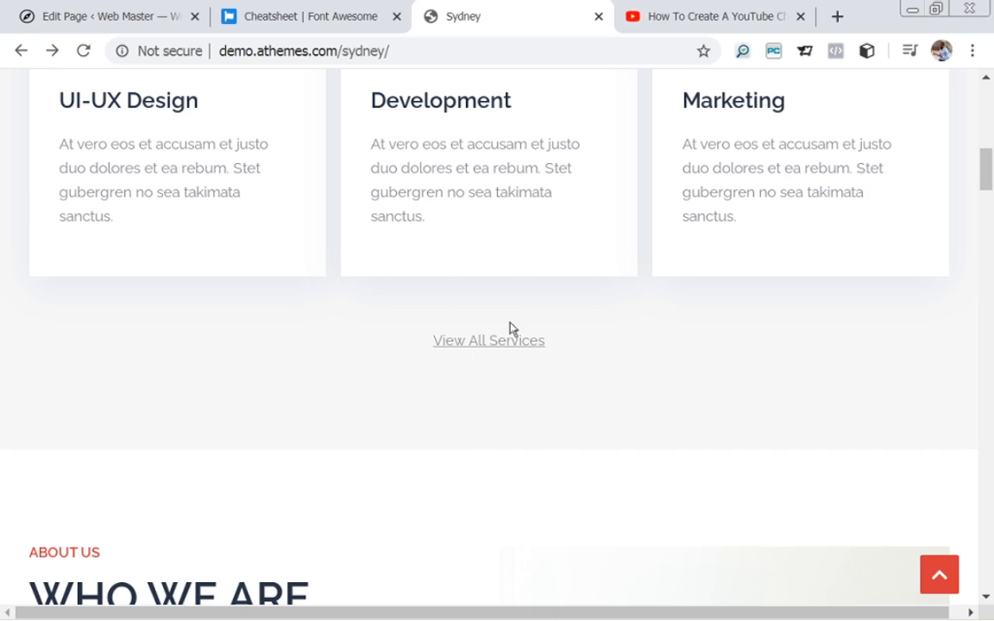
{"action": "left_click_drag", "start_coordinate": [991, 172], "coordinate": [991, 143]}
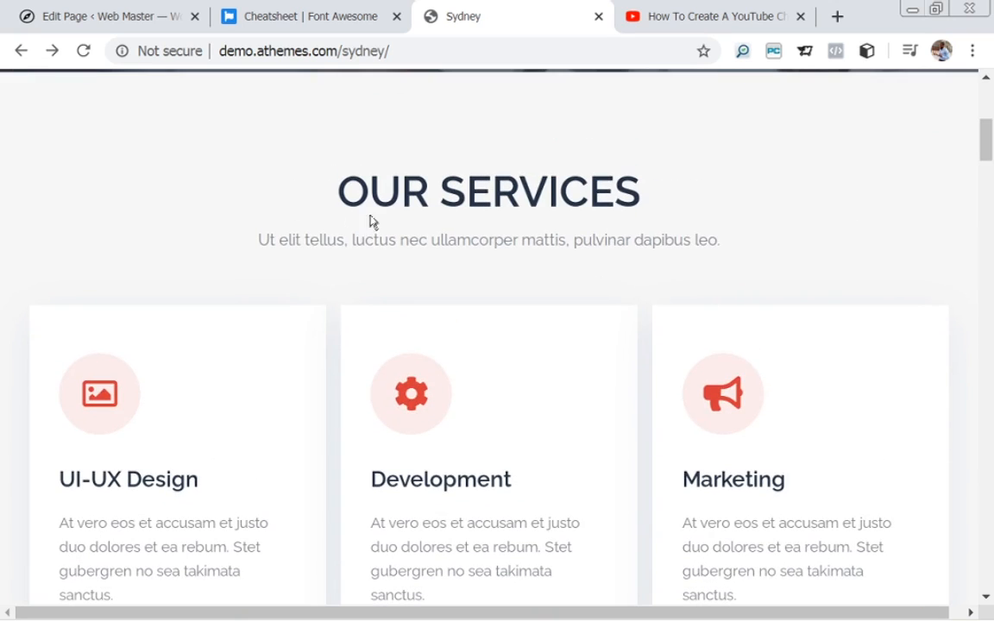
Set the row layout to Full Width and insert the two-column row.
{"action": "left_click", "coordinate": [105, 13]}
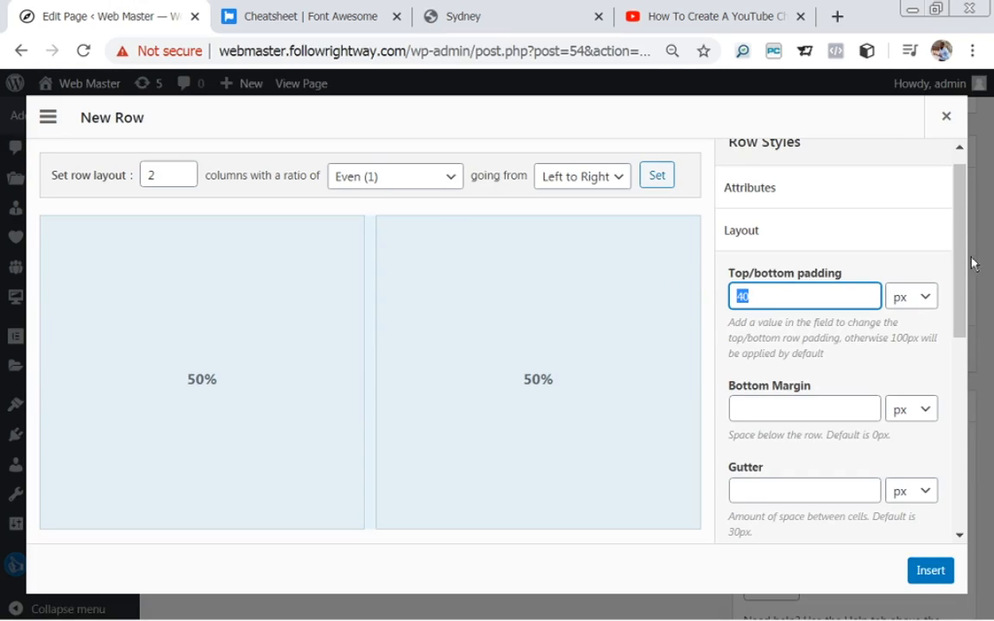
{"action": "left_click_drag", "start_coordinate": [959, 252], "coordinate": [974, 332]}
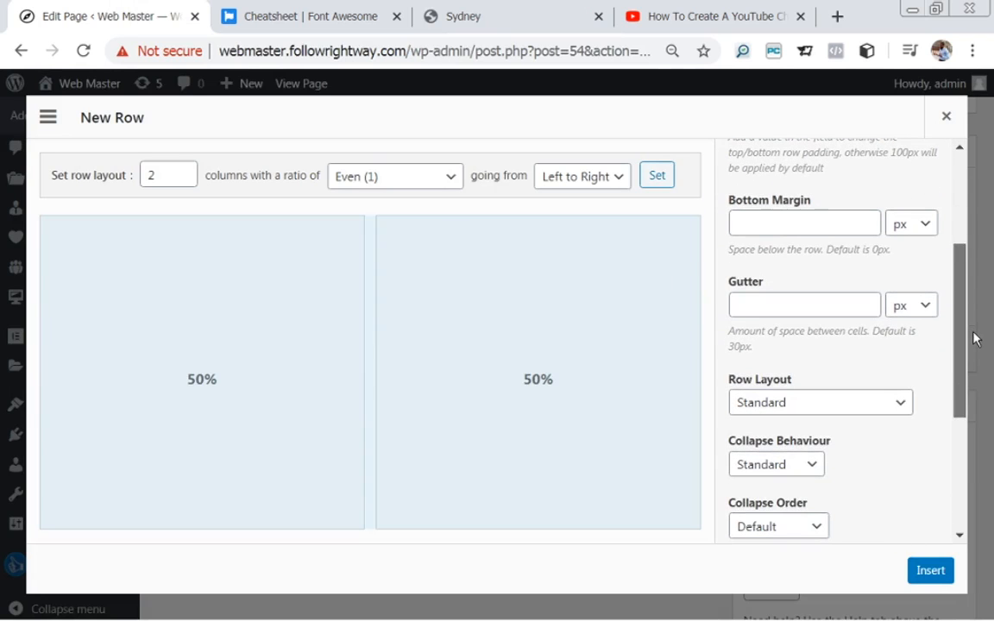
{"action": "left_click", "coordinate": [786, 404]}
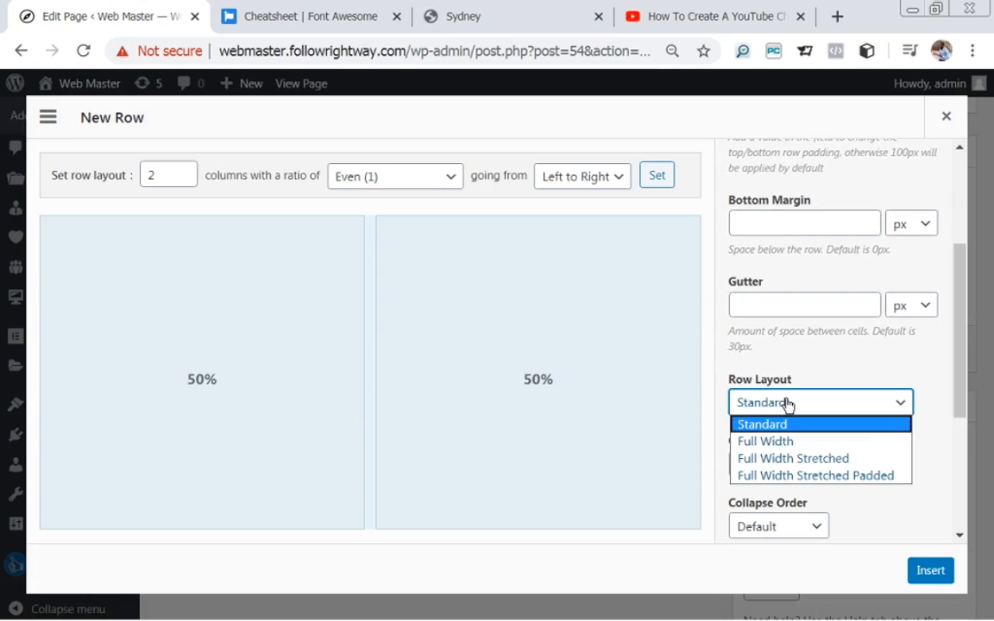
{"action": "left_click", "coordinate": [779, 443]}
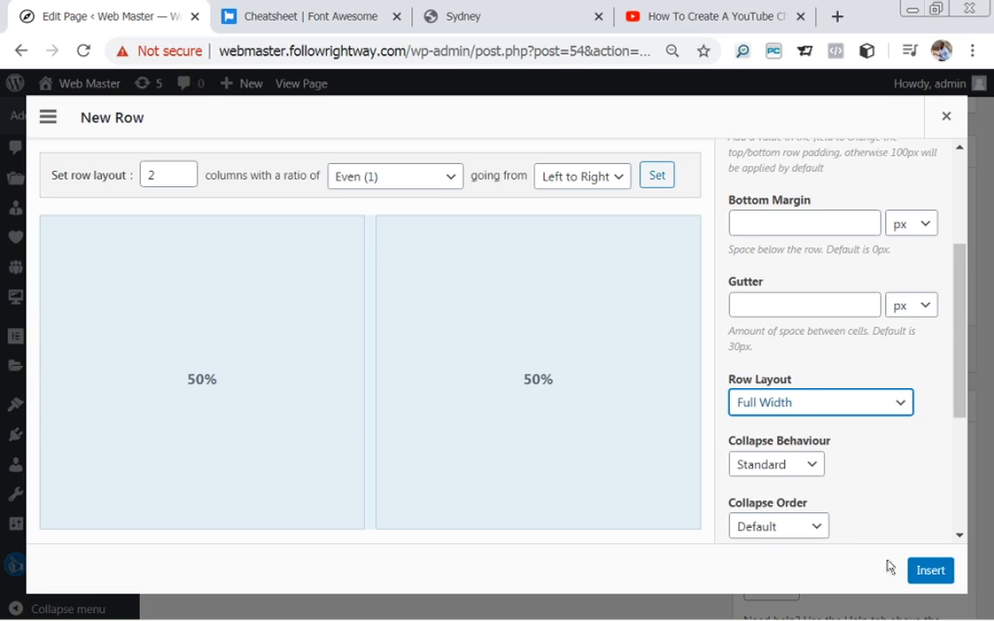
{"action": "left_click", "coordinate": [934, 573]}
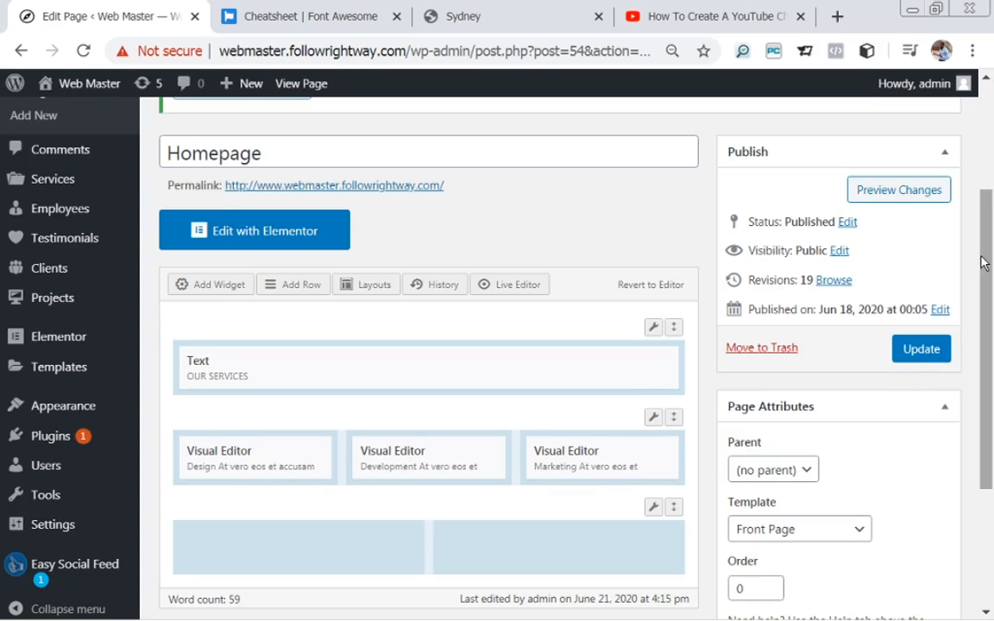
Put a Visual Editor widget in the new row's left cell and open its editor.
{"action": "left_click_drag", "start_coordinate": [984, 265], "coordinate": [992, 316]}
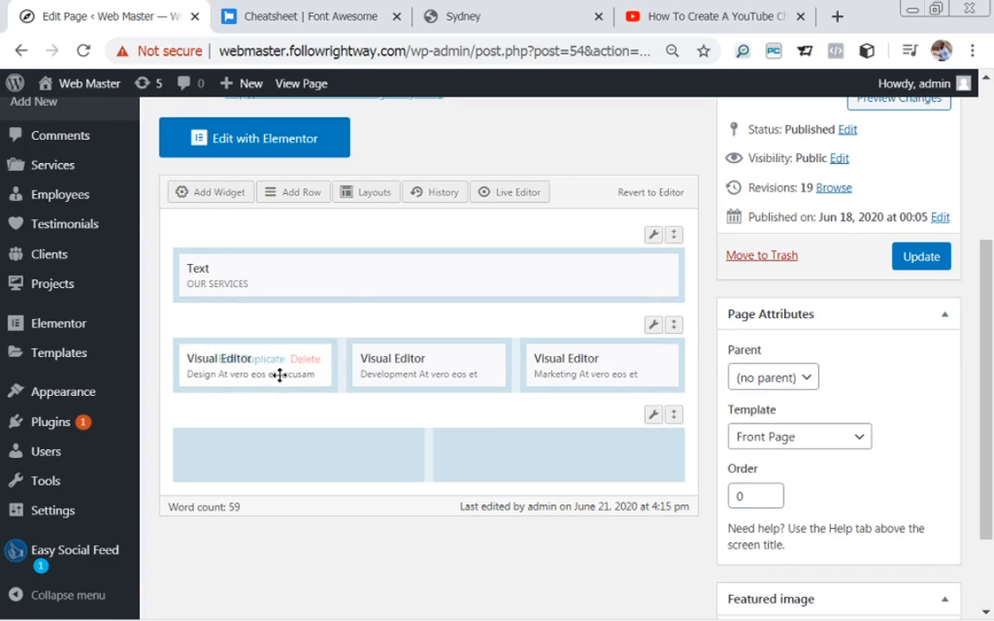
{"action": "left_click", "coordinate": [287, 448]}
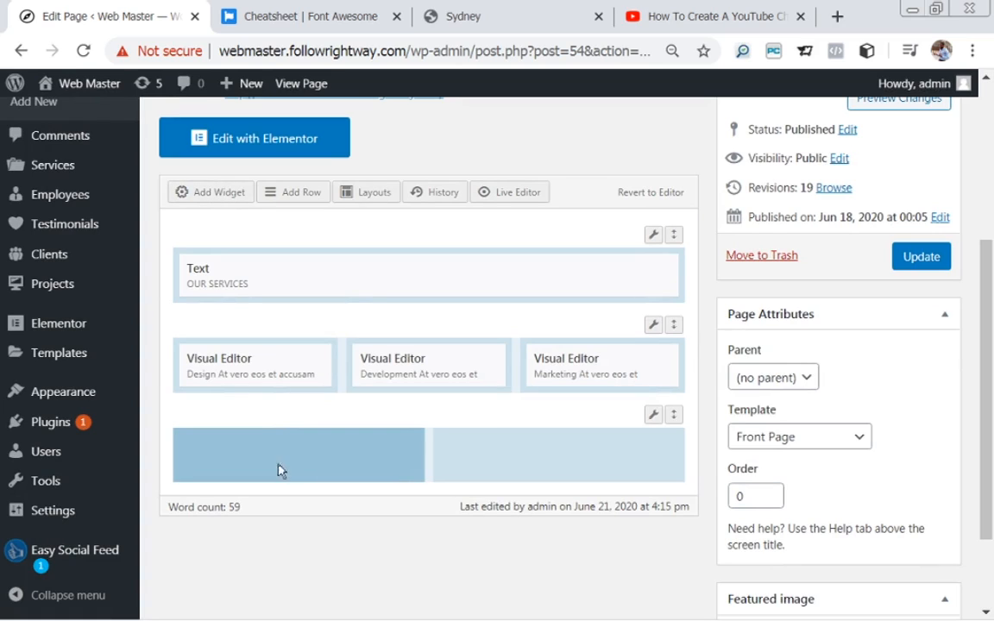
{"action": "left_click", "coordinate": [218, 197]}
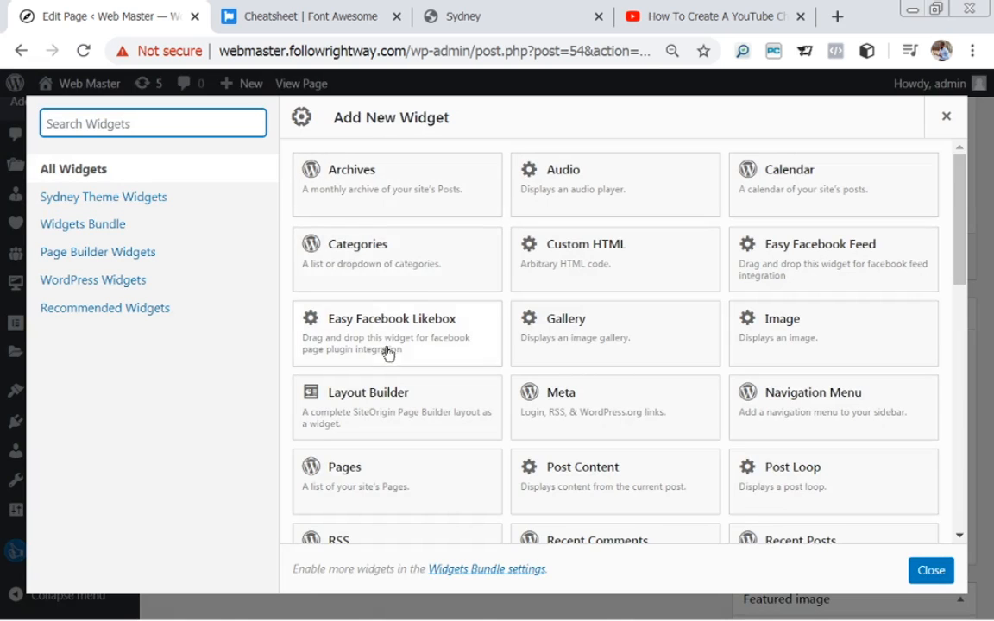
{"action": "left_click_drag", "start_coordinate": [961, 261], "coordinate": [989, 518]}
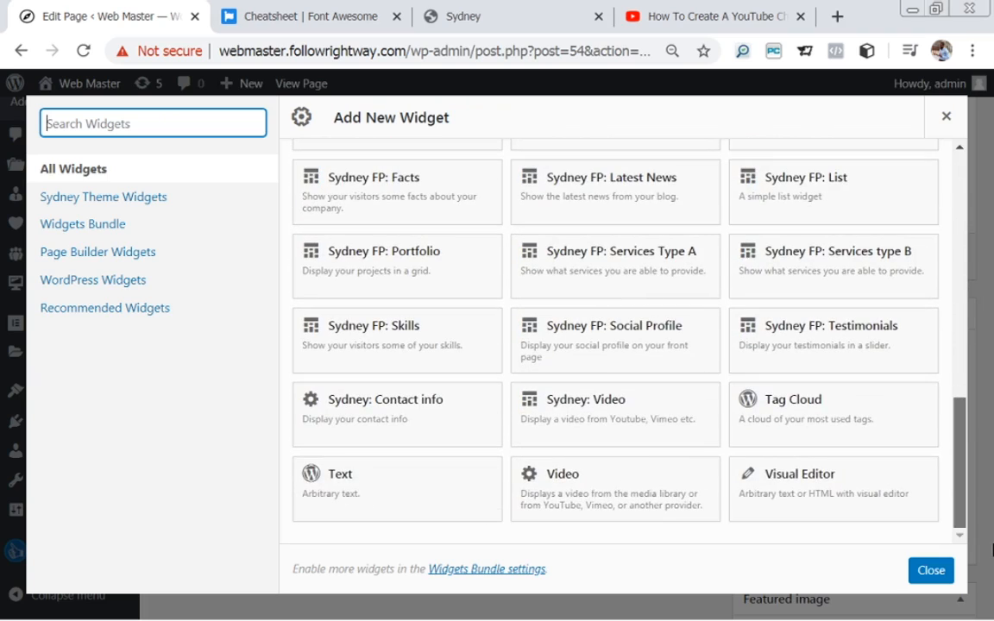
{"action": "left_click", "coordinate": [794, 480]}
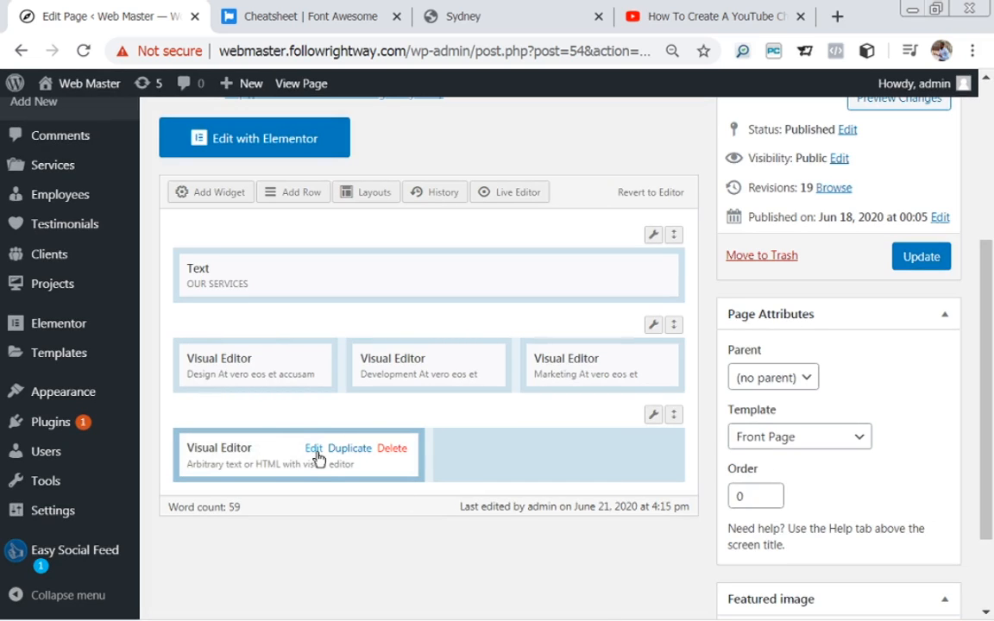
{"action": "left_click", "coordinate": [313, 450]}
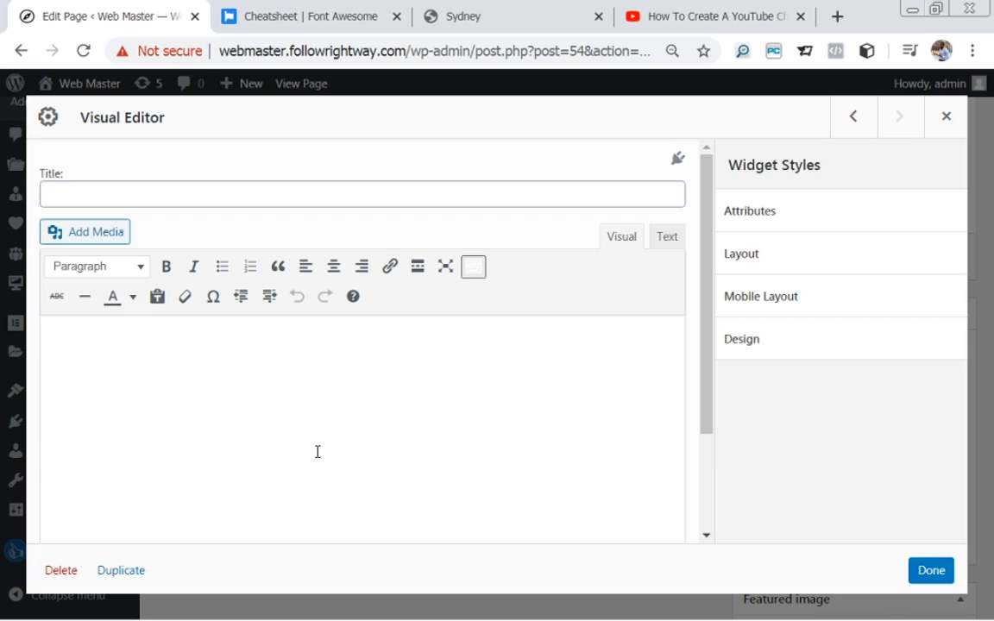
Title the Visual Editor widget 'ABOUT US'.
{"action": "left_click", "coordinate": [173, 194]}
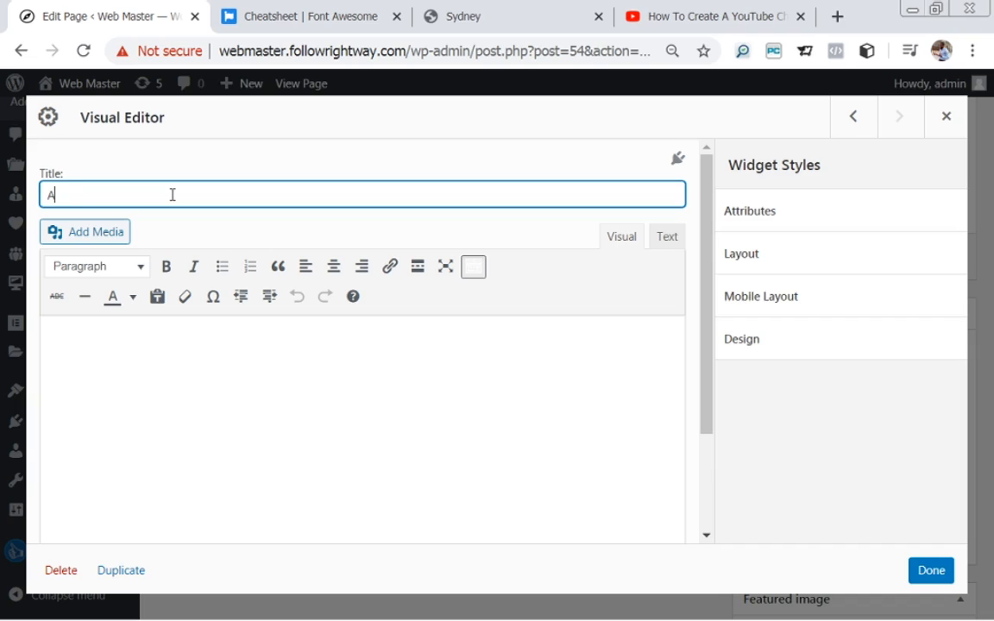
{"action": "type", "text": "ABOUT uS"}
{"action": "key", "text": "BackSpace"}
{"action": "key", "text": "BackSpace"}
{"action": "key", "text": "BackSpace"}
{"action": "type", "text": "US"}
Paste the demo's Who We Are paragraph into the widget body.
{"action": "left_click", "coordinate": [240, 358]}
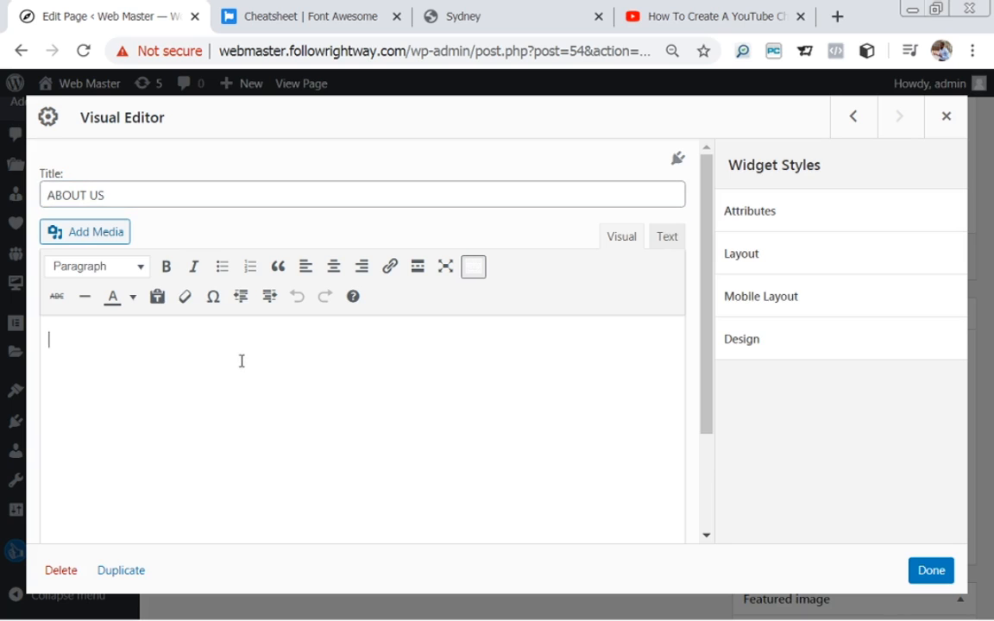
{"action": "left_click", "coordinate": [487, 20]}
{"action": "left_click_drag", "start_coordinate": [987, 134], "coordinate": [990, 196]}
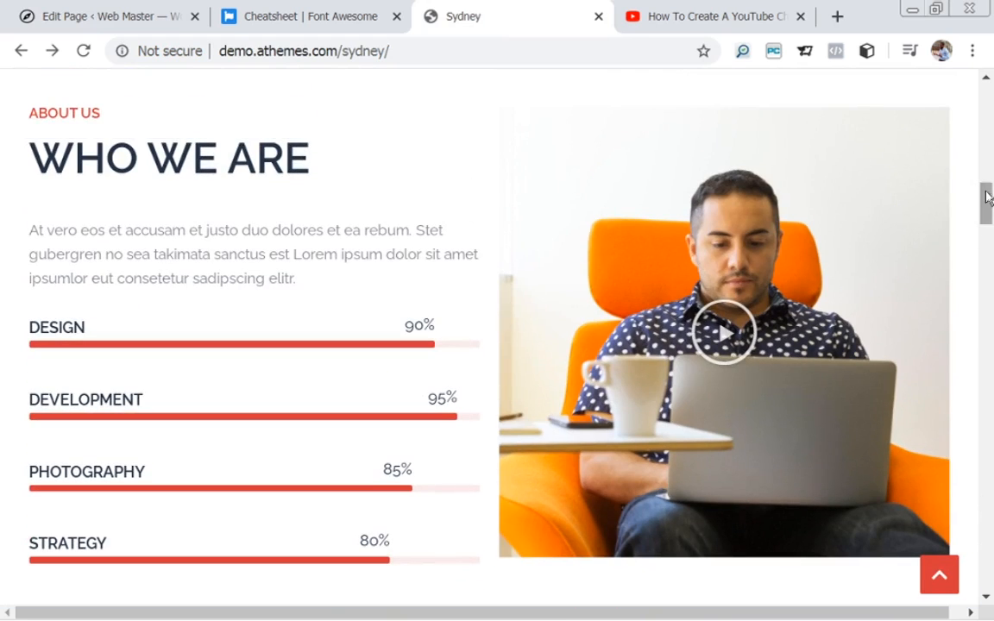
{"action": "left_click_drag", "start_coordinate": [309, 285], "coordinate": [343, 275]}
{"action": "key", "text": "ctrl+c"}
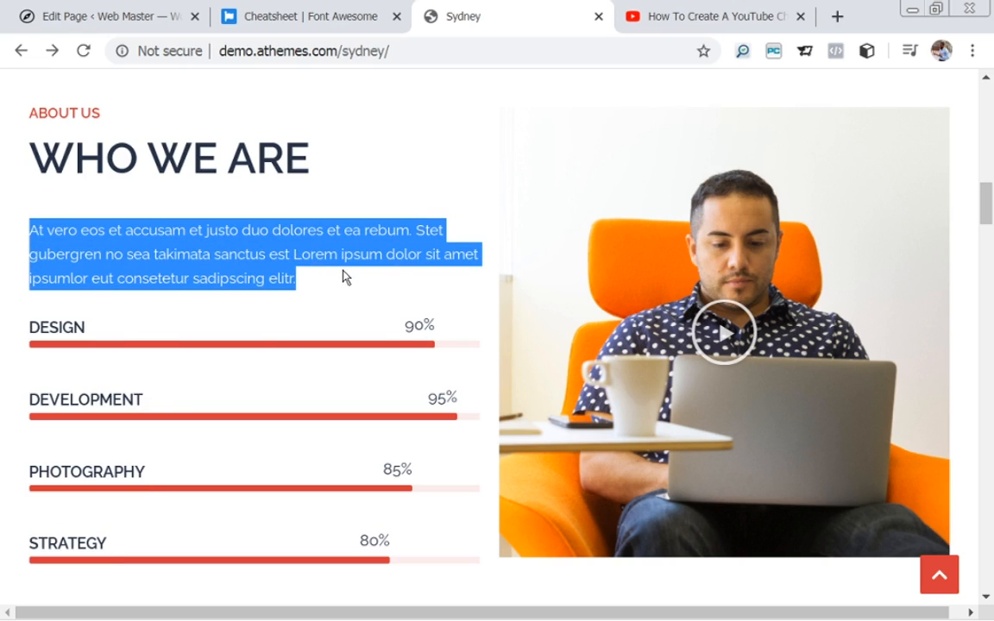
{"action": "left_click", "coordinate": [100, 15]}
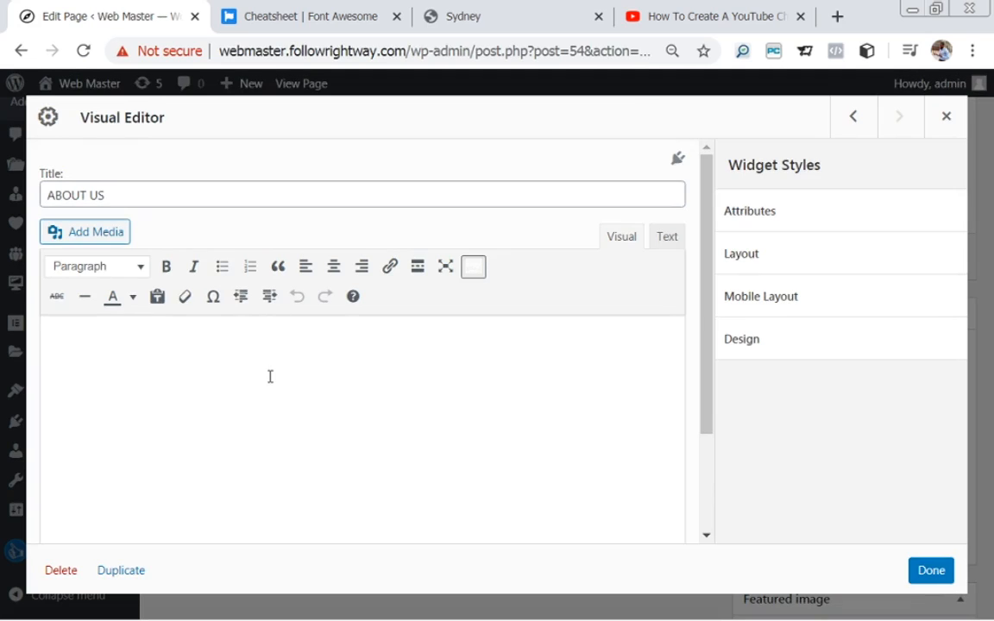
{"action": "key", "text": "ctrl+v"}
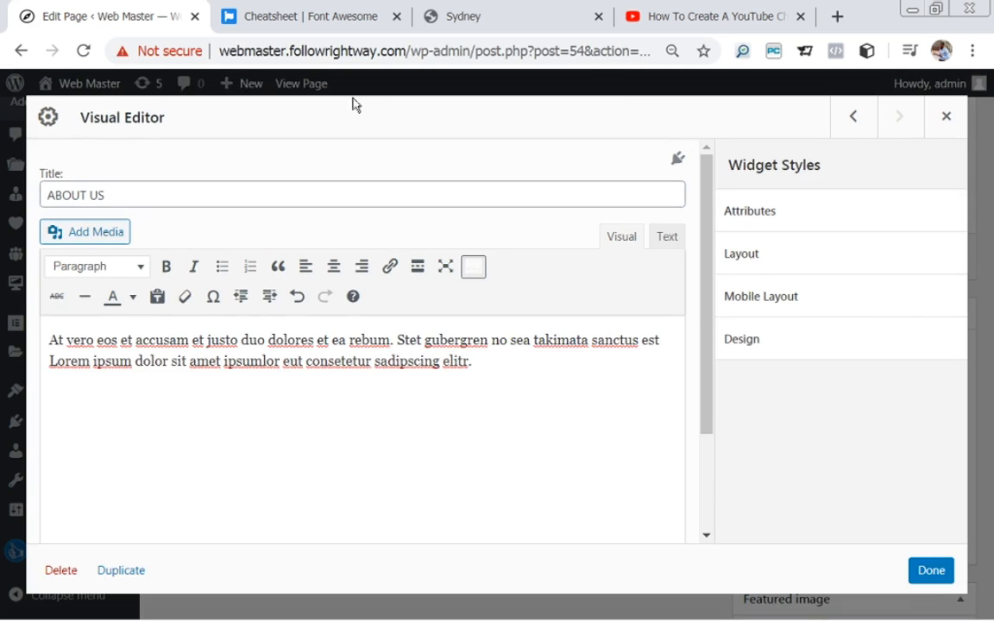
Paste the demo's UI-UX Design card paragraph below the first one.
{"action": "left_click", "coordinate": [498, 15]}
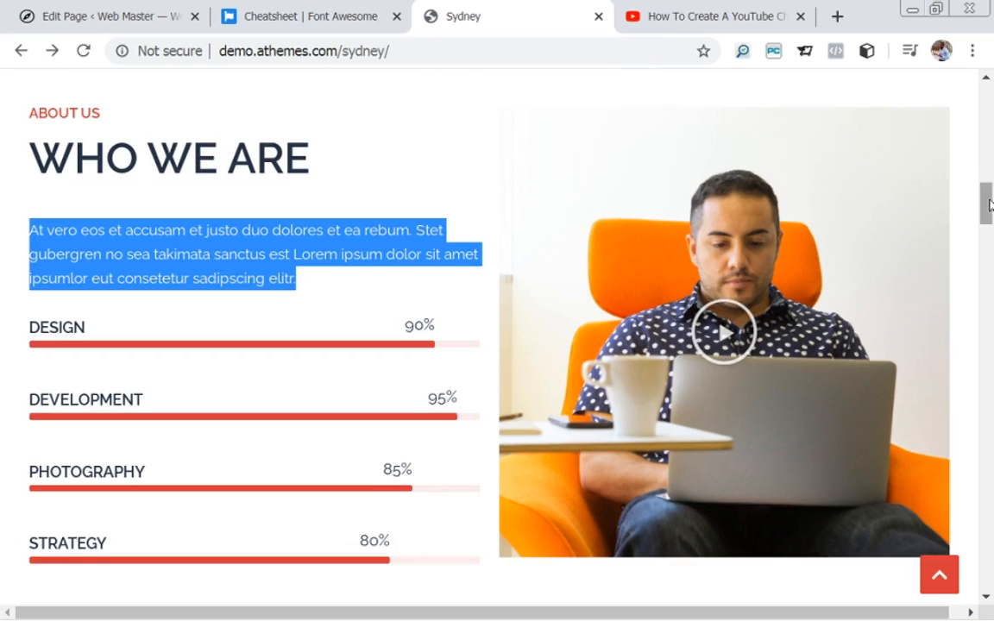
{"action": "left_click_drag", "start_coordinate": [984, 202], "coordinate": [972, 151]}
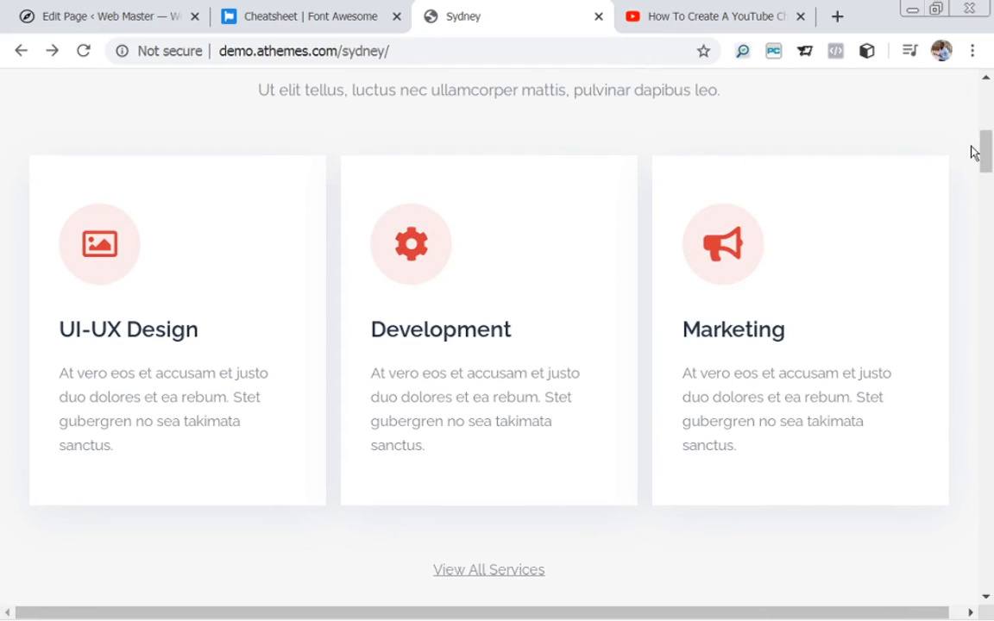
{"action": "left_click_drag", "start_coordinate": [61, 371], "coordinate": [151, 491]}
{"action": "key", "text": "ctrl+c"}
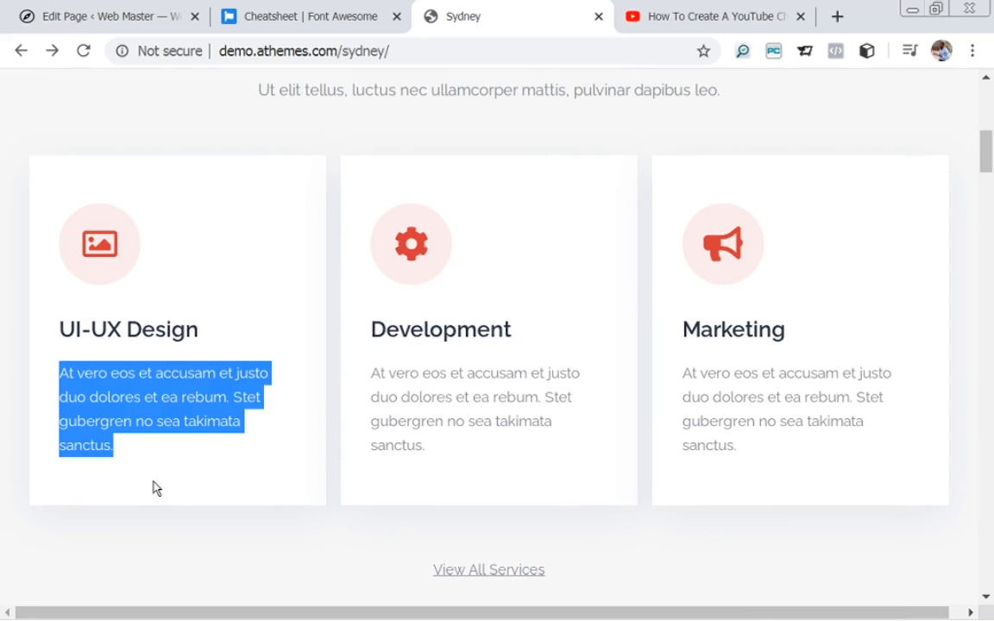
{"action": "left_click", "coordinate": [141, 24]}
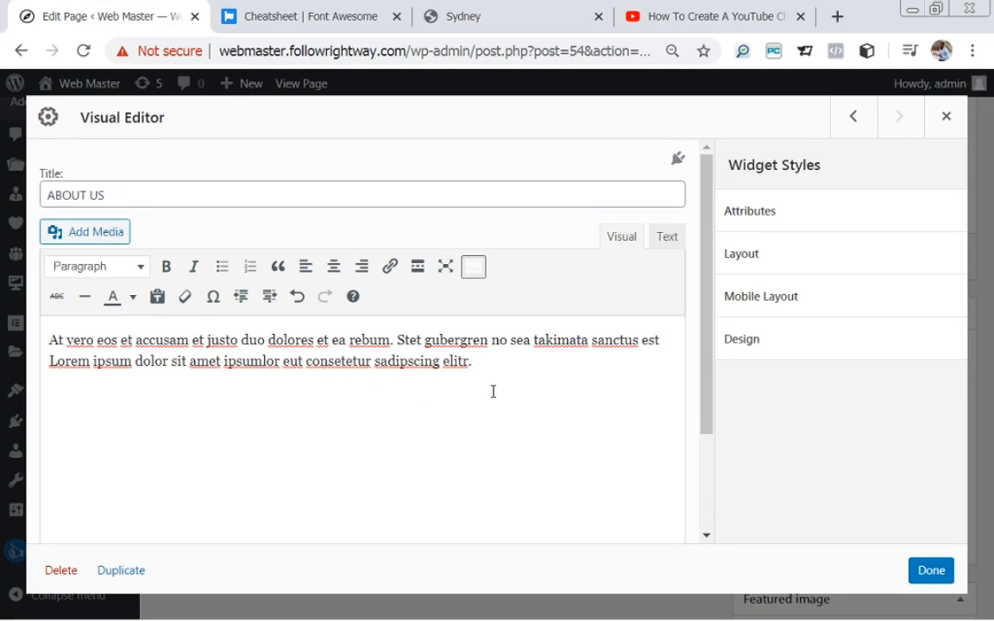
{"action": "key", "text": "ctrl+v"}
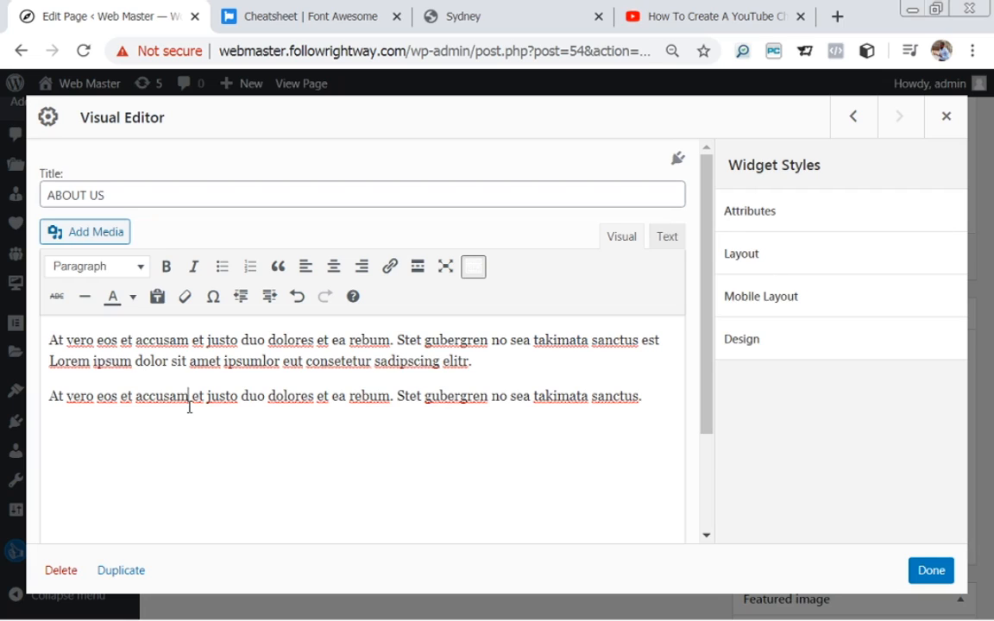
Centre all the body text and save the widget.
{"action": "key", "text": "ctrl+a"}
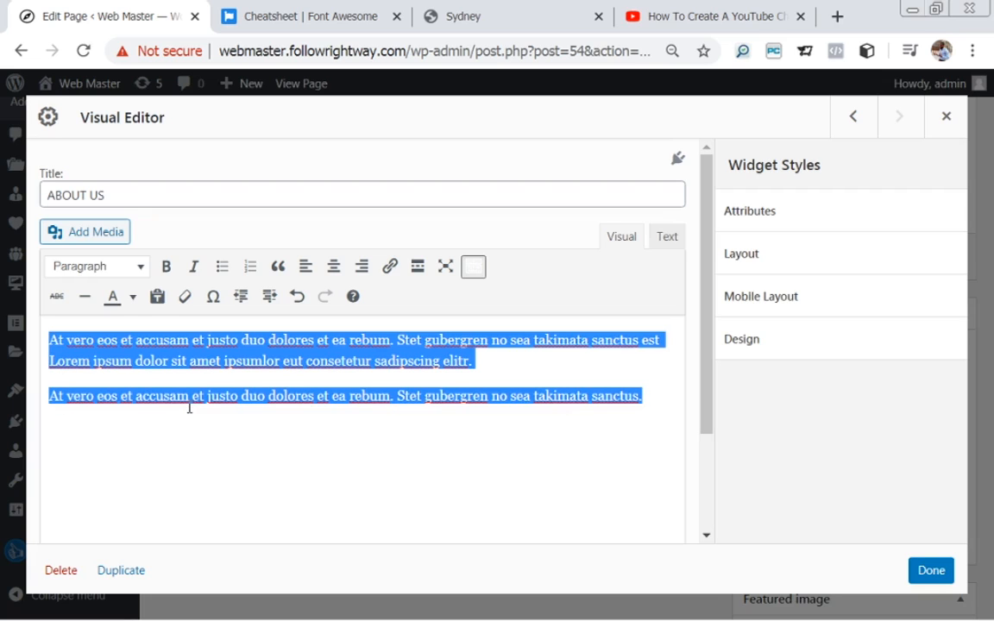
{"action": "left_click", "coordinate": [336, 267]}
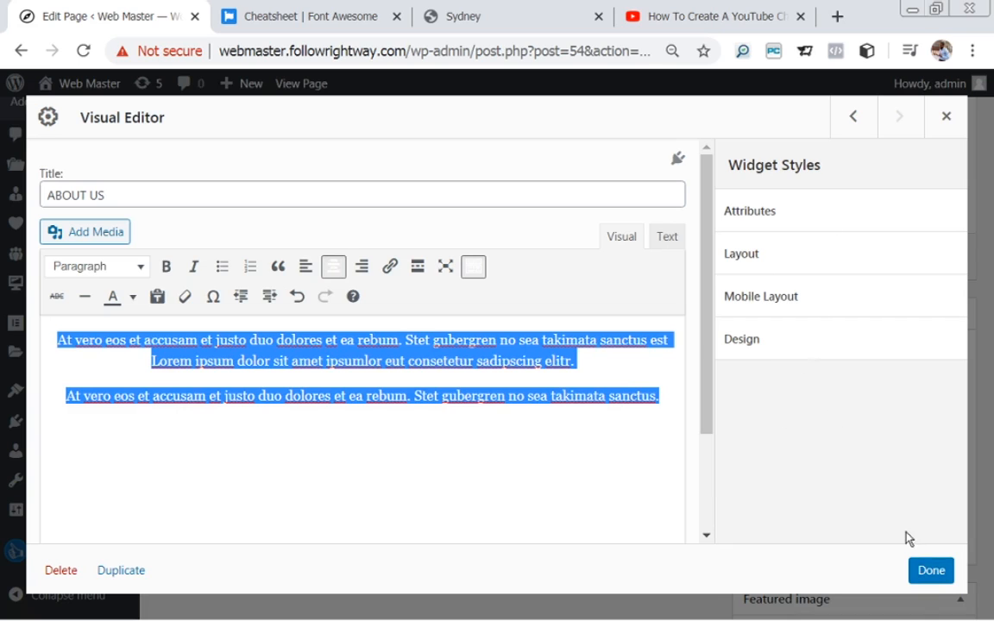
{"action": "left_click", "coordinate": [917, 571]}
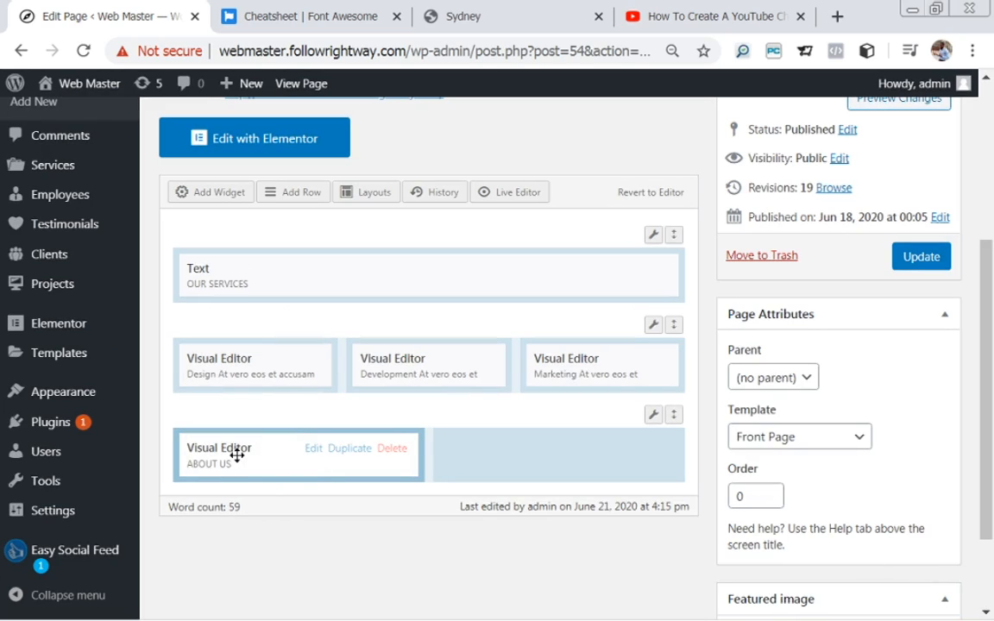
Add a Video widget, drag it into the row's empty right column, and open its settings.
{"action": "left_click", "coordinate": [482, 464]}
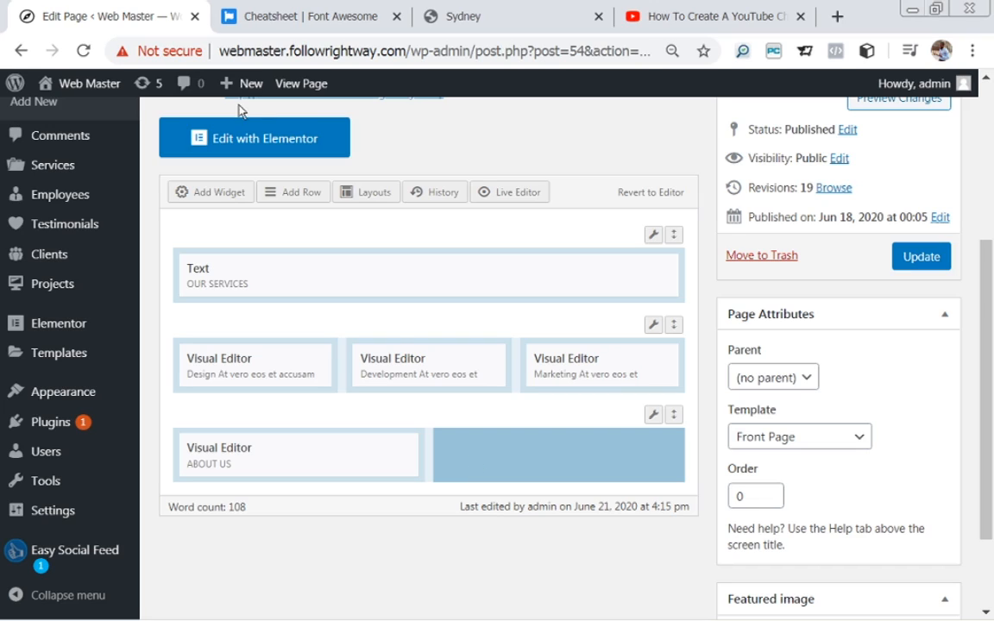
{"action": "left_click", "coordinate": [479, 431]}
{"action": "left_click", "coordinate": [214, 195]}
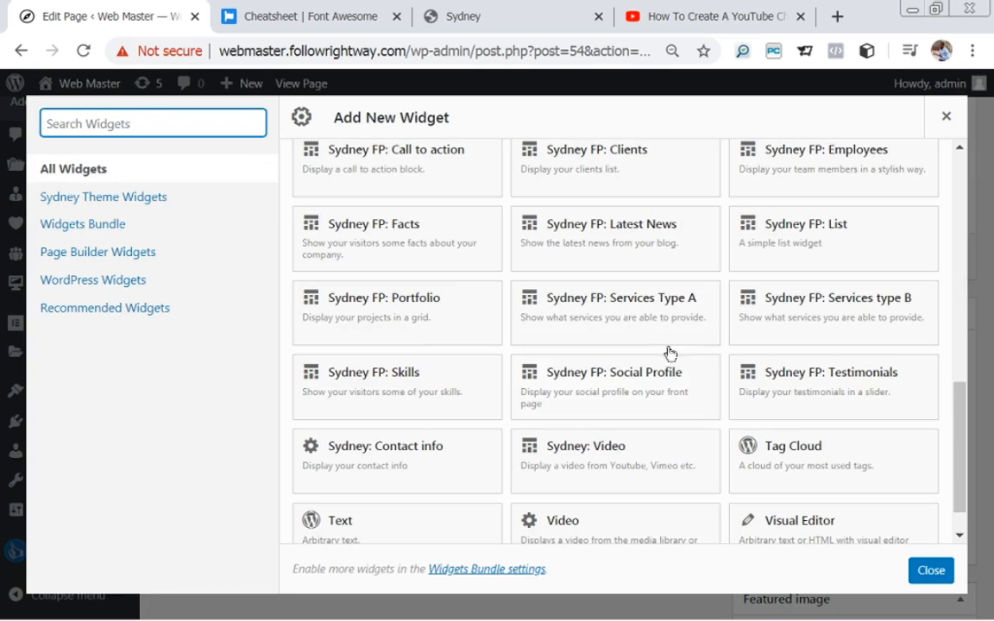
{"action": "left_click_drag", "start_coordinate": [961, 489], "coordinate": [964, 515]}
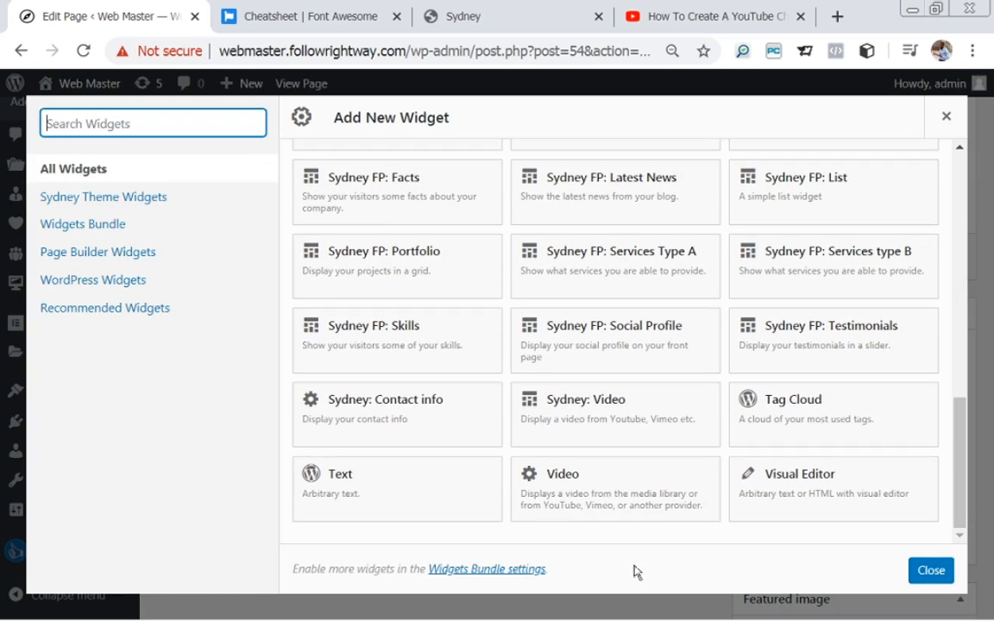
{"action": "left_click", "coordinate": [586, 495]}
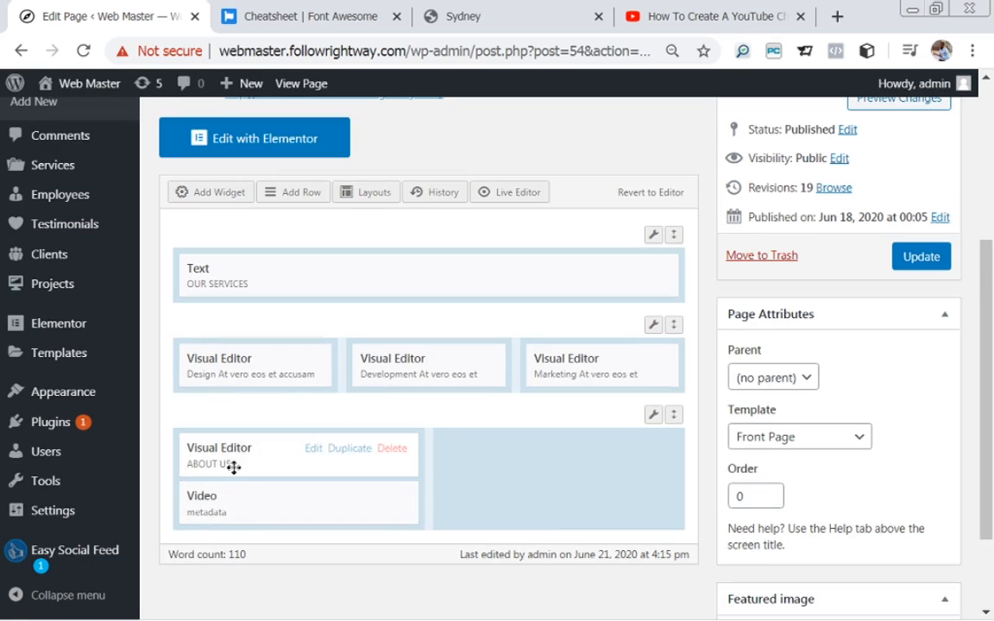
{"action": "left_click_drag", "start_coordinate": [235, 511], "coordinate": [502, 467]}
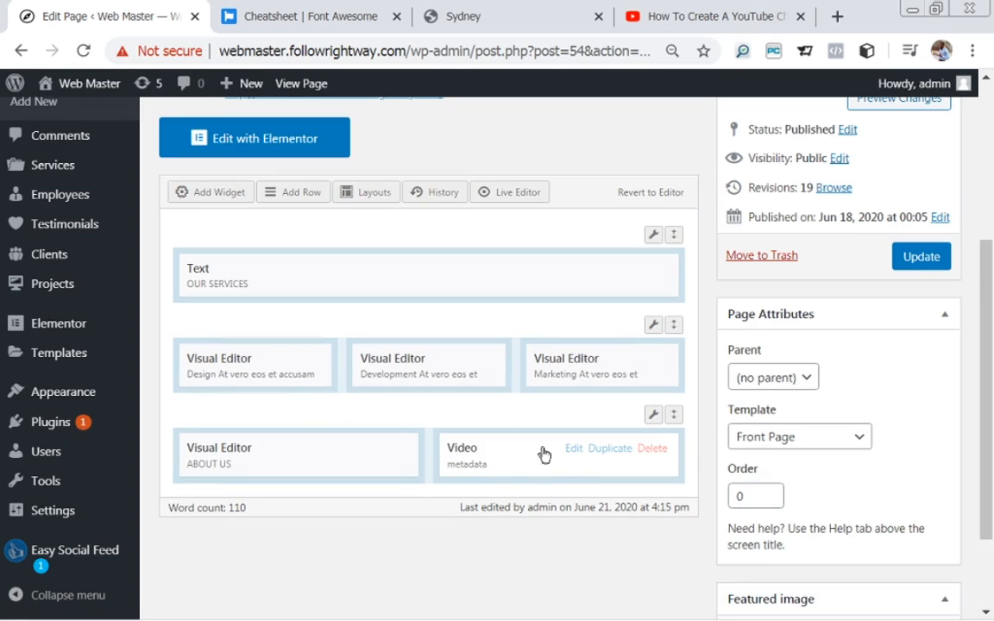
{"action": "left_click", "coordinate": [573, 450]}
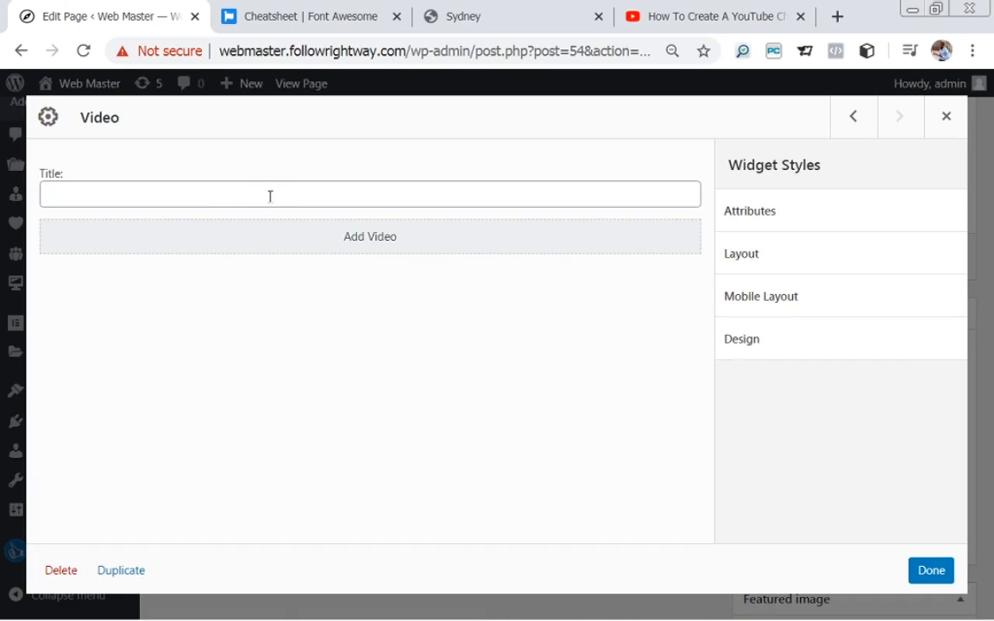
Ready the Video widget's Insert from URL field, then bring up the YouTube tutorial video.
{"action": "left_click", "coordinate": [368, 240]}
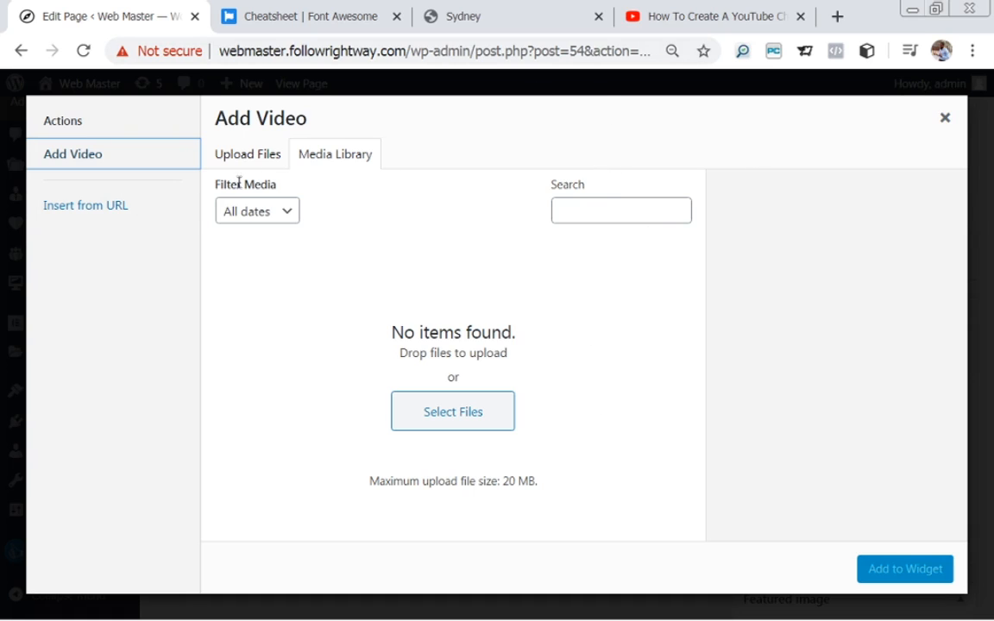
{"action": "left_click", "coordinate": [65, 214]}
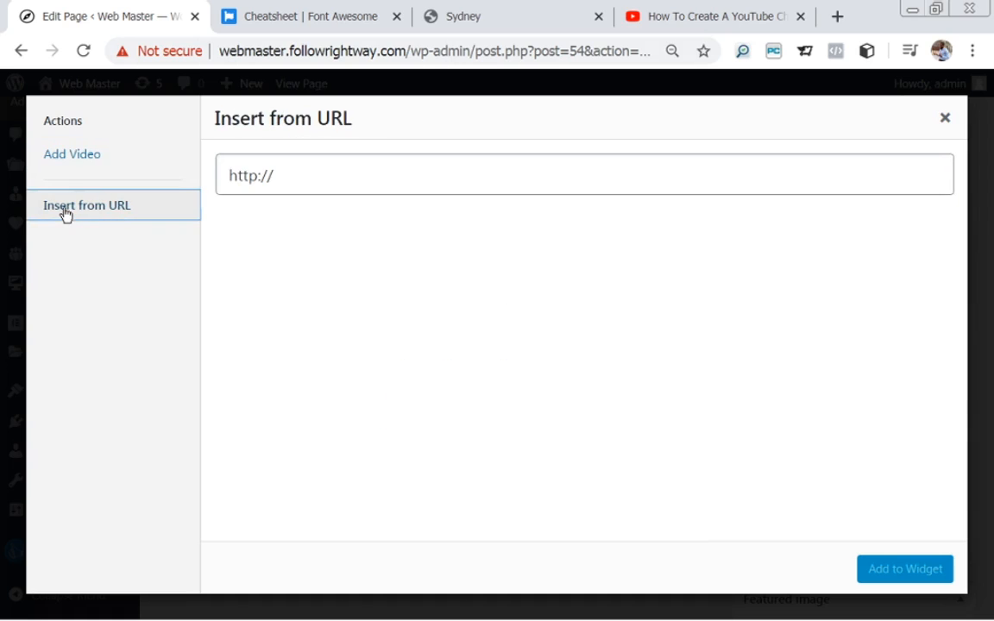
{"action": "left_click", "coordinate": [358, 183]}
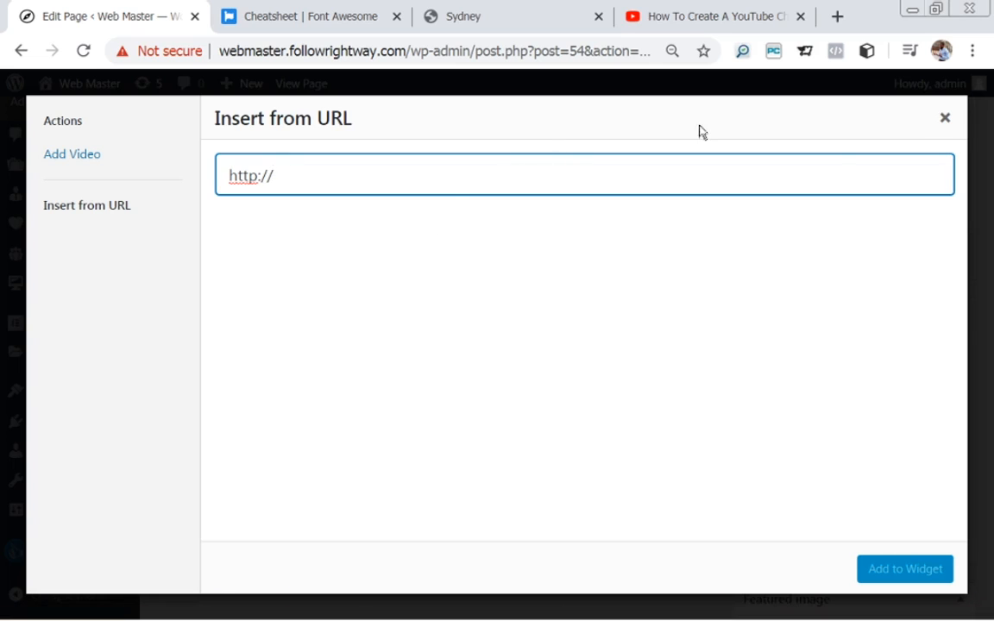
{"action": "left_click", "coordinate": [714, 18]}
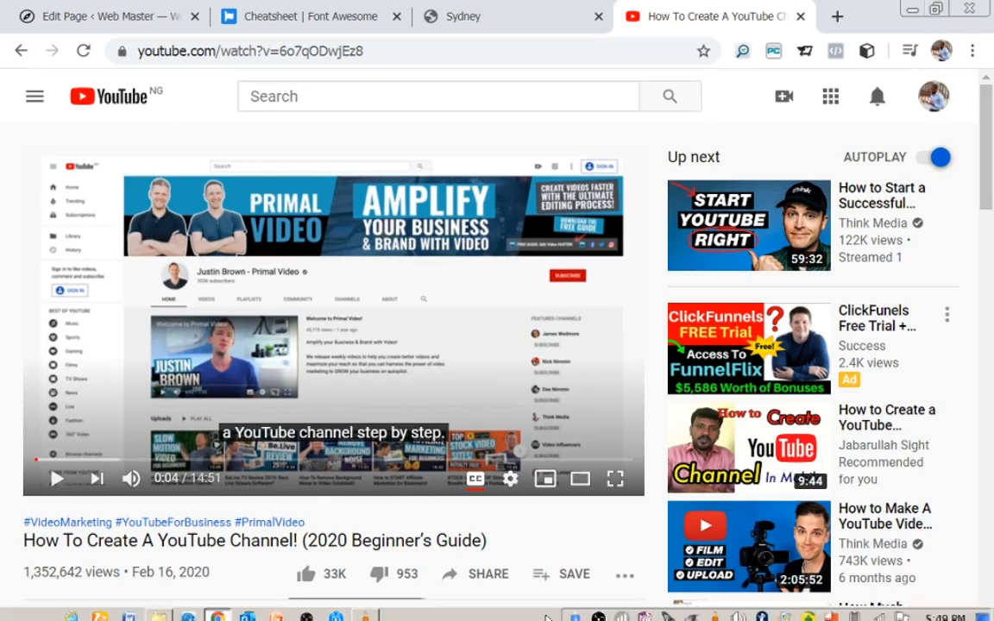
{"action": "left_click", "coordinate": [477, 583]}
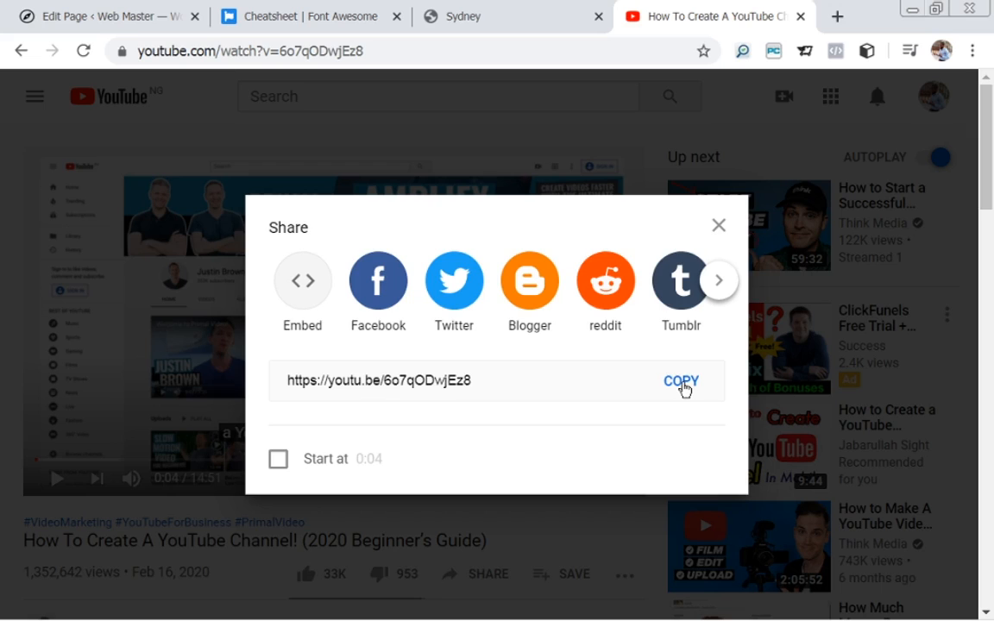
{"action": "left_click", "coordinate": [682, 386]}
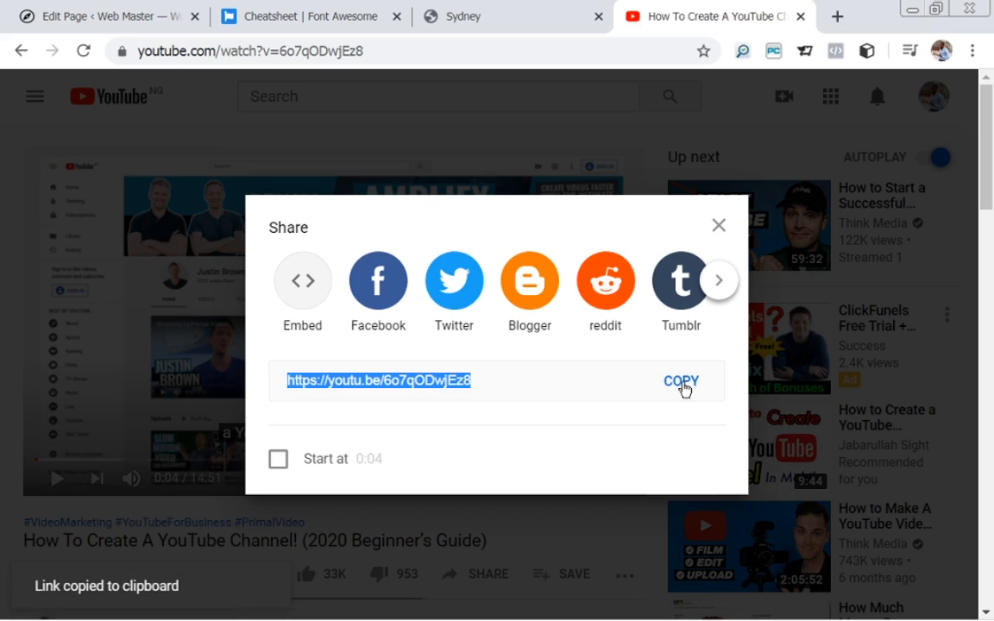
{"action": "left_click", "coordinate": [682, 386]}
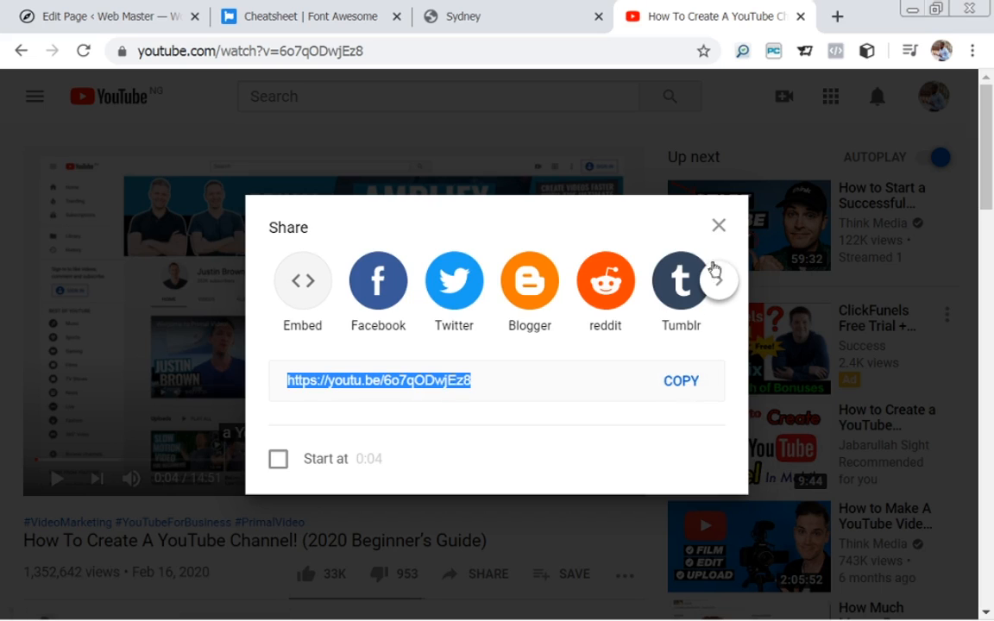
{"action": "left_click", "coordinate": [719, 226]}
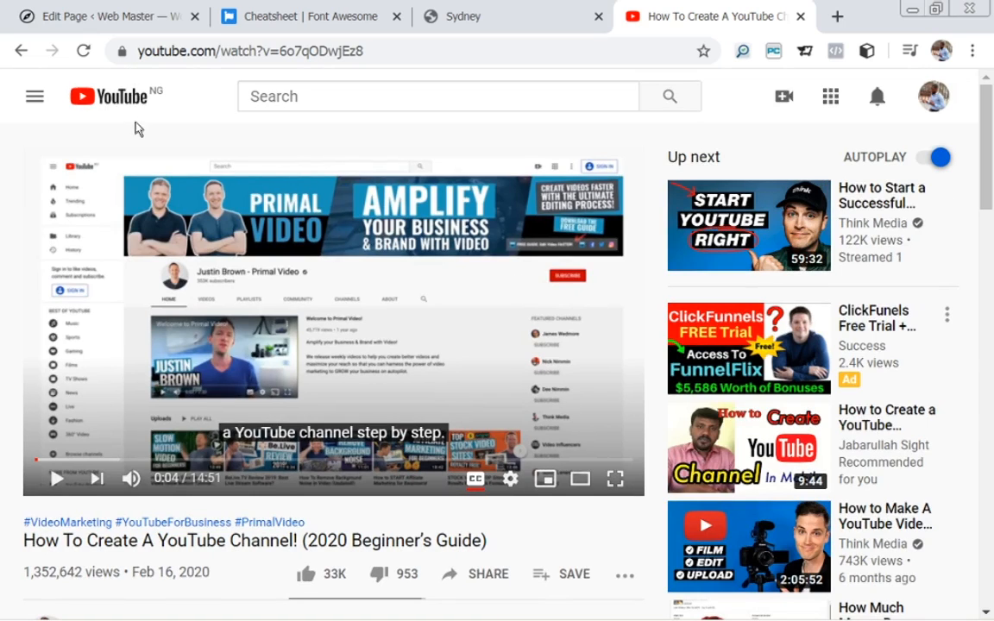
Reopen sharing and view the video's 560 × 315 embed iframe code.
{"action": "left_click", "coordinate": [485, 575]}
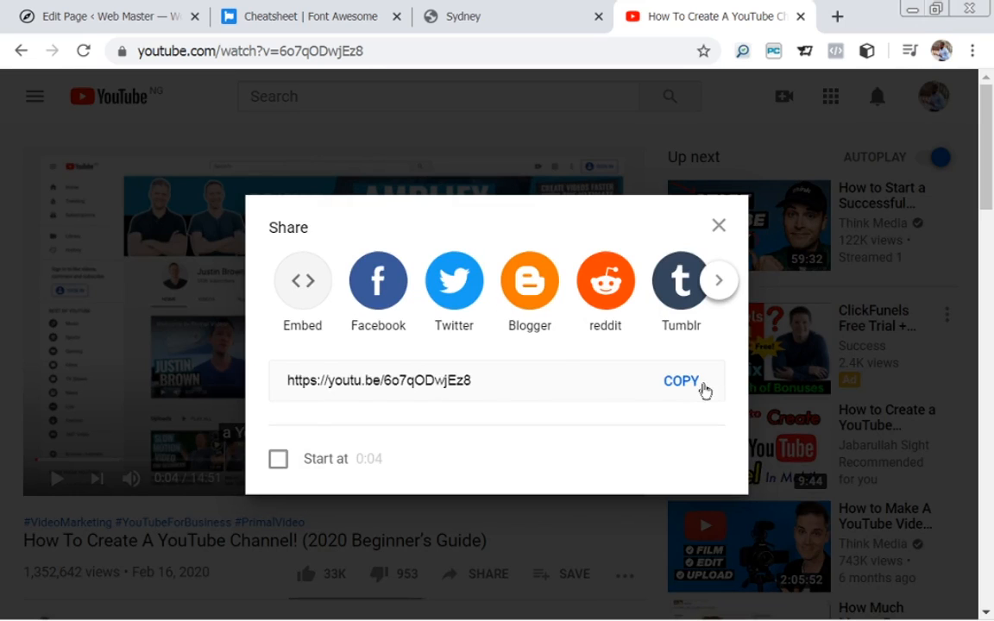
{"action": "left_click", "coordinate": [300, 306]}
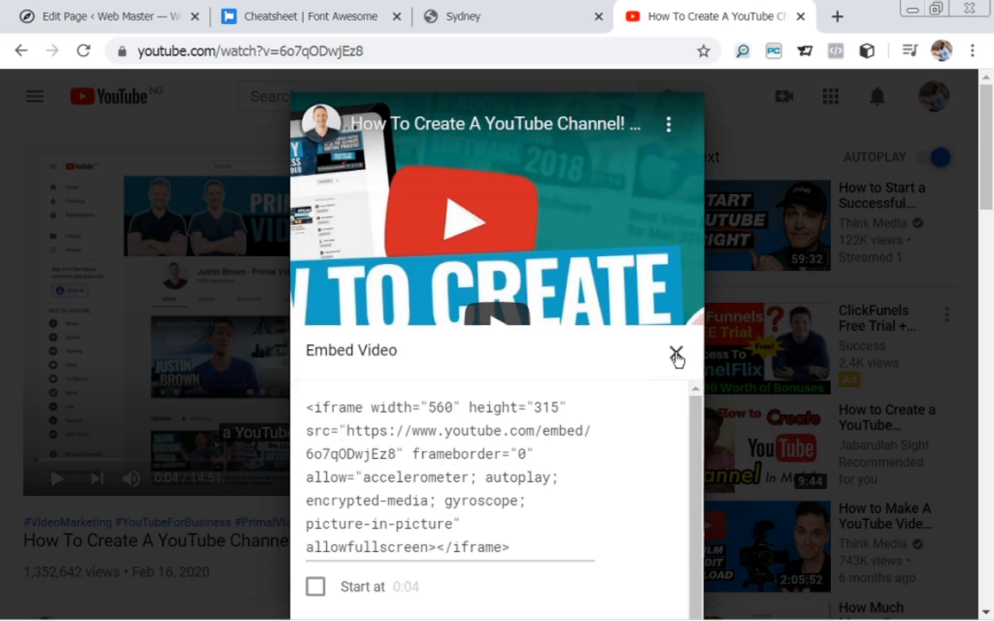
{"action": "left_click", "coordinate": [676, 356]}
Paste the YouTube link into the URL field and try adding it to the widget.
{"action": "left_click", "coordinate": [130, 24]}
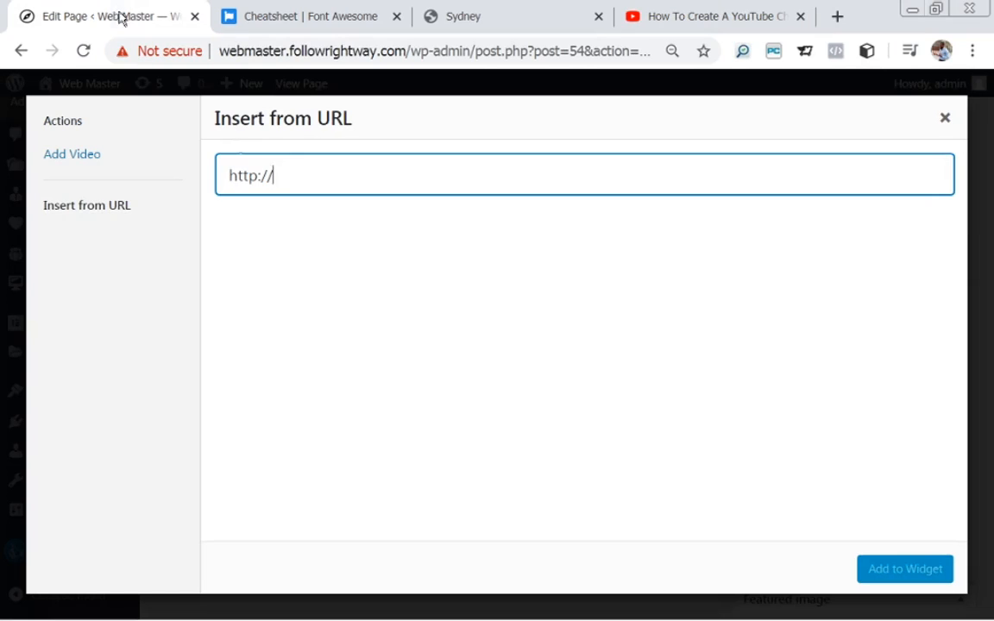
{"action": "key", "text": "ctrl+v"}
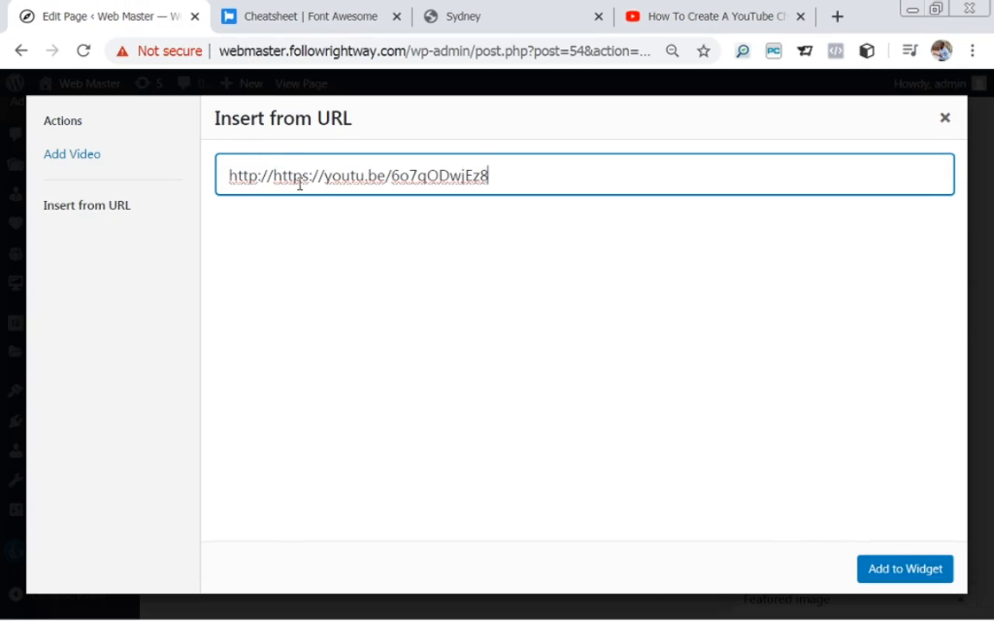
{"action": "left_click", "coordinate": [899, 572]}
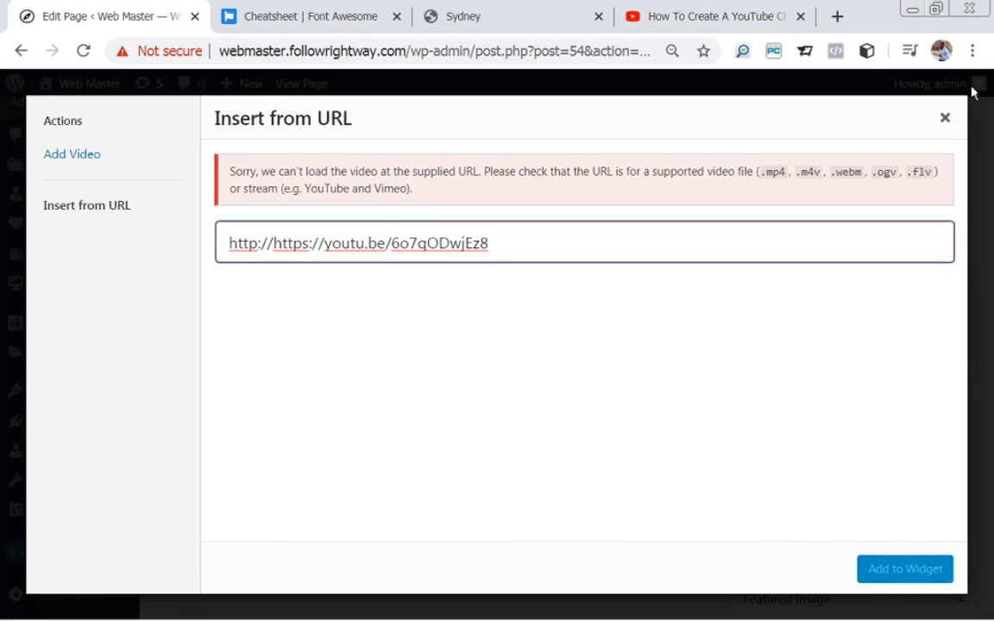
{"action": "left_click", "coordinate": [945, 120]}
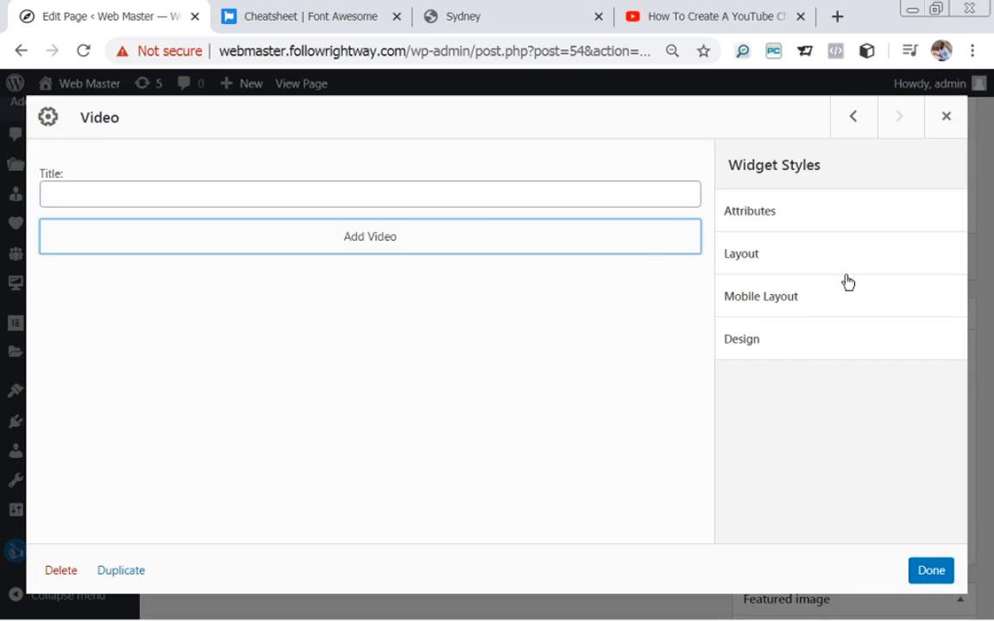
{"action": "left_click", "coordinate": [948, 121]}
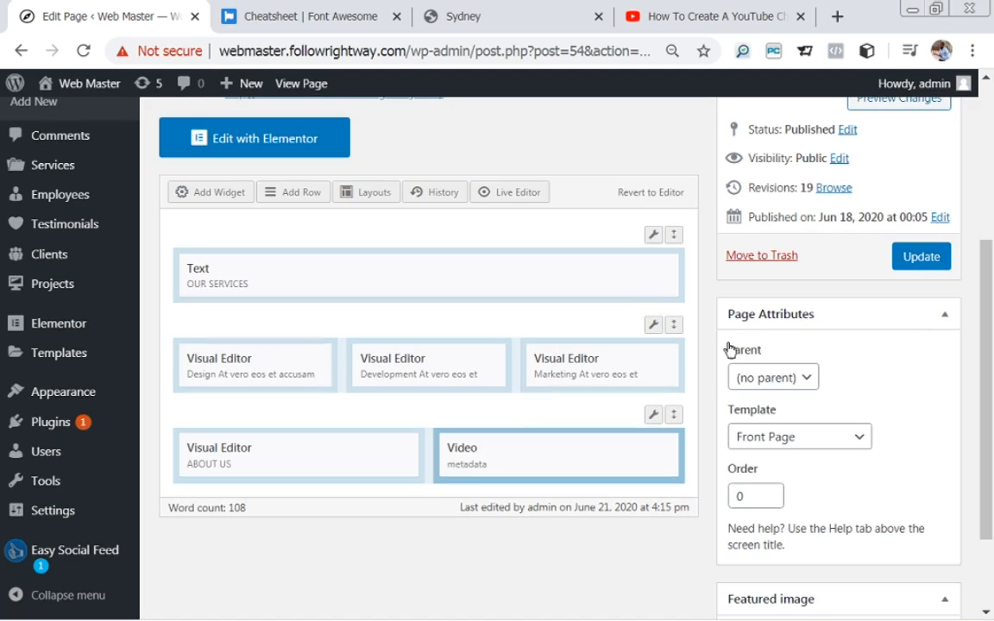
Reopen the Video widget's Add Video library, which shows no items found.
{"action": "mouse_move", "coordinate": [517, 467]}
{"action": "left_click", "coordinate": [575, 452]}
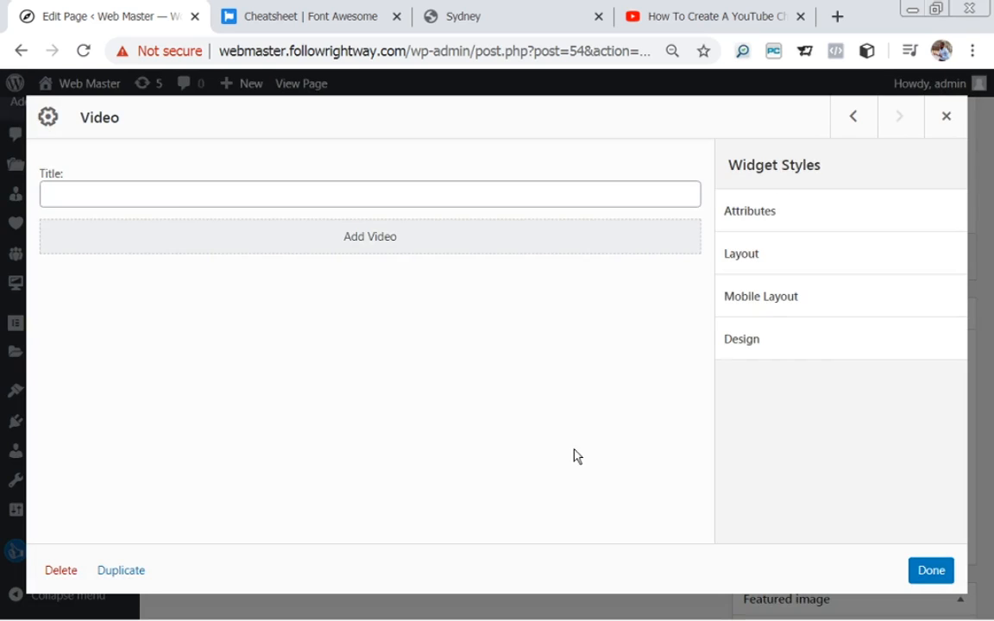
{"action": "left_click", "coordinate": [357, 237]}
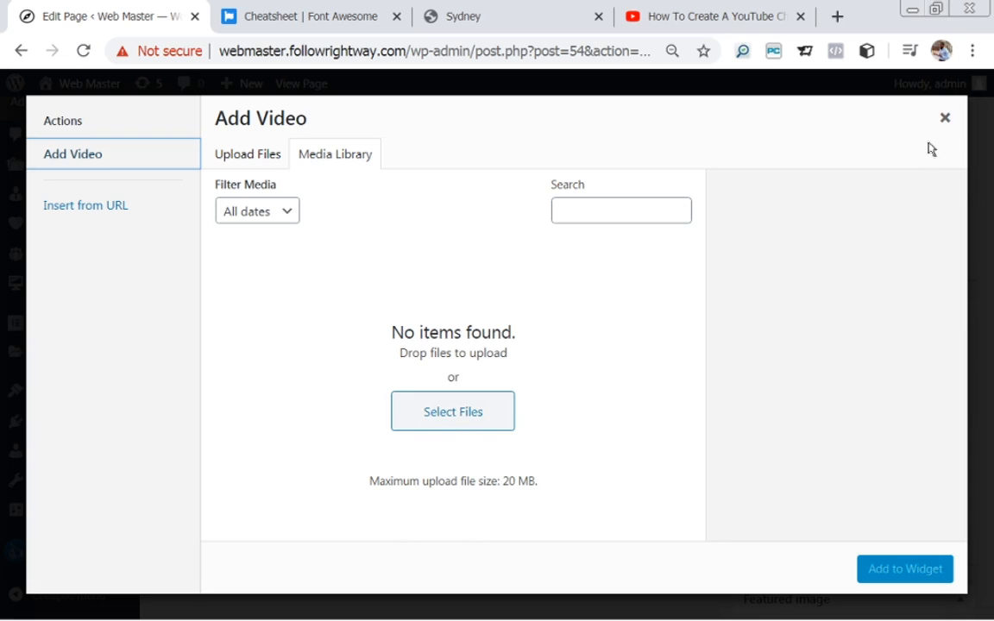
{"action": "left_click", "coordinate": [946, 118]}
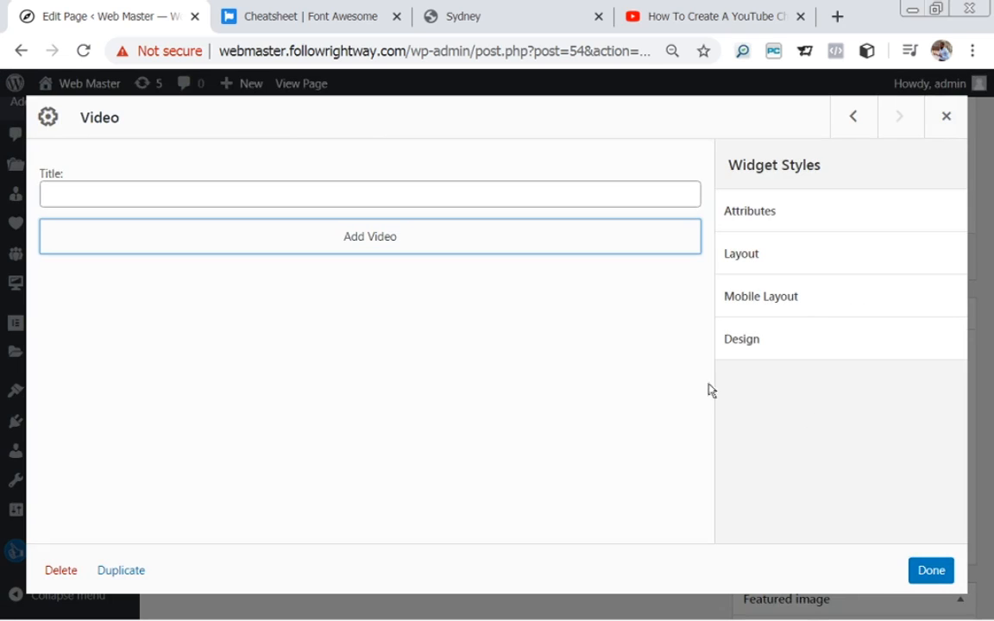
{"action": "left_click", "coordinate": [944, 115]}
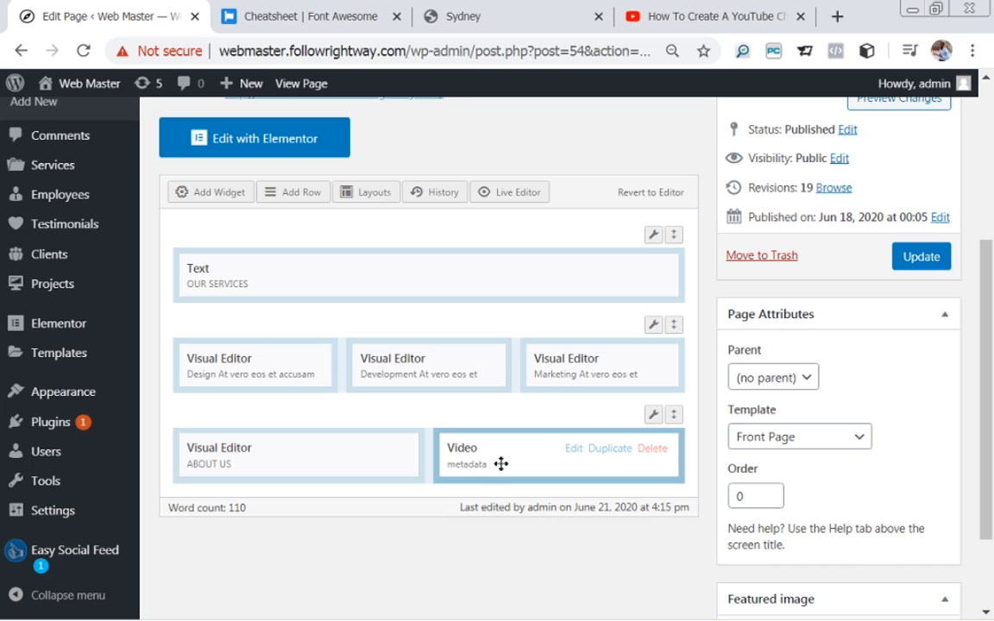
{"action": "left_click", "coordinate": [574, 450]}
{"action": "left_click", "coordinate": [378, 245]}
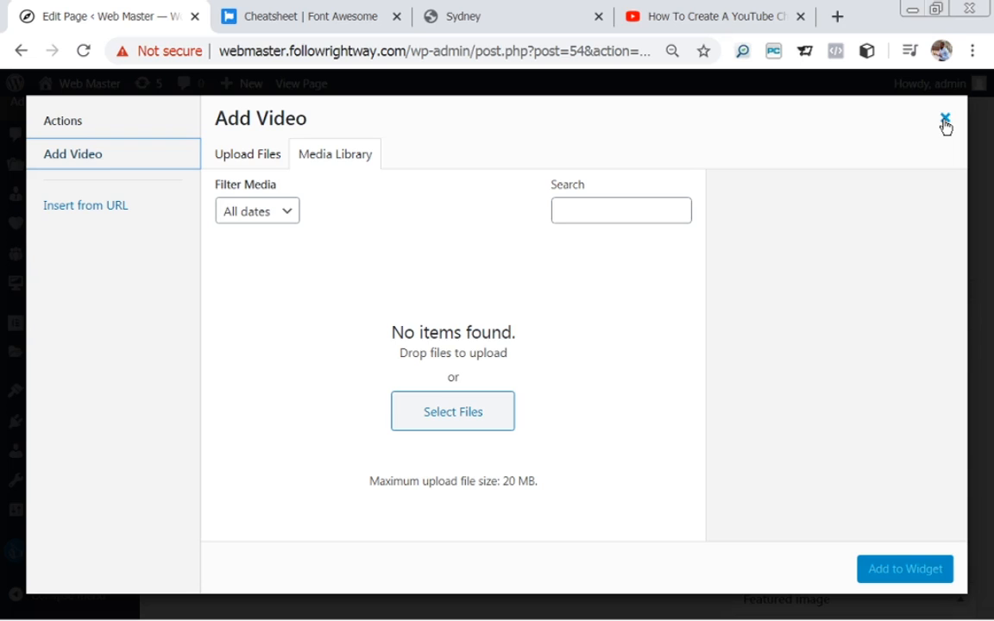
Close the empty media library and Video widget settings, then delete the Video widget beside ABOUT US.
{"action": "left_click", "coordinate": [945, 121]}
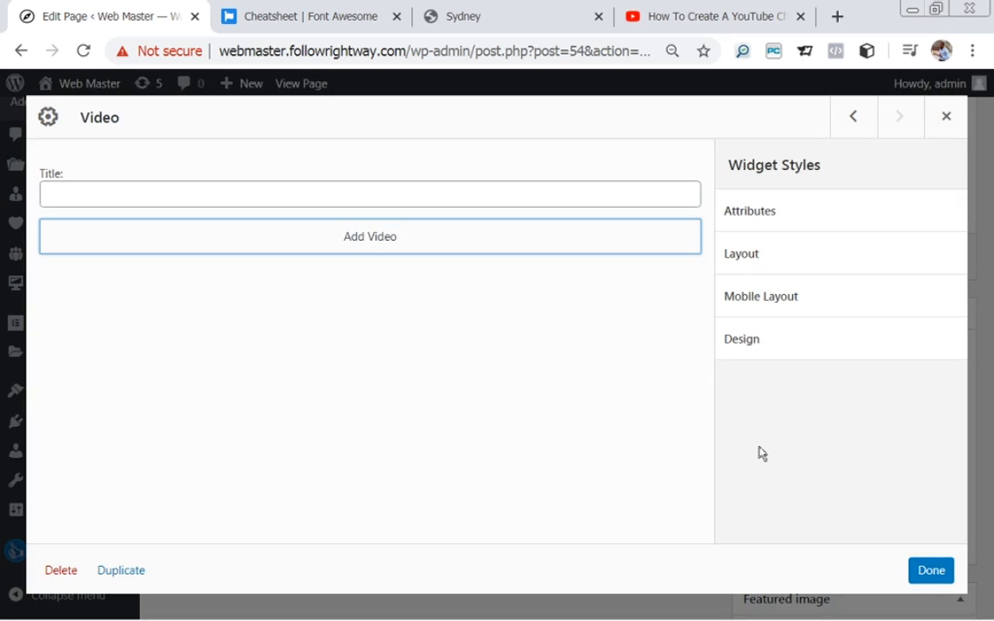
{"action": "left_click", "coordinate": [948, 121]}
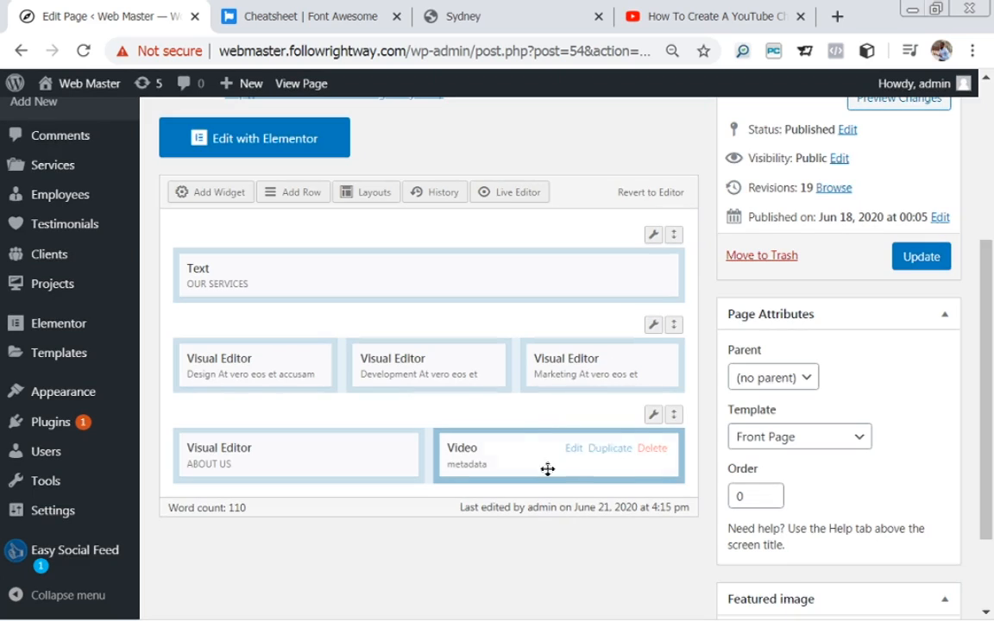
{"action": "left_click", "coordinate": [652, 449]}
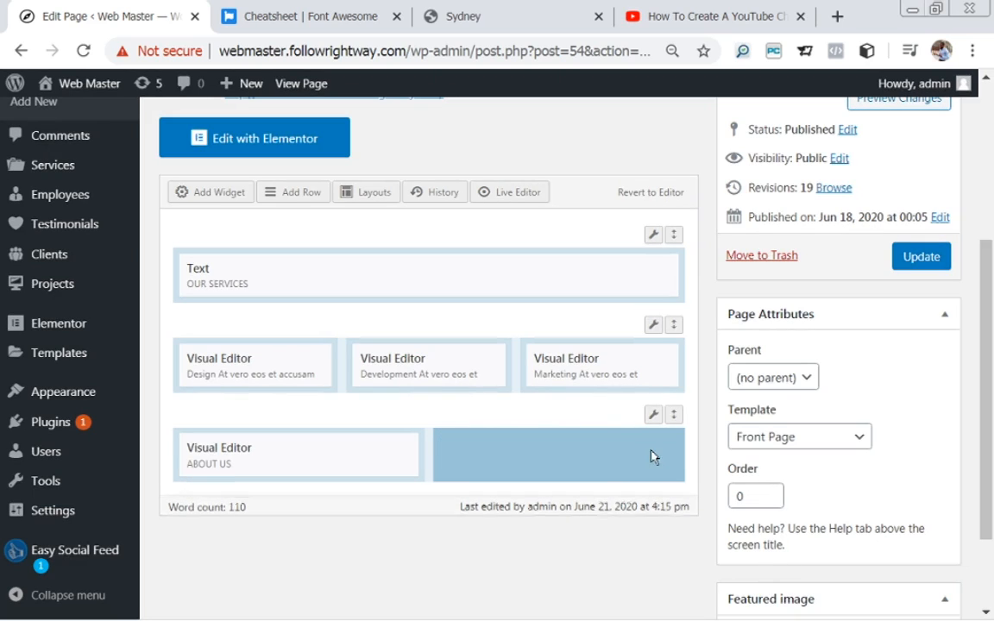
Add a Visual Editor widget in the empty cell beside ABOUT US and open its settings.
{"action": "left_click", "coordinate": [188, 193]}
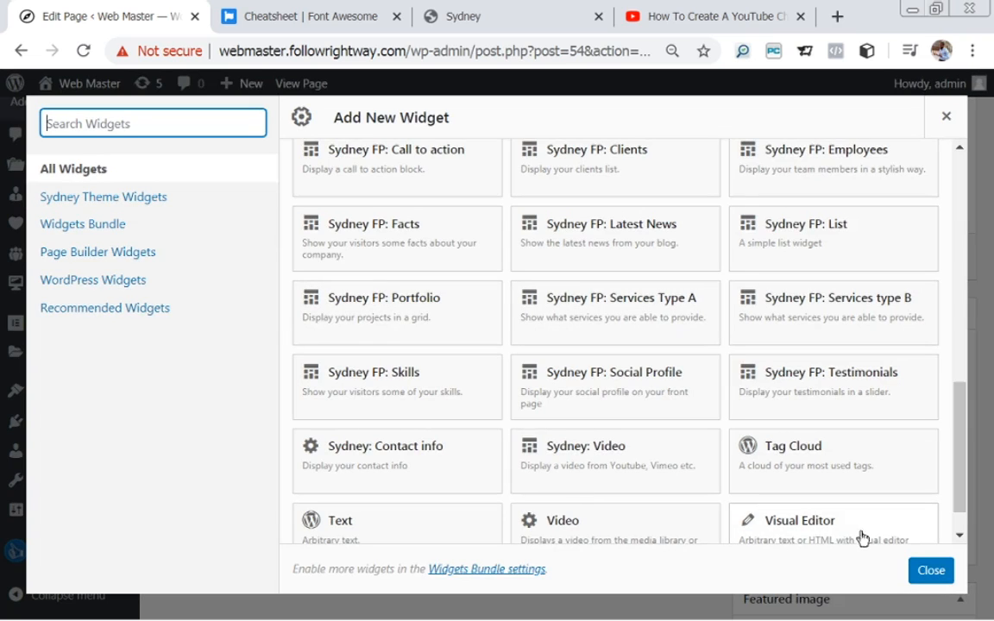
{"action": "left_click", "coordinate": [790, 527]}
{"action": "mouse_move", "coordinate": [578, 438]}
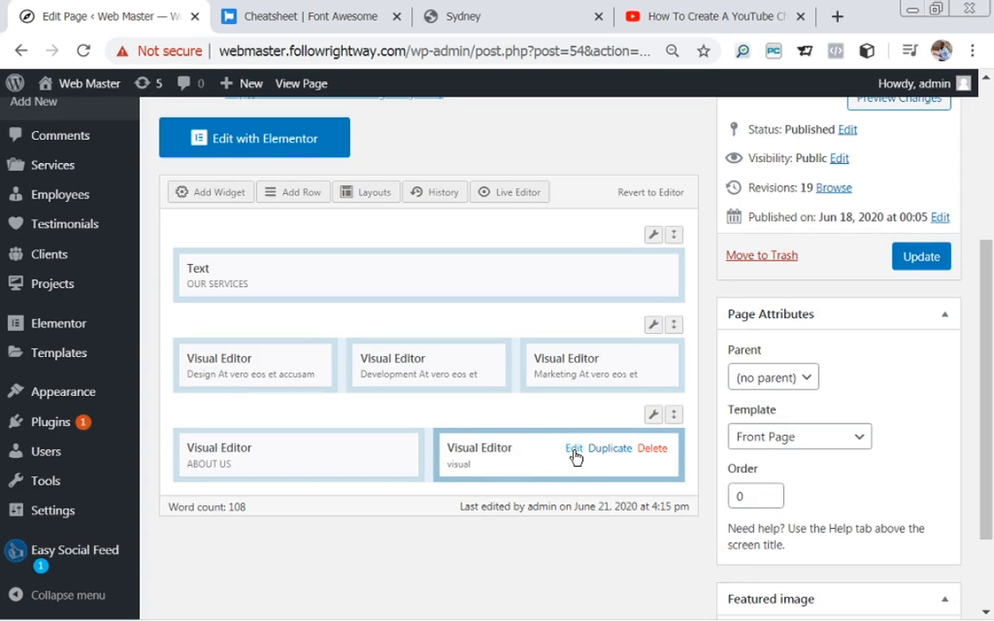
{"action": "left_click", "coordinate": [574, 449]}
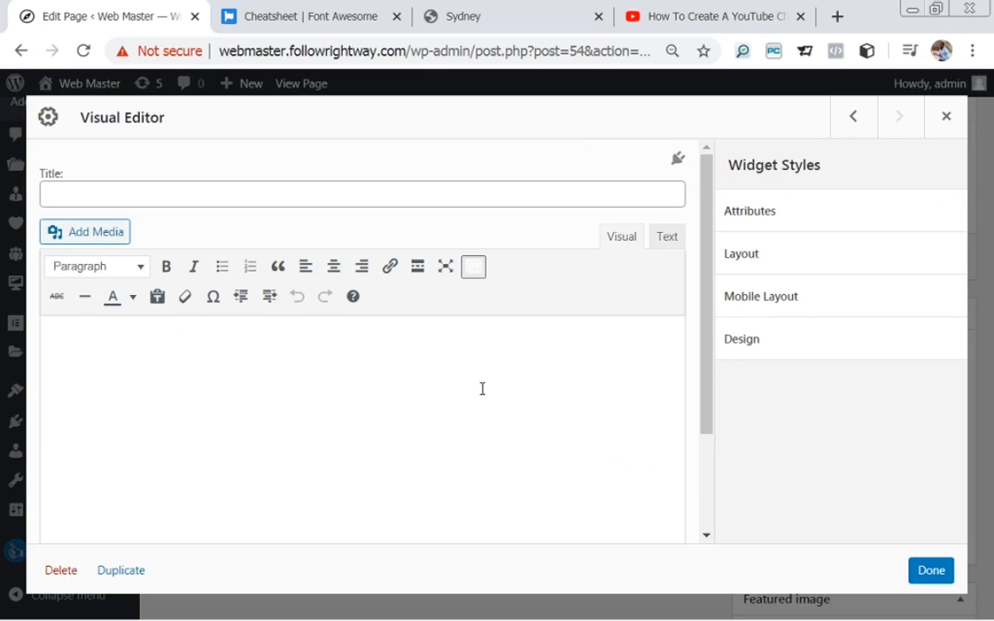
{"action": "left_click", "coordinate": [673, 18]}
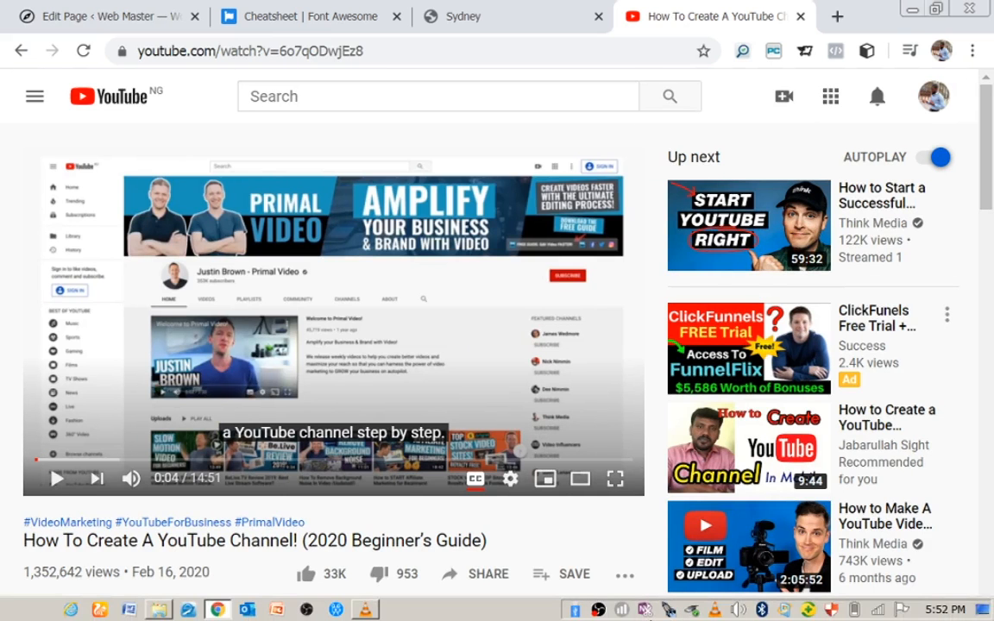
Copy the tutorial video's iframe embed code from YouTube's Share > Embed panel.
{"action": "left_click", "coordinate": [568, 583]}
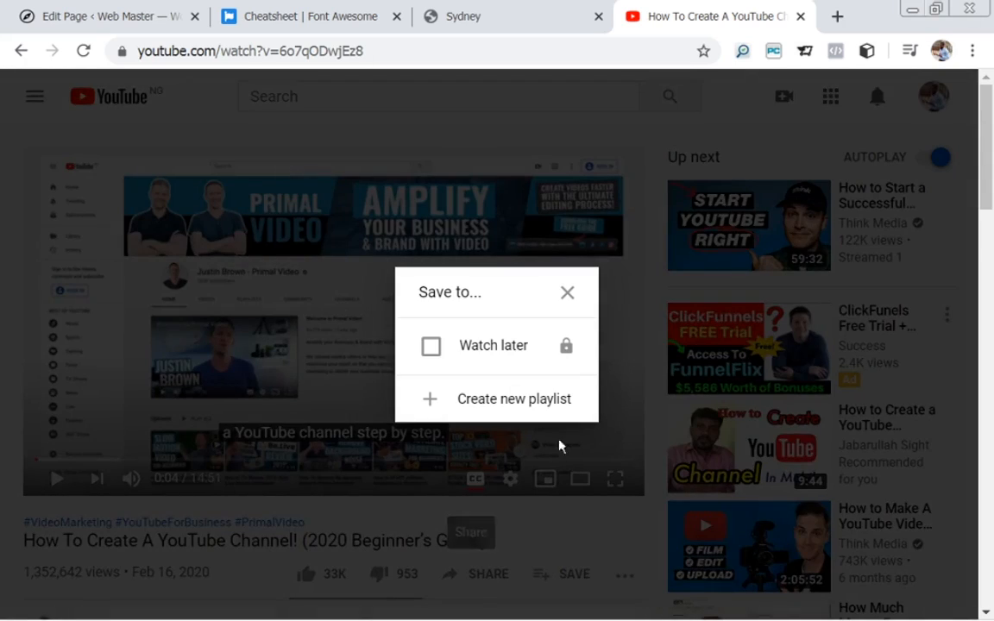
{"action": "left_click", "coordinate": [565, 292]}
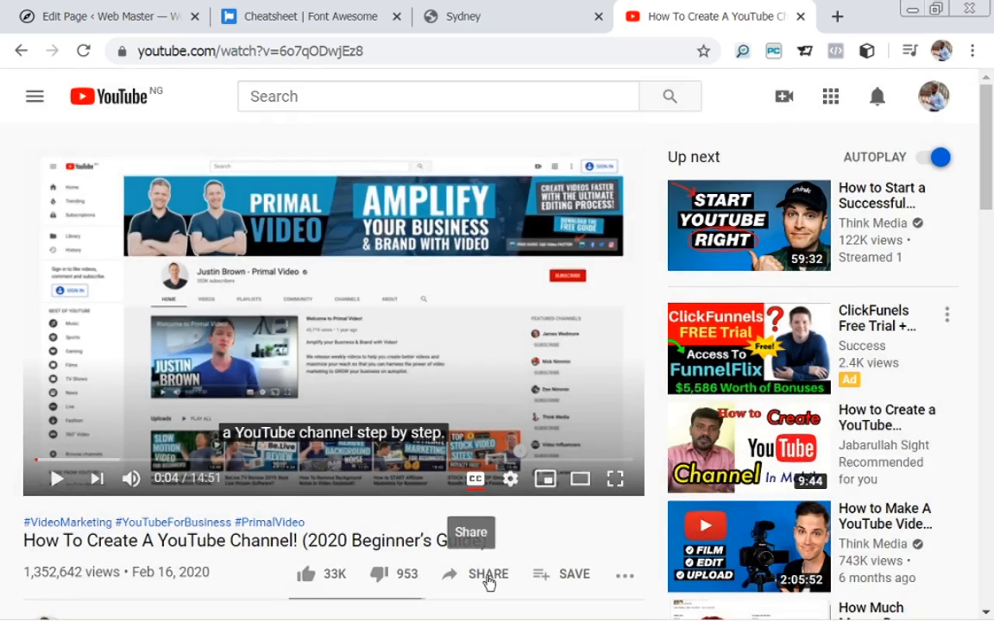
{"action": "left_click", "coordinate": [487, 580]}
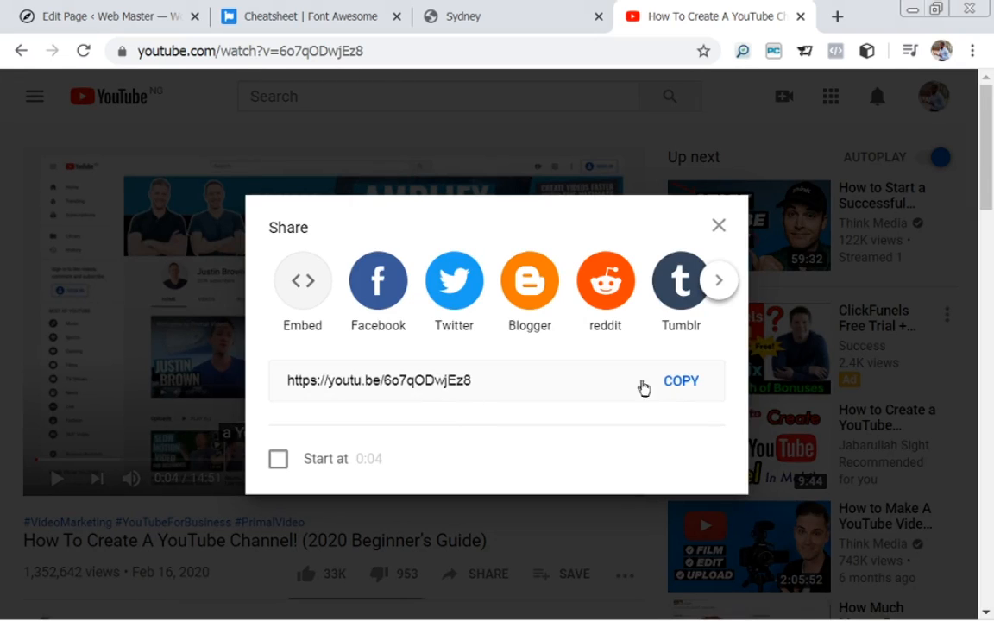
{"action": "left_click", "coordinate": [300, 283]}
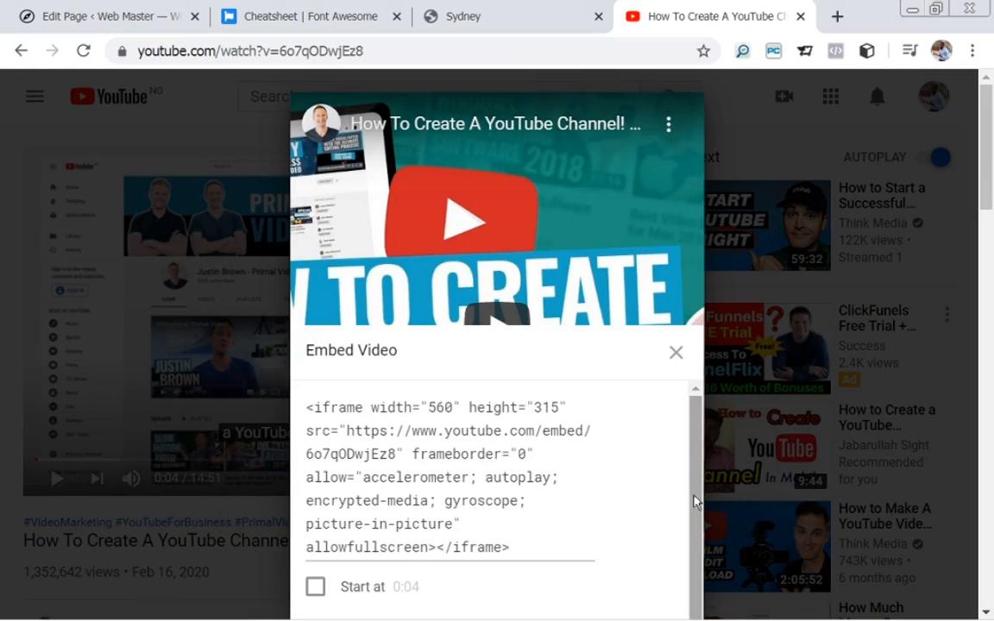
{"action": "scroll", "coordinate": [699, 513], "scroll_direction": "down", "scroll_amount": 1}
{"action": "mouse_move", "coordinate": [699, 514]}
{"action": "left_mouse_down"}
{"action": "mouse_move", "coordinate": [701, 528]}
{"action": "mouse_move", "coordinate": [699, 497]}
{"action": "left_mouse_up"}
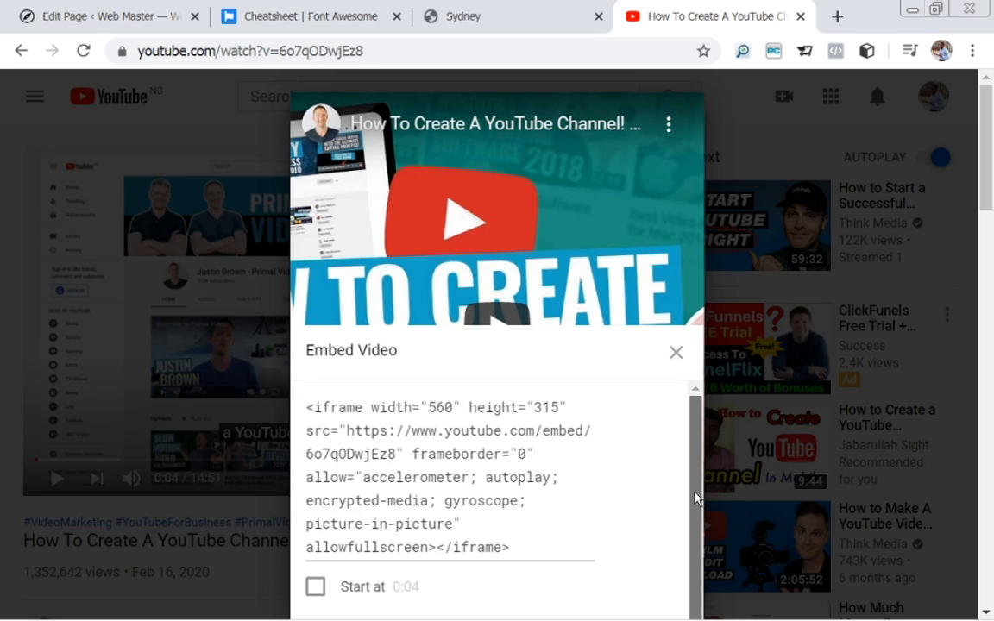
{"action": "left_click_drag", "start_coordinate": [522, 545], "coordinate": [300, 394]}
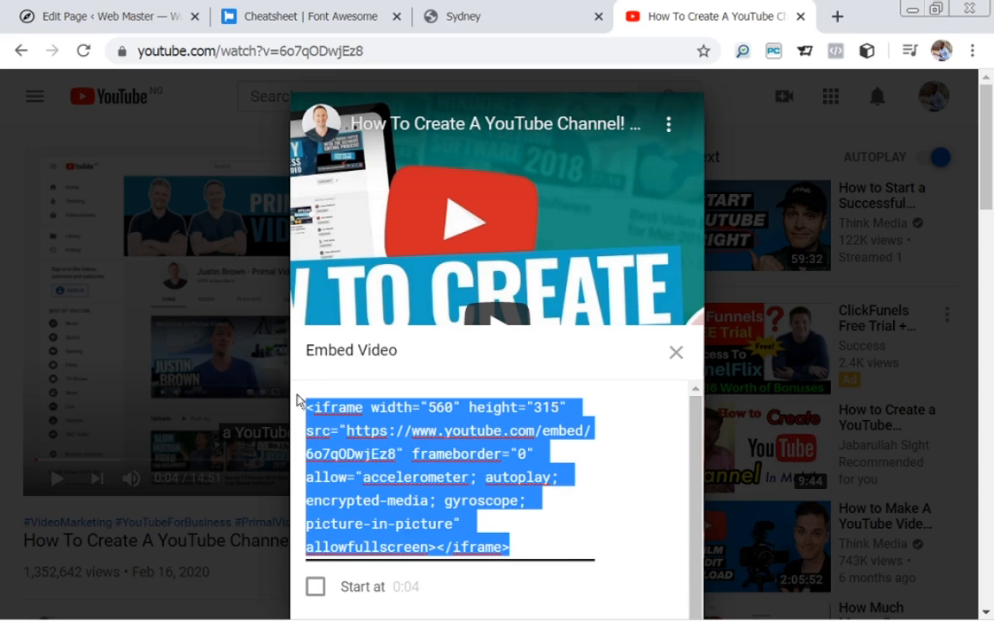
{"action": "left_click", "coordinate": [102, 15]}
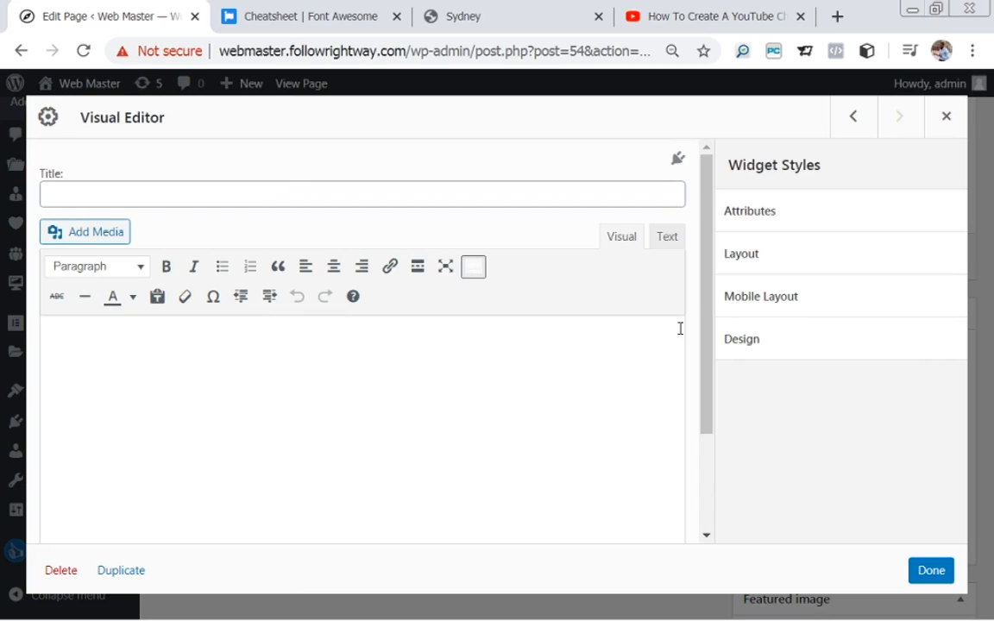
Paste the YouTube iframe embed code into the Visual Editor's Text view, then check the Sydney demo.
{"action": "left_click", "coordinate": [666, 242]}
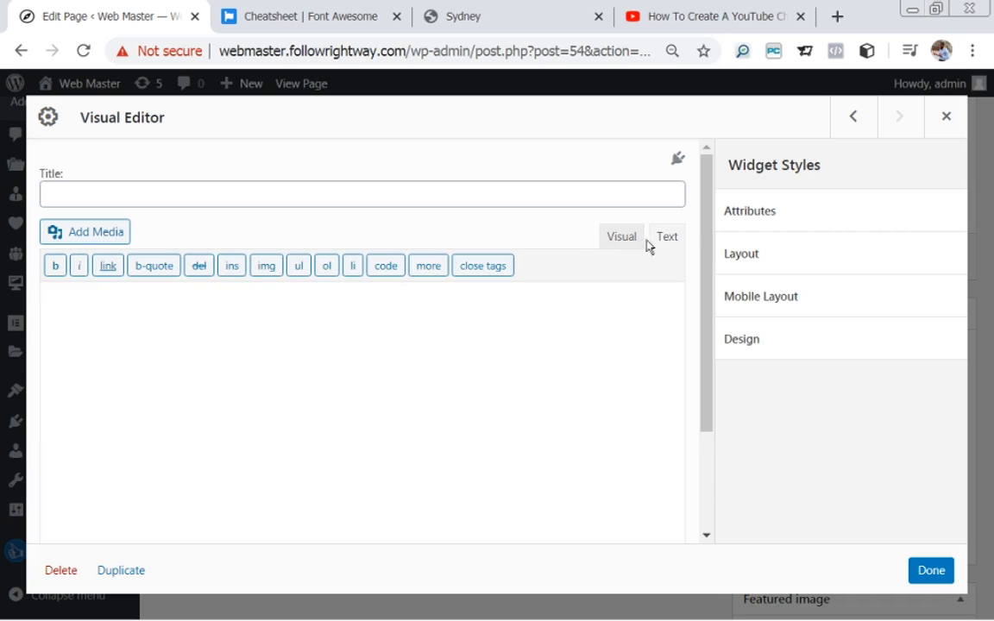
{"action": "left_click", "coordinate": [632, 243]}
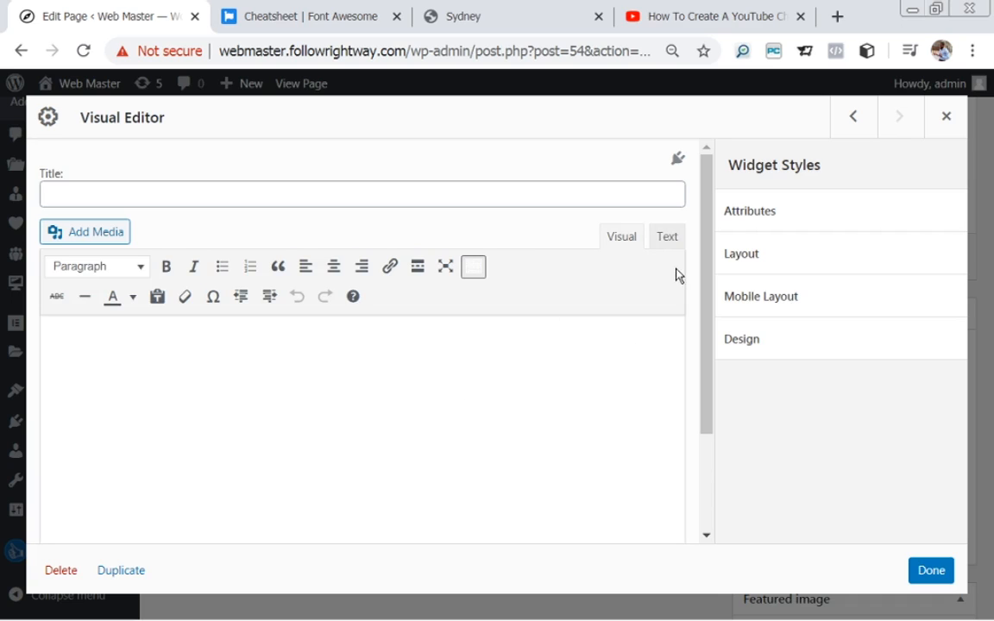
{"action": "left_click", "coordinate": [669, 242]}
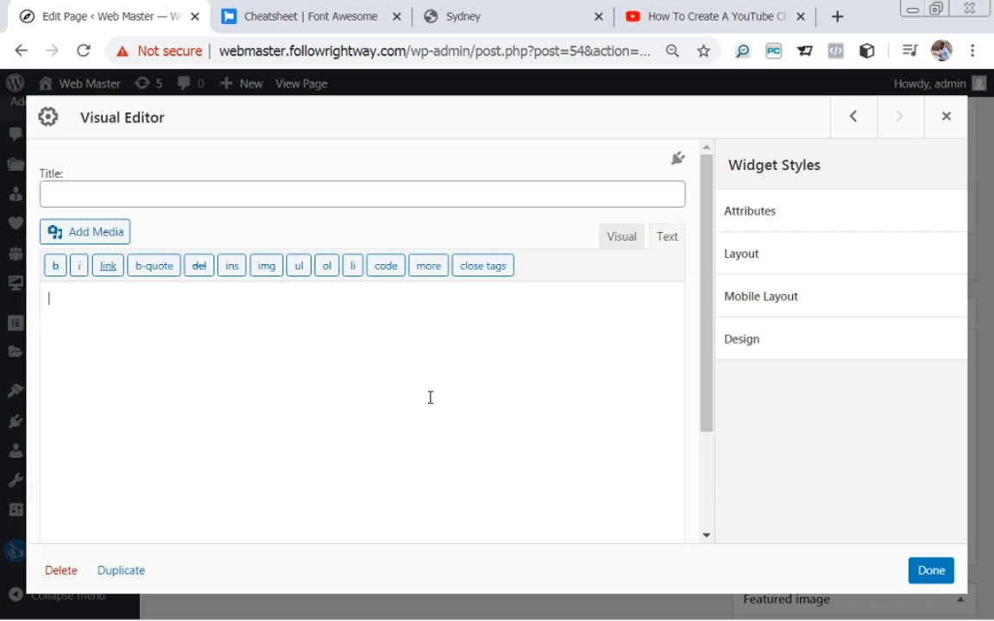
{"action": "type", "text": "<iframe width=\"560\" height=\"315\" src=\"https://www.youtube.com/embed/6o7gQDwiEz8\" frameborder=\"0\" allow=\"accelerometer; autoplay; encrypted-media; gyroscope; picture-in-picture\" allowfullscreen></iframe>"}
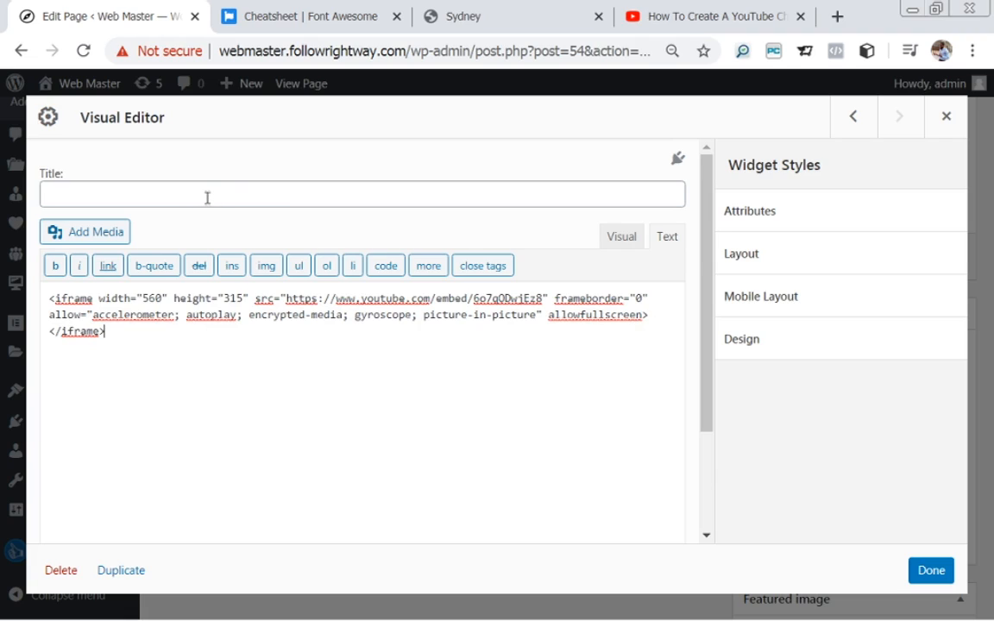
{"action": "left_click", "coordinate": [544, 24]}
{"action": "left_click_drag", "start_coordinate": [984, 166], "coordinate": [984, 214]}
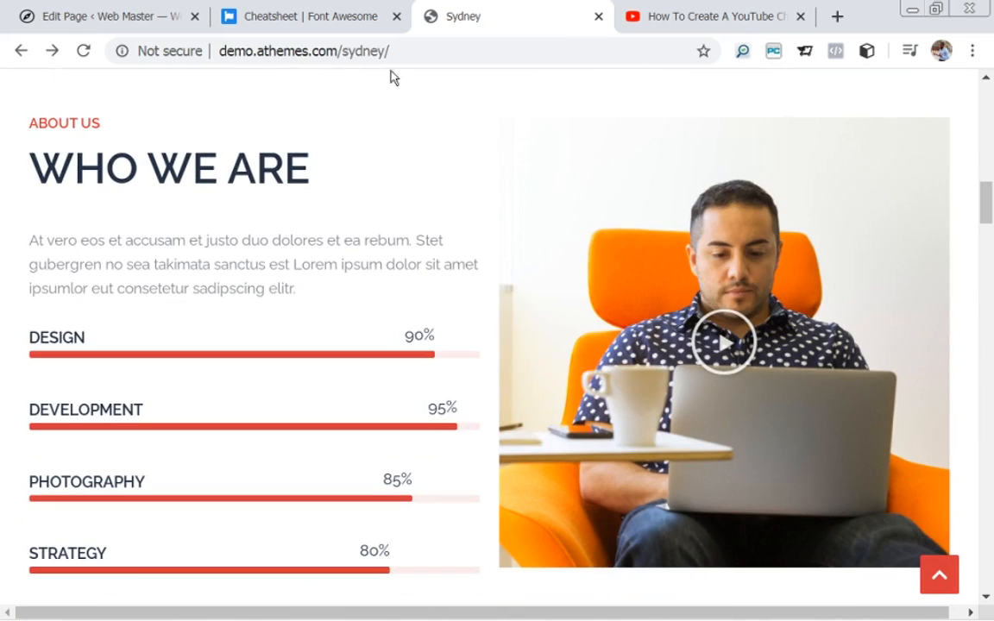
Return to the WordPress Visual Editor dialog holding the embed code.
{"action": "left_click", "coordinate": [90, 28]}
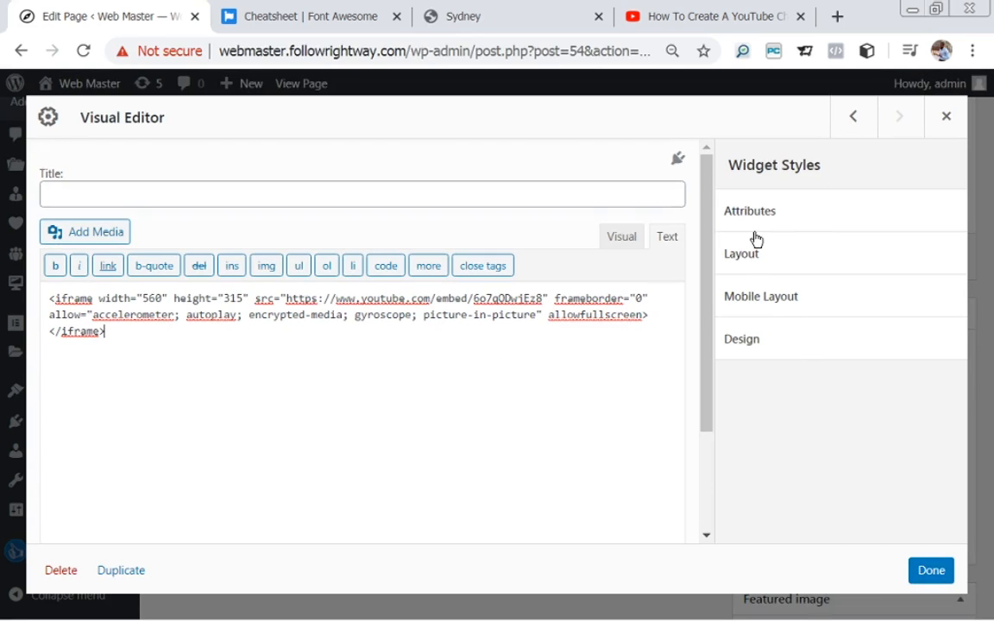
Save the embed-code Visual Editor widget and bring up the Add New Widget catalogue.
{"action": "left_click", "coordinate": [931, 574]}
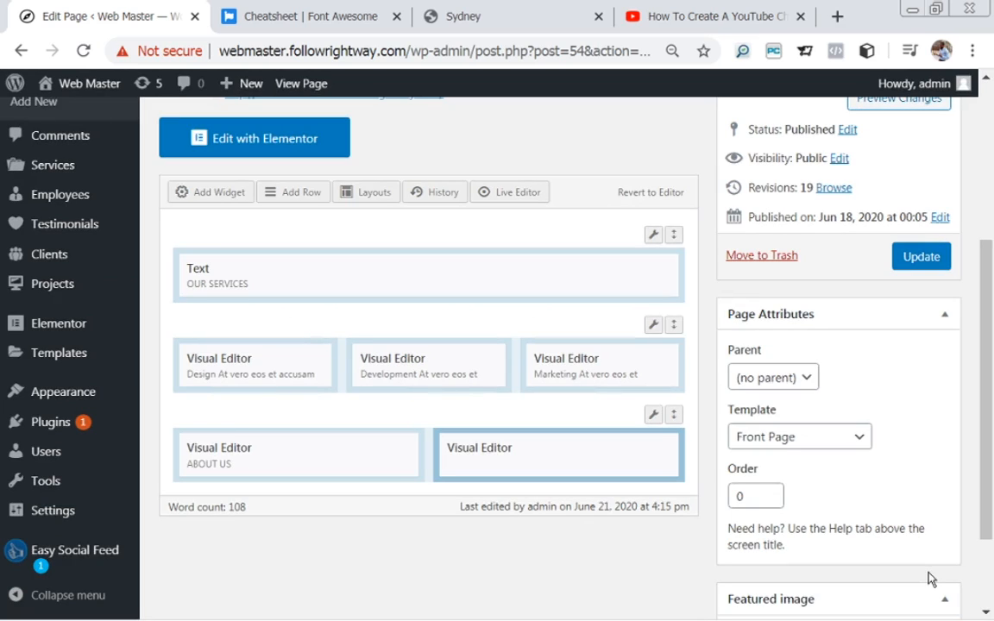
{"action": "mouse_move", "coordinate": [497, 456]}
{"action": "mouse_move", "coordinate": [260, 466]}
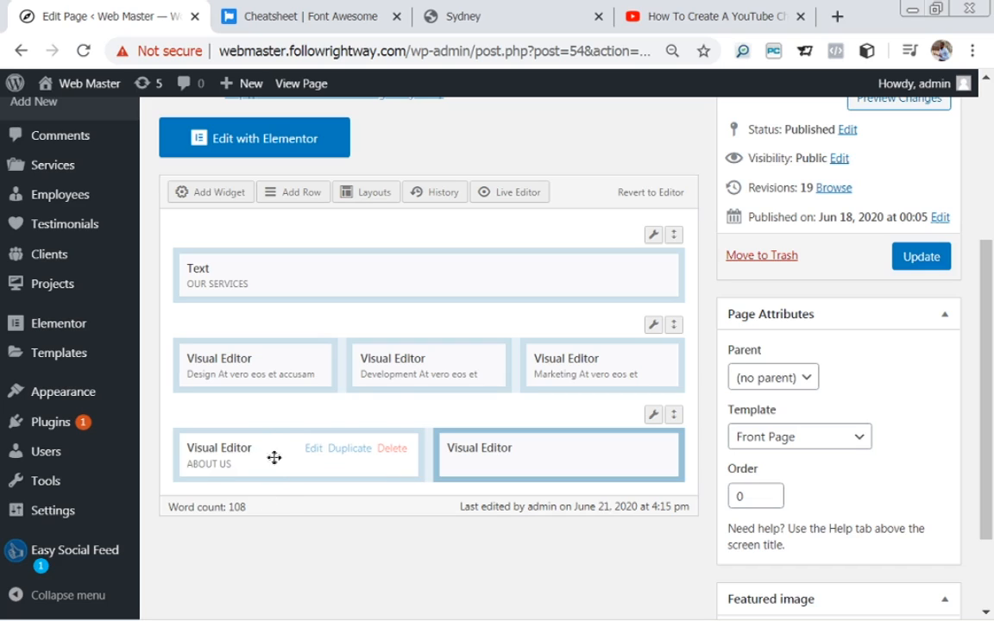
{"action": "left_click", "coordinate": [213, 200]}
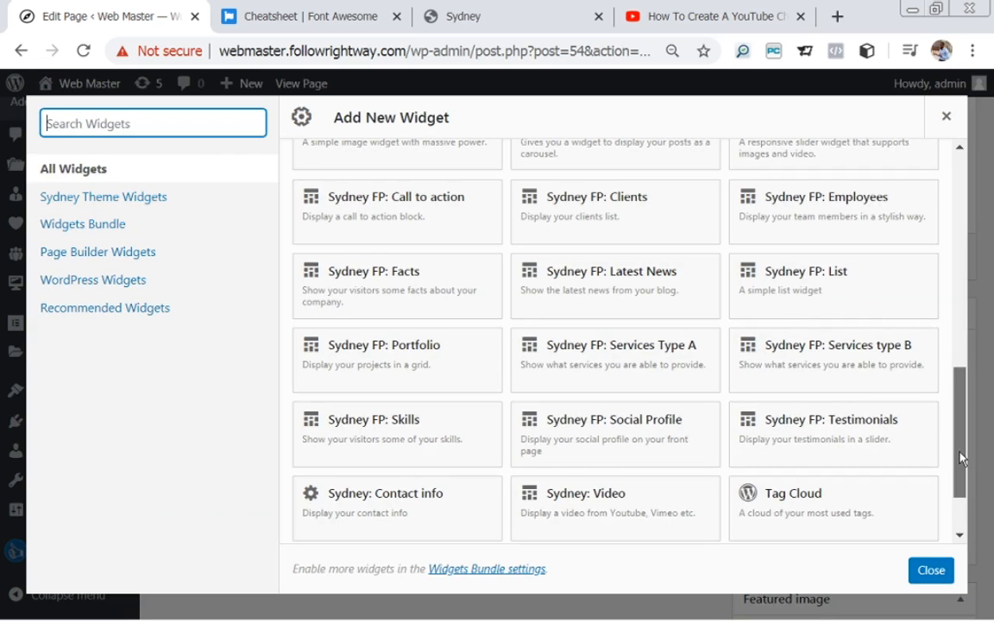
Place a Sydney FP: Call to action widget beneath ABOUT US and open its settings.
{"action": "left_click_drag", "start_coordinate": [962, 458], "coordinate": [960, 433]}
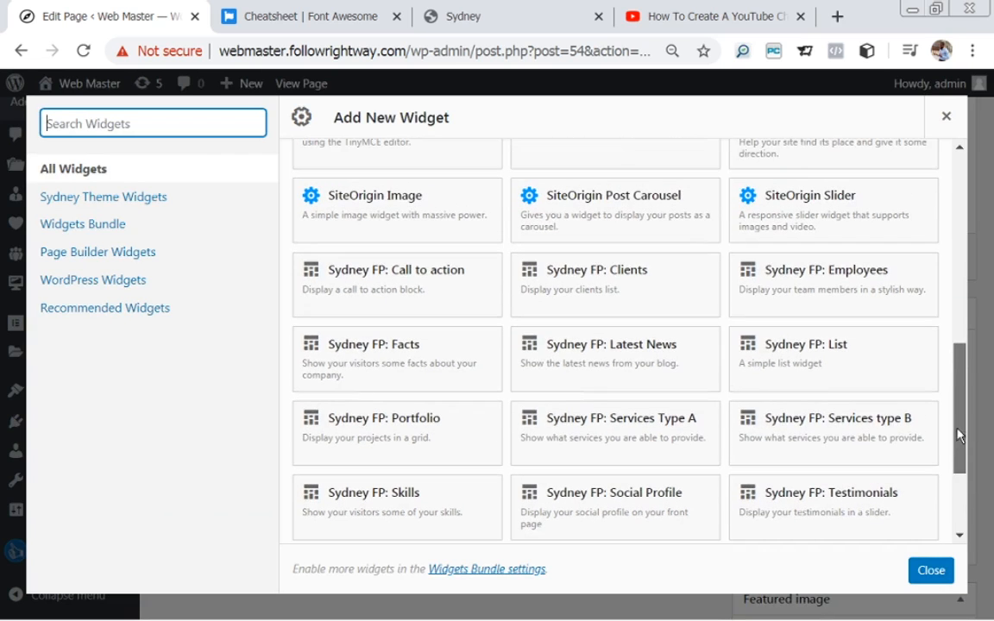
{"action": "left_click", "coordinate": [408, 276]}
{"action": "left_click_drag", "start_coordinate": [513, 513], "coordinate": [251, 514]}
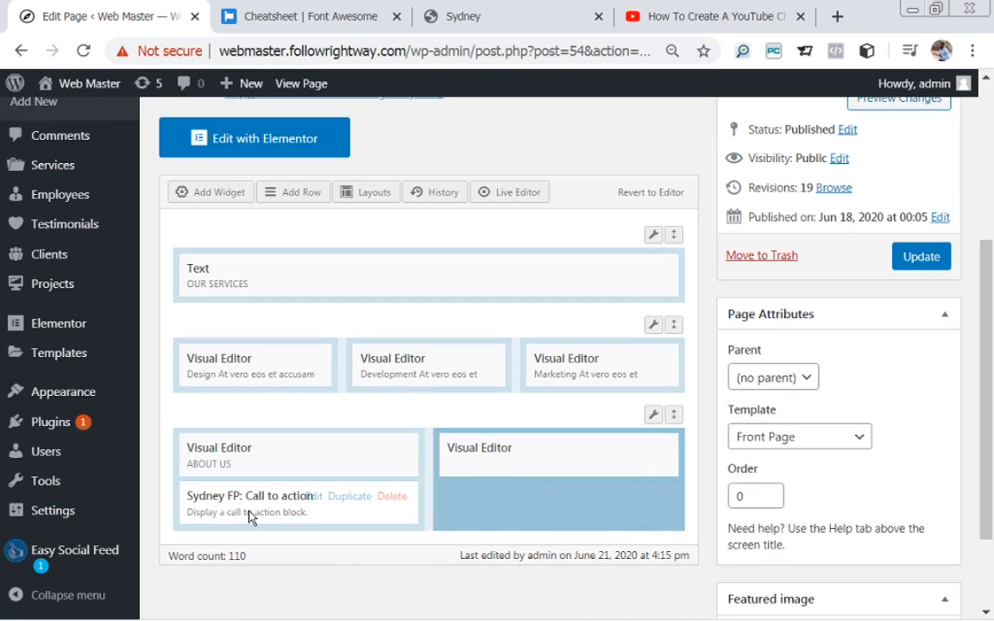
{"action": "left_click", "coordinate": [316, 502]}
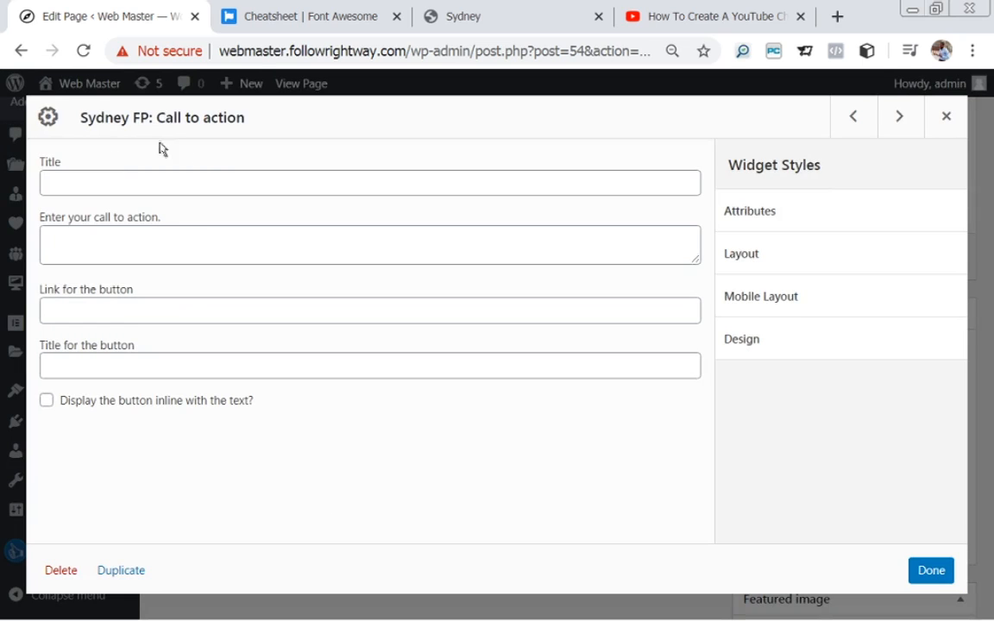
Enter 'LEARN MORE ABOUT US' as the call-to-action text.
{"action": "left_click", "coordinate": [142, 244]}
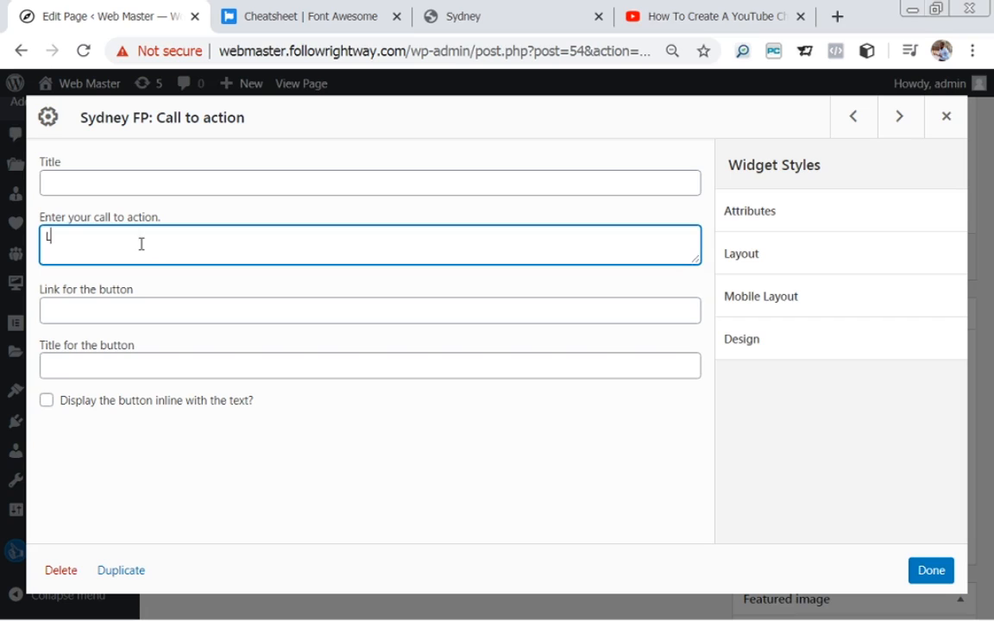
{"action": "type", "text": "LEARN MORE ABOUT US"}
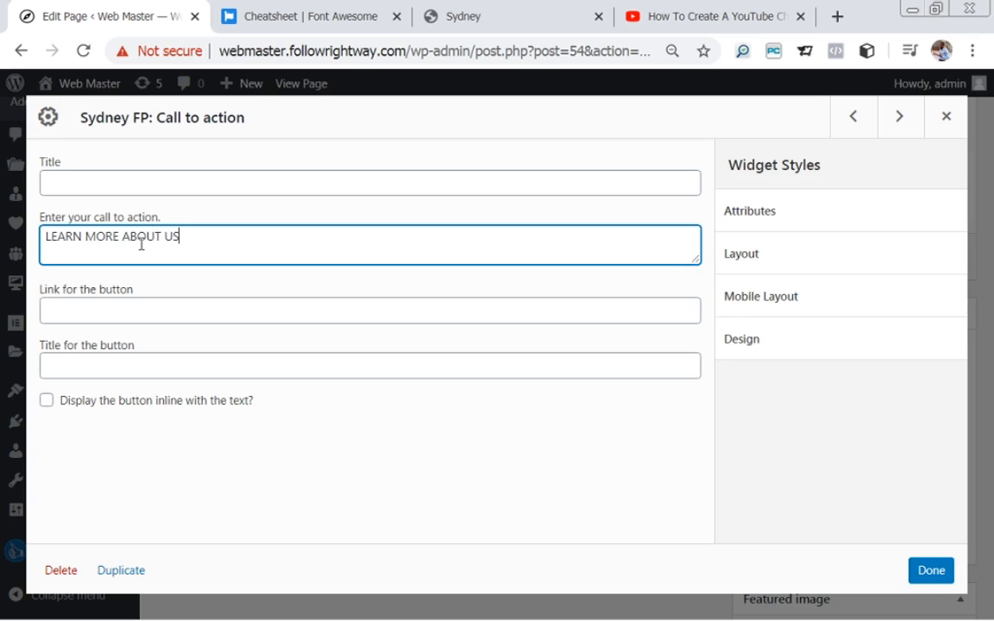
{"action": "left_click", "coordinate": [101, 310]}
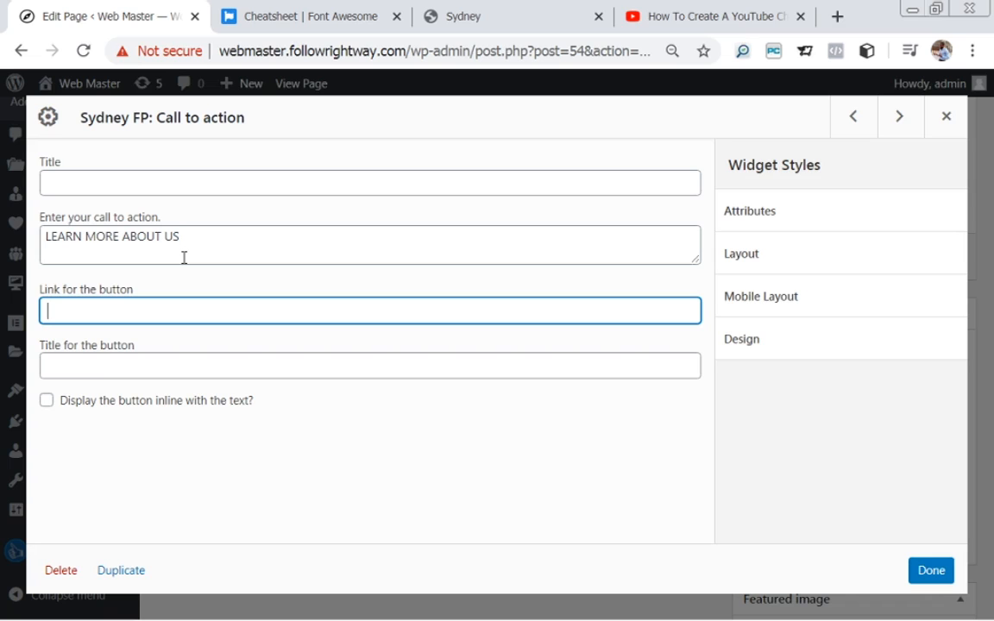
{"action": "left_click", "coordinate": [304, 52]}
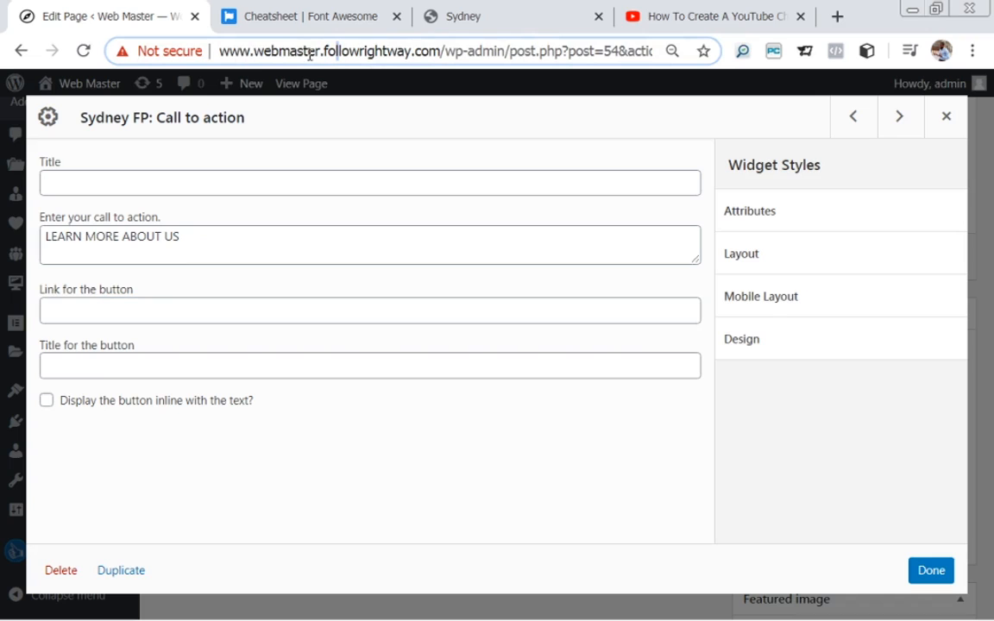
Set the button link to the site's /about page URL.
{"action": "left_click_drag", "start_coordinate": [222, 51], "coordinate": [448, 58]}
{"action": "key", "text": "ctrl+c"}
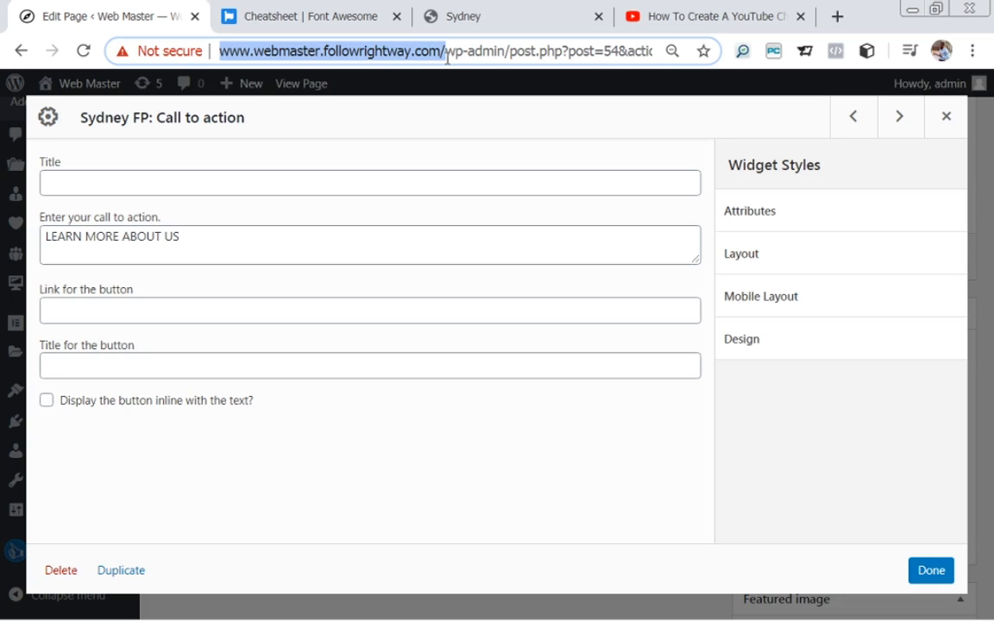
{"action": "left_click", "coordinate": [240, 302]}
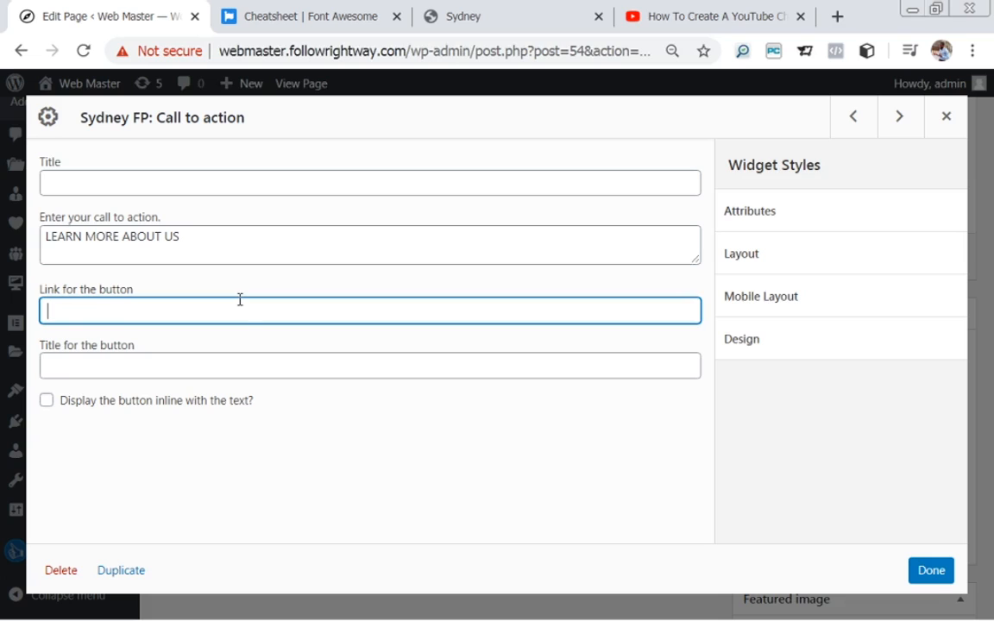
{"action": "key", "text": "ctrl+v"}
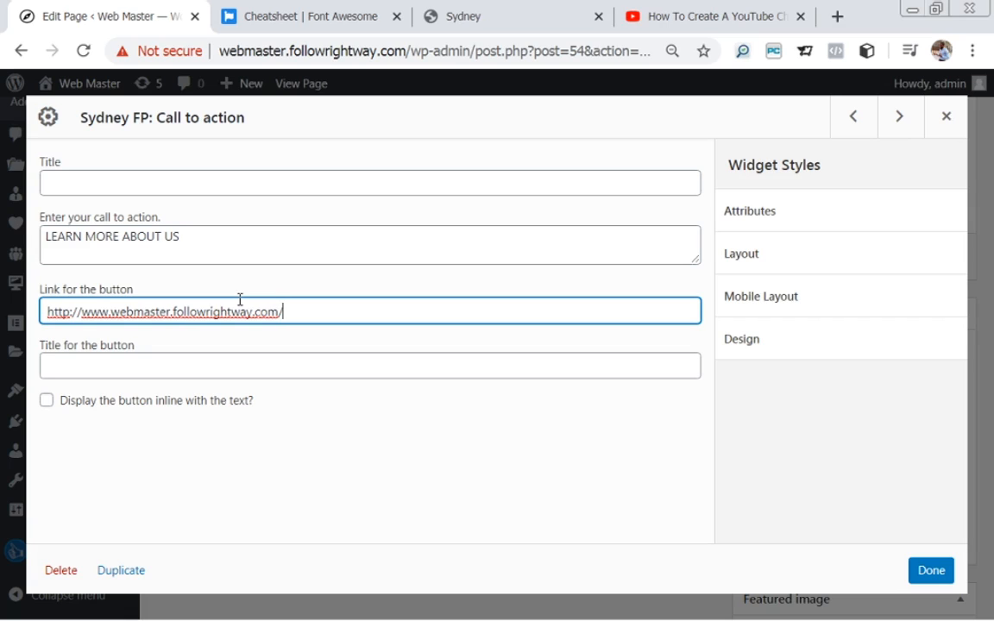
{"action": "type", "text": "about"}
{"action": "left_click", "coordinate": [113, 366]}
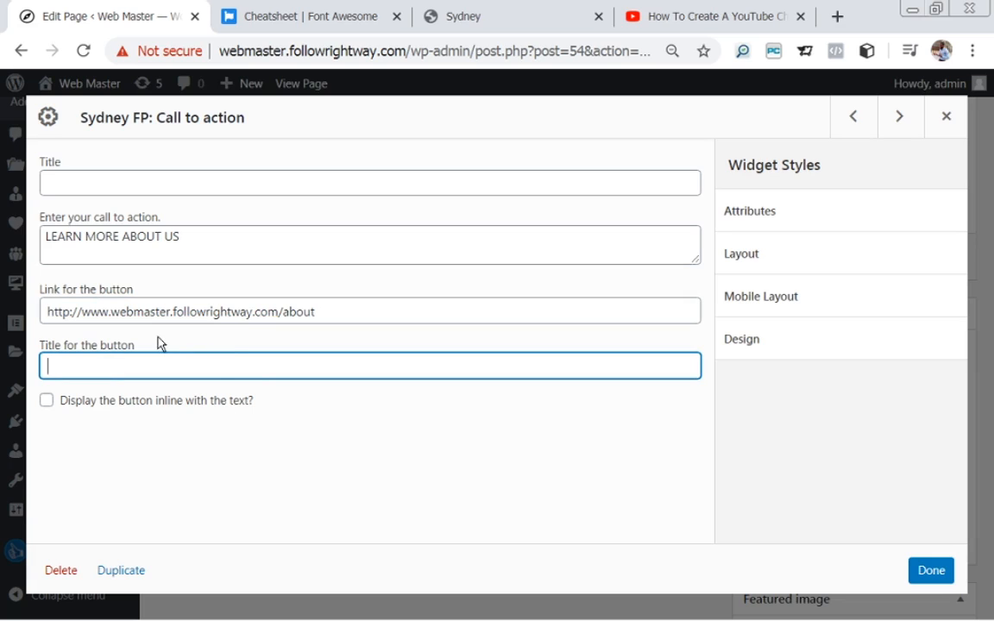
Move 'LEARN MORE ABOUT US' from the call-to-action text into the button title and save the widget.
{"action": "left_click", "coordinate": [182, 239]}
{"action": "left_click_drag", "start_coordinate": [182, 239], "coordinate": [37, 245]}
{"action": "key", "text": "ctrl+c"}
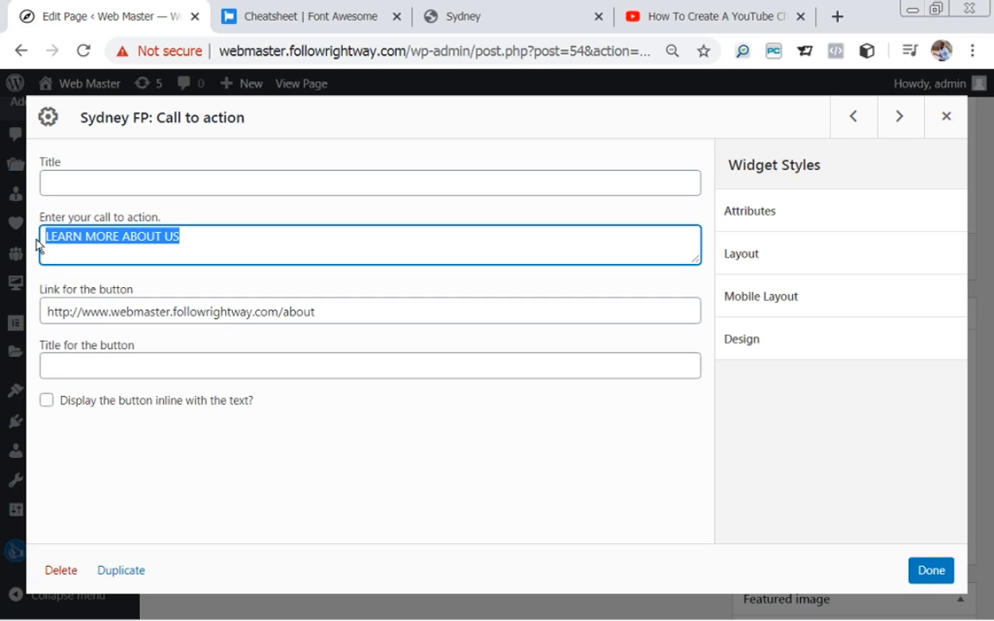
{"action": "key", "text": "BackSpace"}
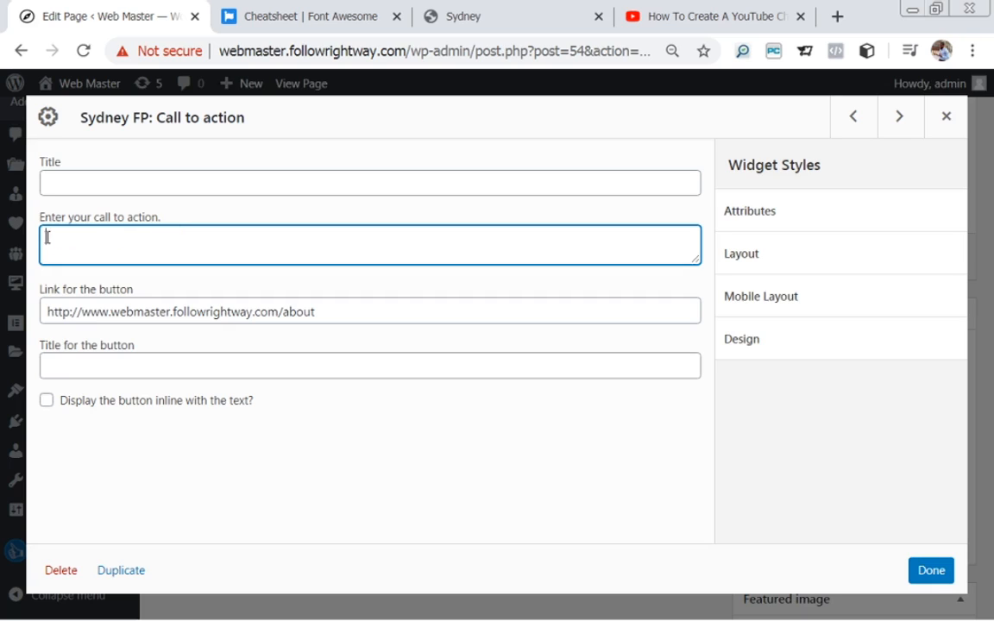
{"action": "left_click", "coordinate": [71, 367]}
{"action": "key", "text": "ctrl+v"}
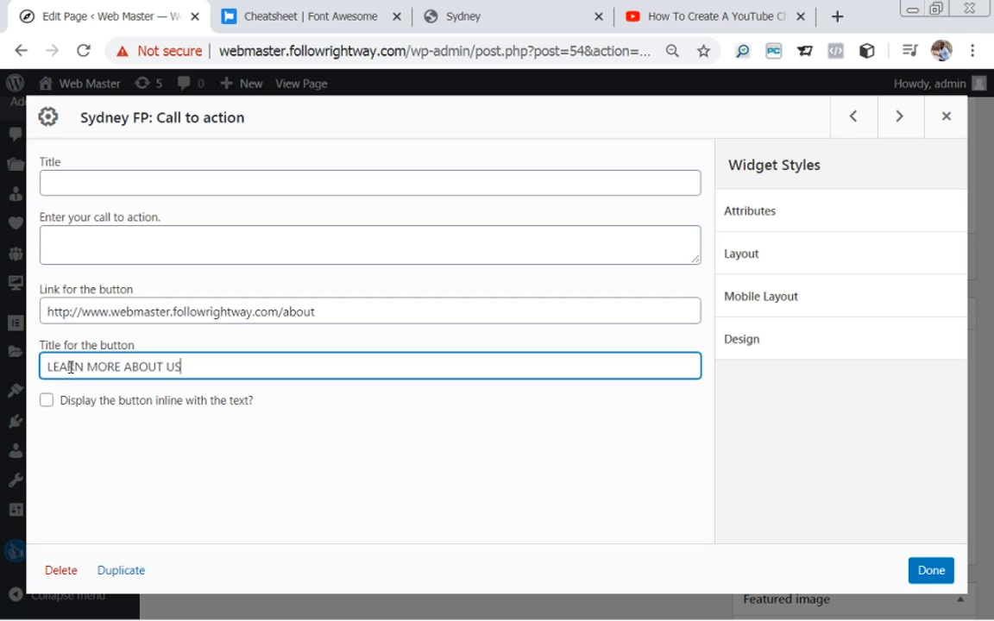
{"action": "left_click", "coordinate": [931, 572]}
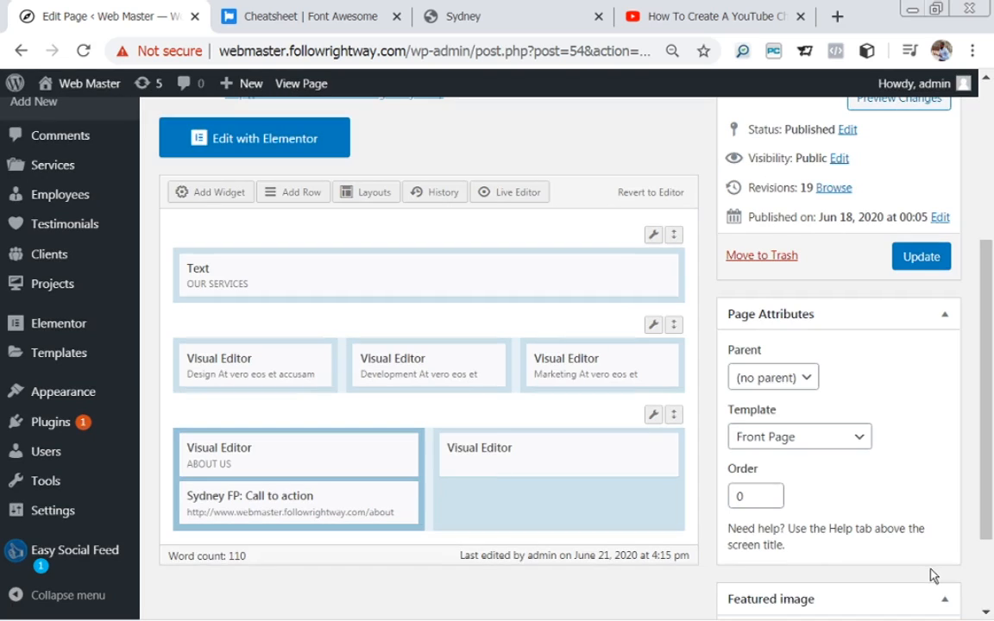
Update the homepage and view the live page's About Us section.
{"action": "left_click", "coordinate": [914, 259]}
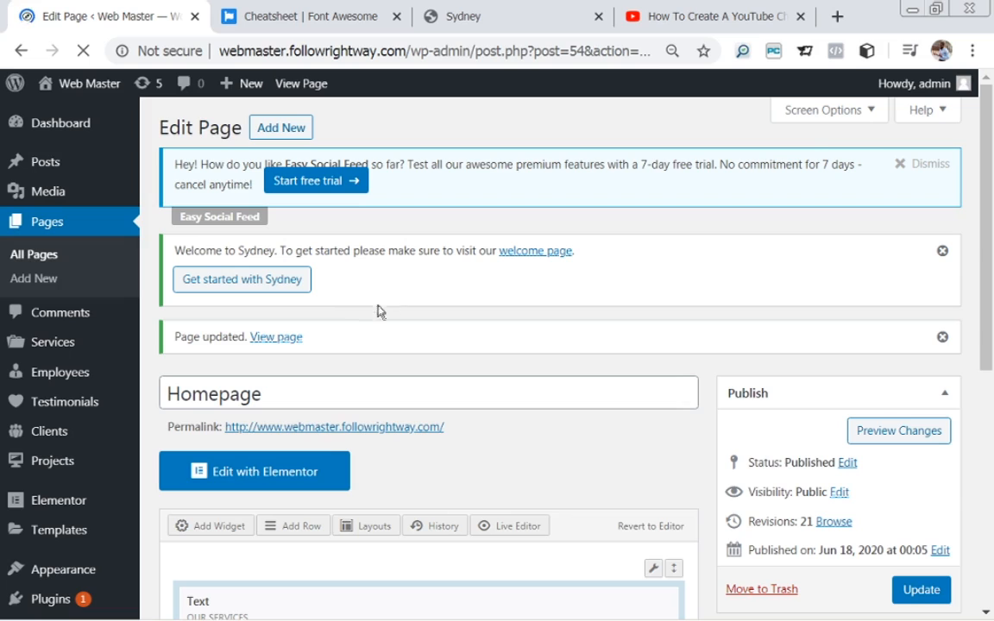
{"action": "left_click", "coordinate": [277, 337]}
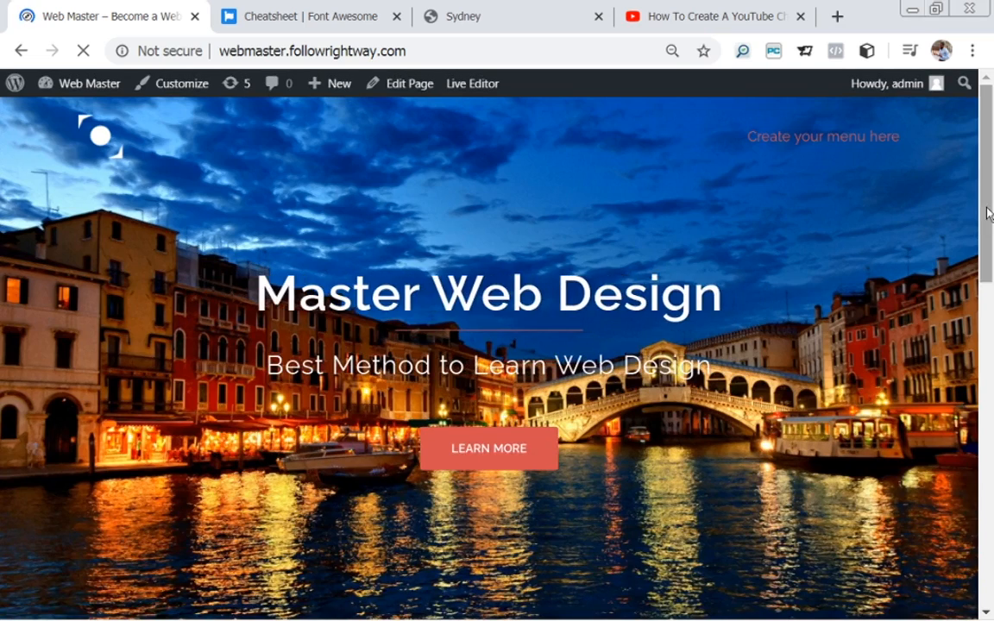
{"action": "left_click_drag", "start_coordinate": [988, 211], "coordinate": [991, 490]}
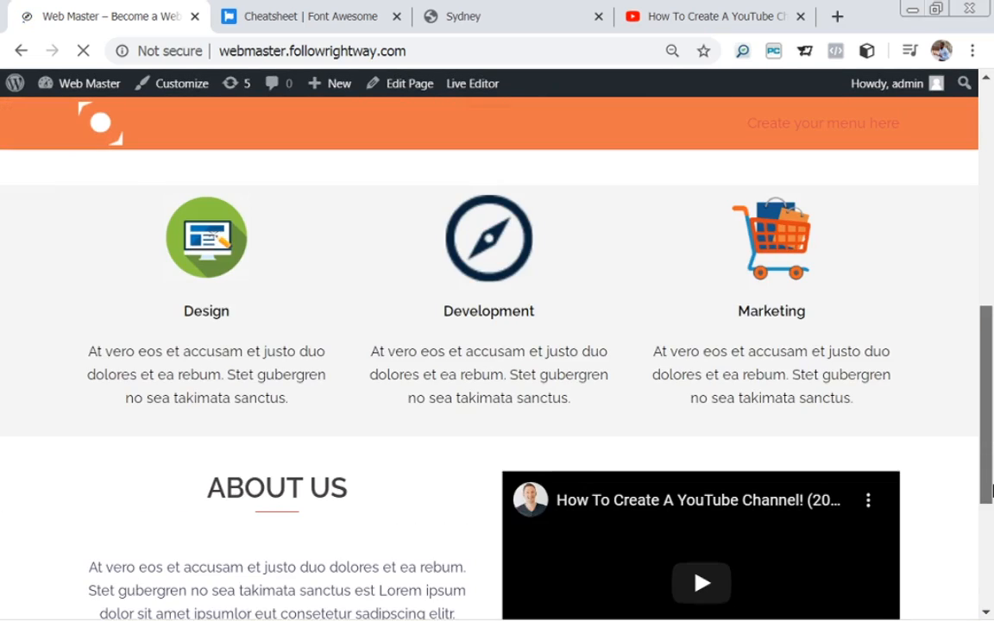
{"action": "scroll", "coordinate": [991, 496], "scroll_direction": "down", "scroll_amount": 3}
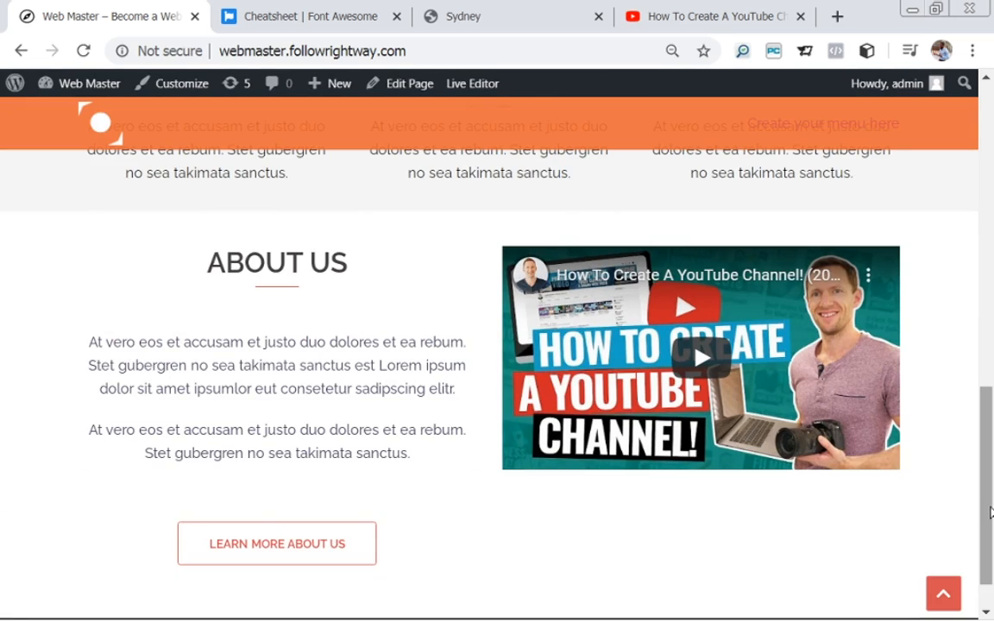
{"action": "mouse_move", "coordinate": [991, 514]}
{"action": "left_mouse_down"}
{"action": "mouse_move", "coordinate": [987, 452]}
{"action": "mouse_move", "coordinate": [990, 510]}
{"action": "left_mouse_up"}
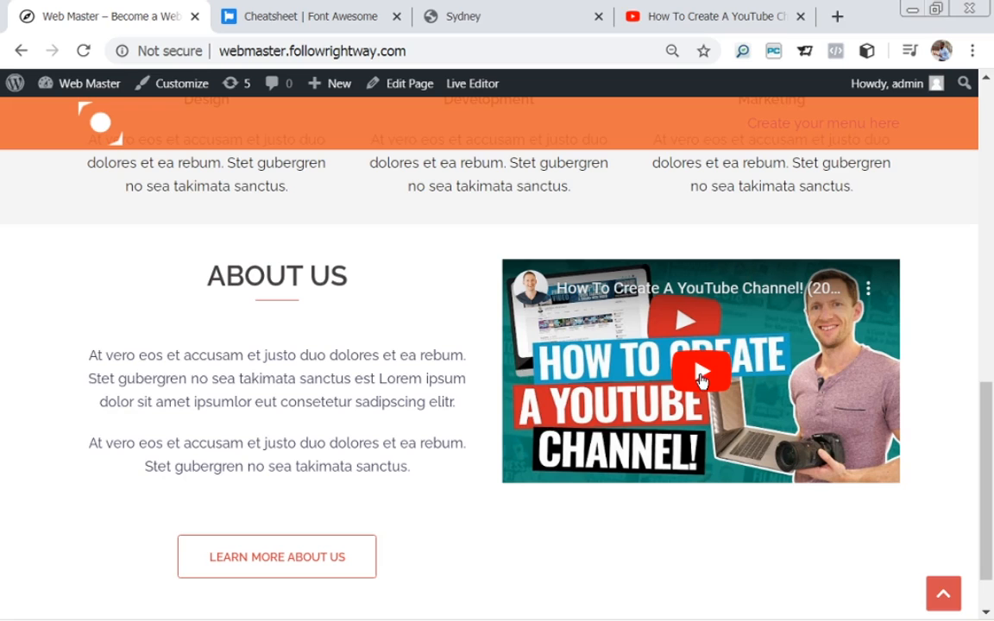
Play and pause the embedded YouTube video, then go back to editing the Homepage.
{"action": "left_click", "coordinate": [701, 377]}
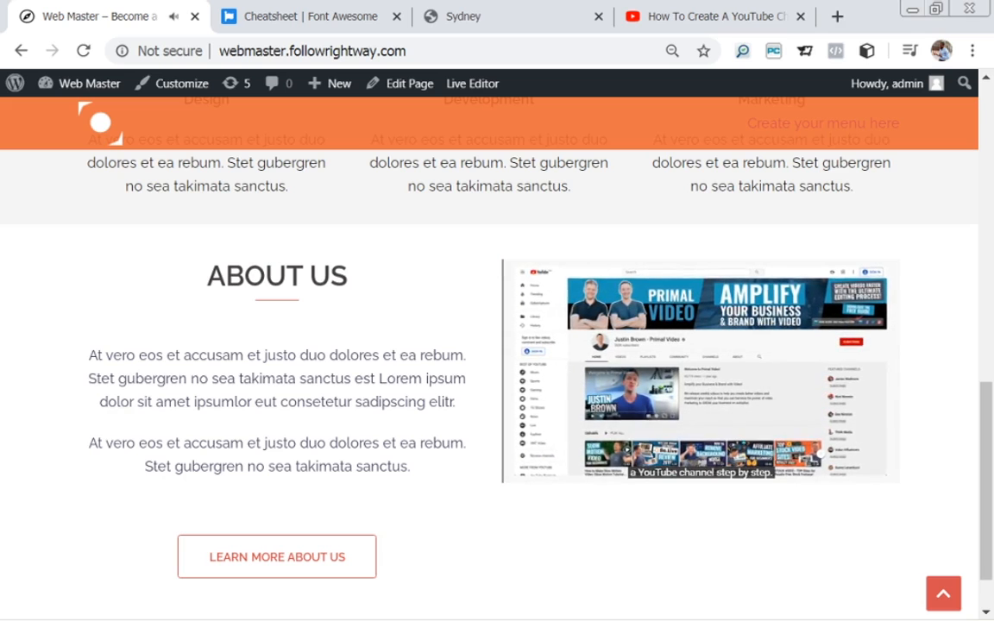
{"action": "left_click", "coordinate": [670, 335]}
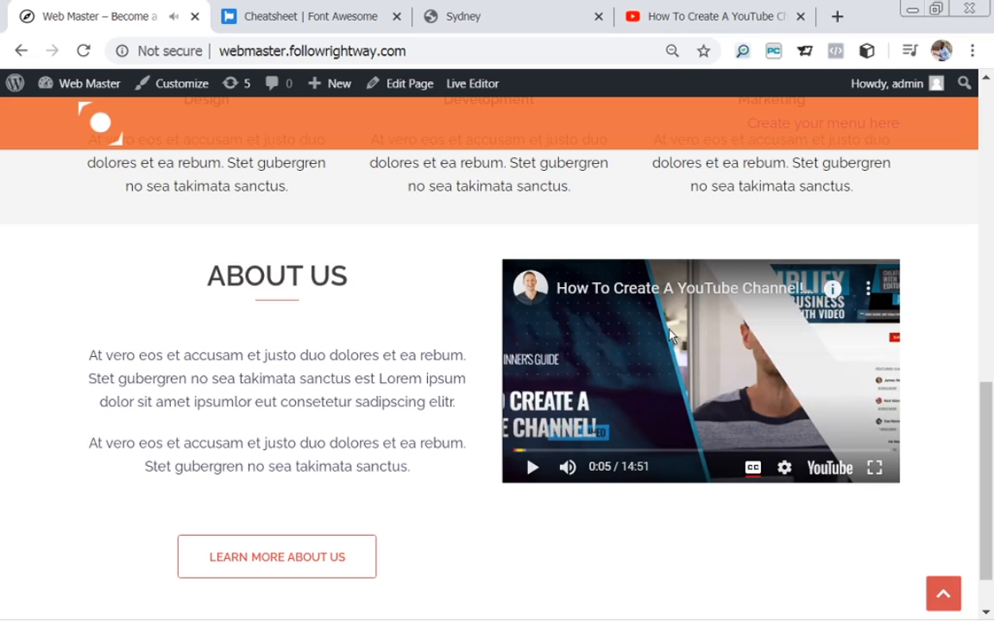
{"action": "mouse_move", "coordinate": [989, 426]}
{"action": "left_mouse_down"}
{"action": "mouse_move", "coordinate": [989, 434]}
{"action": "mouse_move", "coordinate": [990, 411]}
{"action": "left_mouse_up"}
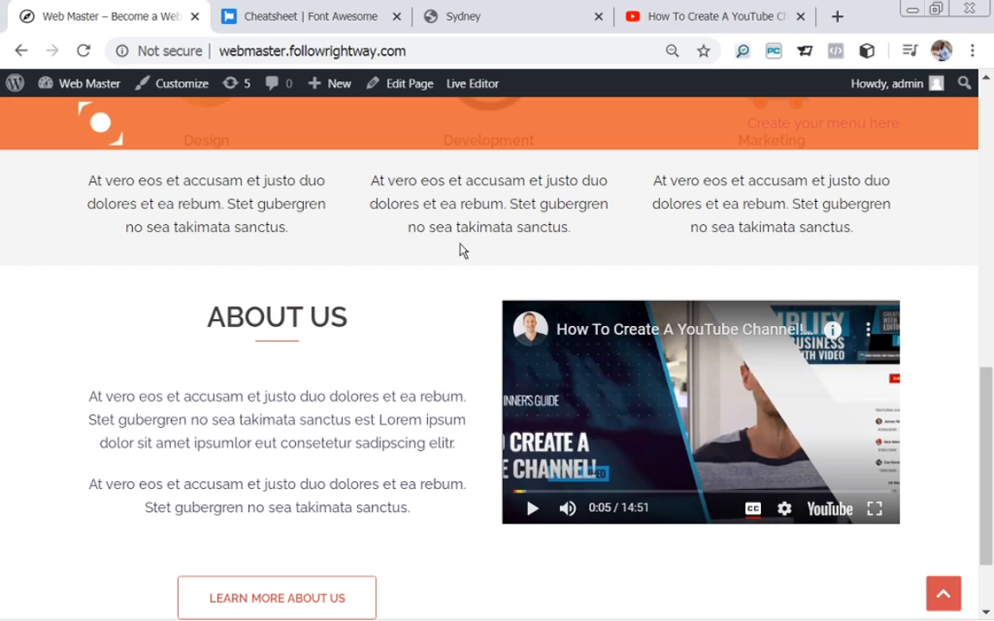
{"action": "left_click", "coordinate": [400, 86]}
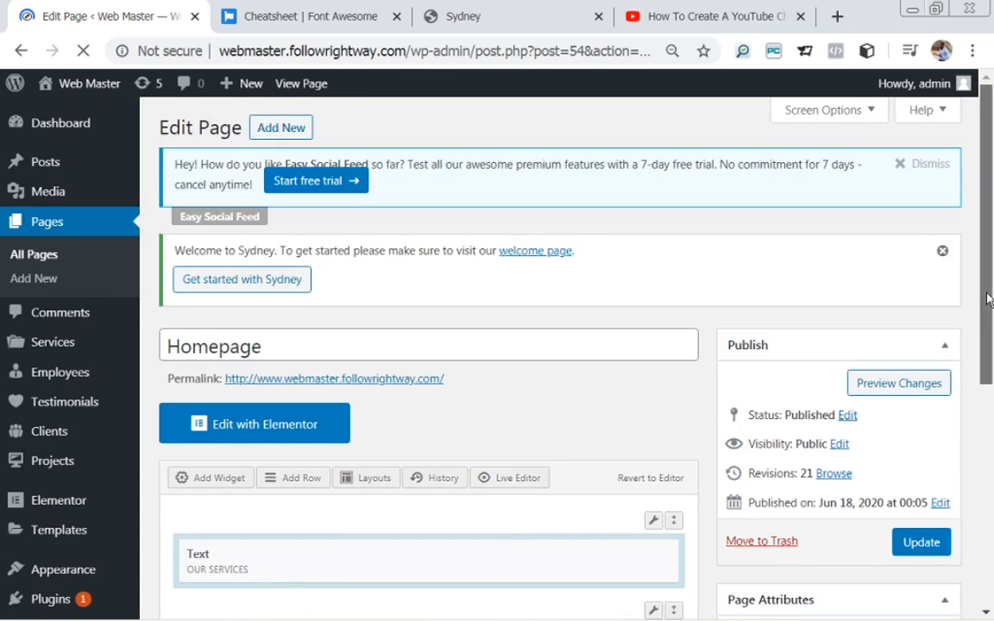
Change the YouTube iframe height from 315 to 400 in the video widget.
{"action": "left_click_drag", "start_coordinate": [990, 298], "coordinate": [870, 410]}
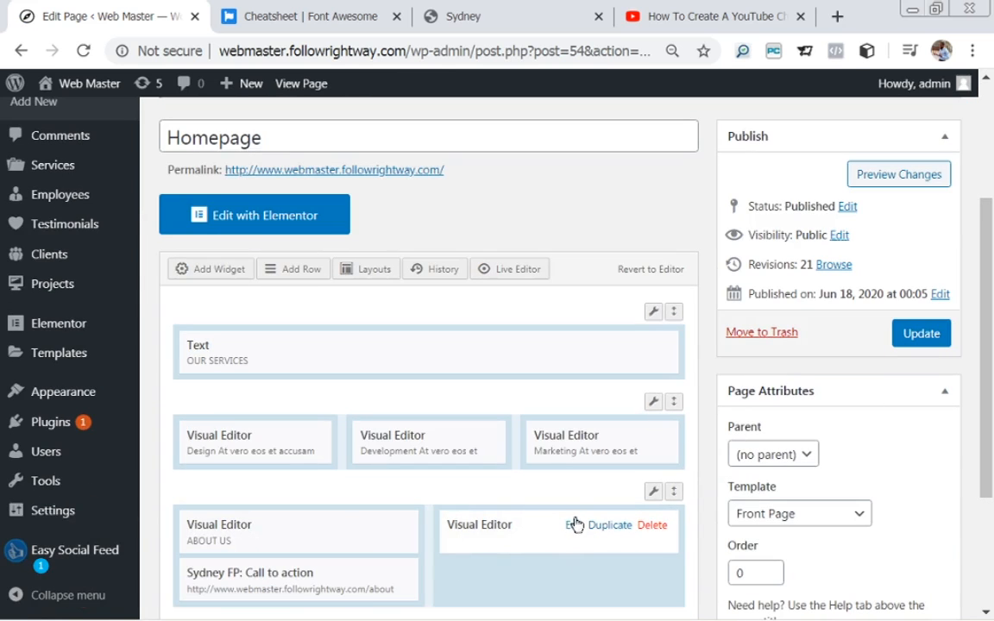
{"action": "left_click", "coordinate": [572, 526]}
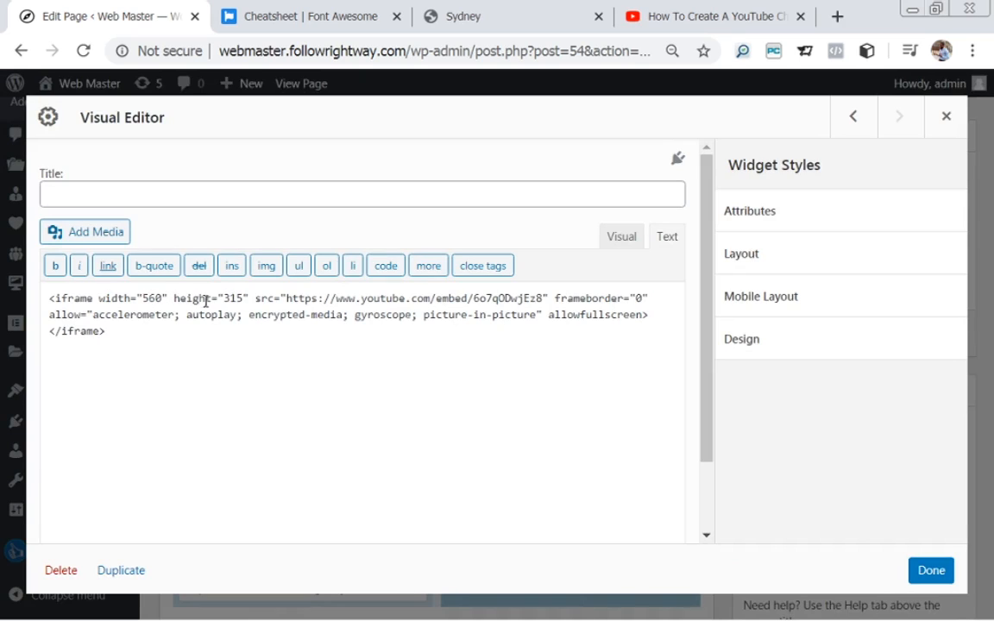
{"action": "left_click", "coordinate": [226, 297]}
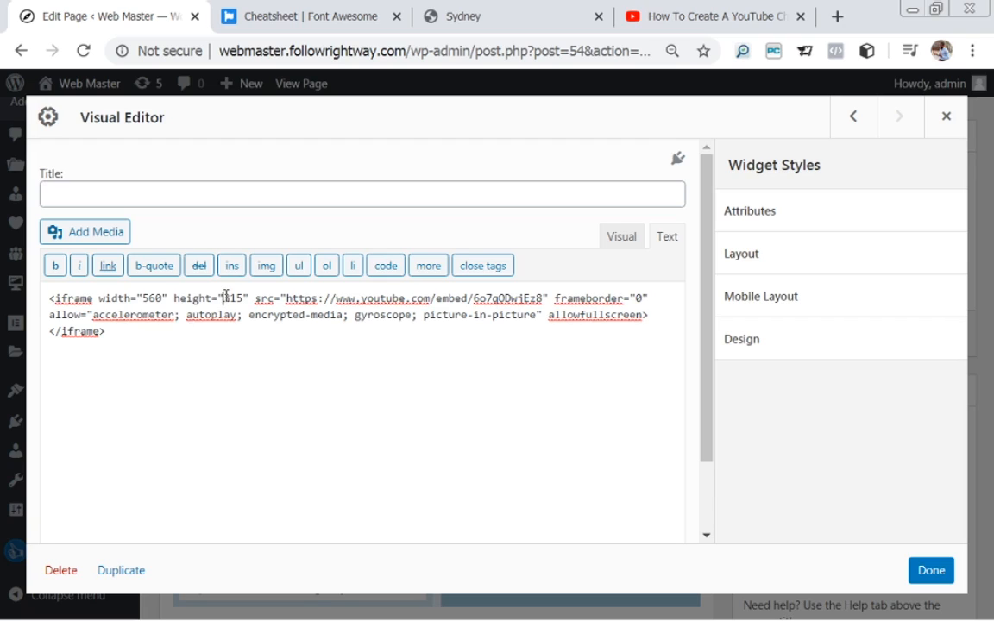
{"action": "left_click_drag", "start_coordinate": [226, 297], "coordinate": [237, 299]}
{"action": "type", "text": "4"}
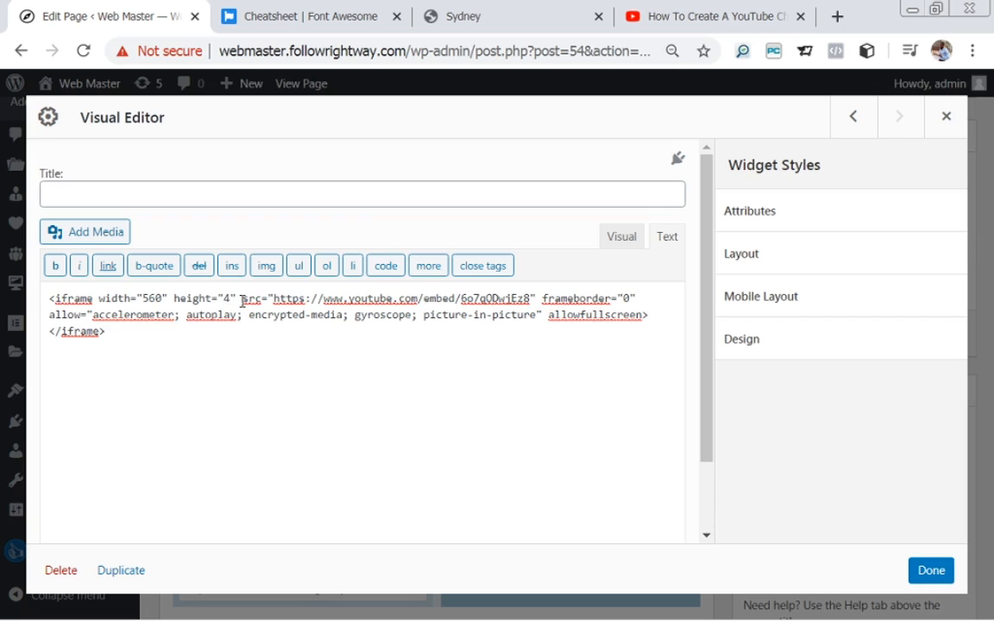
{"action": "type", "text": "00"}
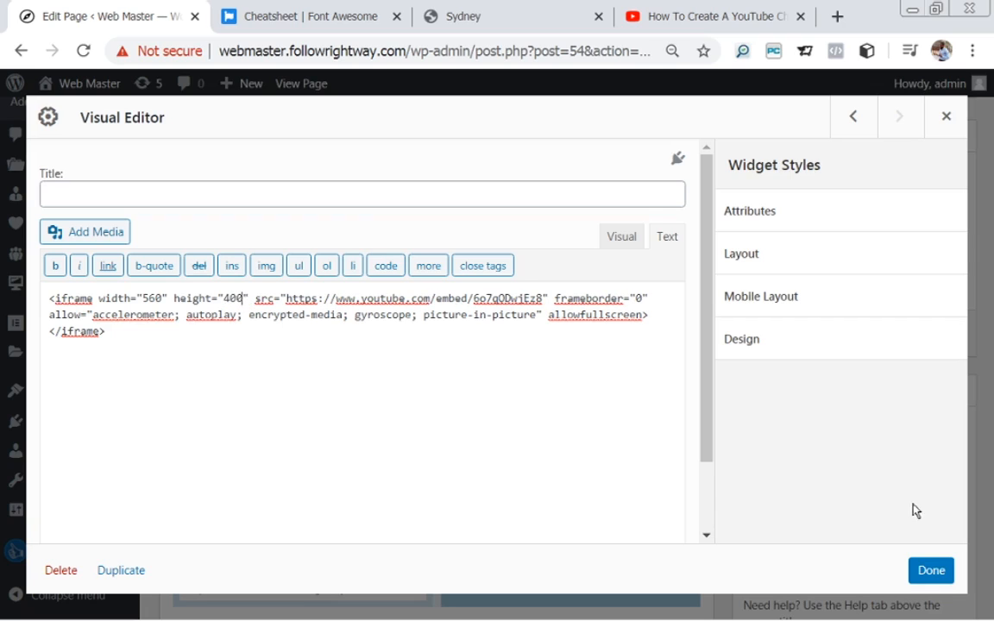
{"action": "left_click", "coordinate": [932, 571]}
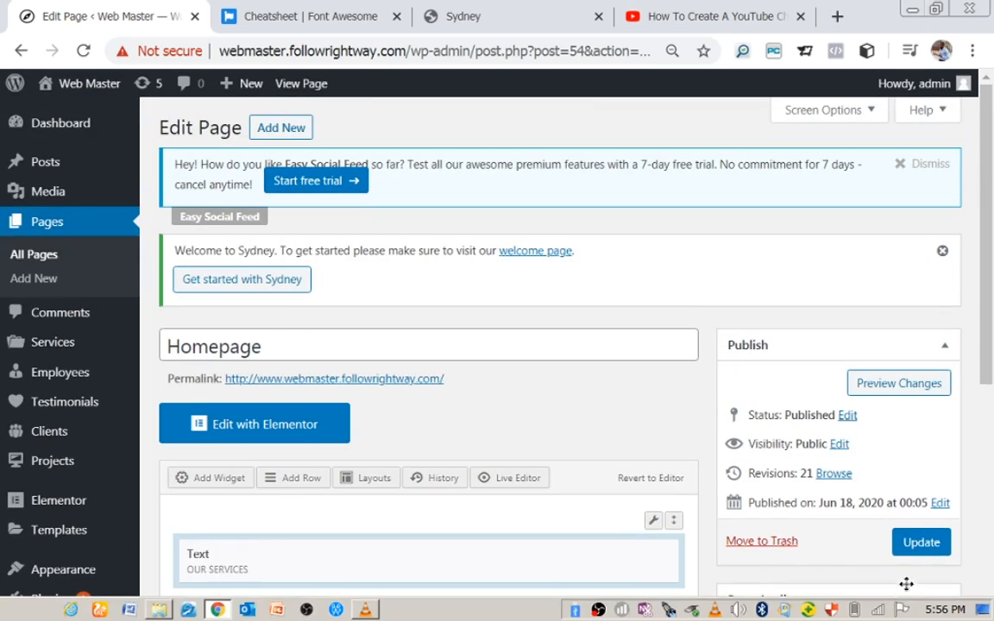
Update the Homepage and open the live page.
{"action": "left_click", "coordinate": [915, 545]}
{"action": "left_click_drag", "start_coordinate": [990, 254], "coordinate": [992, 321]}
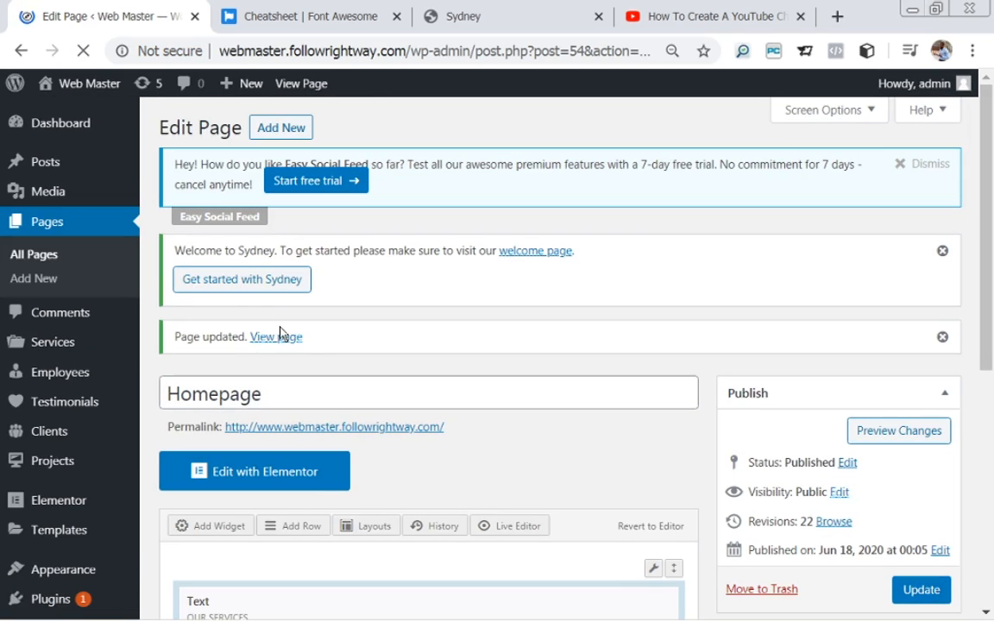
{"action": "left_click", "coordinate": [277, 345]}
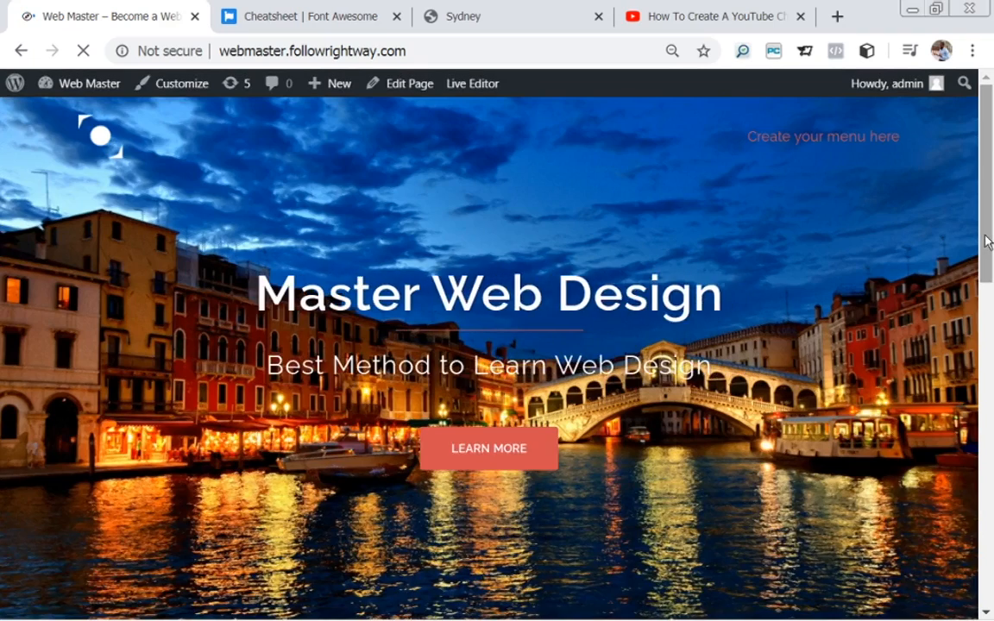
Scroll down the live homepage to the About Us section with the taller video.
{"action": "left_click_drag", "start_coordinate": [987, 240], "coordinate": [992, 561]}
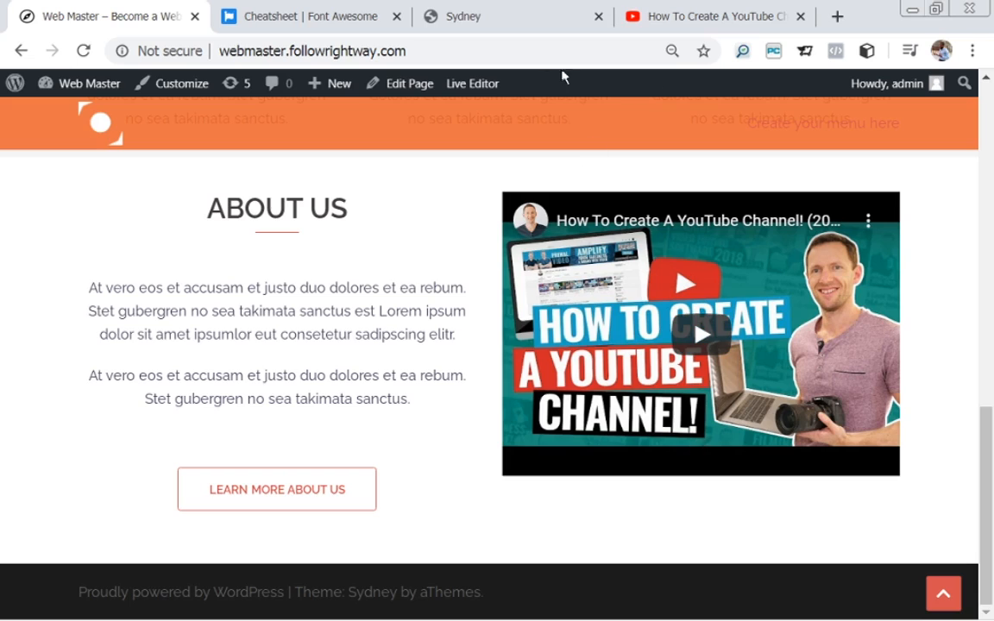
{"action": "left_click", "coordinate": [471, 19]}
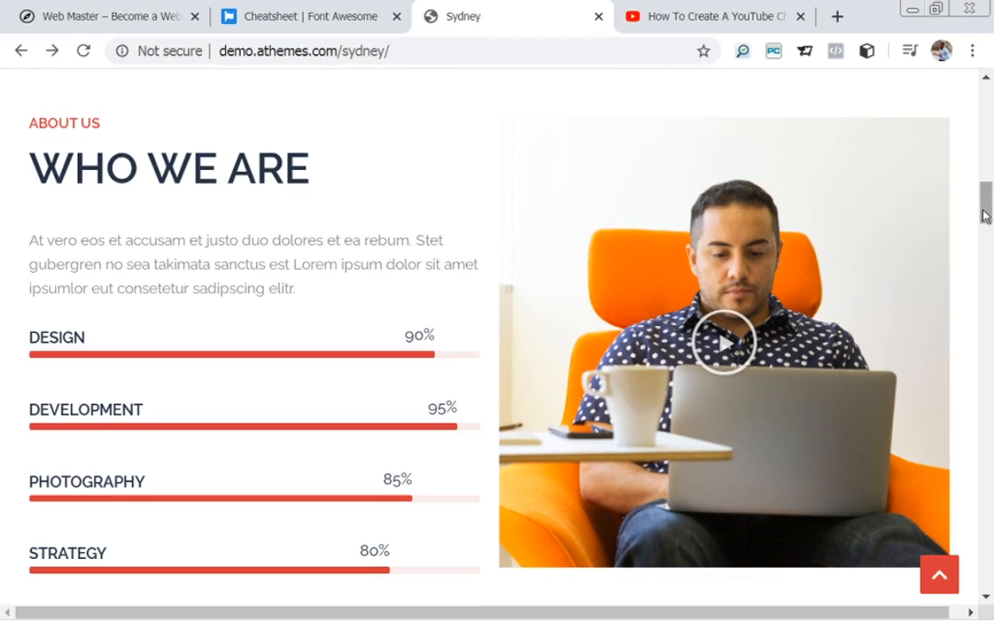
{"action": "left_click_drag", "start_coordinate": [985, 216], "coordinate": [989, 256]}
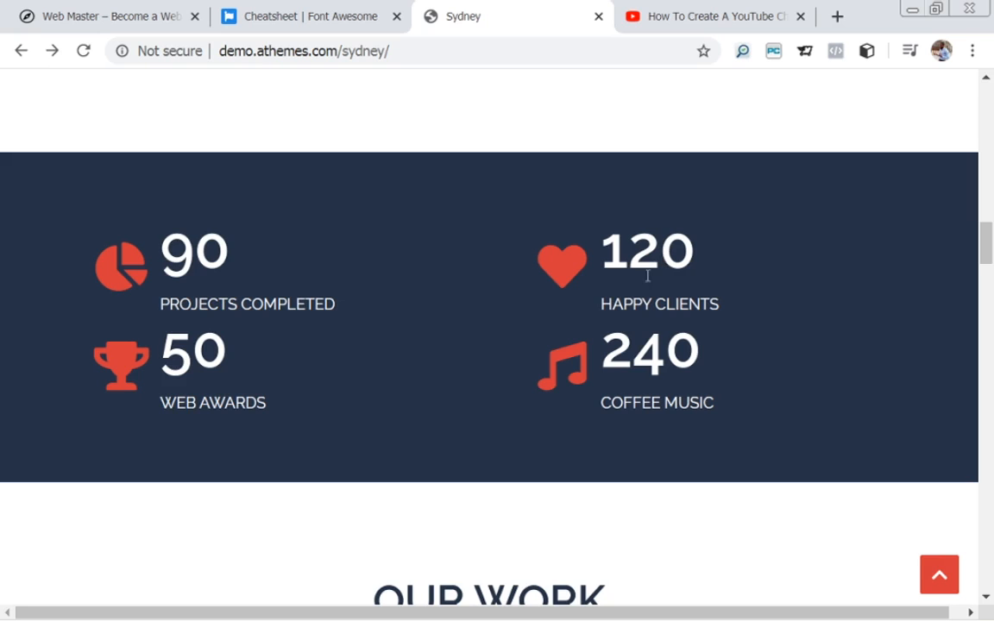
{"action": "left_click_drag", "start_coordinate": [989, 249], "coordinate": [970, 122]}
{"action": "left_click", "coordinate": [134, 23]}
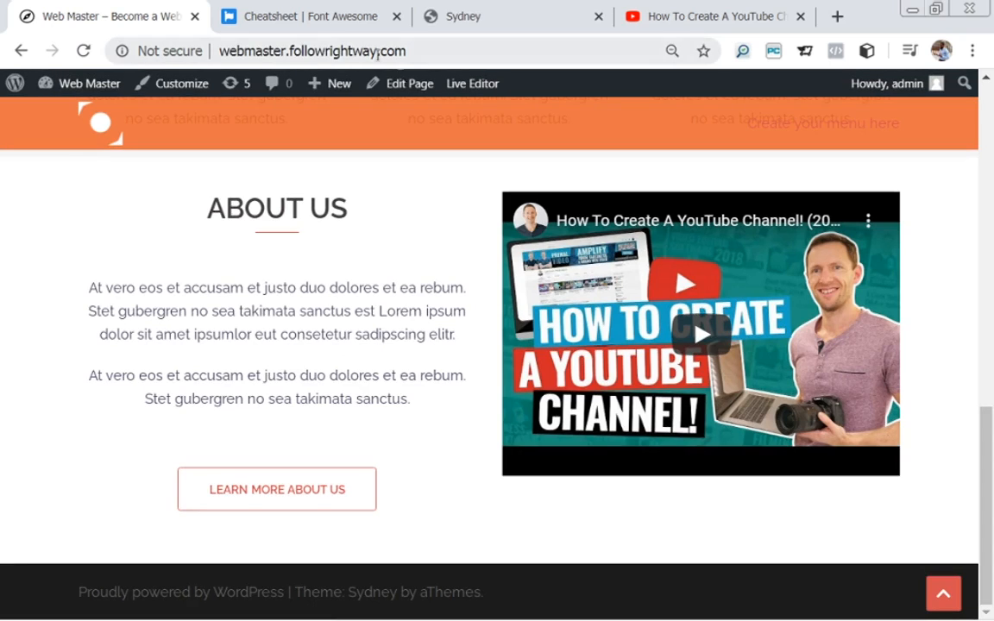
Return to the homepage editor and start a new row with 1 column.
{"action": "left_click", "coordinate": [412, 85]}
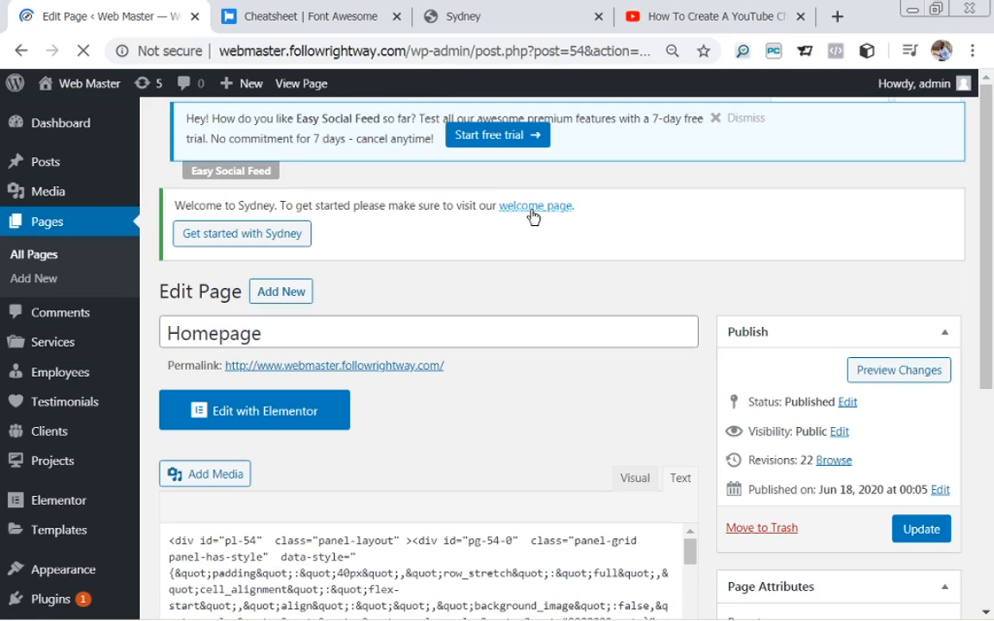
{"action": "scroll", "coordinate": [617, 405], "scroll_direction": "down", "scroll_amount": 5}
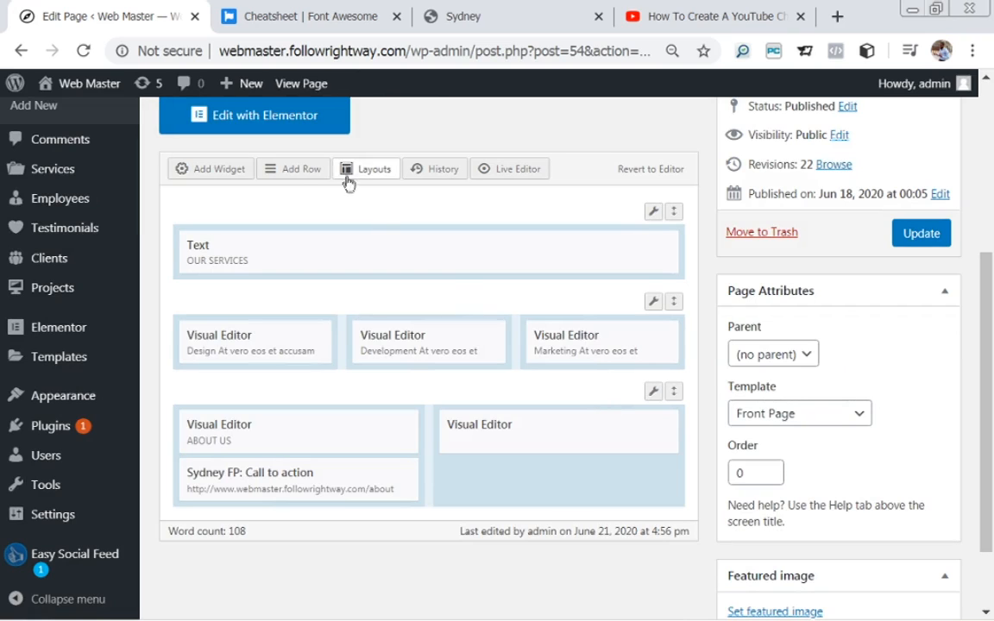
{"action": "left_click", "coordinate": [293, 177]}
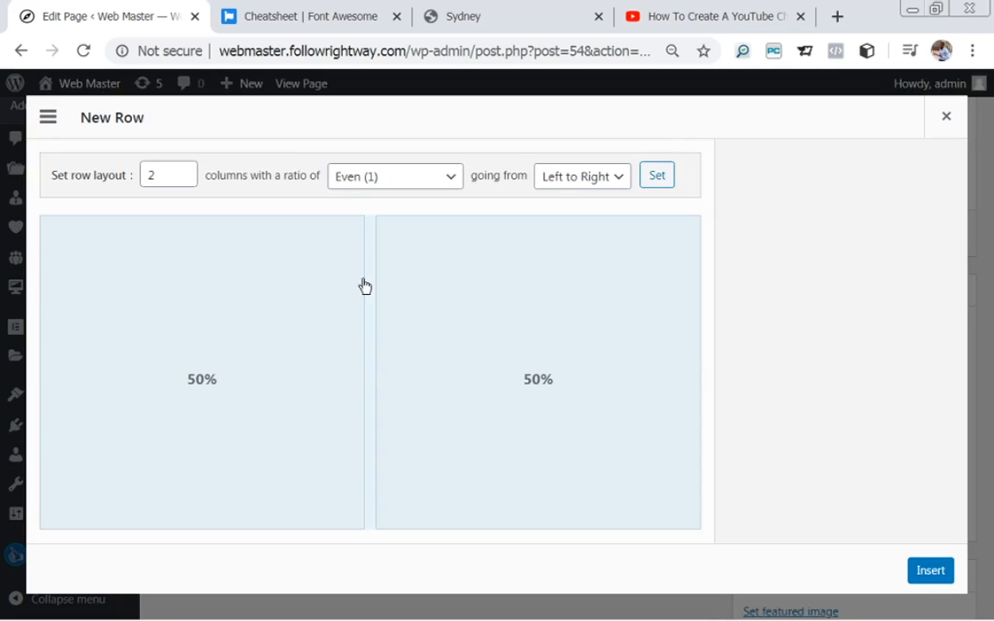
{"action": "left_click_drag", "start_coordinate": [154, 175], "coordinate": [145, 175]}
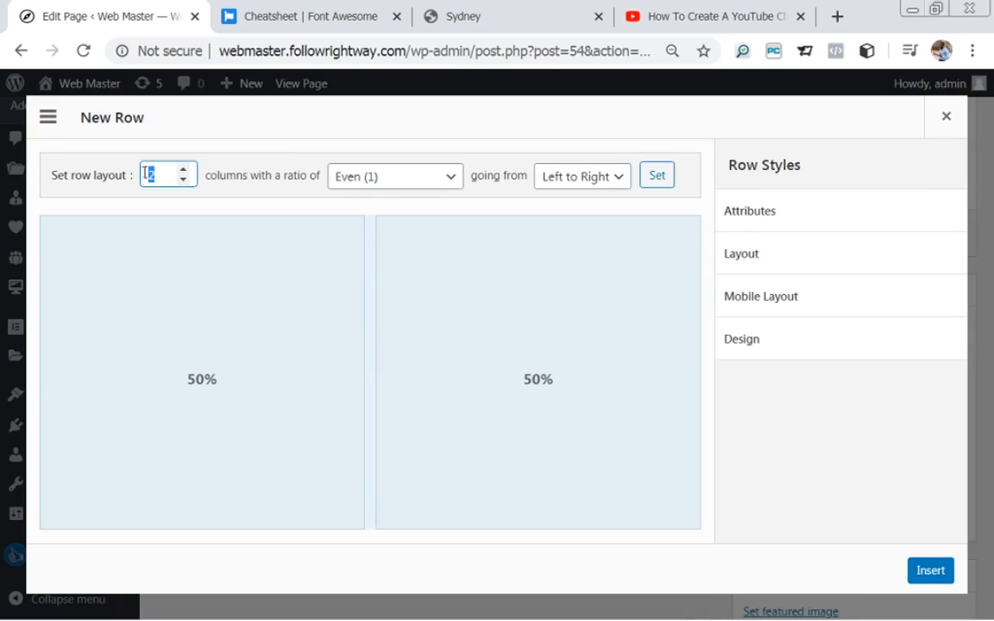
{"action": "type", "text": "1"}
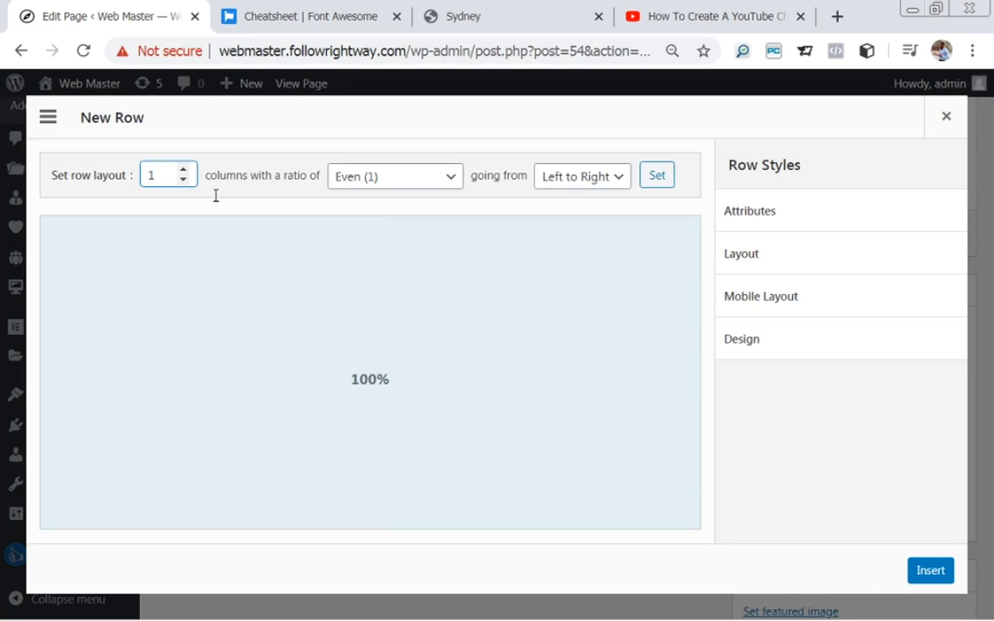
Give the row 40 px top/bottom padding and Full Width layout, then insert it.
{"action": "left_click", "coordinate": [776, 264]}
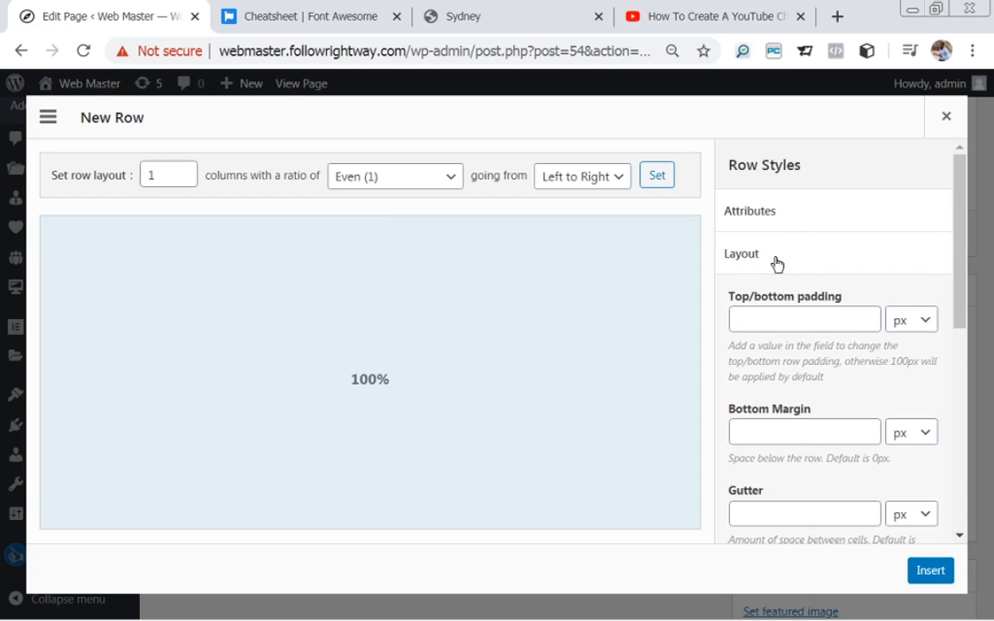
{"action": "left_click", "coordinate": [780, 317]}
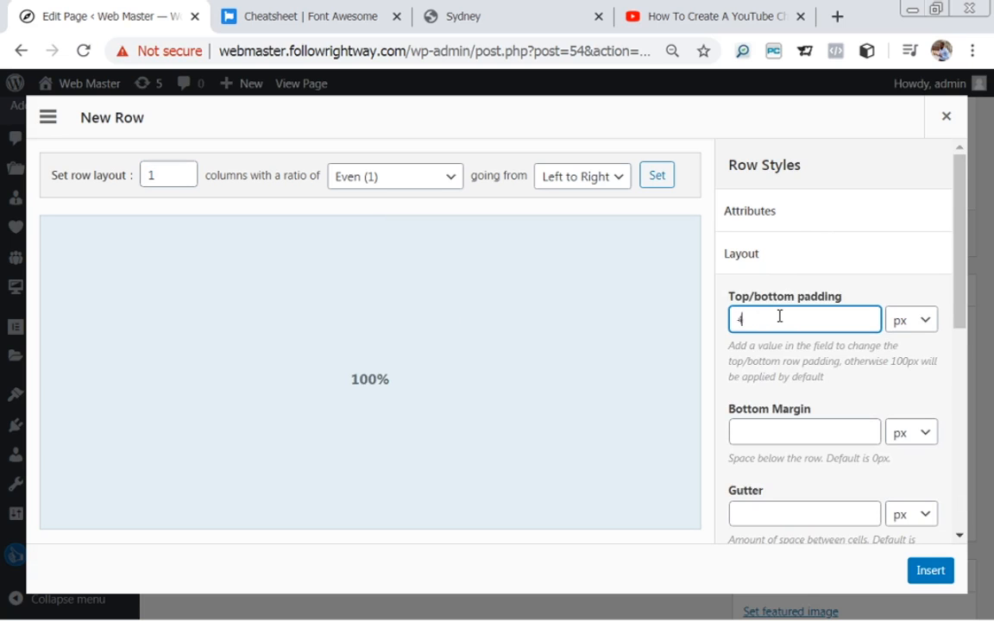
{"action": "left_click_drag", "start_coordinate": [959, 291], "coordinate": [983, 400]}
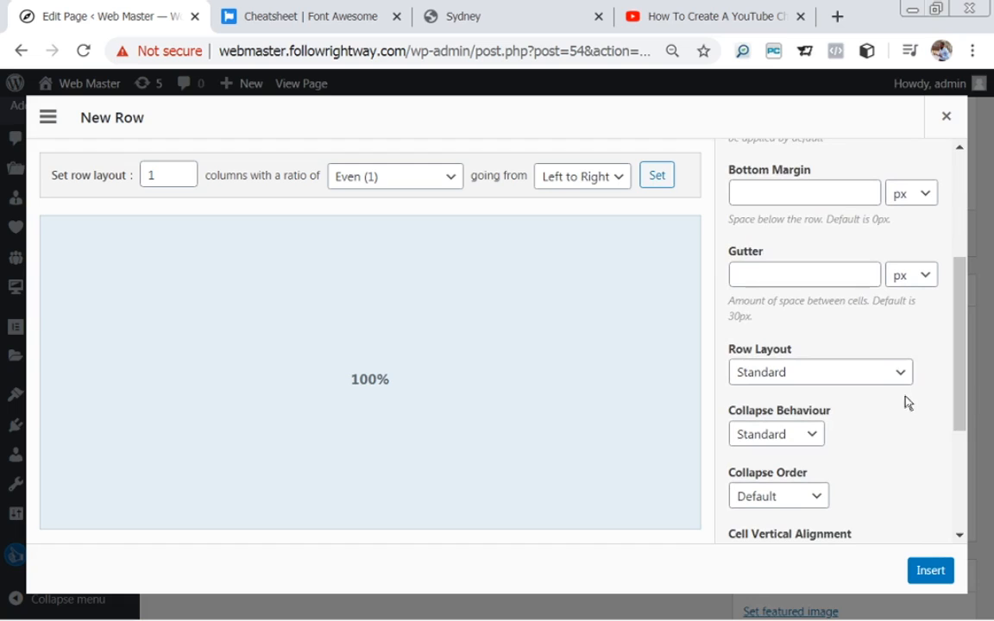
{"action": "left_click", "coordinate": [827, 379]}
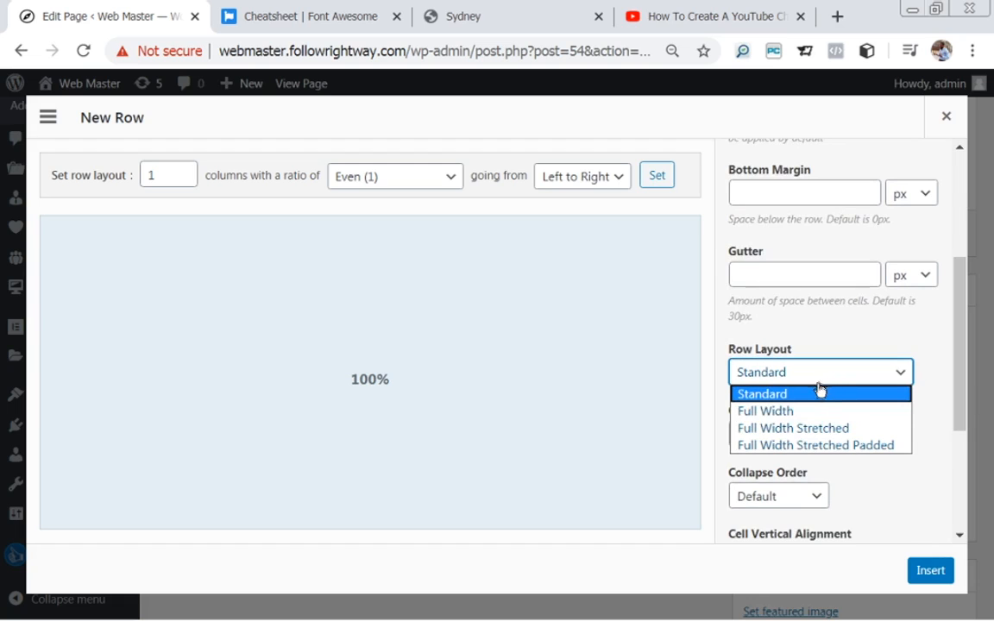
{"action": "left_click", "coordinate": [802, 413]}
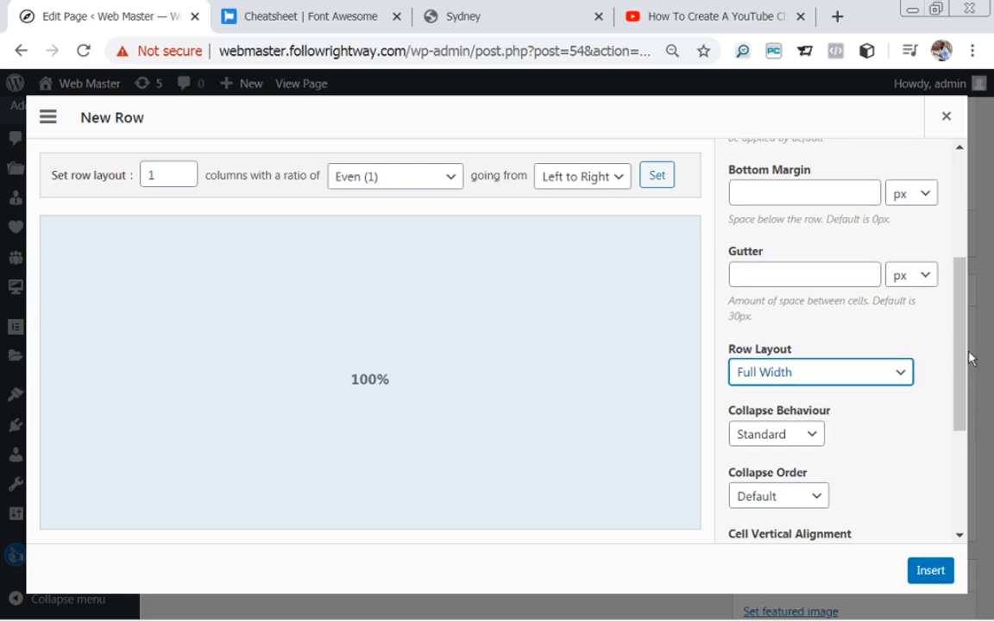
{"action": "scroll", "coordinate": [941, 311], "scroll_direction": "up", "scroll_amount": 3}
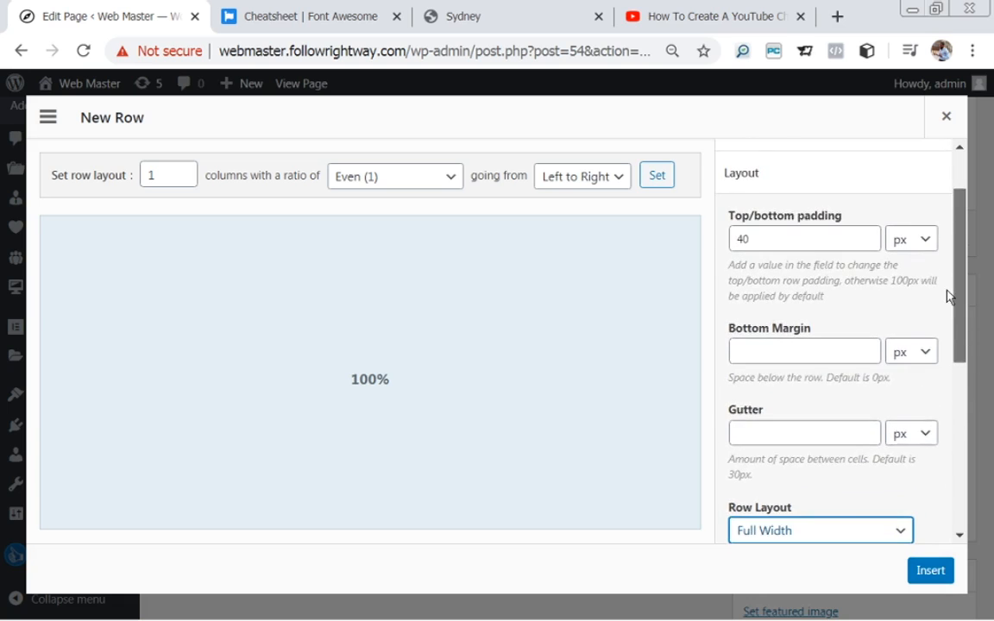
{"action": "scroll", "coordinate": [943, 273], "scroll_direction": "up", "scroll_amount": 1}
{"action": "left_click", "coordinate": [820, 250]}
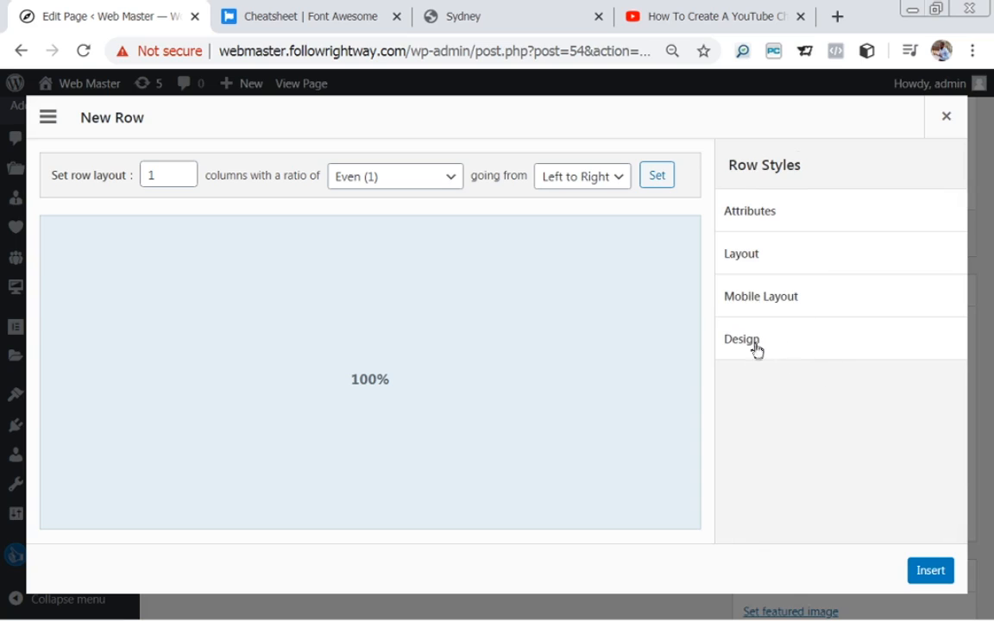
{"action": "left_click", "coordinate": [925, 573]}
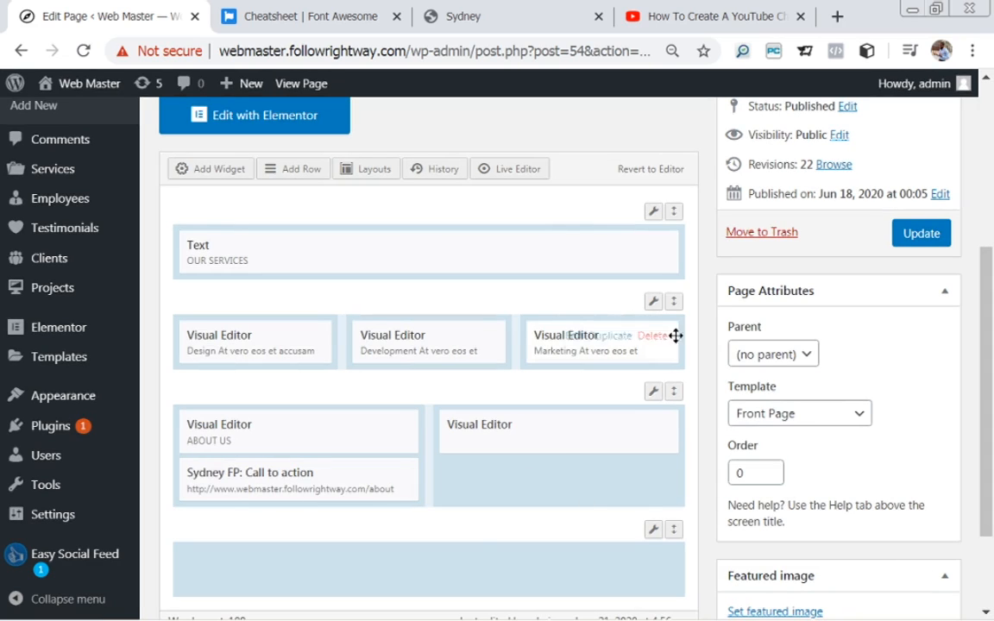
Add a Visual Editor widget to the new bottom row.
{"action": "left_click_drag", "start_coordinate": [990, 273], "coordinate": [990, 278]}
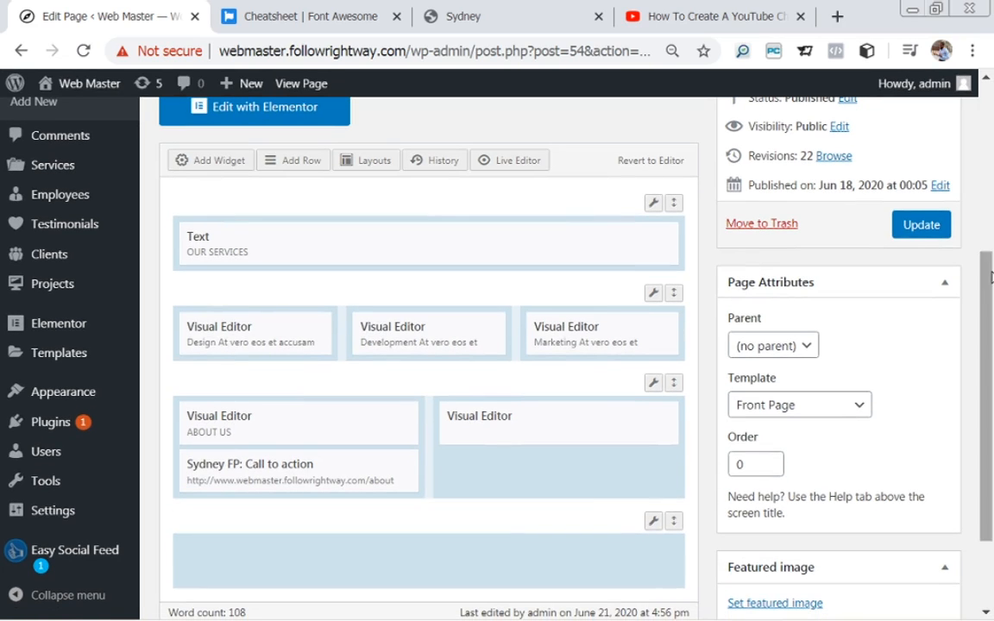
{"action": "left_click", "coordinate": [223, 160]}
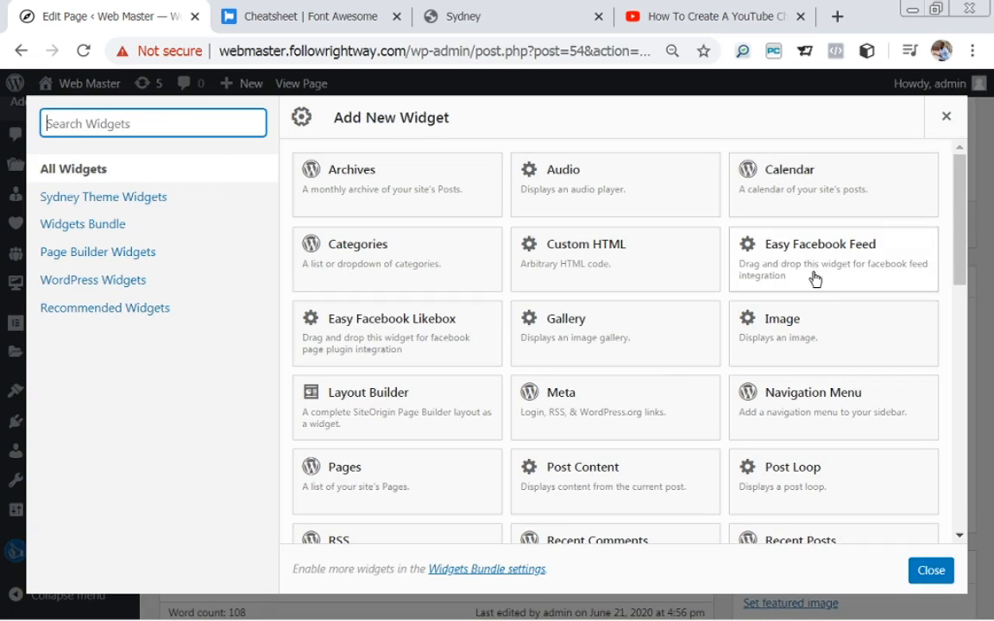
{"action": "scroll", "coordinate": [965, 265], "scroll_direction": "down", "scroll_amount": 1}
{"action": "left_click_drag", "start_coordinate": [965, 264], "coordinate": [992, 498]}
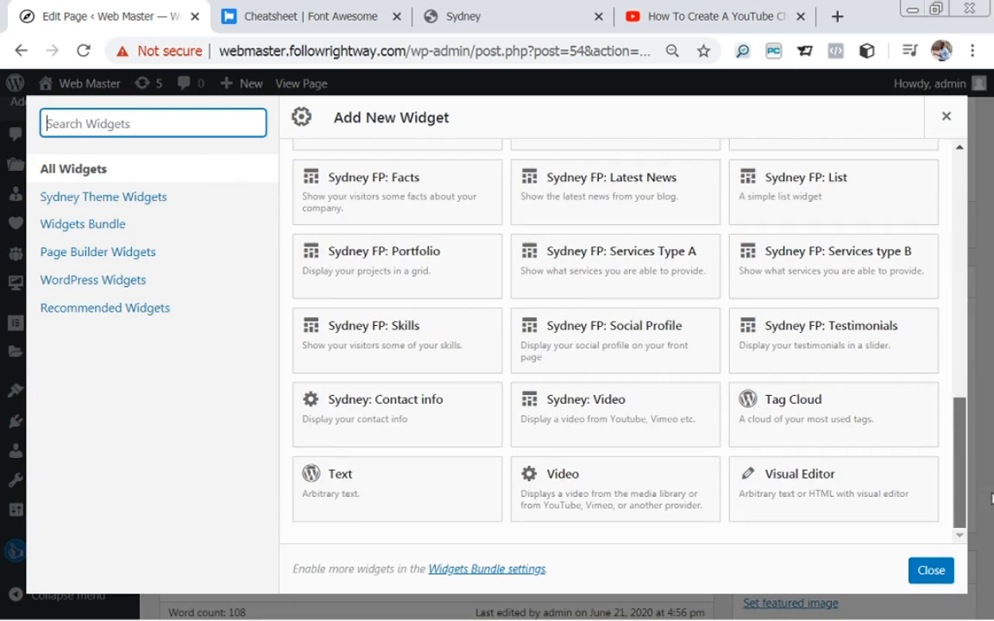
{"action": "left_click", "coordinate": [799, 485]}
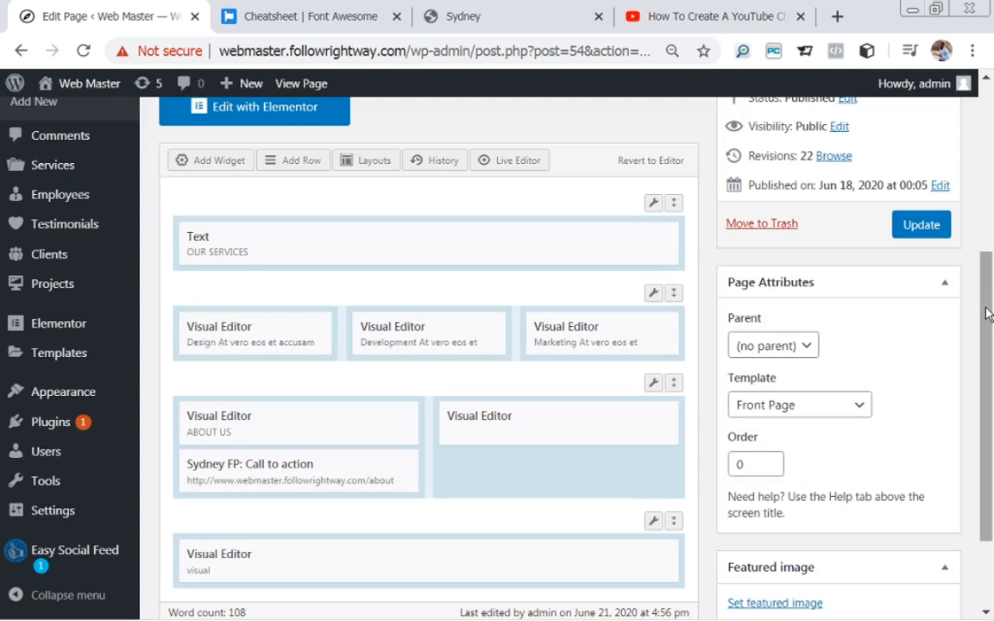
Open the new widget's settings and place the cursor in its Title field.
{"action": "left_click_drag", "start_coordinate": [986, 311], "coordinate": [992, 362]}
{"action": "mouse_move", "coordinate": [514, 493]}
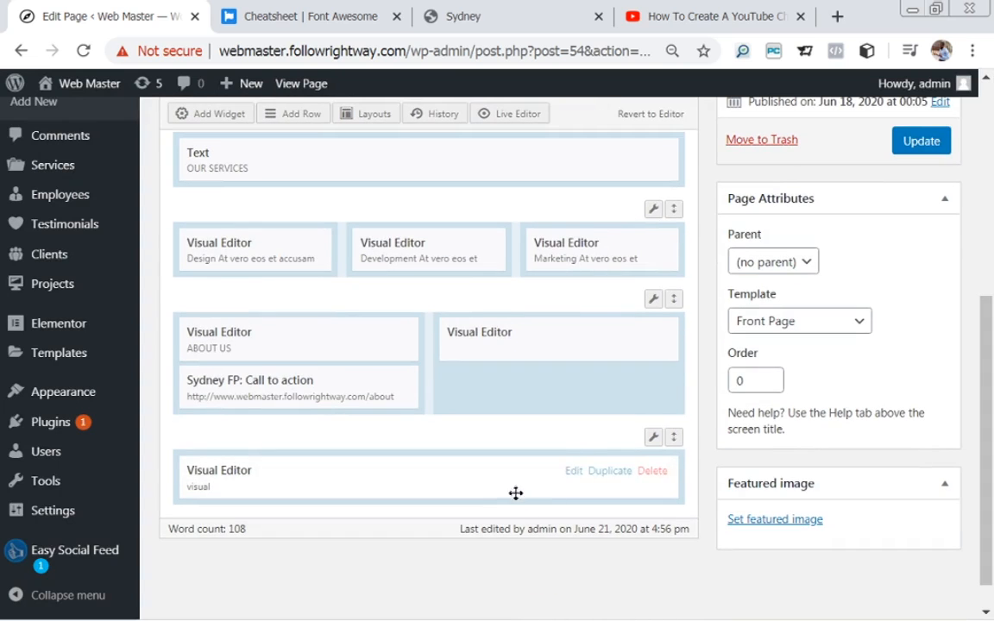
{"action": "left_click", "coordinate": [573, 472]}
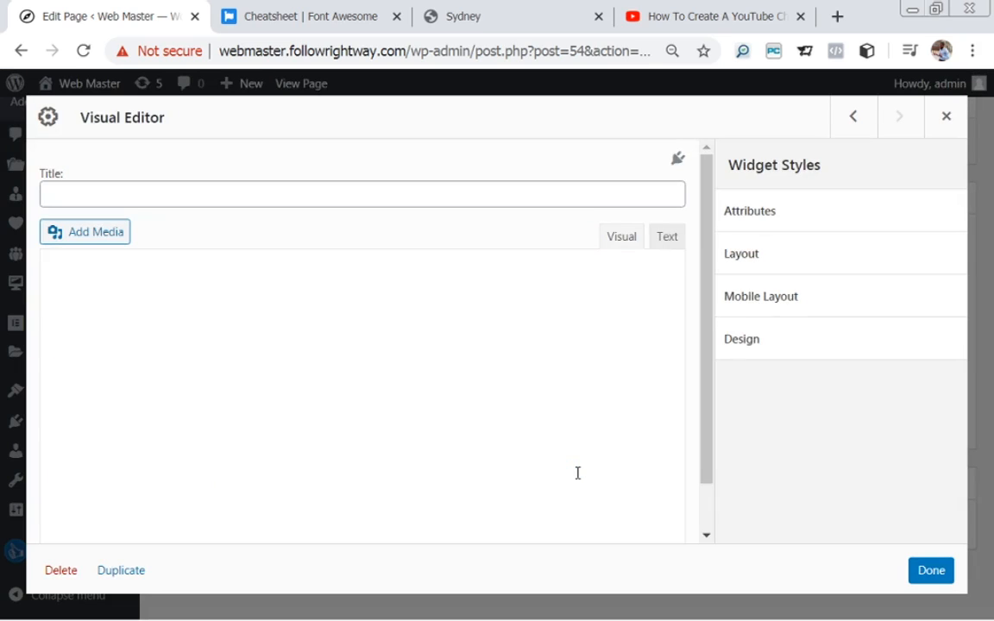
{"action": "left_click", "coordinate": [243, 200]}
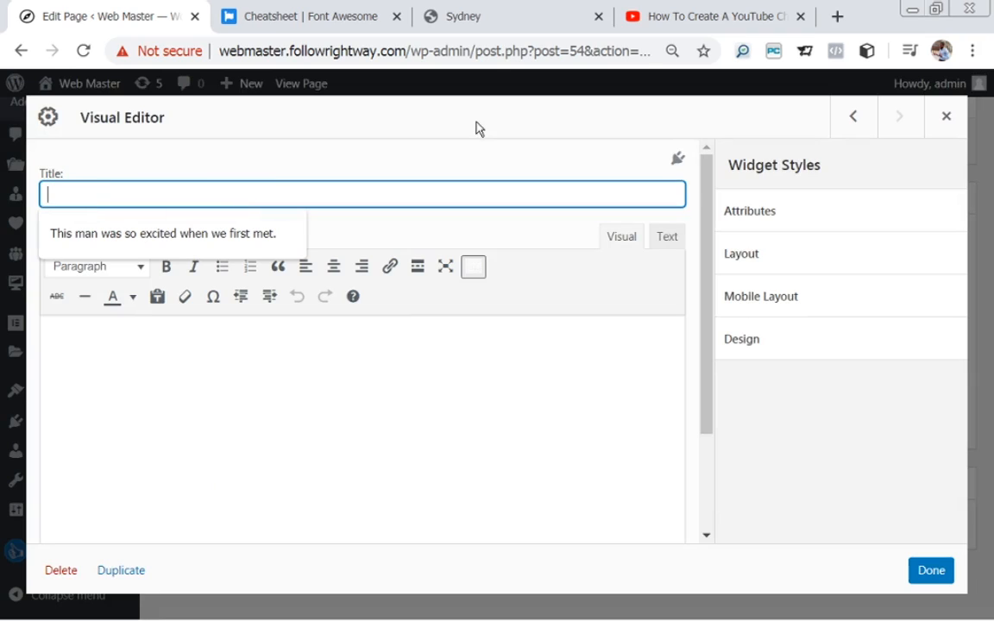
{"action": "left_click", "coordinate": [463, 13]}
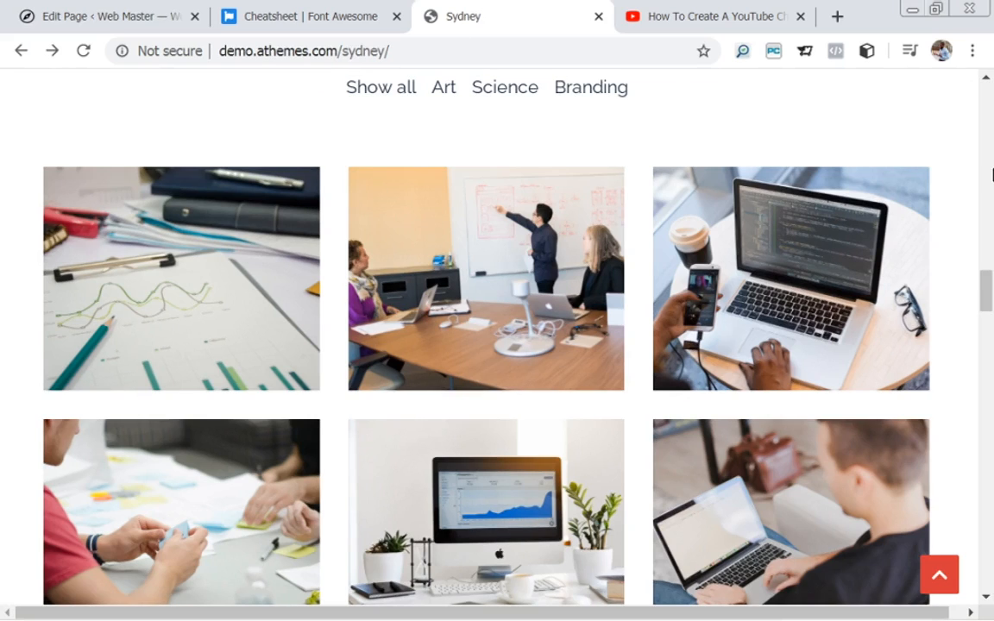
{"action": "left_click_drag", "start_coordinate": [989, 296], "coordinate": [985, 276]}
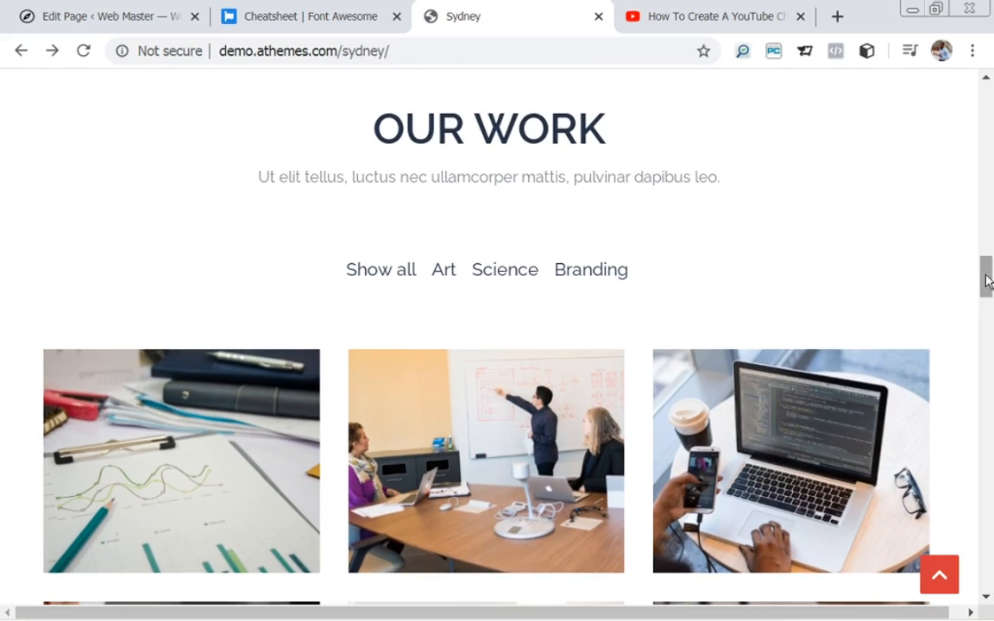
{"action": "left_click_drag", "start_coordinate": [560, 128], "coordinate": [377, 134]}
{"action": "key", "text": "ctrl+c"}
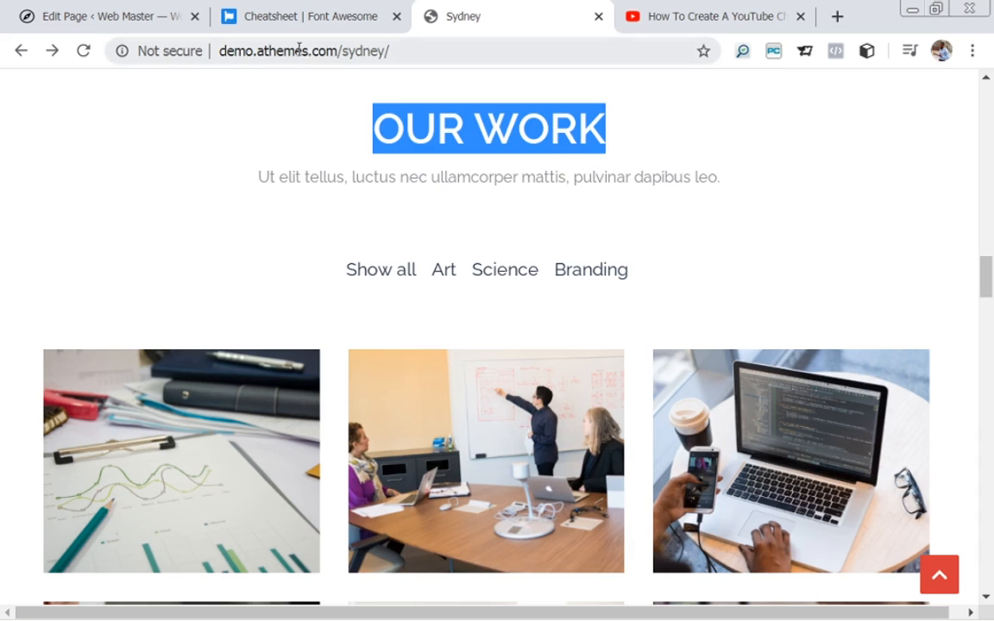
{"action": "left_click", "coordinate": [138, 18]}
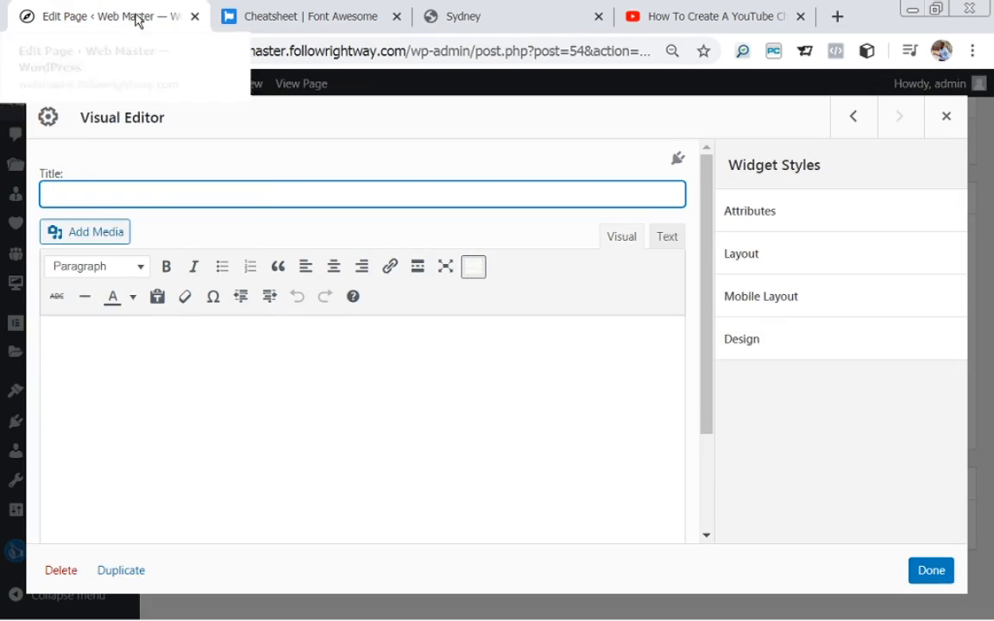
Paste OUR WORK as the title and copy the Sydney demo's OUR WORK subtitle sentence.
{"action": "left_click", "coordinate": [276, 193]}
{"action": "key", "text": "ctrl+v"}
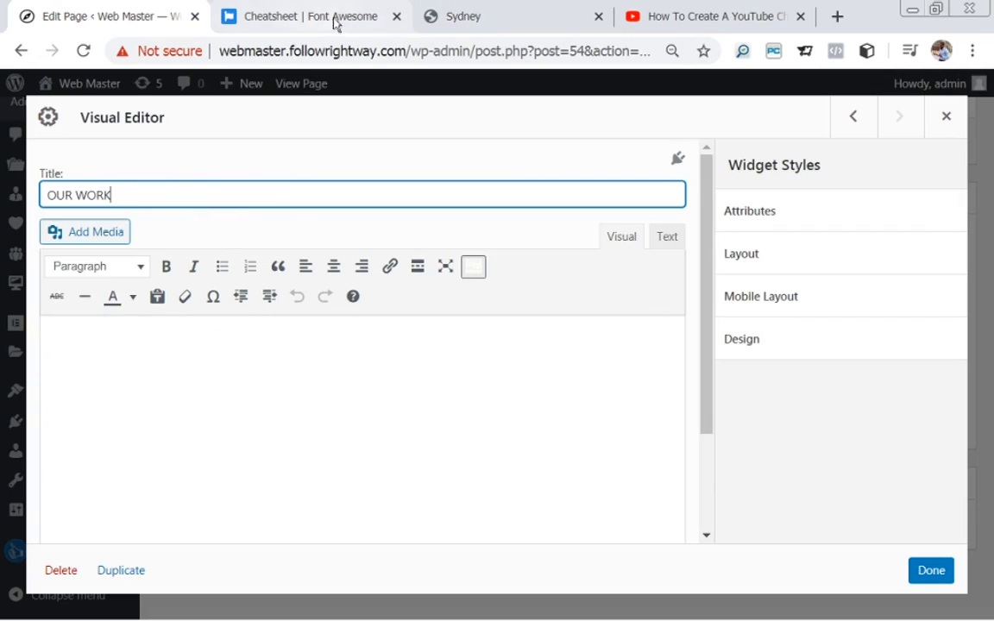
{"action": "left_click", "coordinate": [483, 21]}
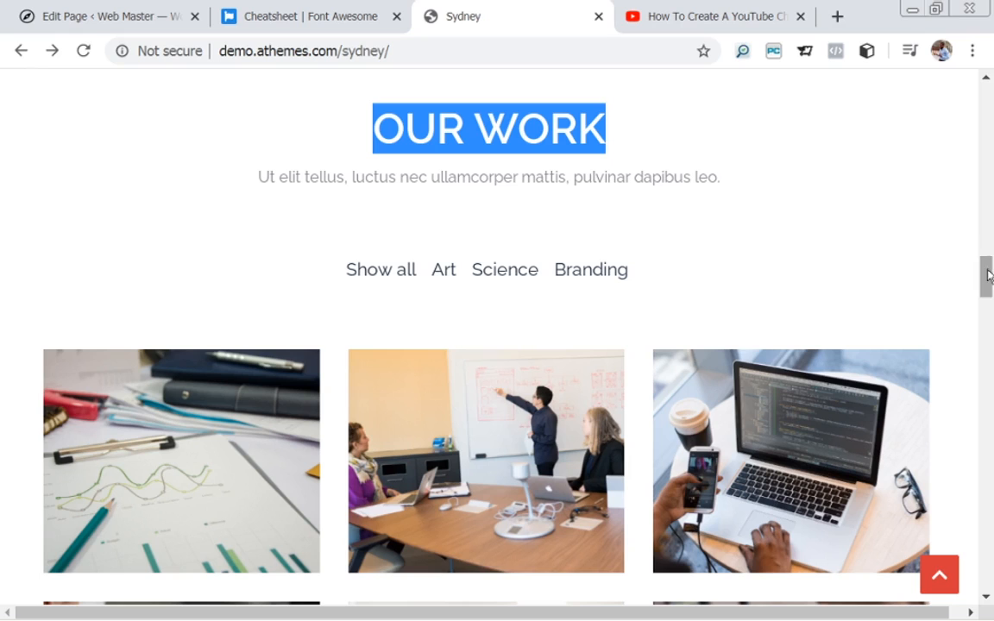
{"action": "left_click_drag", "start_coordinate": [989, 278], "coordinate": [984, 277]}
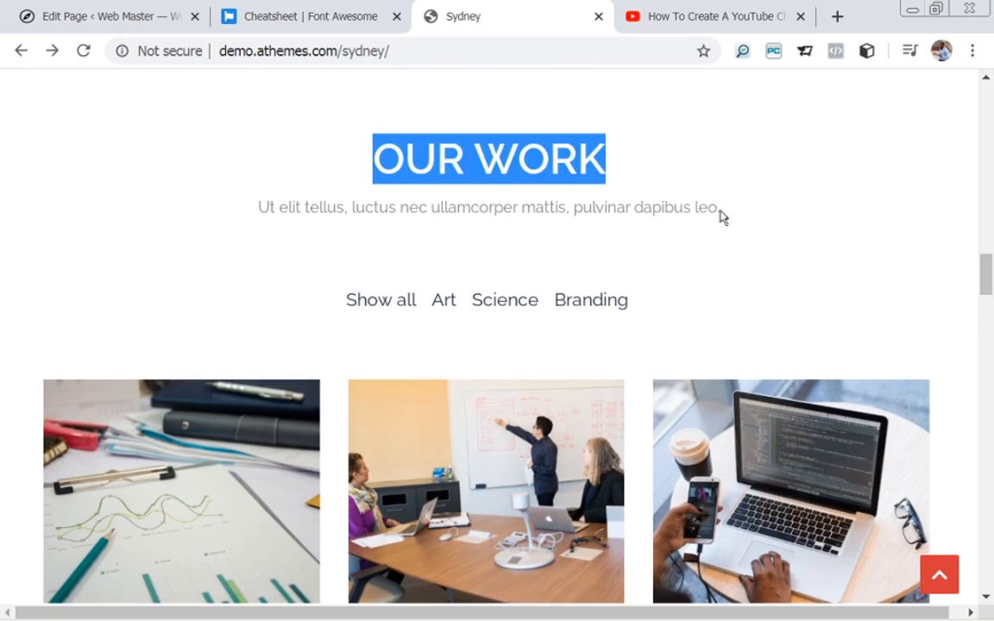
{"action": "left_click_drag", "start_coordinate": [721, 207], "coordinate": [193, 270]}
{"action": "left_click_drag", "start_coordinate": [259, 223], "coordinate": [259, 200]}
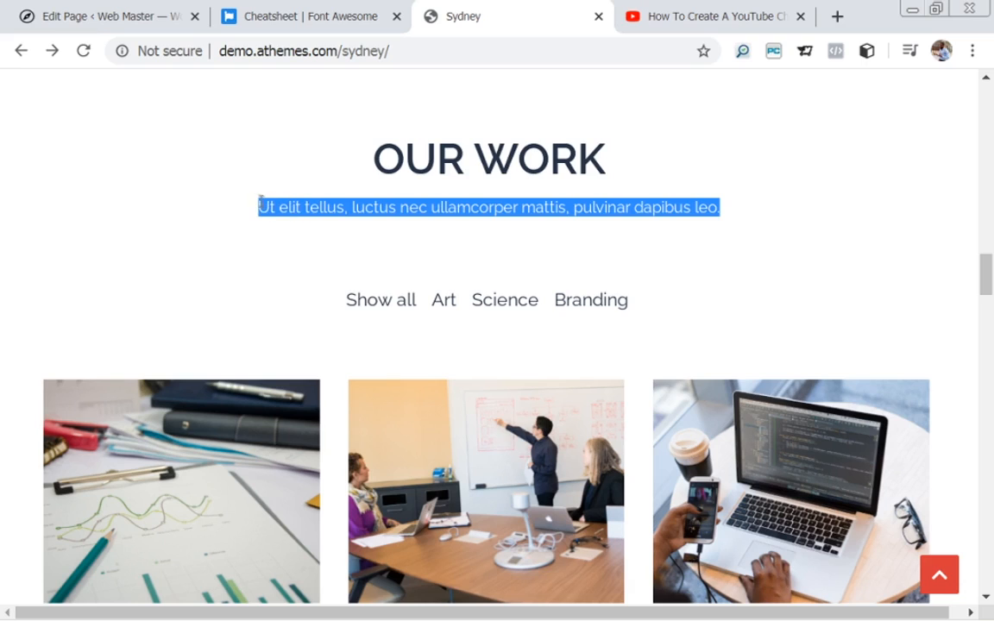
{"action": "left_click", "coordinate": [267, 255]}
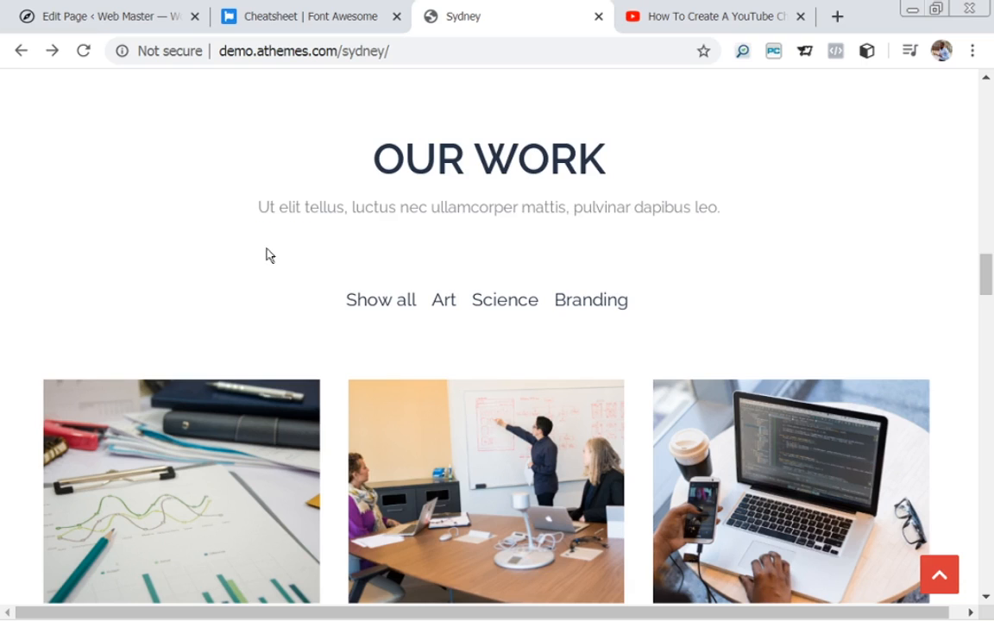
{"action": "left_click_drag", "start_coordinate": [264, 210], "coordinate": [736, 227]}
{"action": "key", "text": "ctrl+c"}
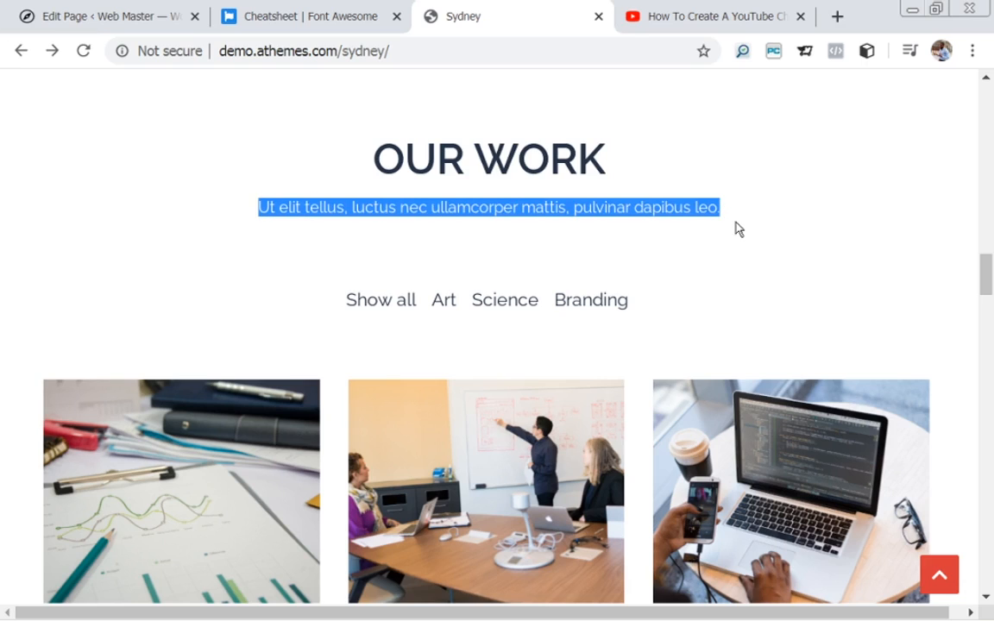
{"action": "left_click", "coordinate": [153, 17]}
{"action": "left_click", "coordinate": [267, 330]}
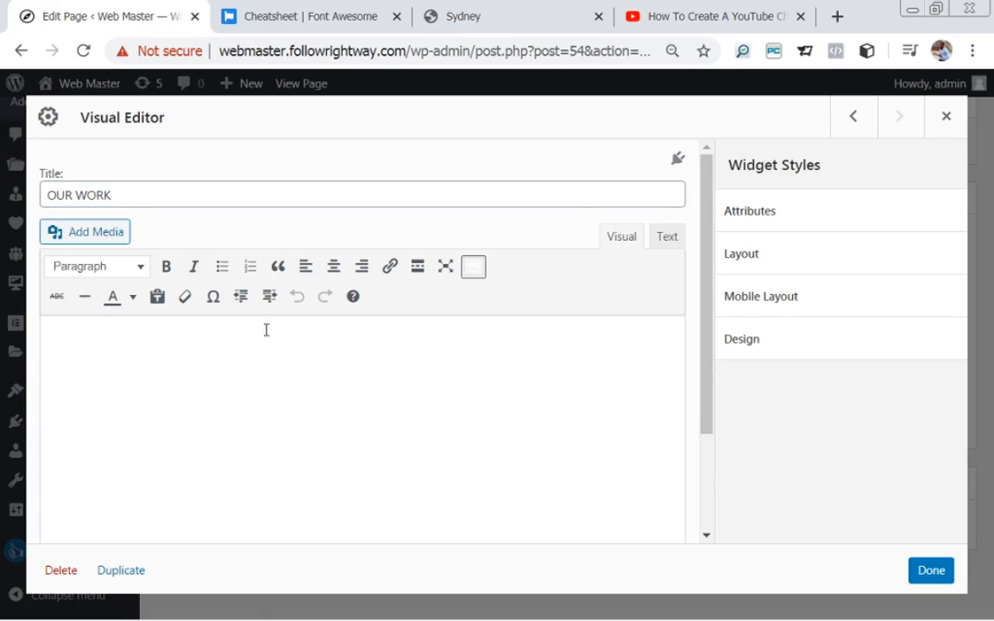
Paste the subtitle into the widget body, centre it and toggle bold.
{"action": "key", "text": "ctrl+v"}
{"action": "key", "text": "ctrl+a"}
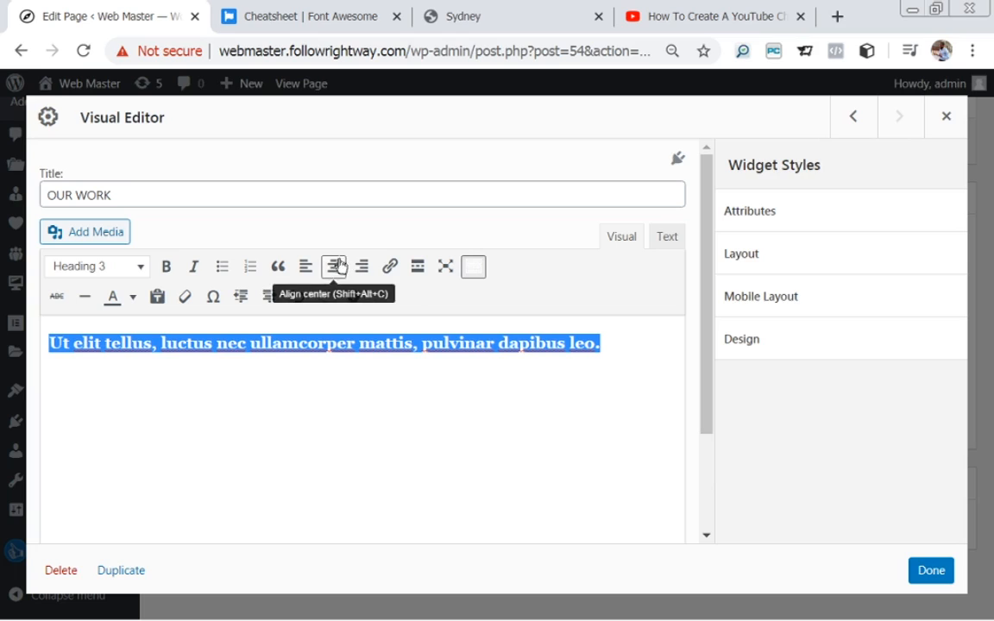
{"action": "left_click", "coordinate": [334, 268]}
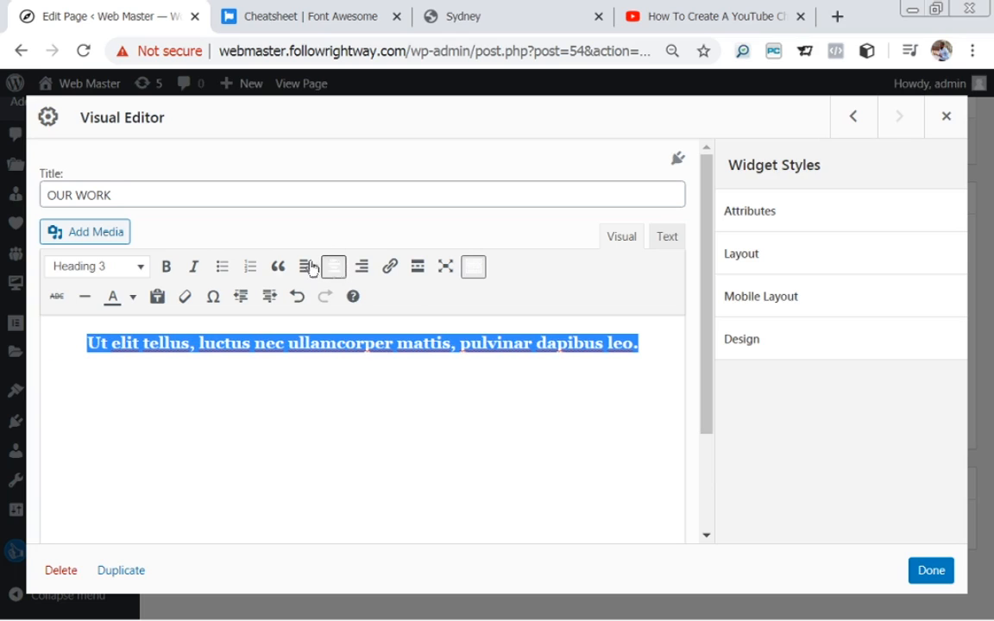
{"action": "left_click", "coordinate": [163, 274]}
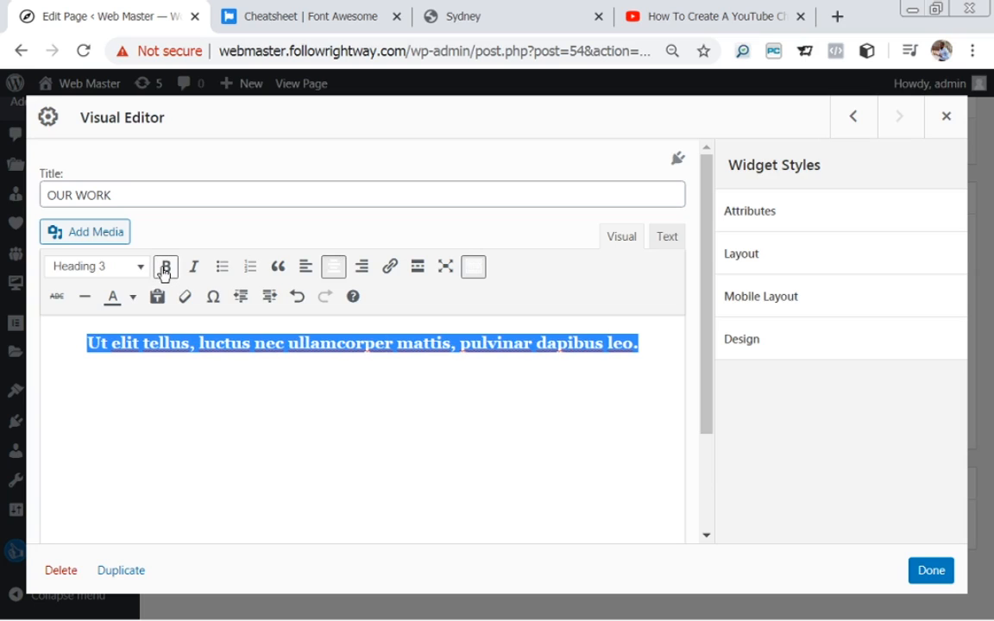
Change the subtitle from Heading 3 to Paragraph with black text.
{"action": "left_click", "coordinate": [141, 271]}
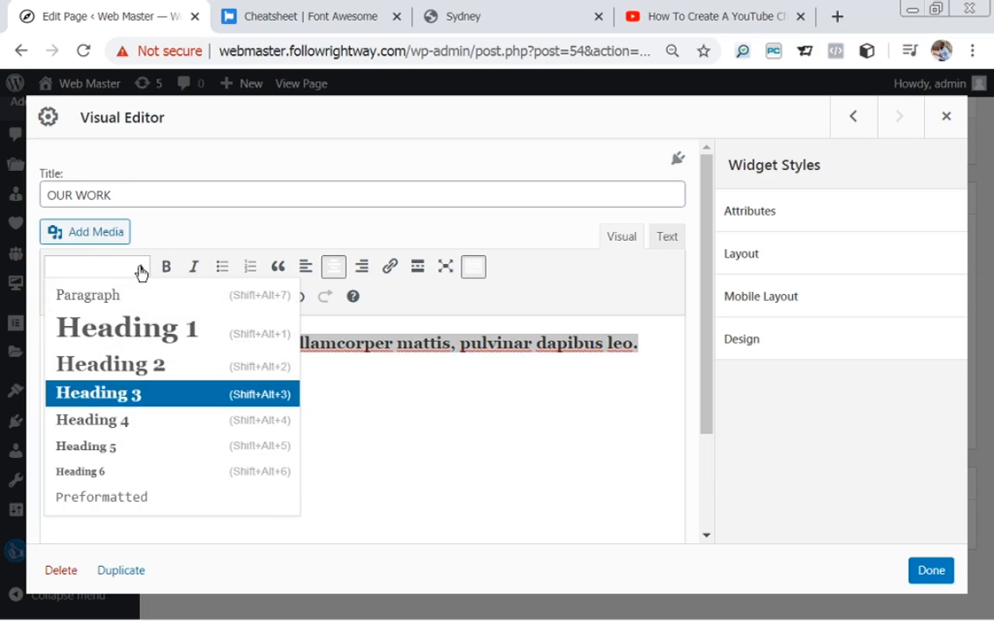
{"action": "left_click", "coordinate": [108, 293]}
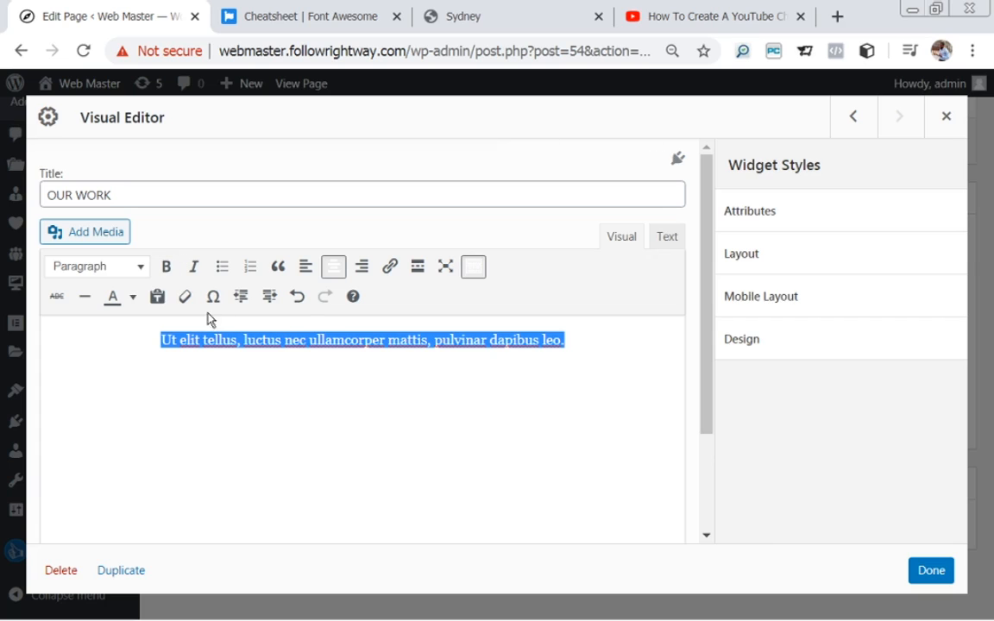
{"action": "left_click", "coordinate": [133, 297]}
{"action": "left_click", "coordinate": [60, 331]}
{"action": "left_click", "coordinate": [377, 370]}
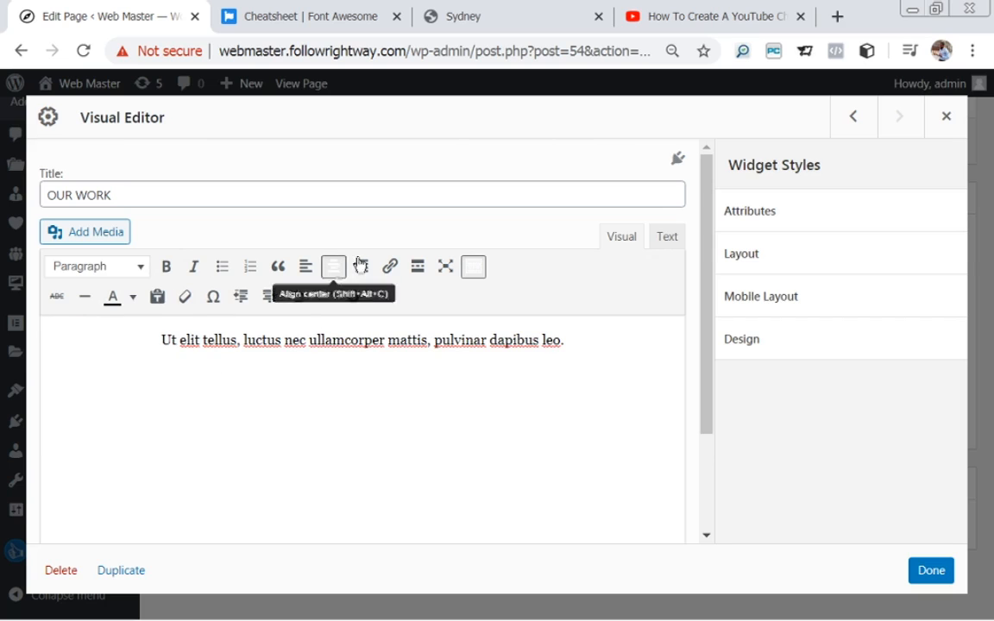
{"action": "left_click", "coordinate": [562, 15]}
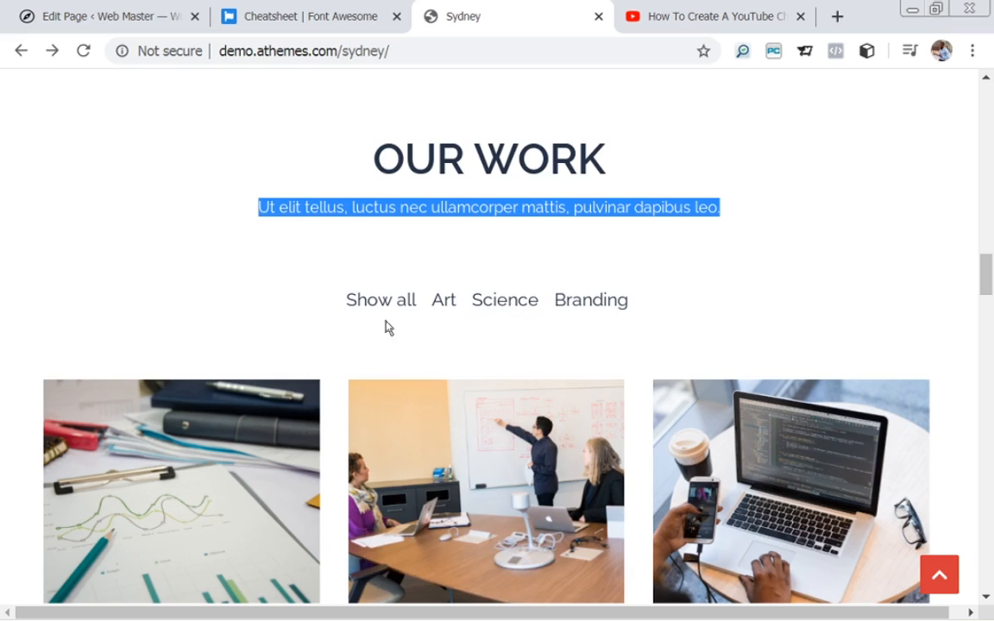
Paste Show all from the Sydney demo on a new line, then copy Art Science Branding.
{"action": "left_click", "coordinate": [112, 13]}
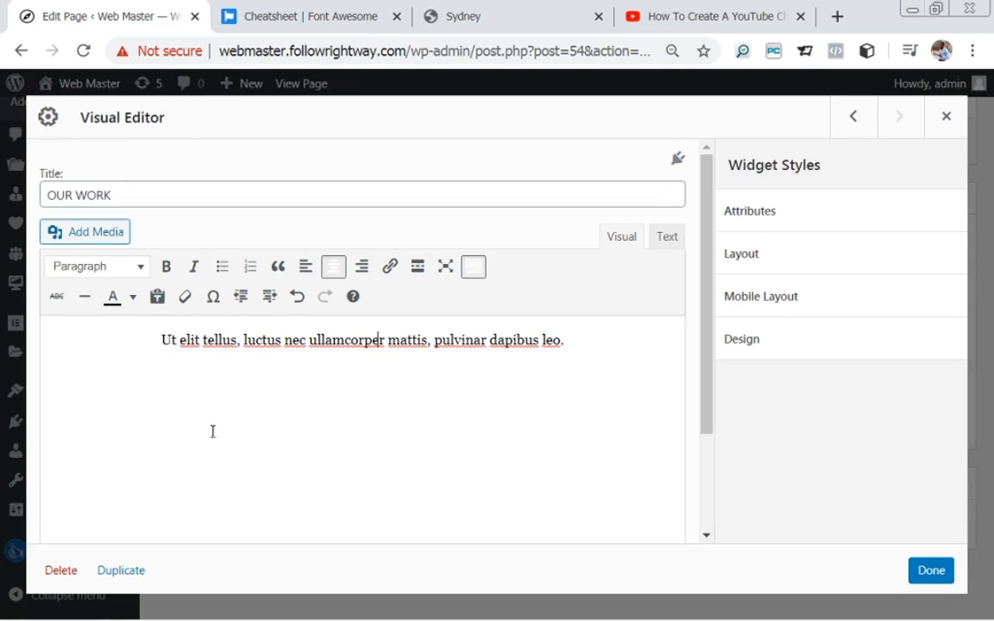
{"action": "left_click", "coordinate": [510, 15]}
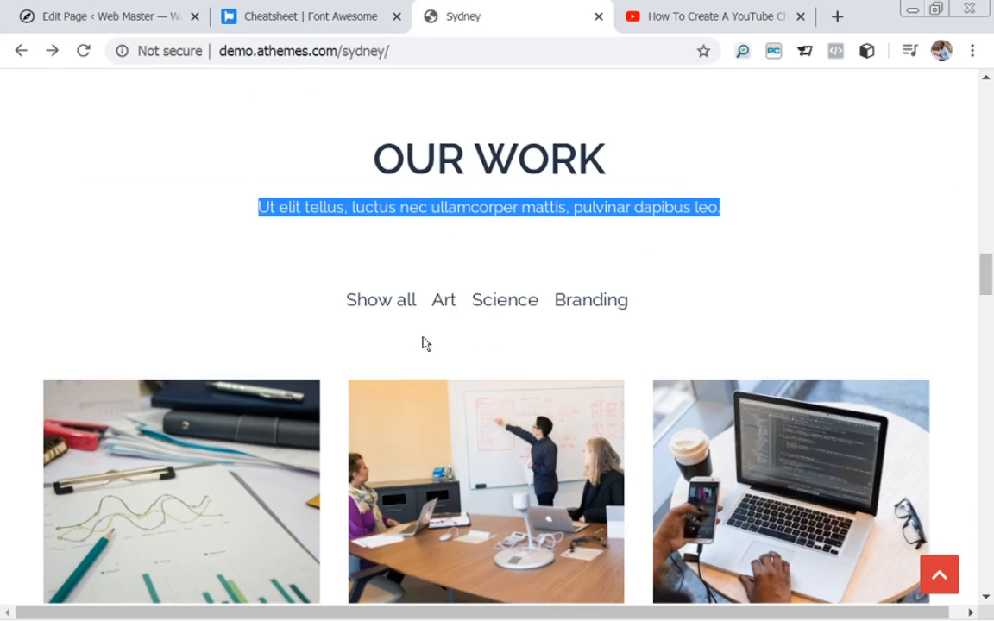
{"action": "left_click_drag", "start_coordinate": [420, 303], "coordinate": [346, 313]}
{"action": "key", "text": "ctrl+c"}
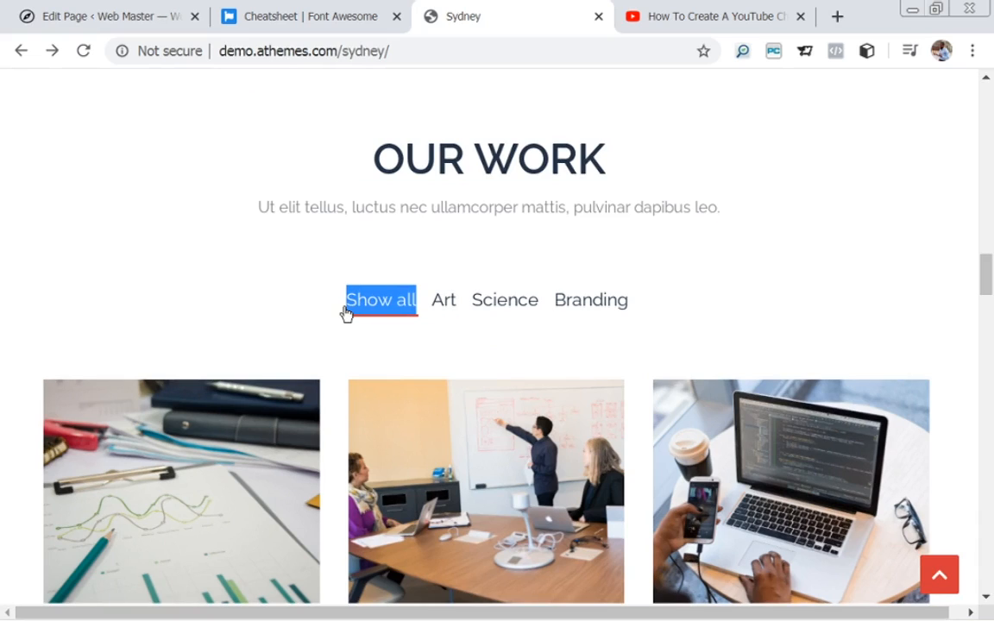
{"action": "left_click", "coordinate": [83, 24]}
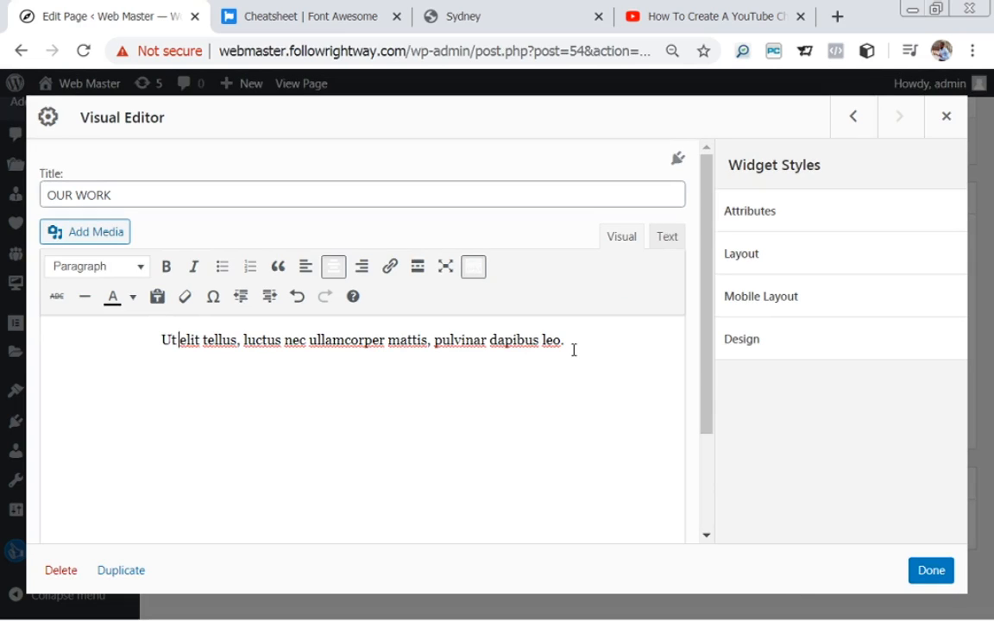
{"action": "key", "text": "Return"}
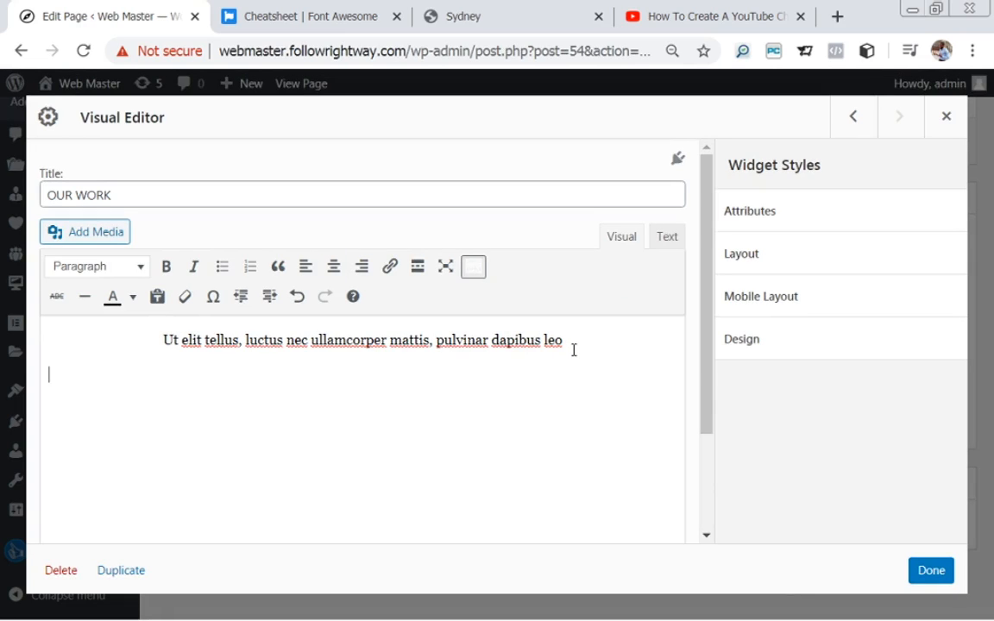
{"action": "key", "text": "ctrl+v"}
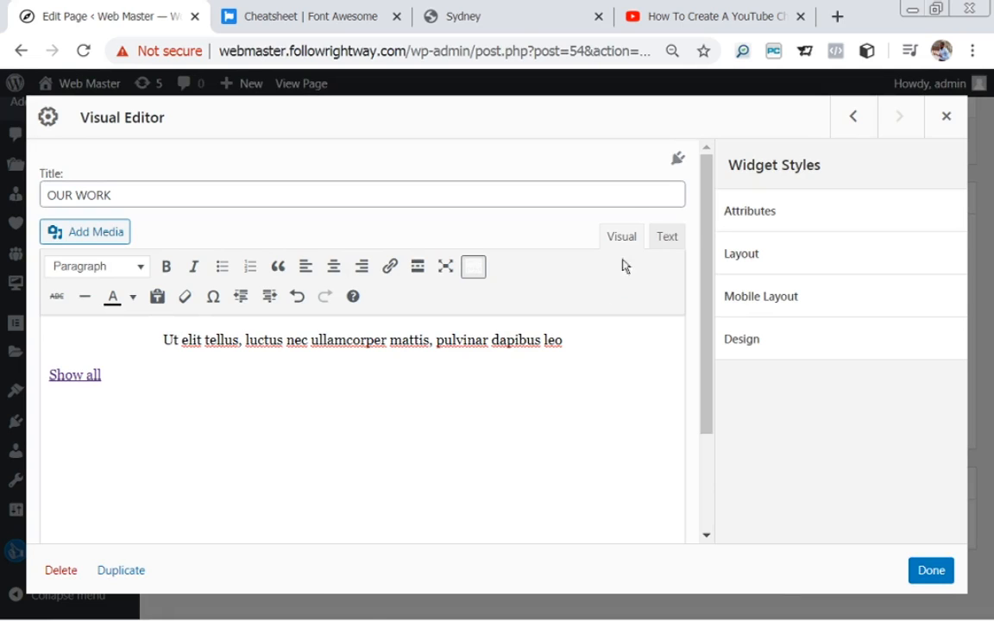
{"action": "left_click", "coordinate": [511, 20]}
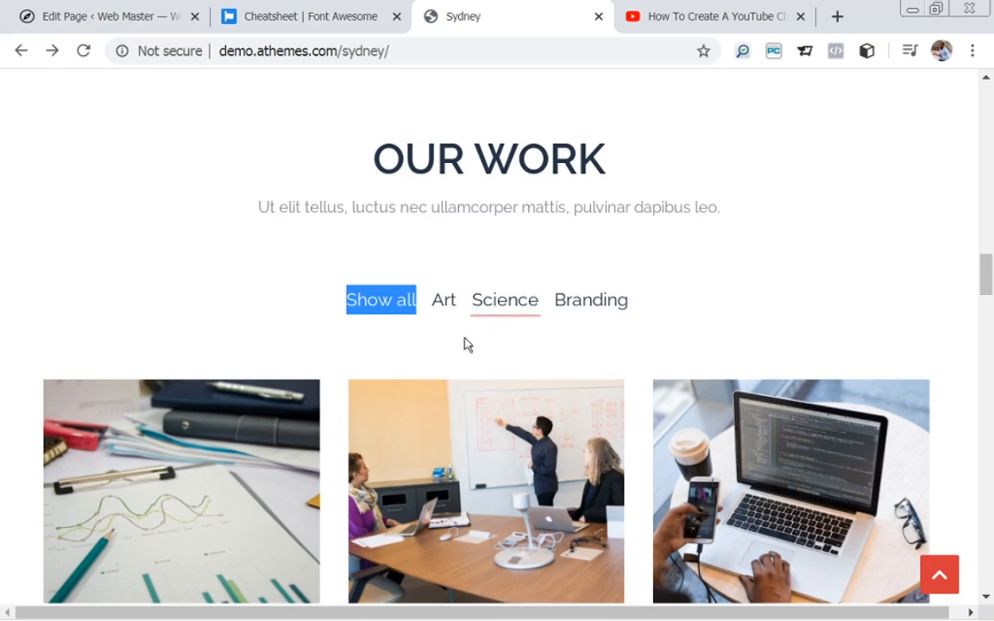
{"action": "left_click_drag", "start_coordinate": [649, 304], "coordinate": [430, 309]}
{"action": "key", "text": "ctrl+c"}
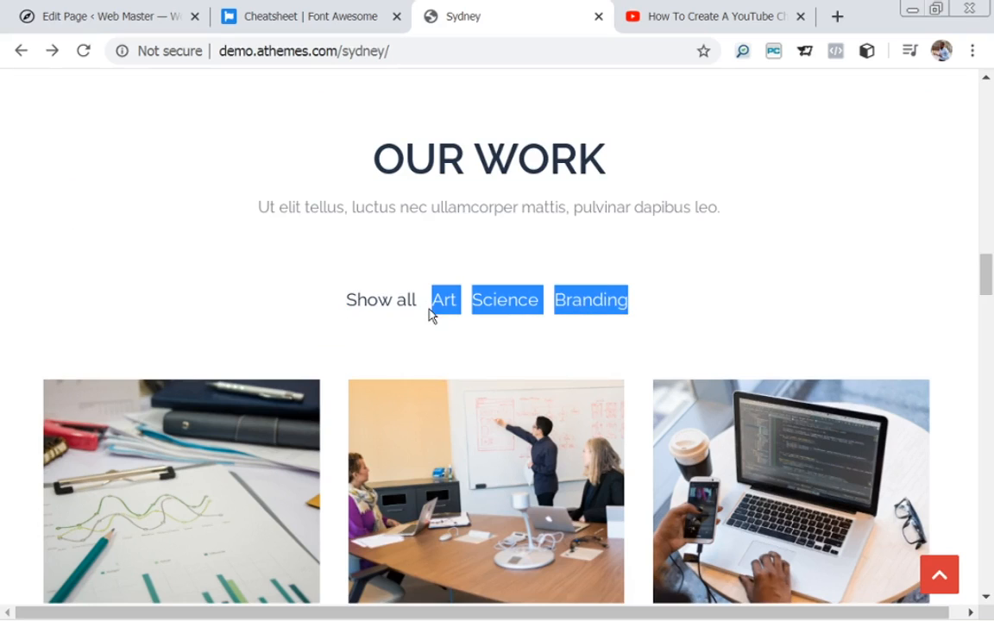
Paste Art, Science and Branding below Show all and remove their bullets.
{"action": "left_click", "coordinate": [123, 12]}
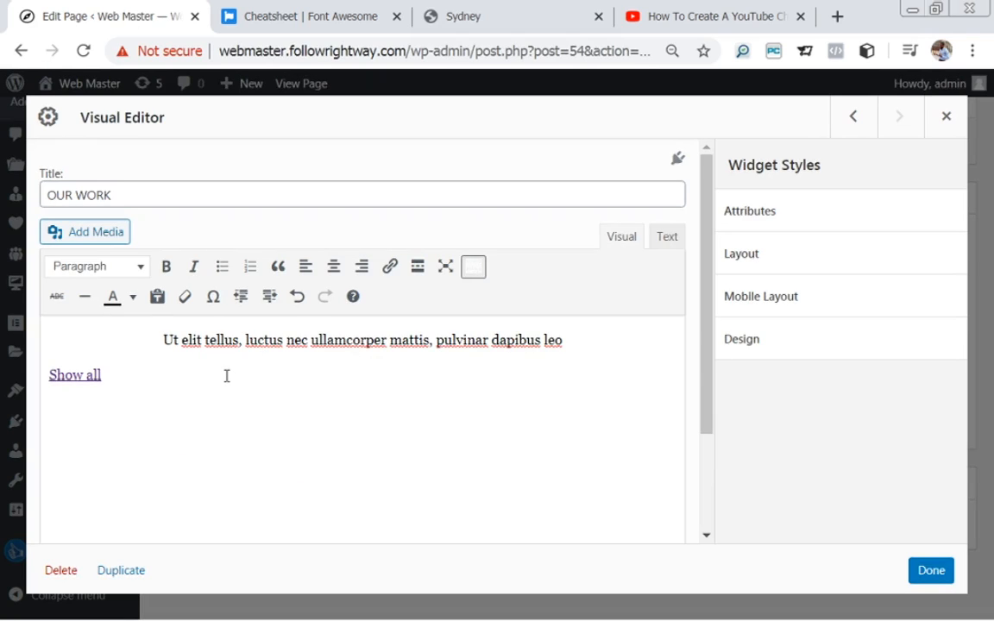
{"action": "key", "text": "ctrl+v"}
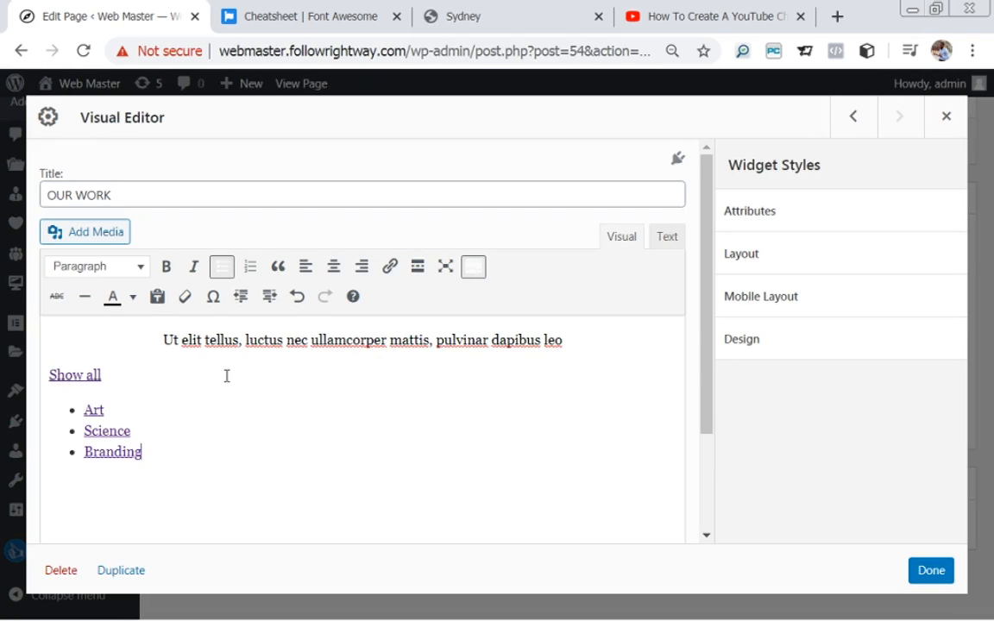
{"action": "double_click", "coordinate": [89, 411]}
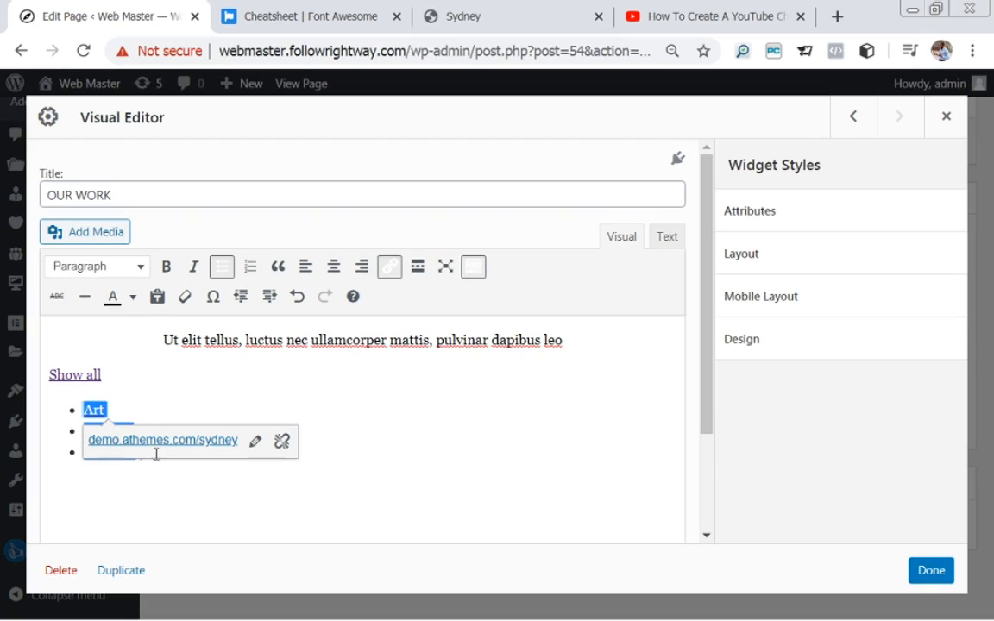
{"action": "left_click", "coordinate": [222, 267]}
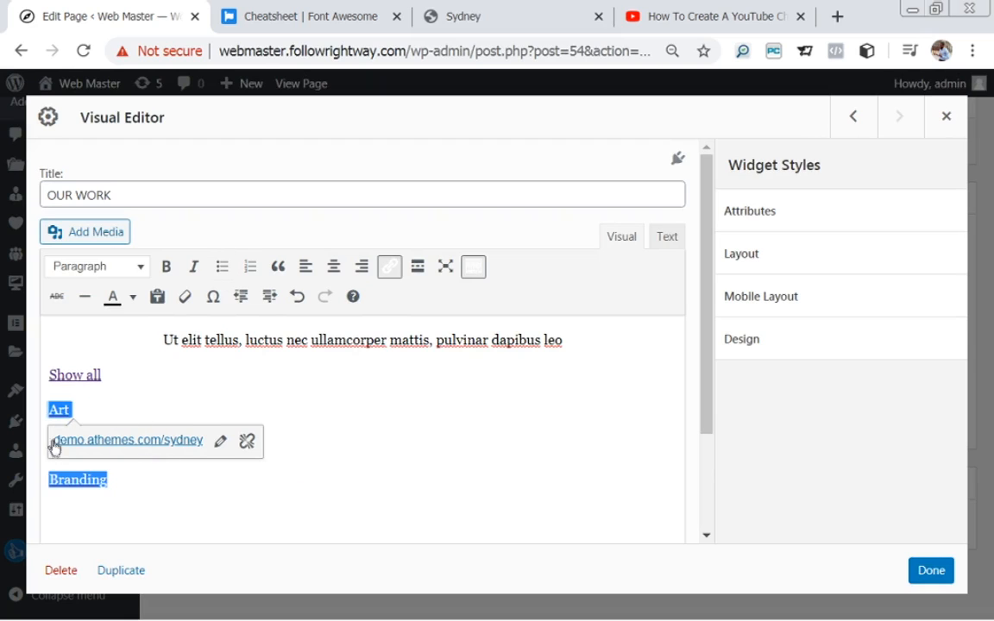
Join Art, Science and Branding onto the Show all line.
{"action": "left_click", "coordinate": [50, 411]}
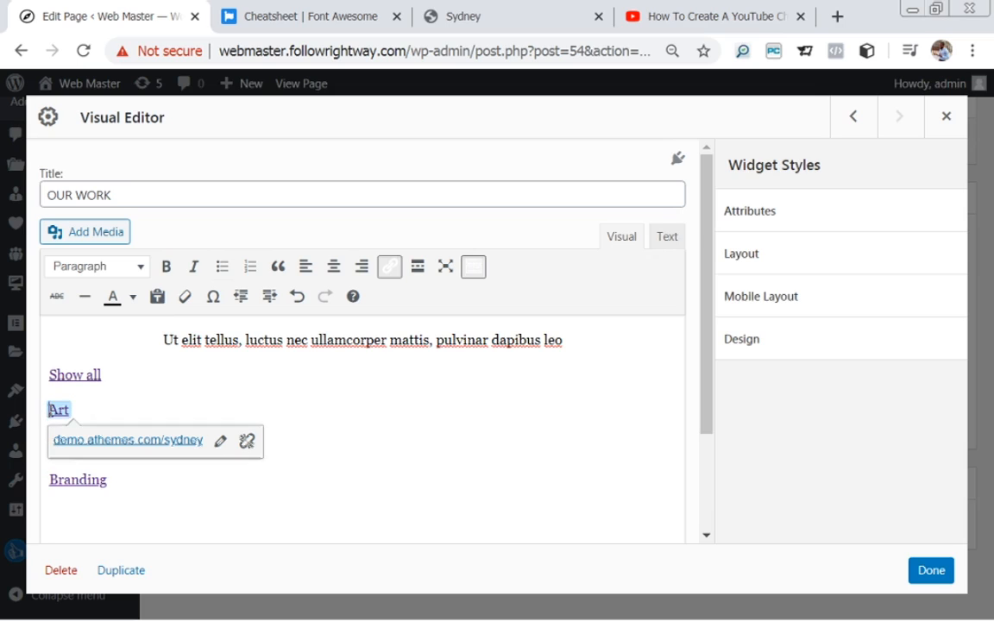
{"action": "key", "text": "BackSpace"}
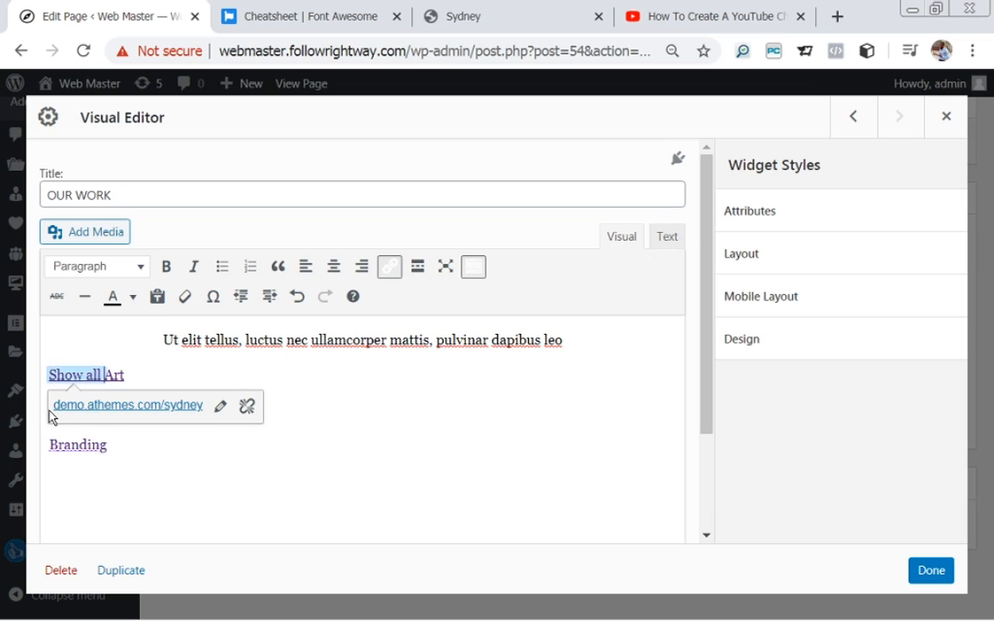
{"action": "left_click", "coordinate": [49, 426]}
{"action": "left_click", "coordinate": [49, 415]}
{"action": "key", "text": "BackSpace"}
{"action": "key", "text": "BackSpace"}
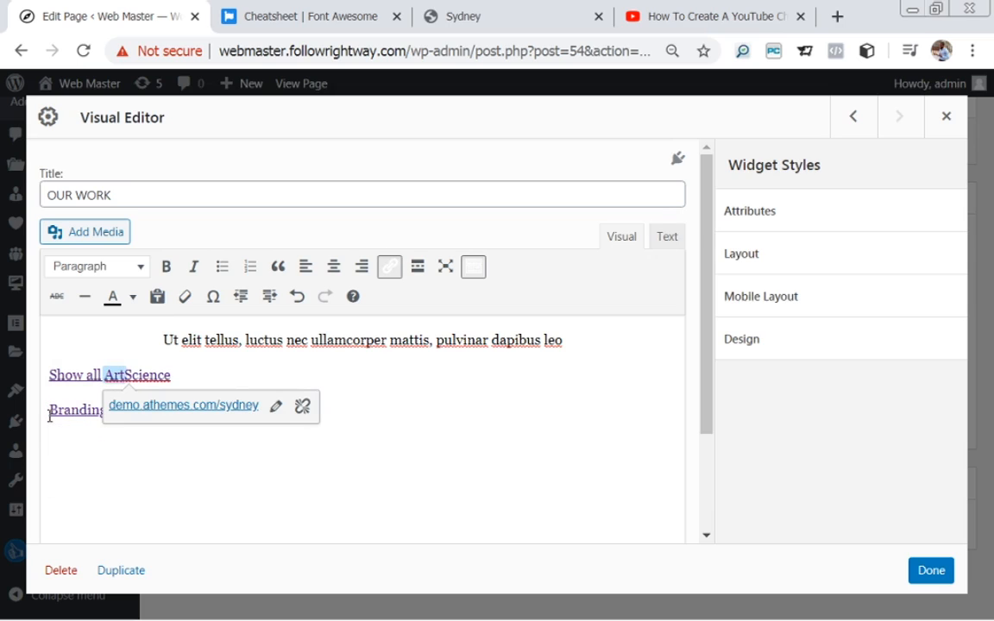
{"action": "left_click", "coordinate": [49, 415]}
{"action": "key", "text": "BackSpace"}
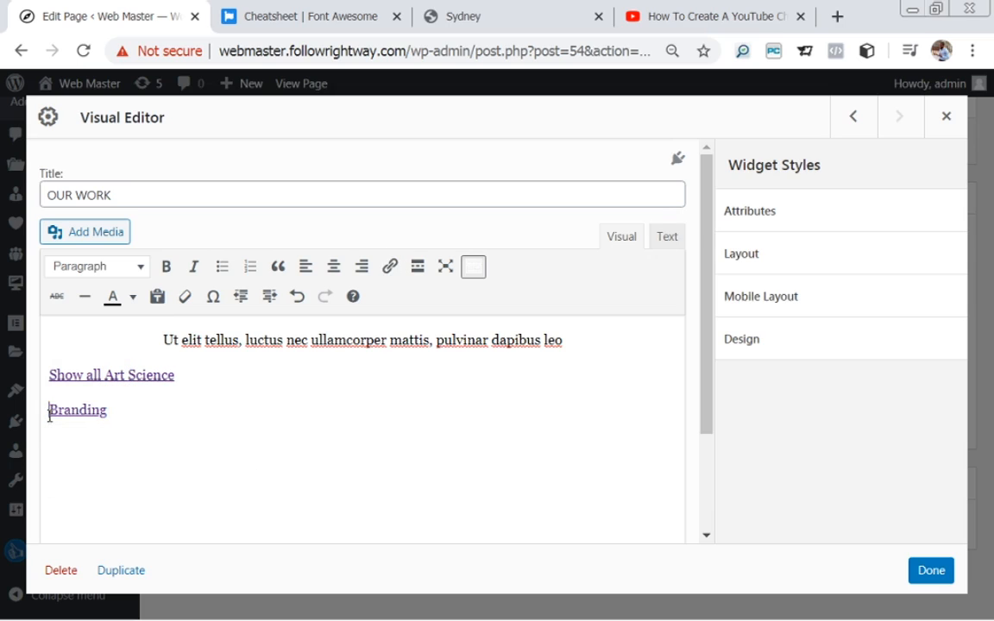
{"action": "key", "text": "BackSpace"}
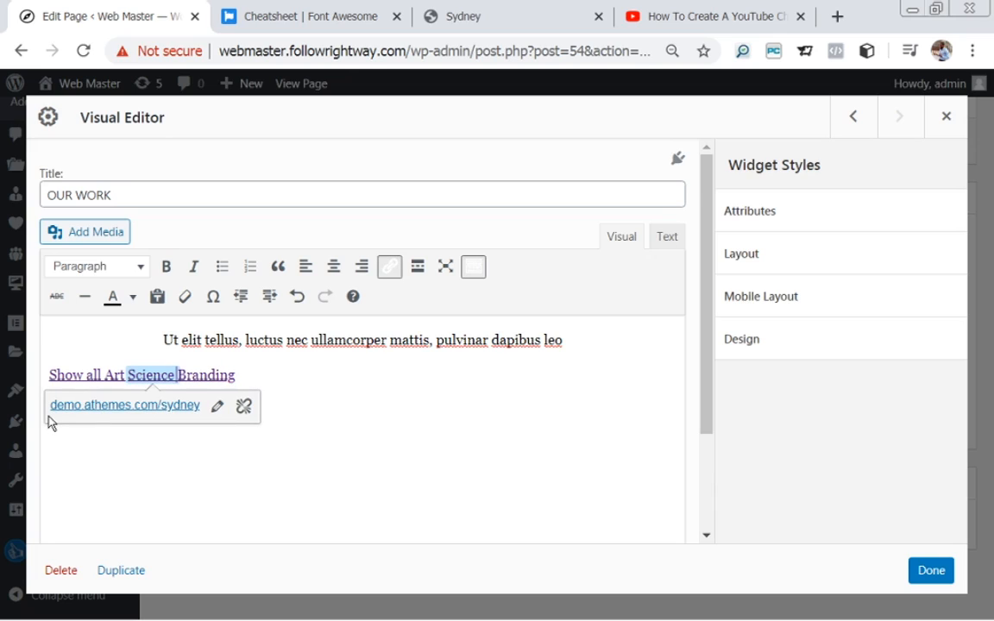
Check the links on the Show all Art Science Branding line.
{"action": "left_click", "coordinate": [193, 483]}
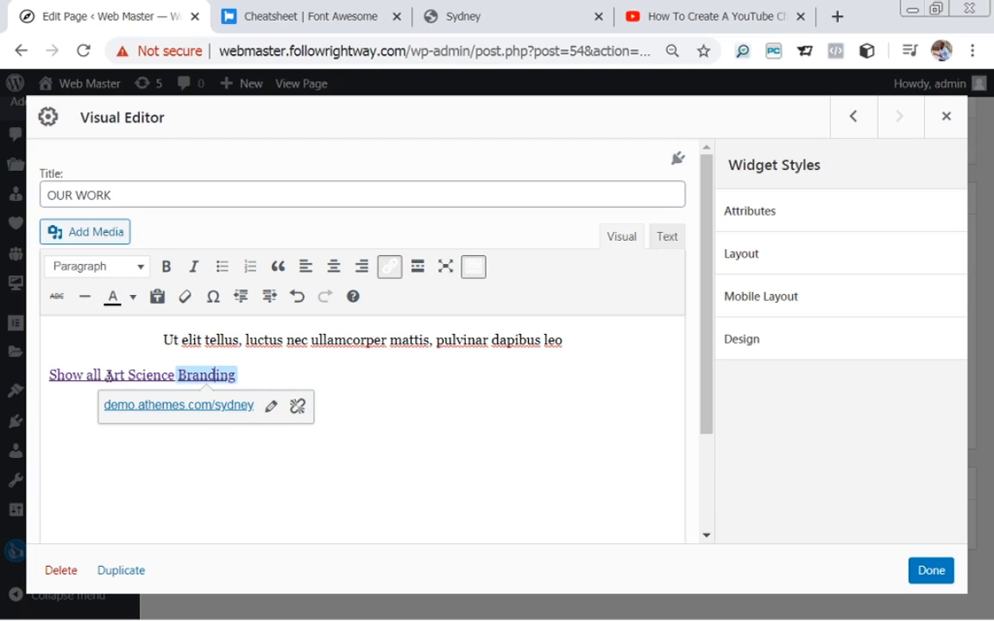
{"action": "left_click", "coordinate": [50, 376]}
{"action": "left_click", "coordinate": [274, 373]}
{"action": "left_click", "coordinate": [302, 344]}
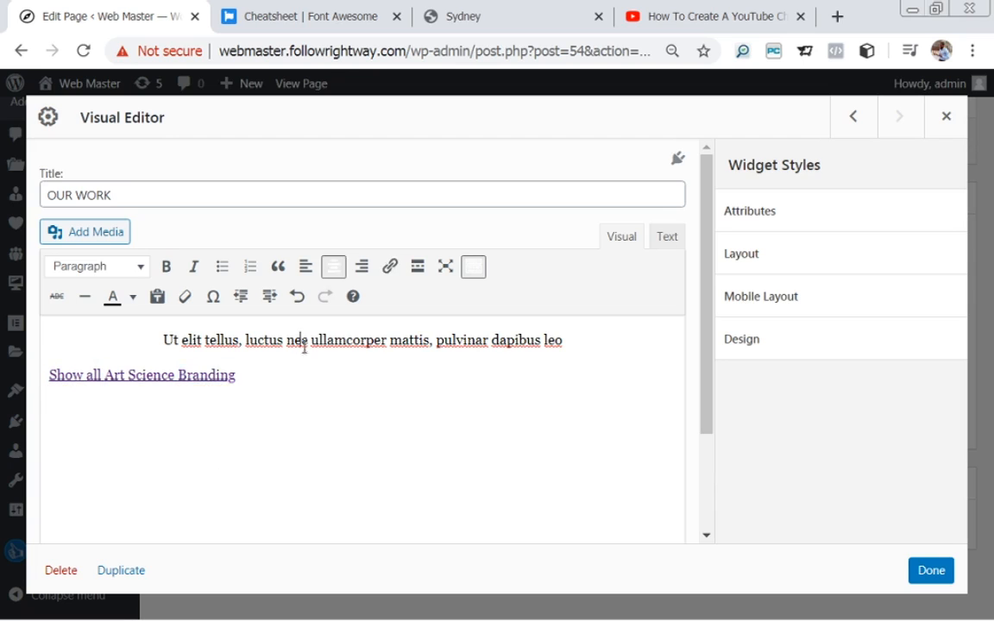
Remove the link from Branding.
{"action": "left_click", "coordinate": [294, 363]}
{"action": "left_click", "coordinate": [271, 407]}
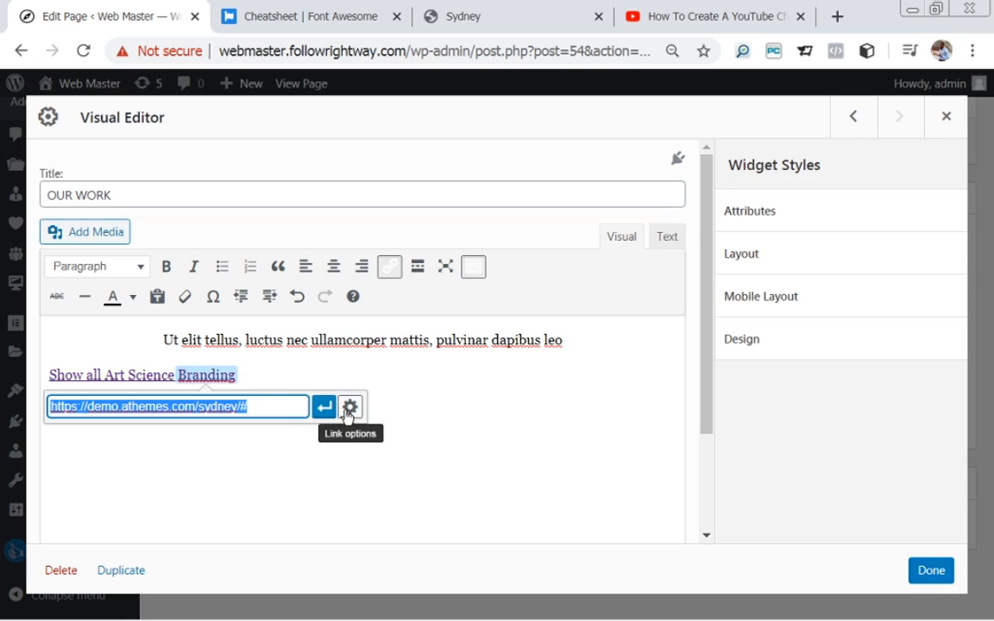
{"action": "left_click", "coordinate": [349, 411]}
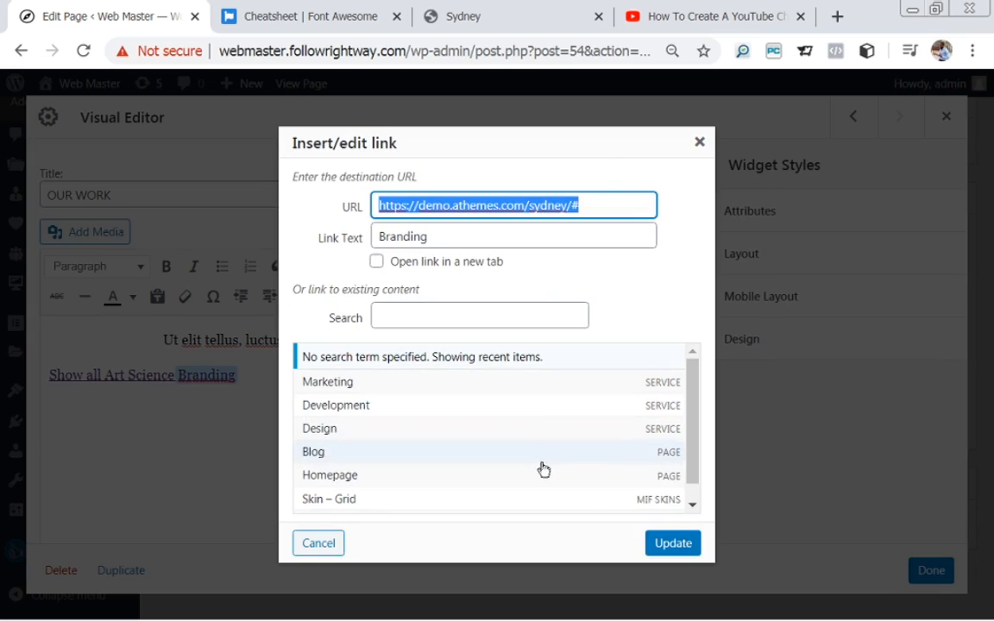
{"action": "left_click", "coordinate": [321, 545]}
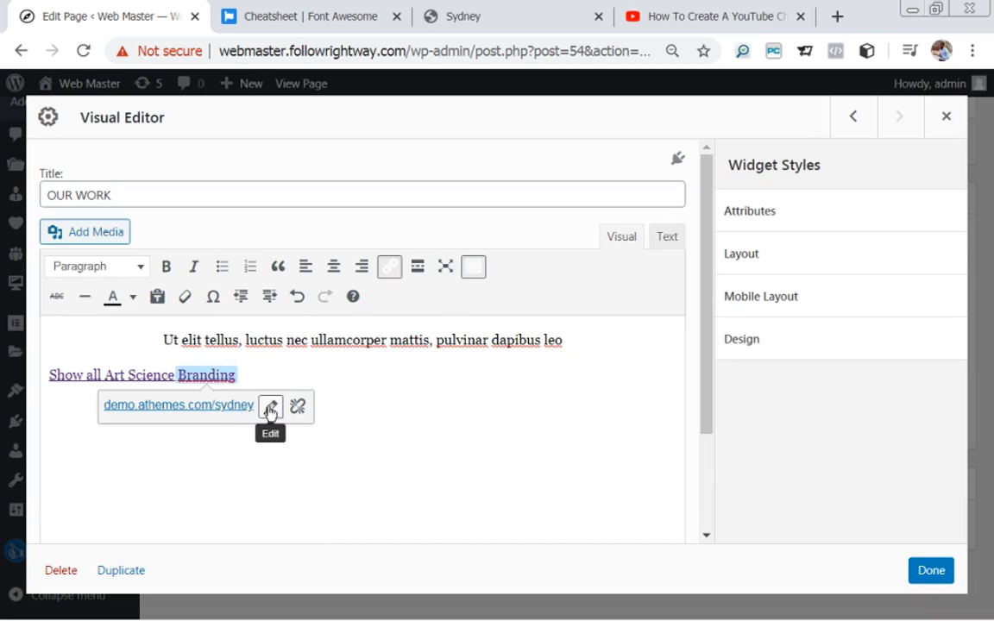
{"action": "left_click", "coordinate": [270, 410]}
{"action": "key", "text": "BackSpace"}
{"action": "key", "text": "Return"}
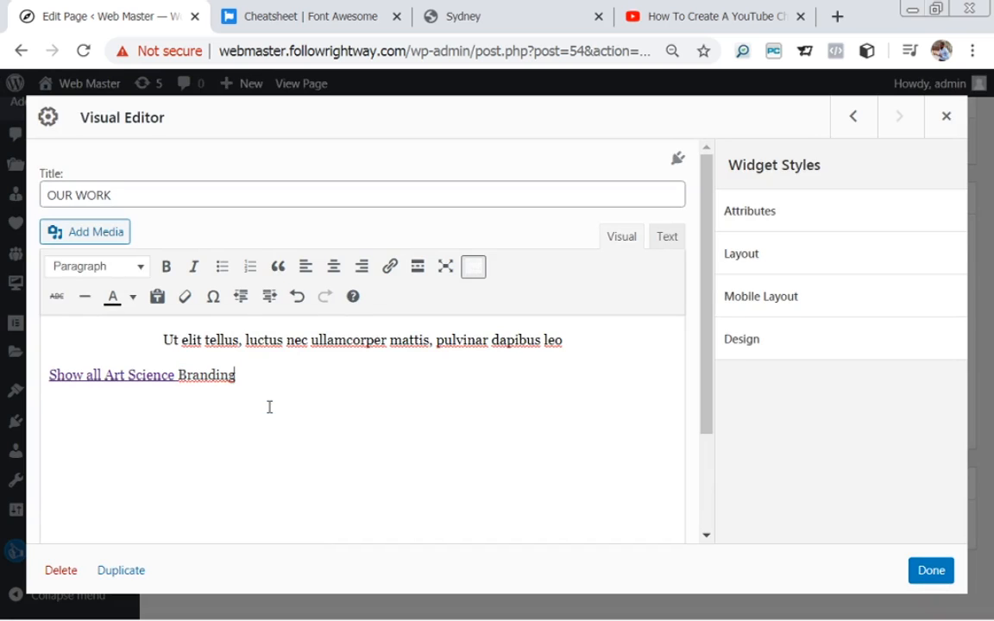
Remove the links from Science and Show all.
{"action": "double_click", "coordinate": [171, 376]}
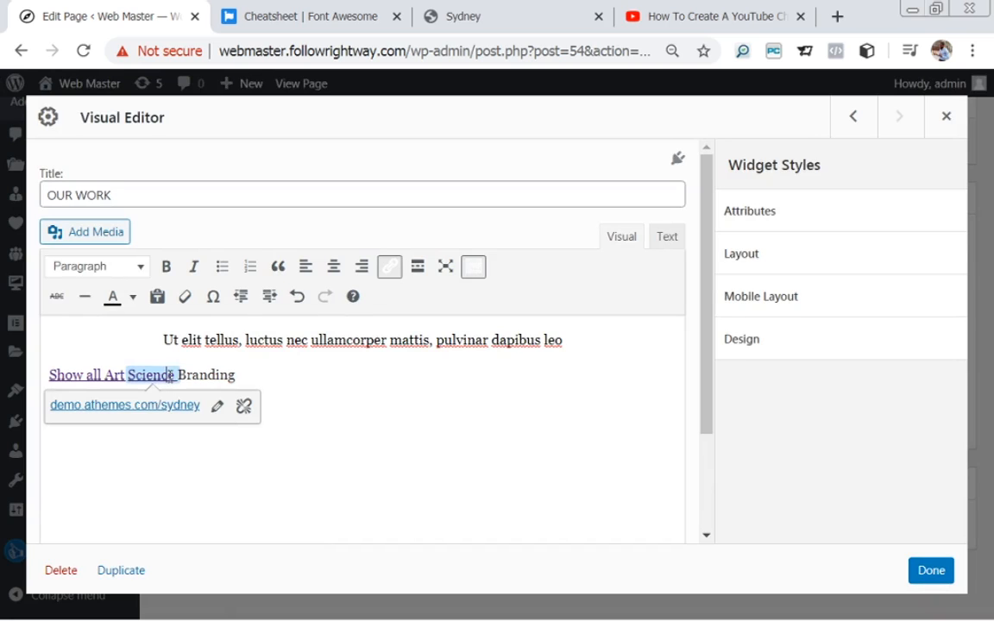
{"action": "left_click", "coordinate": [215, 408]}
{"action": "key", "text": "BackSpace"}
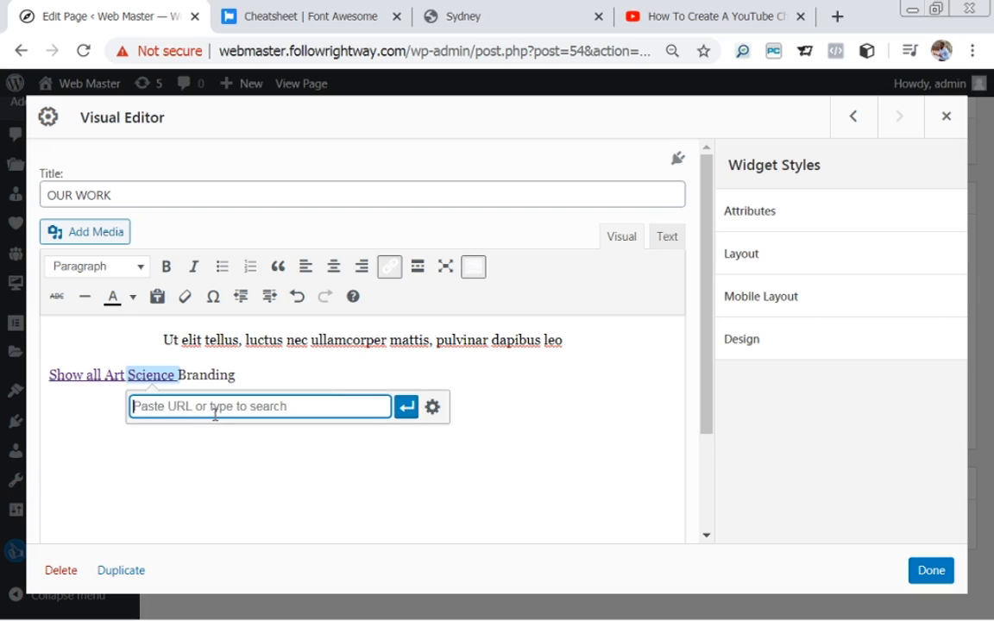
{"action": "key", "text": "Return"}
{"action": "left_click", "coordinate": [101, 383]}
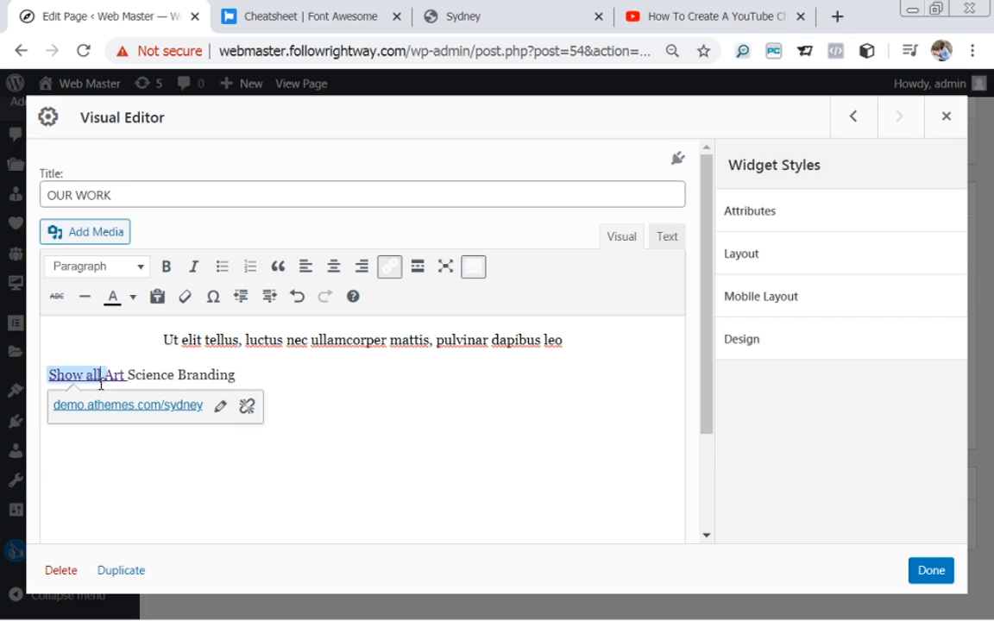
{"action": "left_click", "coordinate": [220, 407]}
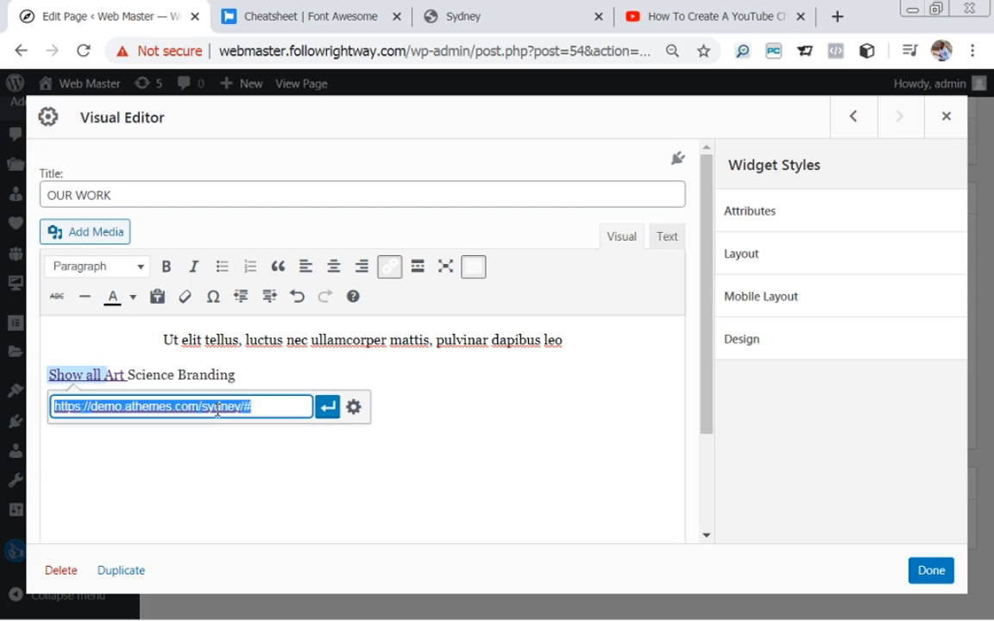
{"action": "key", "text": "BackSpace"}
{"action": "key", "text": "Return"}
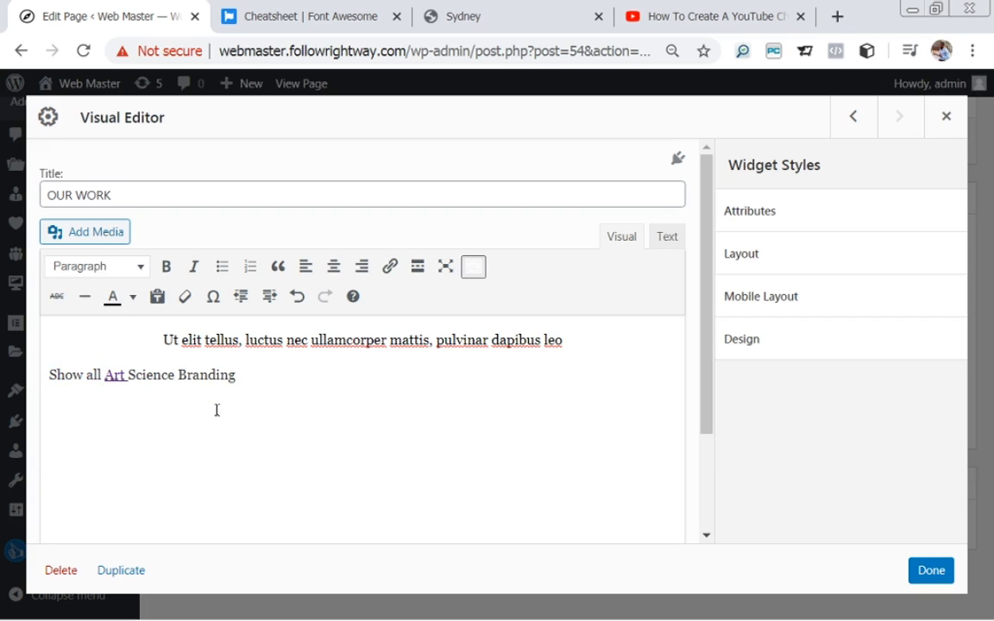
Remove the link from Art and select the whole line.
{"action": "left_click", "coordinate": [114, 377]}
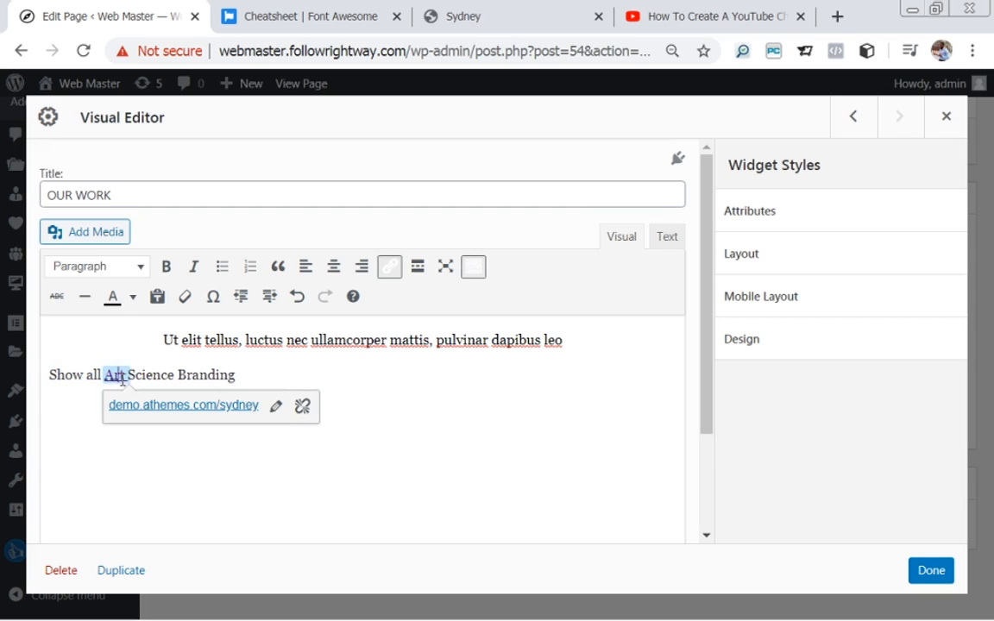
{"action": "left_click", "coordinate": [275, 407]}
{"action": "key", "text": "BackSpace"}
{"action": "key", "text": "Return"}
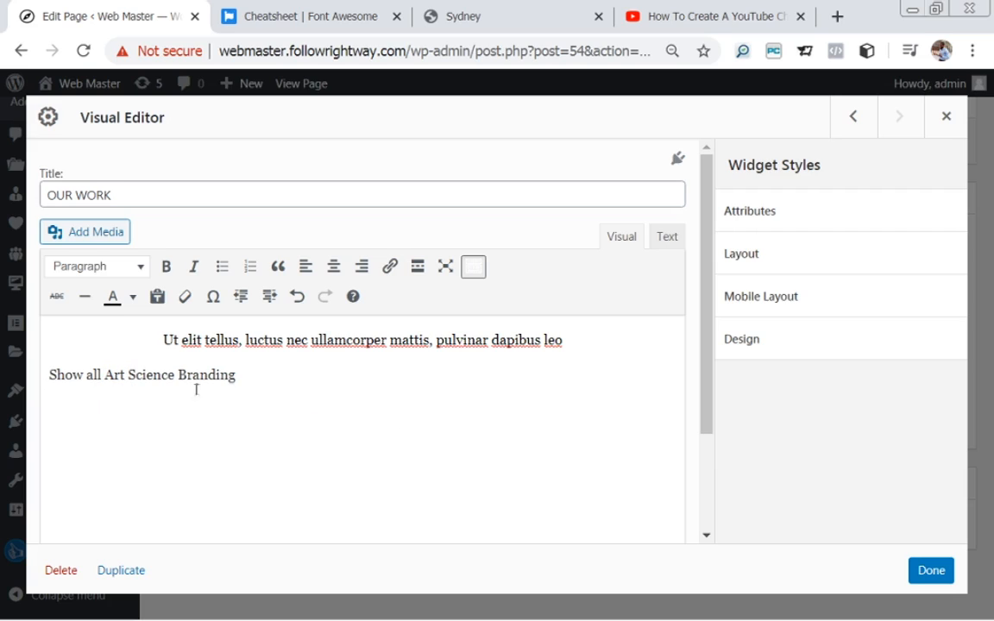
{"action": "left_click_drag", "start_coordinate": [249, 380], "coordinate": [34, 384]}
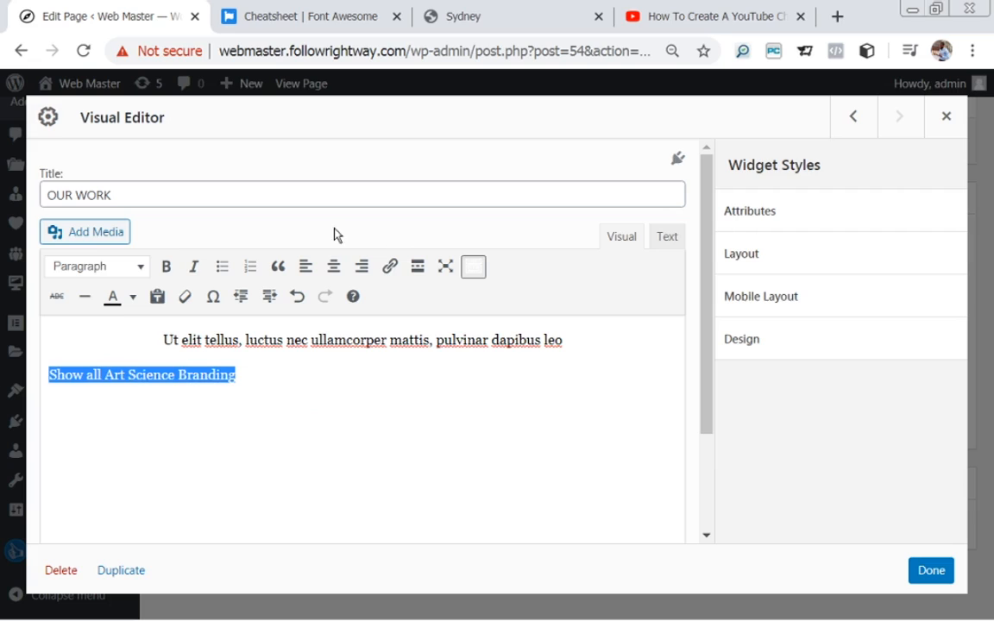
Centre the Show all Art Science Branding line, widen its word gaps, and begin linking Show all.
{"action": "left_click", "coordinate": [334, 267]}
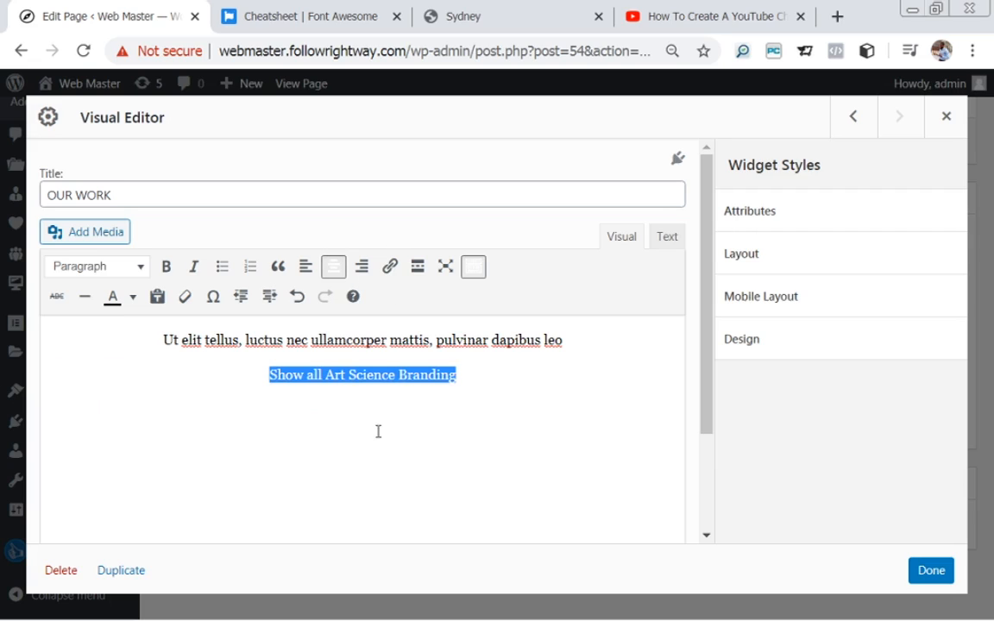
{"action": "left_click", "coordinate": [338, 386]}
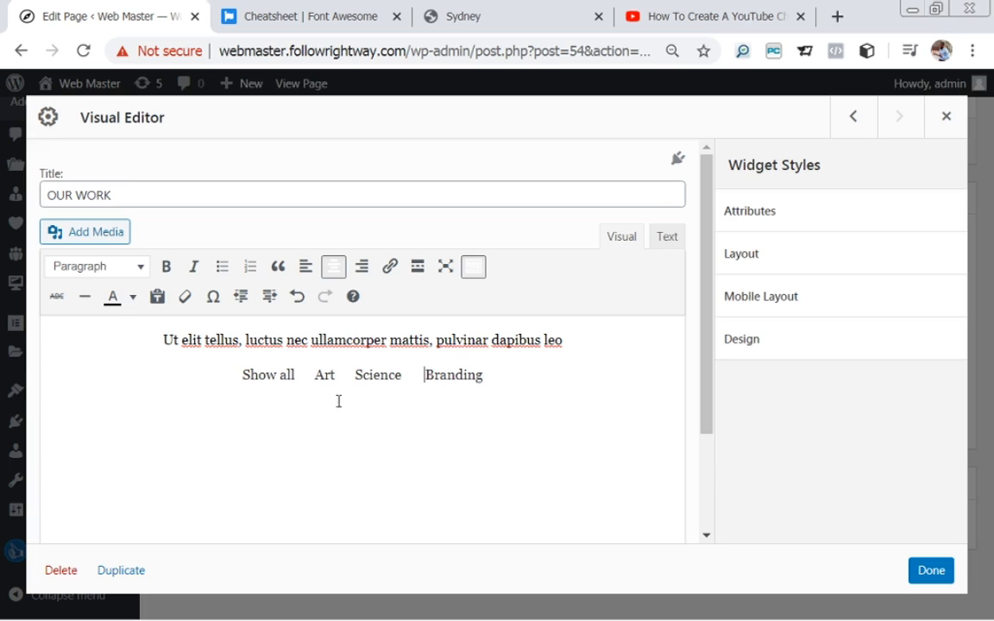
{"action": "left_click_drag", "start_coordinate": [243, 375], "coordinate": [297, 379]}
{"action": "left_click", "coordinate": [389, 266]}
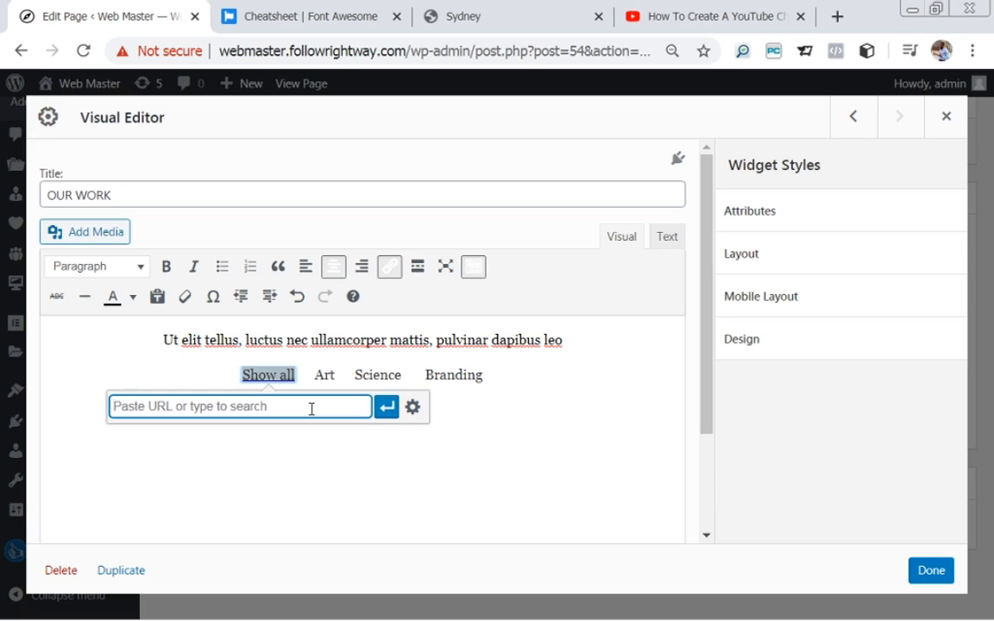
Delete the OUR WORK filter line, keeping only the subtitle, then switch to the Sydney demo.
{"action": "left_click", "coordinate": [461, 376]}
{"action": "left_click_drag", "start_coordinate": [490, 375], "coordinate": [236, 376]}
{"action": "key", "text": "BackSpace"}
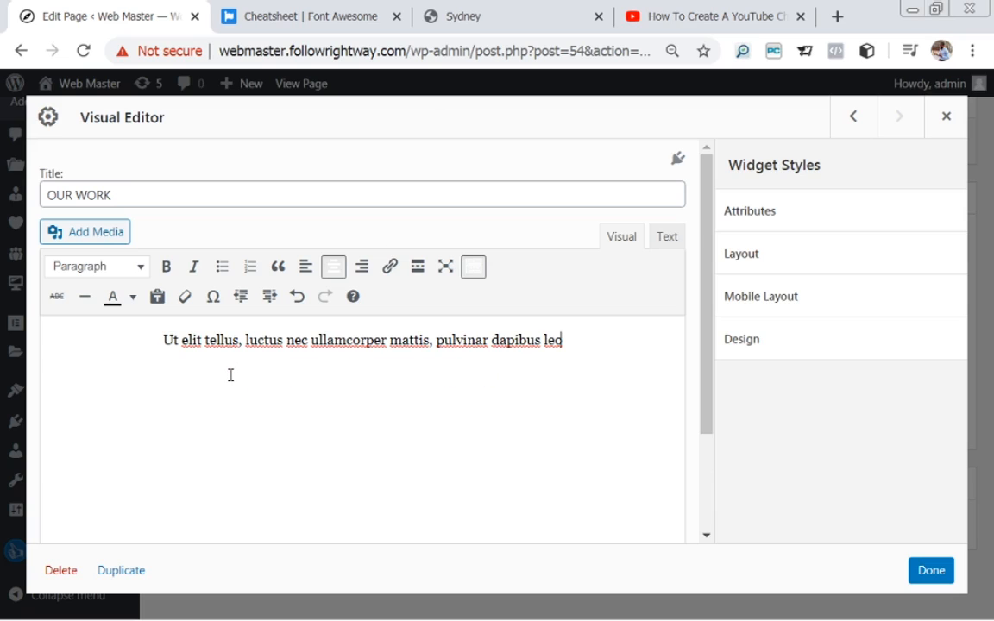
{"action": "left_click", "coordinate": [511, 30]}
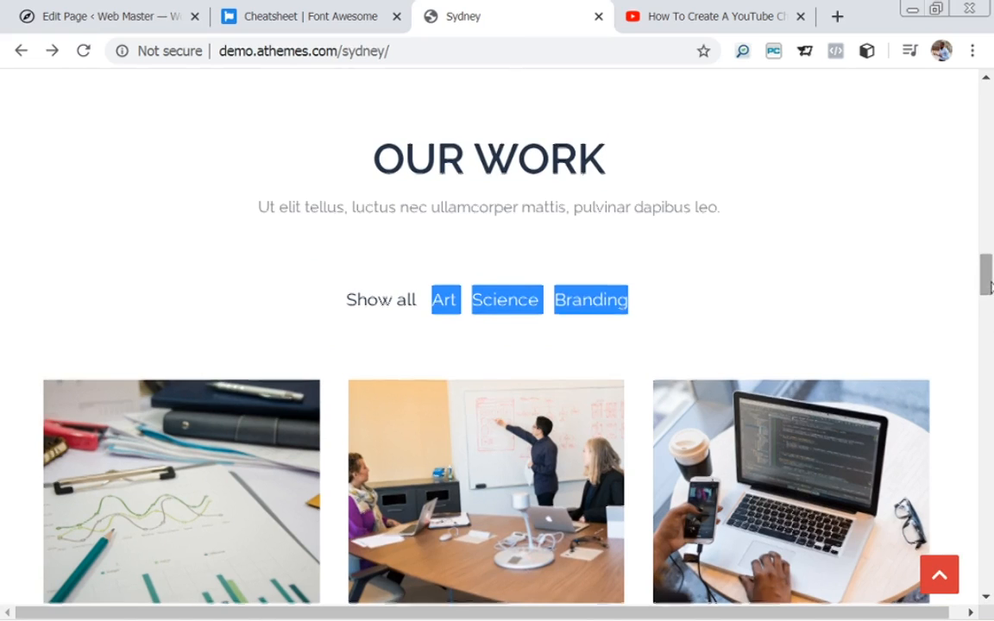
Look over the Sydney demo's portfolio image grid, then return to the WordPress page editor.
{"action": "scroll", "coordinate": [990, 318], "scroll_direction": "down", "scroll_amount": 4}
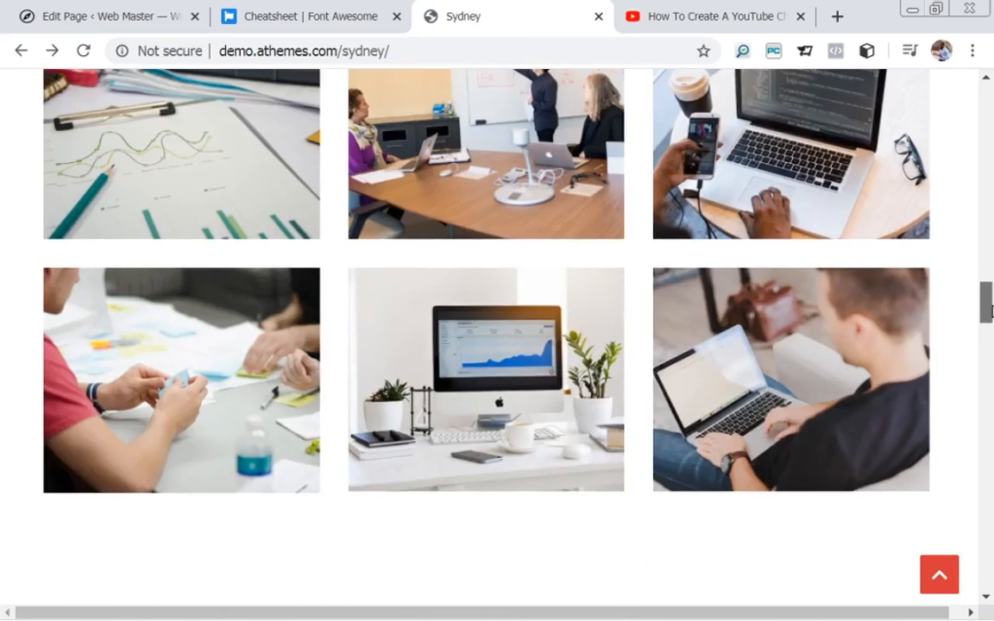
{"action": "scroll", "coordinate": [991, 311], "scroll_direction": "up", "scroll_amount": 4}
{"action": "scroll", "coordinate": [991, 315], "scroll_direction": "down", "scroll_amount": 5}
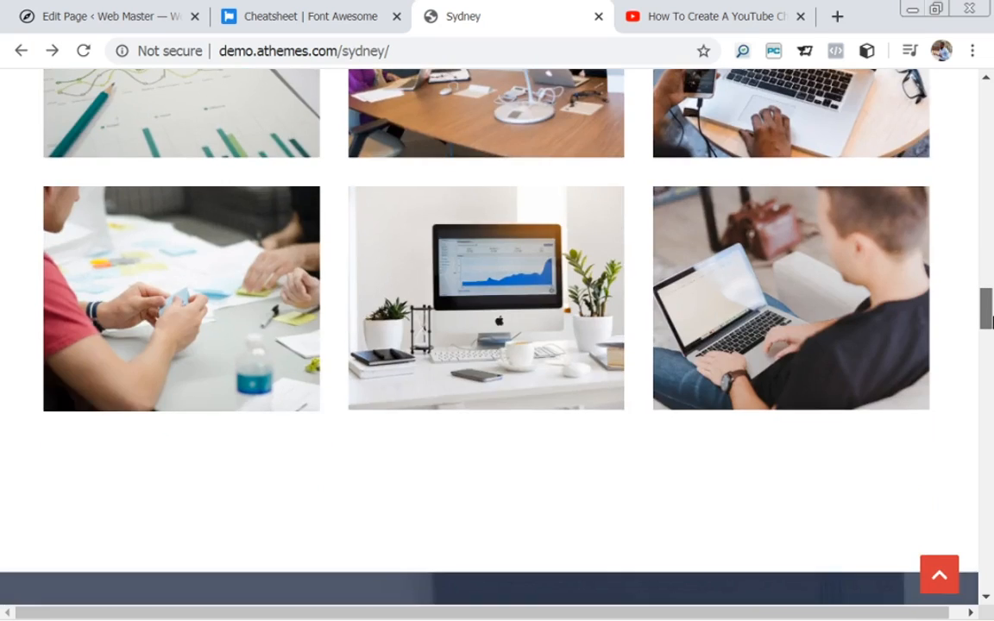
{"action": "mouse_move", "coordinate": [993, 321]}
{"action": "left_mouse_down"}
{"action": "mouse_move", "coordinate": [990, 287]}
{"action": "mouse_move", "coordinate": [989, 300]}
{"action": "left_mouse_up"}
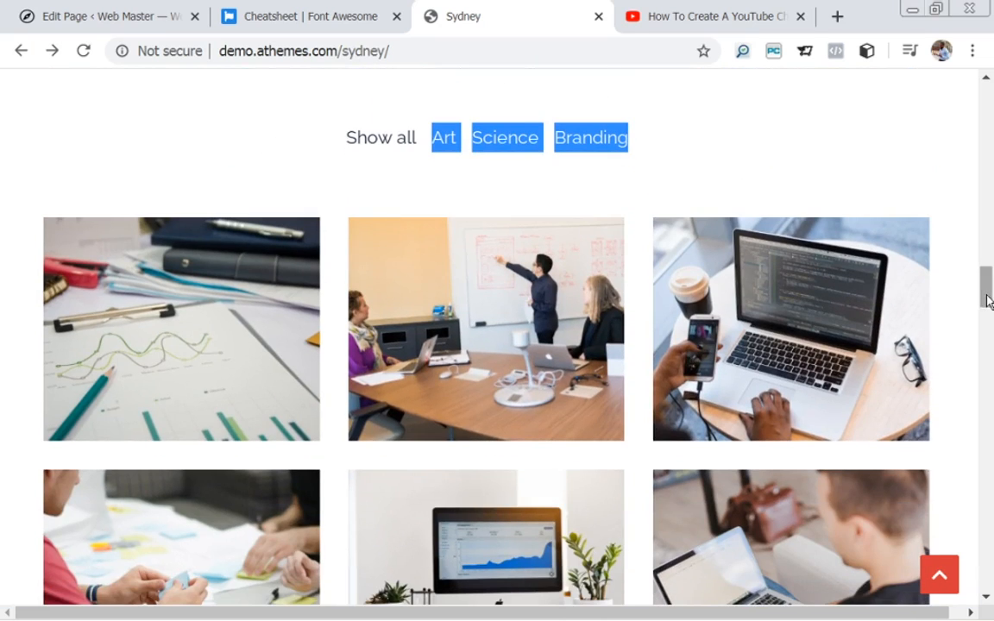
{"action": "left_click", "coordinate": [102, 13]}
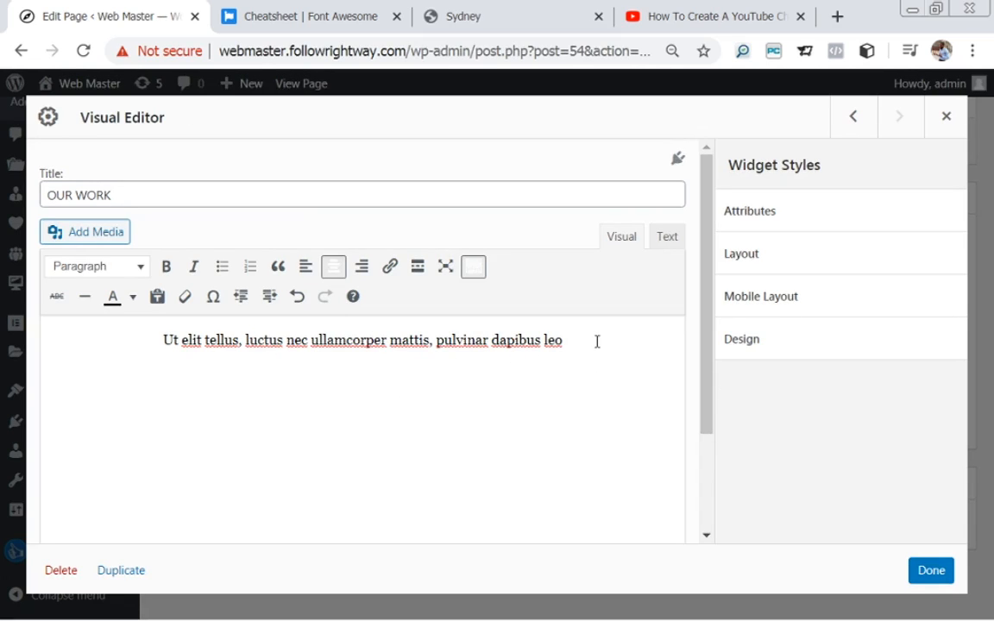
Centre the empty line below the subtitle and bring up the Media Library.
{"action": "key", "text": "Down"}
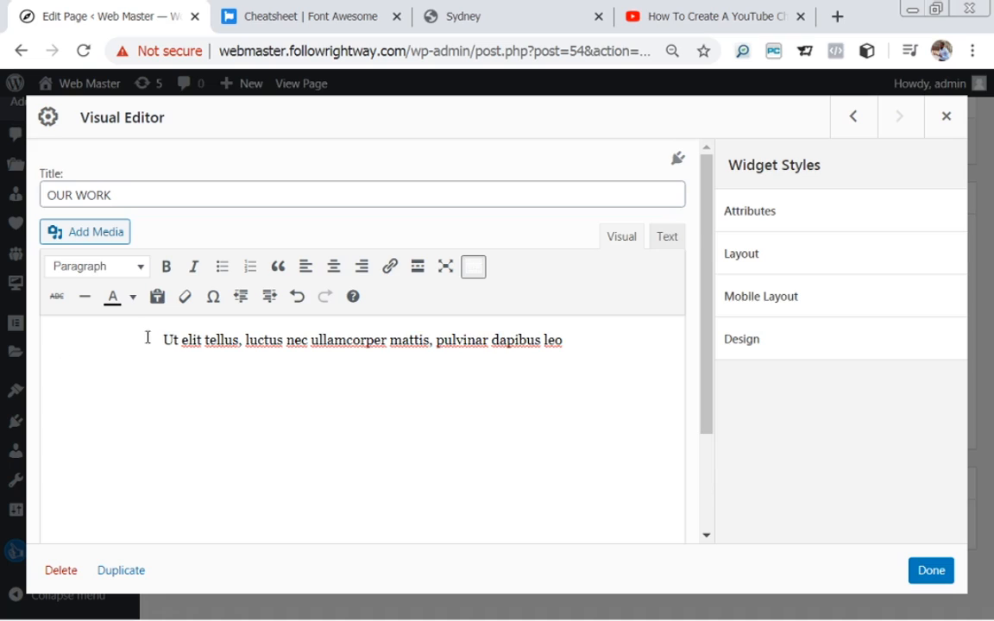
{"action": "left_click", "coordinate": [335, 268]}
{"action": "left_click", "coordinate": [95, 234]}
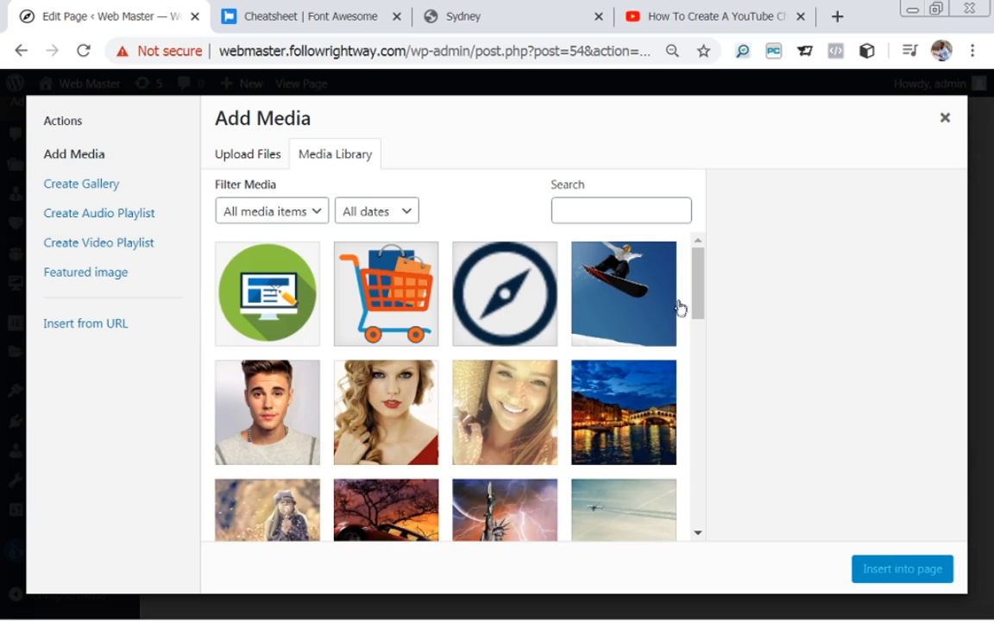
Switch the Add Media window to Create Gallery mode, listing the library's images.
{"action": "mouse_move", "coordinate": [697, 282]}
{"action": "left_mouse_down"}
{"action": "mouse_move", "coordinate": [739, 482]}
{"action": "mouse_move", "coordinate": [701, 281]}
{"action": "left_mouse_up"}
{"action": "left_click", "coordinate": [83, 191]}
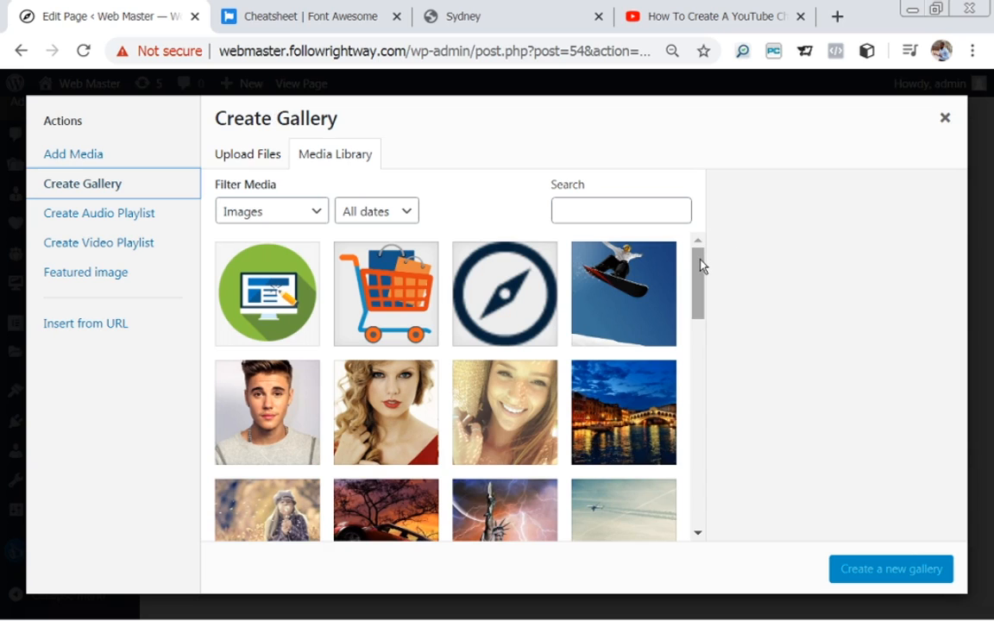
{"action": "left_click_drag", "start_coordinate": [701, 268], "coordinate": [723, 380]}
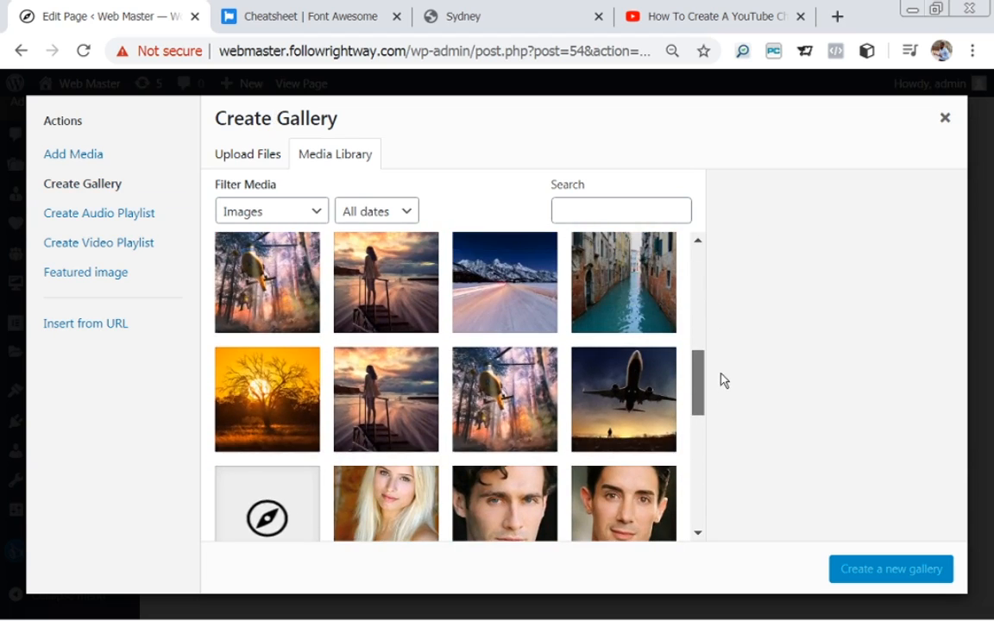
Check the sunset tree, pier, forest-plane, airplane silhouette, Venice canal, snowy road, Projecta and Projectb images.
{"action": "left_click", "coordinate": [278, 388]}
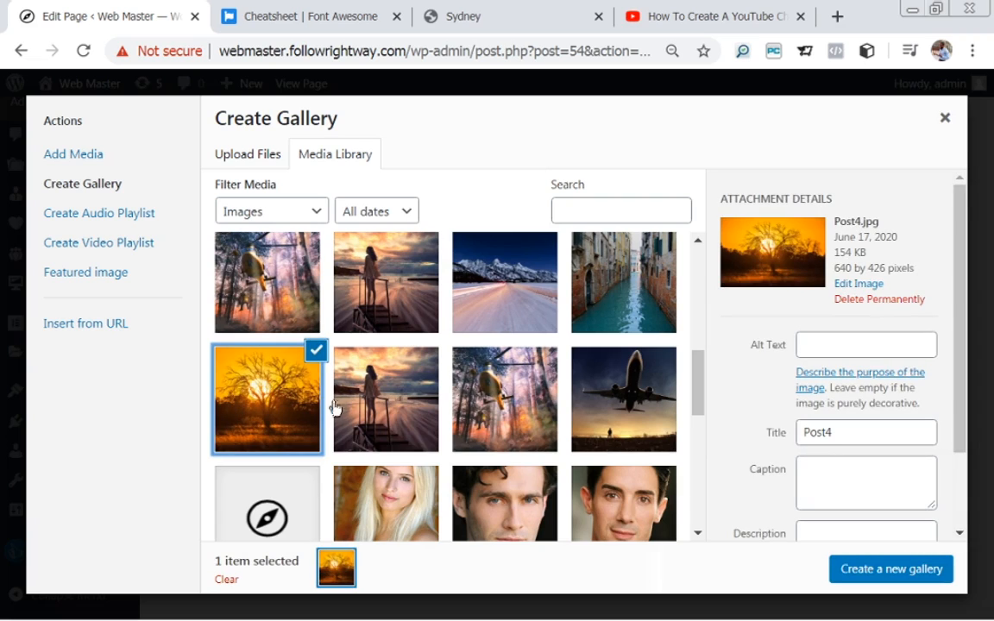
{"action": "left_click", "coordinate": [380, 421]}
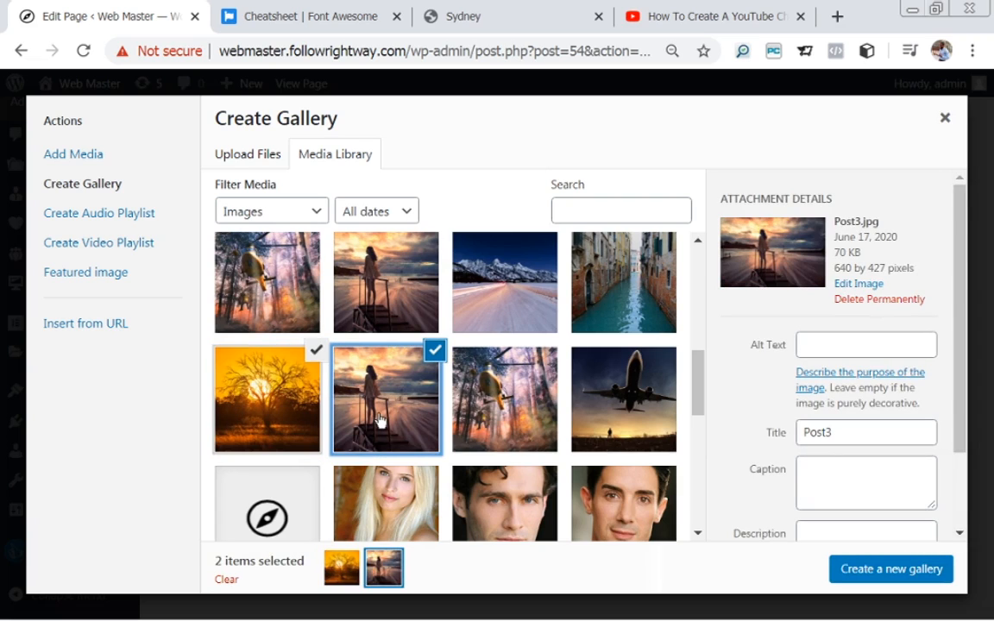
{"action": "left_click", "coordinate": [296, 399]}
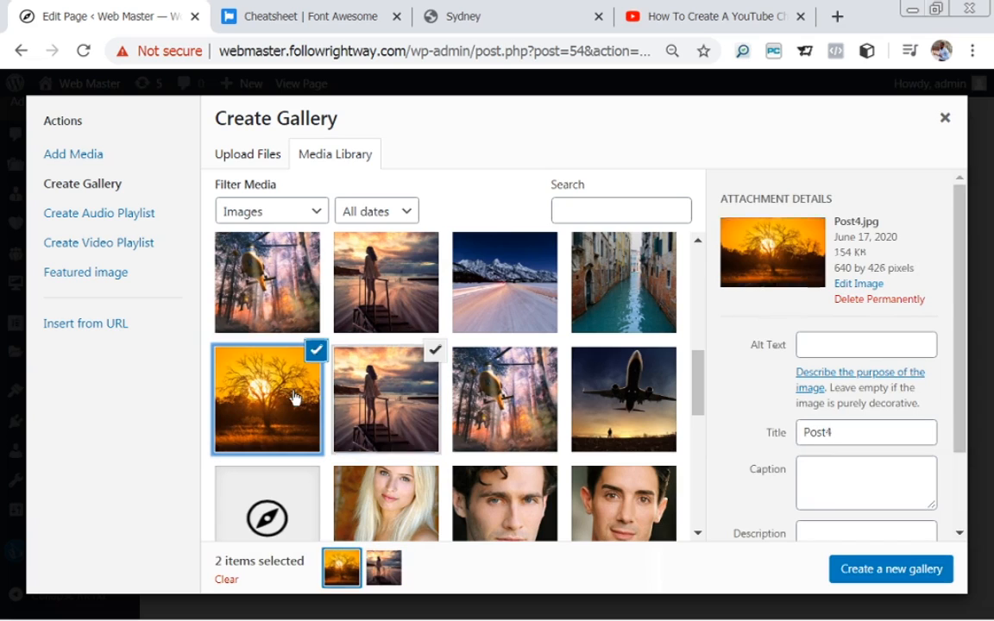
{"action": "left_click", "coordinate": [489, 397]}
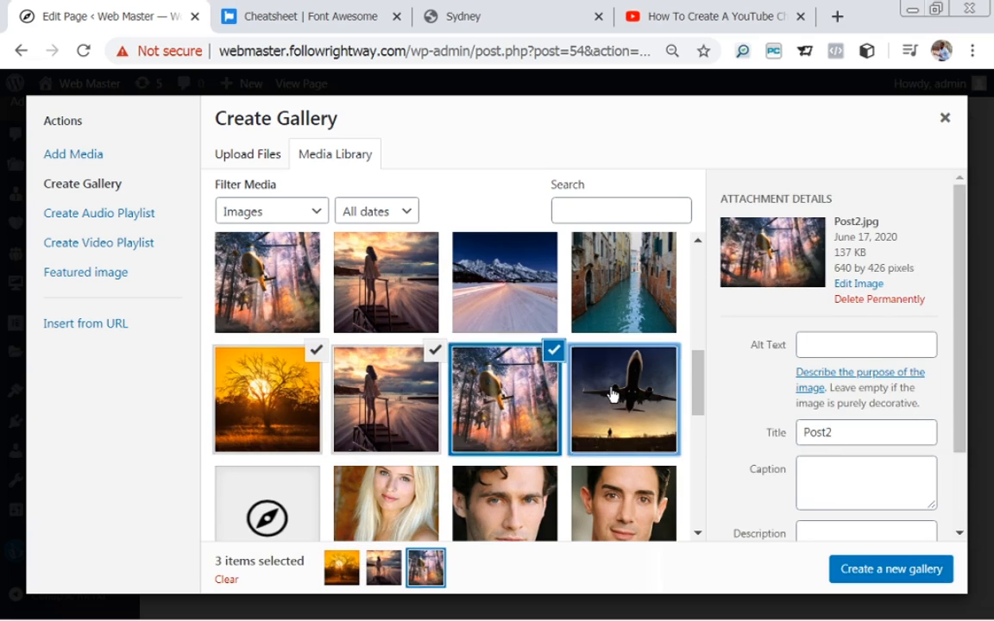
{"action": "left_click", "coordinate": [613, 391]}
{"action": "left_click", "coordinate": [629, 255]}
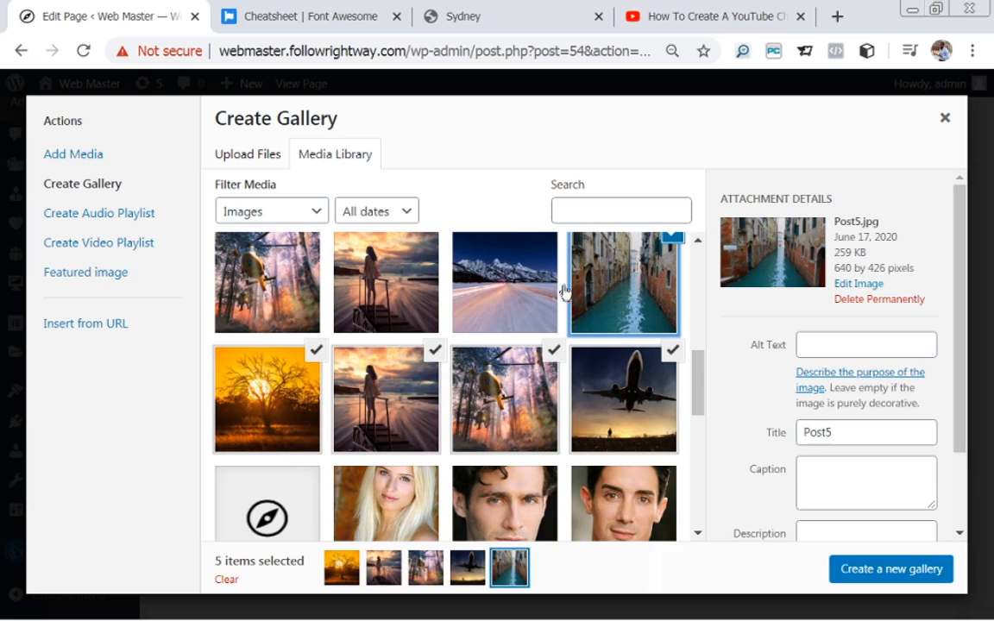
{"action": "left_click", "coordinate": [505, 289]}
{"action": "left_click", "coordinate": [384, 302]}
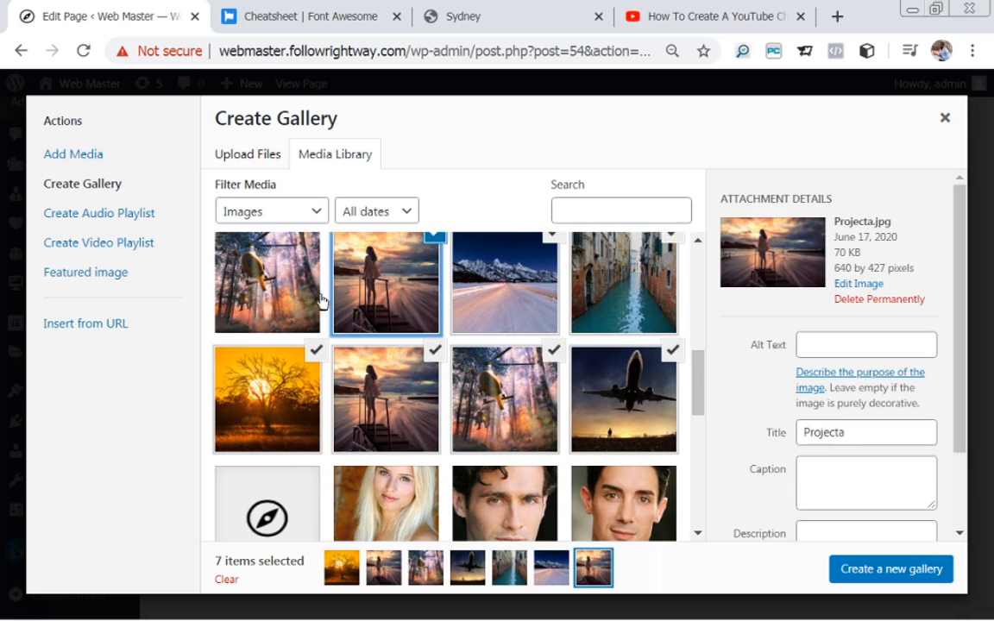
{"action": "left_click", "coordinate": [302, 294]}
{"action": "left_click_drag", "start_coordinate": [701, 393], "coordinate": [696, 321]}
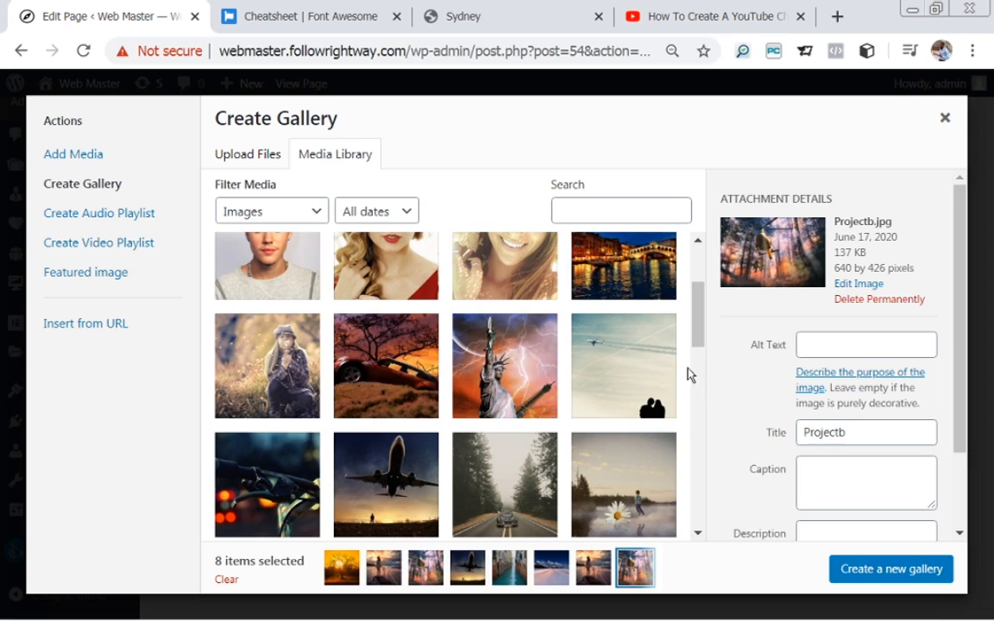
{"action": "left_click_drag", "start_coordinate": [695, 333], "coordinate": [701, 349]}
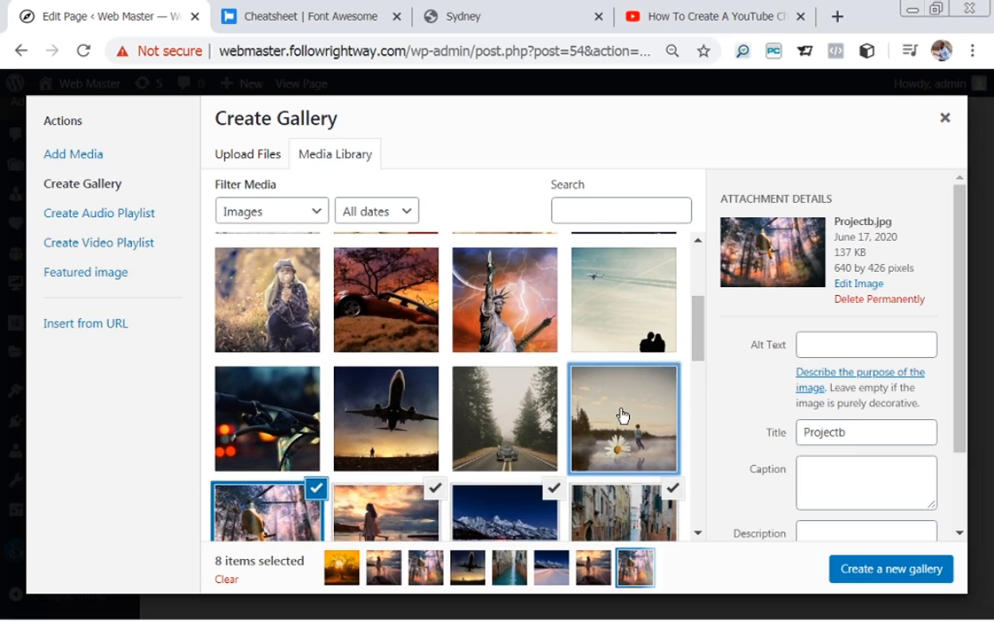
Check the lake-daisy, forest road, Projecte airplane, dark bike, girl-in-field, tree-and-car, Statue of Liberty and sky-plane images.
{"action": "left_click", "coordinate": [622, 415]}
{"action": "left_click", "coordinate": [530, 420]}
{"action": "left_click", "coordinate": [373, 384]}
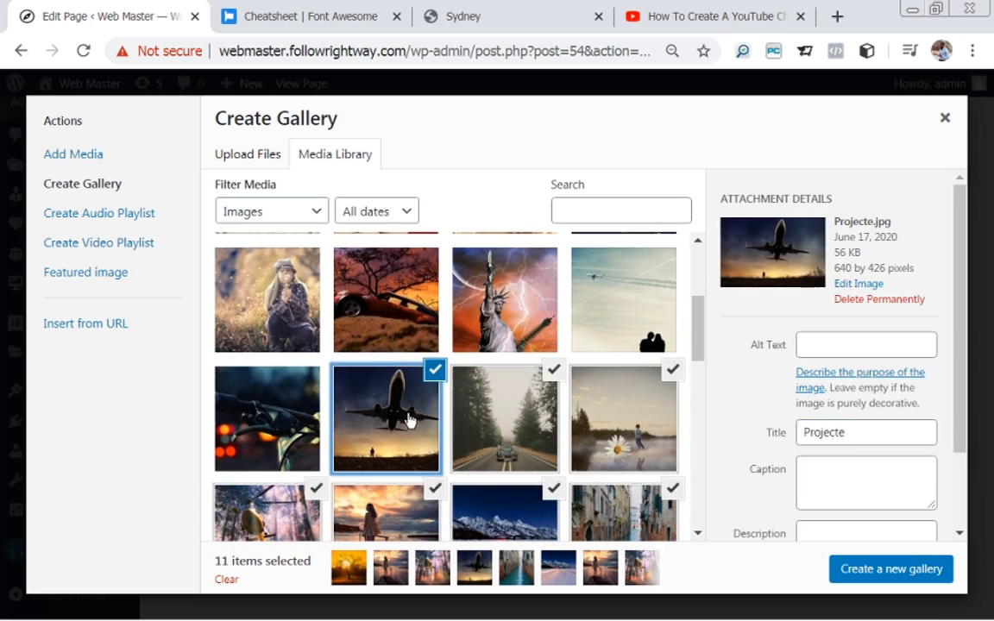
{"action": "left_click", "coordinate": [244, 427]}
{"action": "left_click", "coordinate": [228, 276]}
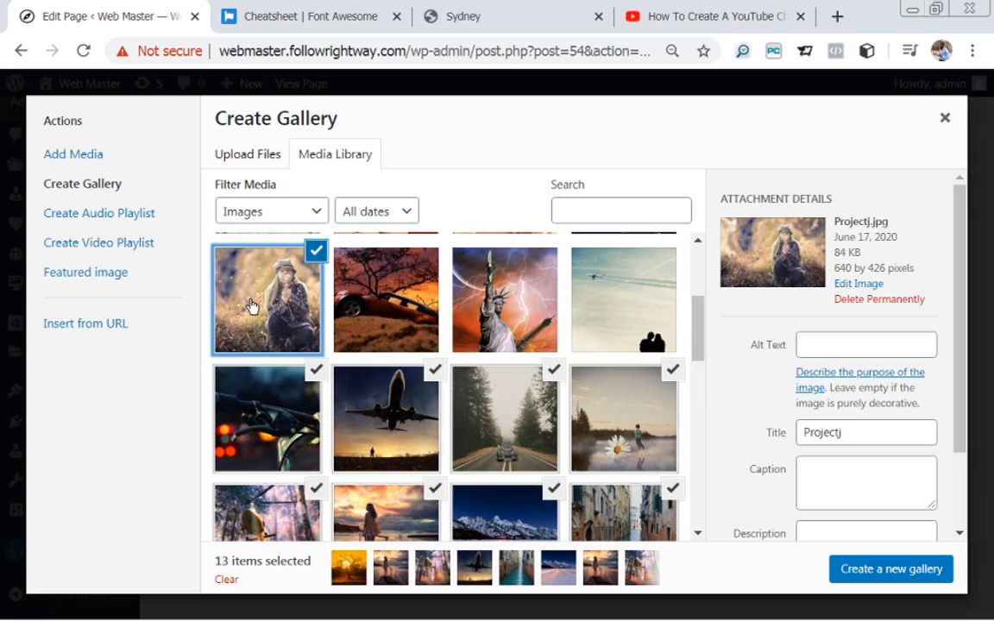
{"action": "left_click", "coordinate": [374, 267]}
{"action": "left_click", "coordinate": [479, 294]}
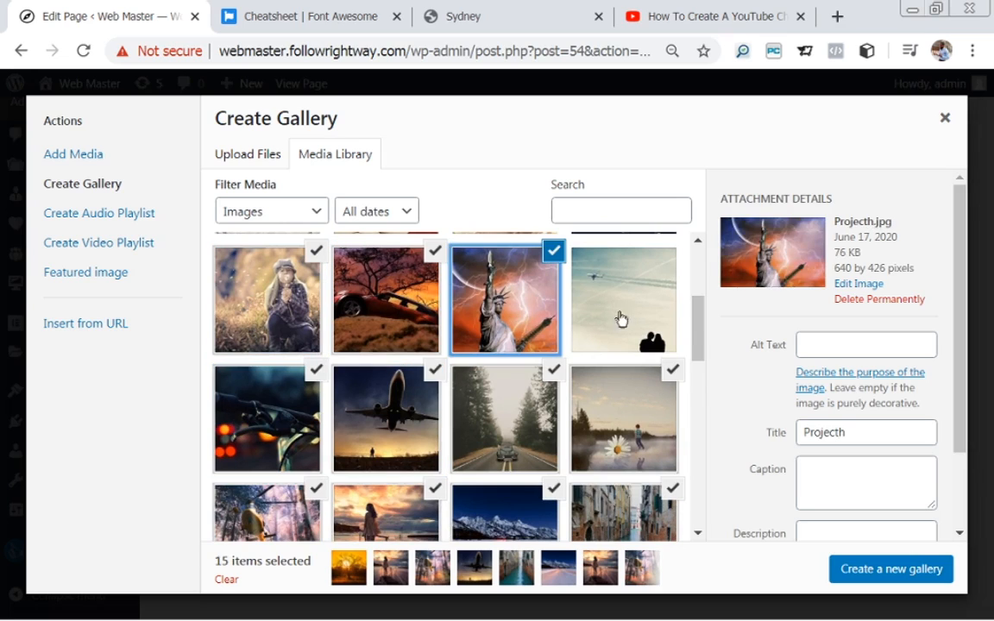
{"action": "left_click", "coordinate": [618, 311]}
{"action": "left_click_drag", "start_coordinate": [686, 336], "coordinate": [705, 395]}
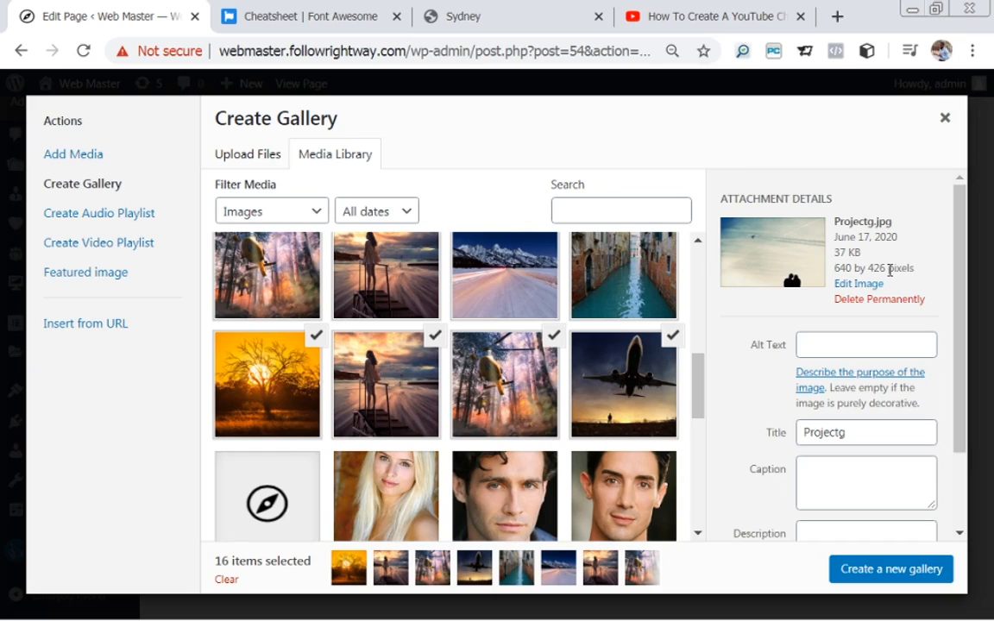
{"action": "left_click", "coordinate": [580, 257]}
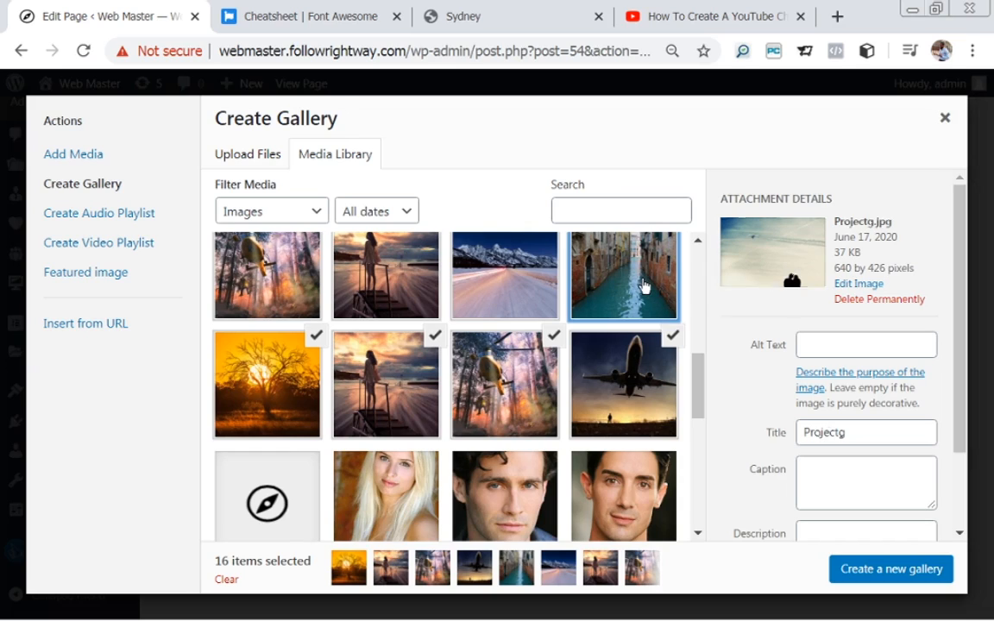
{"action": "scroll", "coordinate": [630, 336], "scroll_direction": "up", "scroll_amount": 1}
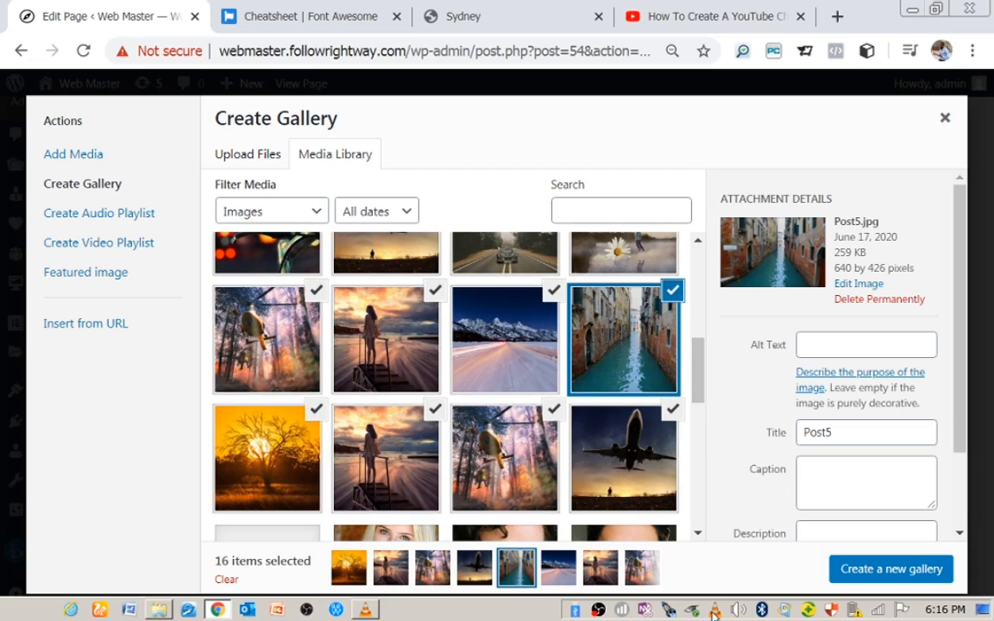
Create the gallery with Media File links, 4 columns and Medium size, and insert it.
{"action": "left_click", "coordinate": [884, 577]}
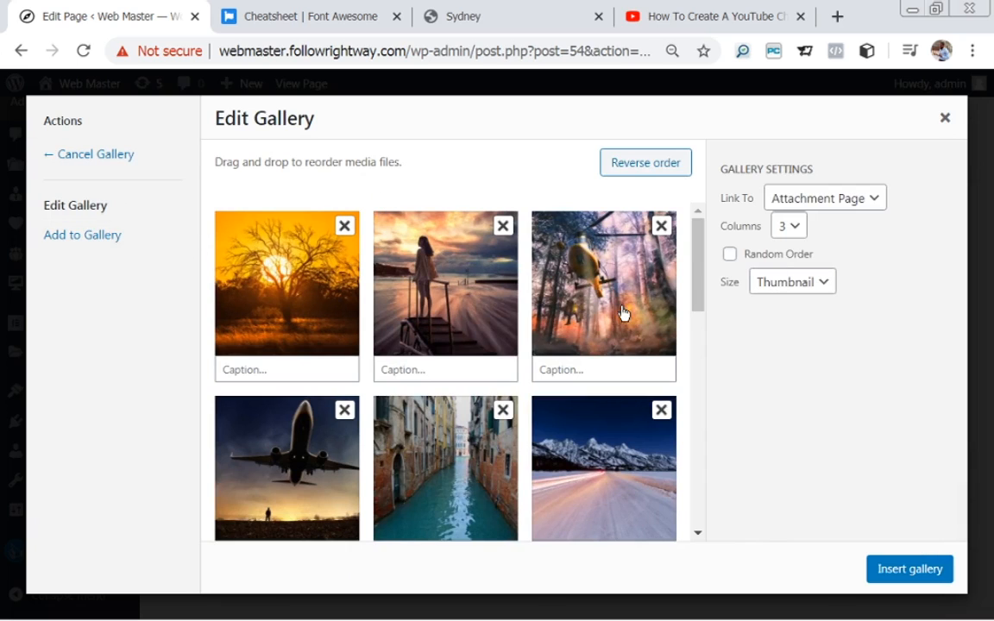
{"action": "mouse_move", "coordinate": [583, 285]}
{"action": "left_mouse_down"}
{"action": "mouse_move", "coordinate": [508, 490]}
{"action": "mouse_move", "coordinate": [408, 399]}
{"action": "mouse_move", "coordinate": [367, 291]}
{"action": "mouse_move", "coordinate": [578, 295]}
{"action": "left_mouse_up"}
{"action": "left_click", "coordinate": [818, 197]}
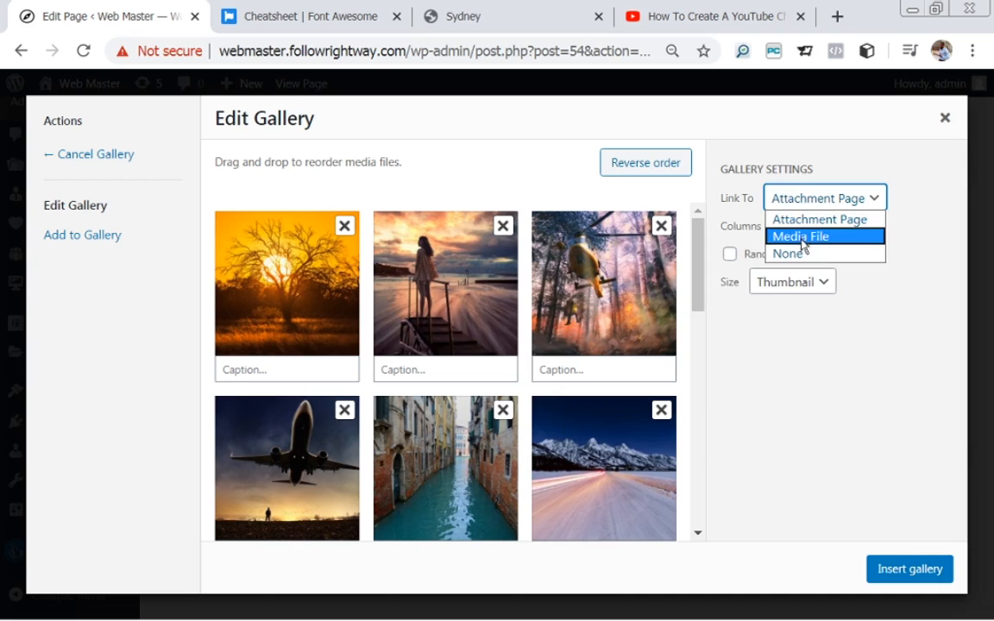
{"action": "left_click", "coordinate": [800, 237]}
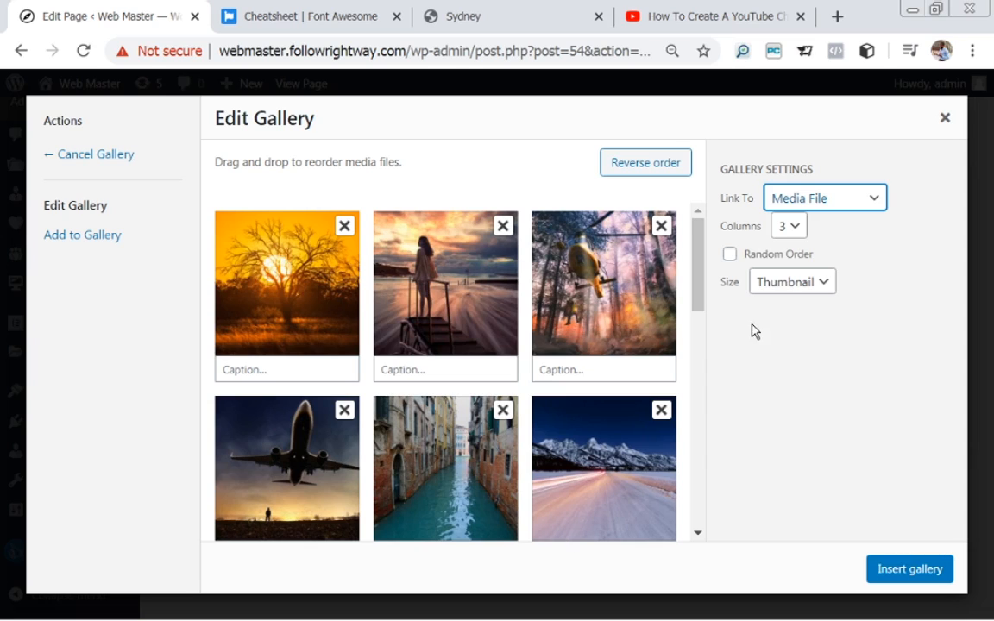
{"action": "left_click", "coordinate": [794, 228]}
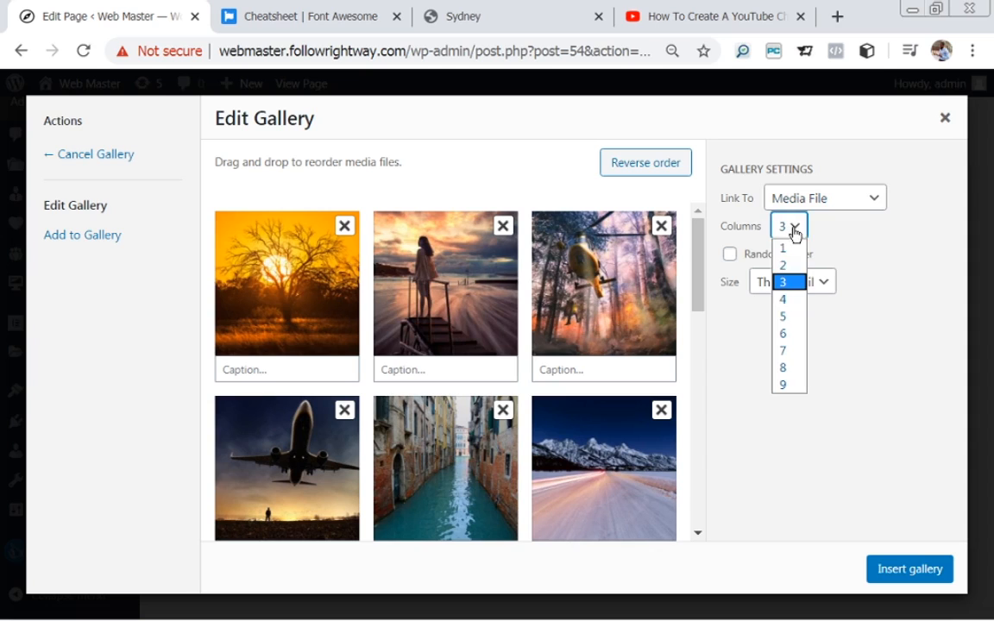
{"action": "left_click", "coordinate": [787, 300]}
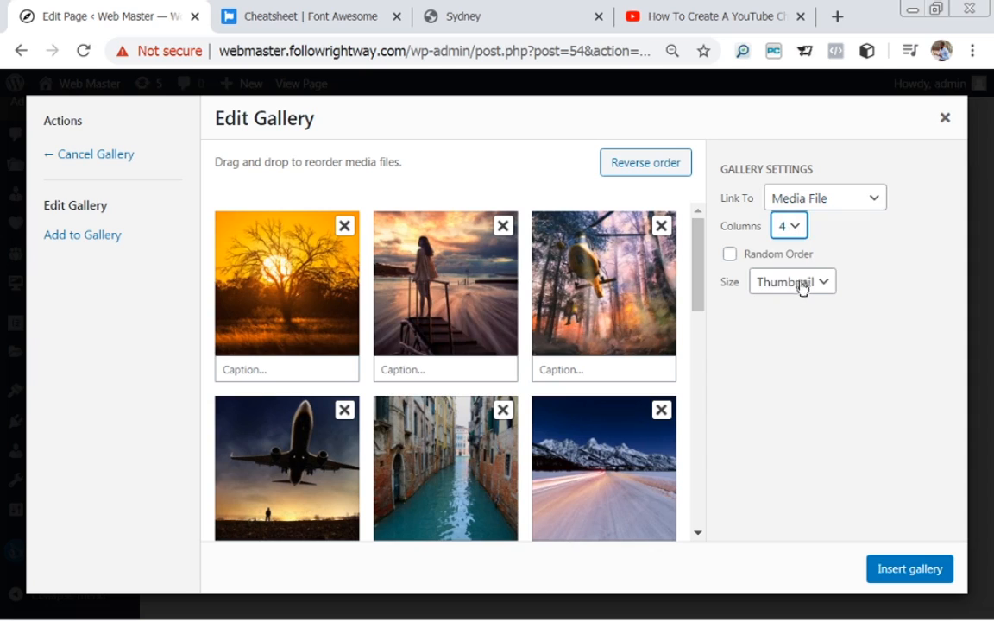
{"action": "left_click", "coordinate": [801, 285]}
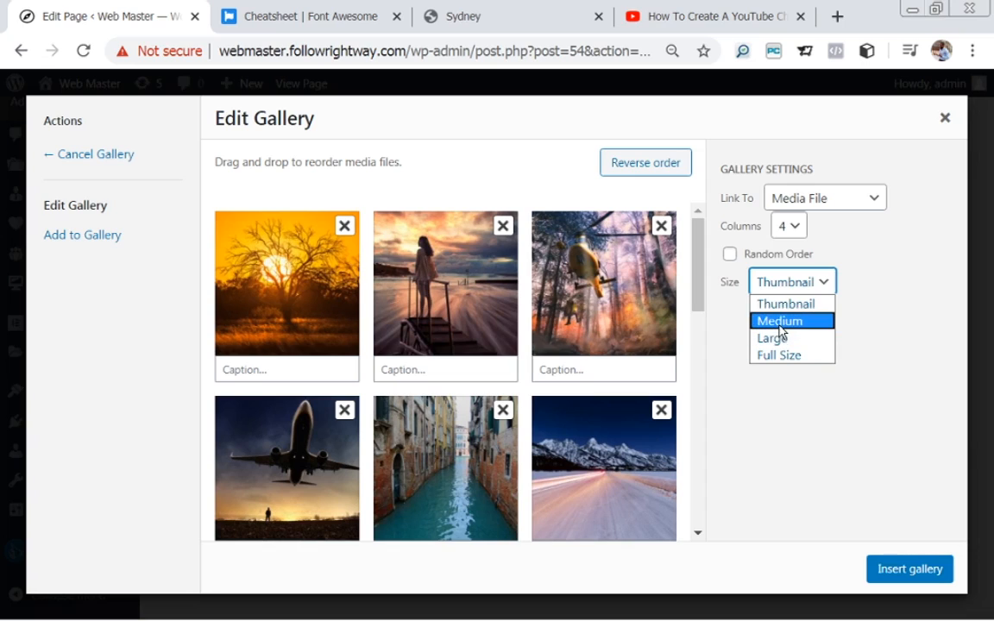
{"action": "left_click", "coordinate": [779, 323]}
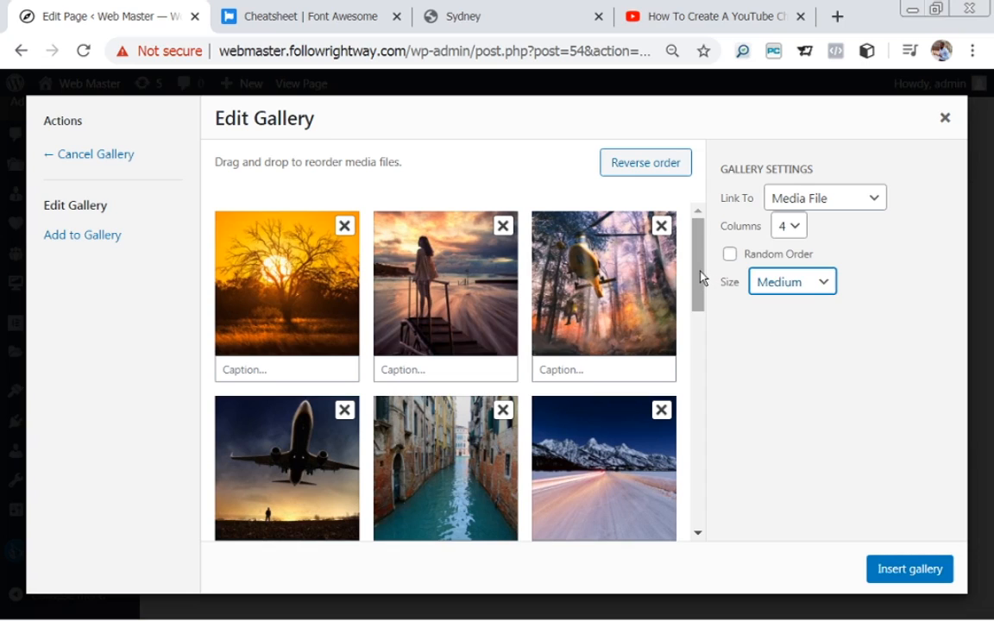
{"action": "left_click_drag", "start_coordinate": [701, 276], "coordinate": [731, 334]}
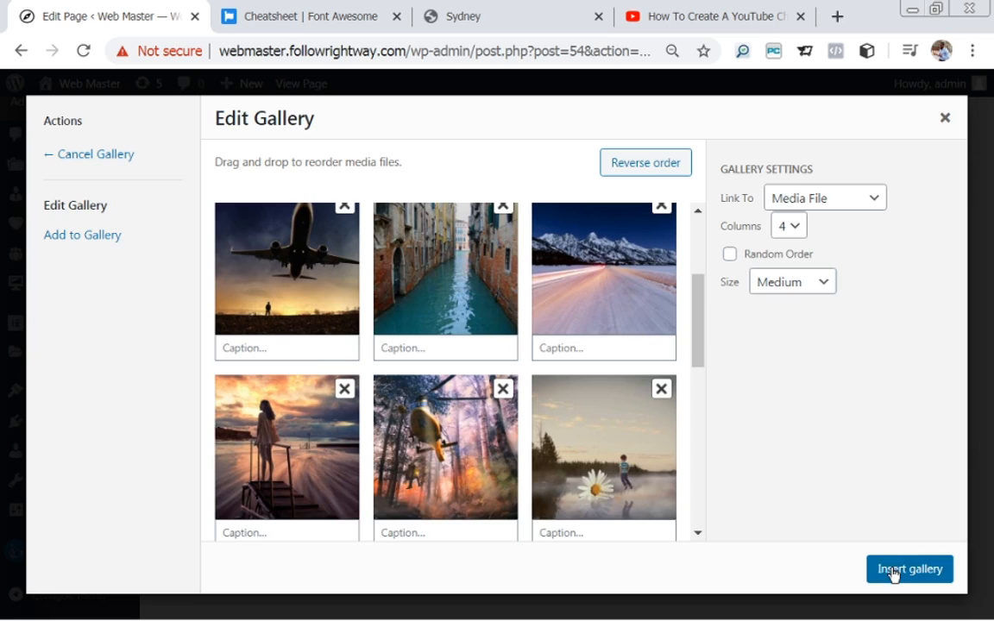
{"action": "left_click", "coordinate": [894, 575]}
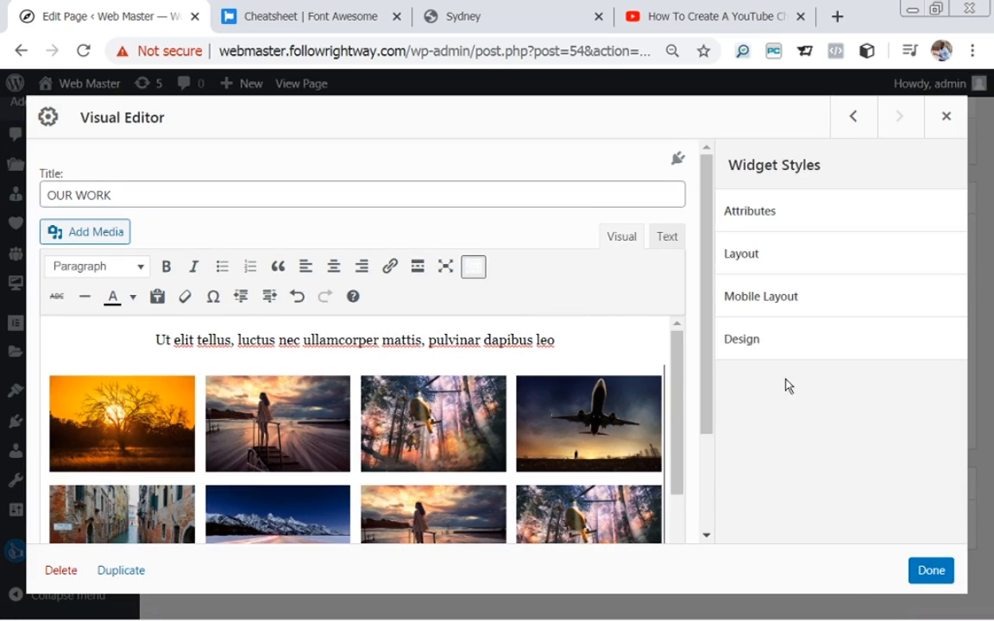
Check the inserted gallery in the OUR WORK editor, then close the widget with Done.
{"action": "left_click_drag", "start_coordinate": [706, 349], "coordinate": [723, 466]}
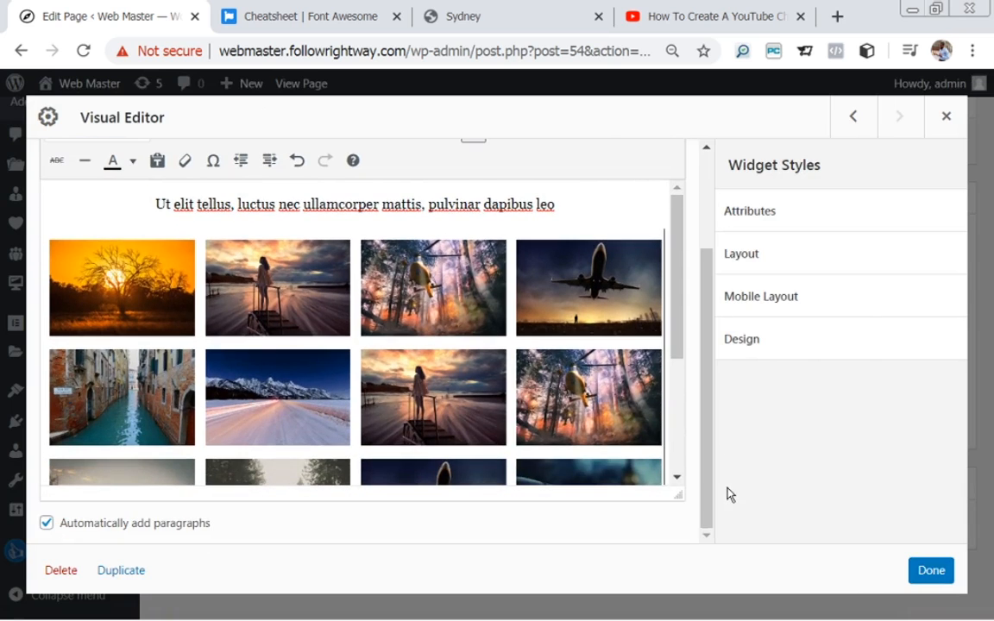
{"action": "left_click_drag", "start_coordinate": [694, 405], "coordinate": [676, 274]}
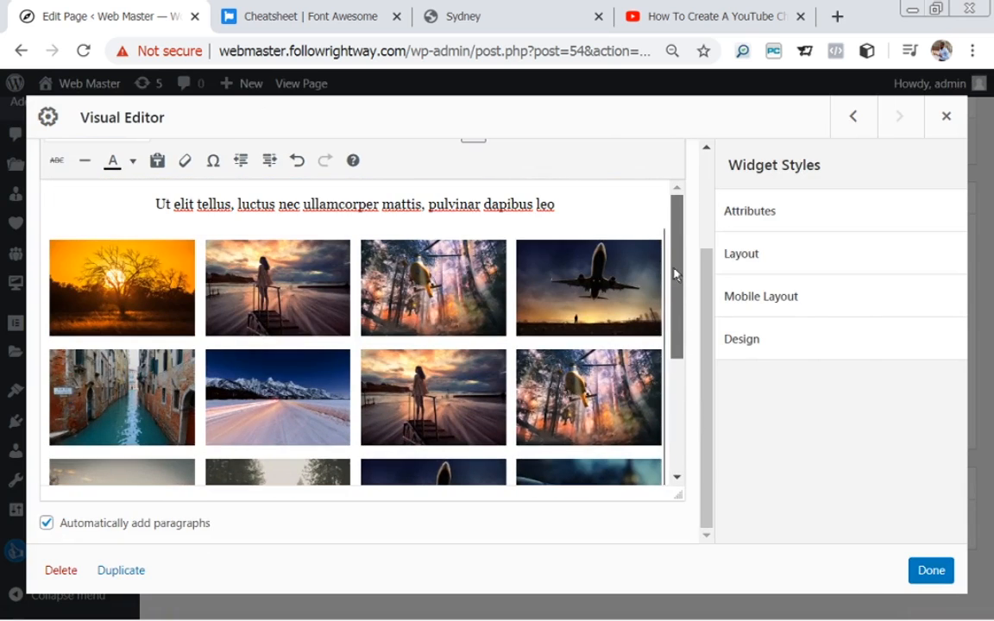
{"action": "left_click", "coordinate": [159, 276]}
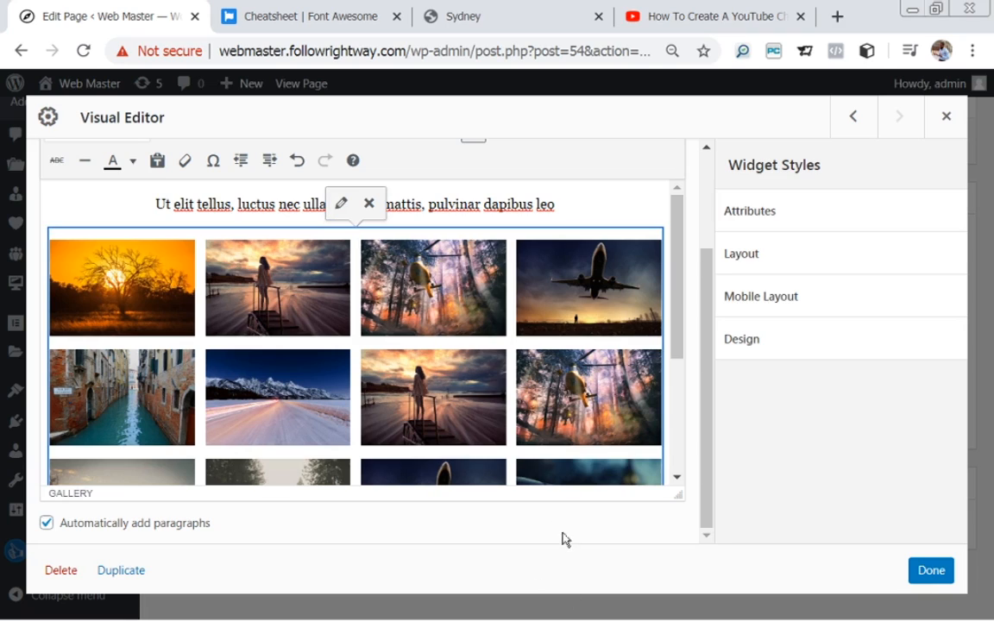
{"action": "left_click", "coordinate": [930, 572]}
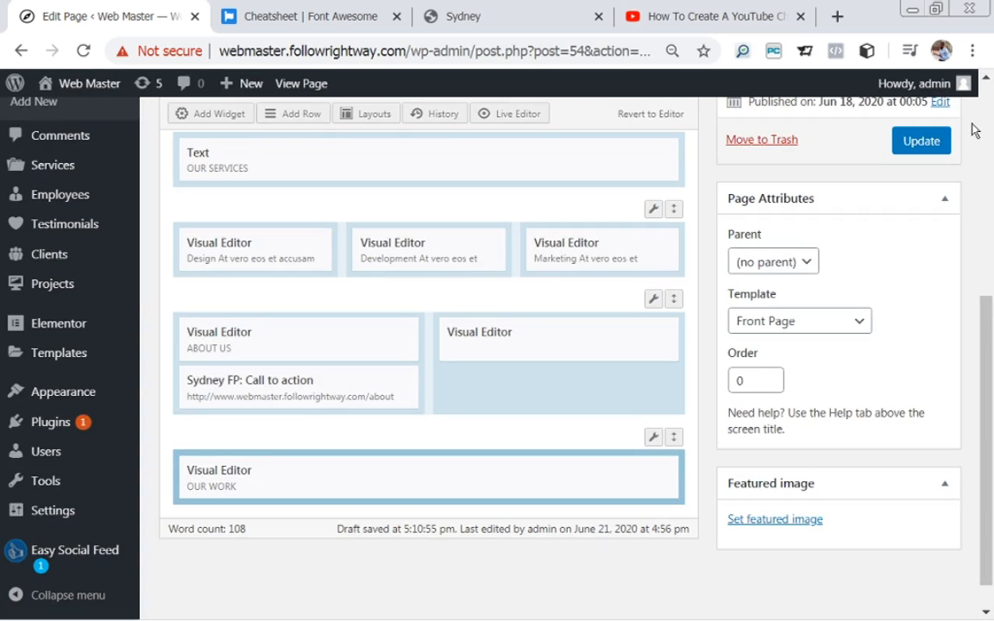
Update the homepage and view the live OUR WORK section's four-column photo grid.
{"action": "left_click", "coordinate": [921, 143]}
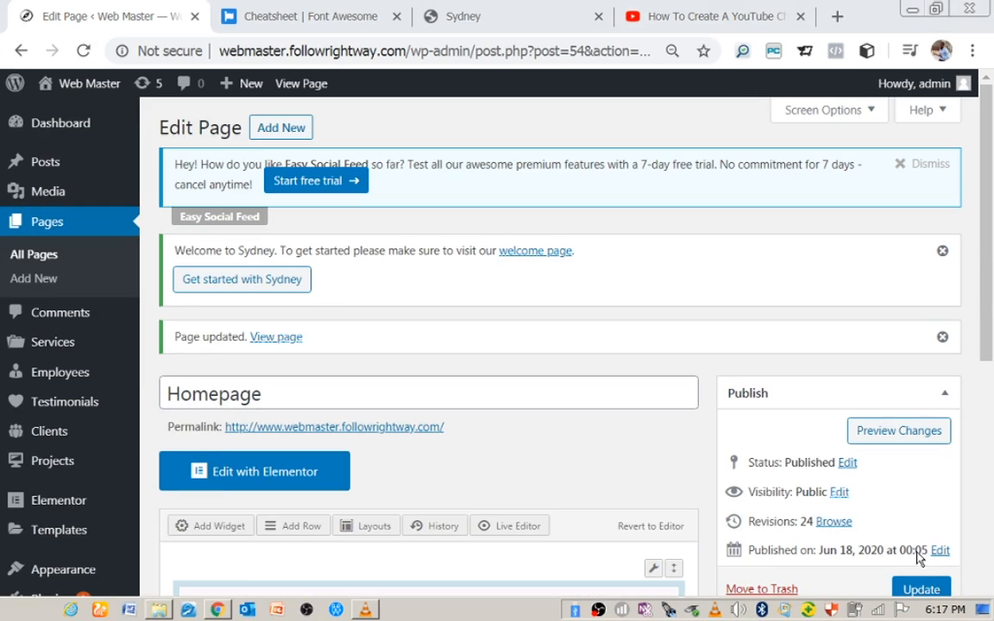
{"action": "left_click", "coordinate": [274, 342]}
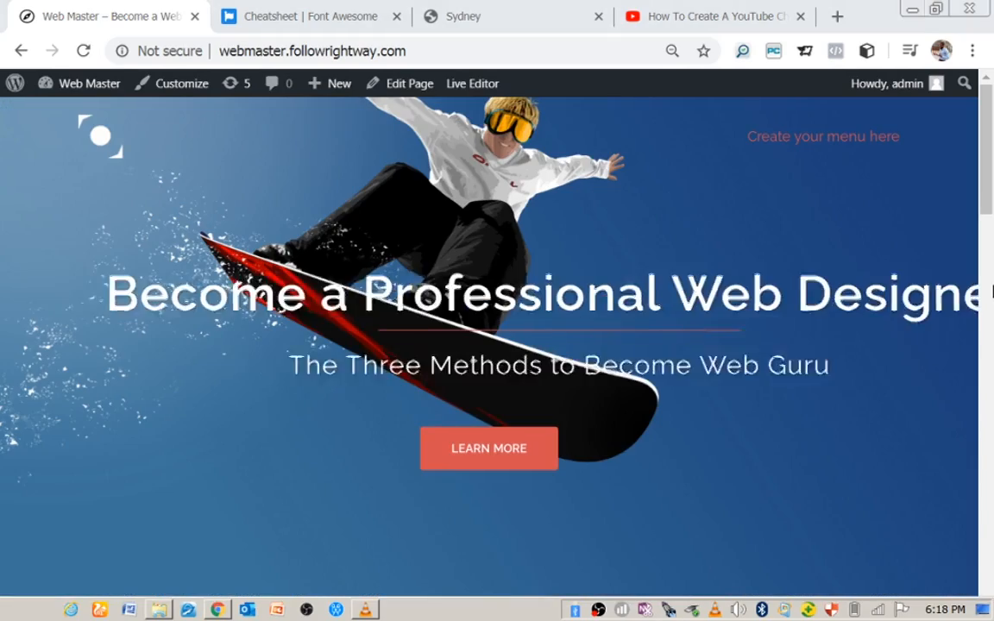
{"action": "left_click_drag", "start_coordinate": [987, 212], "coordinate": [991, 494]}
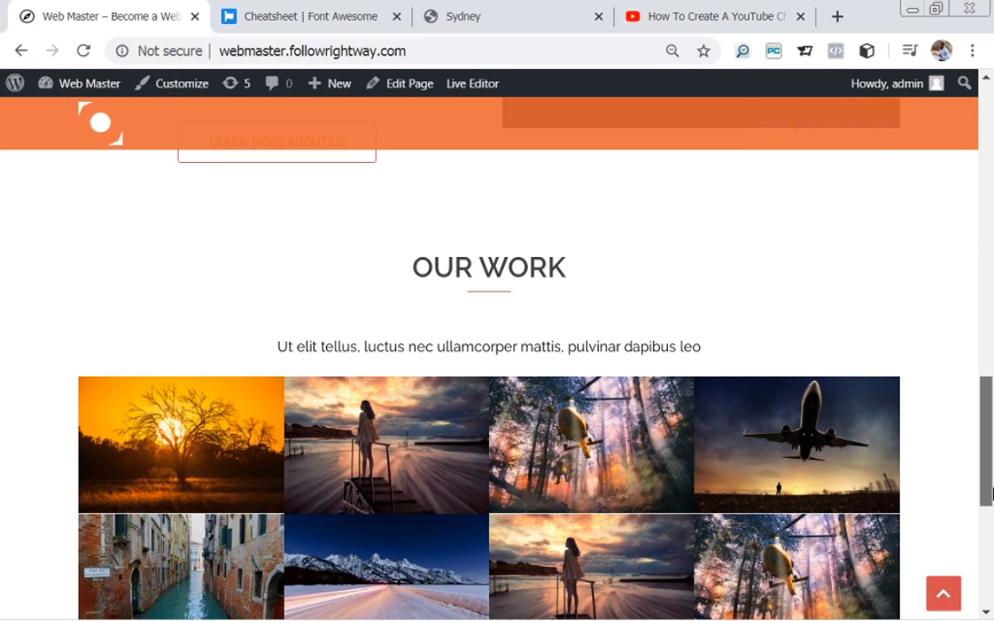
{"action": "left_click_drag", "start_coordinate": [991, 494], "coordinate": [970, 510]}
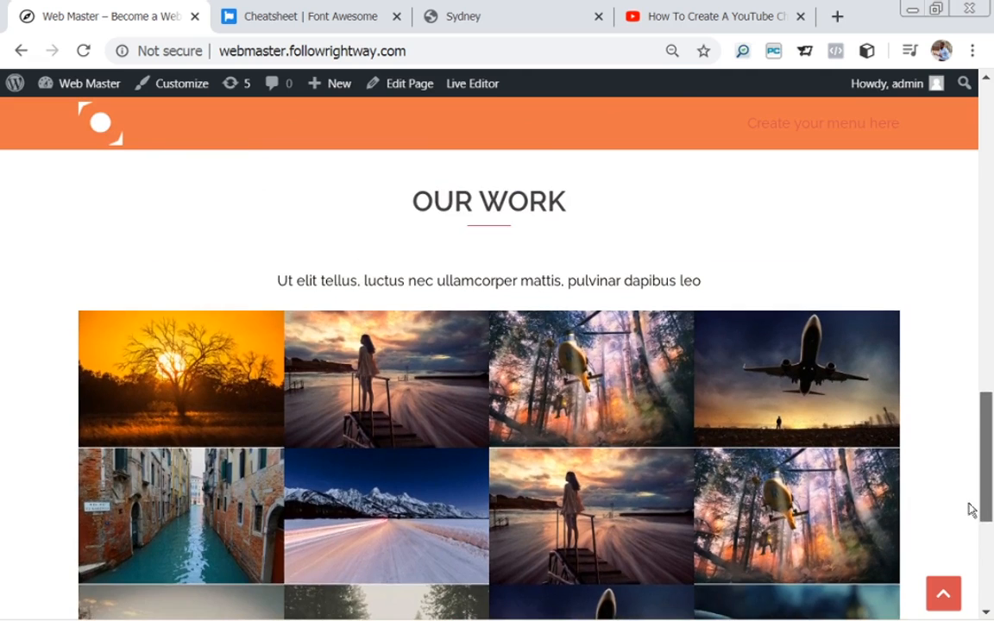
{"action": "left_click", "coordinate": [437, 388]}
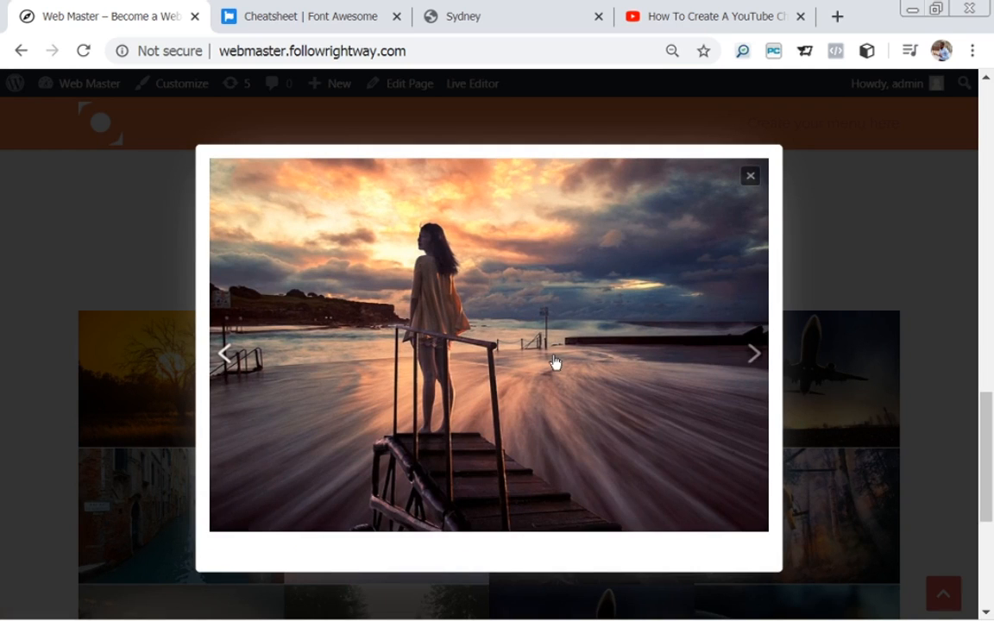
{"action": "left_click", "coordinate": [755, 356]}
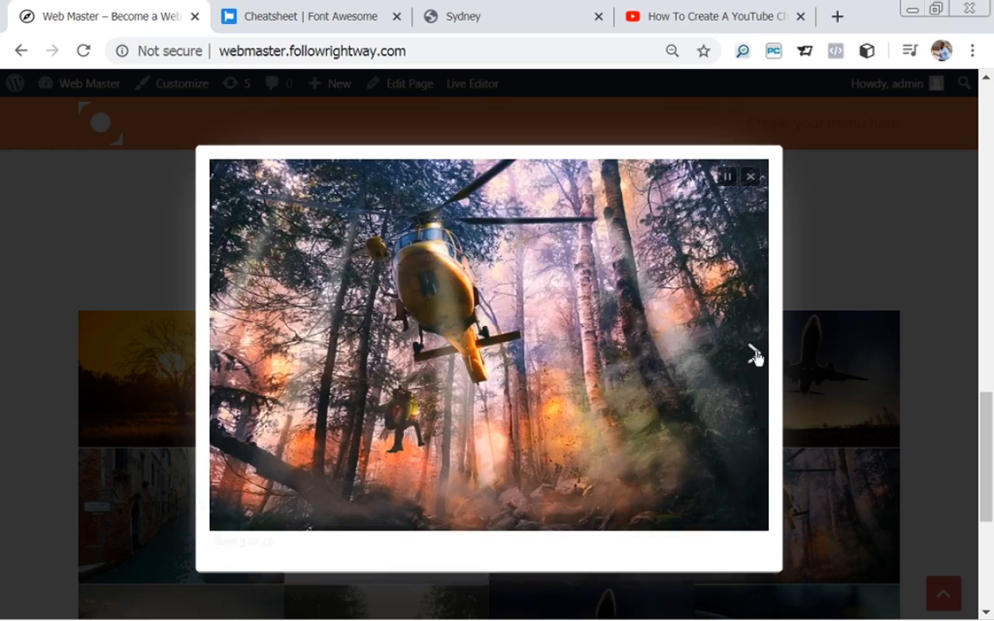
{"action": "left_click", "coordinate": [757, 358]}
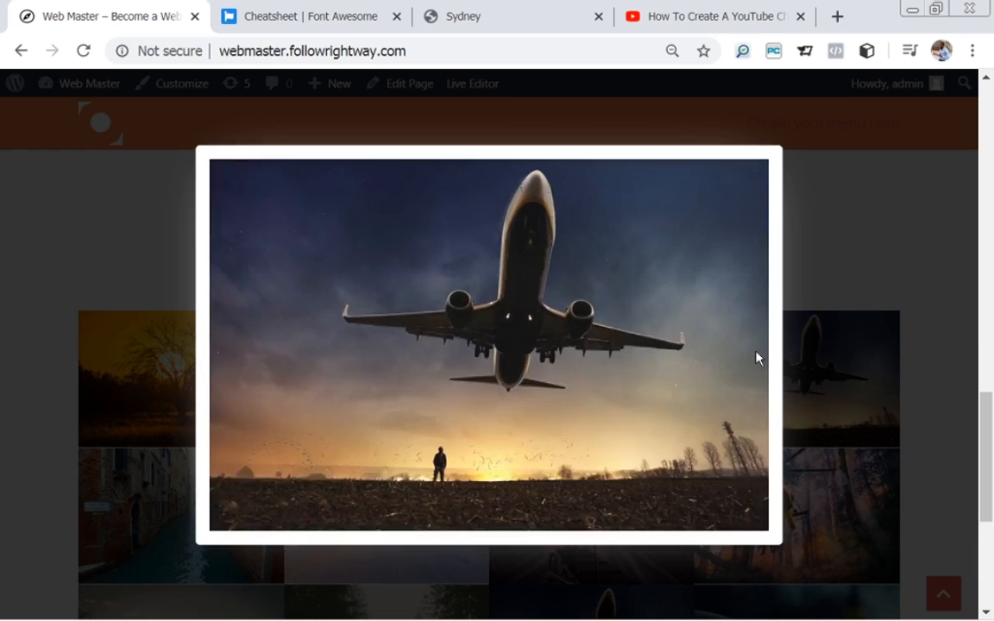
{"action": "left_click", "coordinate": [756, 357]}
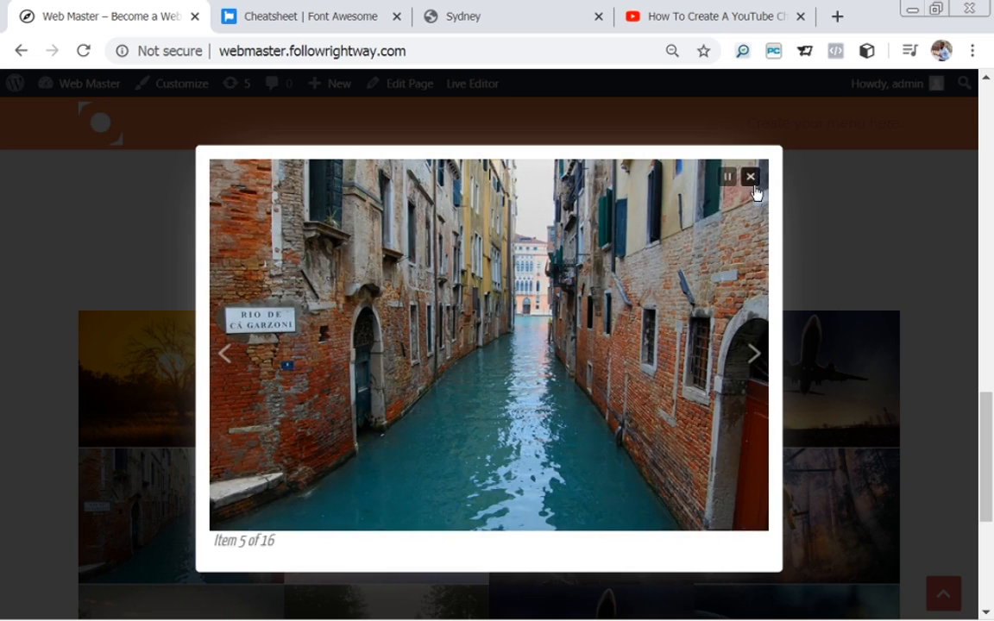
{"action": "left_click", "coordinate": [753, 183]}
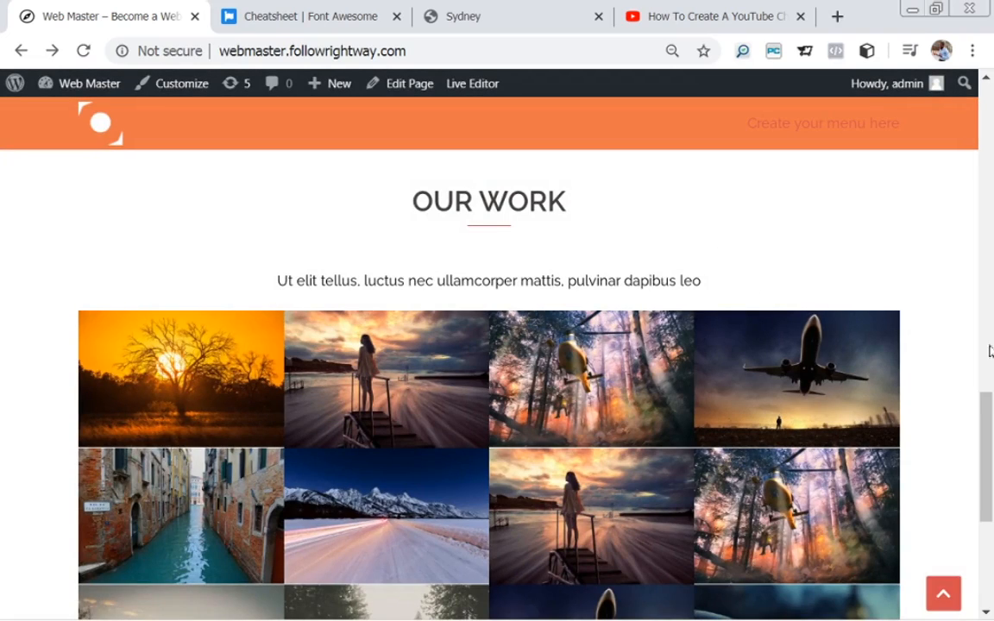
Return to the page editor and open the OUR WORK widget's Edit Gallery window.
{"action": "left_click_drag", "start_coordinate": [989, 414], "coordinate": [988, 442]}
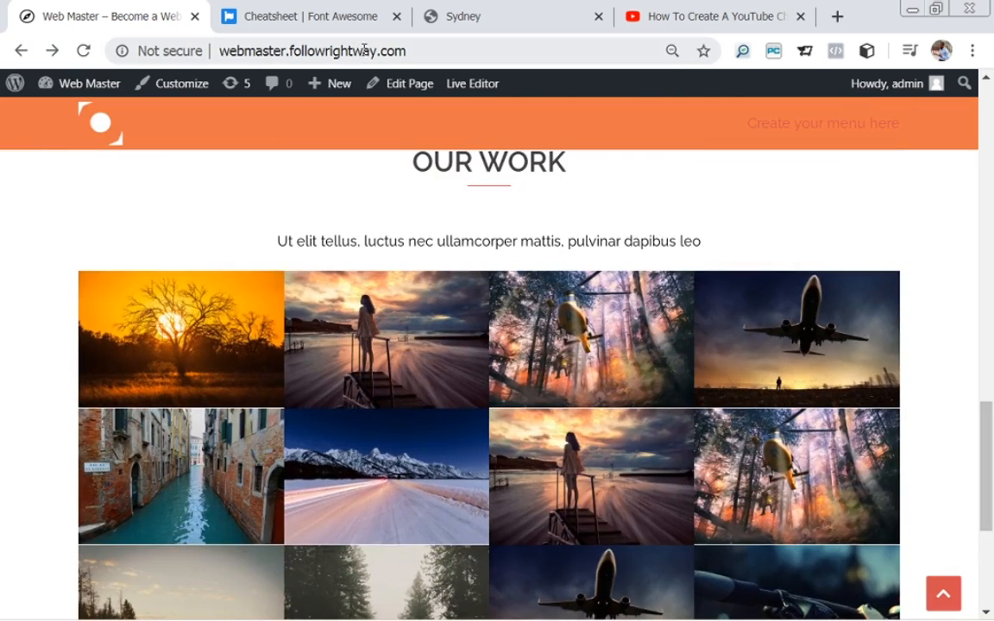
{"action": "left_click", "coordinate": [410, 87]}
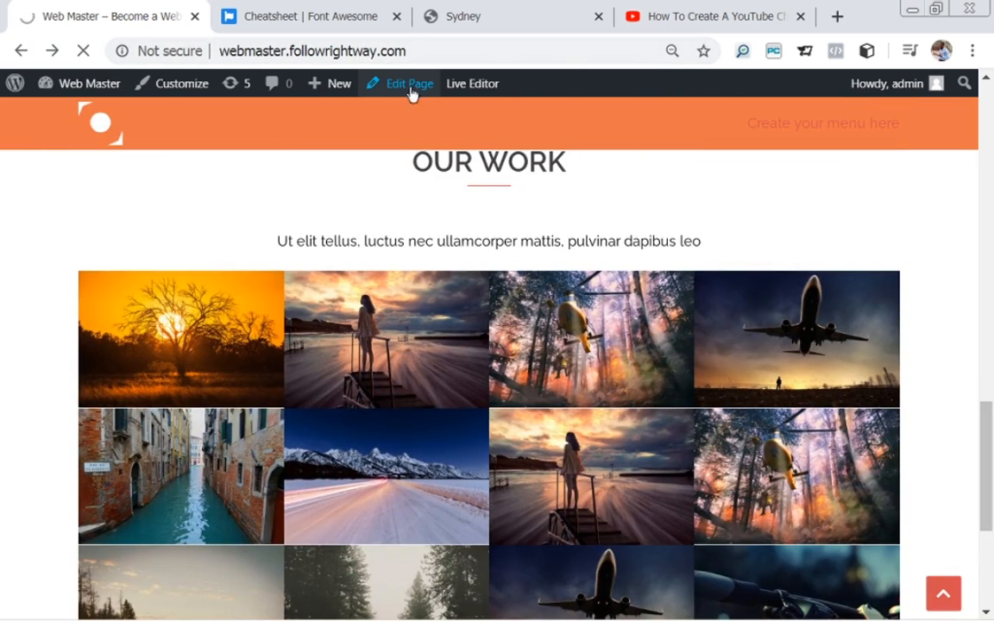
{"action": "left_click_drag", "start_coordinate": [990, 209], "coordinate": [991, 403]}
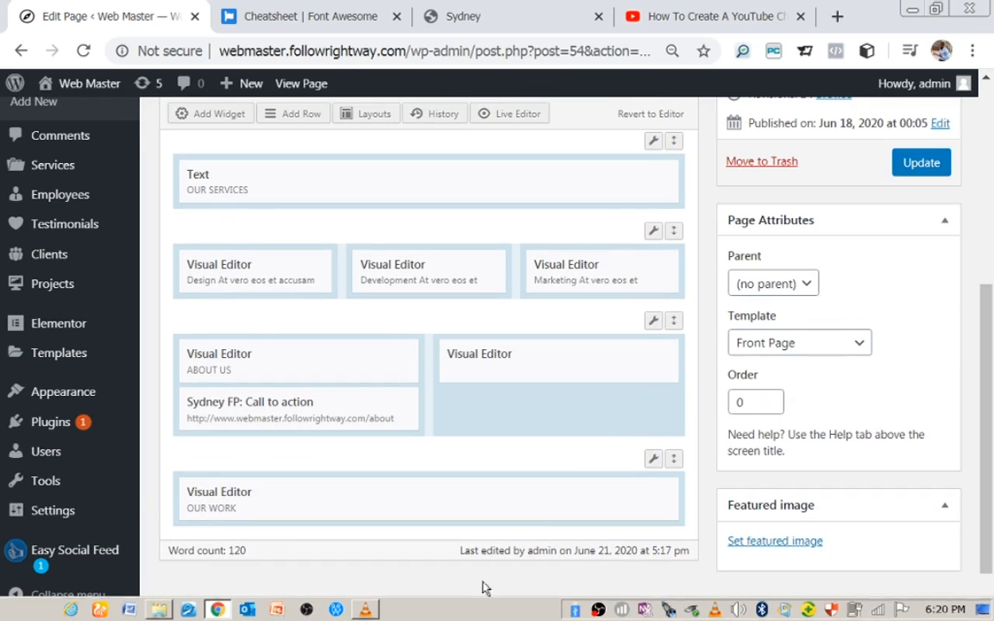
{"action": "left_click_drag", "start_coordinate": [992, 335], "coordinate": [992, 365]}
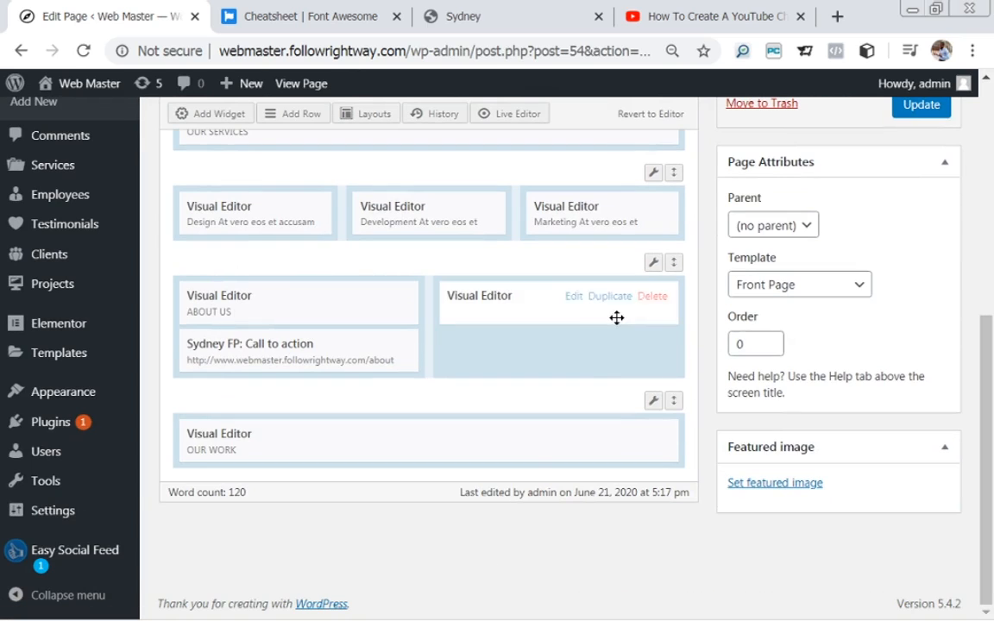
{"action": "mouse_move", "coordinate": [627, 438]}
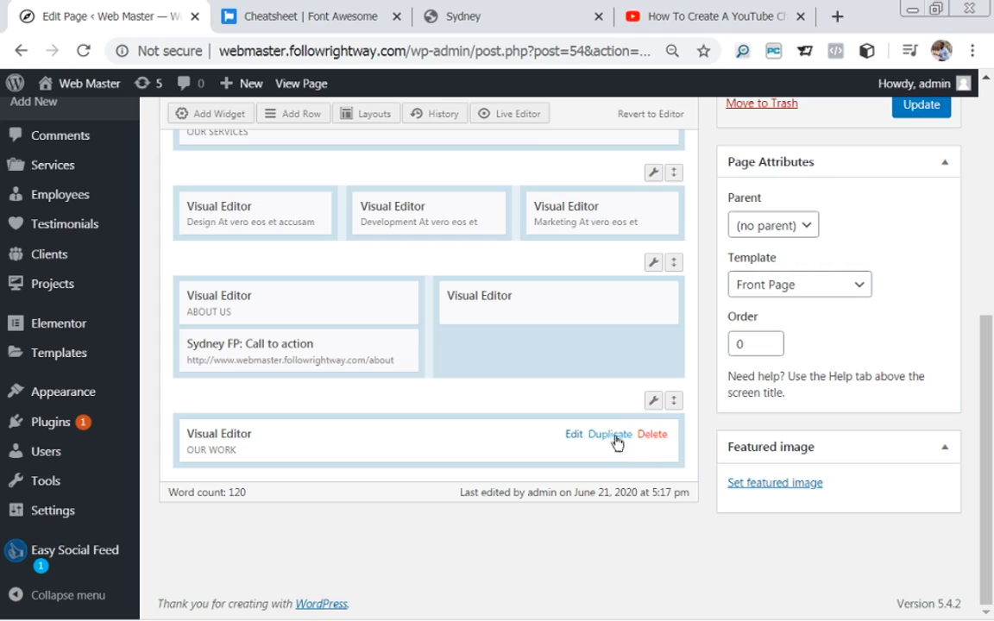
{"action": "left_click", "coordinate": [573, 435]}
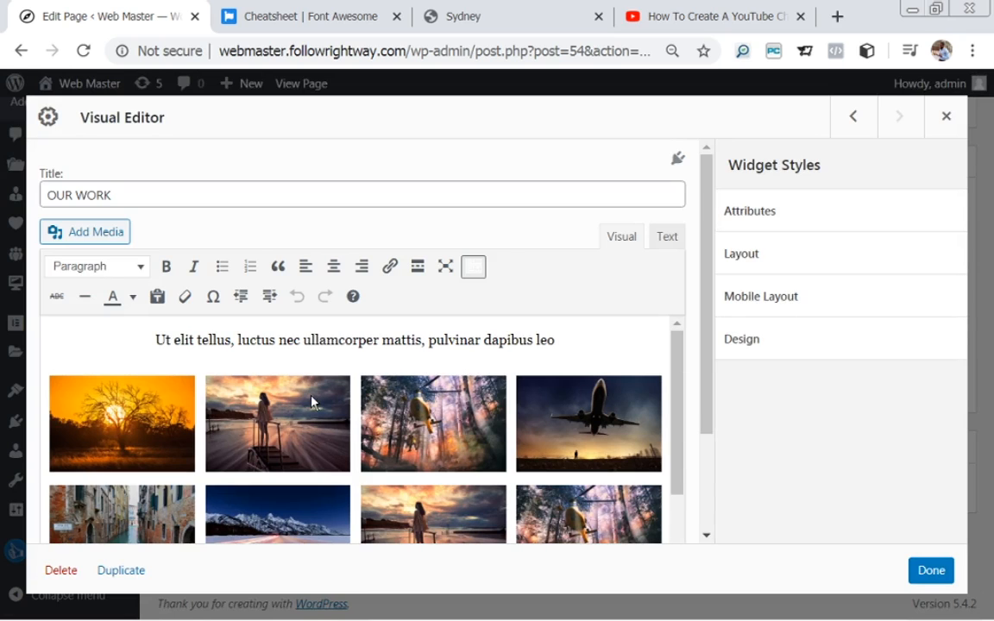
{"action": "left_click", "coordinate": [265, 441]}
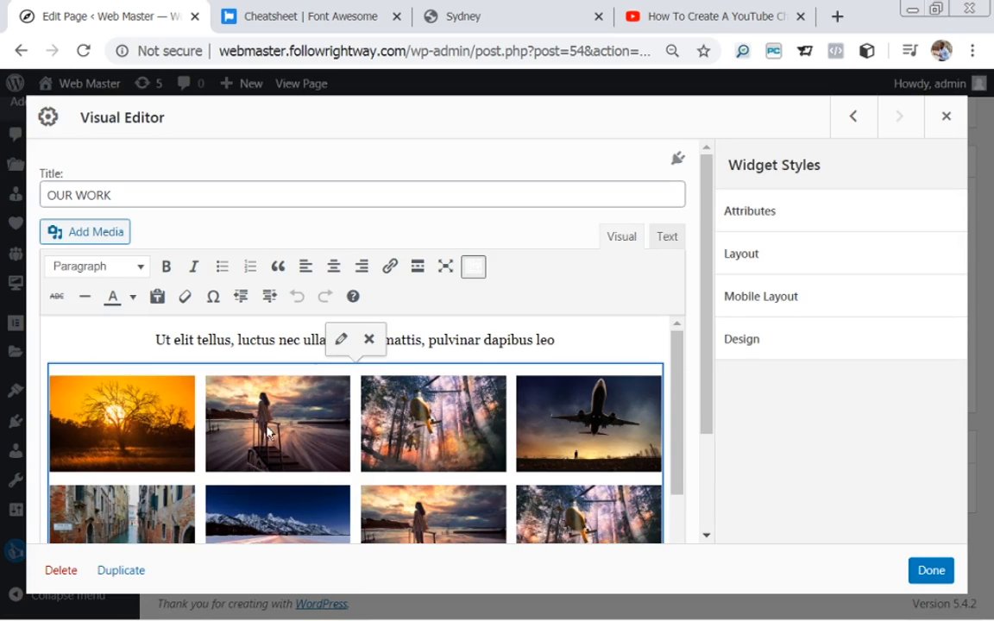
{"action": "left_click", "coordinate": [341, 343]}
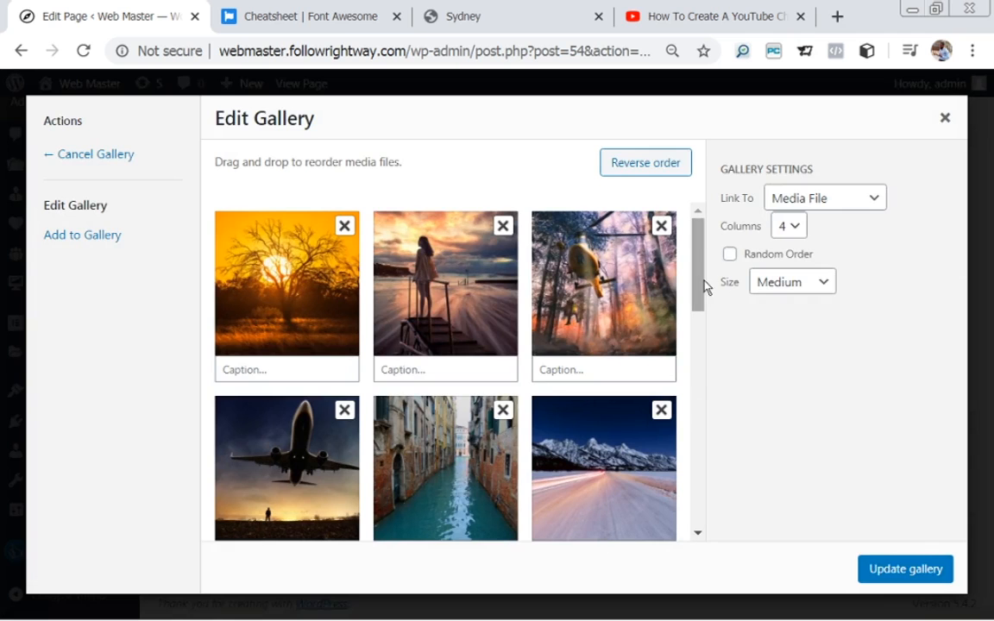
Remove the airplane-couple, Statue of Liberty, red car, bubble girl, bike, extra airplane and foggy road photos.
{"action": "left_click_drag", "start_coordinate": [701, 286], "coordinate": [748, 522]}
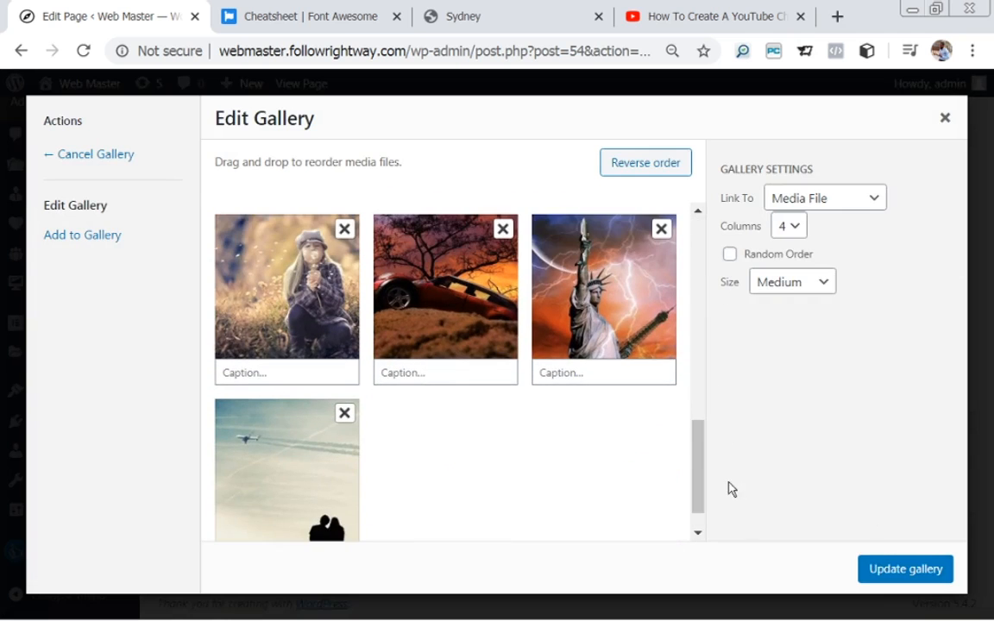
{"action": "left_click", "coordinate": [346, 416]}
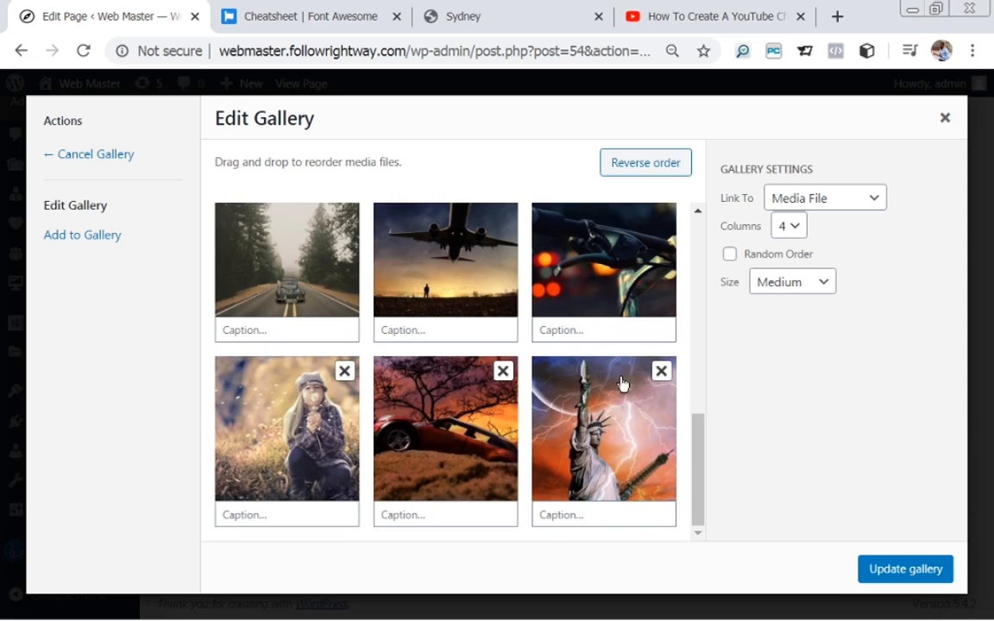
{"action": "left_click", "coordinate": [662, 371]}
{"action": "left_click", "coordinate": [508, 371]}
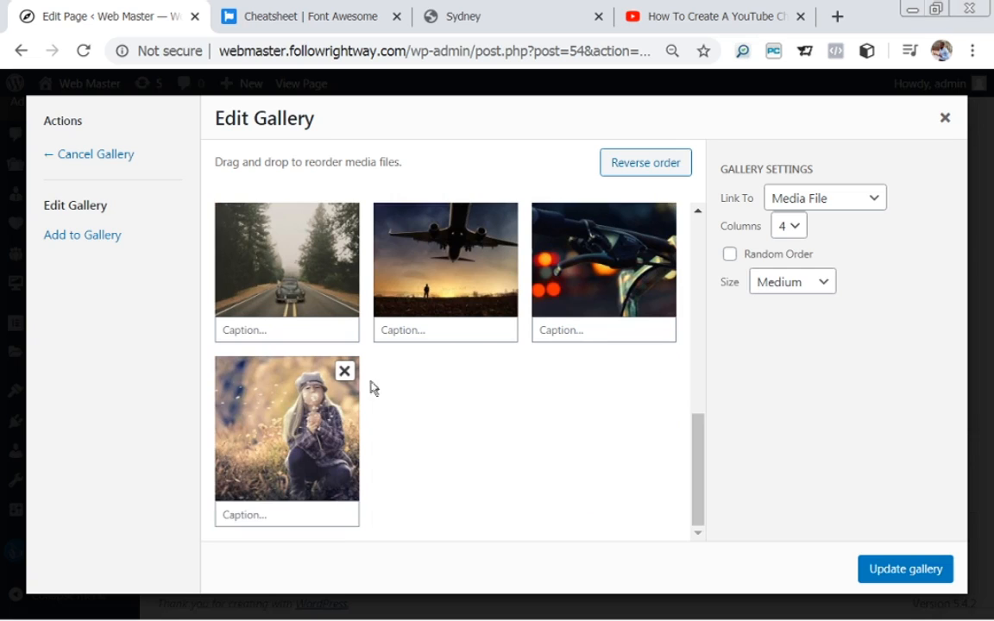
{"action": "left_click", "coordinate": [345, 372]}
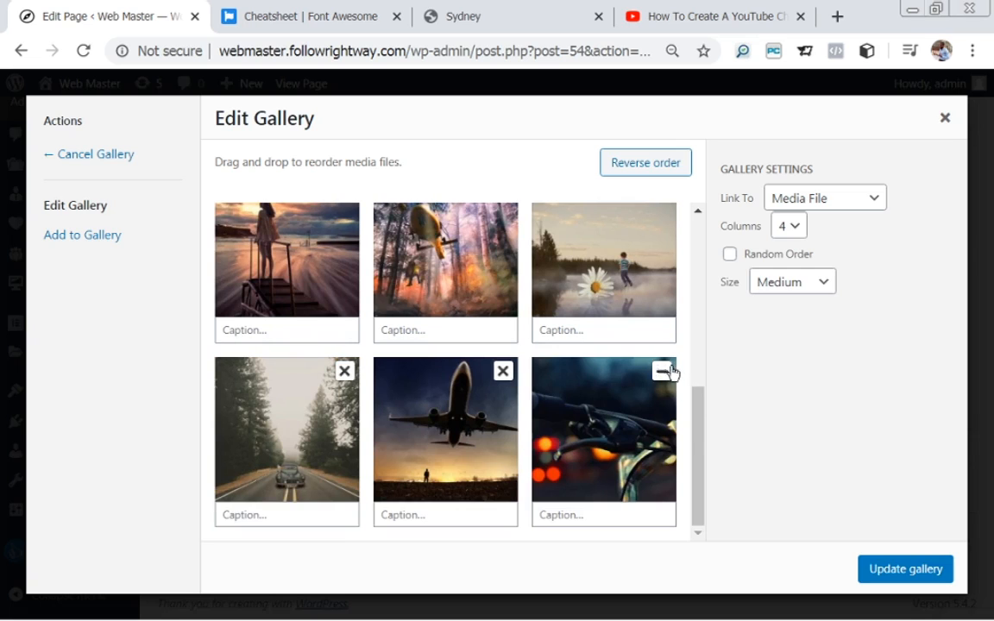
{"action": "left_click", "coordinate": [662, 372]}
{"action": "left_click", "coordinate": [503, 371]}
{"action": "left_click", "coordinate": [341, 373]}
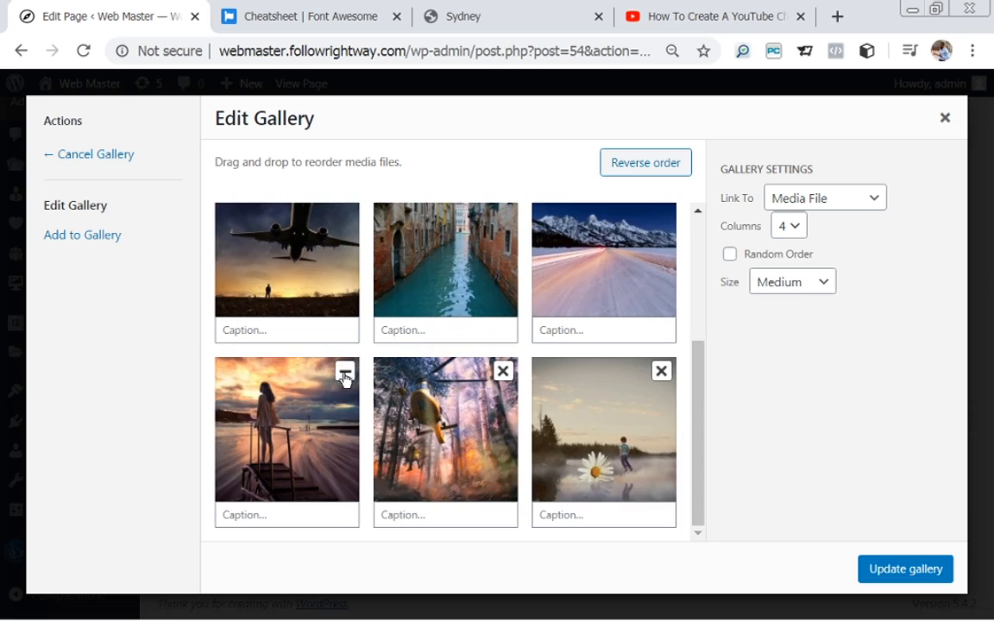
{"action": "left_click_drag", "start_coordinate": [698, 485], "coordinate": [721, 549]}
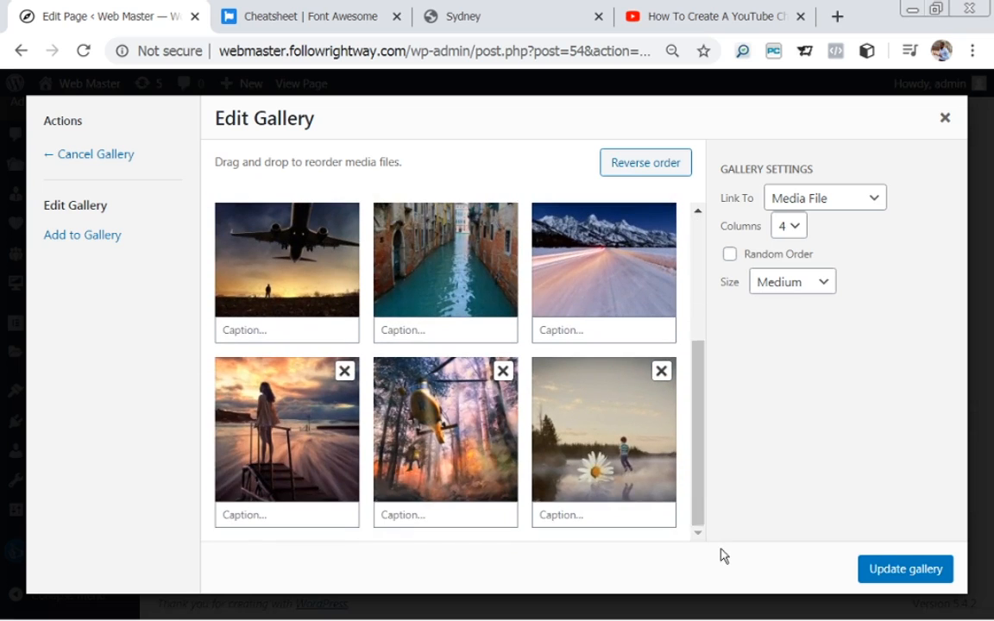
Remove the daisy, duplicate helicopter, duplicate pier, snowy road and Venice canal images, then update the gallery.
{"action": "left_click", "coordinate": [662, 371]}
{"action": "left_click", "coordinate": [502, 376]}
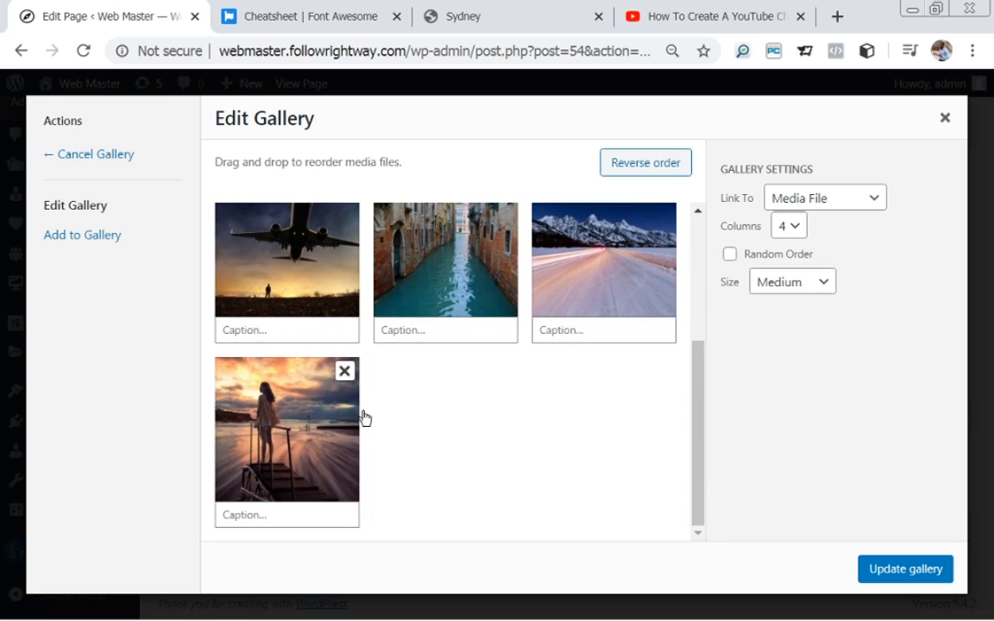
{"action": "left_click", "coordinate": [347, 376]}
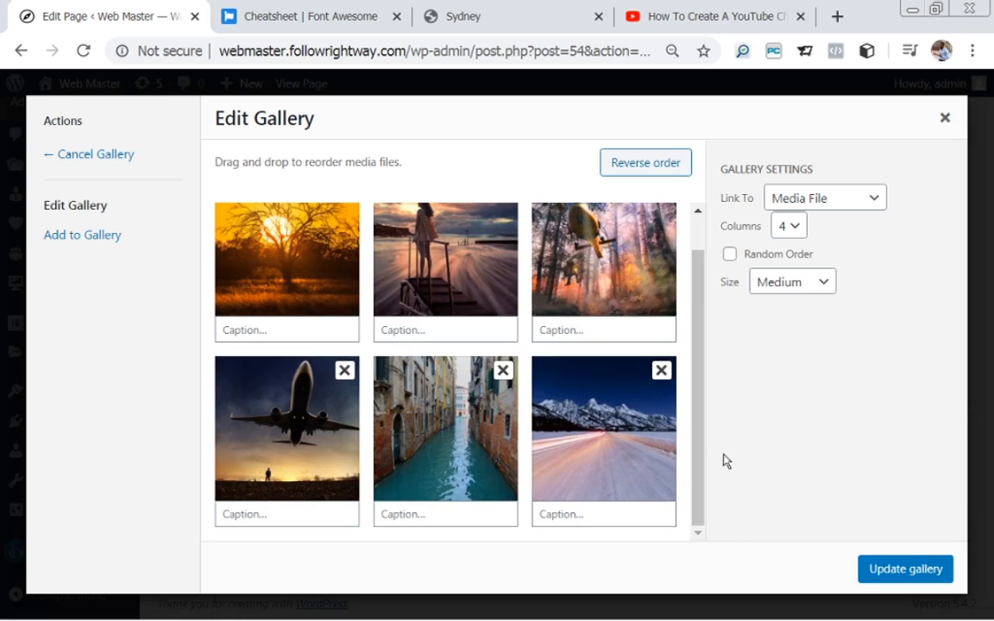
{"action": "left_click_drag", "start_coordinate": [699, 450], "coordinate": [679, 377]}
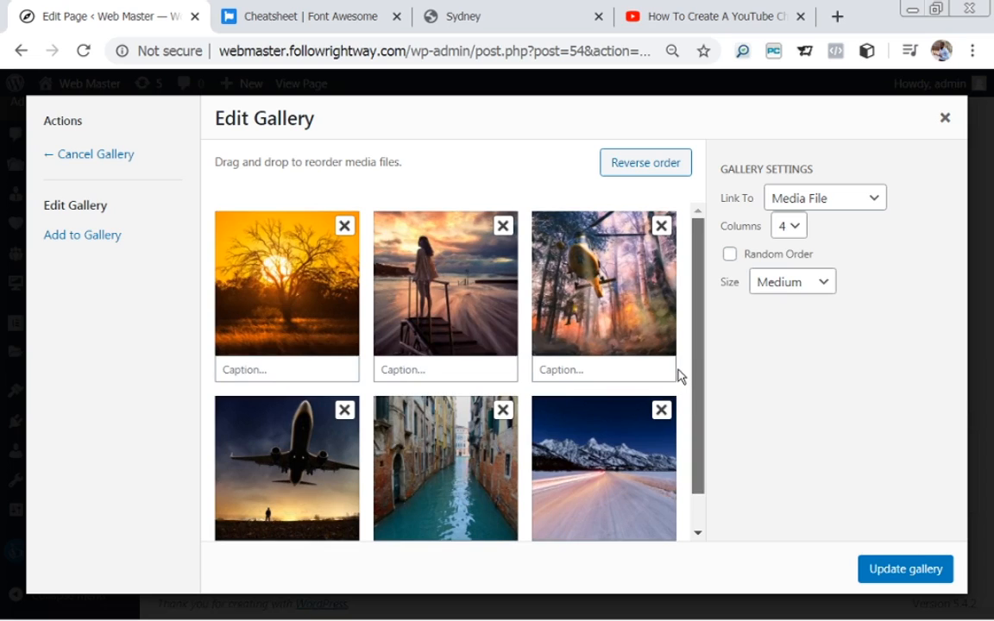
{"action": "mouse_move", "coordinate": [694, 418]}
{"action": "left_mouse_down"}
{"action": "mouse_move", "coordinate": [699, 451]}
{"action": "mouse_move", "coordinate": [697, 435]}
{"action": "left_mouse_up"}
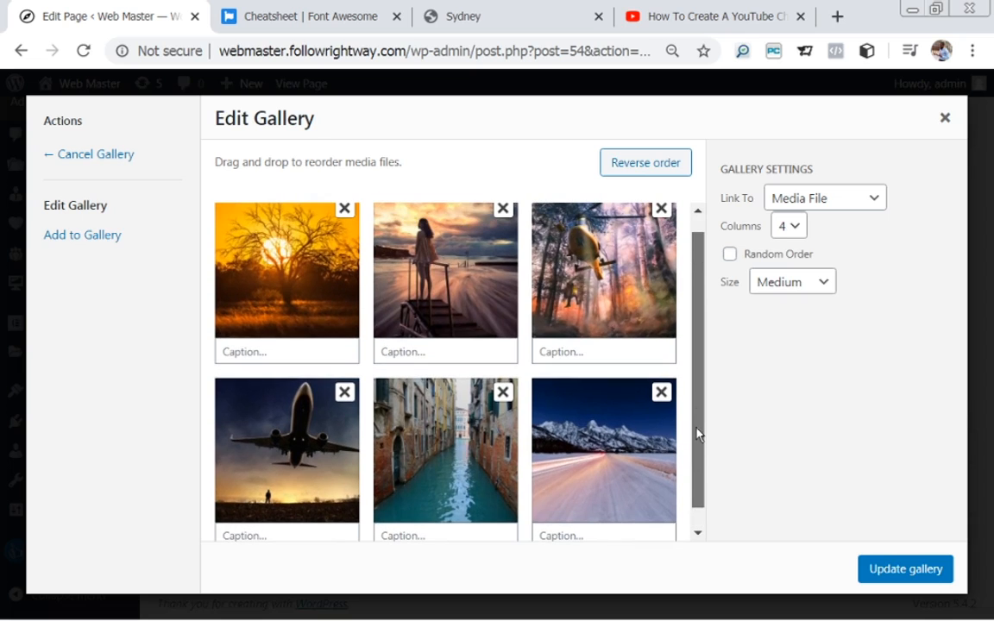
{"action": "left_click", "coordinate": [661, 392]}
{"action": "scroll", "coordinate": [678, 322], "scroll_direction": "up", "scroll_amount": 1}
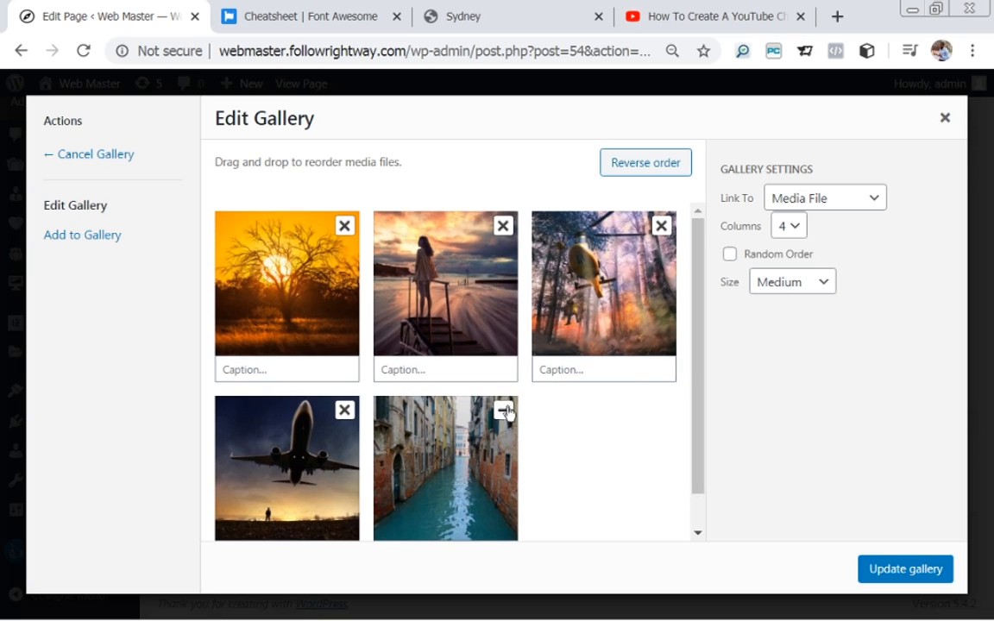
{"action": "left_click", "coordinate": [503, 411]}
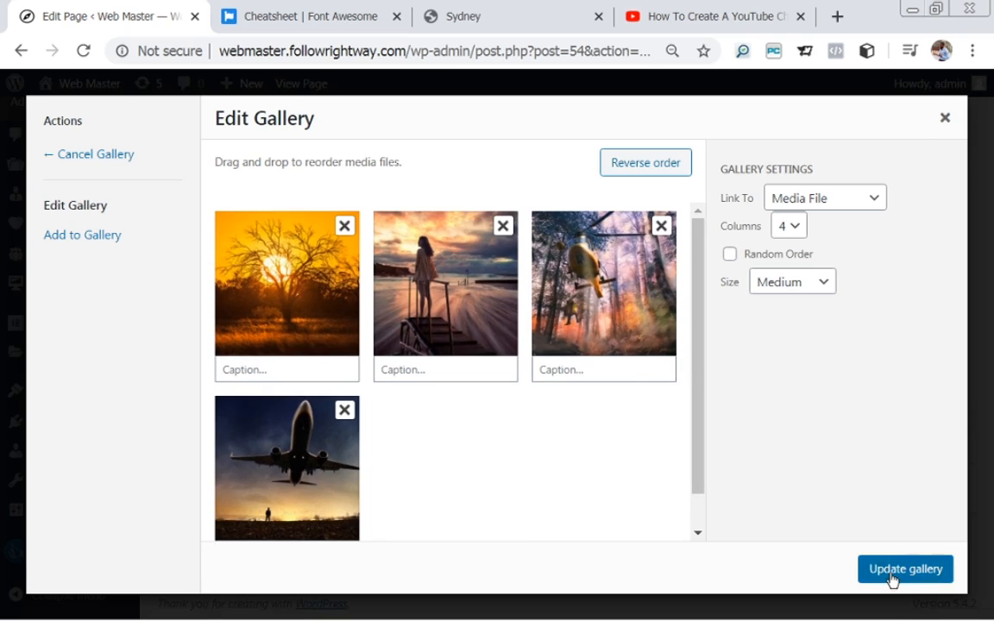
{"action": "left_click", "coordinate": [890, 571]}
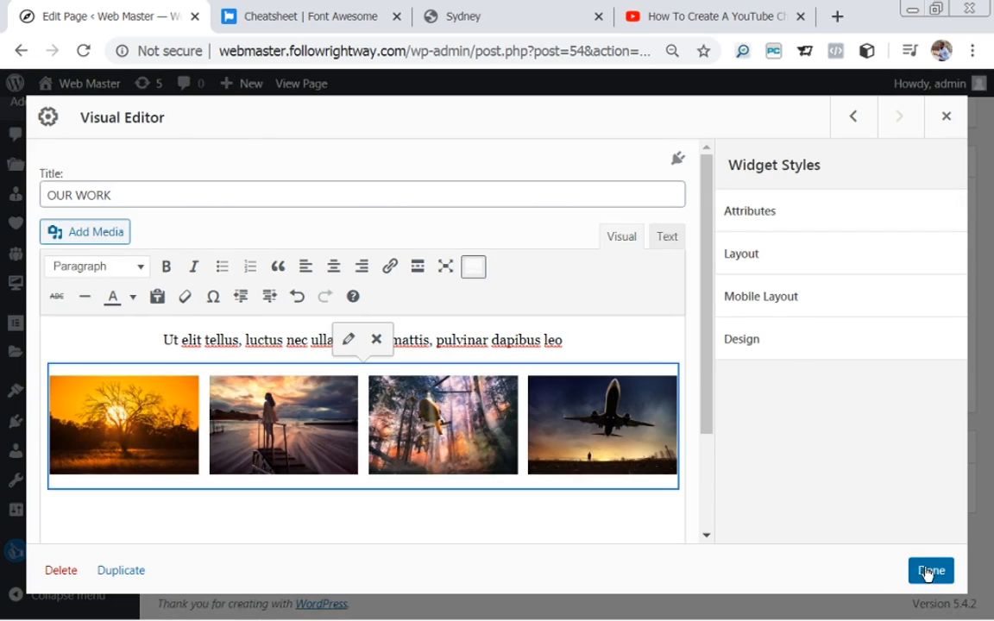
Finish the OUR WORK widget, update the homepage, and open the live page.
{"action": "left_click", "coordinate": [928, 571]}
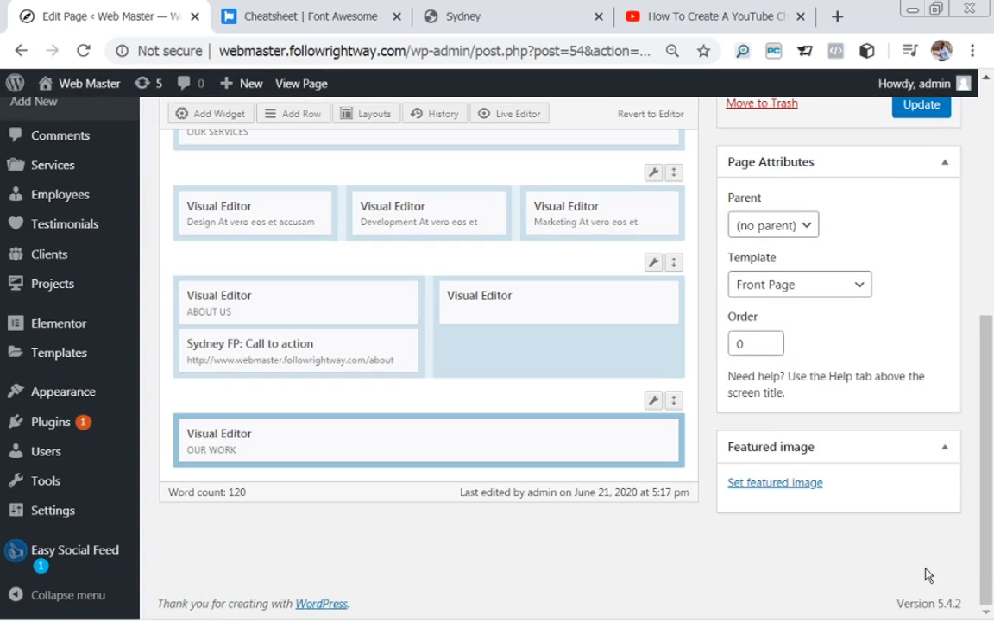
{"action": "left_click", "coordinate": [928, 111]}
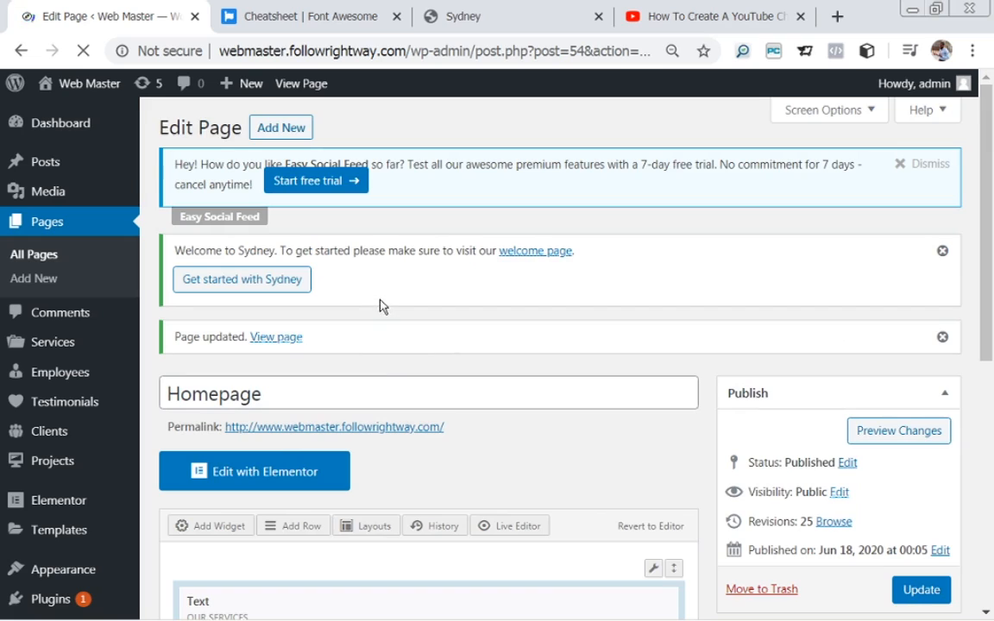
{"action": "left_click", "coordinate": [267, 338]}
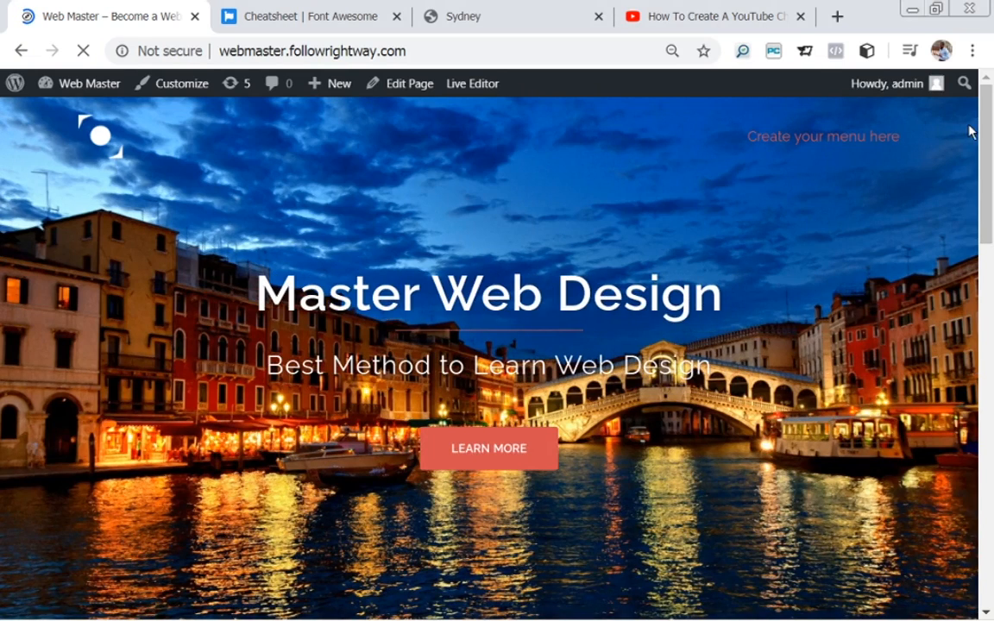
Check that the live OUR WORK section shows four photos in a single row.
{"action": "left_click_drag", "start_coordinate": [984, 156], "coordinate": [993, 533]}
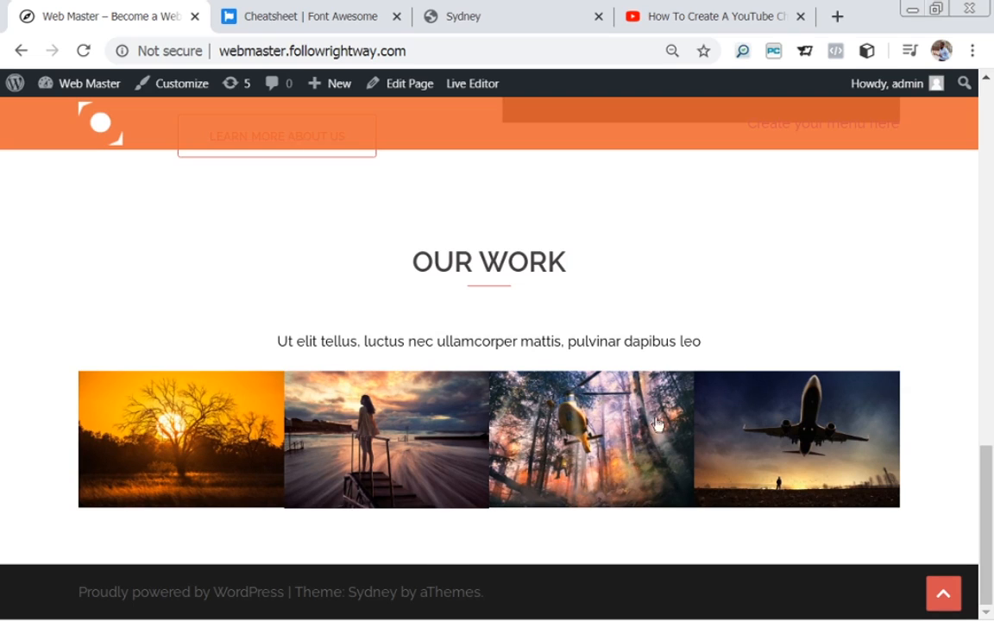
{"action": "left_click_drag", "start_coordinate": [988, 525], "coordinate": [992, 587]}
{"action": "mouse_move", "coordinate": [984, 524]}
{"action": "left_mouse_down"}
{"action": "mouse_move", "coordinate": [984, 499]}
{"action": "mouse_move", "coordinate": [984, 527]}
{"action": "left_mouse_up"}
{"action": "mouse_move", "coordinate": [990, 481]}
{"action": "left_mouse_down"}
{"action": "mouse_move", "coordinate": [985, 514]}
{"action": "mouse_move", "coordinate": [983, 461]}
{"action": "mouse_move", "coordinate": [990, 494]}
{"action": "left_mouse_up"}
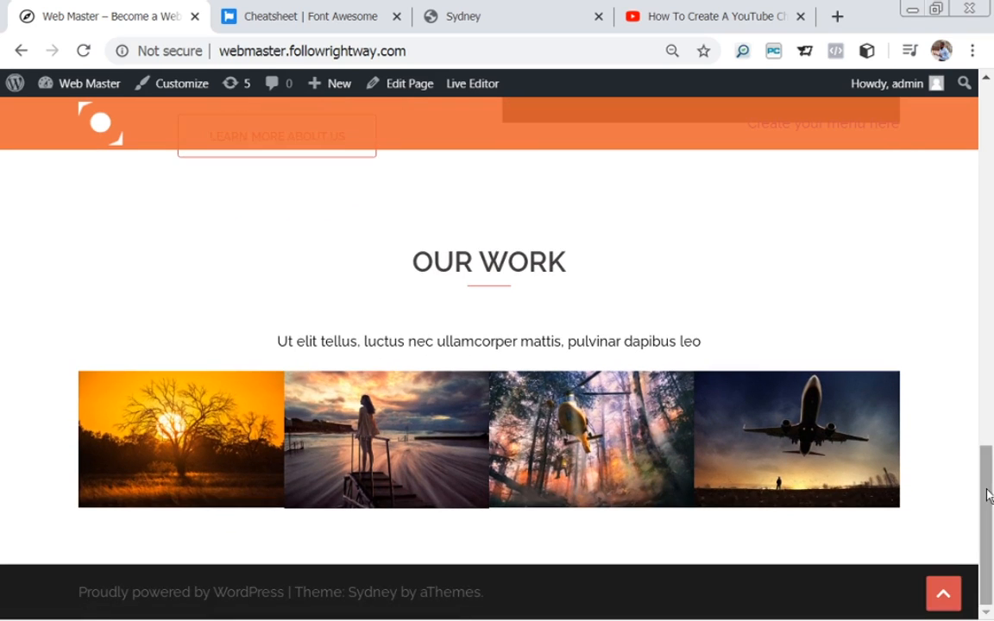
{"action": "left_click", "coordinate": [524, 12]}
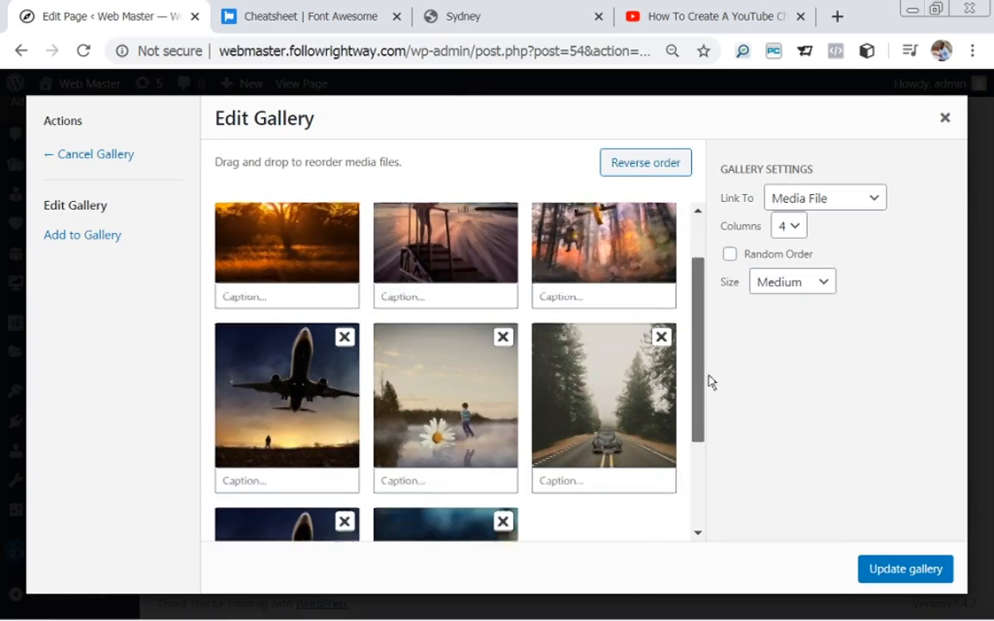
Remove the duplicate airplane image from the OUR WORK gallery.
{"action": "left_click_drag", "start_coordinate": [710, 382], "coordinate": [723, 305]}
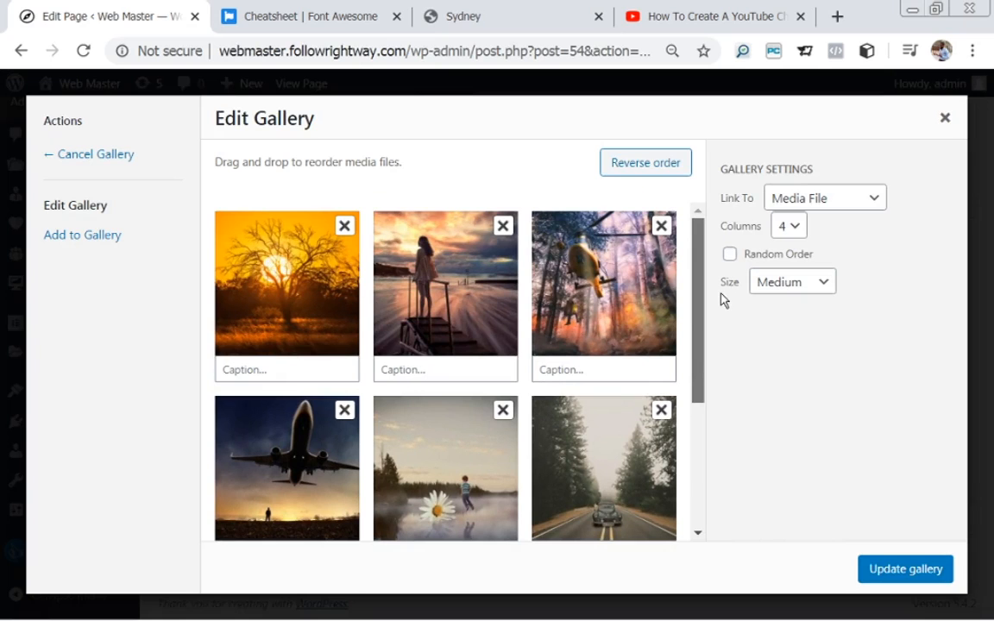
{"action": "mouse_move", "coordinate": [725, 311]}
{"action": "left_mouse_down"}
{"action": "mouse_move", "coordinate": [748, 426]}
{"action": "mouse_move", "coordinate": [730, 297]}
{"action": "left_mouse_up"}
{"action": "left_click_drag", "start_coordinate": [730, 298], "coordinate": [750, 413]}
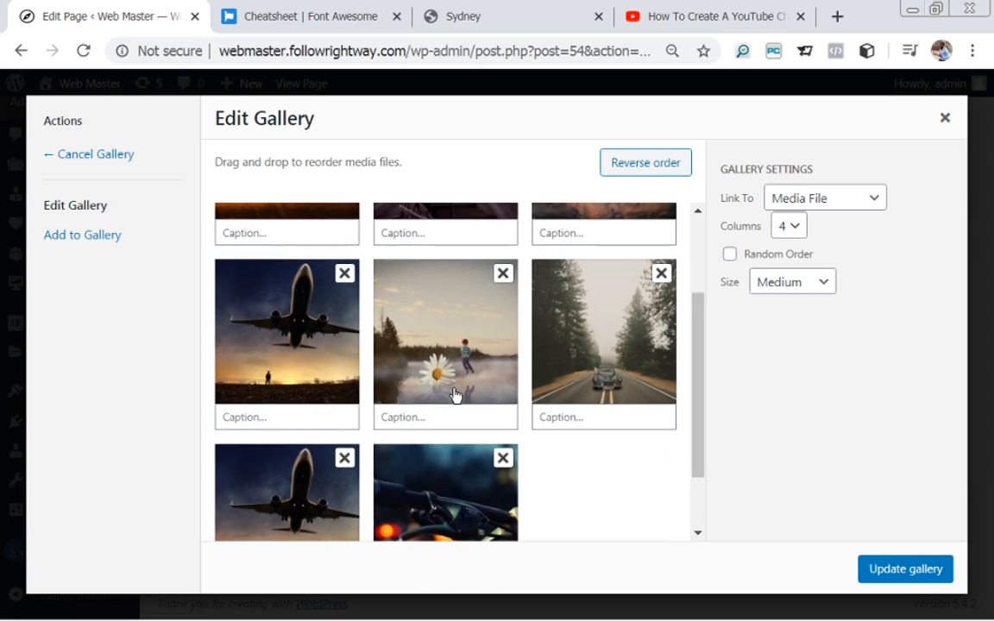
{"action": "left_click", "coordinate": [344, 273]}
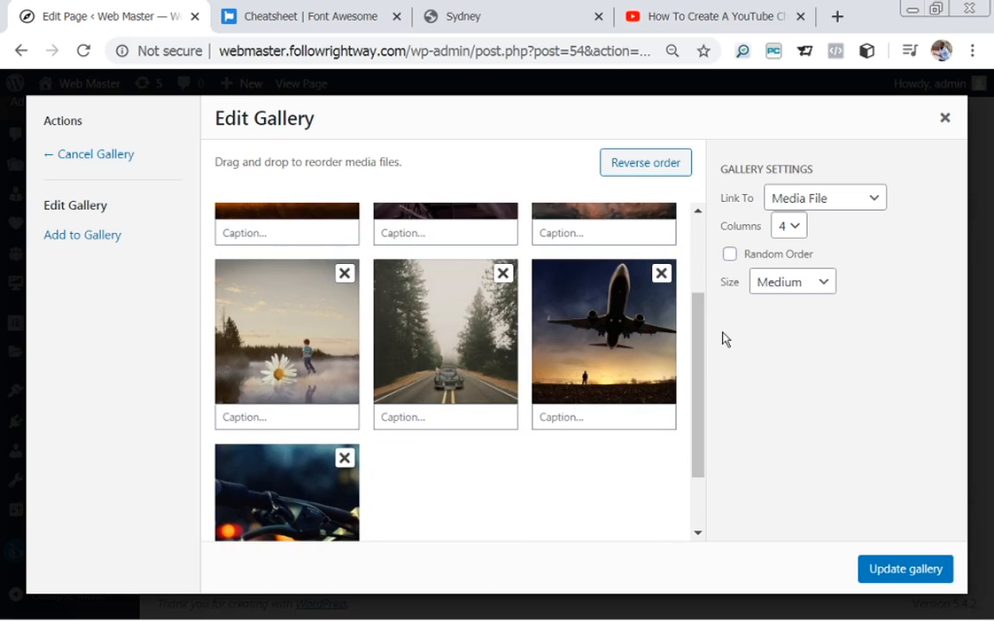
Add the red car image, apply the eight-image gallery, and close the widget editor.
{"action": "left_click_drag", "start_coordinate": [699, 349], "coordinate": [695, 265]}
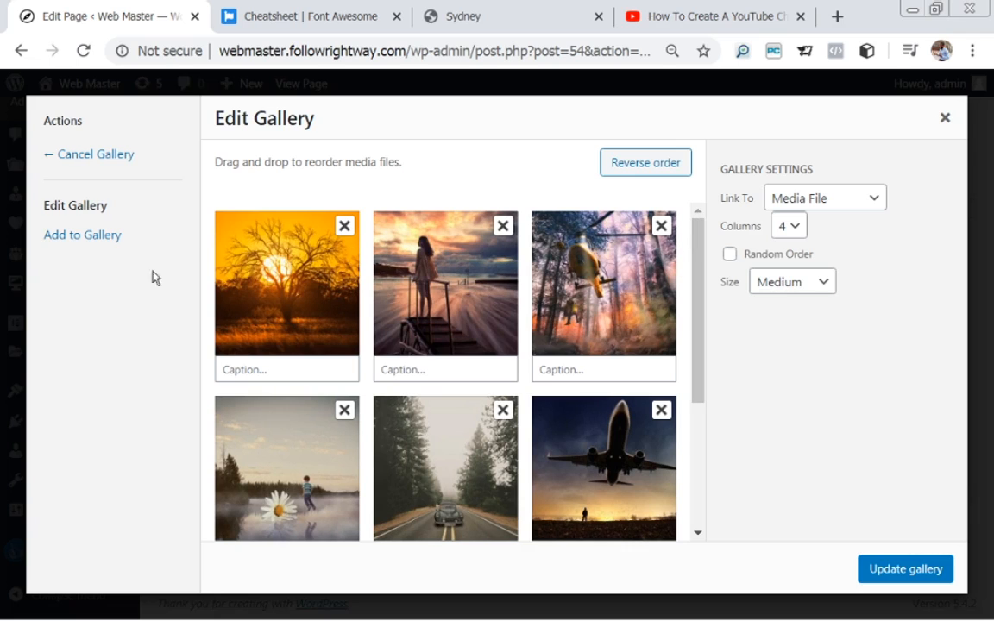
{"action": "left_click", "coordinate": [95, 241]}
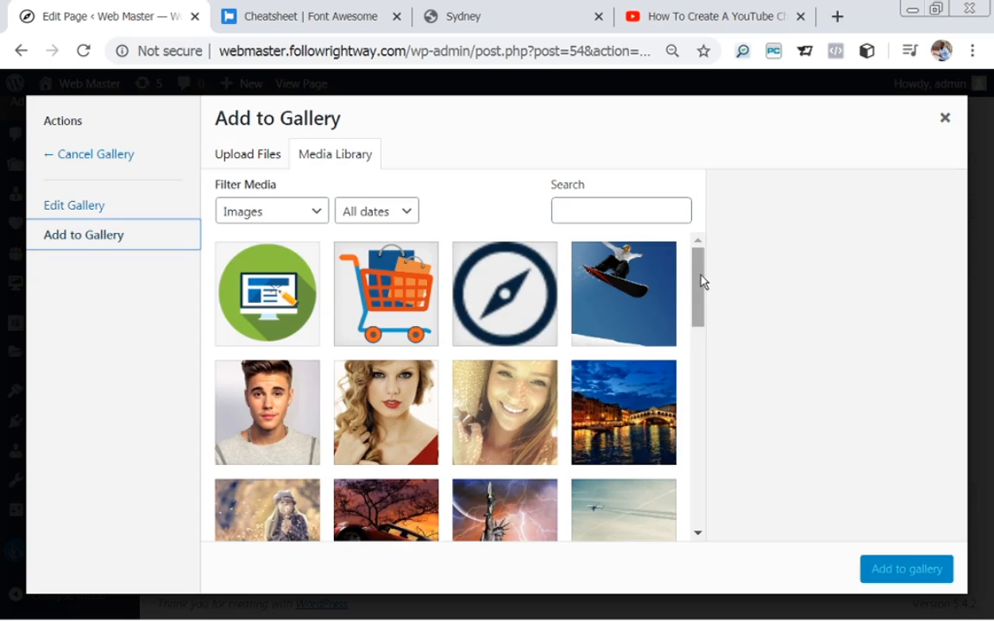
{"action": "left_click_drag", "start_coordinate": [703, 277], "coordinate": [706, 333]}
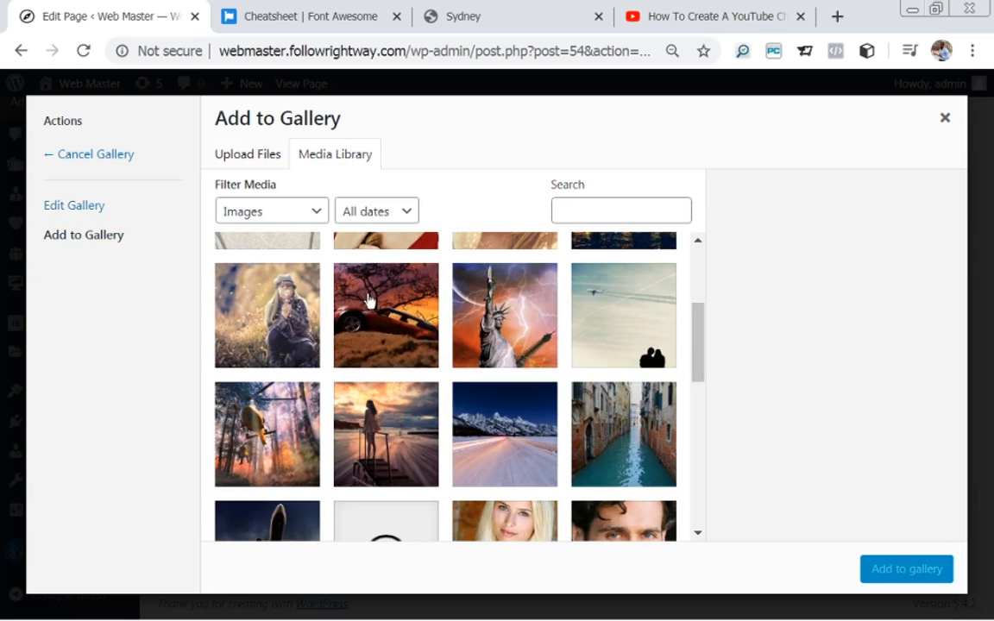
{"action": "left_click", "coordinate": [368, 301]}
{"action": "left_click", "coordinate": [908, 568]}
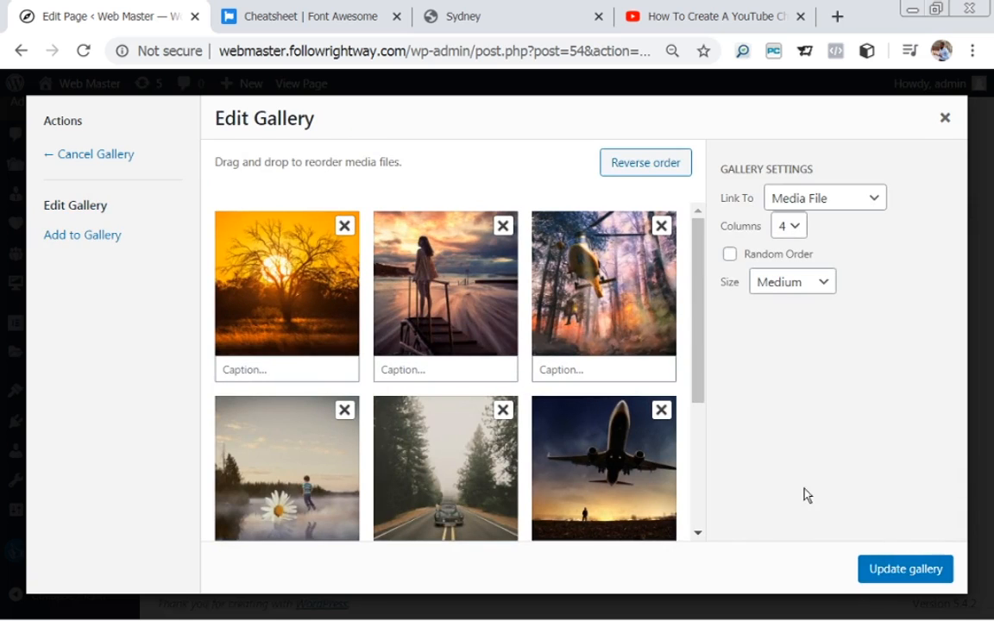
{"action": "left_click_drag", "start_coordinate": [696, 344], "coordinate": [772, 488]}
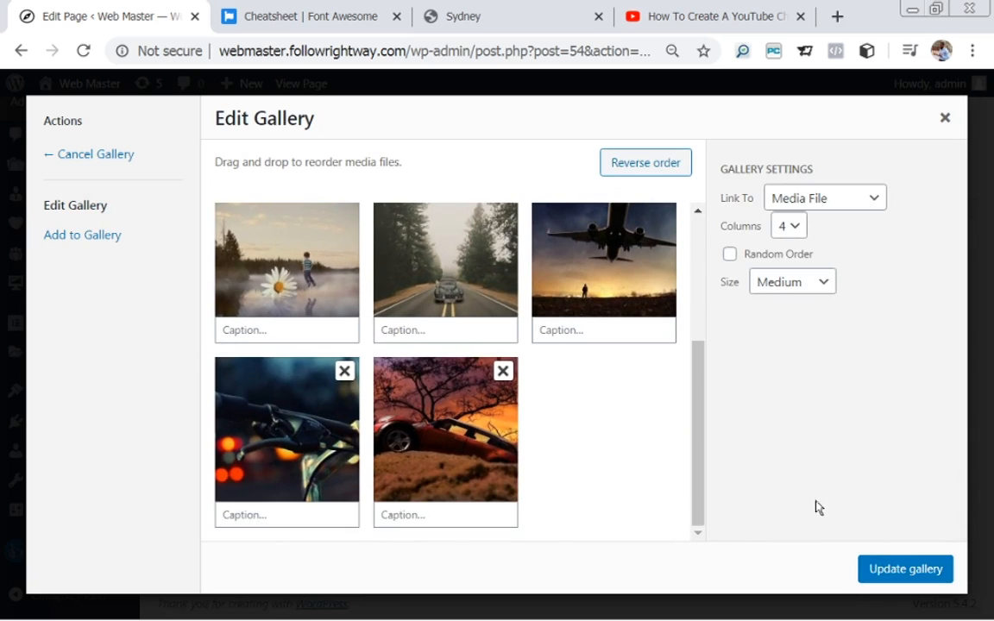
{"action": "left_click", "coordinate": [896, 569]}
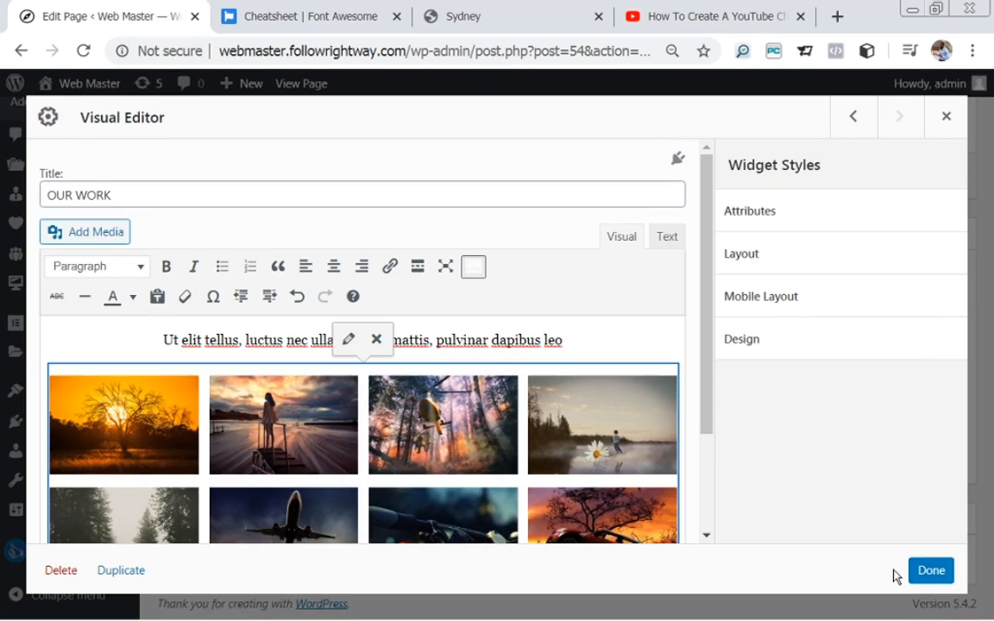
{"action": "left_click", "coordinate": [925, 573]}
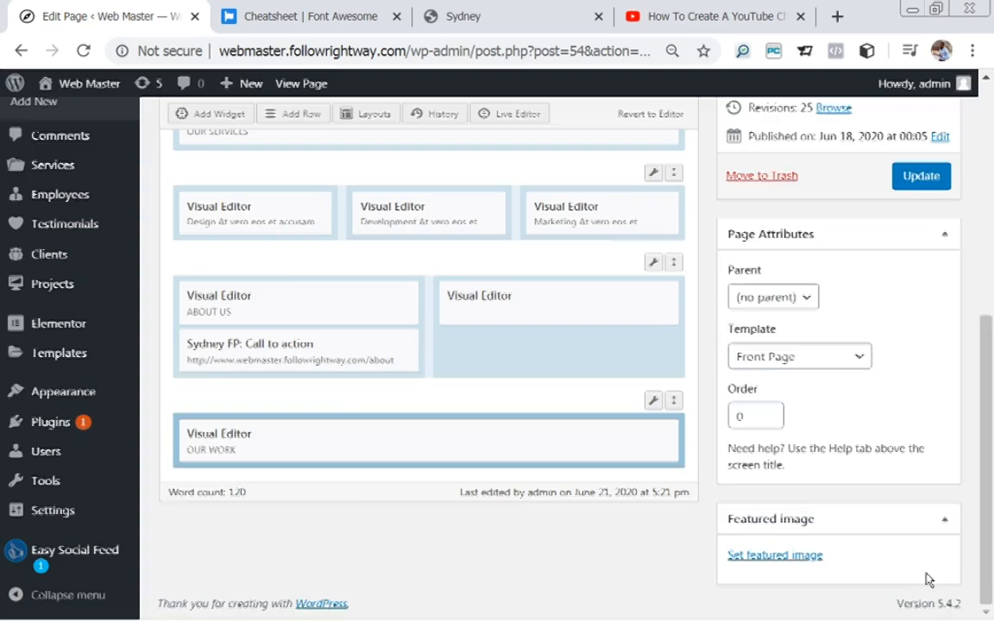
Update the homepage with the eight-image gallery and open the live page.
{"action": "left_click", "coordinate": [922, 178]}
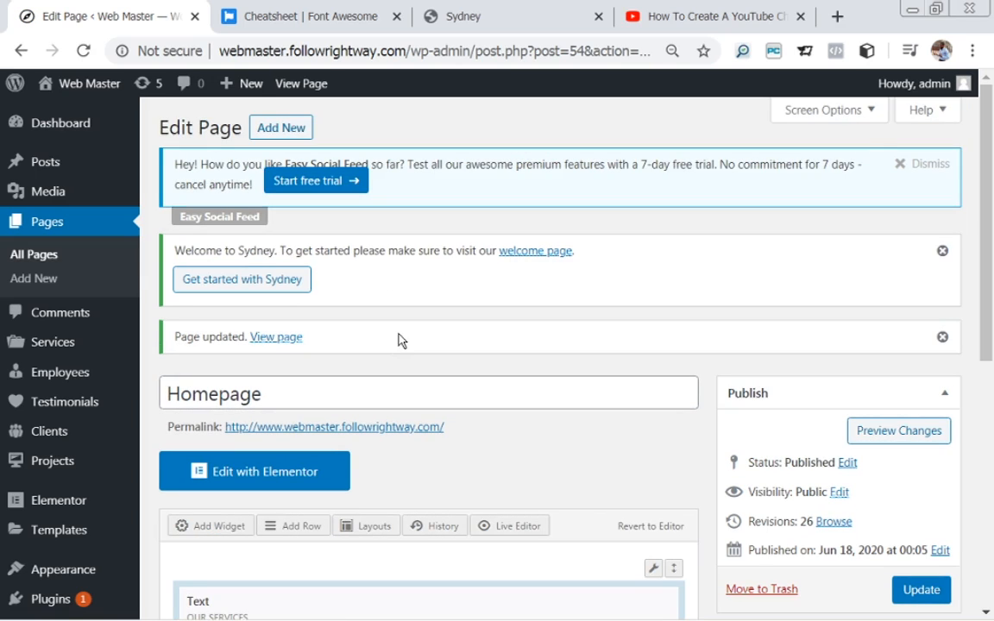
{"action": "left_click", "coordinate": [264, 339]}
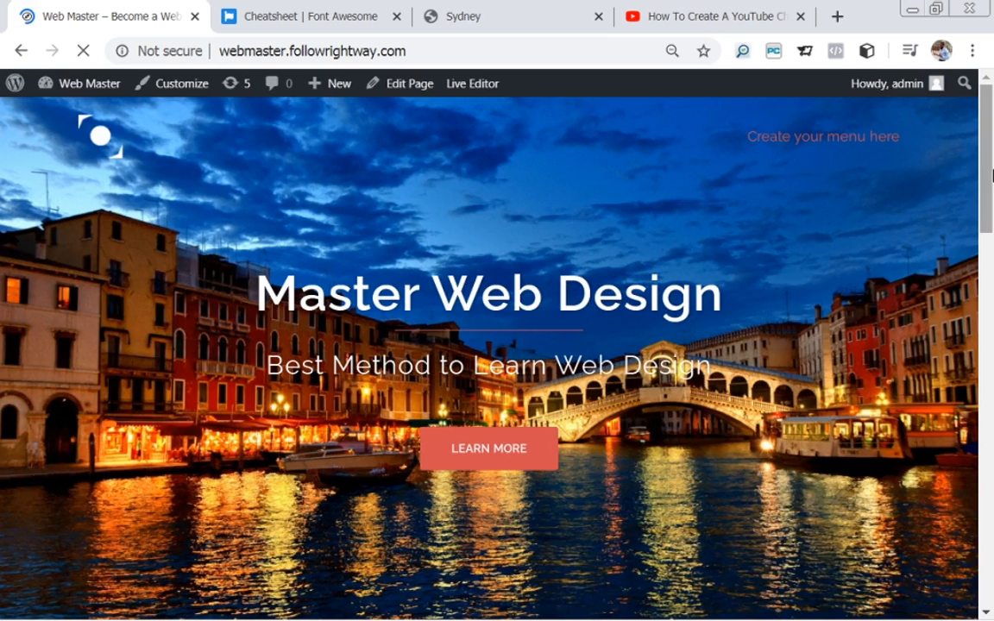
Open the woman-on-pier photo in the lightbox, step through three more images, then close it.
{"action": "left_click_drag", "start_coordinate": [992, 175], "coordinate": [993, 528]}
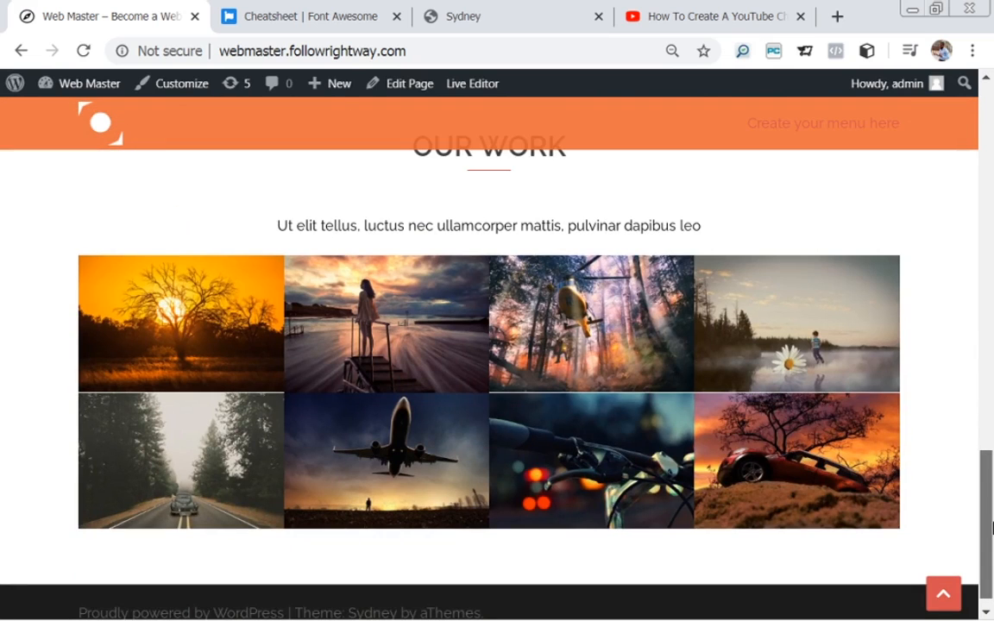
{"action": "mouse_move", "coordinate": [993, 528]}
{"action": "left_mouse_down"}
{"action": "mouse_move", "coordinate": [979, 502]}
{"action": "mouse_move", "coordinate": [983, 518]}
{"action": "left_mouse_up"}
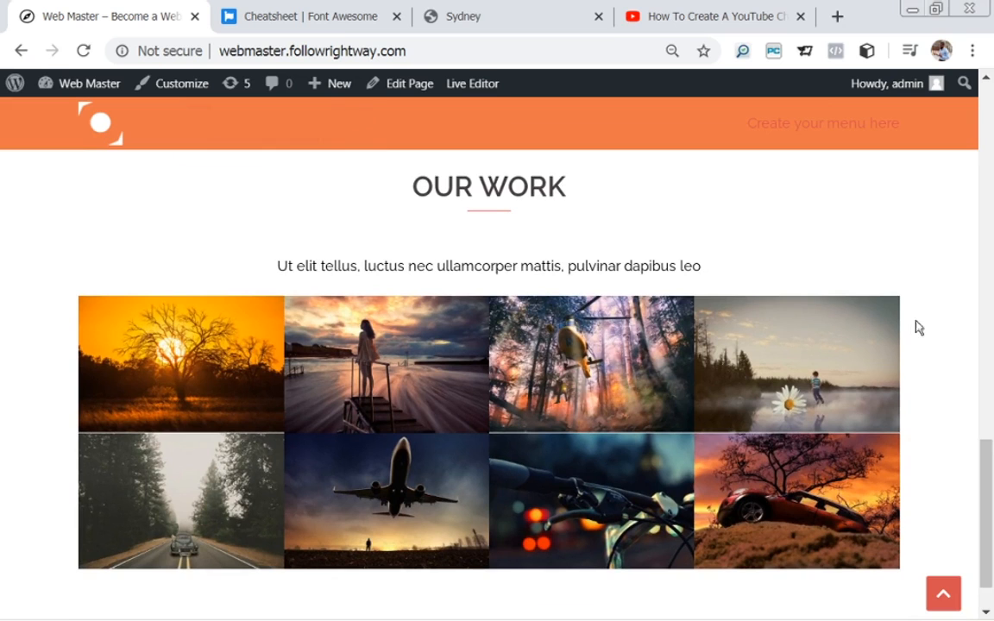
{"action": "left_click", "coordinate": [391, 381]}
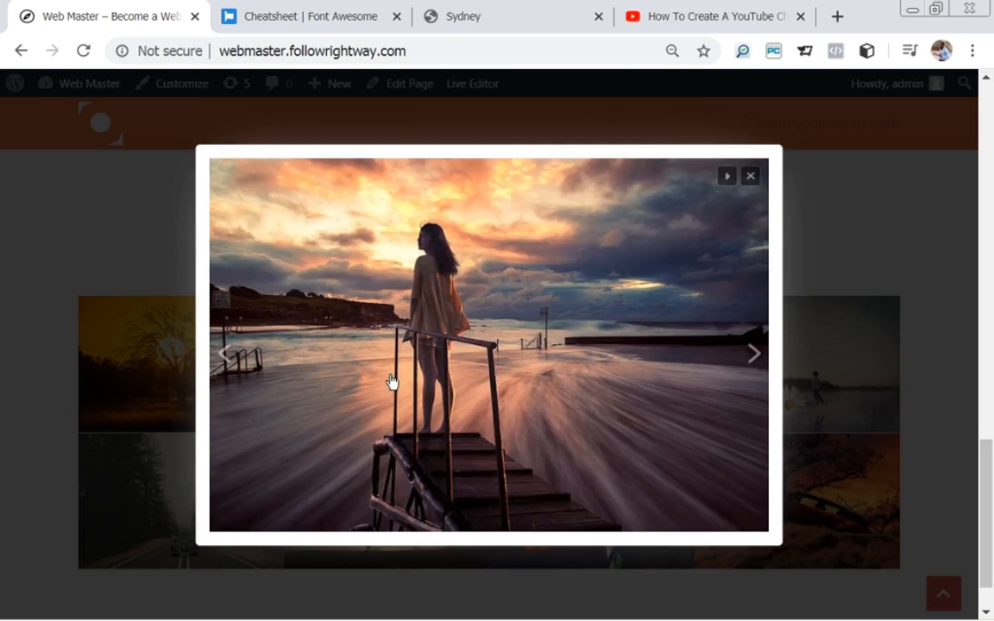
{"action": "left_click", "coordinate": [755, 355]}
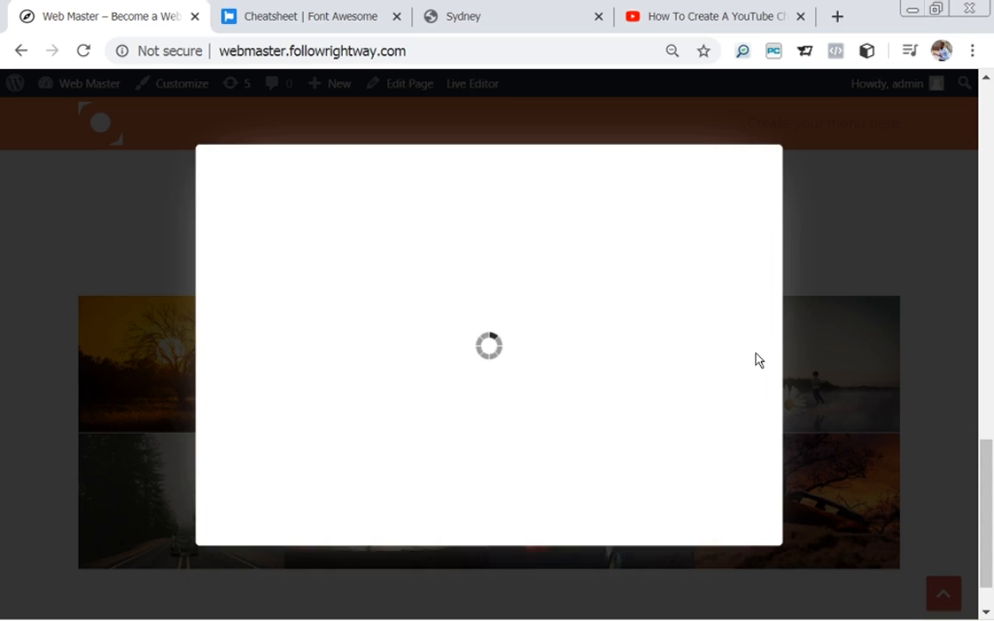
{"action": "left_click", "coordinate": [757, 360]}
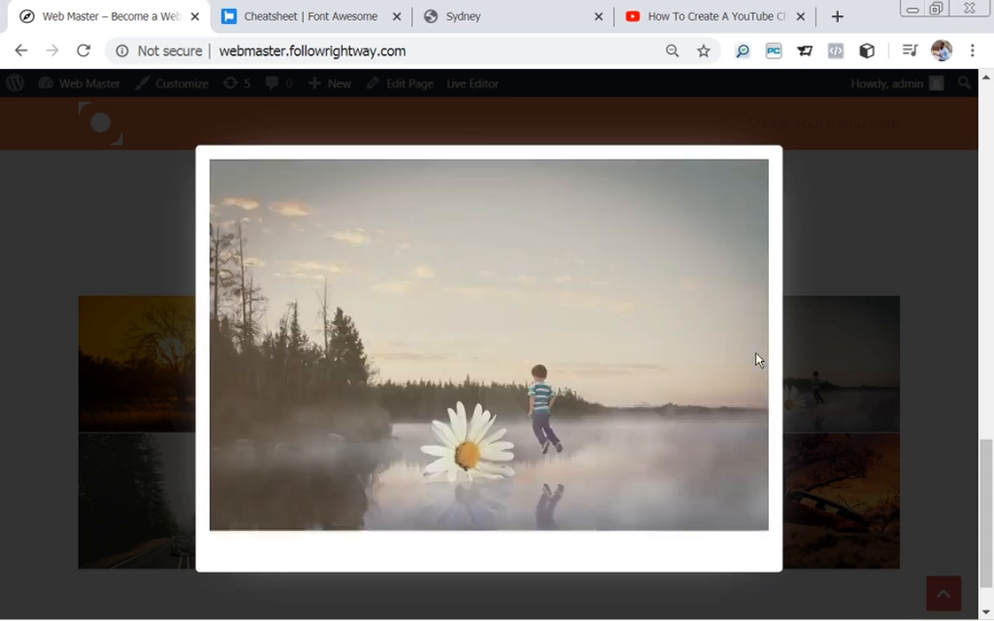
{"action": "left_click", "coordinate": [756, 360]}
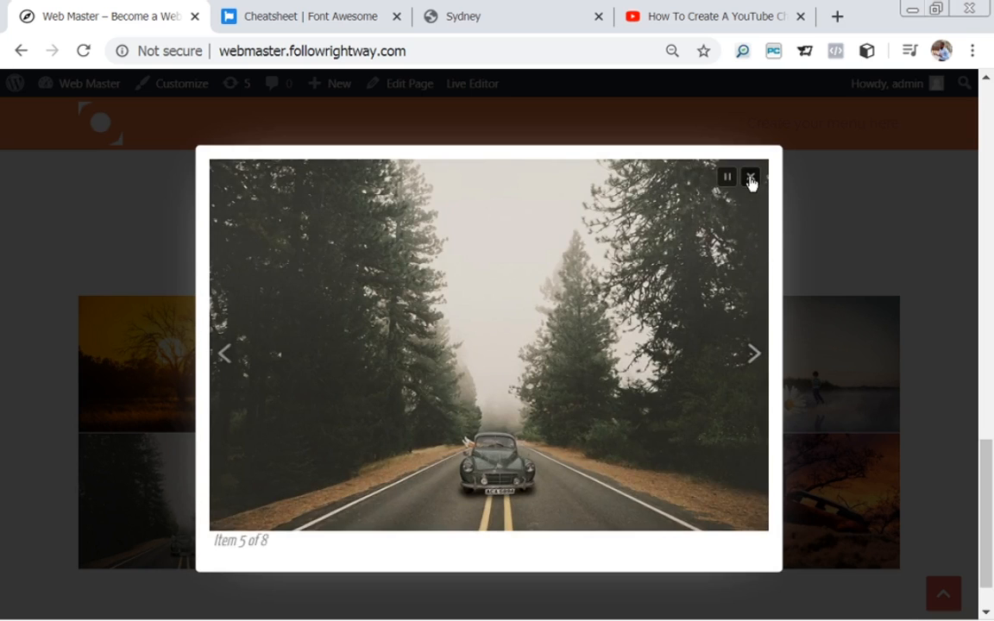
{"action": "left_click", "coordinate": [751, 182]}
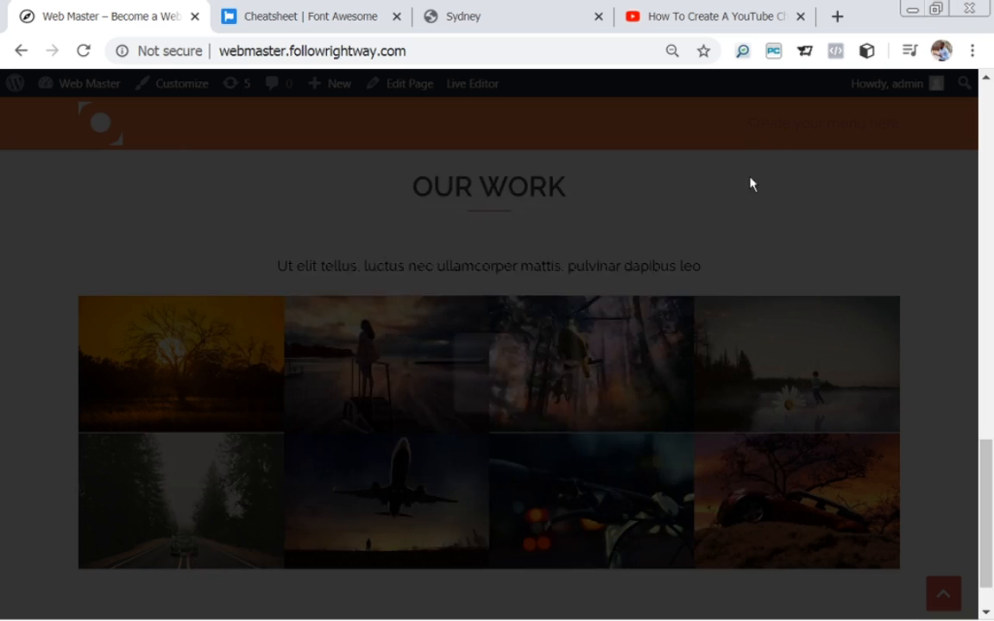
{"action": "left_click", "coordinate": [518, 16]}
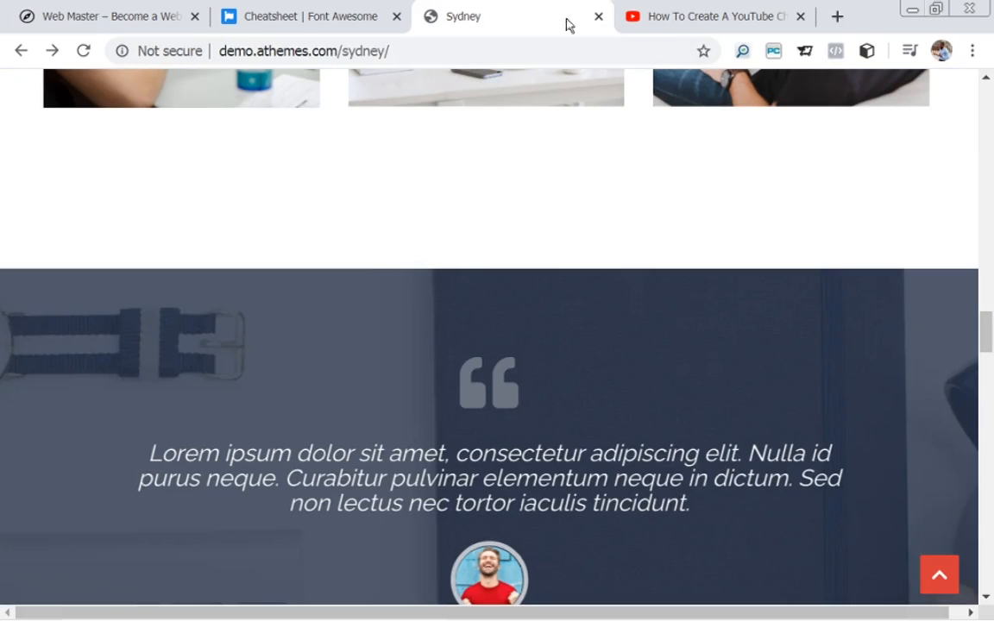
{"action": "mouse_move", "coordinate": [990, 327]}
{"action": "left_mouse_down"}
{"action": "mouse_move", "coordinate": [990, 344]}
{"action": "mouse_move", "coordinate": [976, 248]}
{"action": "mouse_move", "coordinate": [993, 337]}
{"action": "left_mouse_up"}
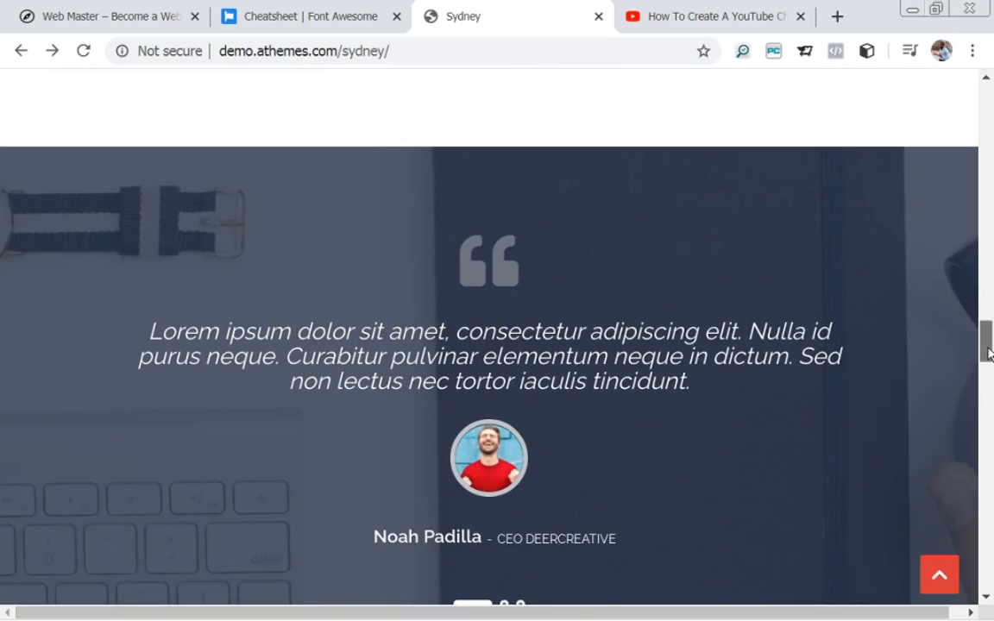
{"action": "left_click_drag", "start_coordinate": [989, 352], "coordinate": [989, 361]}
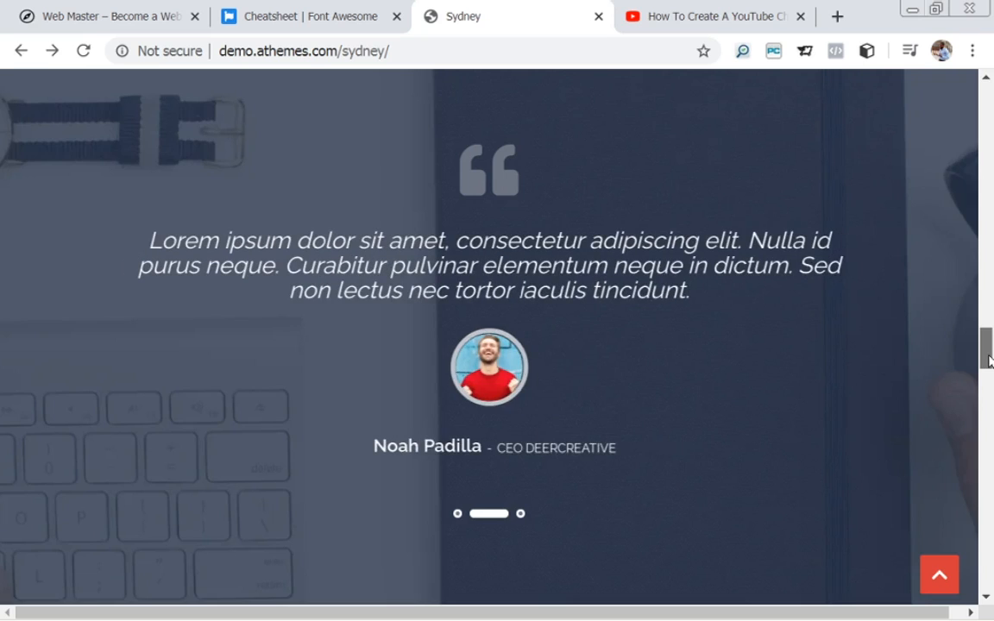
{"action": "left_click_drag", "start_coordinate": [989, 361], "coordinate": [990, 354]}
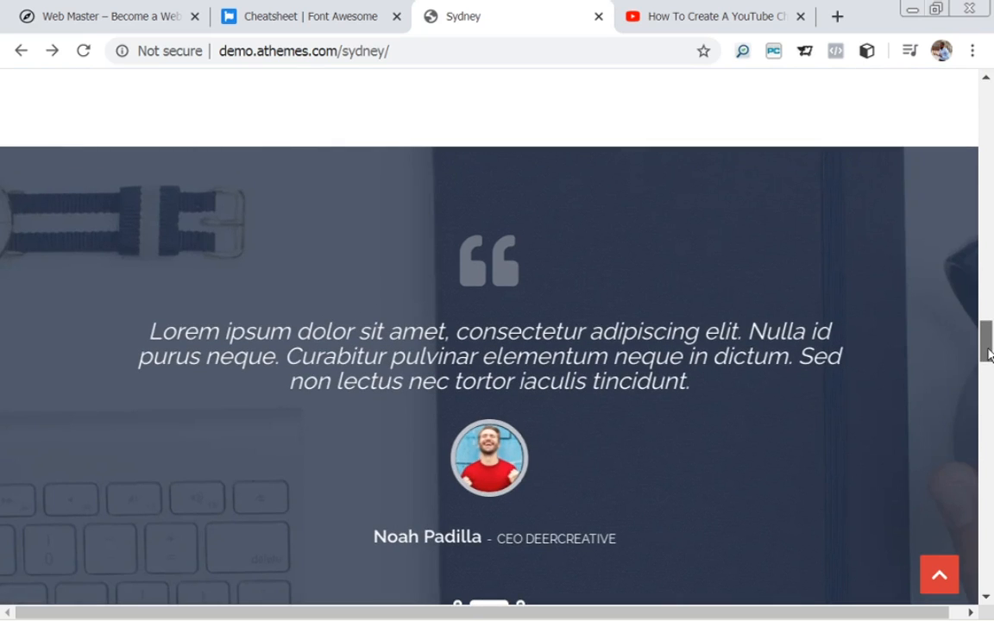
{"action": "mouse_move", "coordinate": [989, 353]}
{"action": "left_mouse_down"}
{"action": "mouse_move", "coordinate": [989, 367]}
{"action": "mouse_move", "coordinate": [989, 344]}
{"action": "mouse_move", "coordinate": [990, 358]}
{"action": "left_mouse_up"}
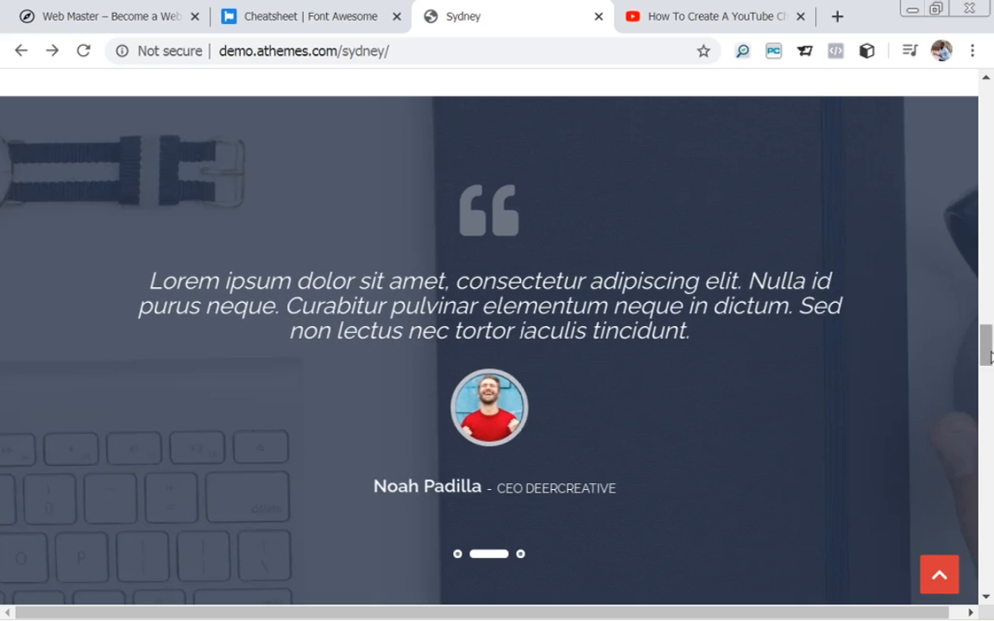
{"action": "left_click_drag", "start_coordinate": [989, 354], "coordinate": [989, 376]}
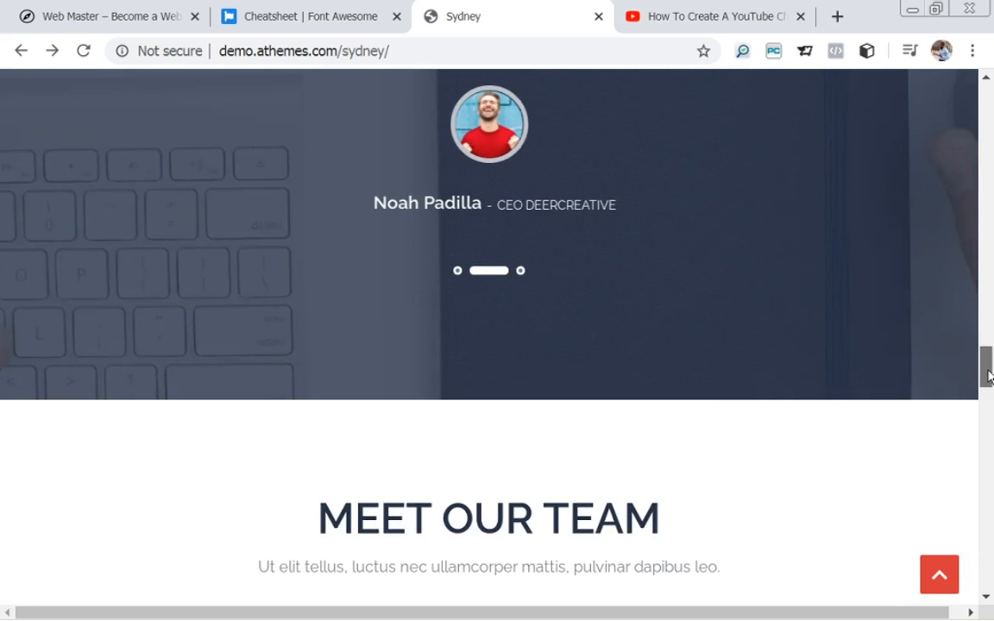
{"action": "left_click_drag", "start_coordinate": [989, 376], "coordinate": [990, 337]}
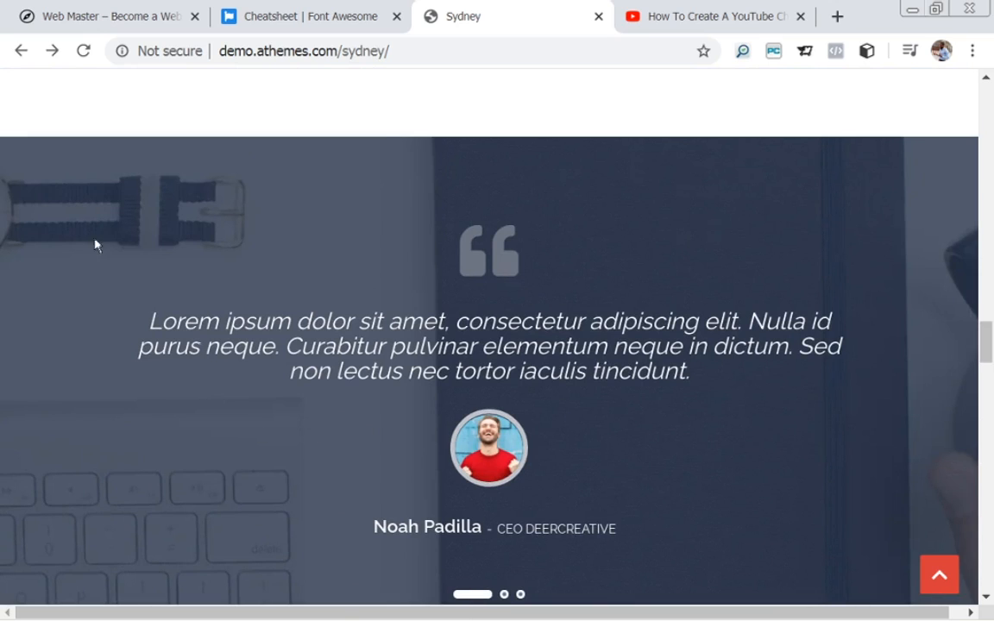
Return to the Web Master site and open the Homepage in the page editor.
{"action": "left_click", "coordinate": [91, 21]}
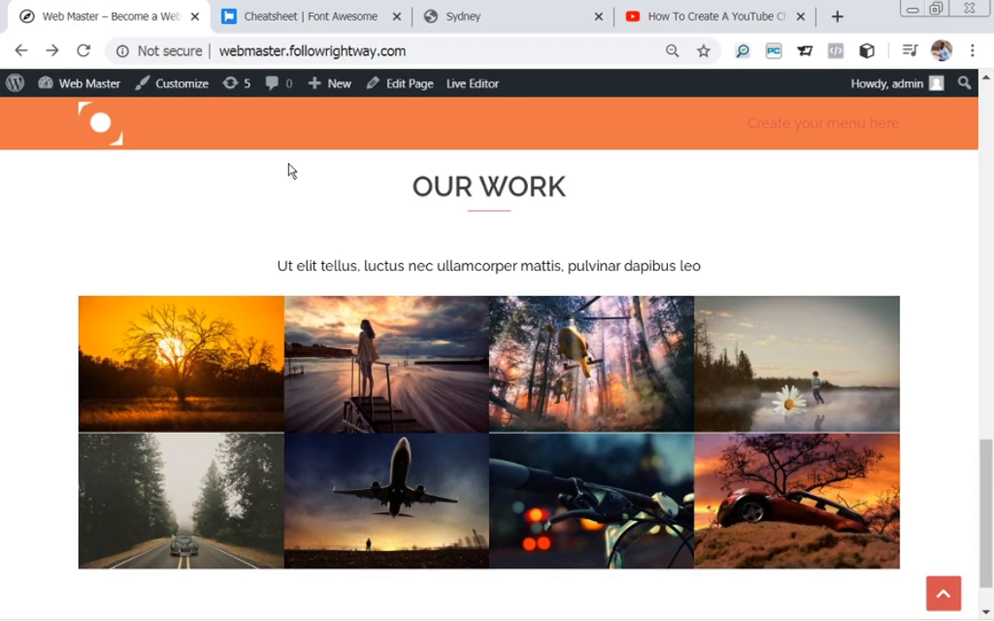
{"action": "scroll", "coordinate": [990, 442], "scroll_direction": "up", "scroll_amount": 2}
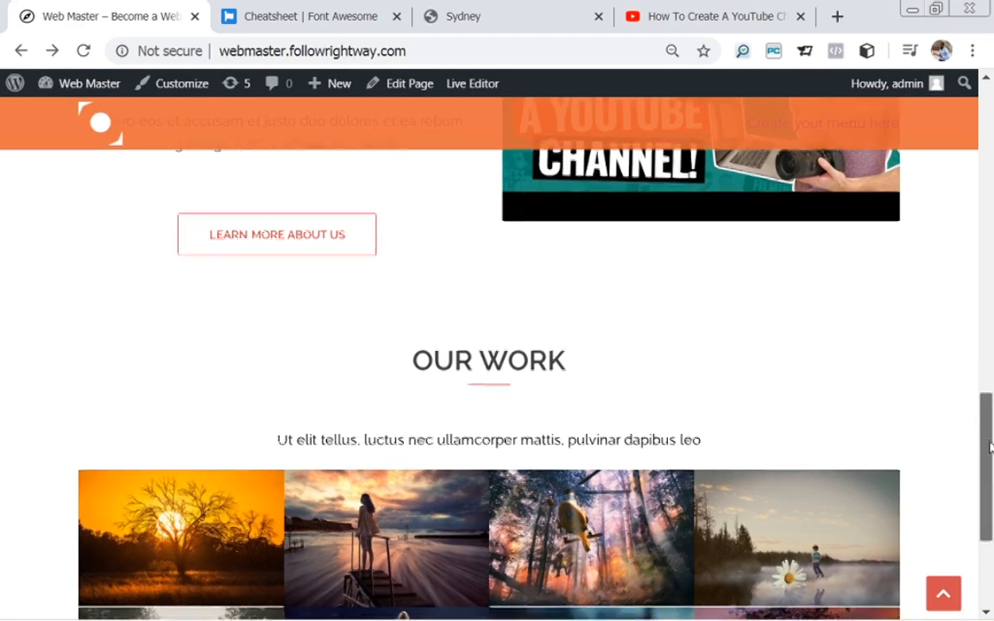
{"action": "left_click", "coordinate": [411, 90]}
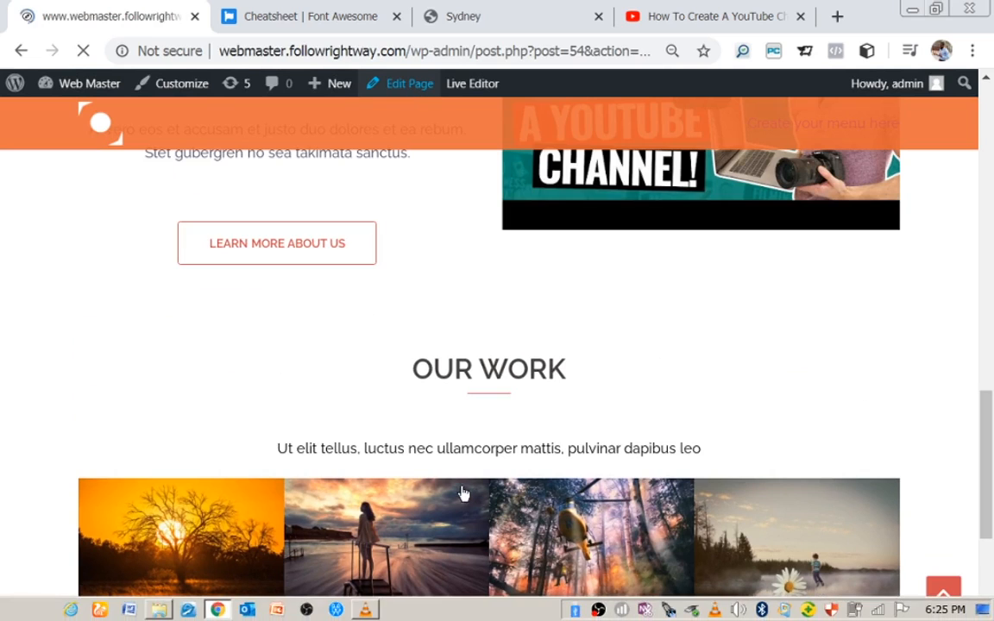
{"action": "right_click", "coordinate": [599, 610]}
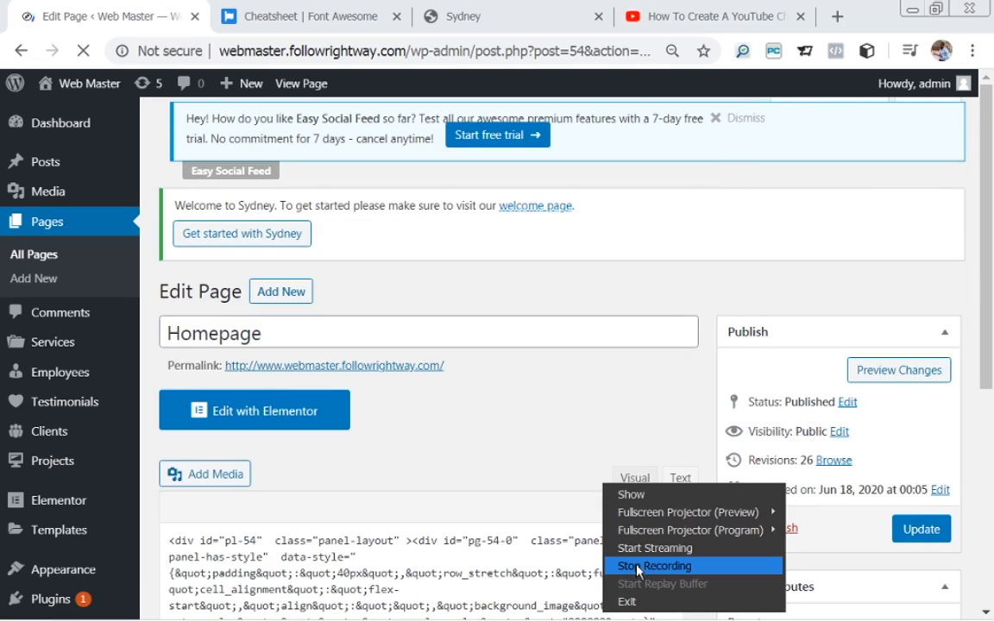
{"action": "left_click", "coordinate": [637, 567]}
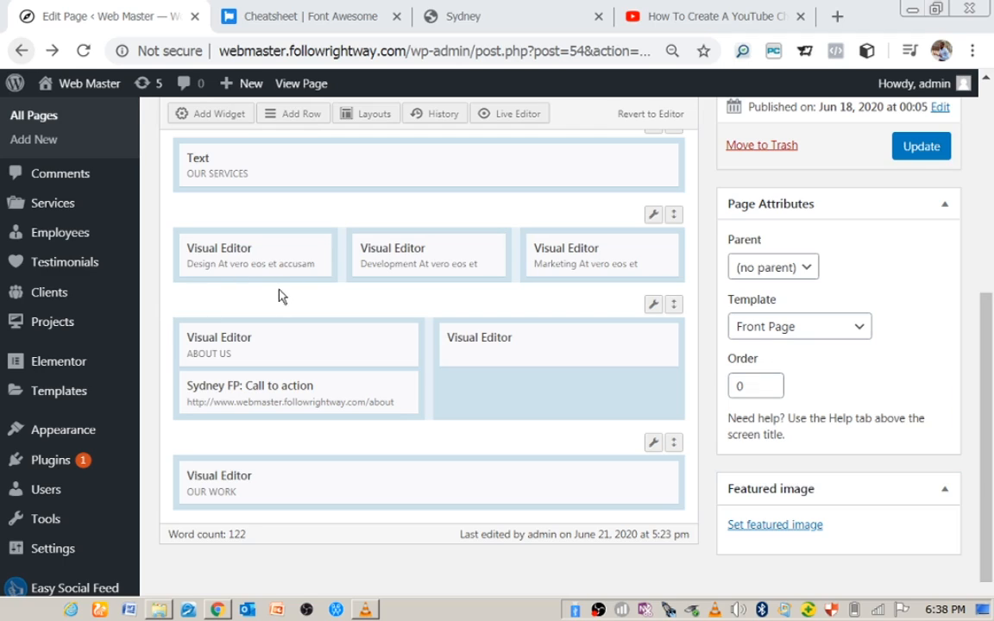
Glance at the Sydney demo page, then come back to the Homepage edit screen.
{"action": "left_click", "coordinate": [511, 21]}
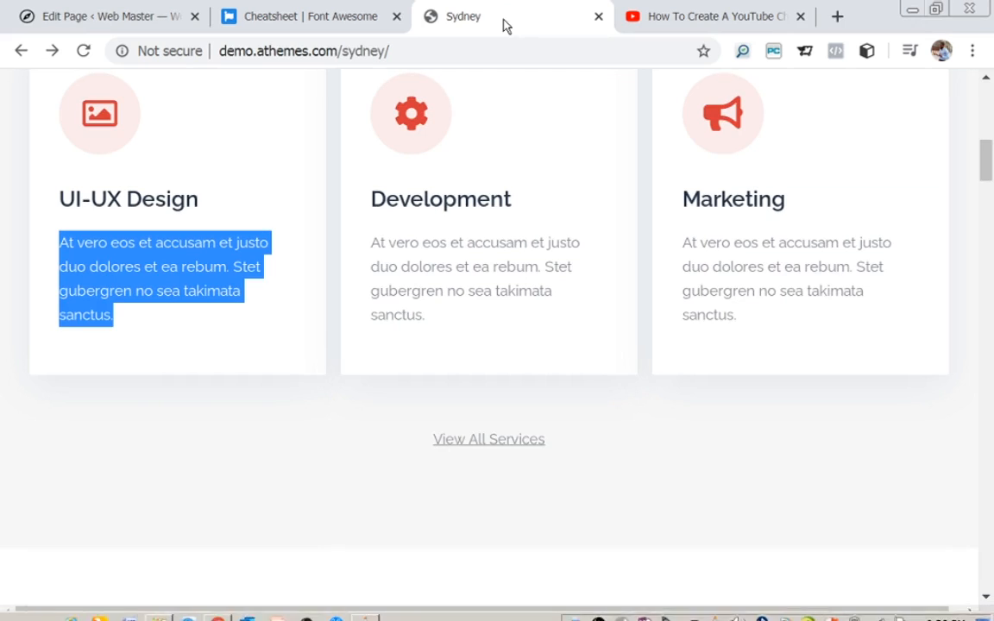
{"action": "left_click_drag", "start_coordinate": [986, 153], "coordinate": [987, 347]}
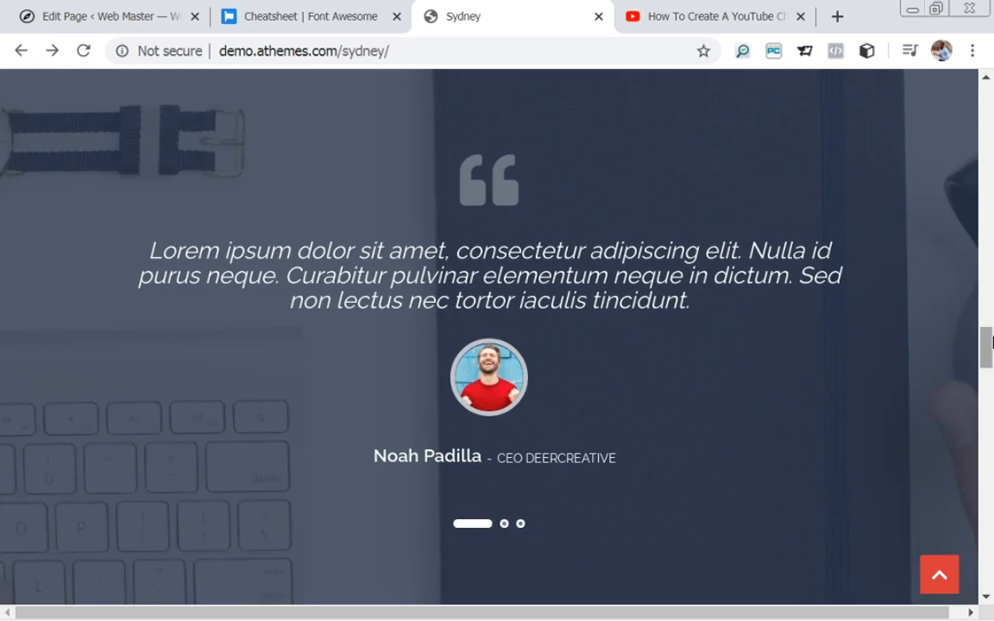
{"action": "left_click", "coordinate": [112, 19]}
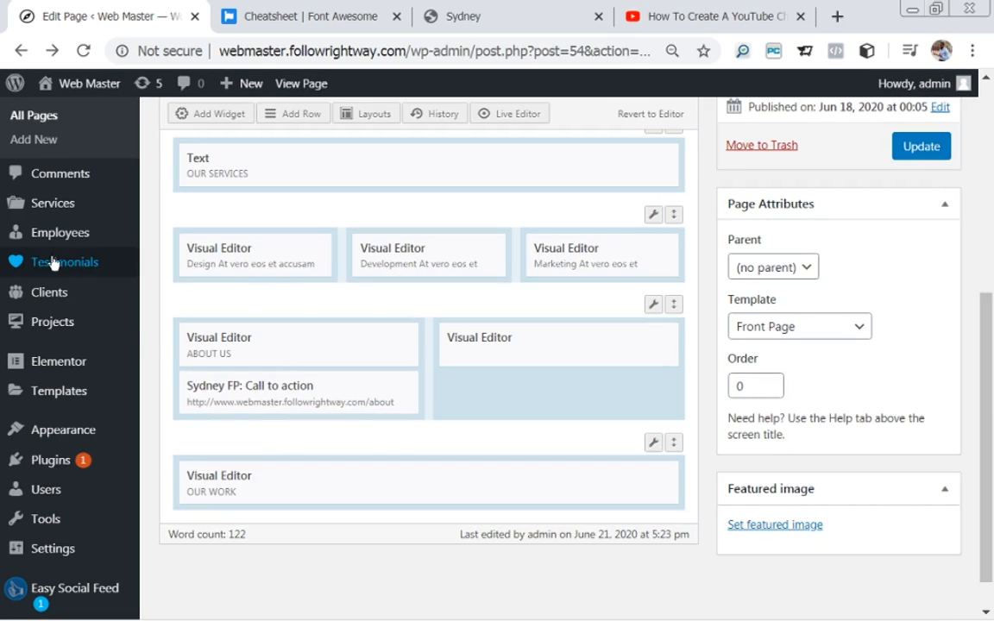
Start a new testimonial and enter the client's full name as its title.
{"action": "mouse_move", "coordinate": [52, 261]}
{"action": "left_click", "coordinate": [172, 291]}
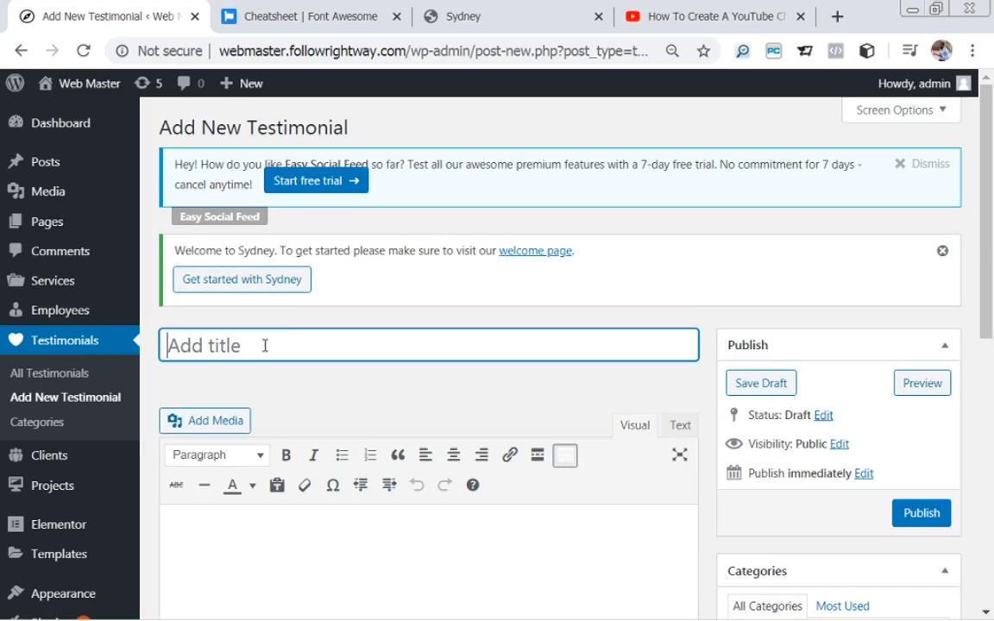
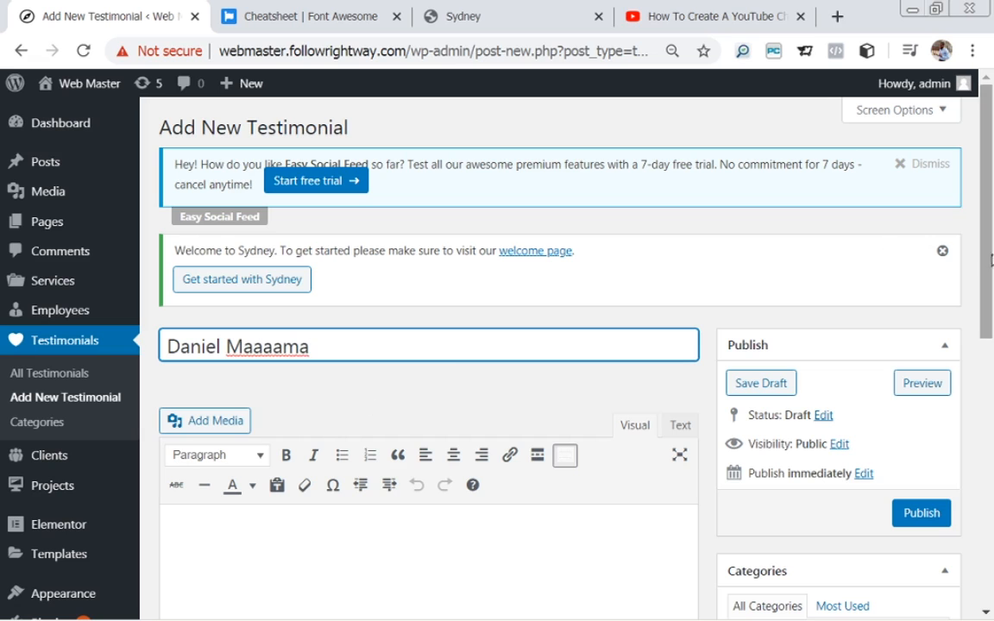
{"action": "scroll", "coordinate": [993, 279], "scroll_direction": "down", "scroll_amount": 1}
{"action": "left_click_drag", "start_coordinate": [993, 279], "coordinate": [993, 329]}
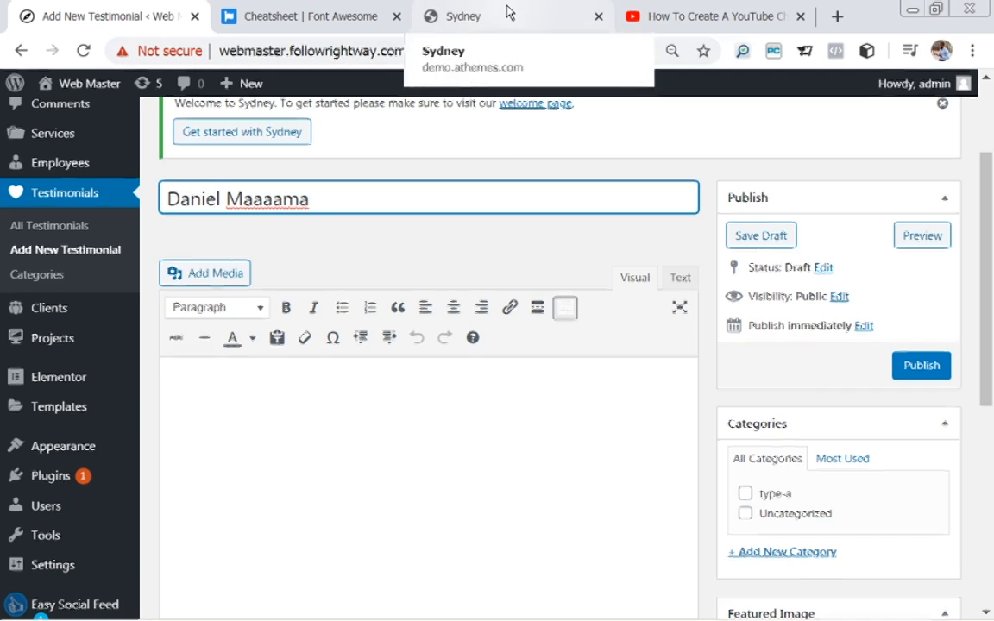
Paste the Sydney demo's UI-UX Design paragraph into the testimonial body.
{"action": "left_click", "coordinate": [466, 12]}
{"action": "left_click_drag", "start_coordinate": [984, 344], "coordinate": [976, 167]}
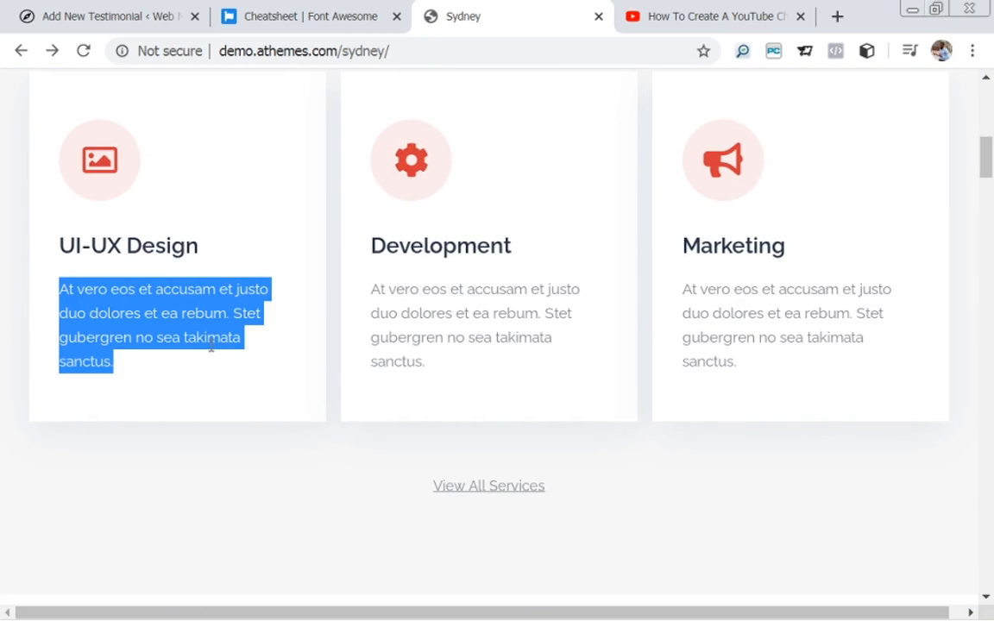
{"action": "left_click", "coordinate": [73, 15]}
{"action": "left_click", "coordinate": [237, 400]}
{"action": "type", "text": "At vero eos et accusam et justo duo dolores et ea rebum. Stet gubergren no sea takimata sanctus."}
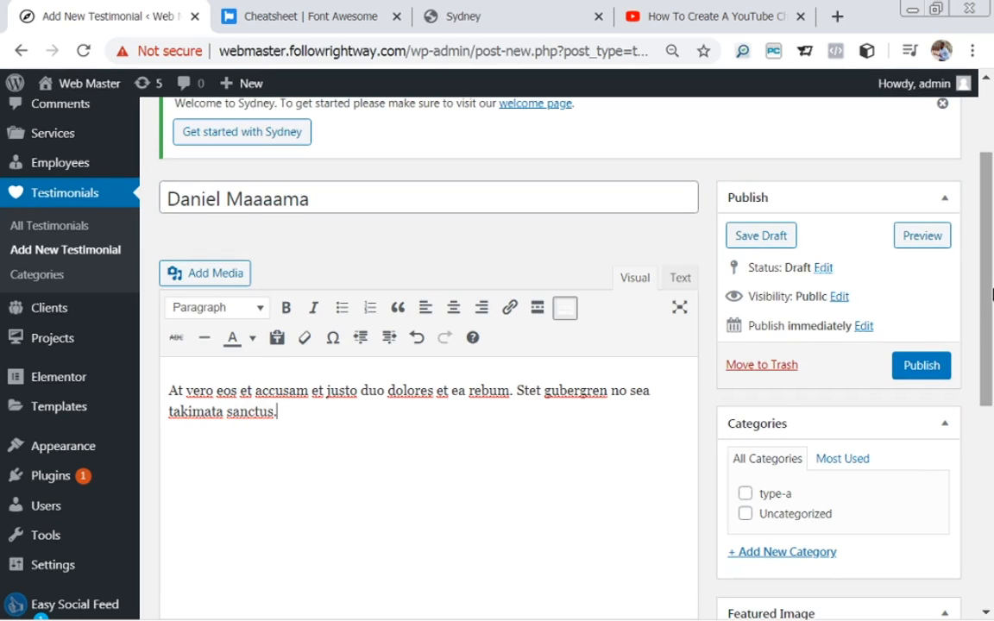
{"action": "scroll", "coordinate": [990, 294], "scroll_direction": "down", "scroll_amount": 3}
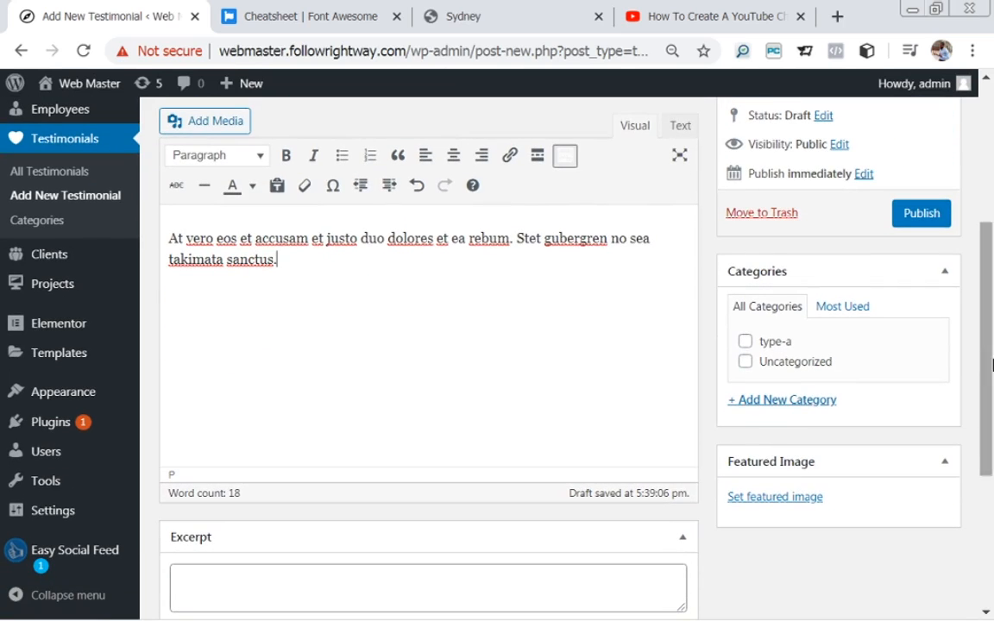
Create and assign the testimonial category 'one', then select the Client function/Company name field.
{"action": "left_click", "coordinate": [767, 404]}
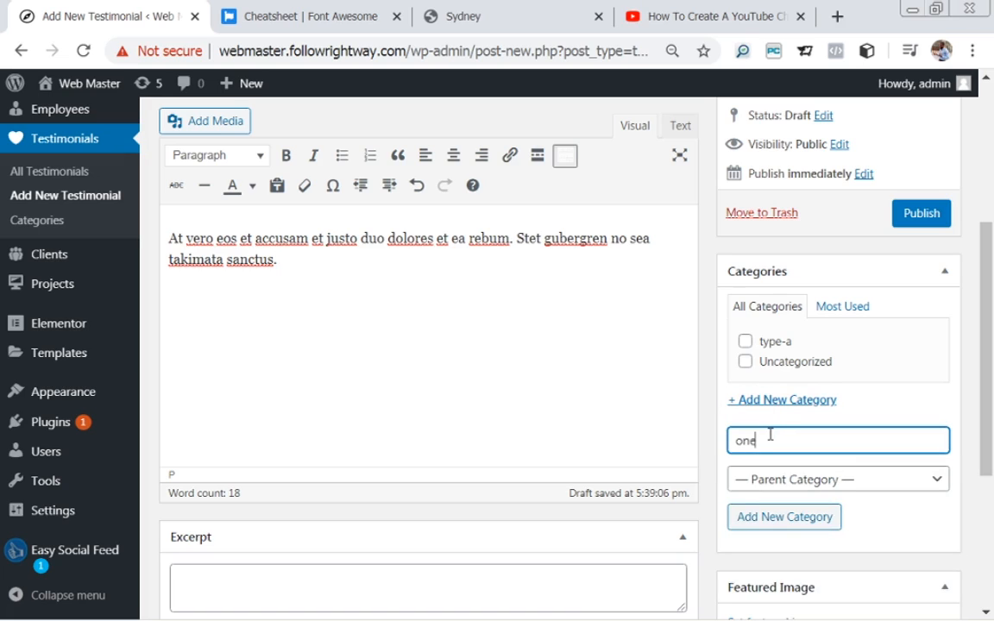
{"action": "left_click", "coordinate": [785, 516]}
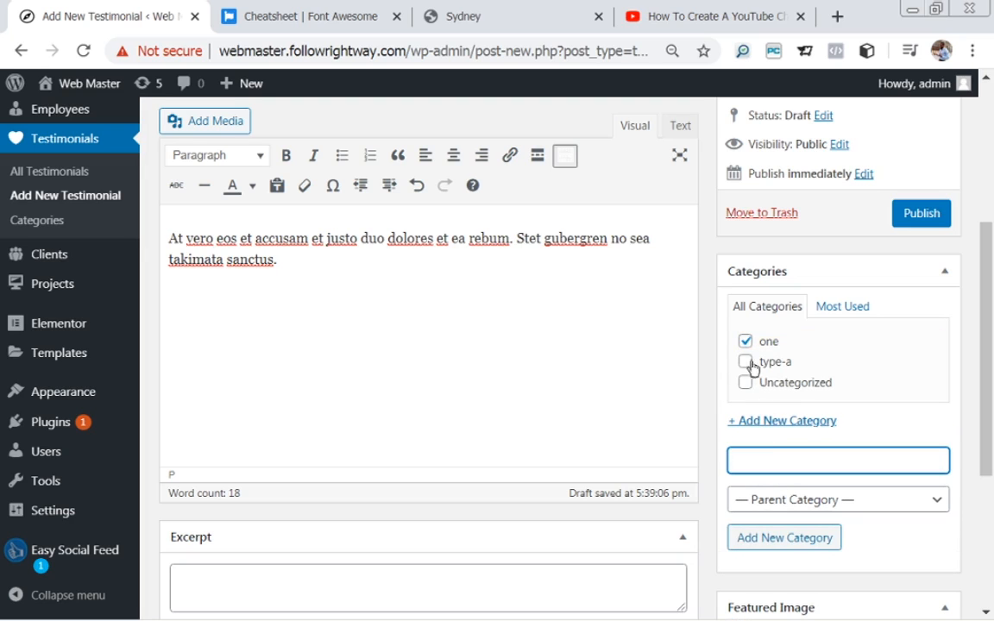
{"action": "left_click_drag", "start_coordinate": [988, 311], "coordinate": [992, 461]}
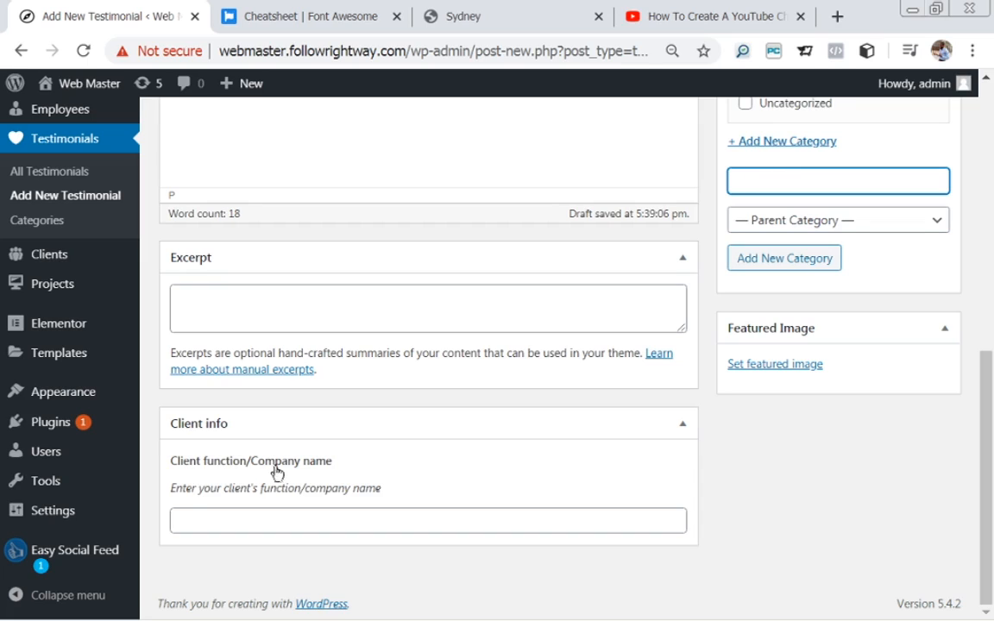
{"action": "left_click", "coordinate": [244, 524]}
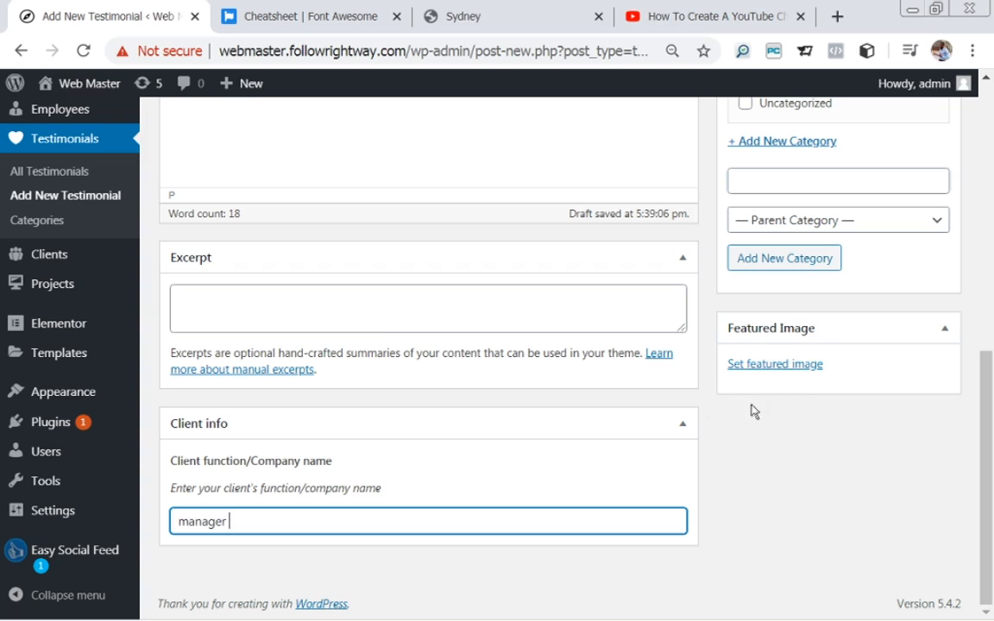
Open the Featured Image media picker for the new testimonial.
{"action": "left_click", "coordinate": [766, 365]}
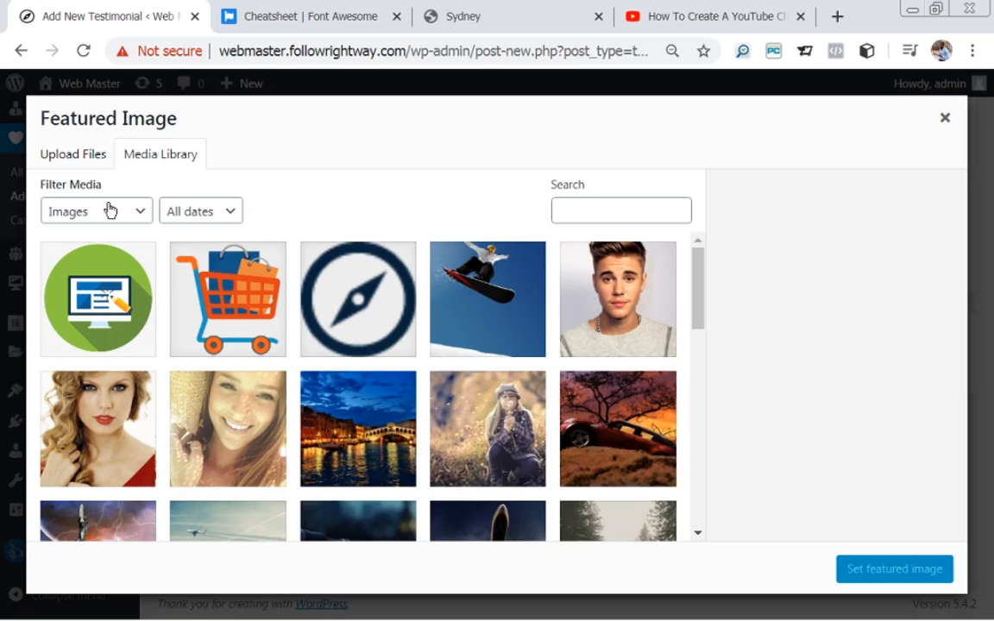
Set the test3.jpg portrait as the featured image and publish the testimonial.
{"action": "left_click", "coordinate": [65, 148]}
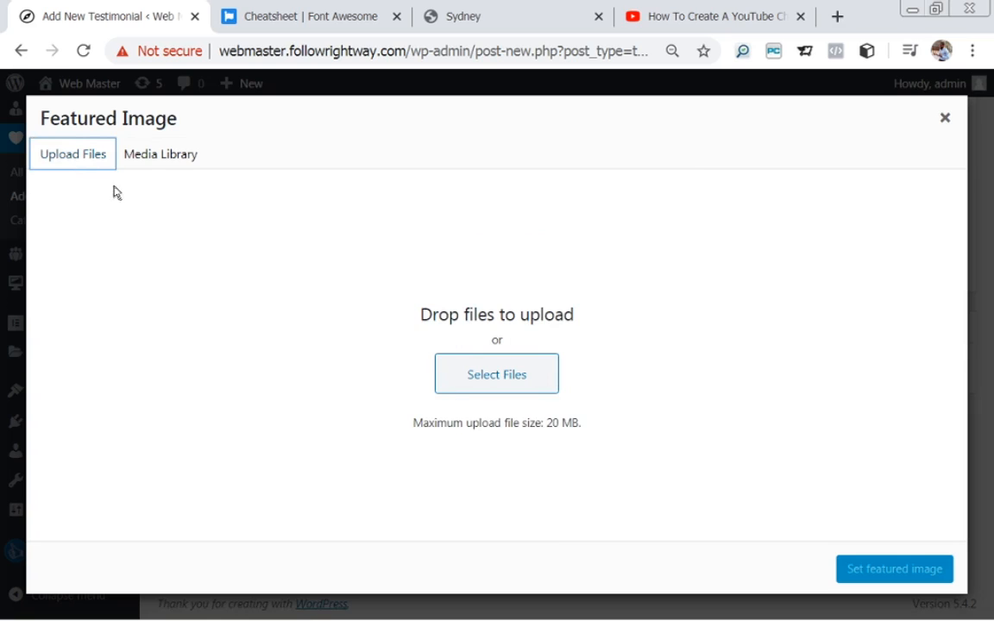
{"action": "left_click", "coordinate": [151, 157]}
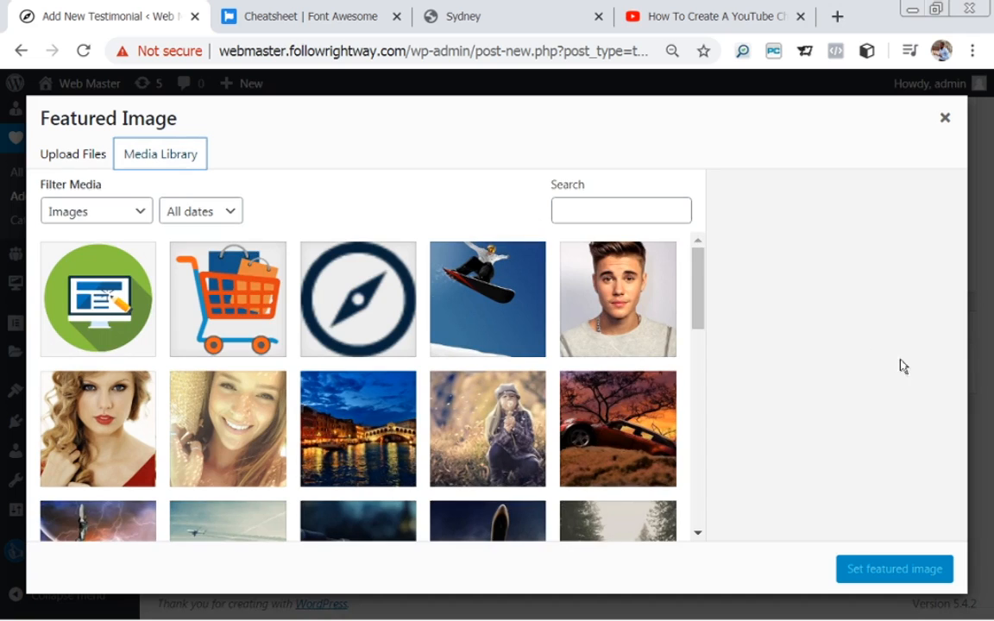
{"action": "left_click", "coordinate": [589, 285]}
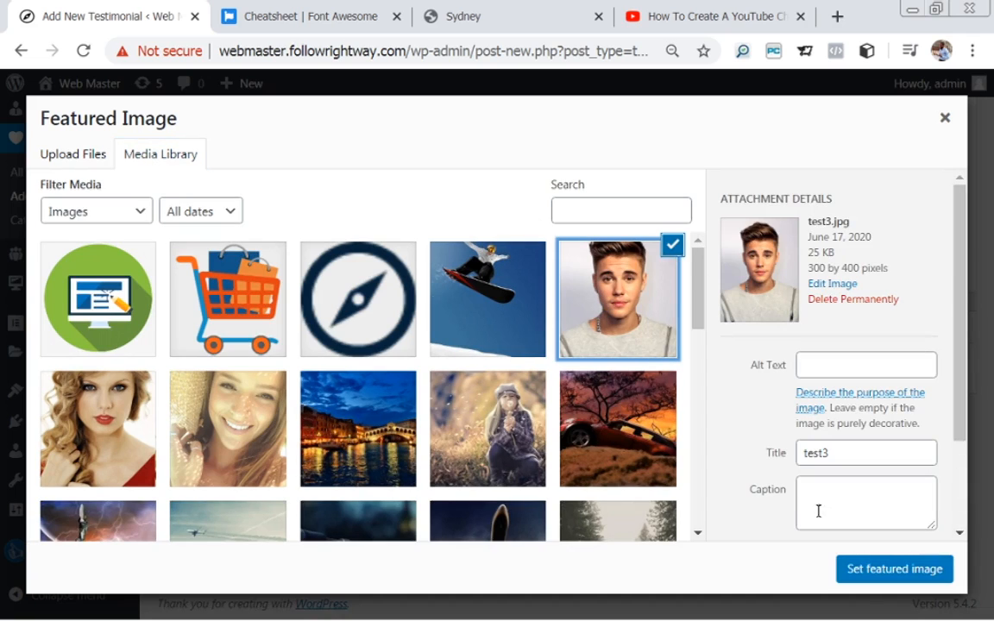
{"action": "left_click", "coordinate": [903, 570]}
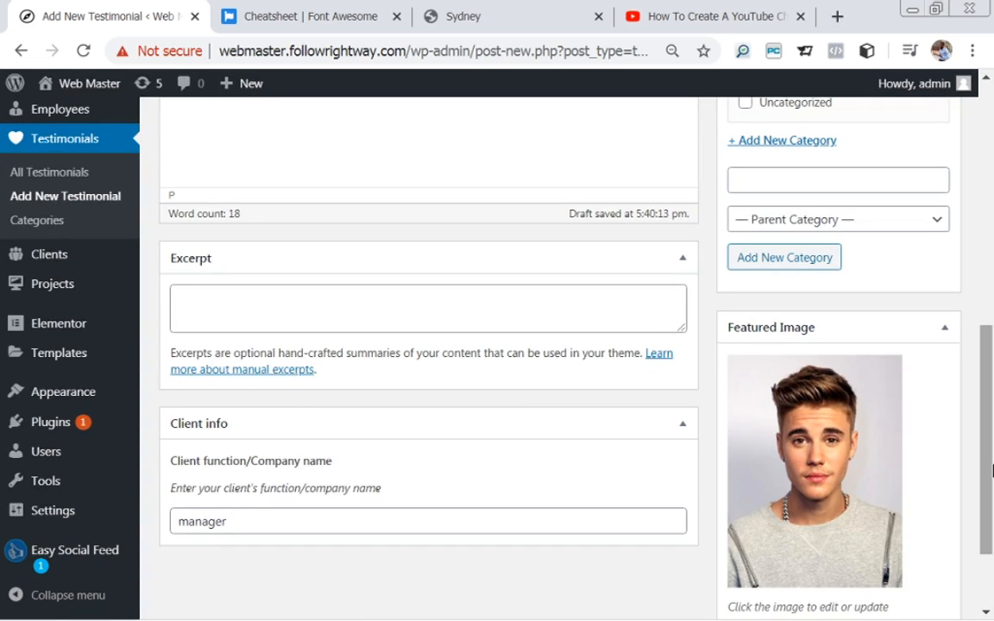
{"action": "left_click_drag", "start_coordinate": [990, 475], "coordinate": [956, 324]}
{"action": "left_click", "coordinate": [922, 302]}
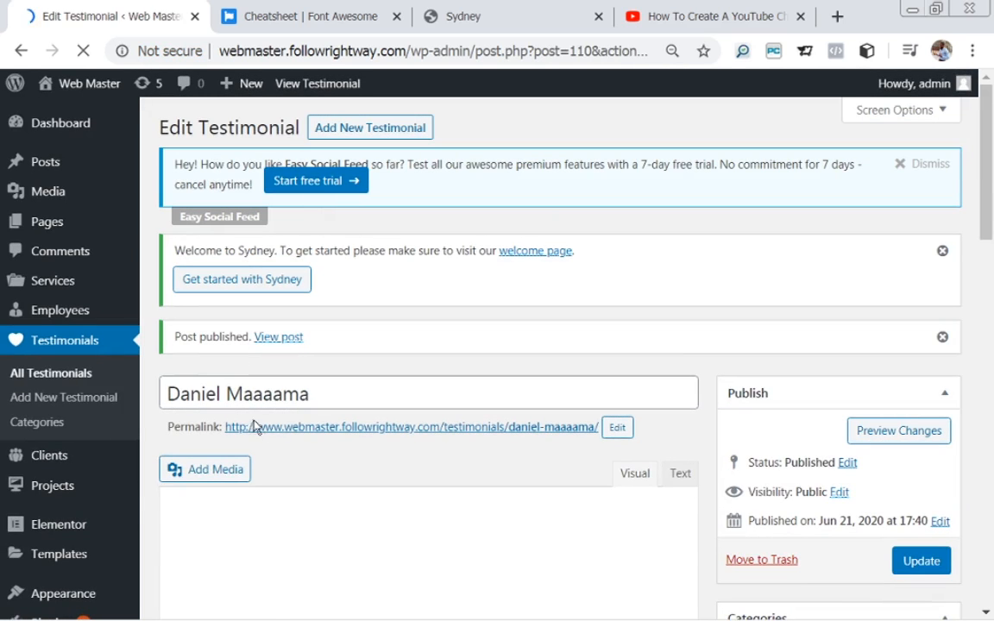
Start a new testimonial titled with the client's full name, correcting its capitalisation.
{"action": "left_click", "coordinate": [328, 129]}
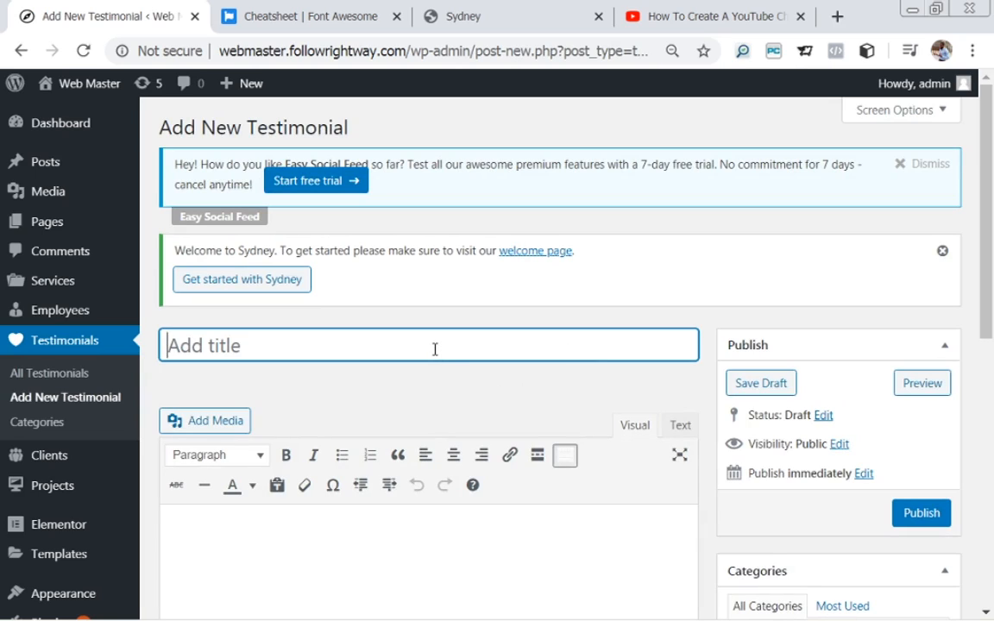
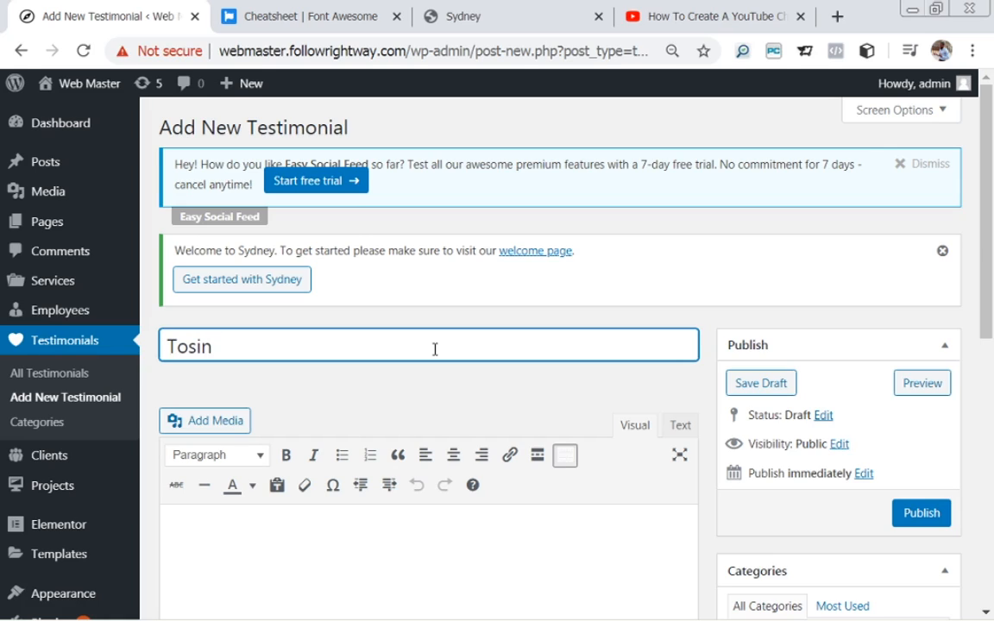
{"action": "left_click", "coordinate": [240, 347]}
{"action": "key", "text": "BackSpace"}
{"action": "type", "text": "d"}
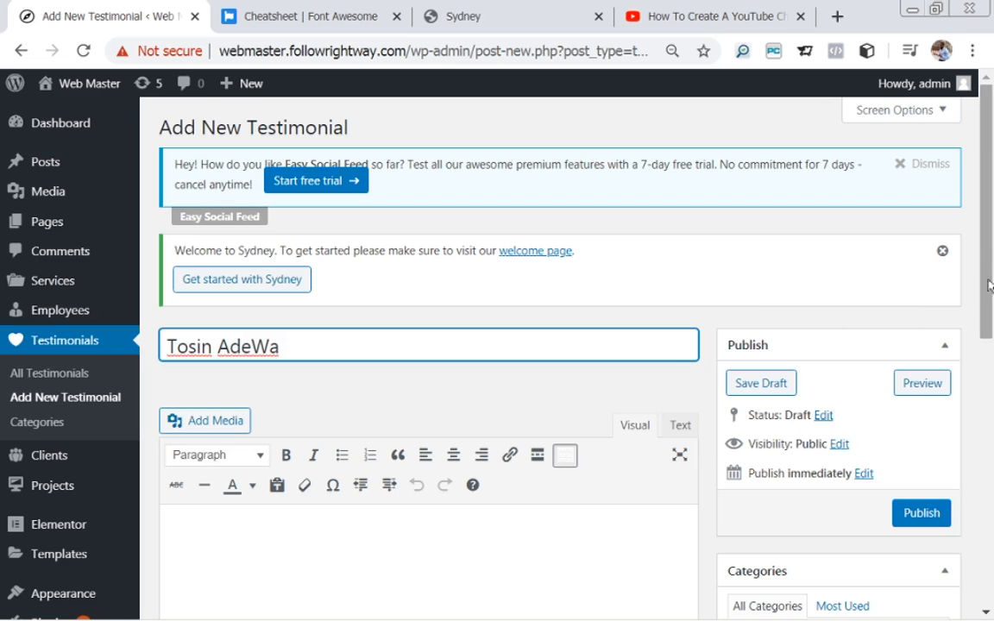
Paste the 'At vero eos' placeholder paragraph into the testimonial body.
{"action": "scroll", "coordinate": [990, 286], "scroll_direction": "down", "scroll_amount": 2}
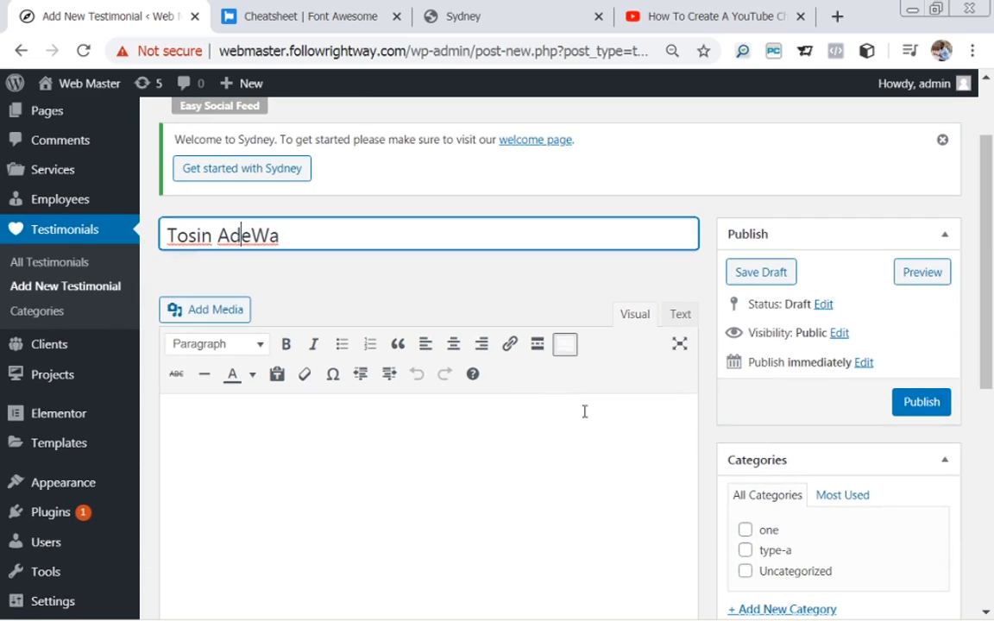
{"action": "left_click", "coordinate": [584, 412]}
{"action": "type", "text": "At vero eos et accusam et justo duo dolores et ea rebum. Stet gubergren no sea takimata sanctus."}
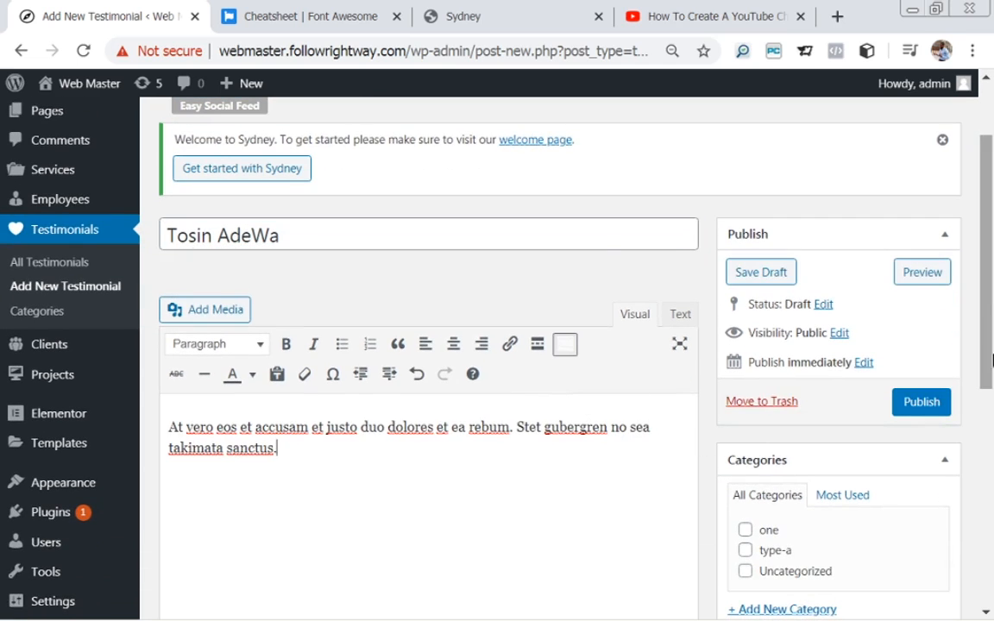
{"action": "scroll", "coordinate": [991, 361], "scroll_direction": "down", "scroll_amount": 3}
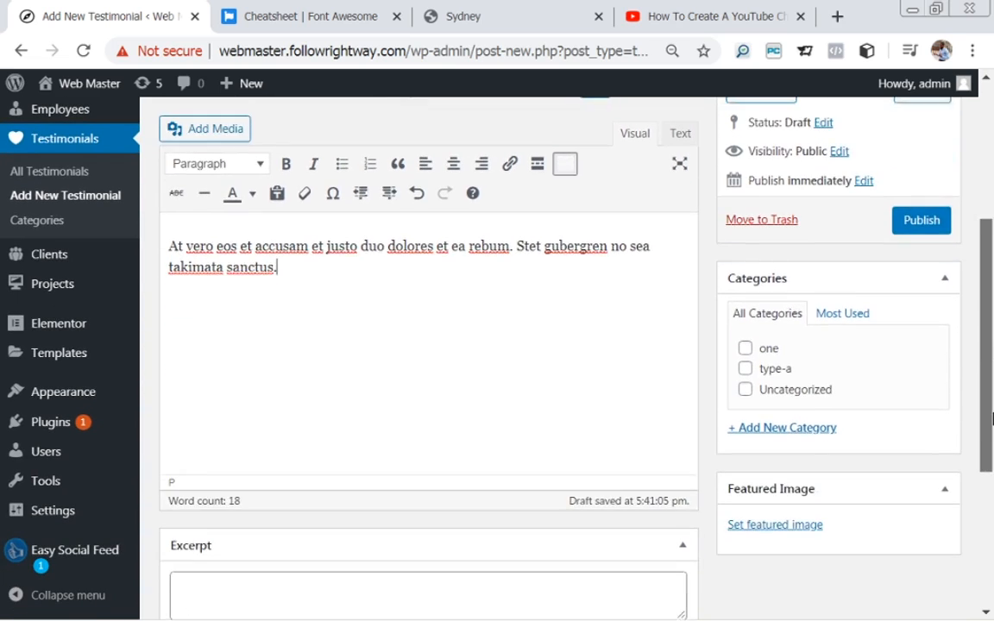
Create and assign the new testimonial category 'two'.
{"action": "left_click", "coordinate": [759, 418]}
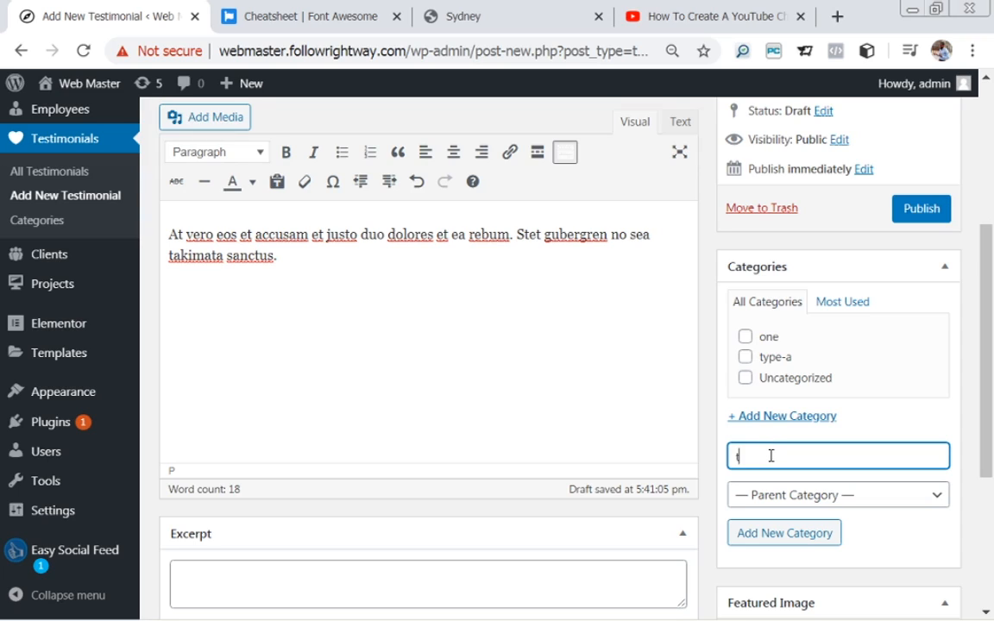
{"action": "type", "text": "two"}
{"action": "left_click", "coordinate": [777, 534]}
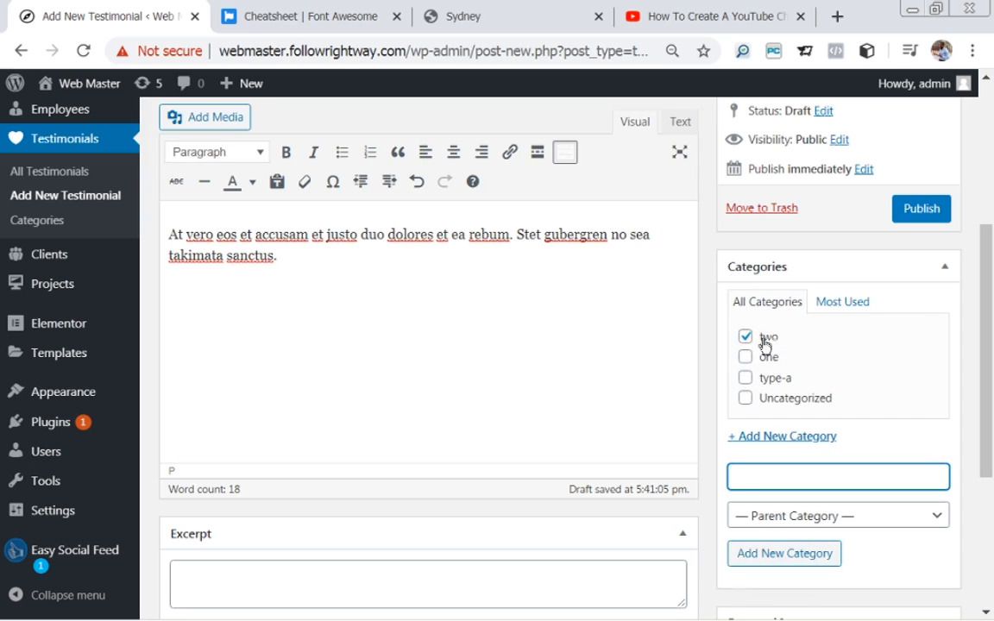
Enter 'Marketer' as the client function.
{"action": "left_click_drag", "start_coordinate": [990, 320], "coordinate": [991, 445]}
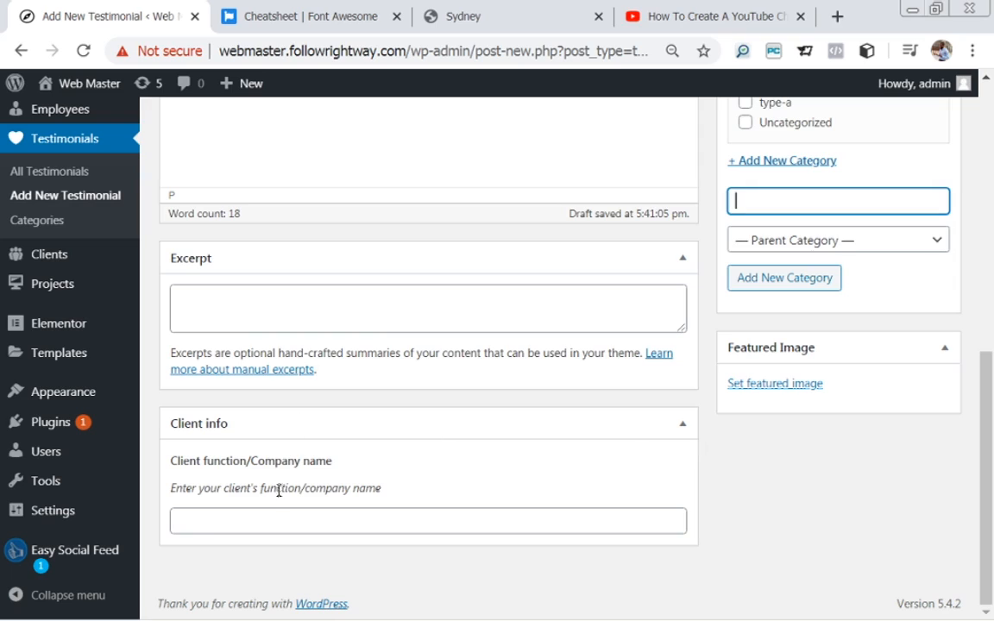
{"action": "left_click", "coordinate": [260, 528]}
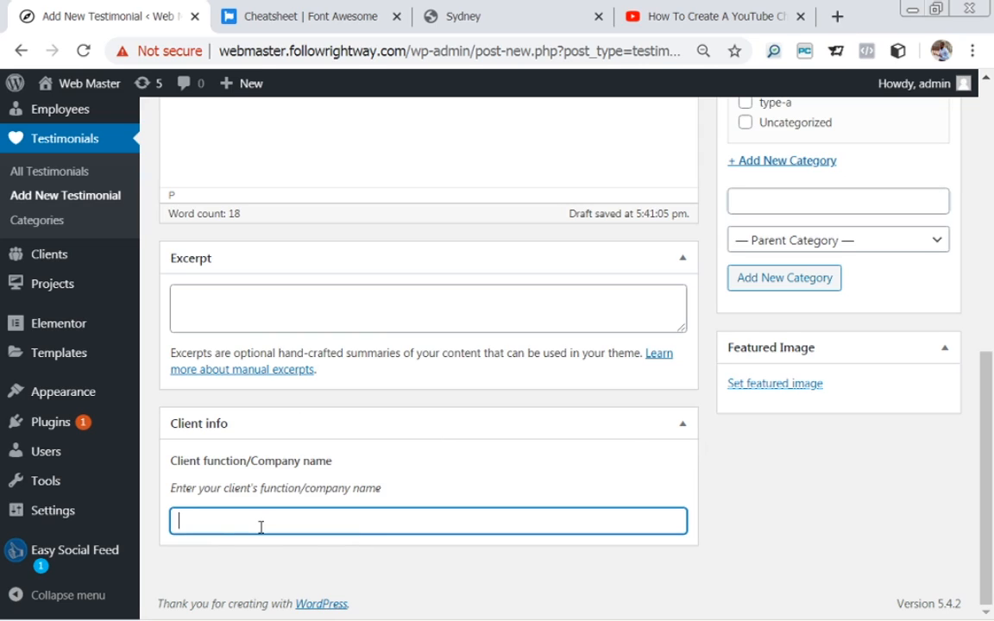
{"action": "type", "text": "Marketer"}
Set the test2.jpg portrait as featured image and publish the second testimonial.
{"action": "left_click", "coordinate": [776, 385]}
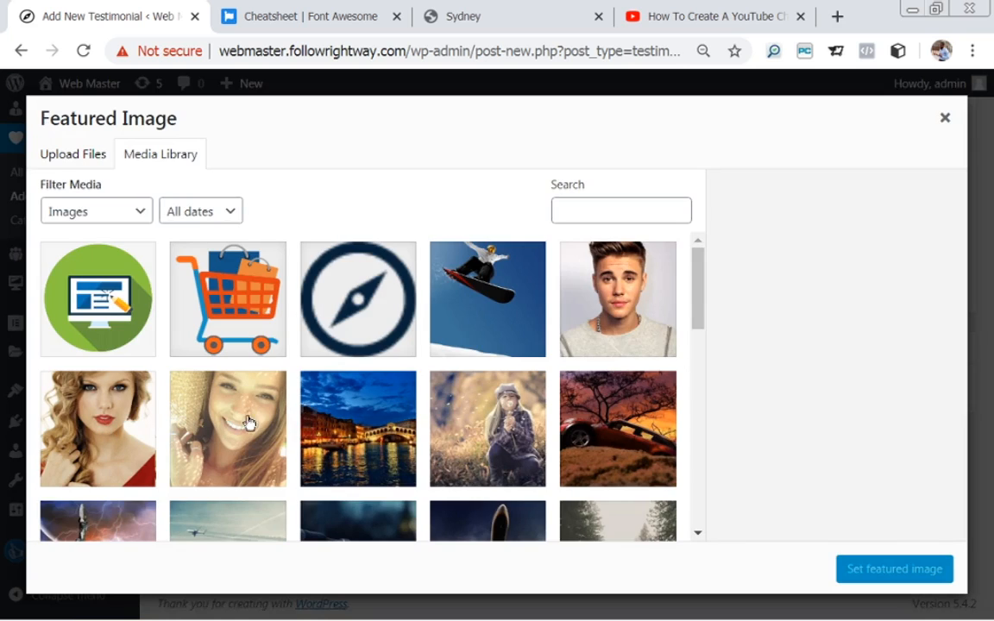
{"action": "mouse_move", "coordinate": [693, 323]}
{"action": "left_mouse_down"}
{"action": "mouse_move", "coordinate": [715, 363]}
{"action": "mouse_move", "coordinate": [708, 323]}
{"action": "left_mouse_up"}
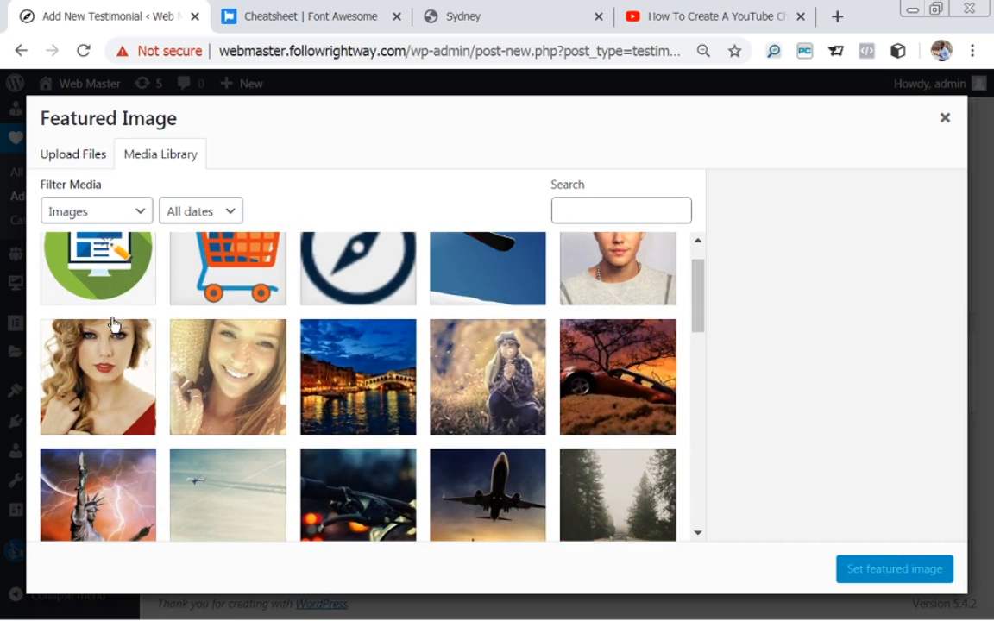
{"action": "left_click", "coordinate": [86, 318]}
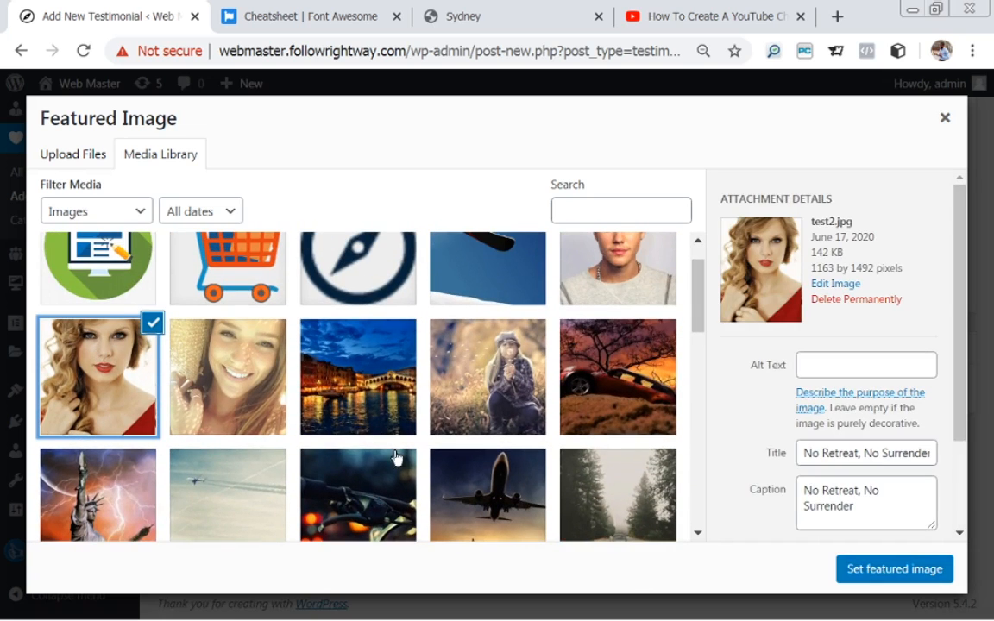
{"action": "left_click", "coordinate": [908, 570]}
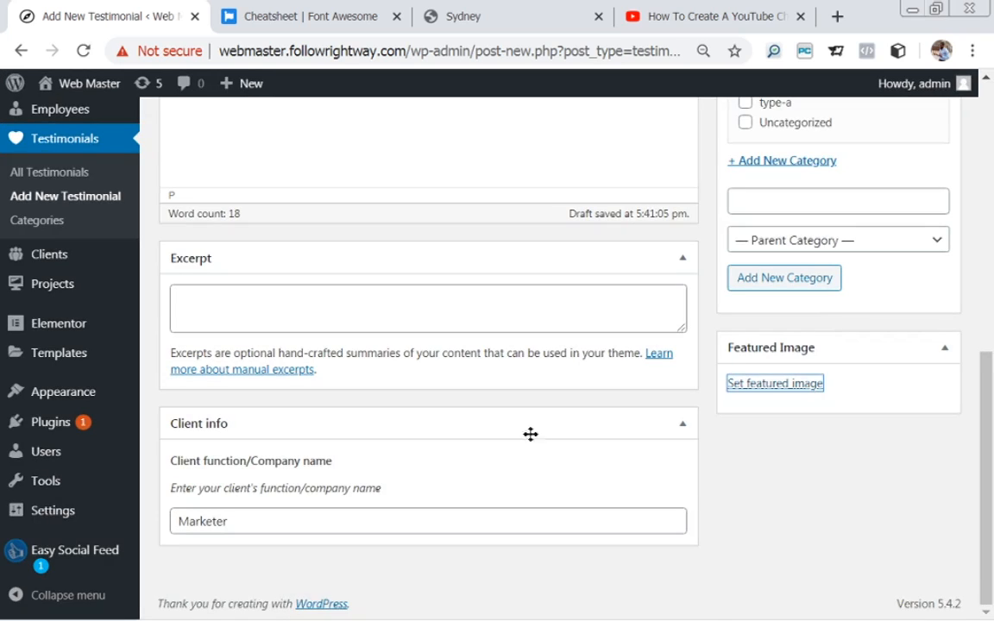
{"action": "left_click_drag", "start_coordinate": [991, 352], "coordinate": [961, 196]}
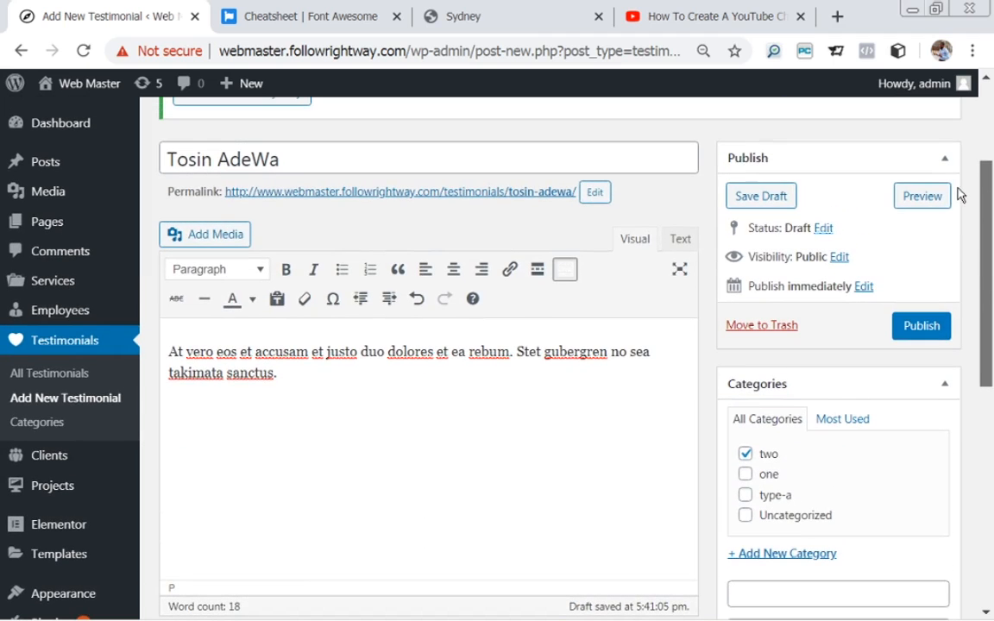
{"action": "left_click", "coordinate": [922, 327]}
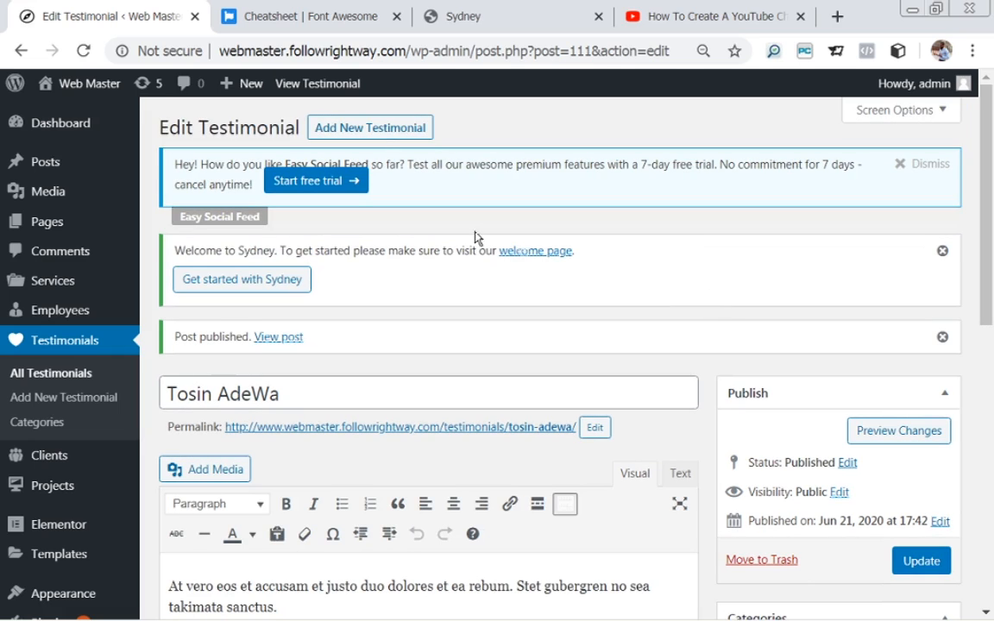
Start another testimonial titled with the client's full name, fixing a typo.
{"action": "left_click", "coordinate": [370, 129]}
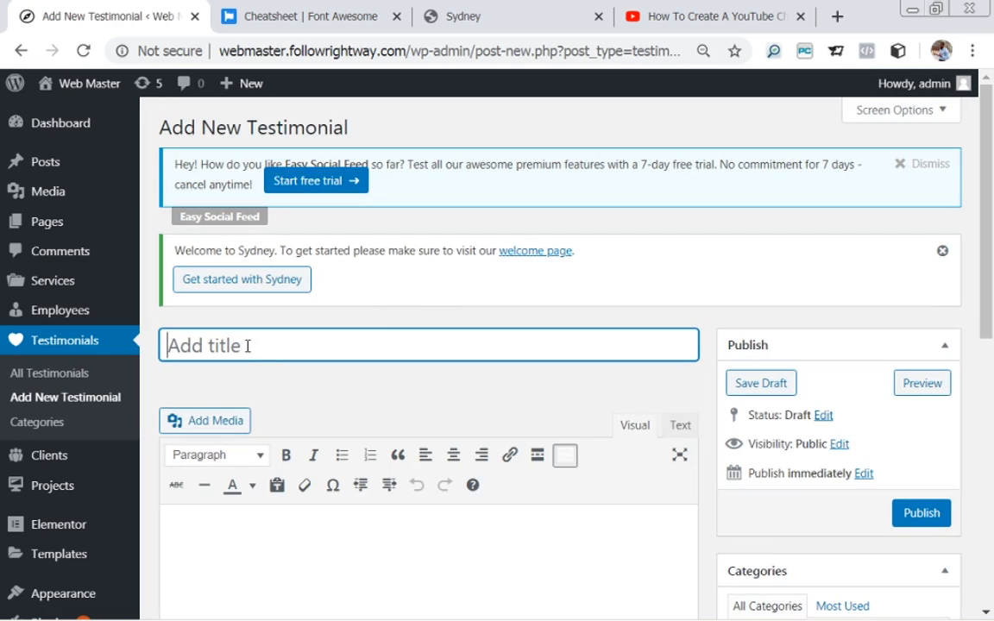
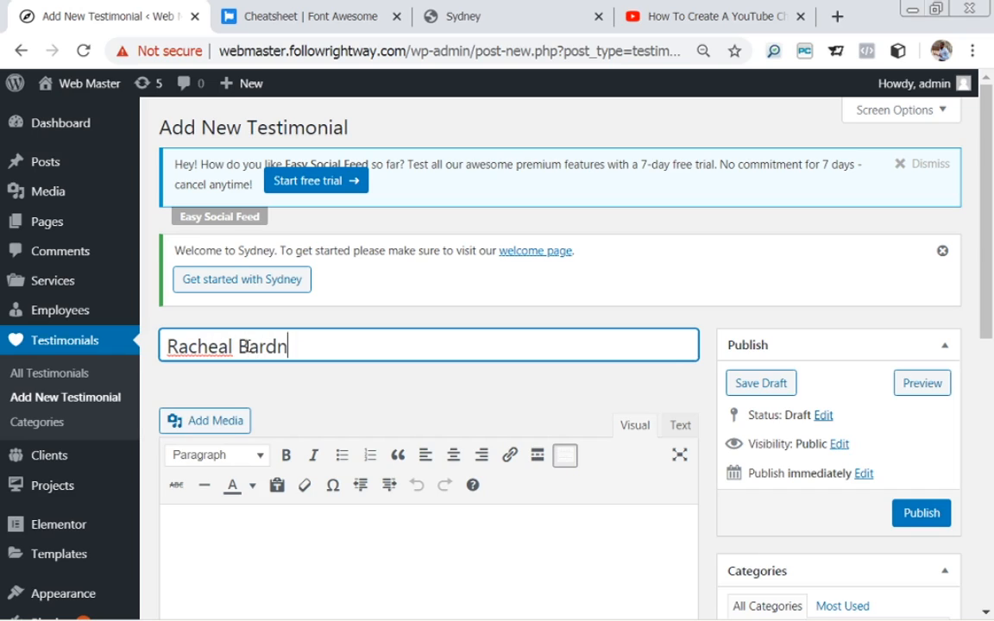
{"action": "left_click", "coordinate": [288, 346]}
{"action": "key", "text": "BackSpace"}
{"action": "type", "text": "mos"}
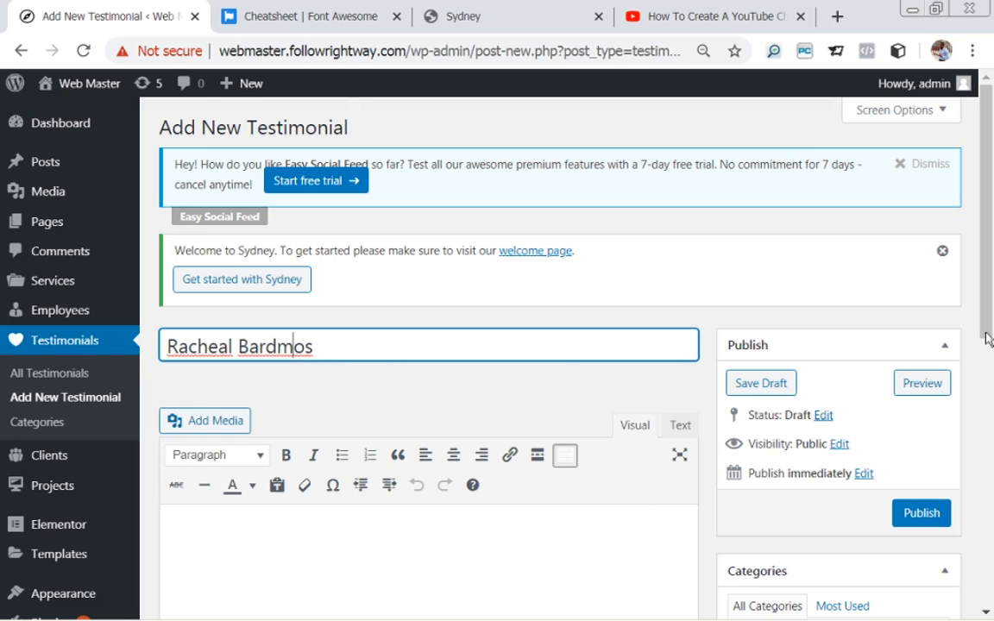
Paste the 'At vero eos' placeholder paragraph into the testimonial body.
{"action": "scroll", "coordinate": [988, 335], "scroll_direction": "down", "scroll_amount": 1}
{"action": "scroll", "coordinate": [988, 334], "scroll_direction": "down", "scroll_amount": 2}
{"action": "left_click", "coordinate": [653, 423]}
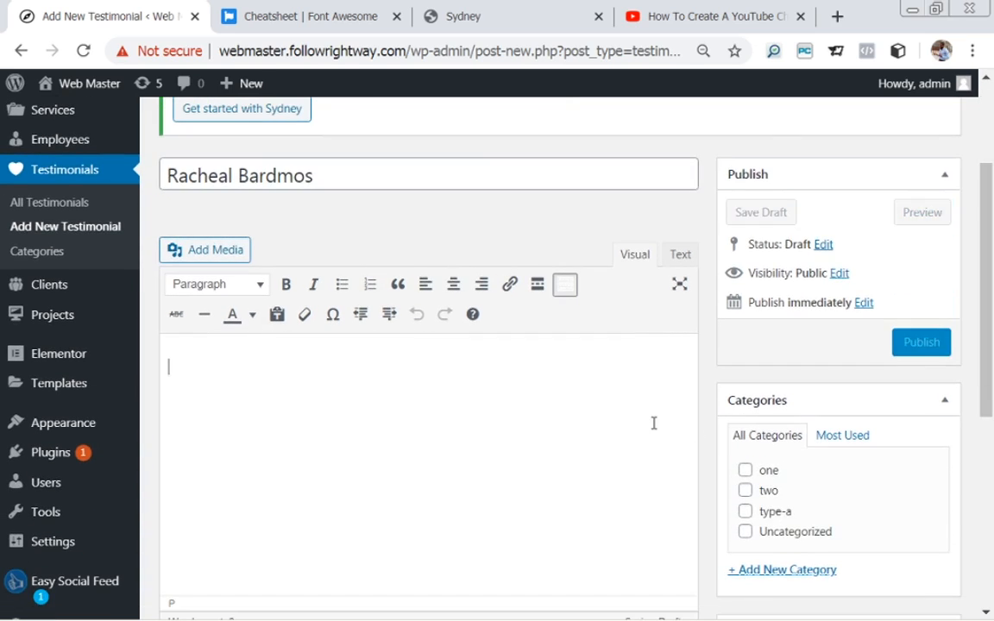
{"action": "type", "text": "At vero eos et accusam et justo duo dolores et ea rebum. Stet gubergren no sea takimata sanctus."}
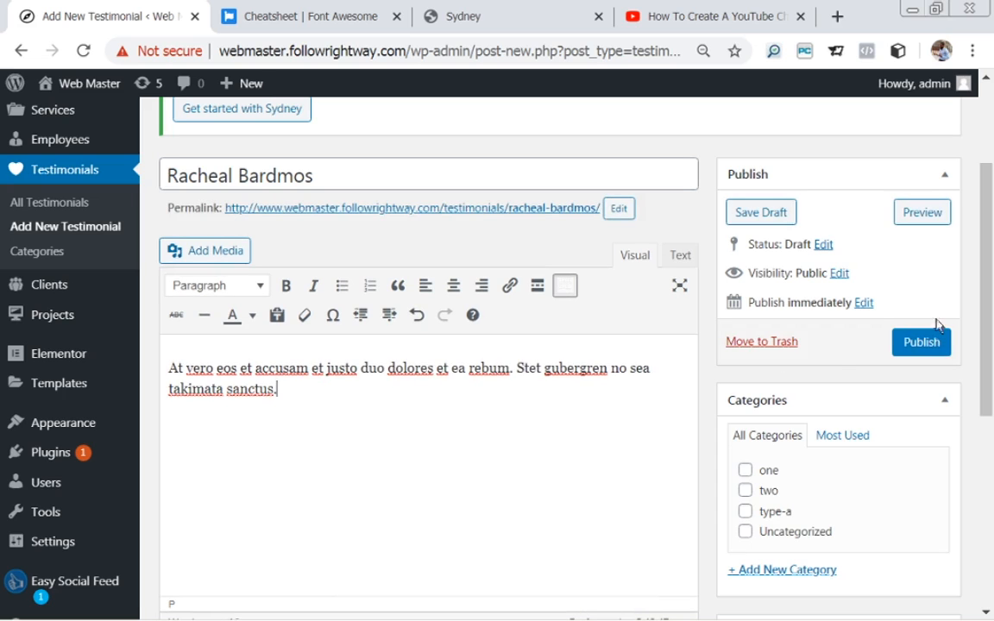
{"action": "mouse_move", "coordinate": [990, 273]}
{"action": "left_mouse_down"}
{"action": "mouse_move", "coordinate": [992, 255]}
{"action": "mouse_move", "coordinate": [992, 270]}
{"action": "left_mouse_up"}
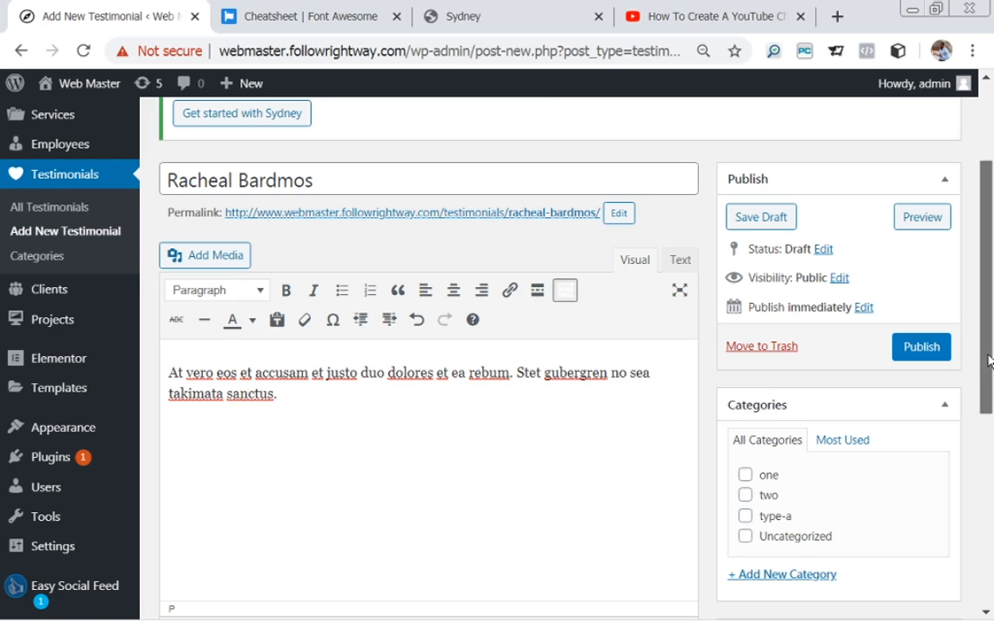
Create and assign the new testimonial category 'three'.
{"action": "scroll", "coordinate": [990, 361], "scroll_direction": "down", "scroll_amount": 2}
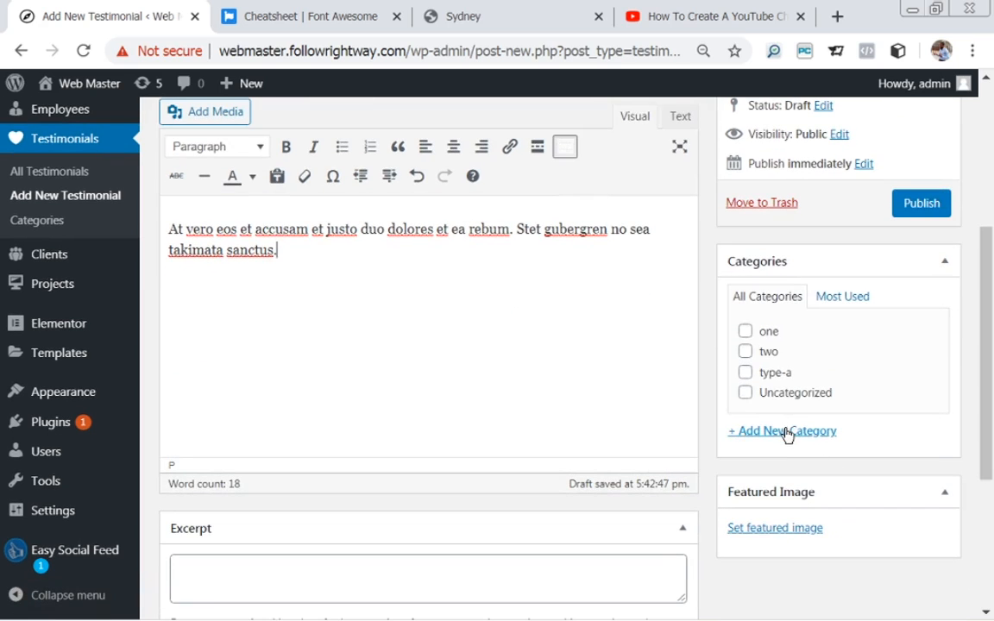
{"action": "left_click", "coordinate": [787, 434]}
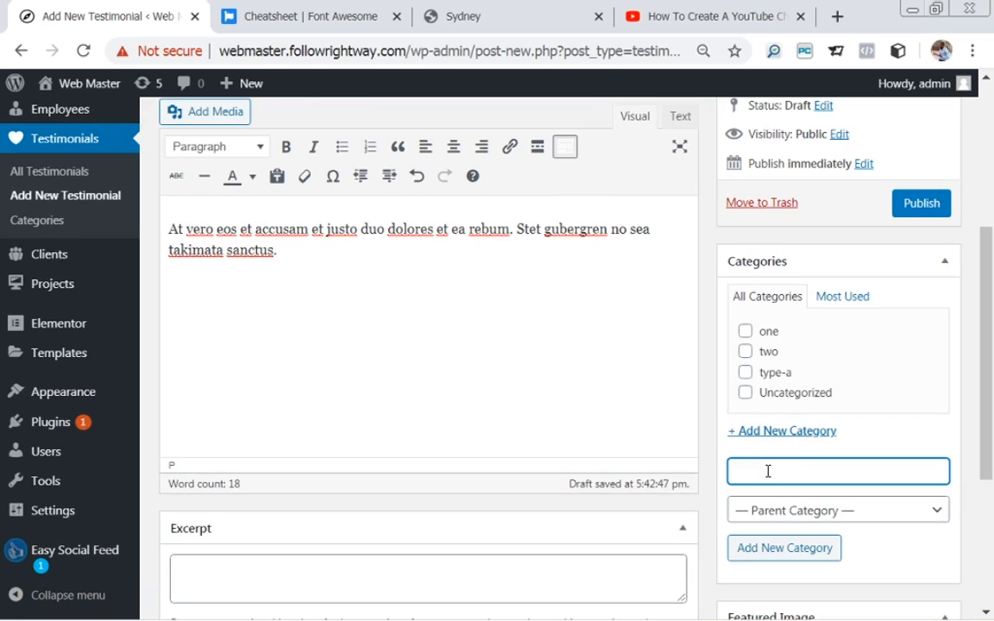
{"action": "type", "text": "three"}
{"action": "left_click", "coordinate": [787, 548]}
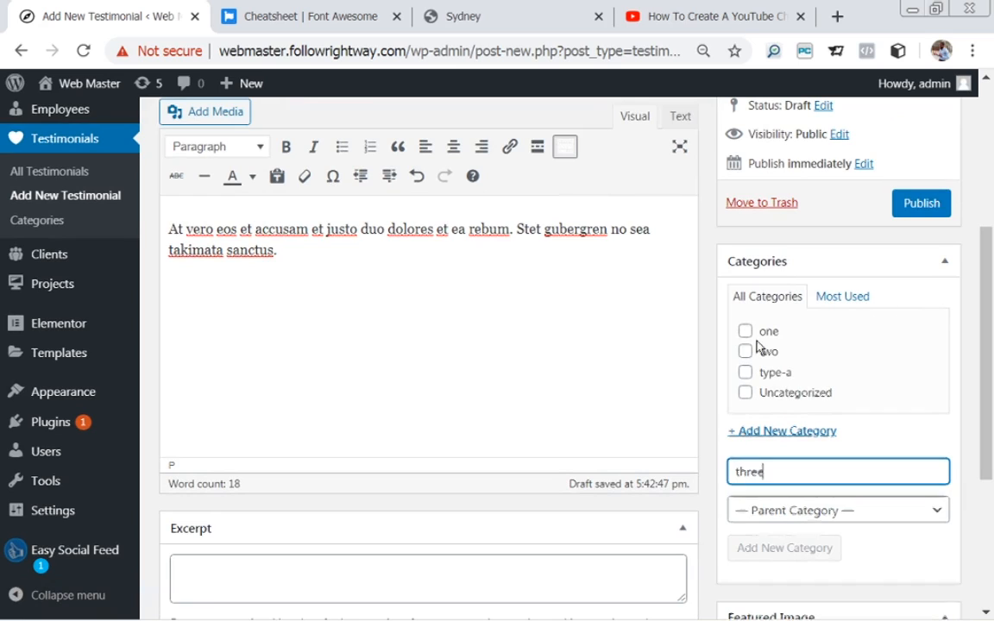
Enter 'Copywriter' as the client function and bring up the featured image picker.
{"action": "scroll", "coordinate": [989, 354], "scroll_direction": "down", "scroll_amount": 1}
{"action": "left_click_drag", "start_coordinate": [989, 354], "coordinate": [991, 460]}
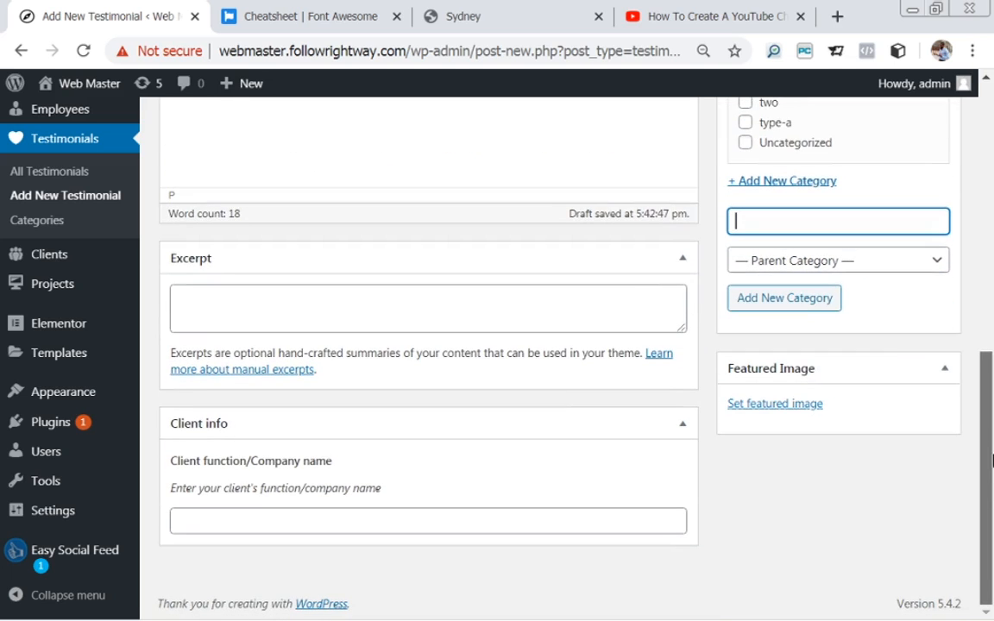
{"action": "left_click", "coordinate": [304, 521]}
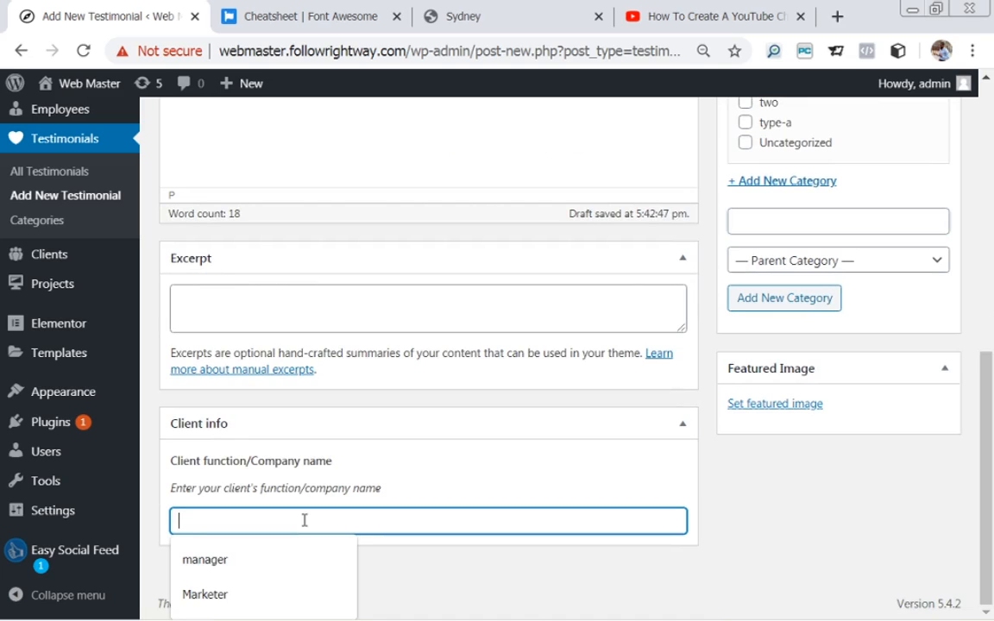
{"action": "type", "text": "Copywriter"}
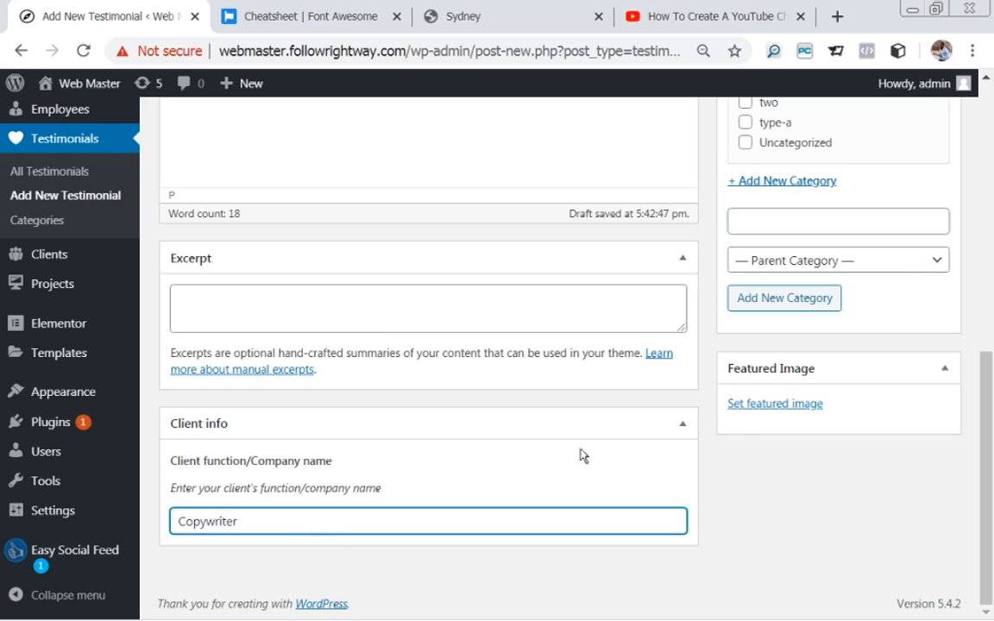
{"action": "left_click", "coordinate": [754, 406]}
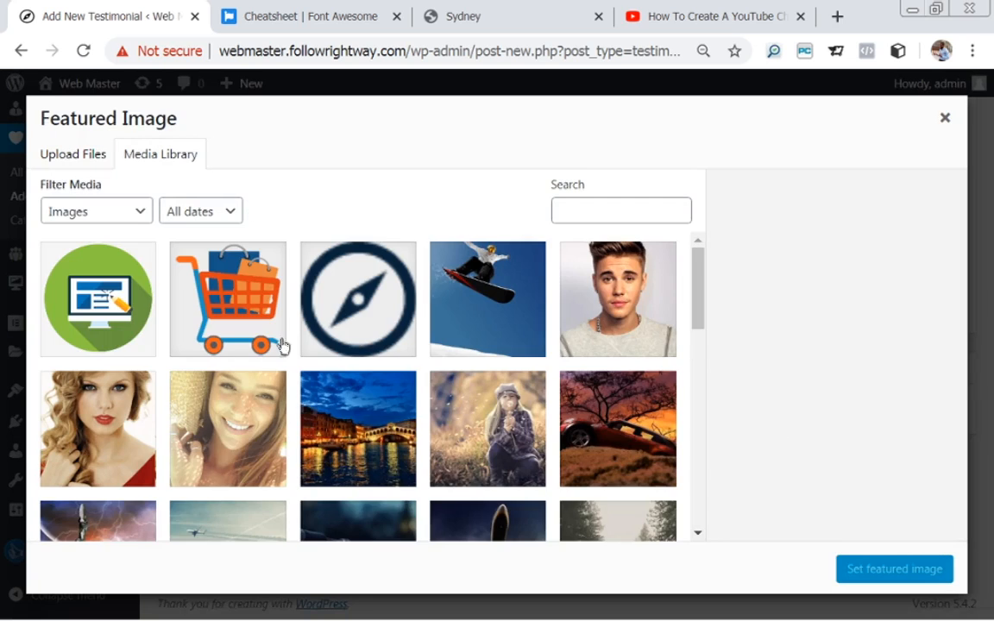
Set the smiling woman's photo (test1.jpg) as featured image and publish the testimonial.
{"action": "left_click", "coordinate": [246, 428]}
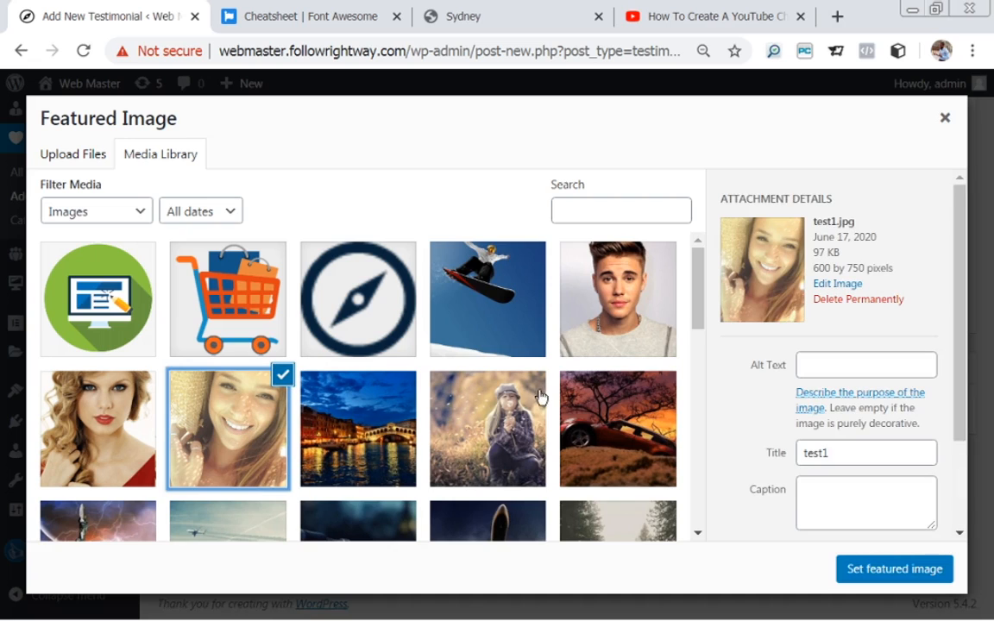
{"action": "left_click_drag", "start_coordinate": [963, 319], "coordinate": [965, 349]}
{"action": "left_click", "coordinate": [882, 570]}
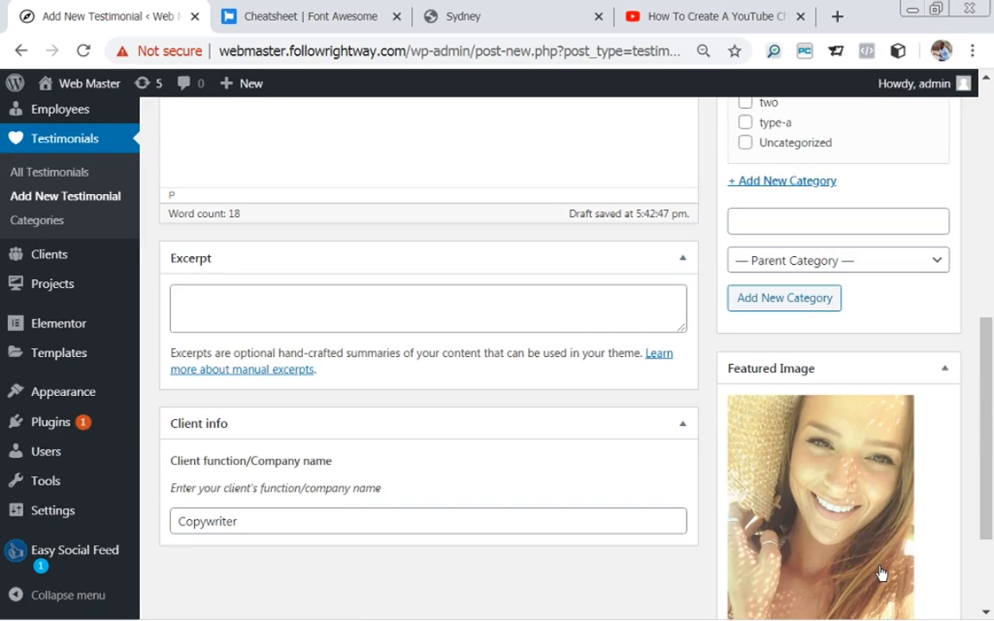
{"action": "scroll", "coordinate": [983, 413], "scroll_direction": "up", "scroll_amount": 3}
{"action": "left_click_drag", "start_coordinate": [976, 330], "coordinate": [970, 270]}
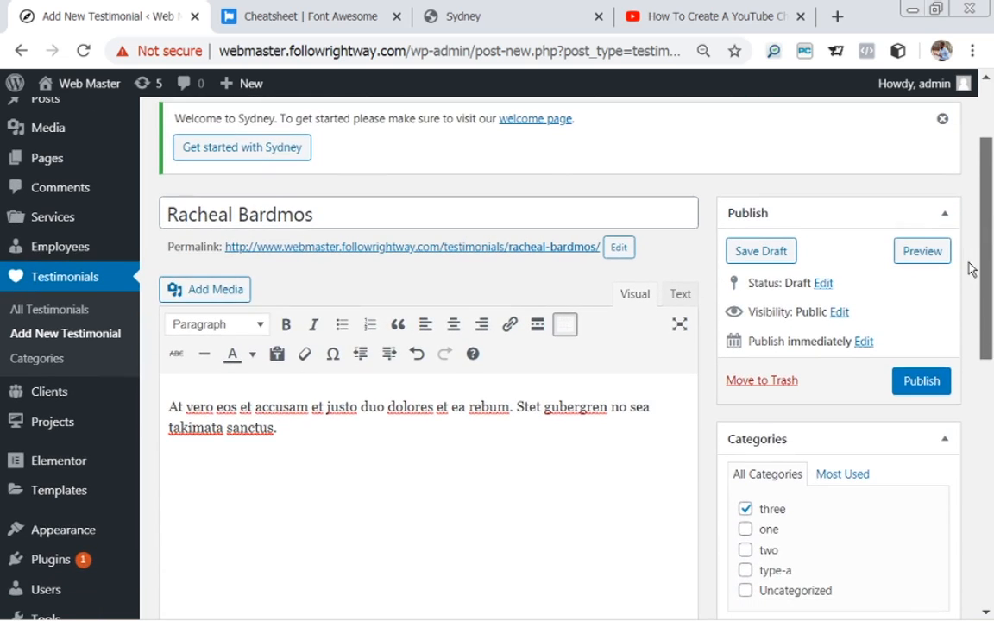
{"action": "left_click", "coordinate": [916, 387]}
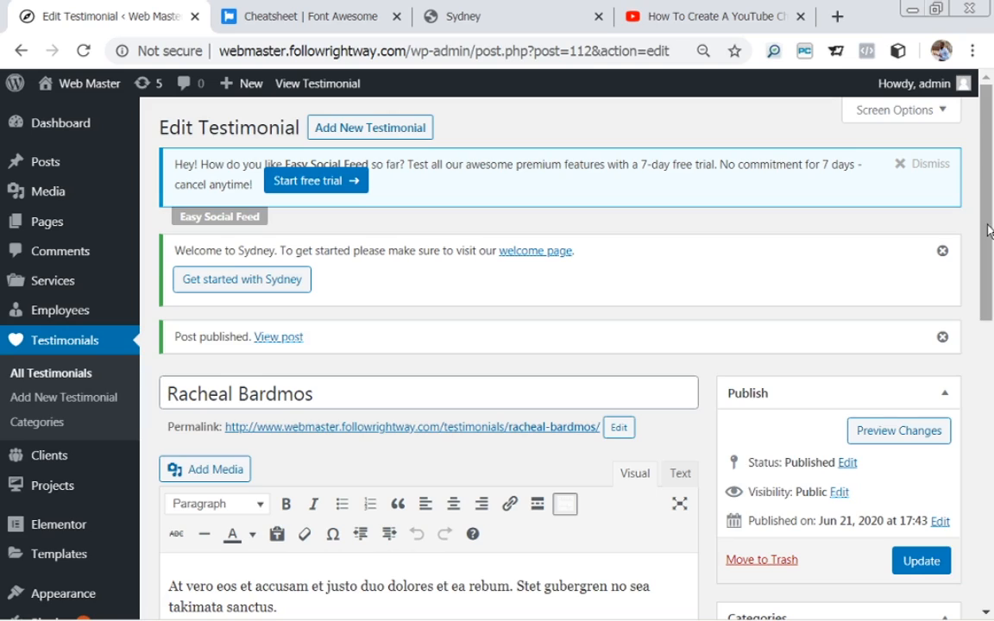
{"action": "left_click_drag", "start_coordinate": [990, 231], "coordinate": [973, 335]}
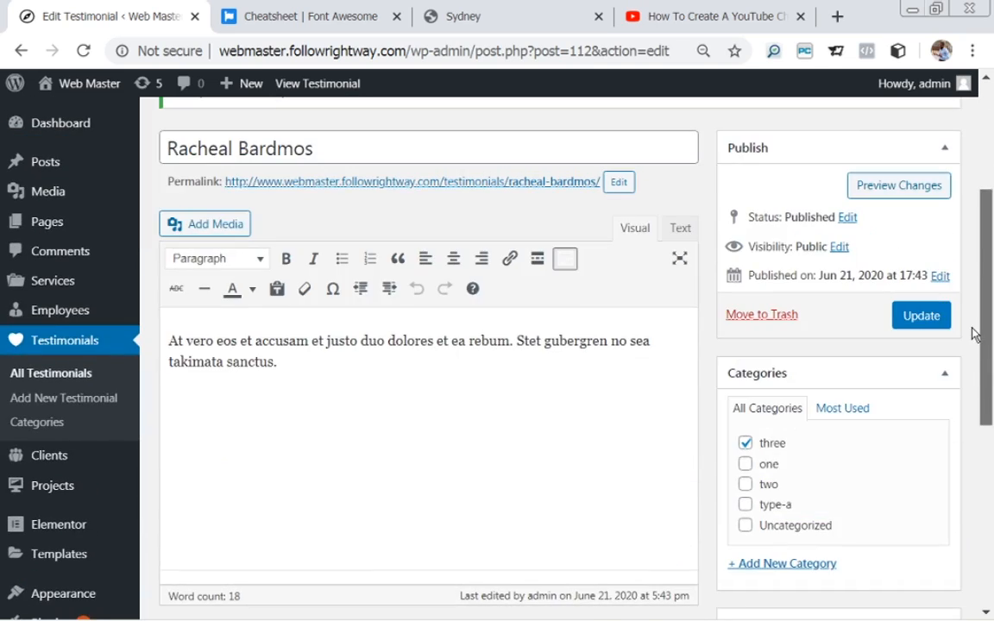
Open the Homepage from All Pages for editing and scroll to its page-builder rows.
{"action": "mouse_move", "coordinate": [24, 206]}
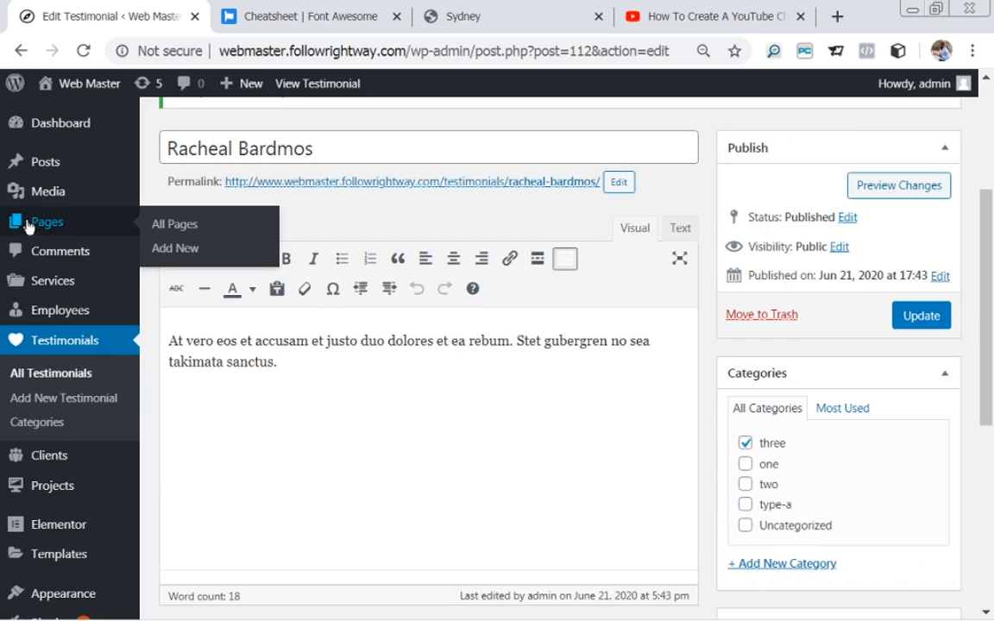
{"action": "left_click", "coordinate": [175, 226]}
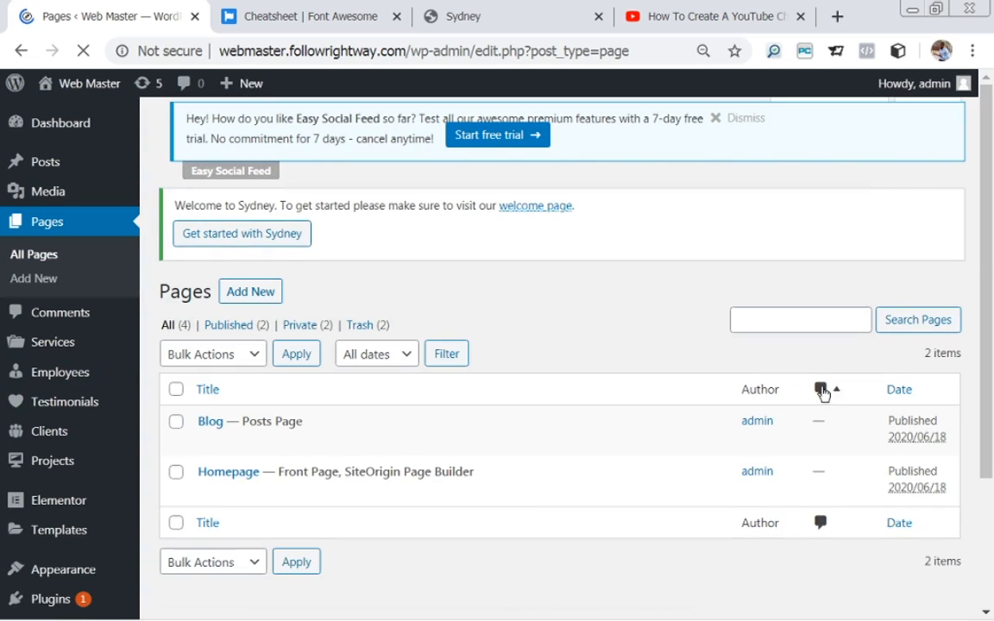
{"action": "scroll", "coordinate": [604, 285], "scroll_direction": "down", "scroll_amount": 1}
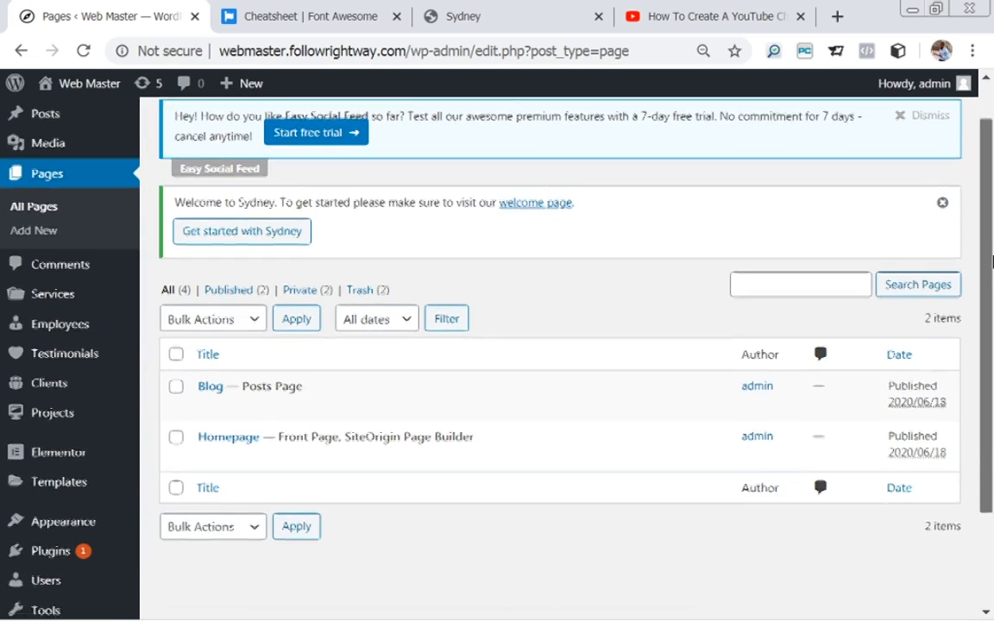
{"action": "mouse_move", "coordinate": [136, 404]}
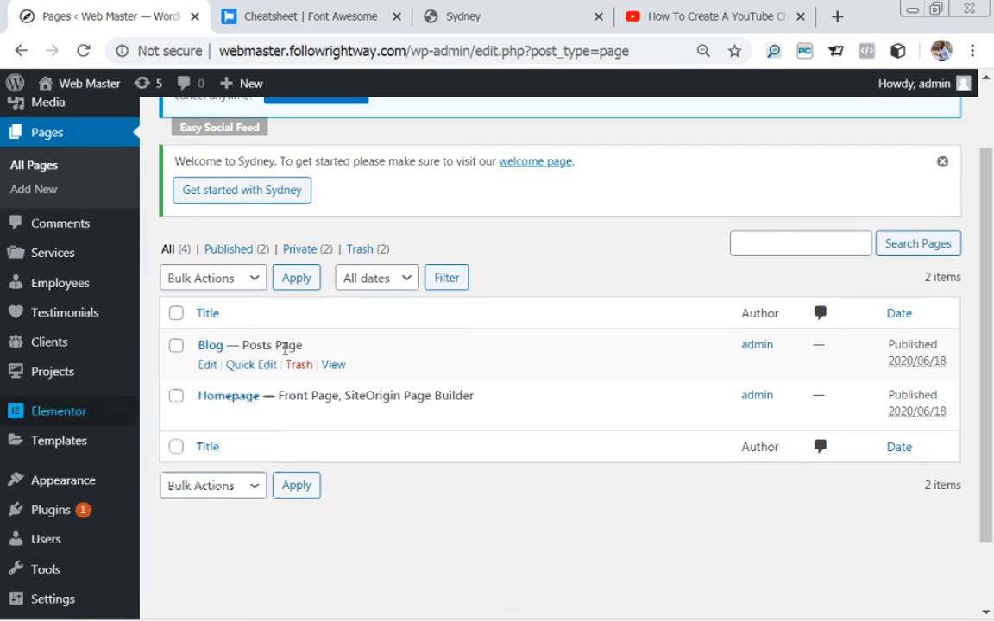
{"action": "left_click", "coordinate": [206, 419]}
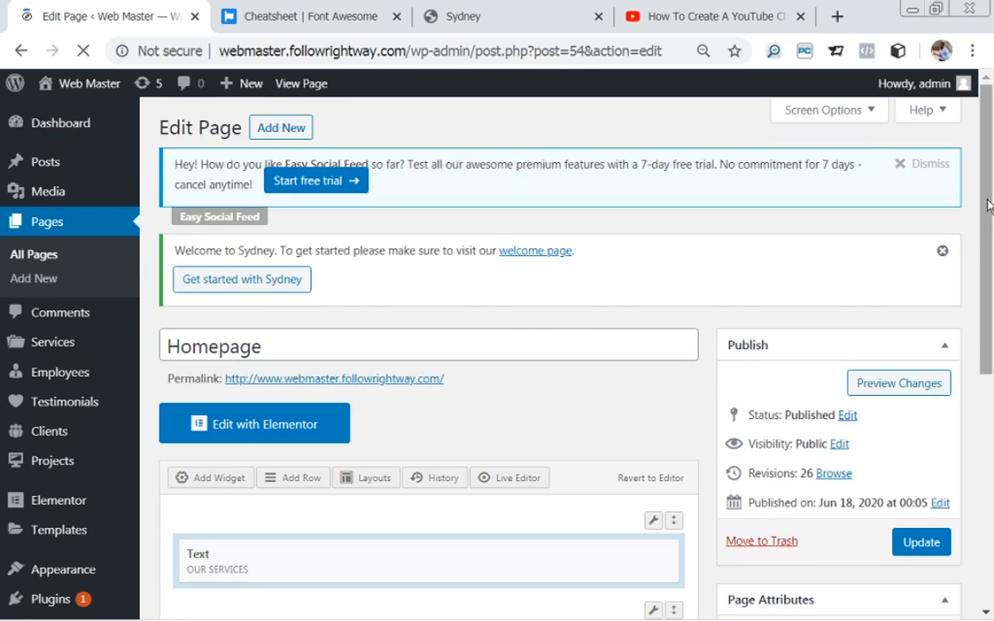
{"action": "left_click_drag", "start_coordinate": [990, 206], "coordinate": [993, 412]}
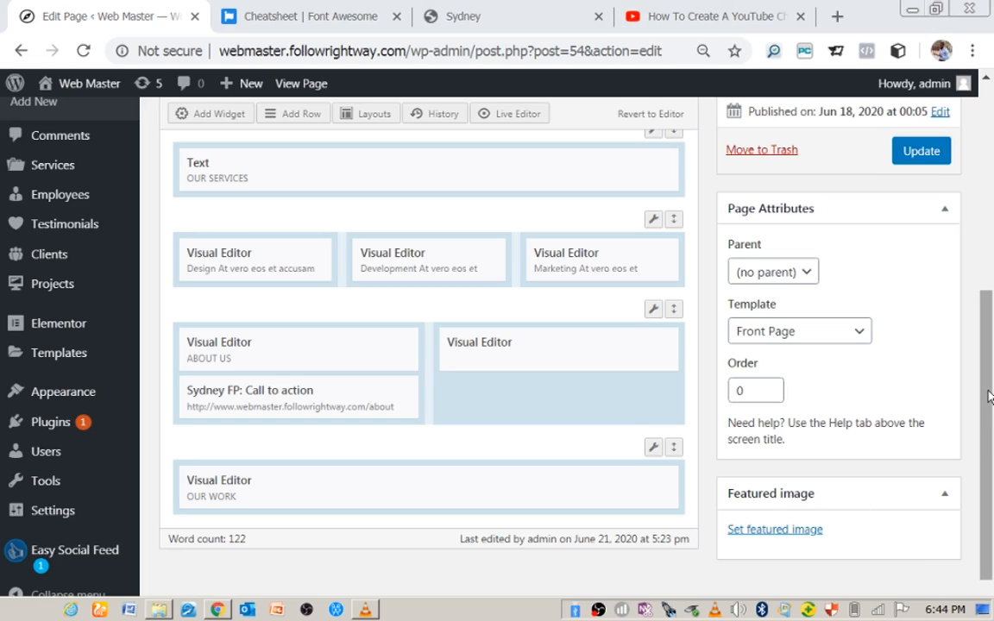
Add a new page-builder row with a single column.
{"action": "left_click", "coordinate": [297, 116]}
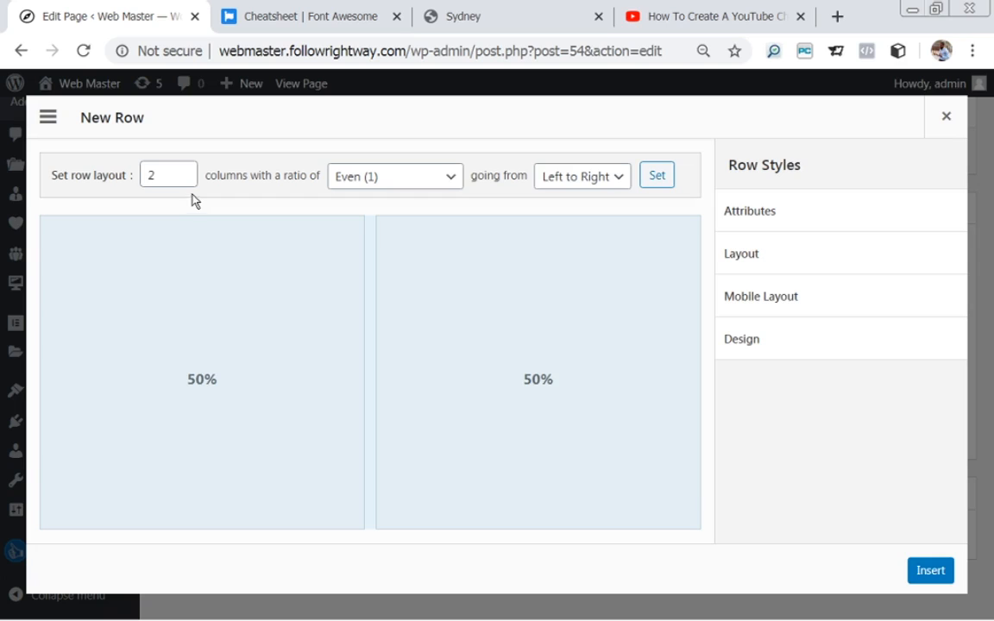
{"action": "left_click", "coordinate": [154, 174]}
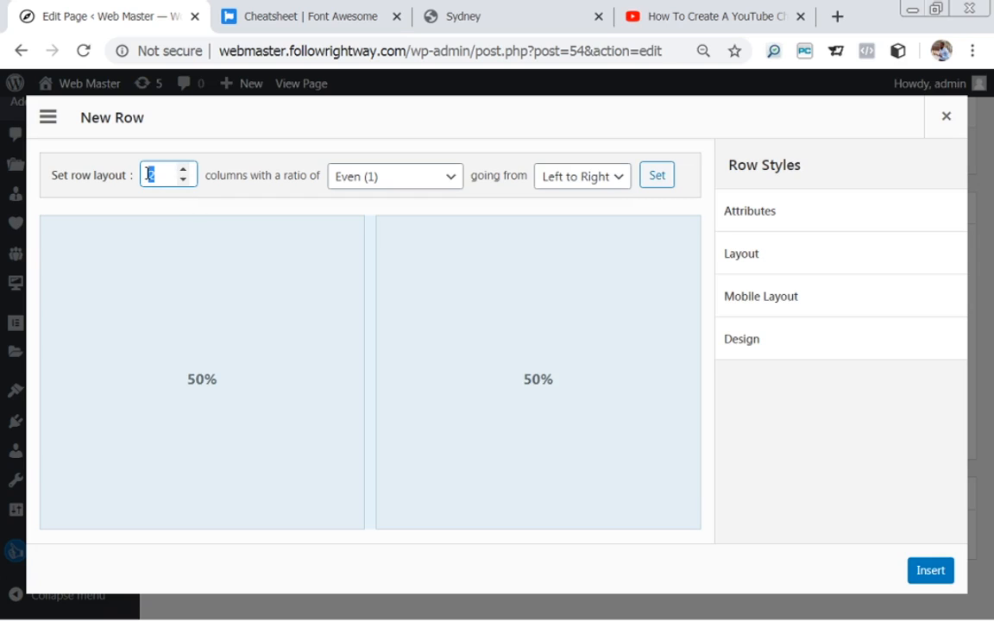
{"action": "type", "text": "1"}
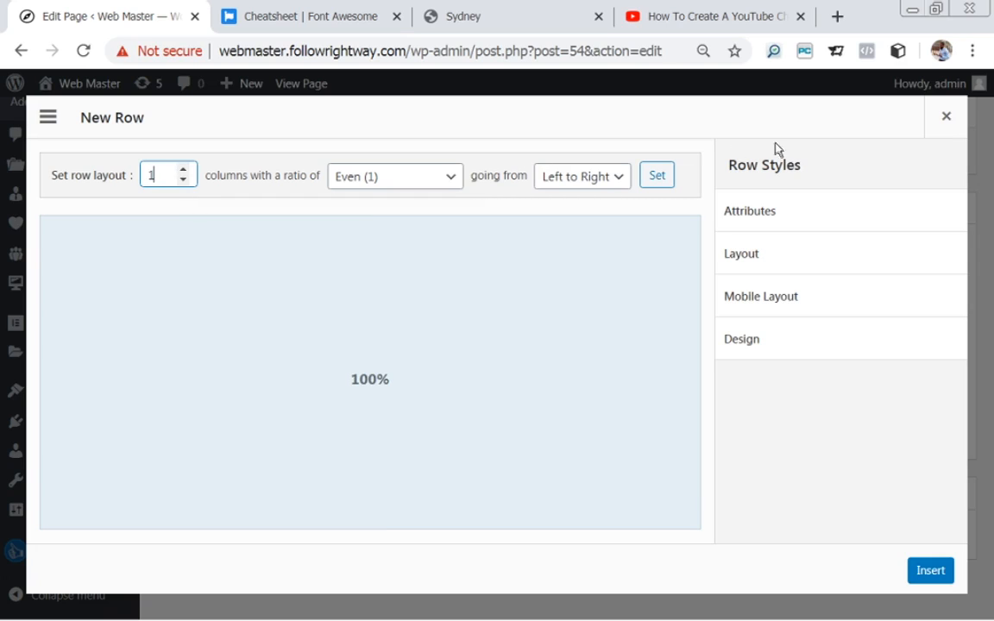
Give the new row 40 px top/bottom padding and a Full Width row layout.
{"action": "left_click", "coordinate": [781, 262]}
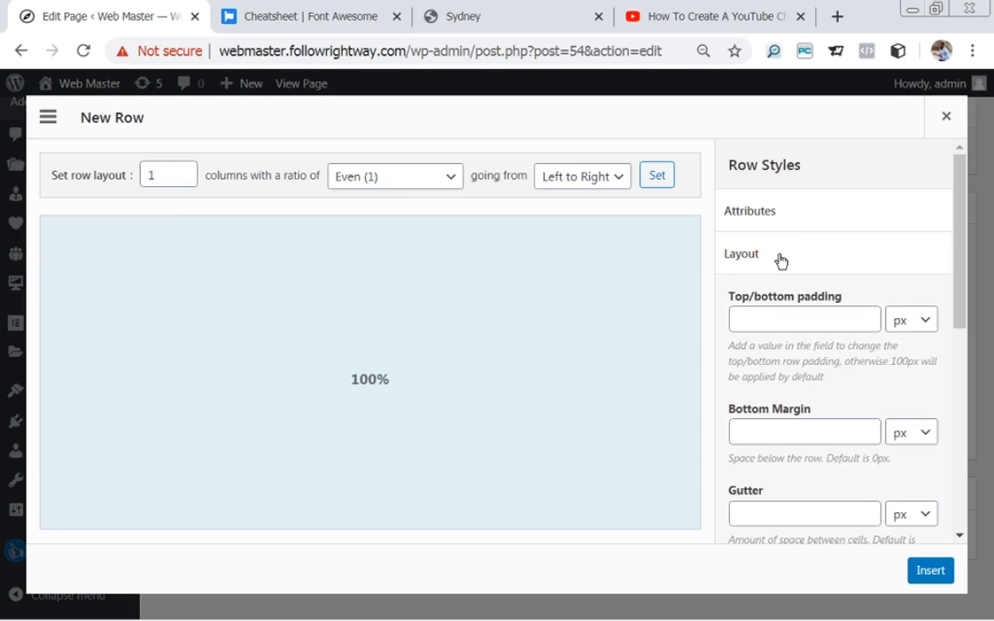
{"action": "left_click", "coordinate": [808, 325]}
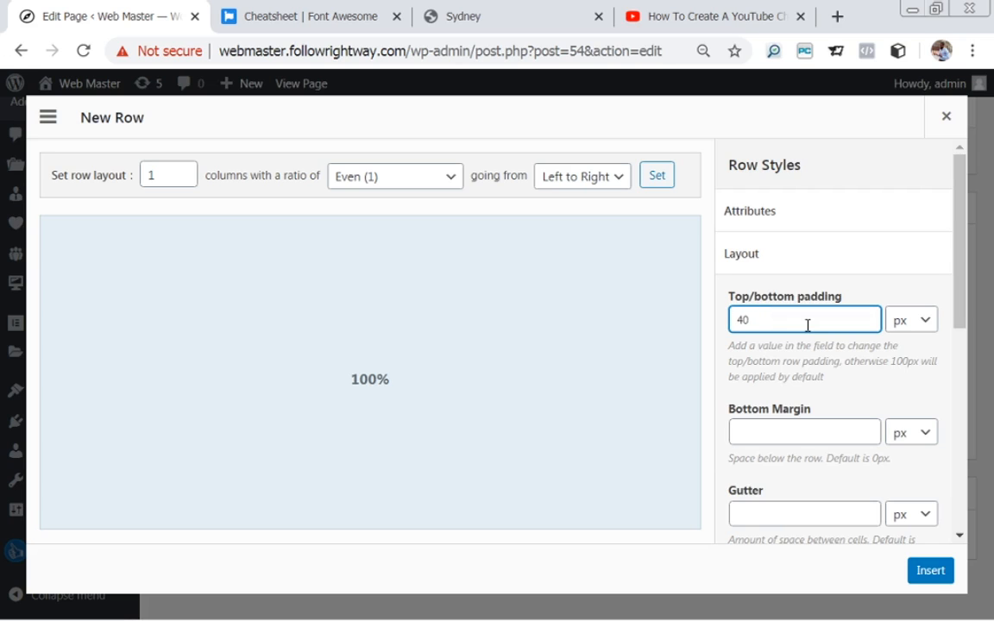
{"action": "left_click_drag", "start_coordinate": [956, 269], "coordinate": [976, 401]}
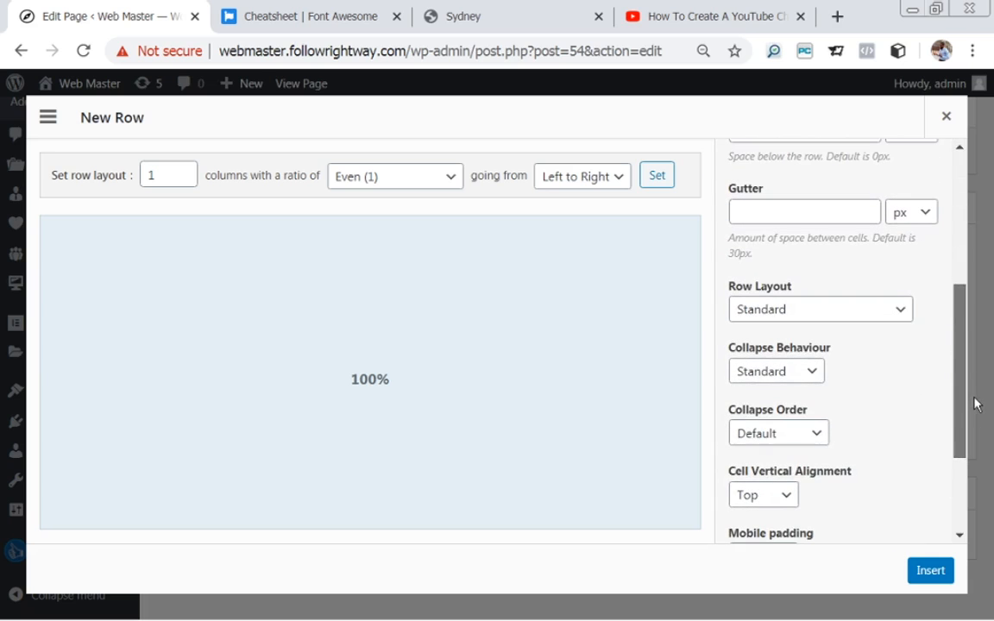
{"action": "left_click", "coordinate": [775, 310]}
{"action": "left_click", "coordinate": [783, 349]}
{"action": "left_click_drag", "start_coordinate": [961, 311], "coordinate": [928, 160]}
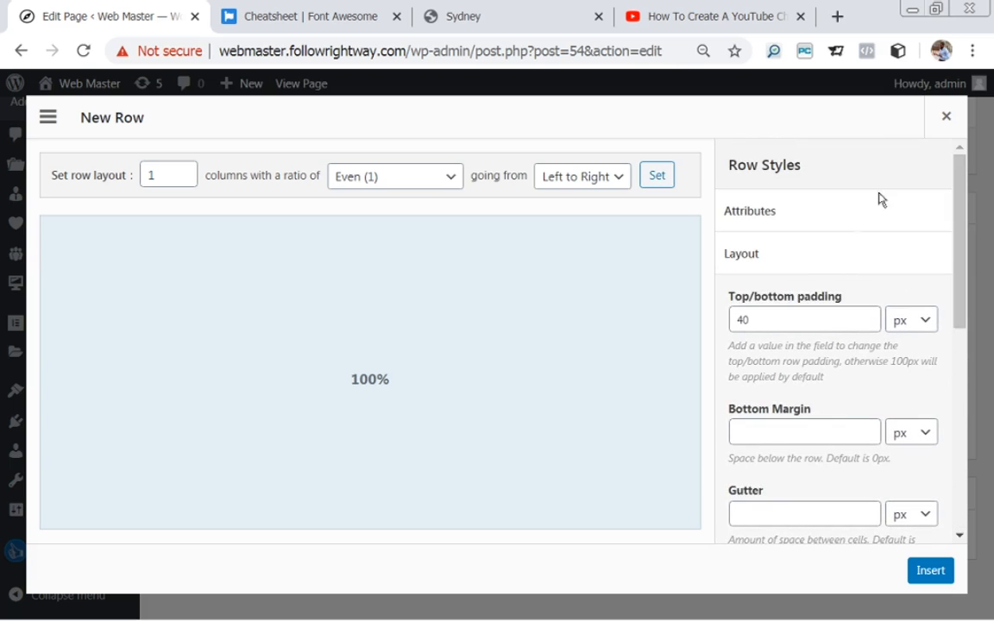
{"action": "left_click", "coordinate": [743, 259]}
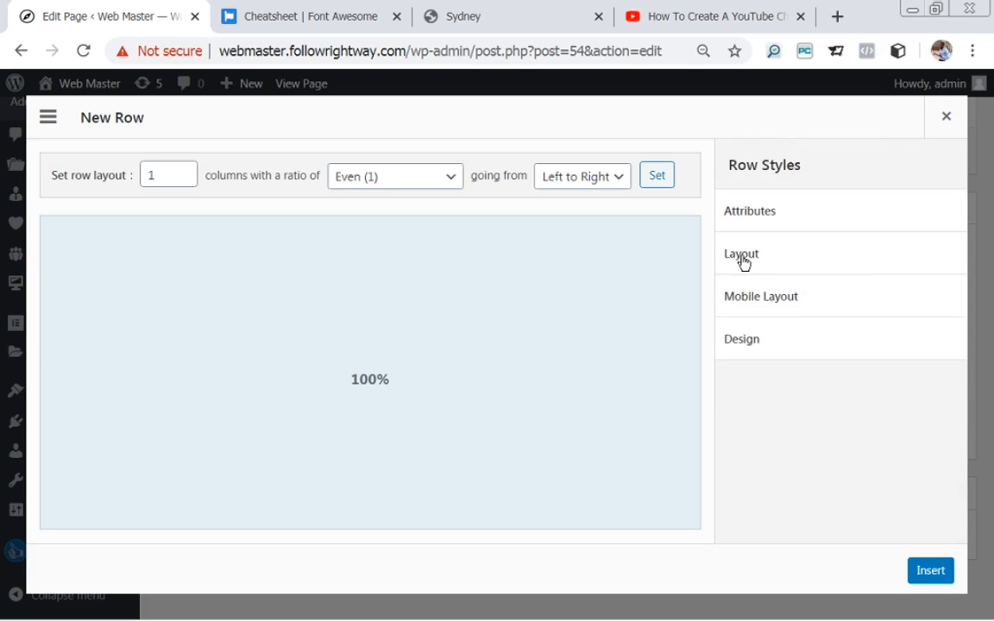
{"action": "left_click", "coordinate": [748, 341]}
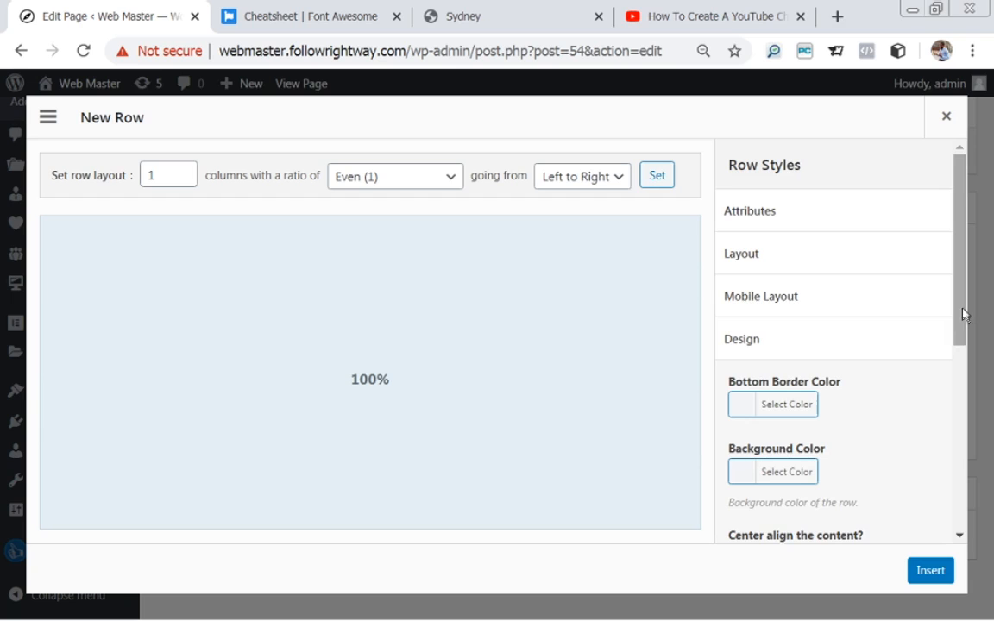
{"action": "left_click_drag", "start_coordinate": [961, 311], "coordinate": [983, 499]}
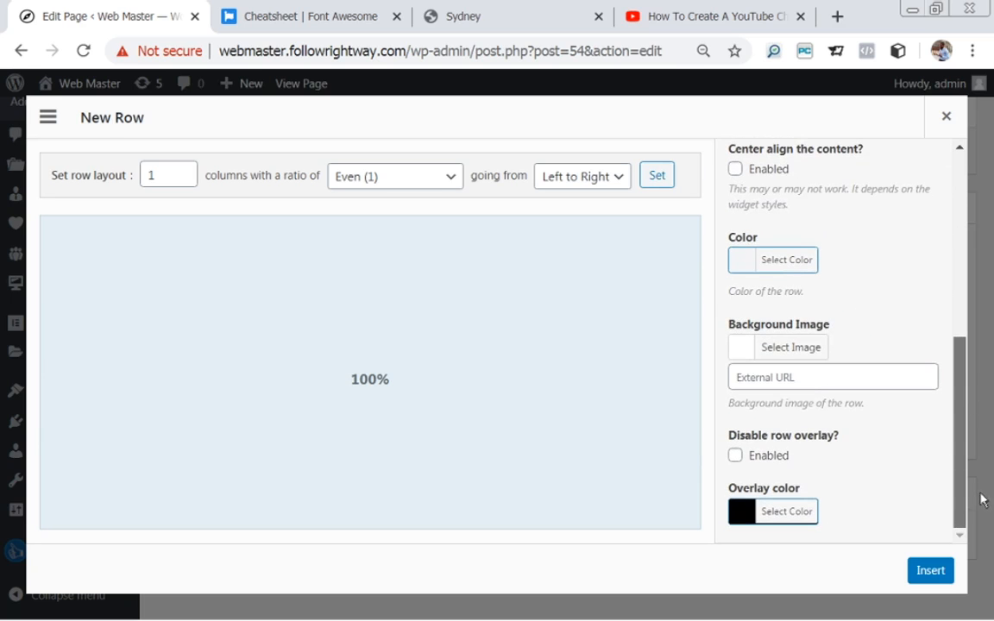
Set the new row's background to the cloudy-sky Background.jpg image from the Media Library.
{"action": "left_click", "coordinate": [747, 348]}
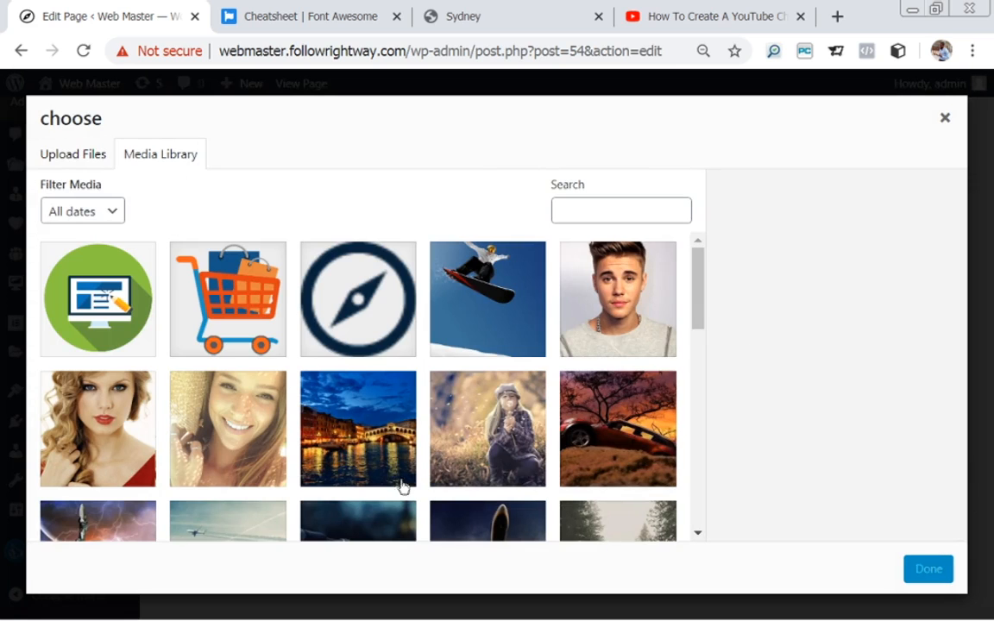
{"action": "scroll", "coordinate": [690, 293], "scroll_direction": "down", "scroll_amount": 5}
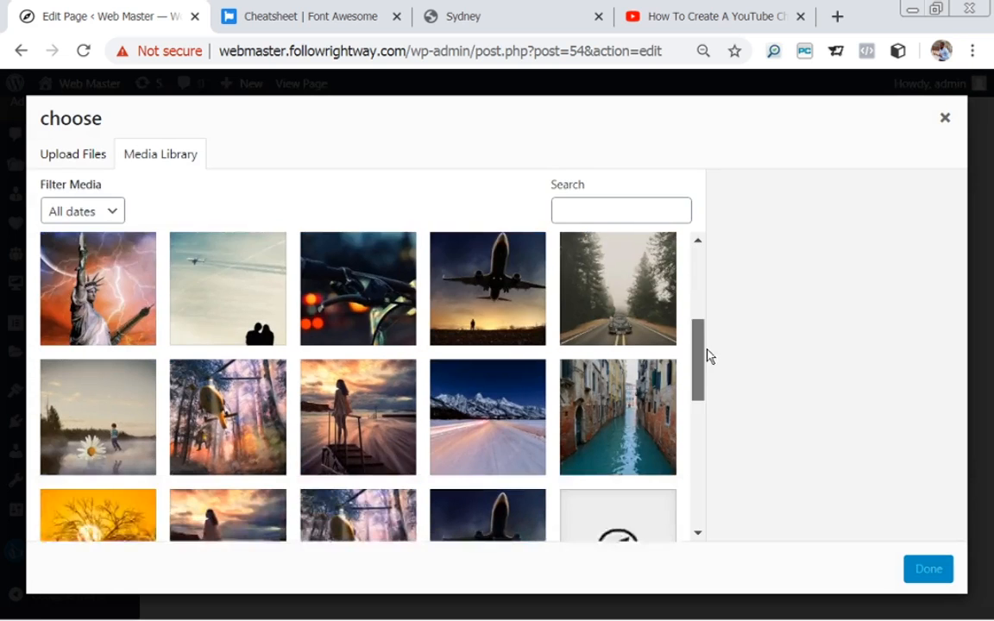
{"action": "scroll", "coordinate": [714, 384], "scroll_direction": "down", "scroll_amount": 5}
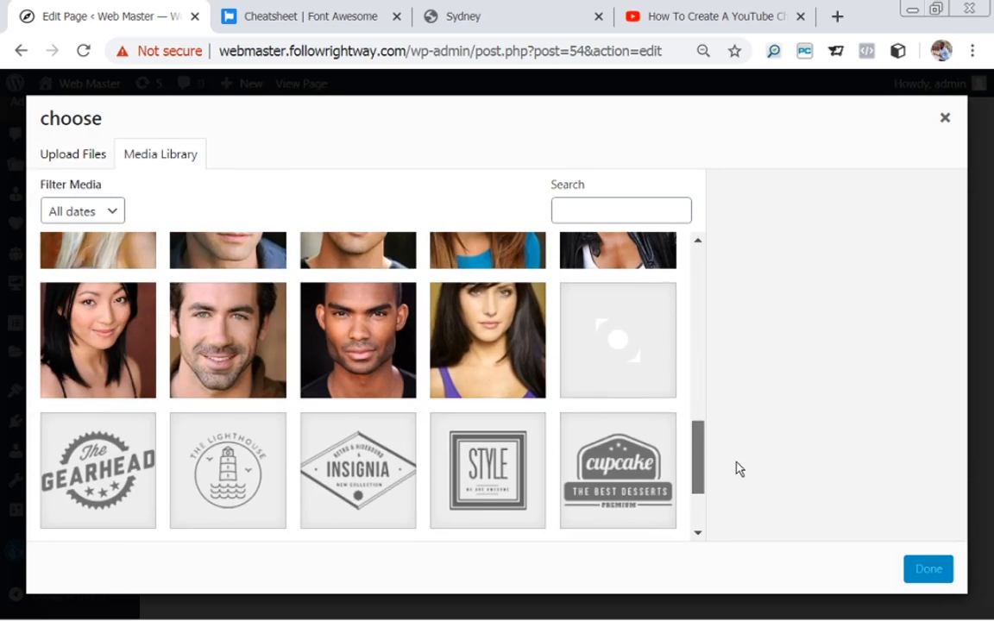
{"action": "scroll", "coordinate": [738, 466], "scroll_direction": "up", "scroll_amount": 3}
{"action": "scroll", "coordinate": [743, 491], "scroll_direction": "down", "scroll_amount": 3}
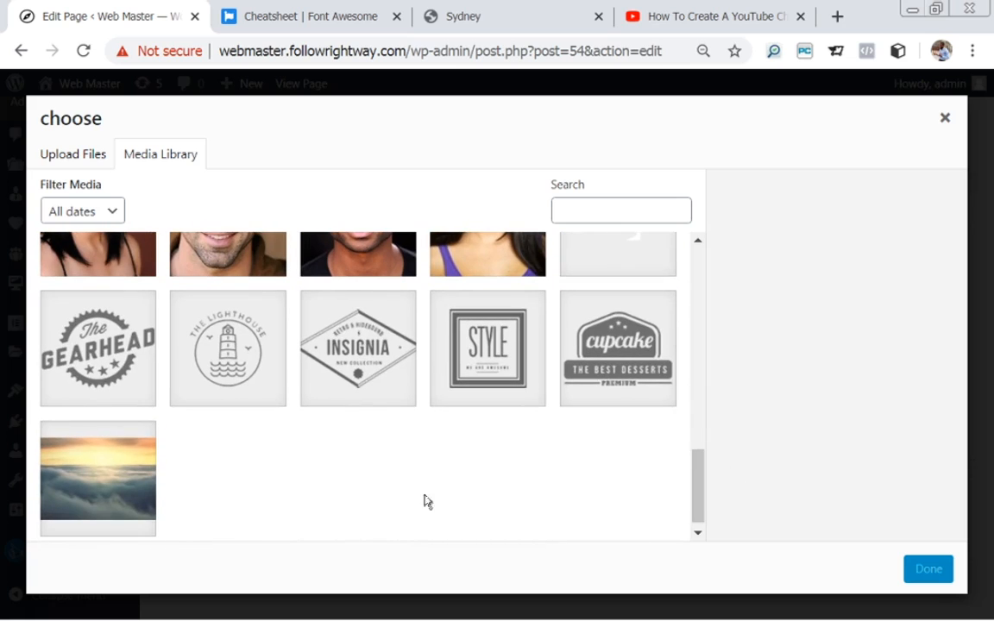
{"action": "left_click", "coordinate": [93, 467]}
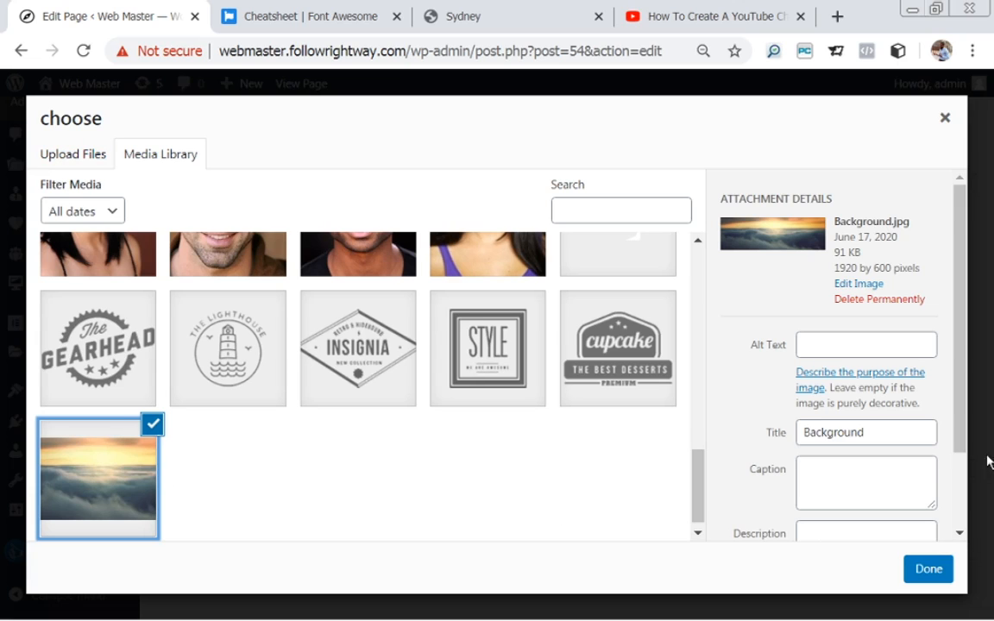
{"action": "scroll", "coordinate": [960, 459], "scroll_direction": "down", "scroll_amount": 1}
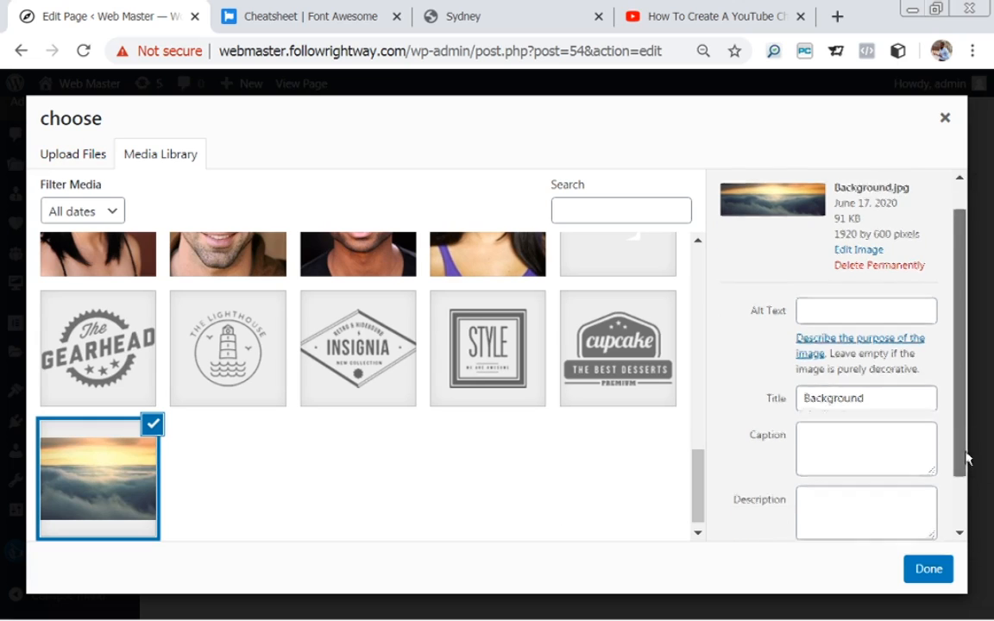
{"action": "left_click", "coordinate": [932, 575]}
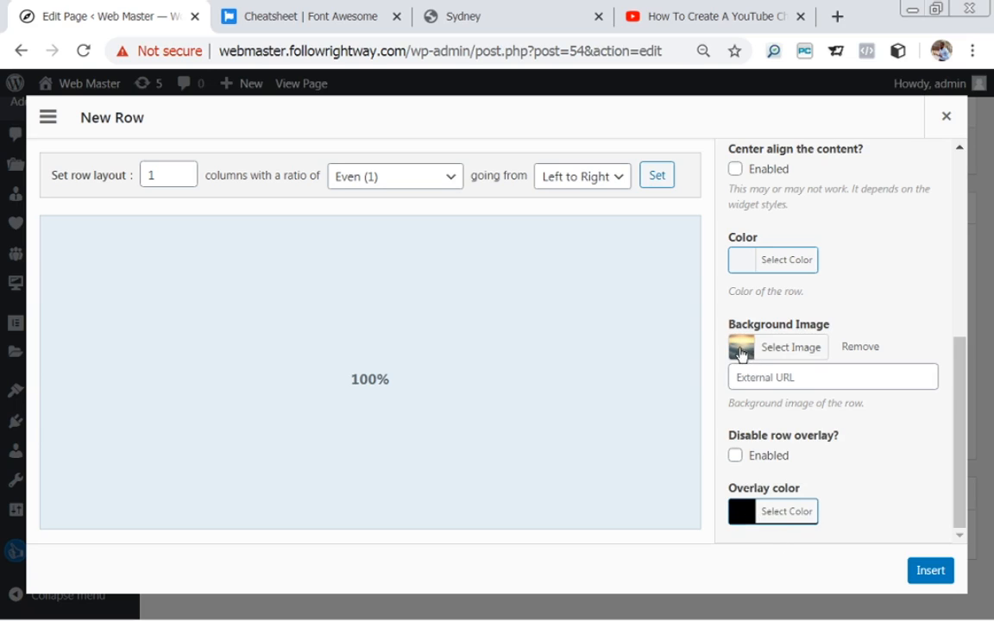
Give the row a grey #bababa overlay and insert it into the Homepage.
{"action": "left_click", "coordinate": [750, 516]}
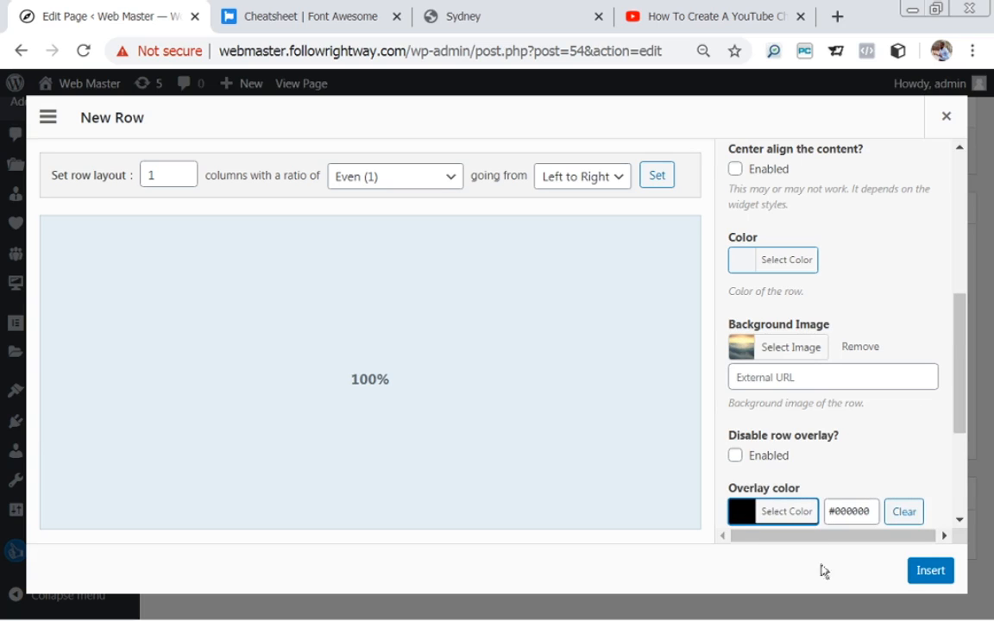
{"action": "left_click_drag", "start_coordinate": [961, 390], "coordinate": [965, 470]}
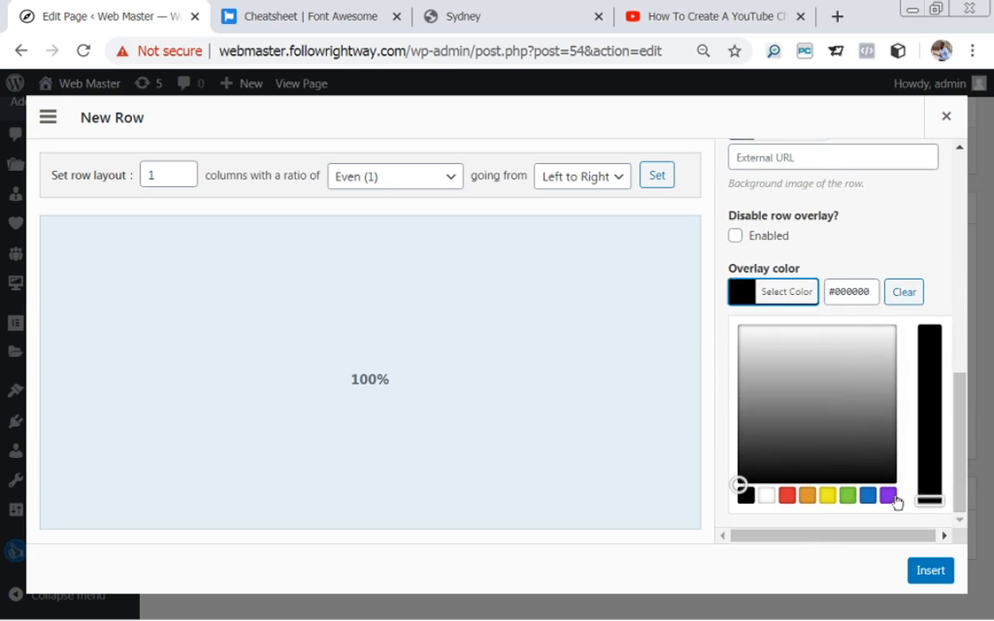
{"action": "left_click", "coordinate": [766, 497]}
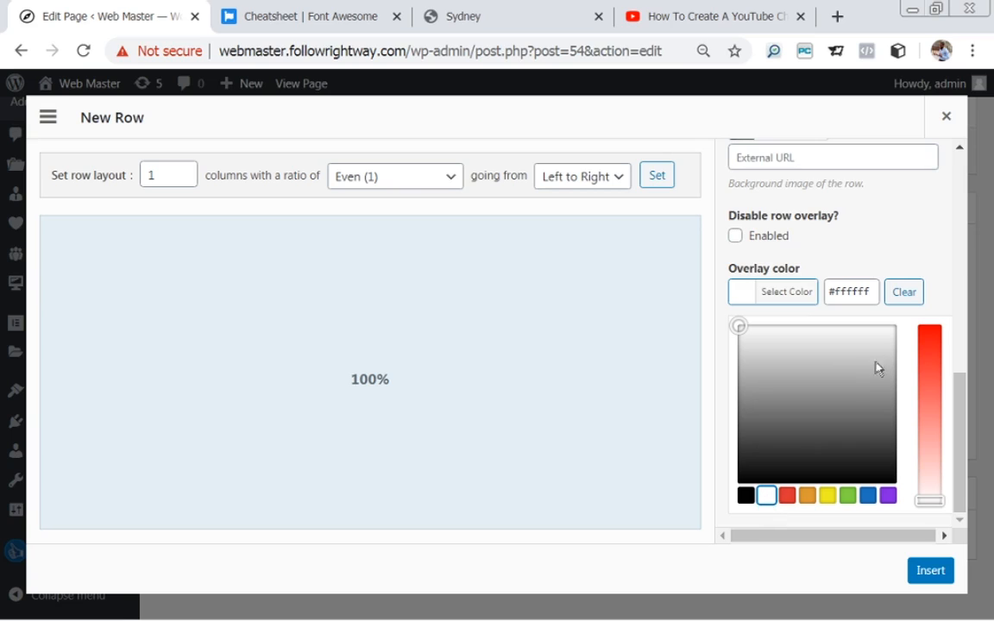
{"action": "left_click", "coordinate": [826, 368]}
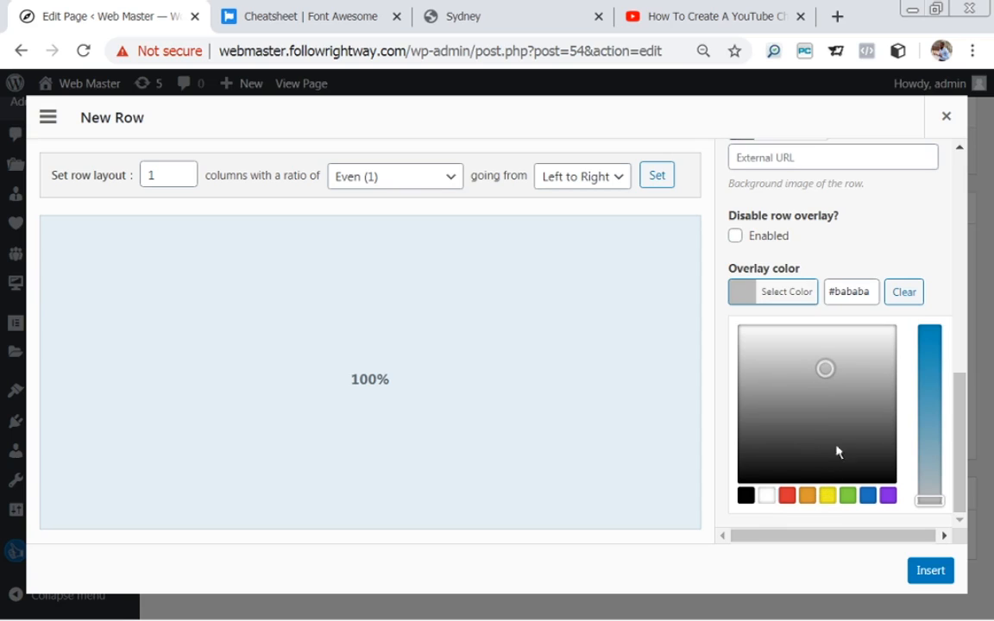
{"action": "left_click", "coordinate": [930, 570]}
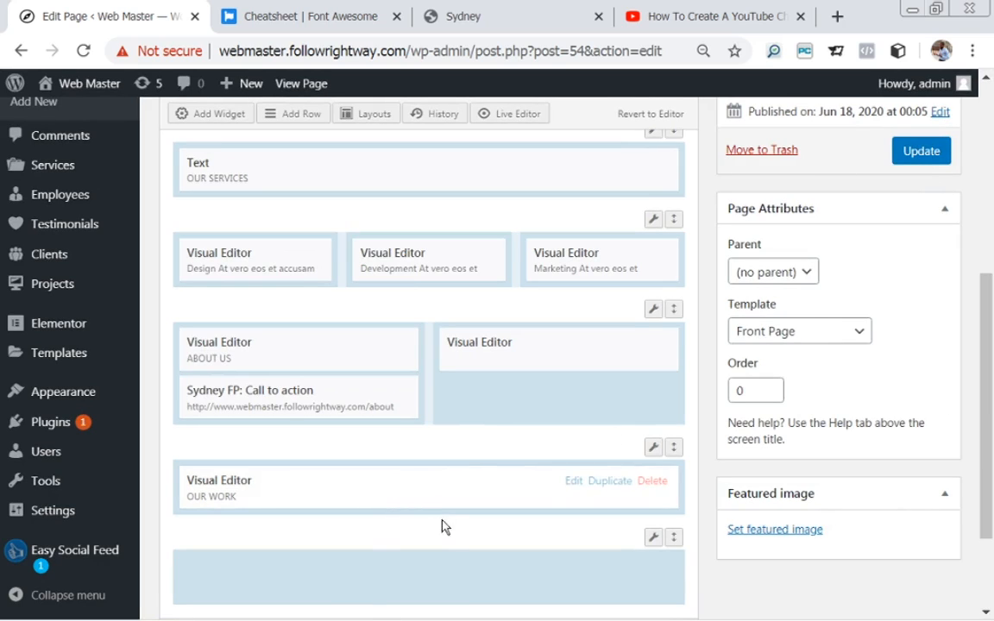
Add a Sydney FP: Testimonials widget to the new bottom row and open its settings.
{"action": "scroll", "coordinate": [653, 463], "scroll_direction": "down", "scroll_amount": 1}
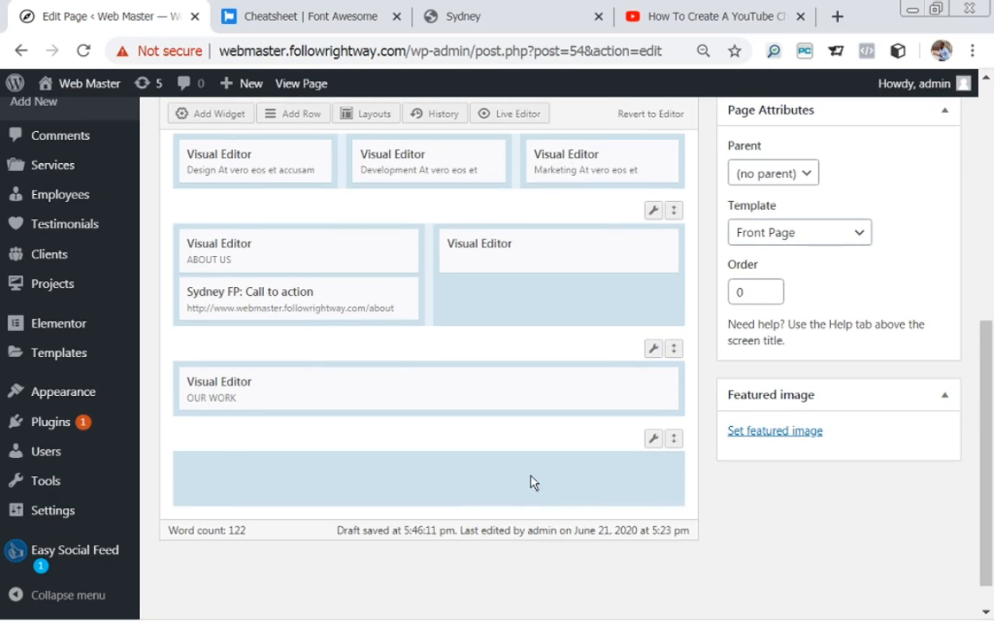
{"action": "left_click", "coordinate": [210, 115]}
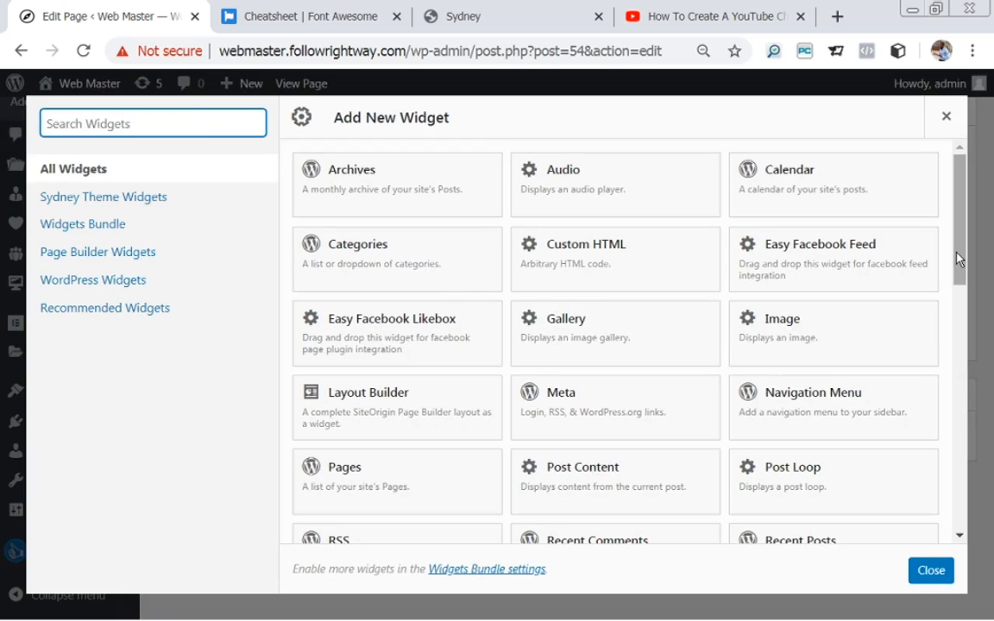
{"action": "left_click_drag", "start_coordinate": [960, 259], "coordinate": [992, 457]}
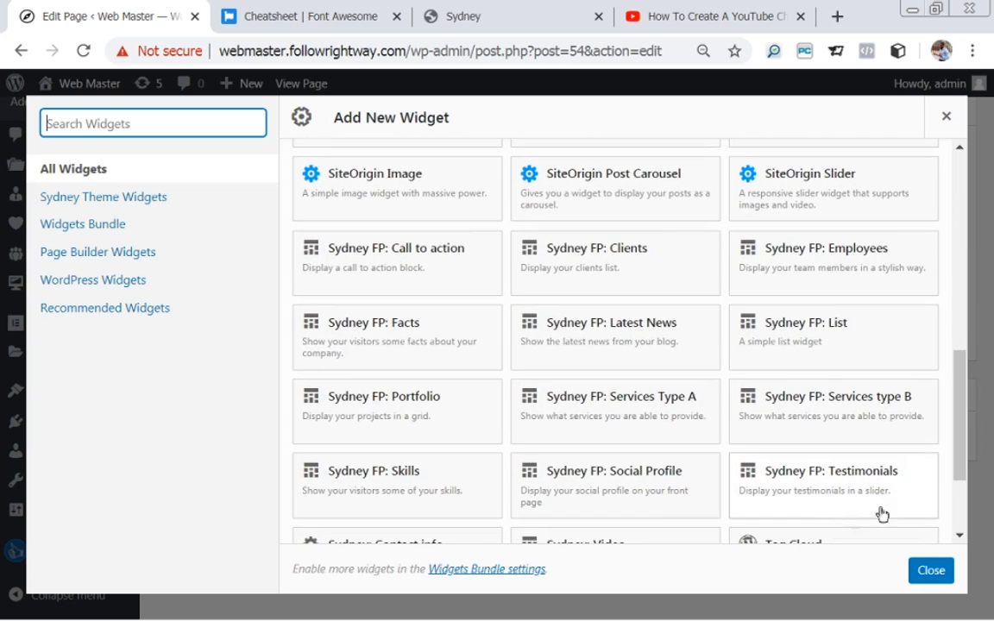
{"action": "left_click", "coordinate": [795, 498]}
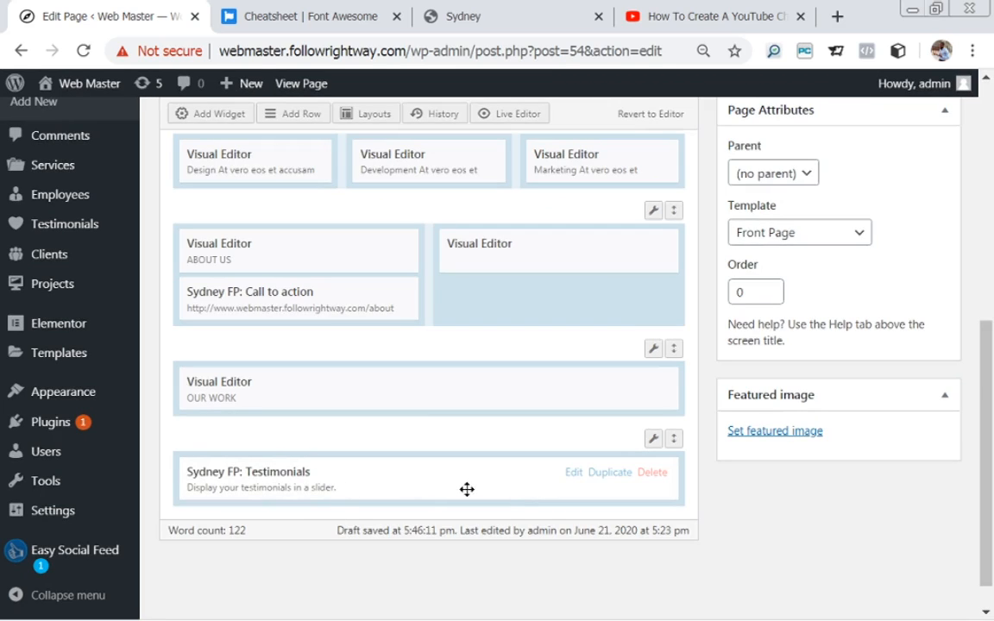
{"action": "left_click", "coordinate": [574, 474]}
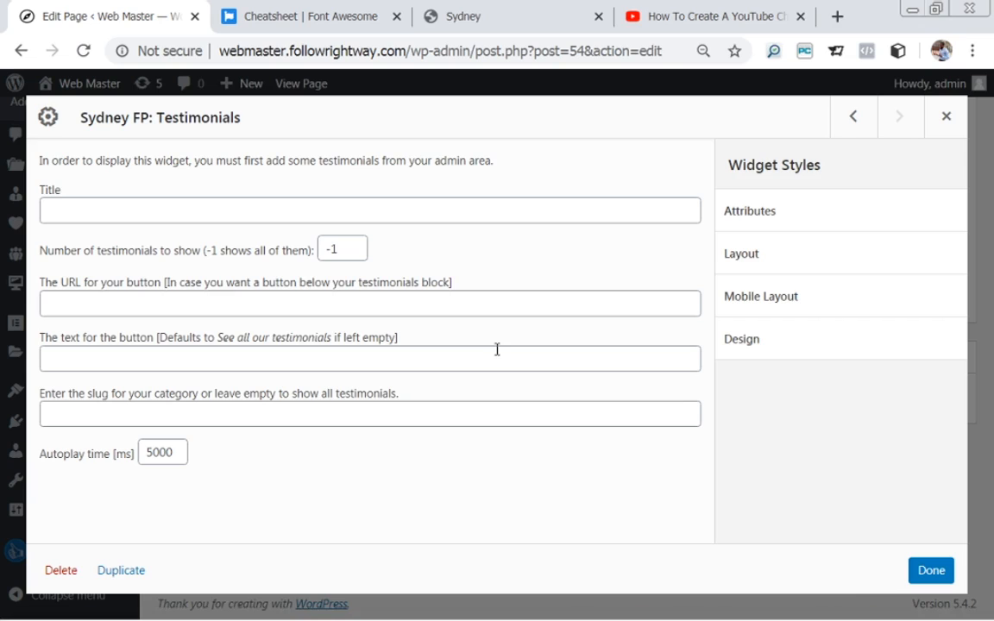
Title the Testimonials widget TESTIMONIALS, fill in its category slugs, and save the settings.
{"action": "left_click", "coordinate": [127, 212]}
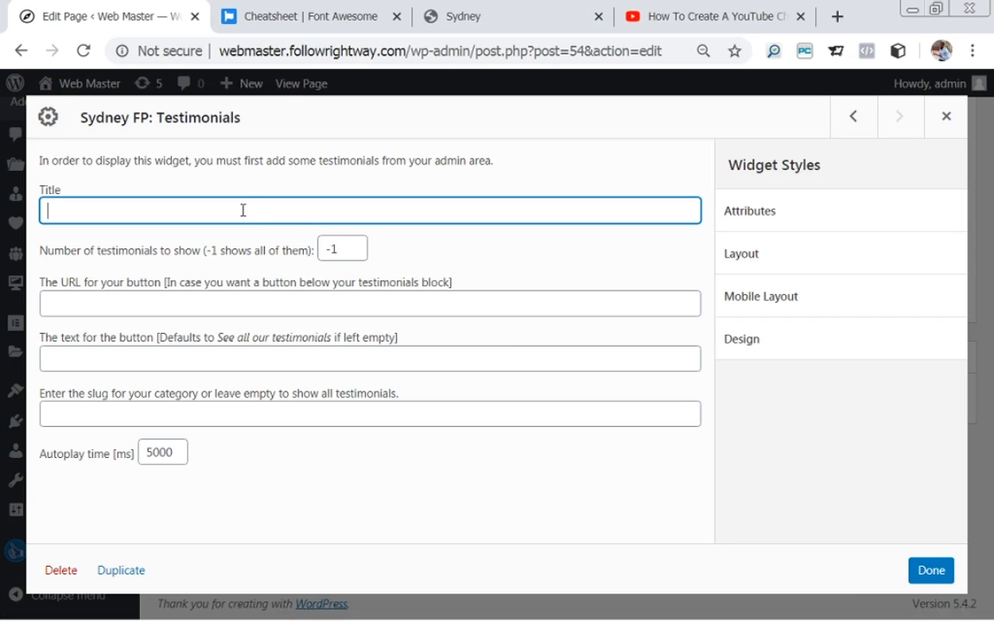
{"action": "type", "text": "TESTIMONIALAS"}
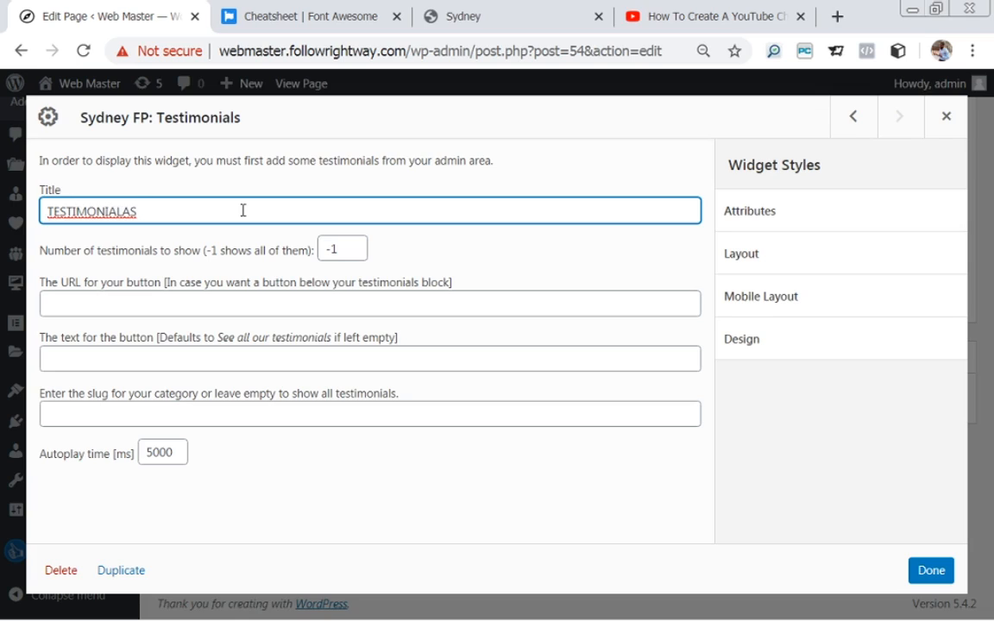
{"action": "key", "text": "BackSpace"}
{"action": "left_click", "coordinate": [107, 415]}
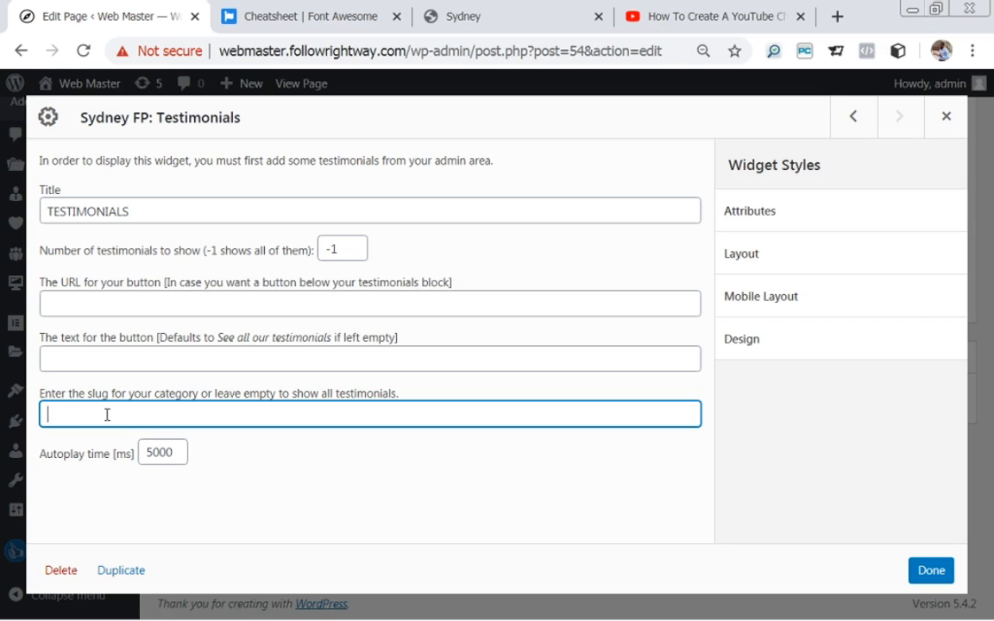
{"action": "type", "text": "ne, two, three"}
{"action": "left_click", "coordinate": [928, 572]}
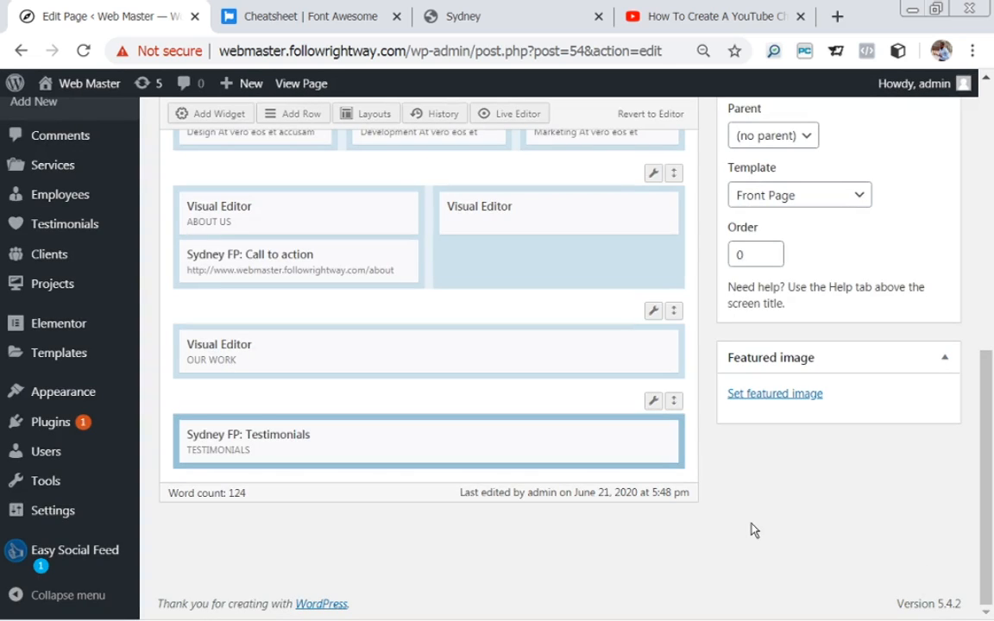
{"action": "left_click_drag", "start_coordinate": [986, 437], "coordinate": [986, 344]}
Update the Homepage and view the live page from the Page updated notice.
{"action": "left_click", "coordinate": [921, 227]}
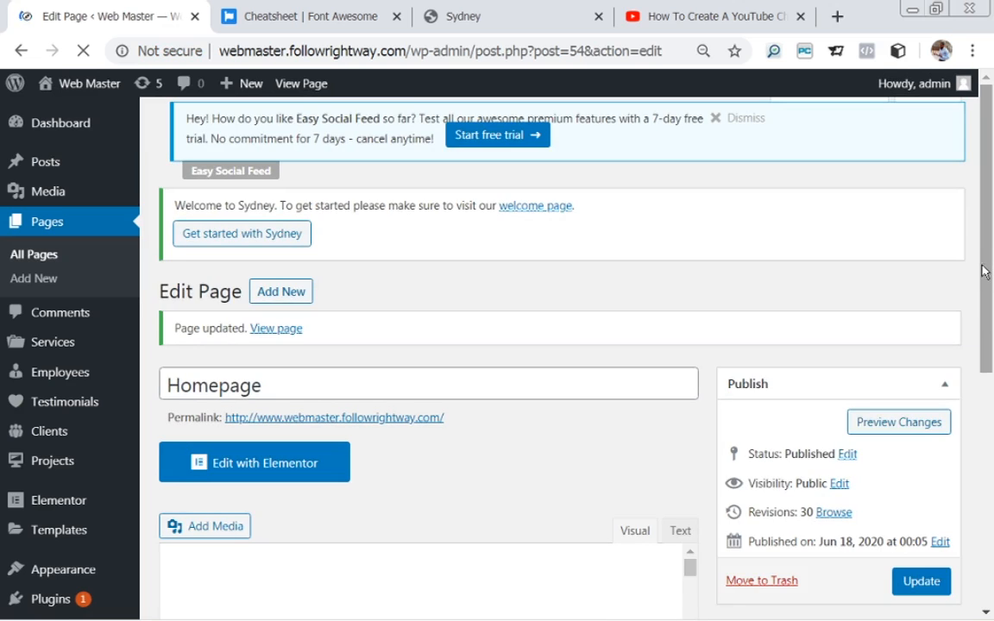
{"action": "left_click_drag", "start_coordinate": [991, 195], "coordinate": [992, 227]}
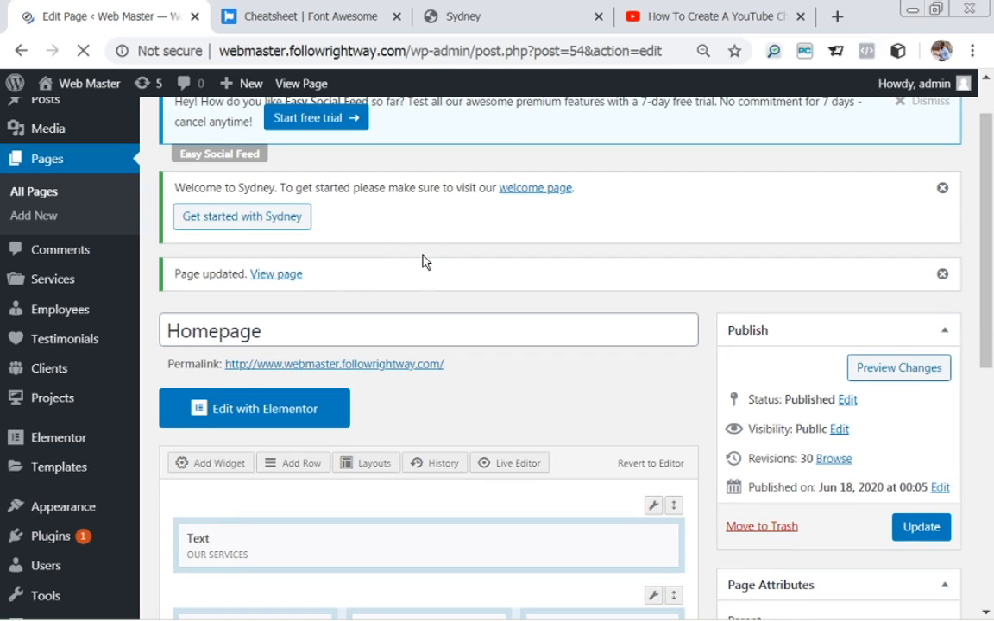
{"action": "left_click", "coordinate": [274, 275]}
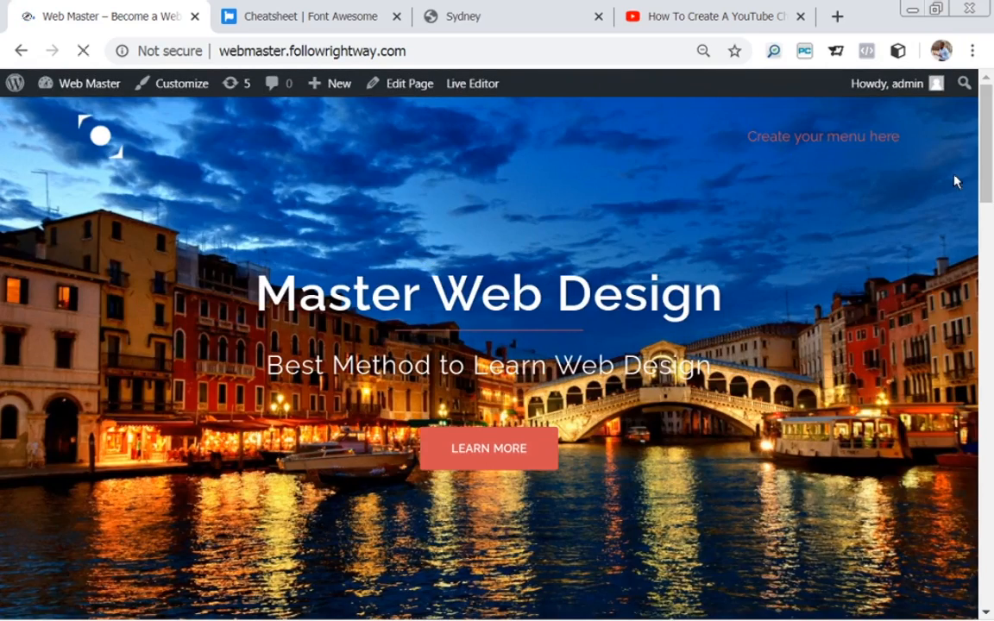
{"action": "left_click_drag", "start_coordinate": [986, 148], "coordinate": [989, 522]}
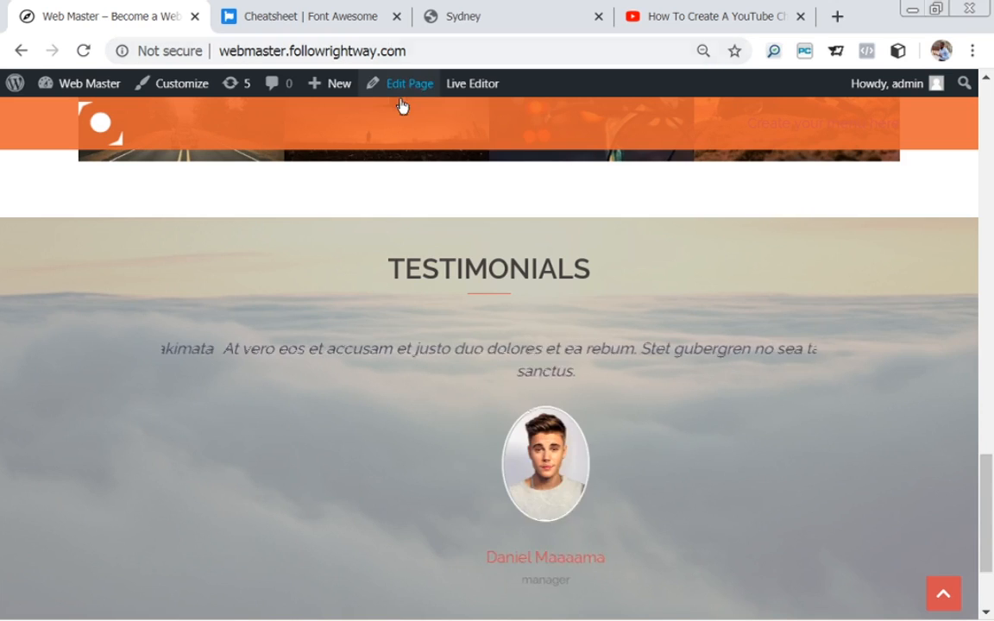
{"action": "left_click", "coordinate": [499, 21]}
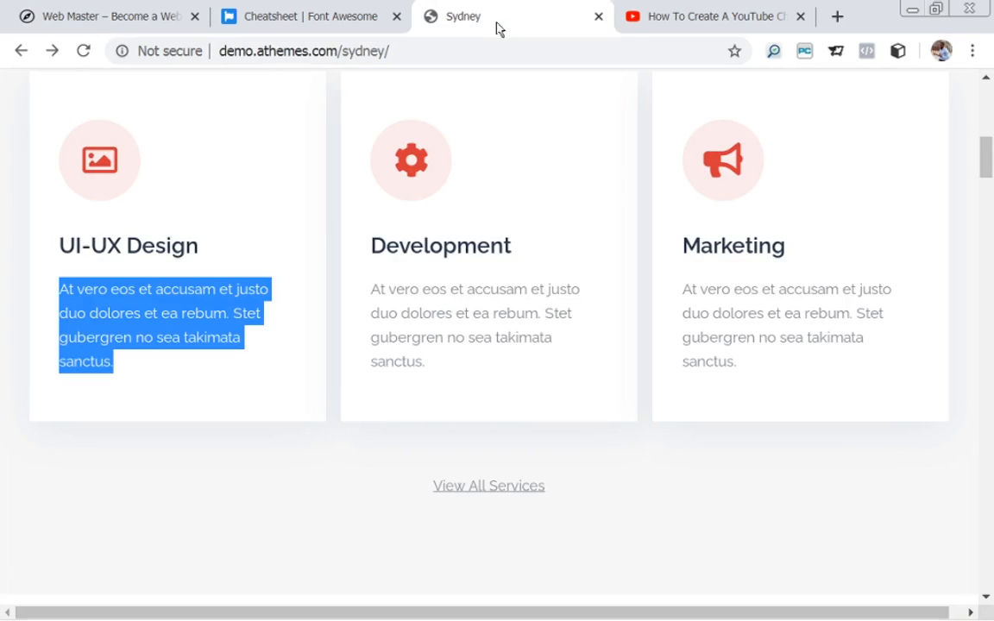
{"action": "left_click_drag", "start_coordinate": [984, 154], "coordinate": [986, 339]}
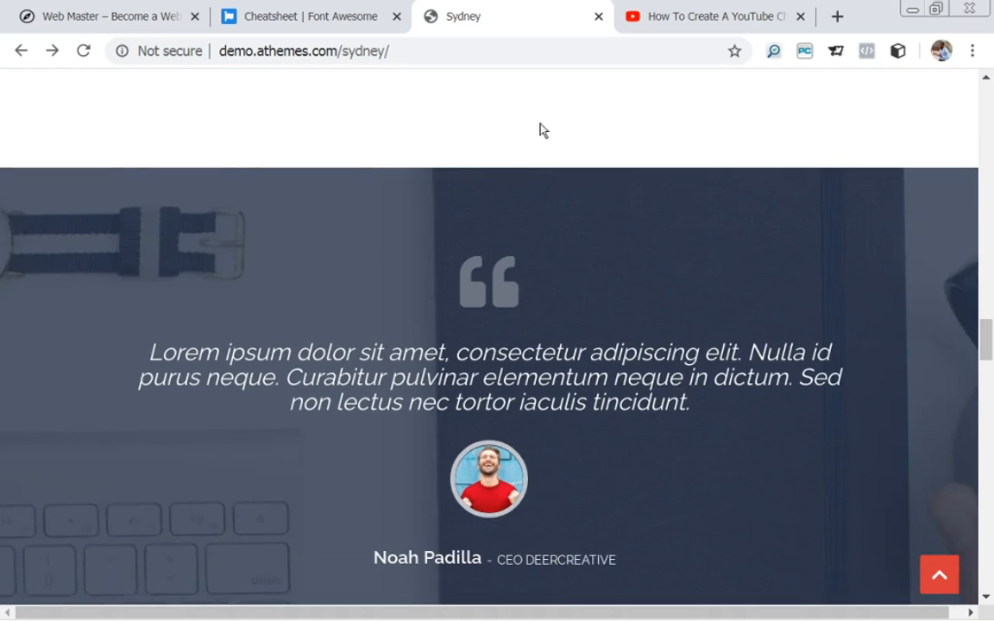
{"action": "left_click", "coordinate": [102, 24]}
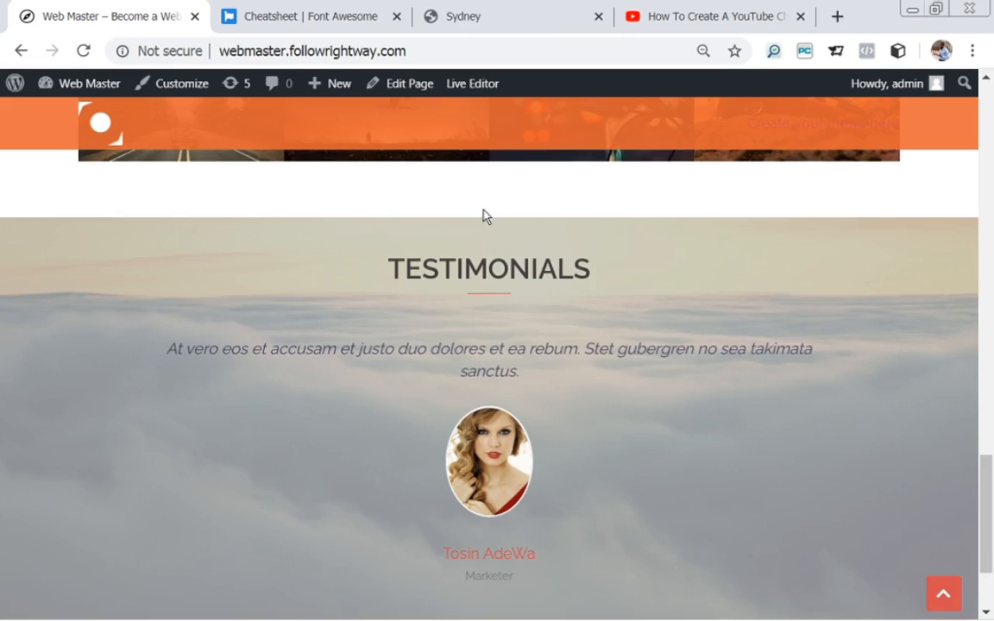
{"action": "left_click_drag", "start_coordinate": [989, 477], "coordinate": [992, 490]}
{"action": "key", "text": "ctrl+minus"}
{"action": "key", "text": "ctrl+minus"}
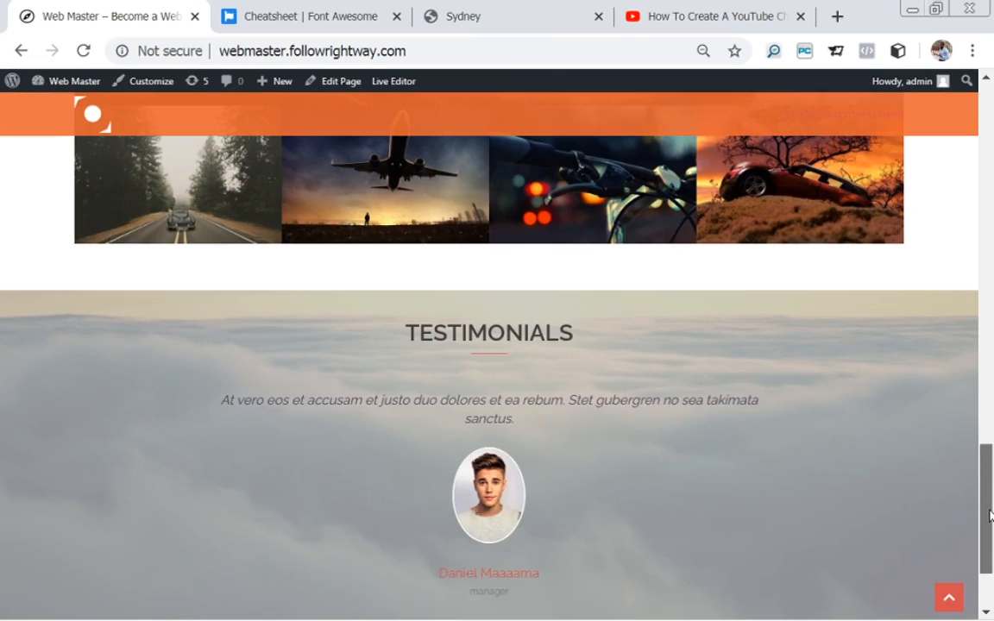
{"action": "left_click_drag", "start_coordinate": [990, 516], "coordinate": [992, 576]}
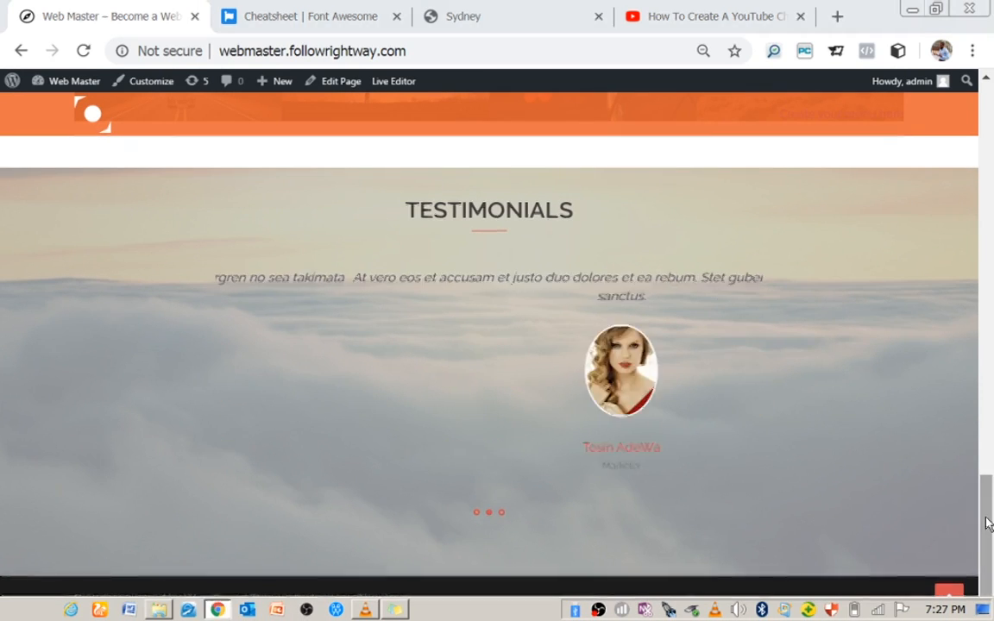
{"action": "left_click_drag", "start_coordinate": [987, 521], "coordinate": [987, 472]}
{"action": "left_click", "coordinate": [526, 16]}
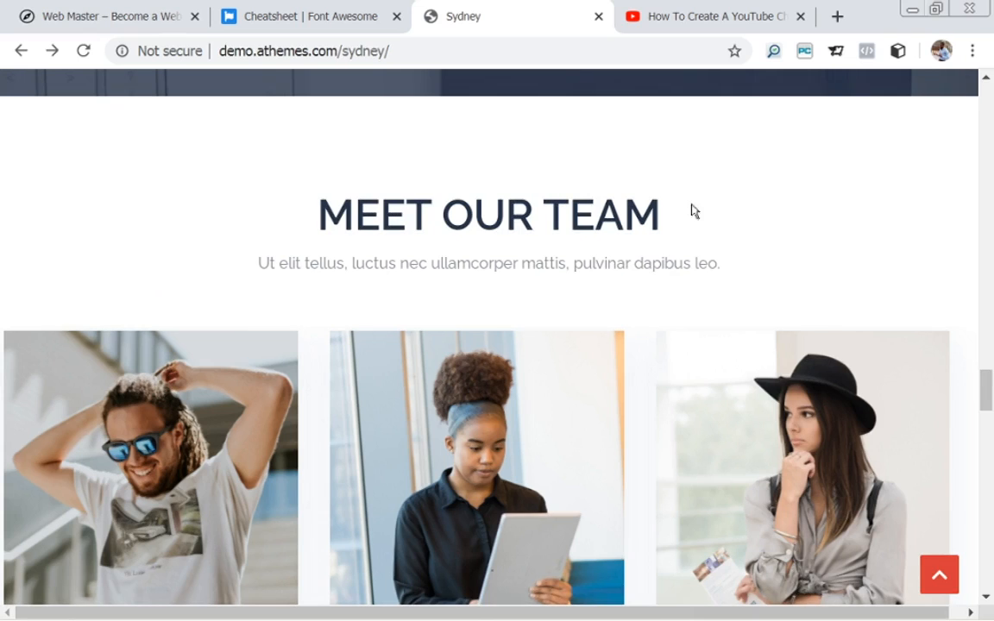
{"action": "mouse_move", "coordinate": [990, 385]}
{"action": "left_mouse_down"}
{"action": "mouse_move", "coordinate": [992, 402]}
{"action": "mouse_move", "coordinate": [992, 392]}
{"action": "left_mouse_up"}
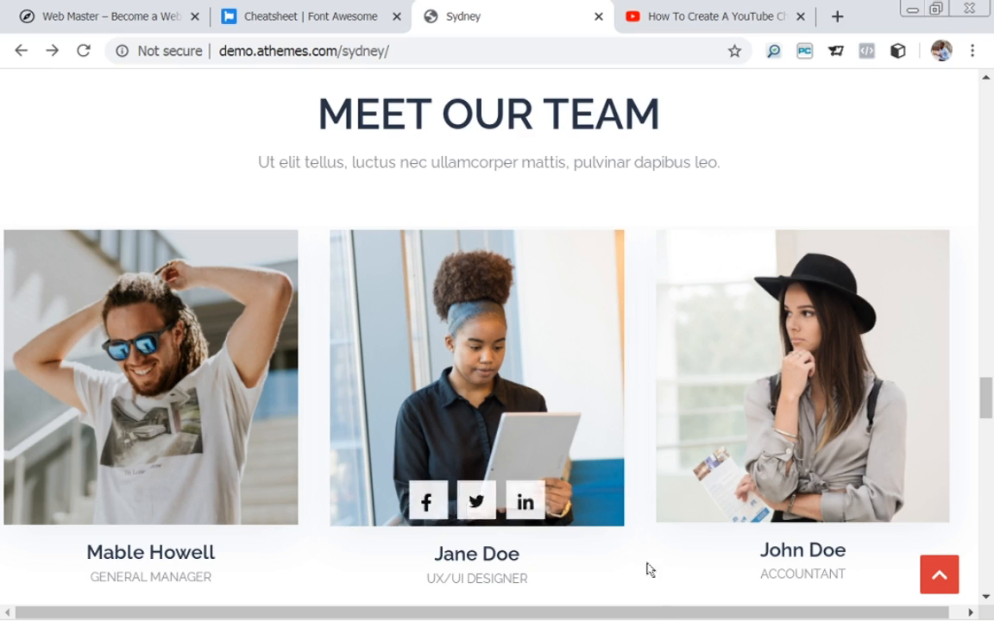
{"action": "mouse_move", "coordinate": [988, 407]}
{"action": "left_mouse_down"}
{"action": "mouse_move", "coordinate": [988, 420]}
{"action": "mouse_move", "coordinate": [988, 405]}
{"action": "left_mouse_up"}
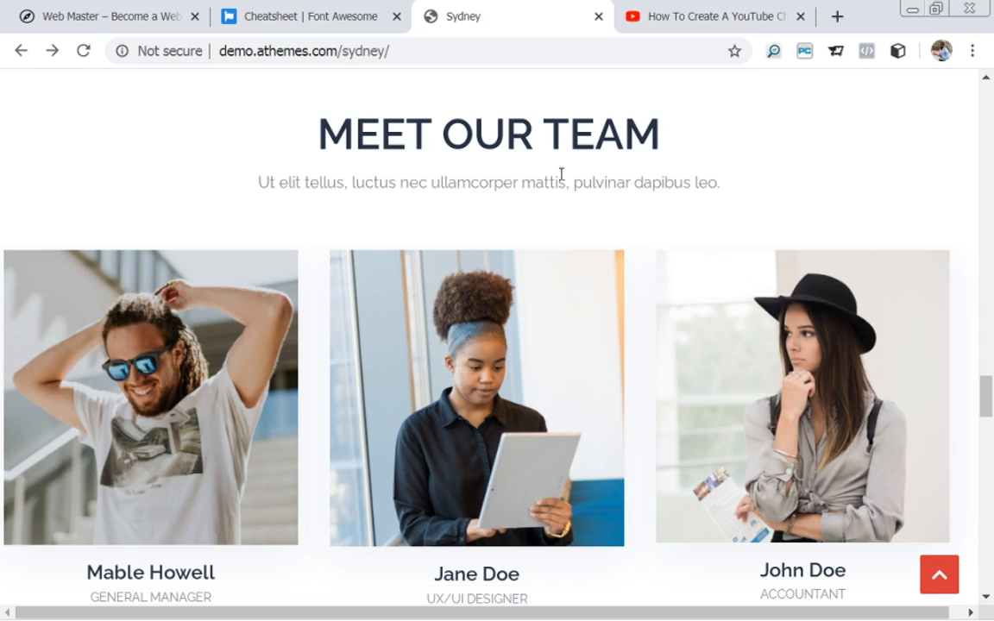
{"action": "left_click", "coordinate": [97, 26]}
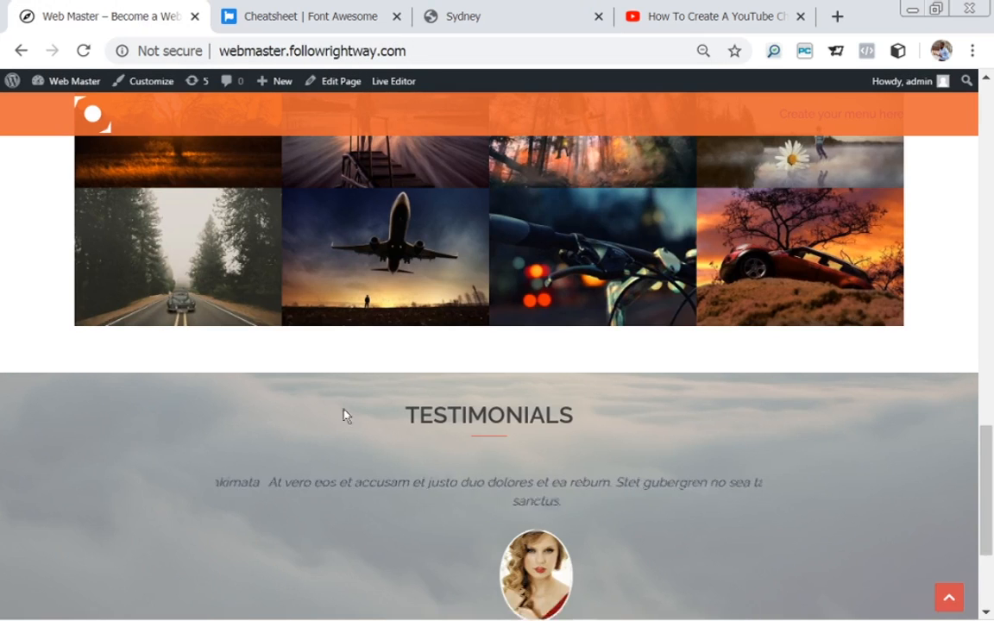
Zoom the browser to 80% and open the Homepage in the page editor.
{"action": "key", "text": "ctrl+plus"}
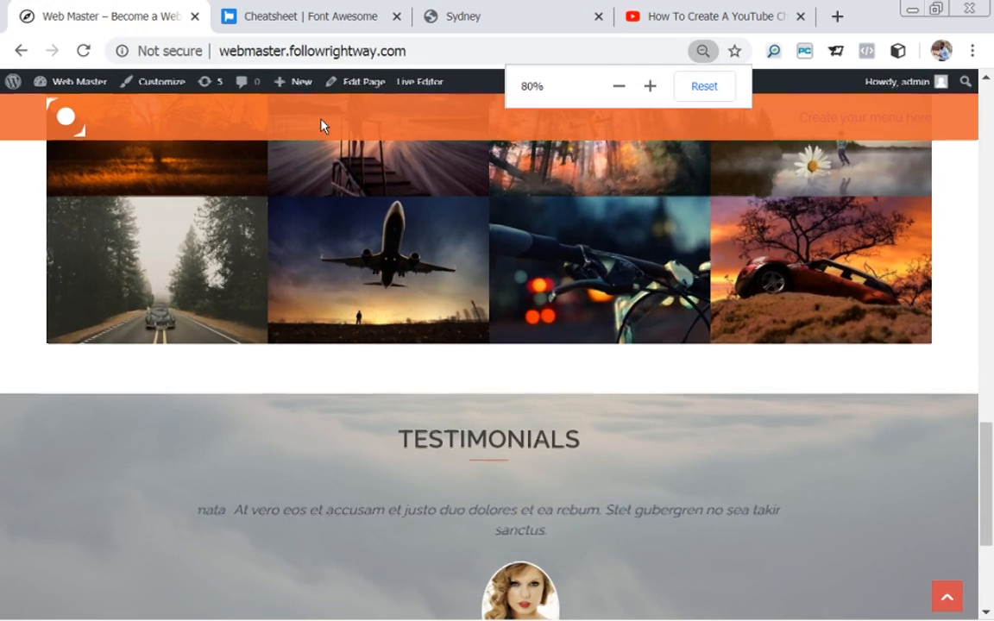
{"action": "left_click", "coordinate": [361, 86]}
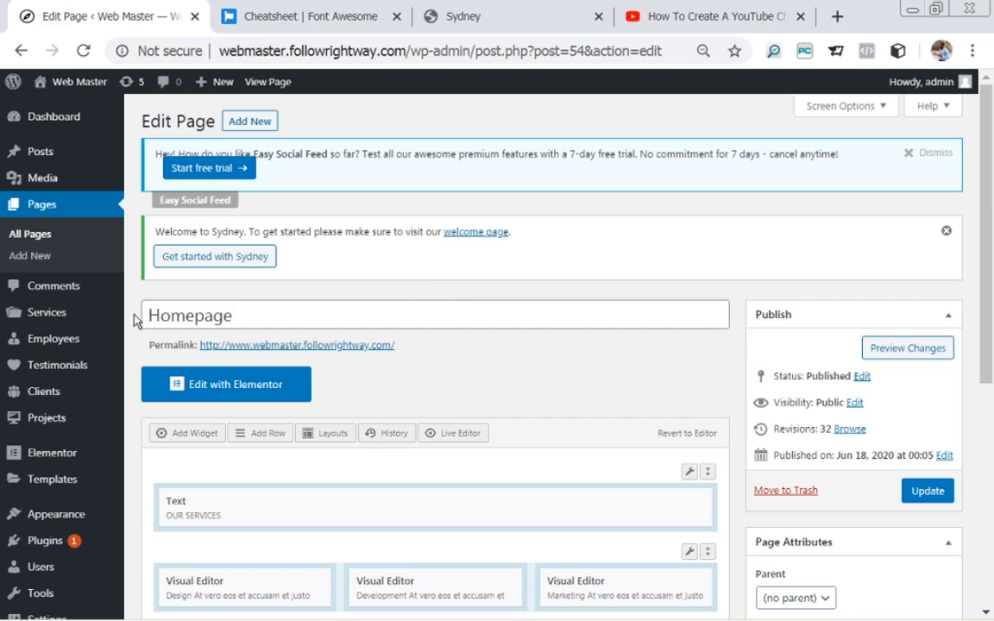
{"action": "mouse_move", "coordinate": [91, 329]}
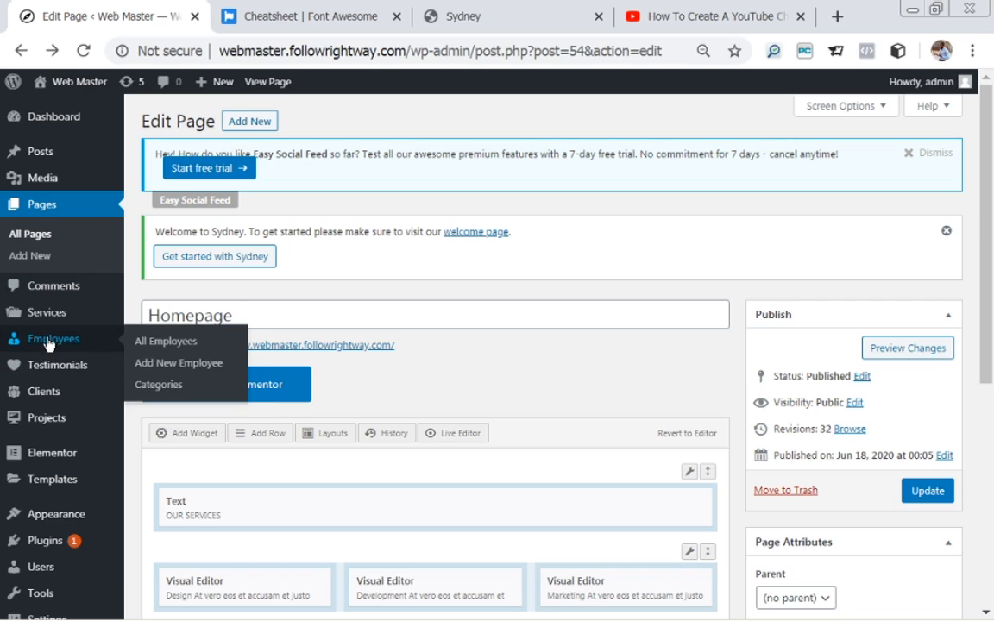
Start a new employee, comparing against the Sydney demo's team cards along the way.
{"action": "left_click", "coordinate": [166, 369]}
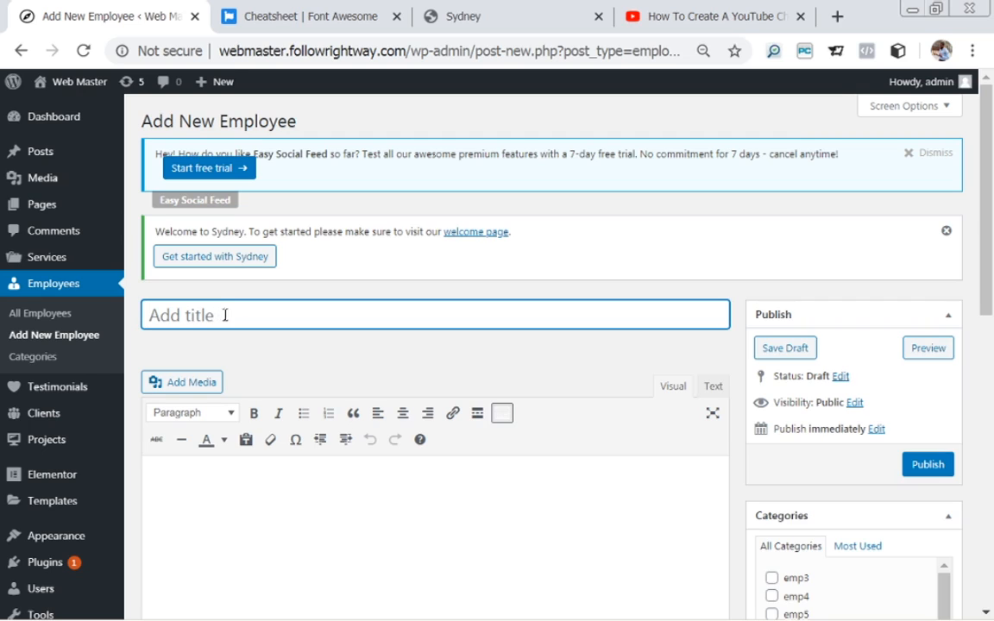
{"action": "left_click", "coordinate": [535, 7]}
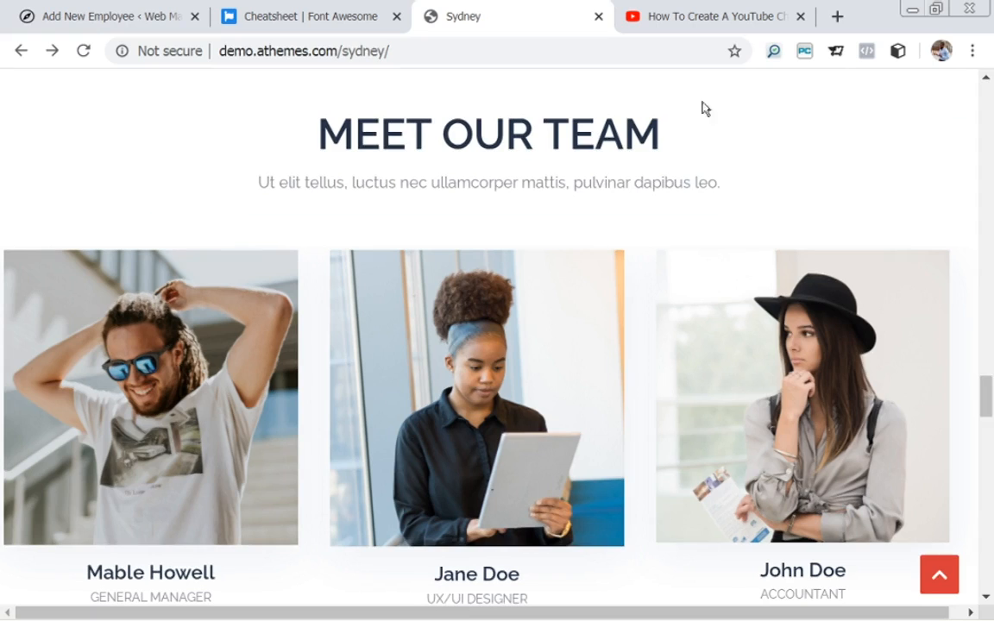
{"action": "left_click_drag", "start_coordinate": [985, 401], "coordinate": [989, 421]}
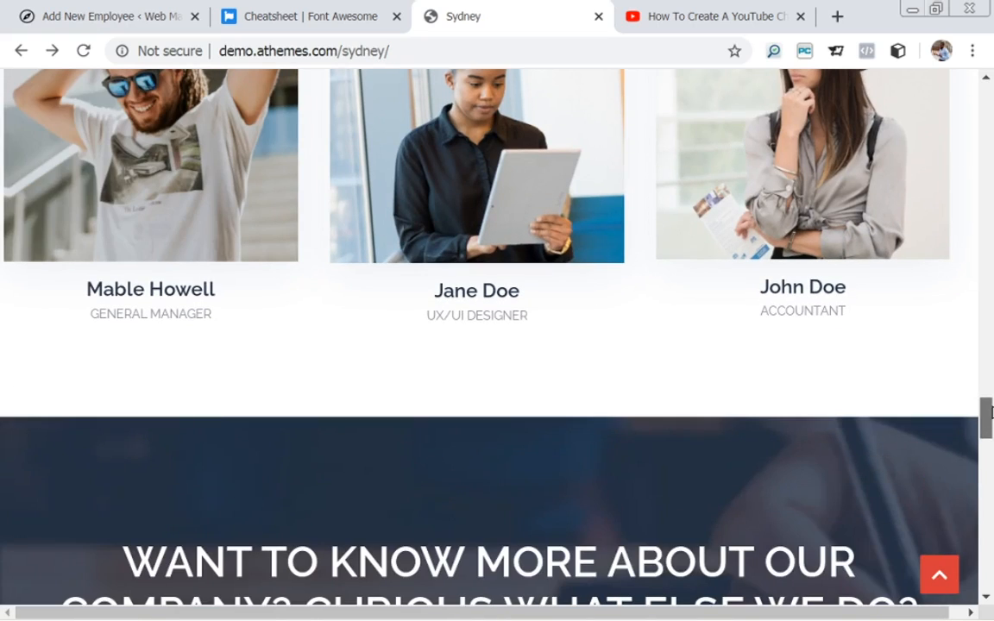
{"action": "mouse_move", "coordinate": [100, 307]}
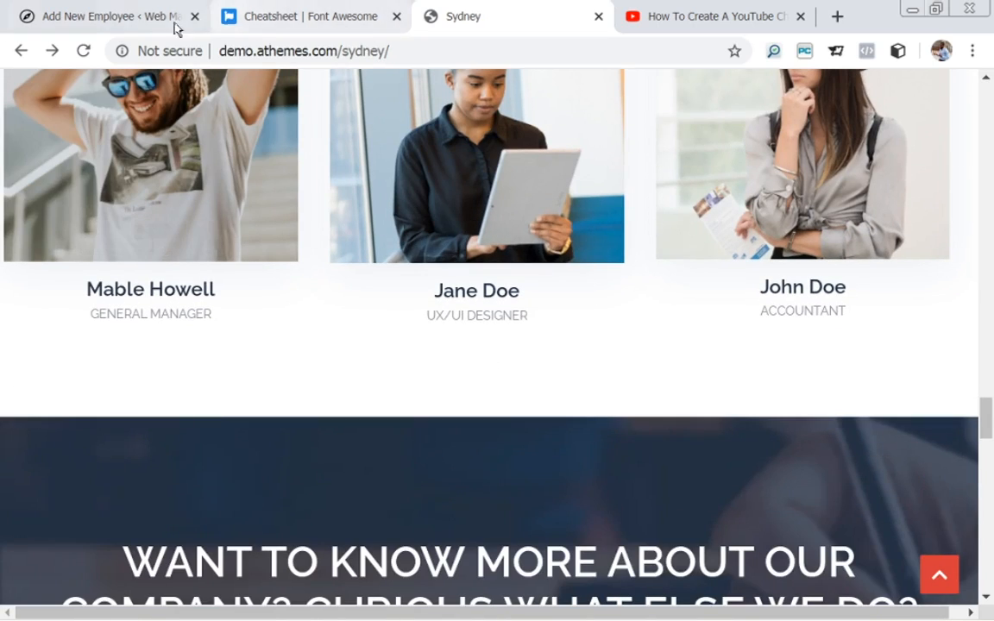
{"action": "left_click", "coordinate": [127, 19]}
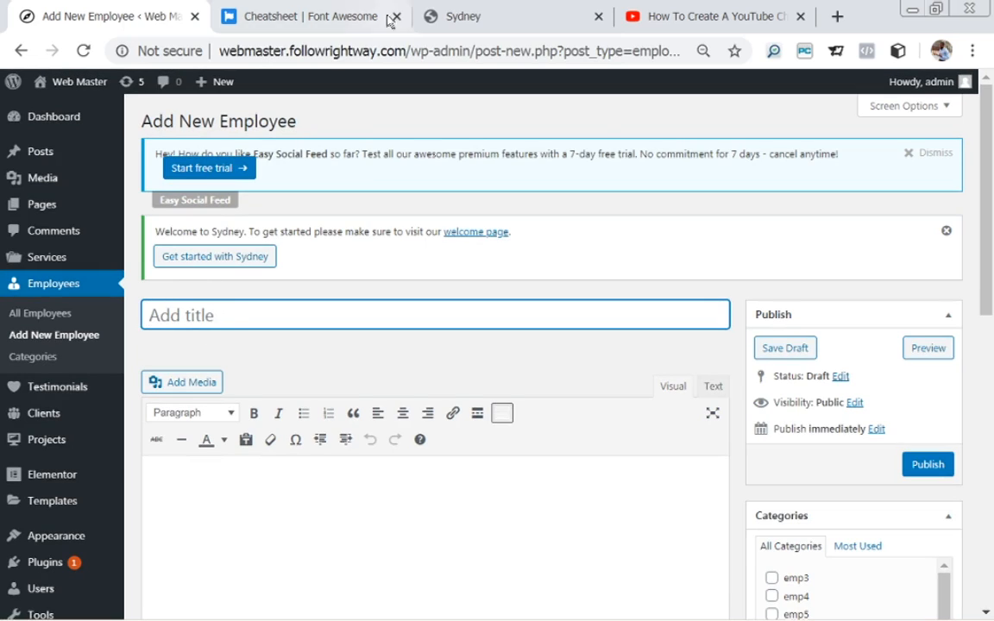
{"action": "left_click", "coordinate": [467, 17]}
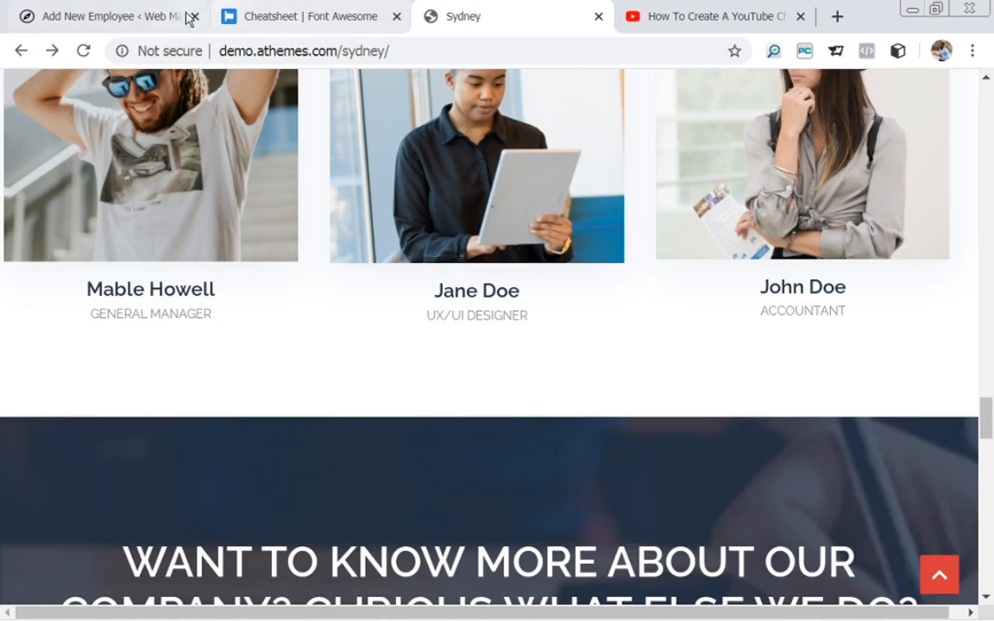
{"action": "left_click", "coordinate": [146, 17]}
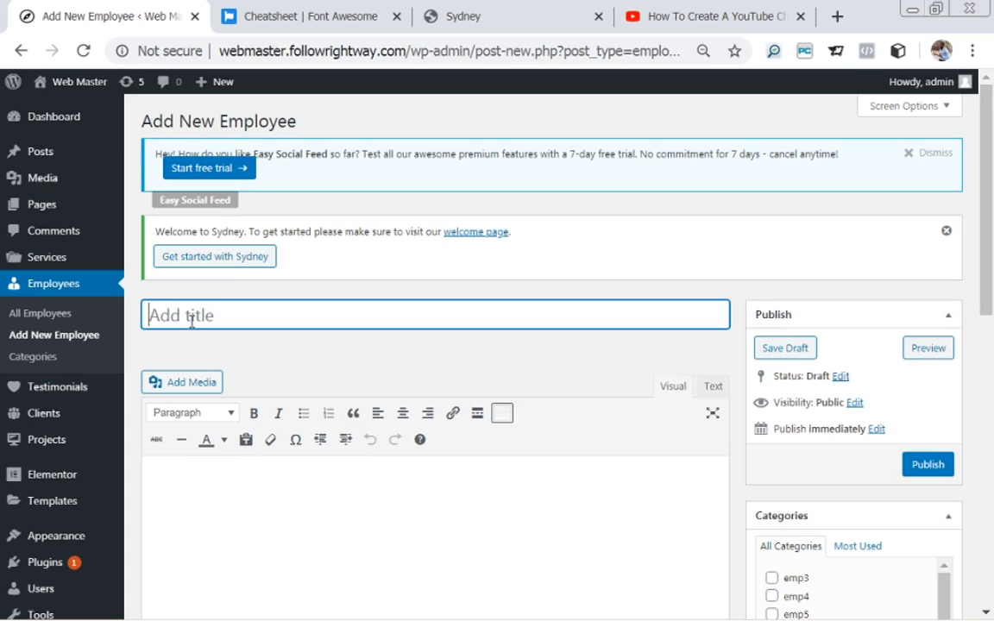
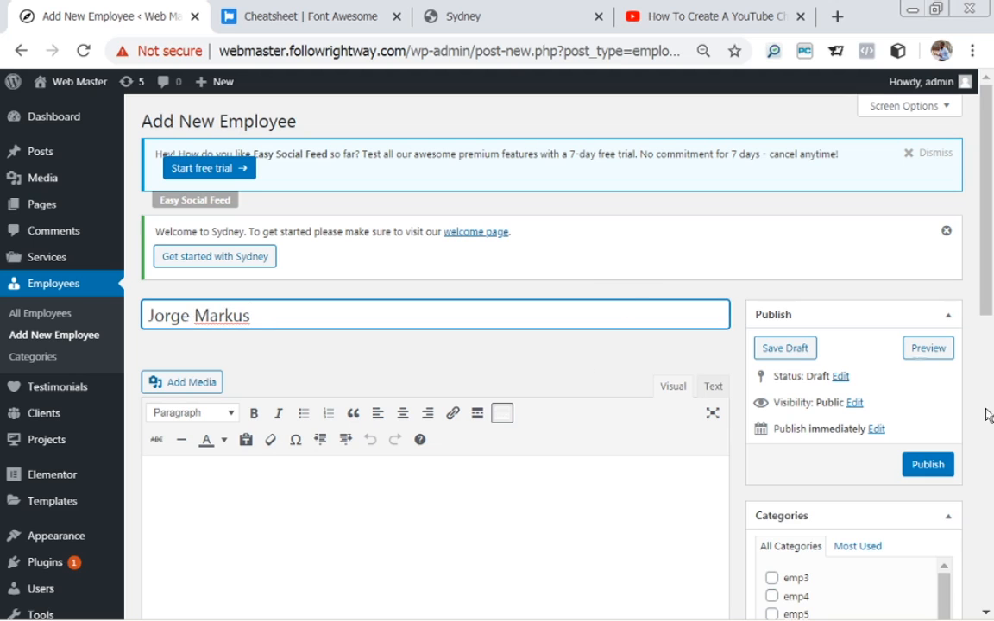
Enter the employee's name as the title, then create and tick a new category emp1.
{"action": "left_click_drag", "start_coordinate": [986, 312], "coordinate": [987, 342]}
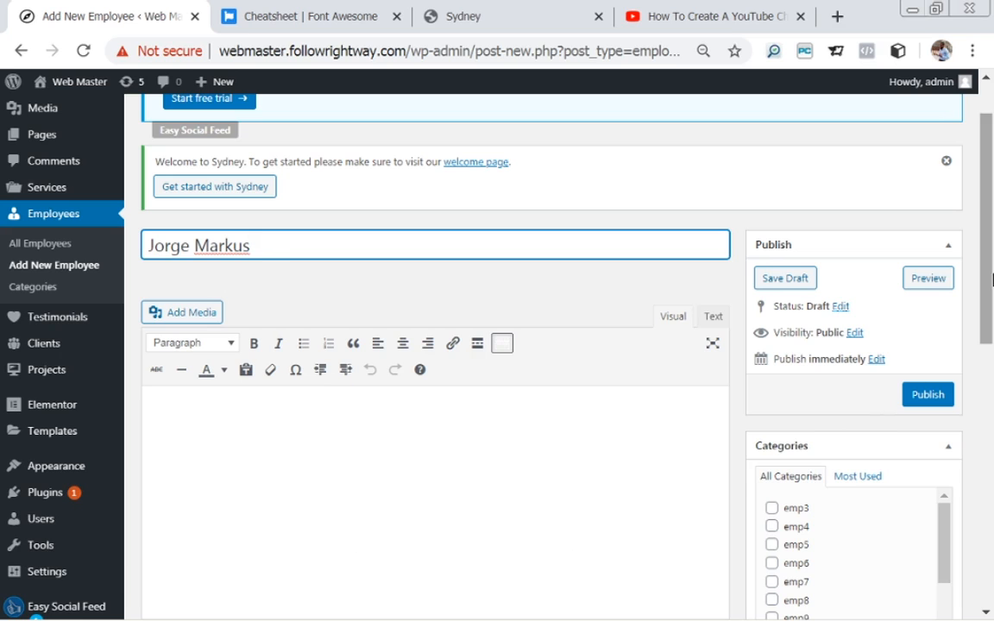
{"action": "left_click_drag", "start_coordinate": [989, 265], "coordinate": [992, 390]}
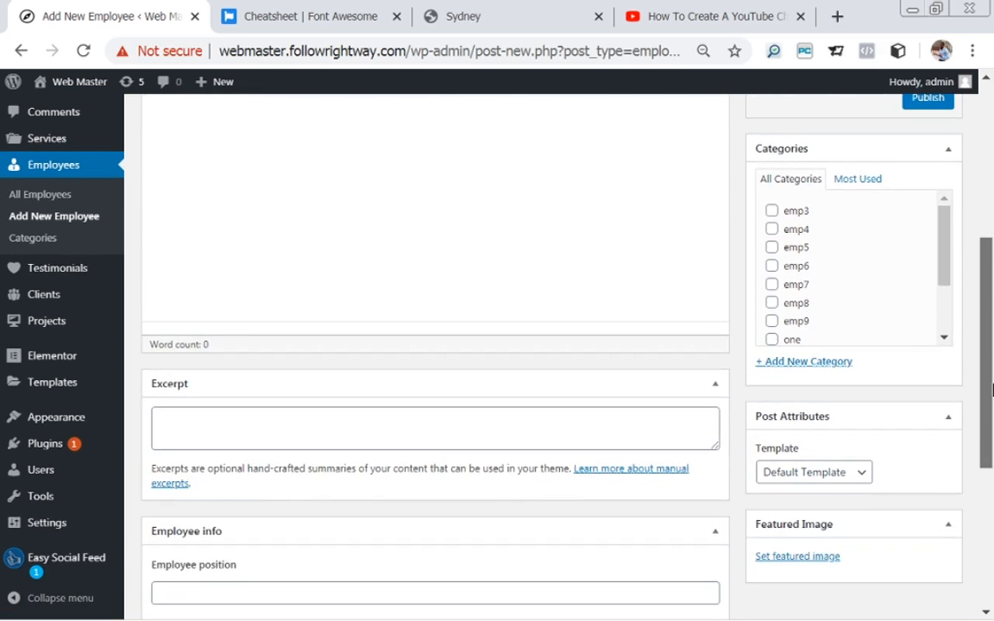
{"action": "left_click", "coordinate": [805, 363]}
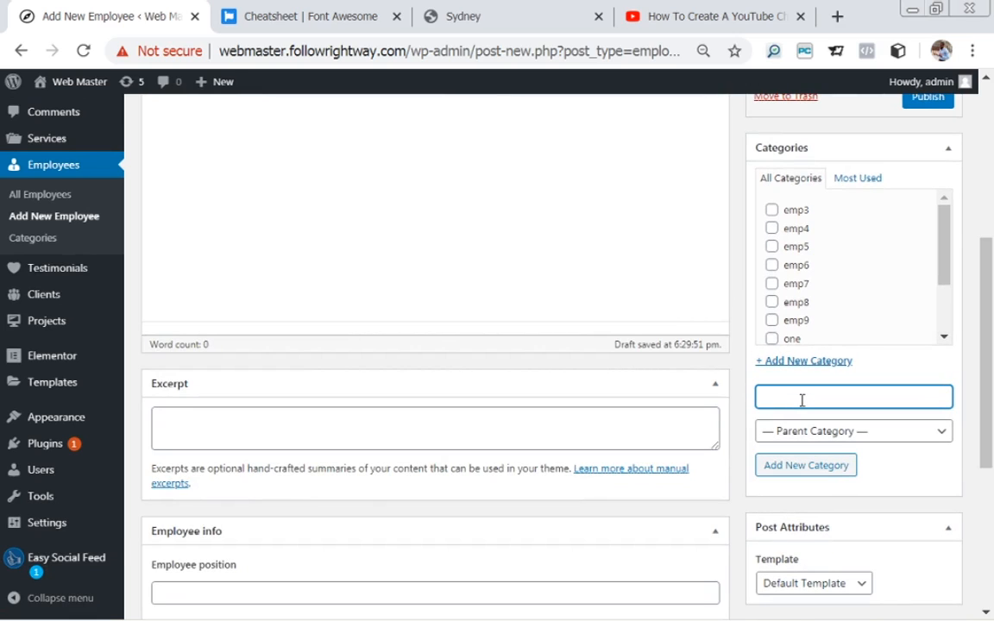
{"action": "type", "text": "emp1"}
{"action": "left_click", "coordinate": [805, 471]}
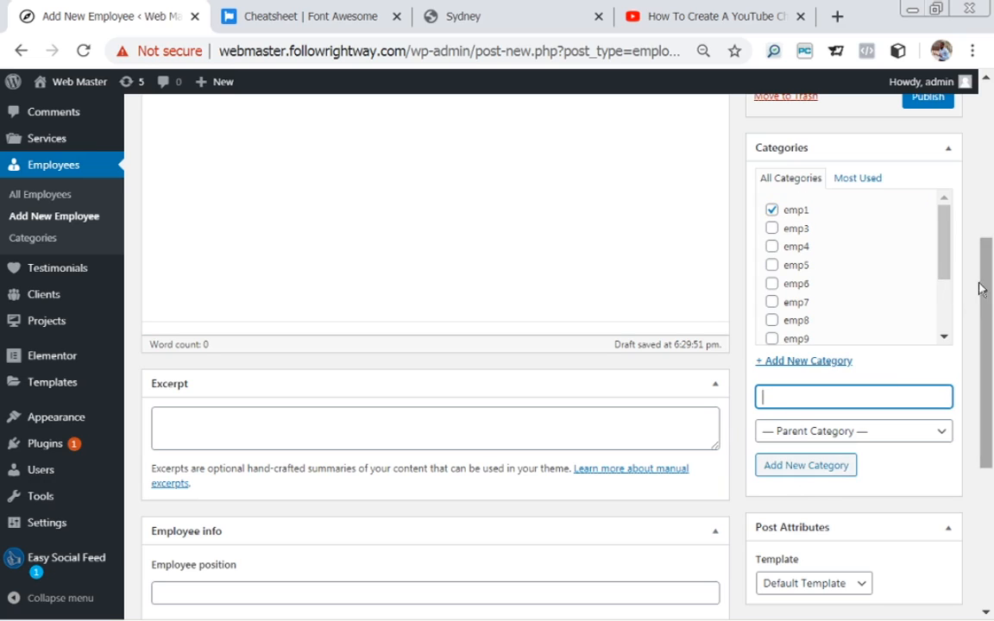
{"action": "left_click_drag", "start_coordinate": [991, 291], "coordinate": [991, 392]}
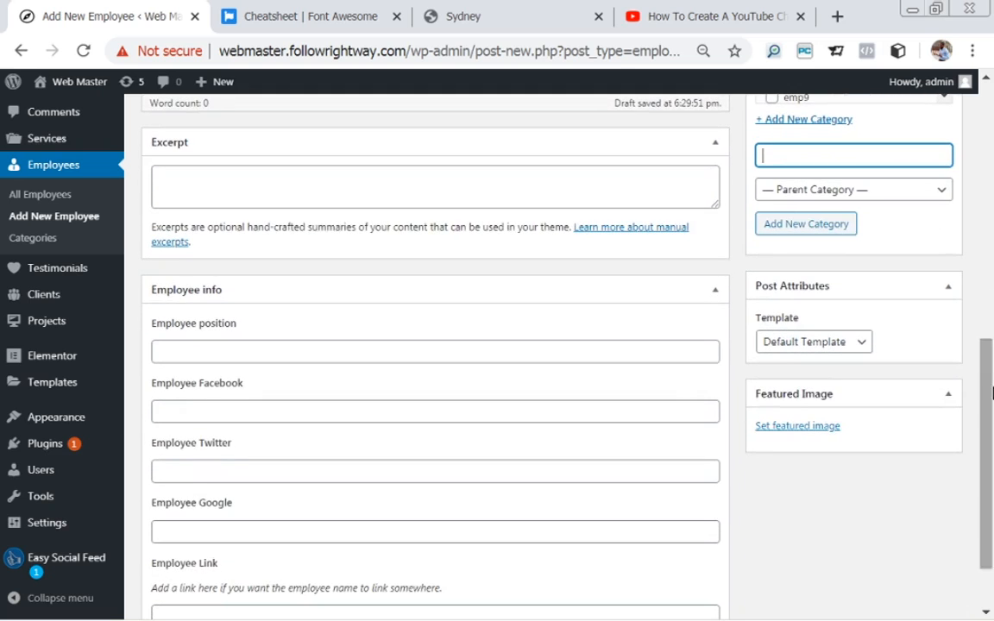
Enter General Manager as the employee position after checking roles on the demo cards.
{"action": "left_click", "coordinate": [233, 352]}
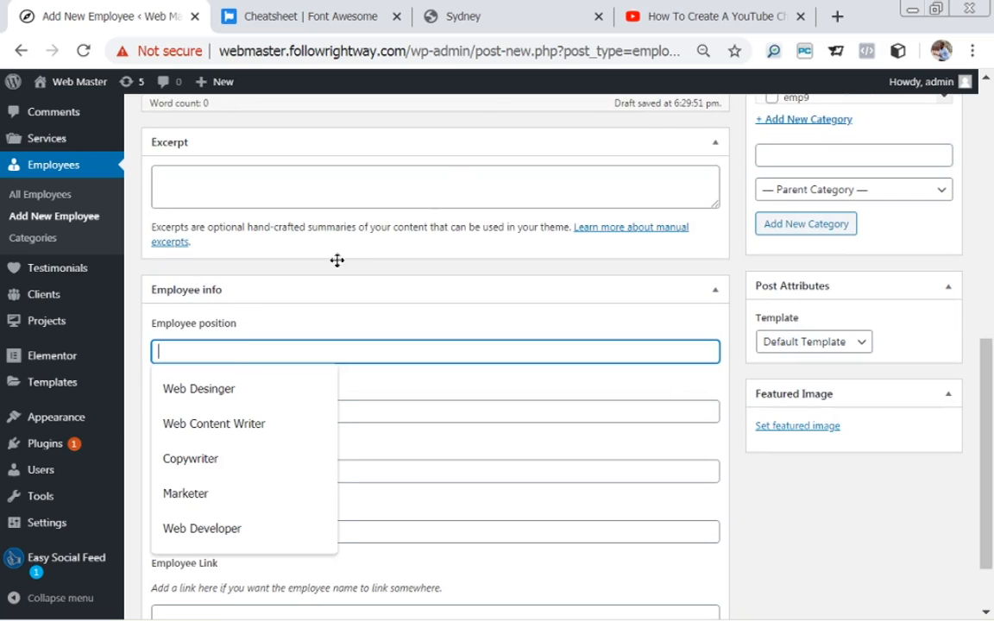
{"action": "left_click", "coordinate": [544, 10]}
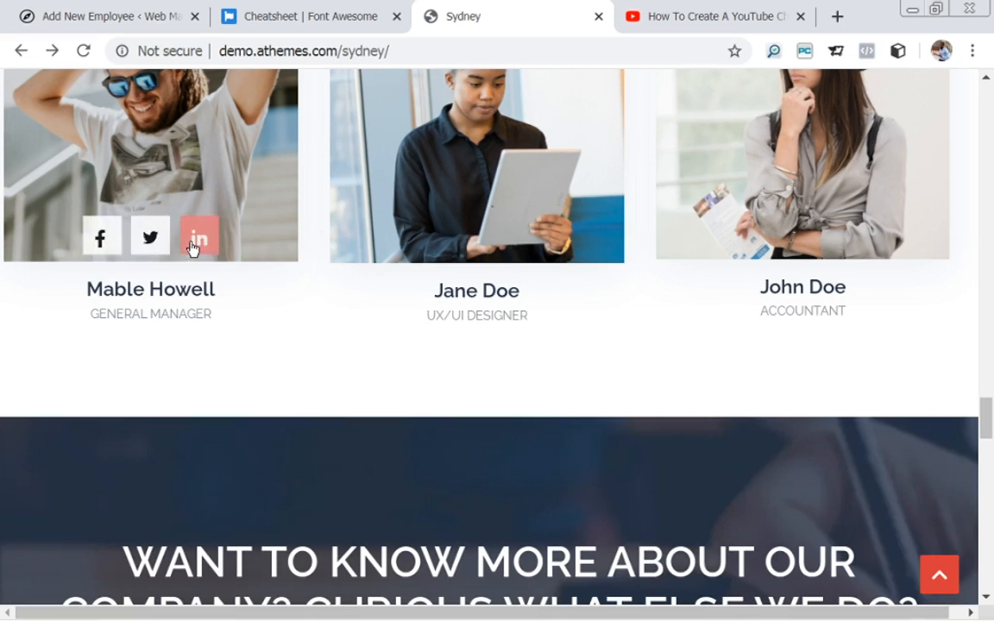
{"action": "left_click", "coordinate": [167, 10]}
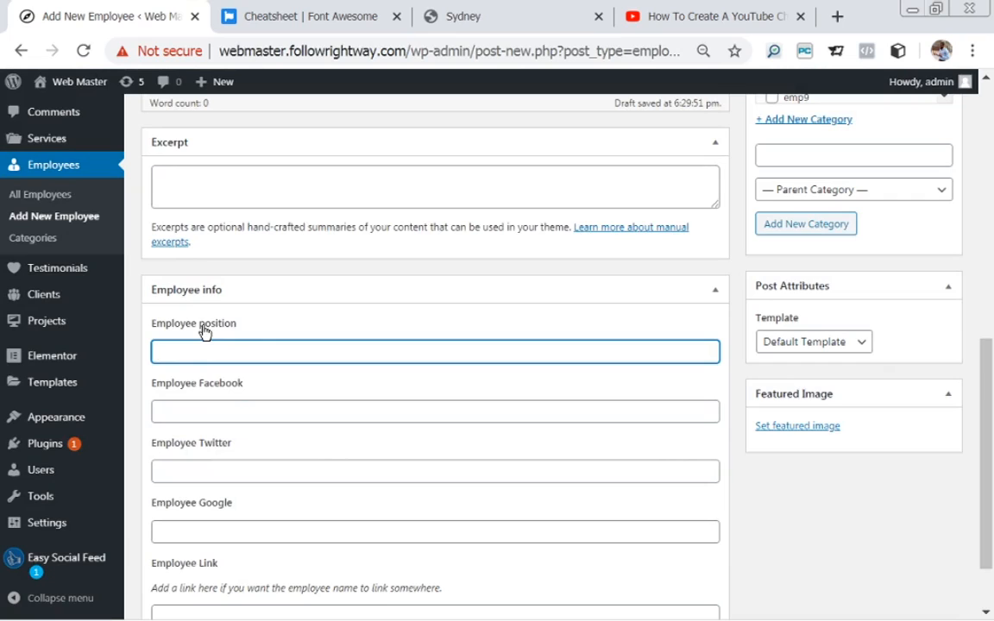
{"action": "type", "text": "General Manager"}
Fill the employee's Facebook, Twitter and Google fields with the social profile URLs.
{"action": "mouse_move", "coordinate": [405, 613]}
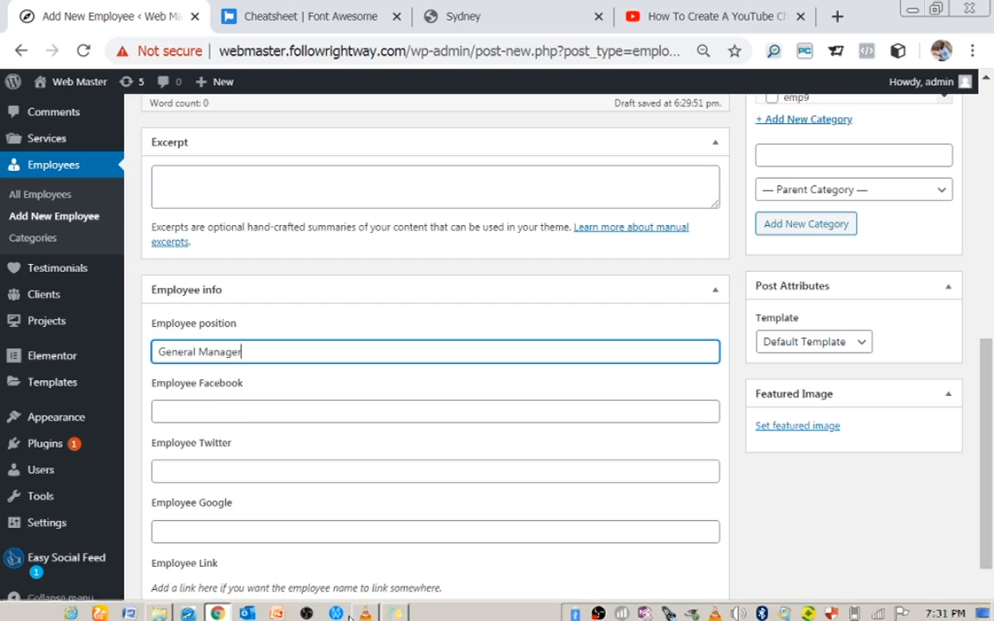
{"action": "left_click", "coordinate": [396, 611]}
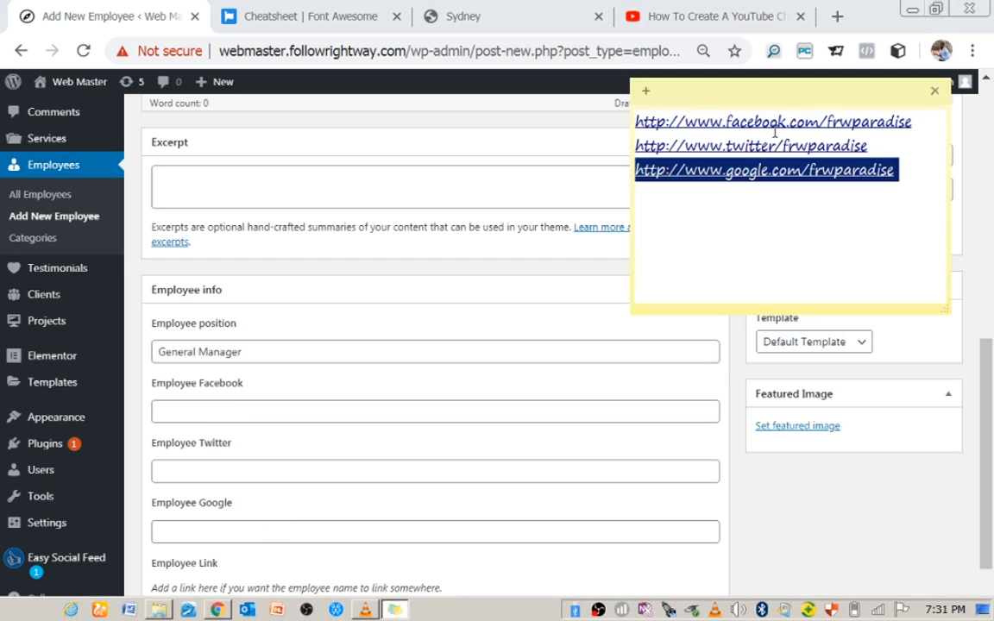
{"action": "left_click_drag", "start_coordinate": [636, 121], "coordinate": [933, 136]}
{"action": "key", "text": "ctrl+c"}
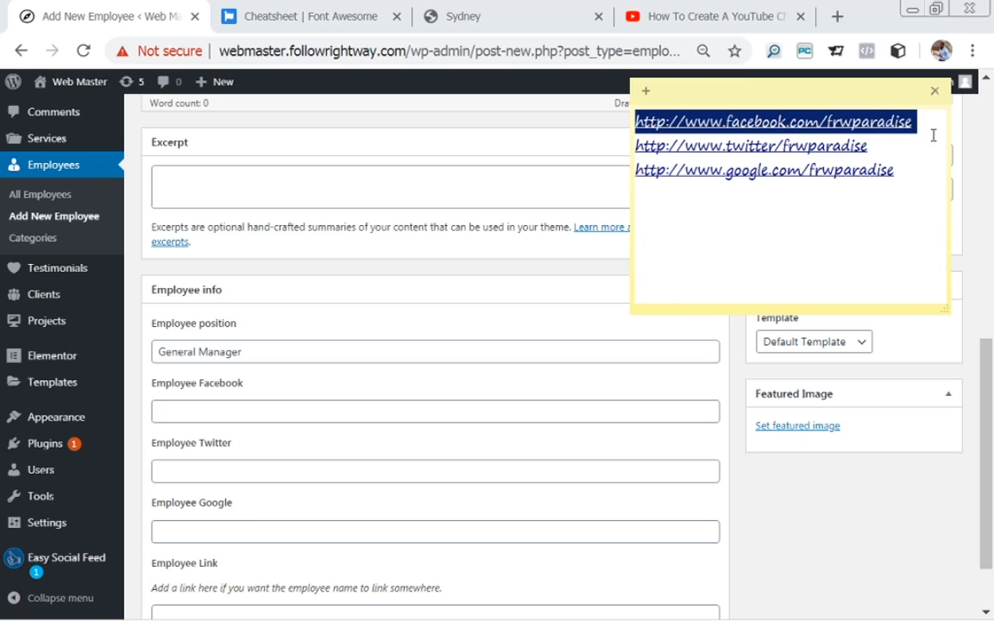
{"action": "left_click", "coordinate": [210, 411]}
{"action": "key", "text": "ctrl+v"}
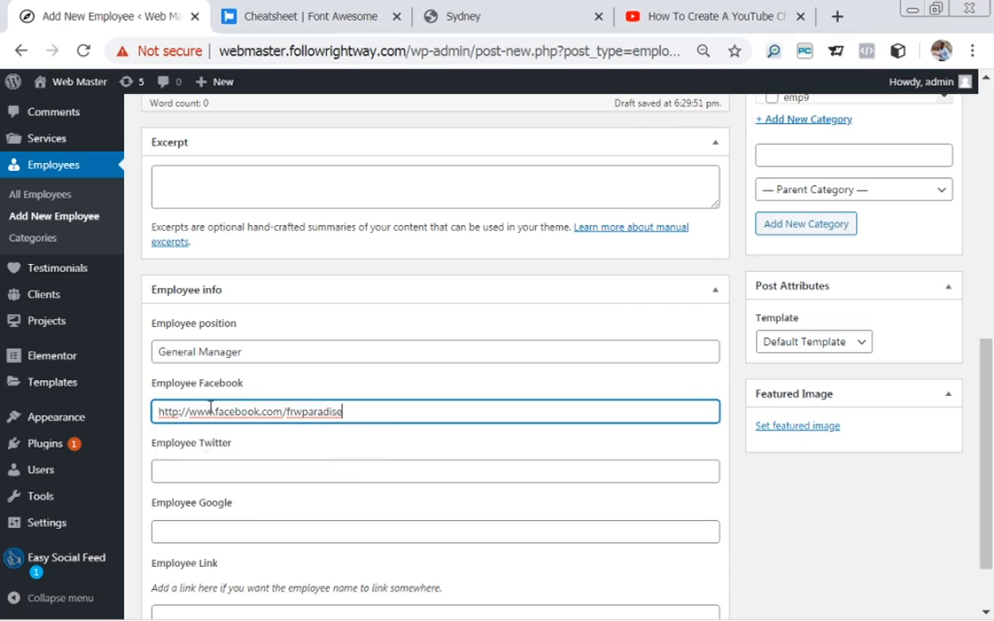
{"action": "left_click", "coordinate": [210, 471]}
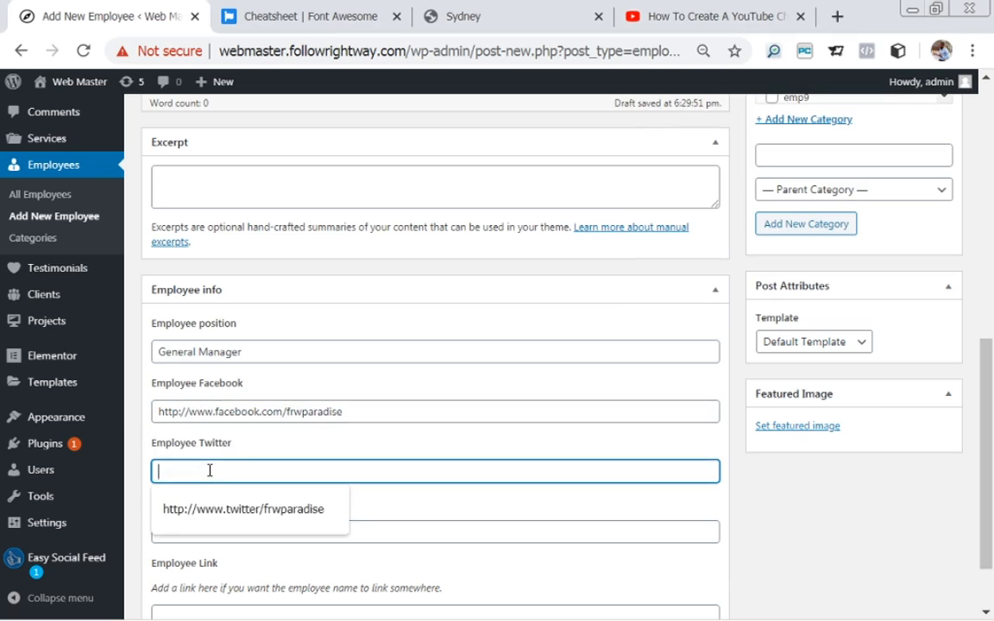
{"action": "left_click", "coordinate": [256, 516]}
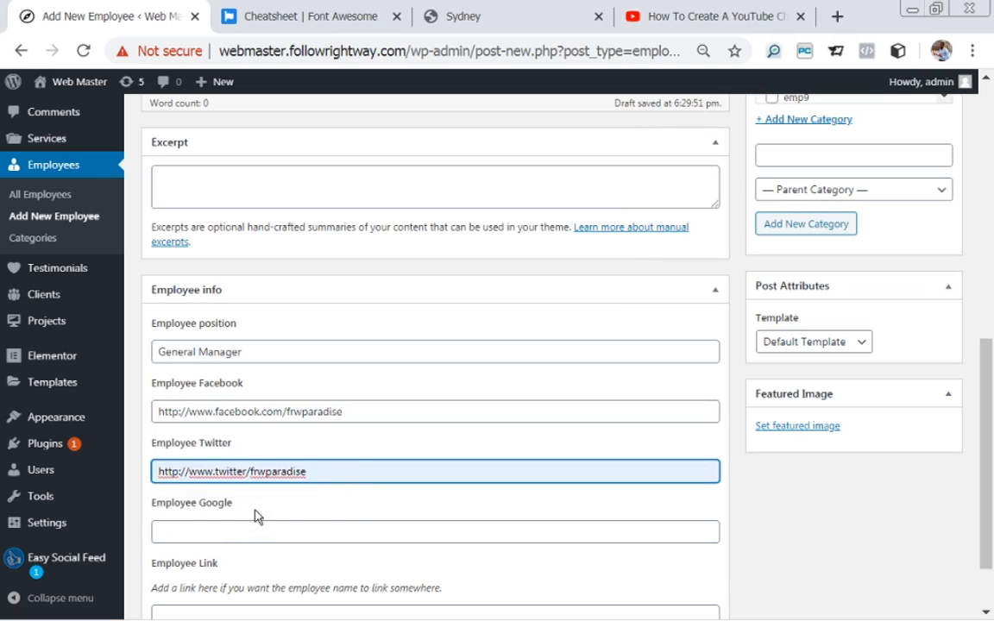
{"action": "left_click", "coordinate": [207, 529]}
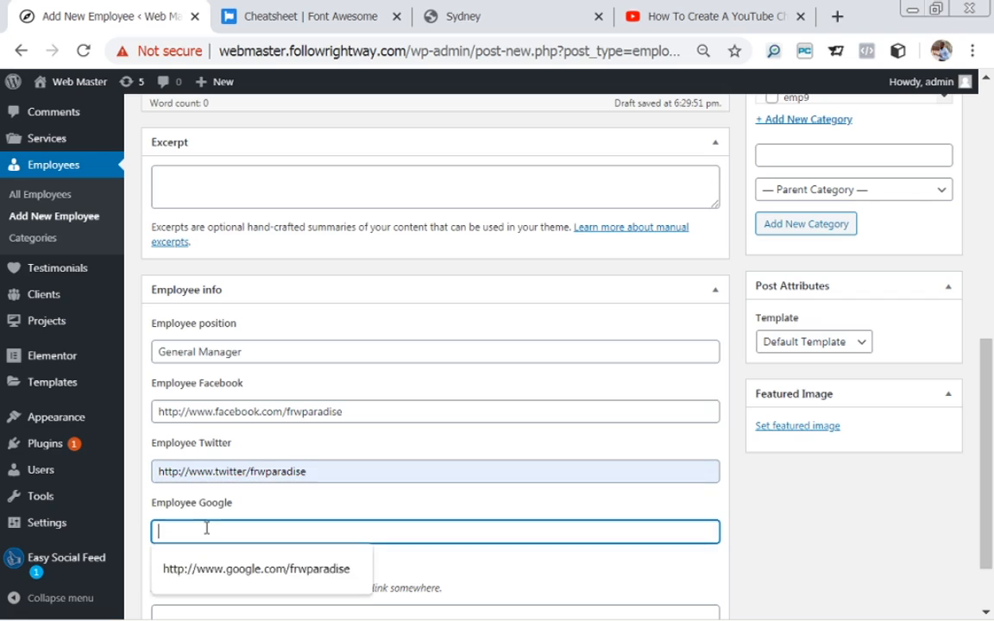
{"action": "left_click", "coordinate": [224, 573]}
{"action": "left_click_drag", "start_coordinate": [987, 381], "coordinate": [990, 427]}
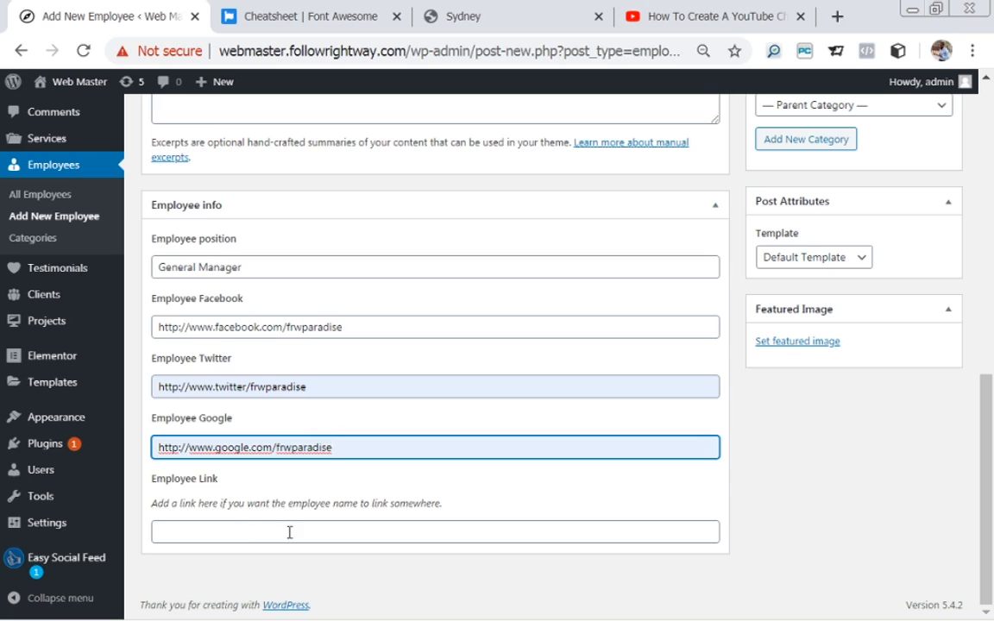
Set the bearded man's portrait emp3.jpg as the employee's featured image.
{"action": "left_click", "coordinate": [798, 343]}
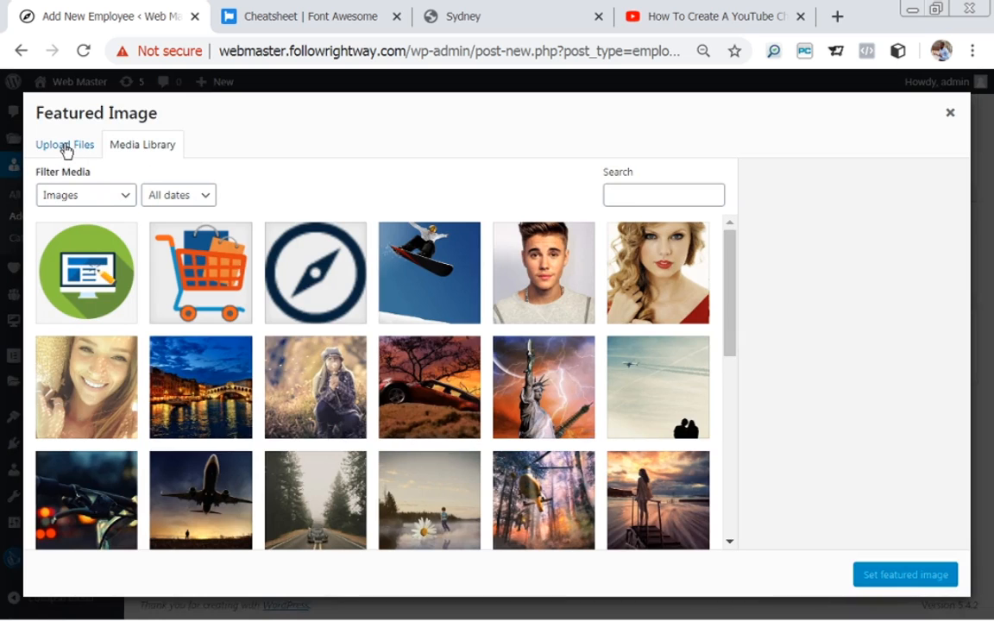
{"action": "left_click", "coordinate": [66, 147]}
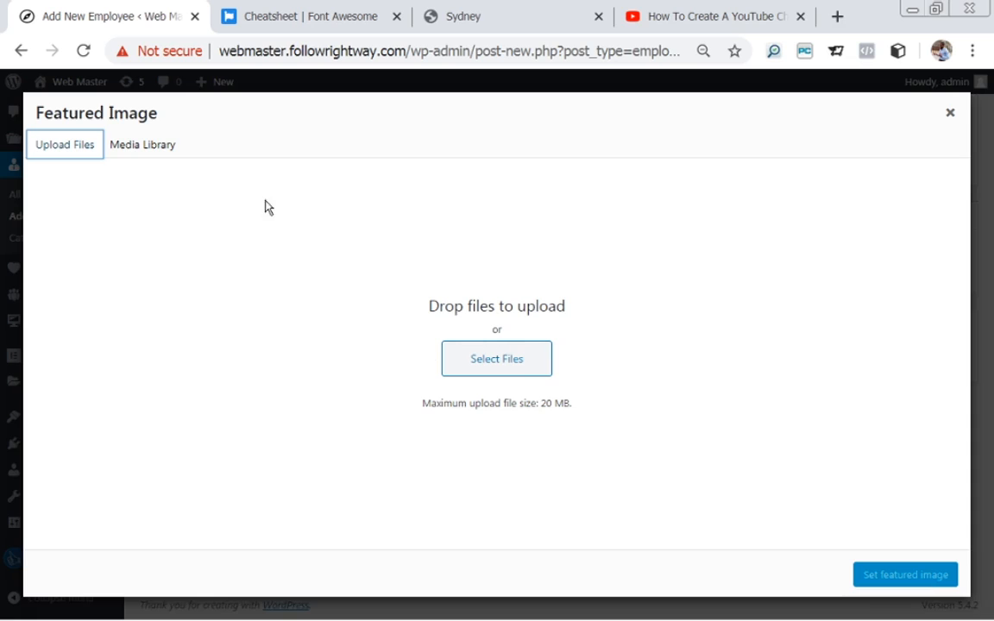
{"action": "left_click", "coordinate": [127, 148]}
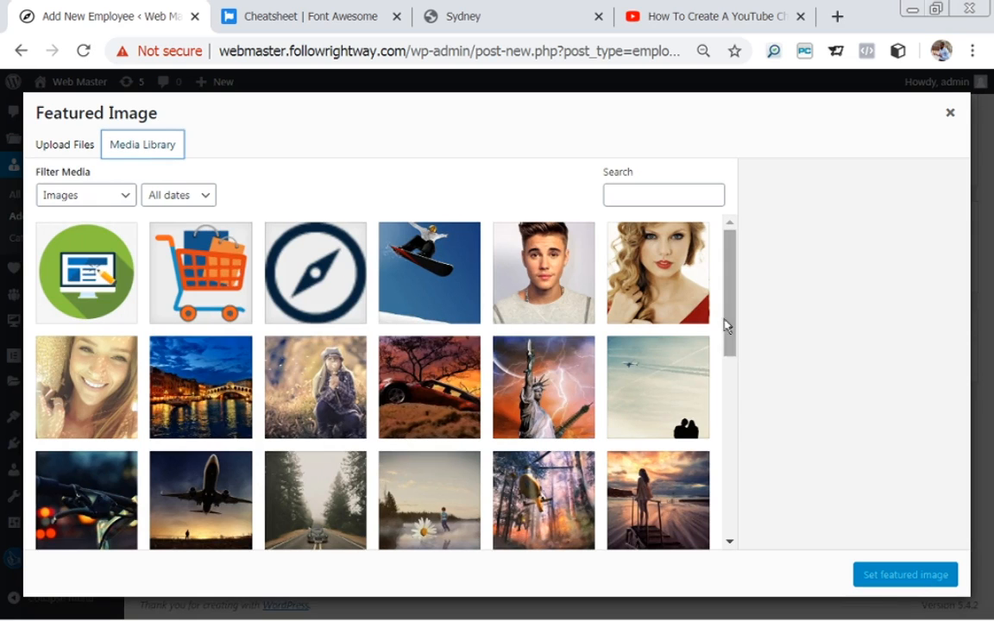
{"action": "left_click_drag", "start_coordinate": [735, 318], "coordinate": [750, 472]}
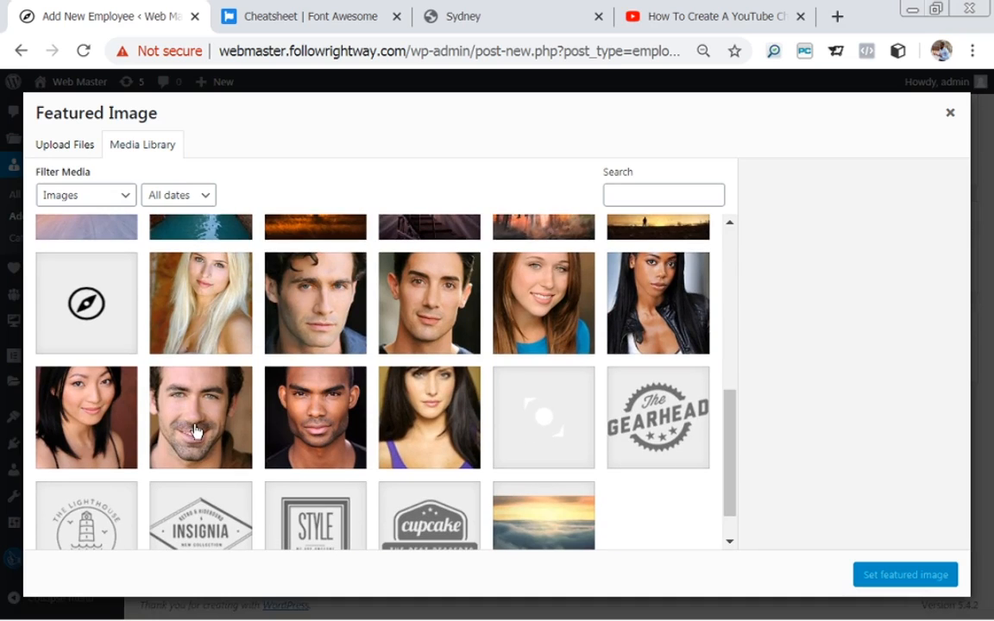
{"action": "left_click", "coordinate": [177, 390]}
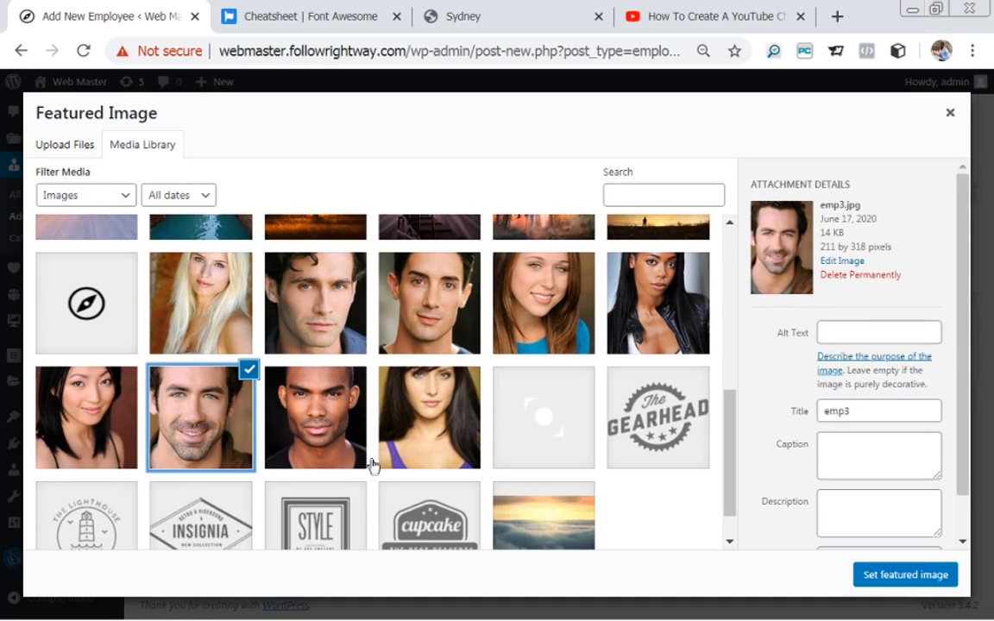
{"action": "left_click", "coordinate": [905, 576]}
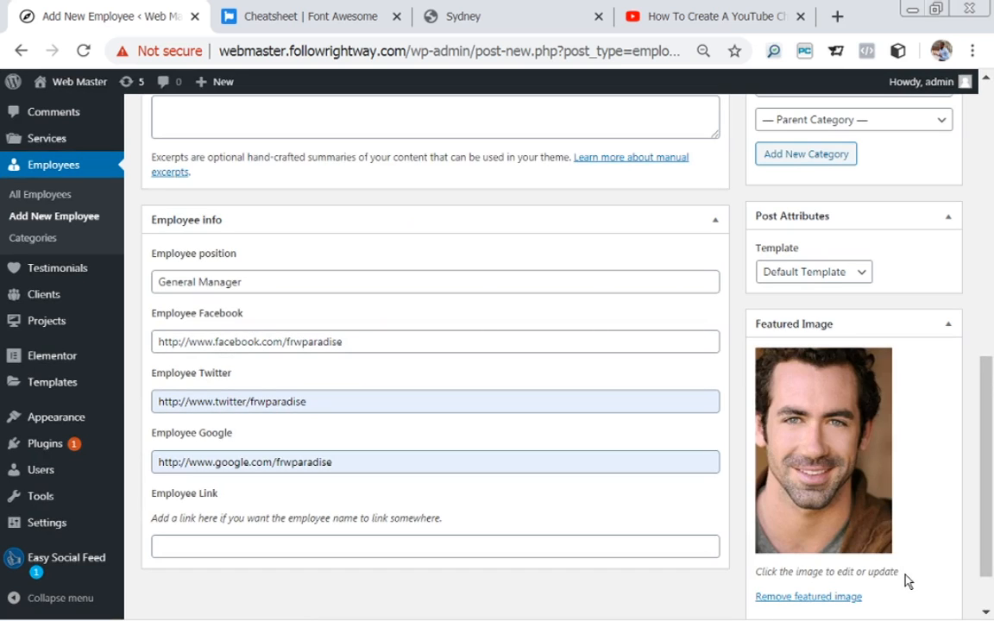
{"action": "left_click_drag", "start_coordinate": [986, 402], "coordinate": [964, 182]}
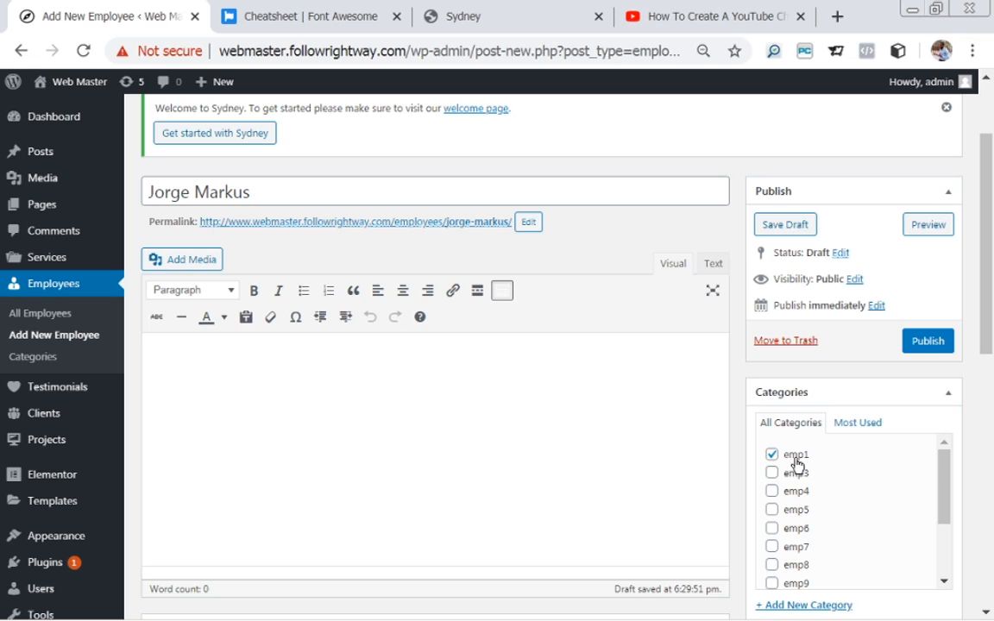
Publish the General Manager employee and start a new employee, entering its name.
{"action": "left_click", "coordinate": [922, 346]}
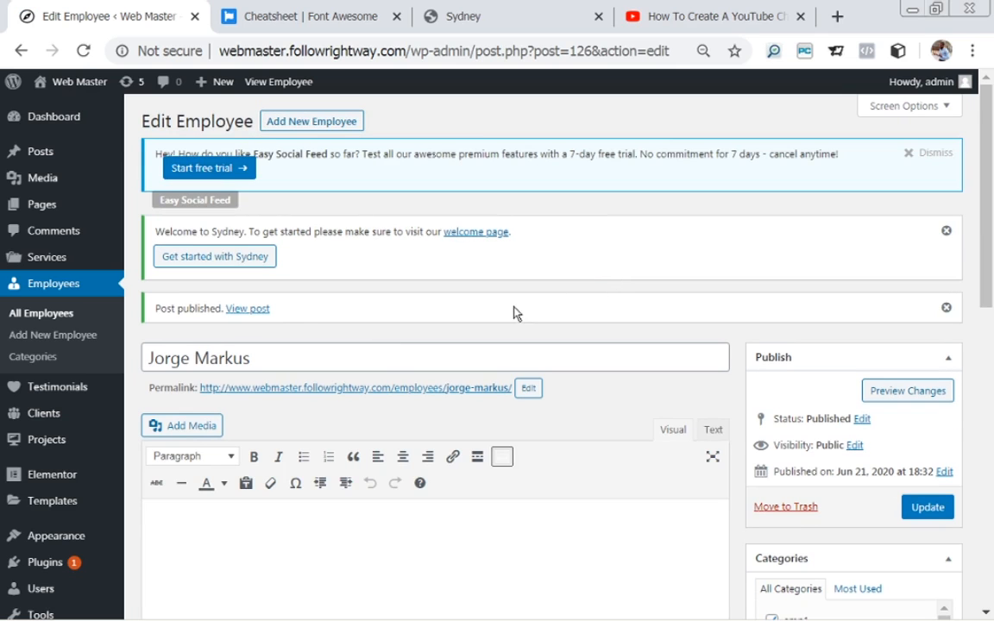
{"action": "left_click", "coordinate": [302, 128]}
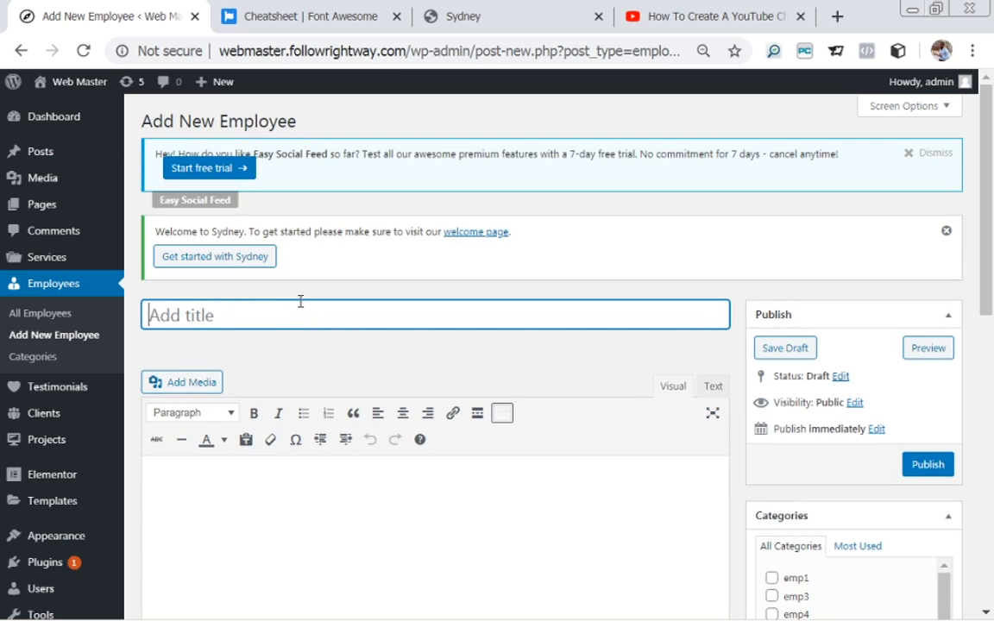
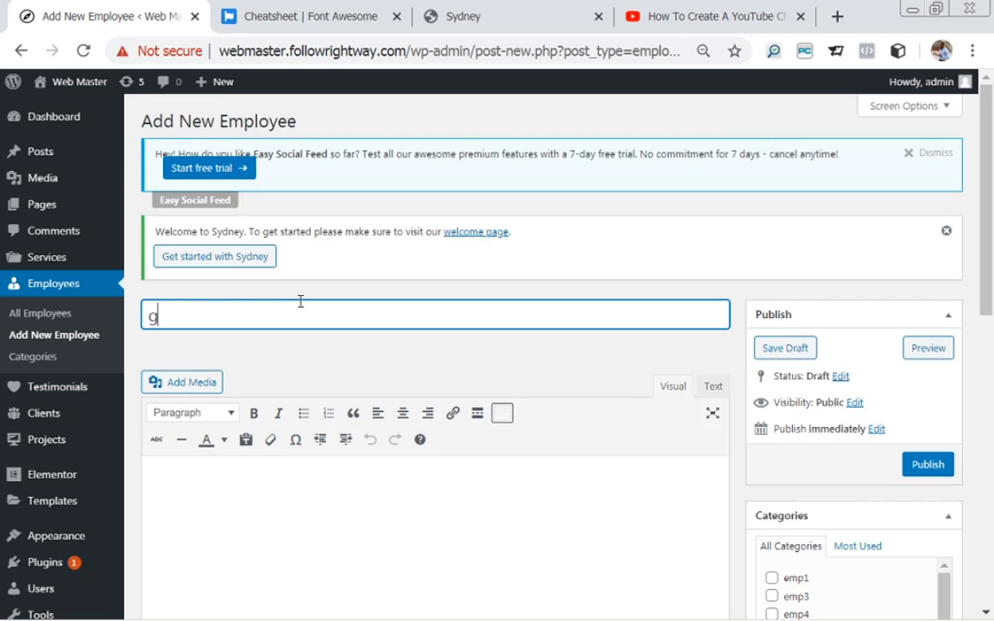
{"action": "left_click_drag", "start_coordinate": [157, 316], "coordinate": [140, 326]}
{"action": "type", "text": "D"}
{"action": "left_click", "coordinate": [266, 324]}
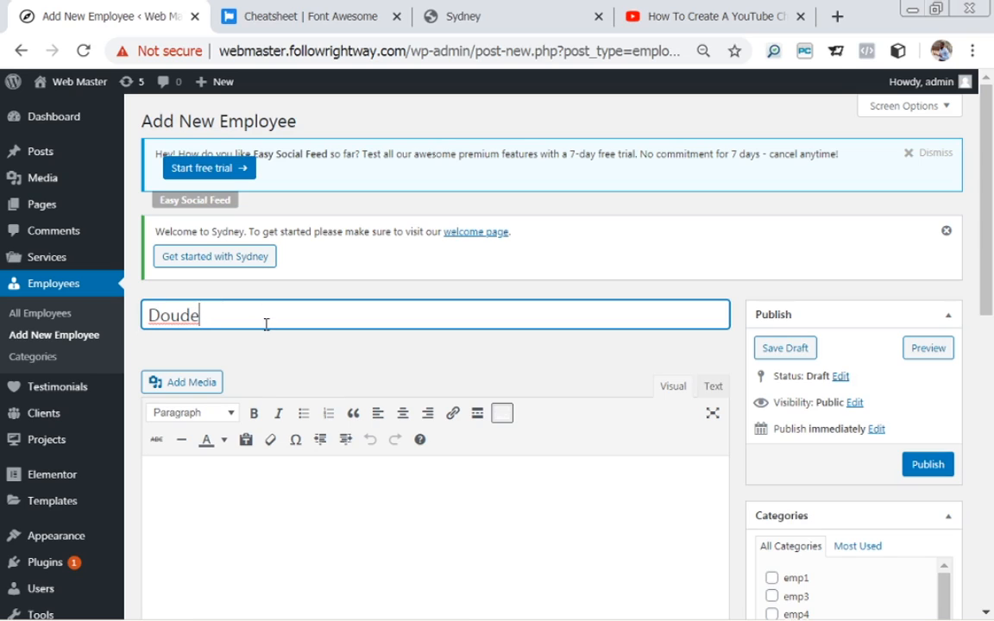
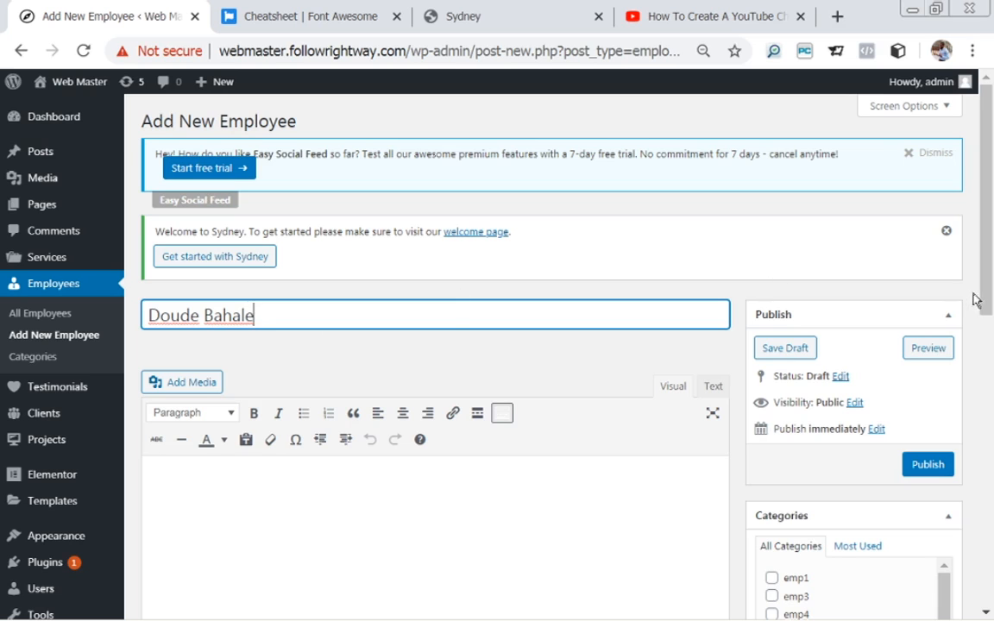
Create a new 'emp2' employee category and tick it for the draft.
{"action": "left_click_drag", "start_coordinate": [986, 281], "coordinate": [991, 412]}
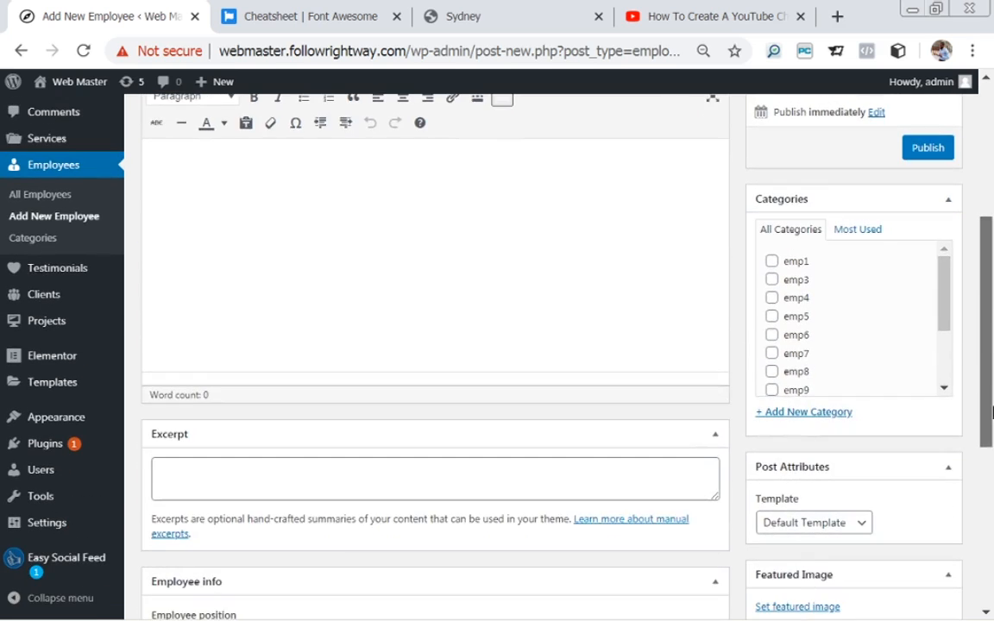
{"action": "left_click", "coordinate": [795, 414]}
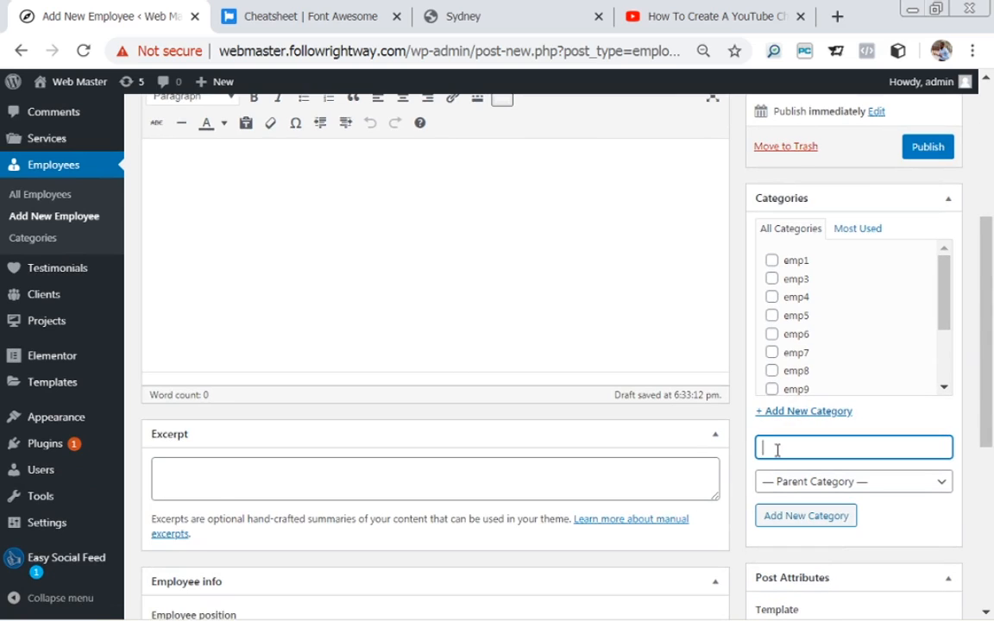
{"action": "type", "text": "emp2"}
{"action": "left_click", "coordinate": [811, 518]}
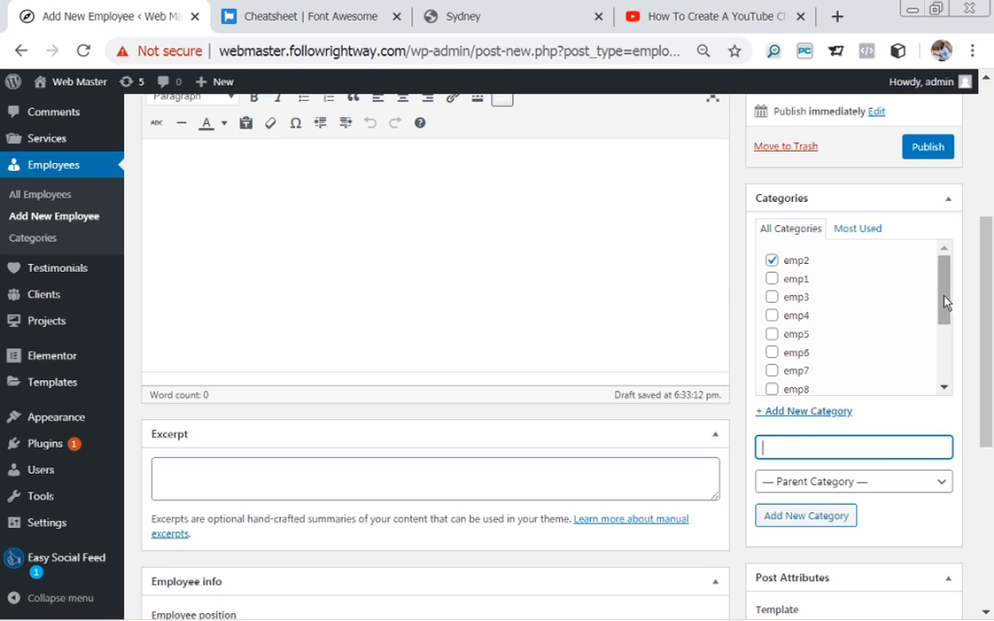
{"action": "scroll", "coordinate": [993, 390], "scroll_direction": "down", "scroll_amount": 4}
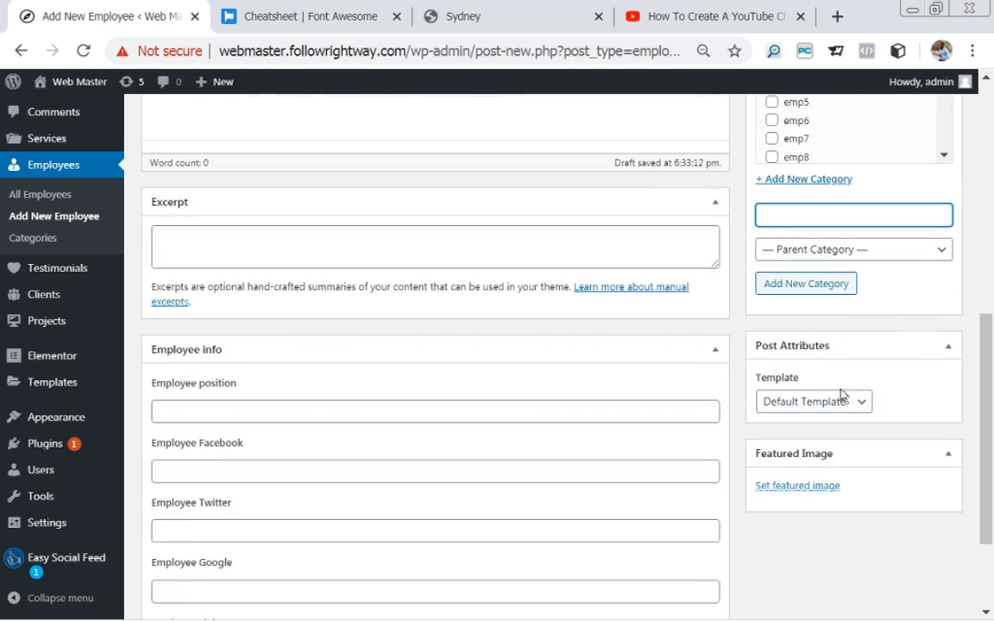
Enter 'Accountant' as the position and autofill the Facebook, Twitter and Google links.
{"action": "left_click", "coordinate": [200, 412]}
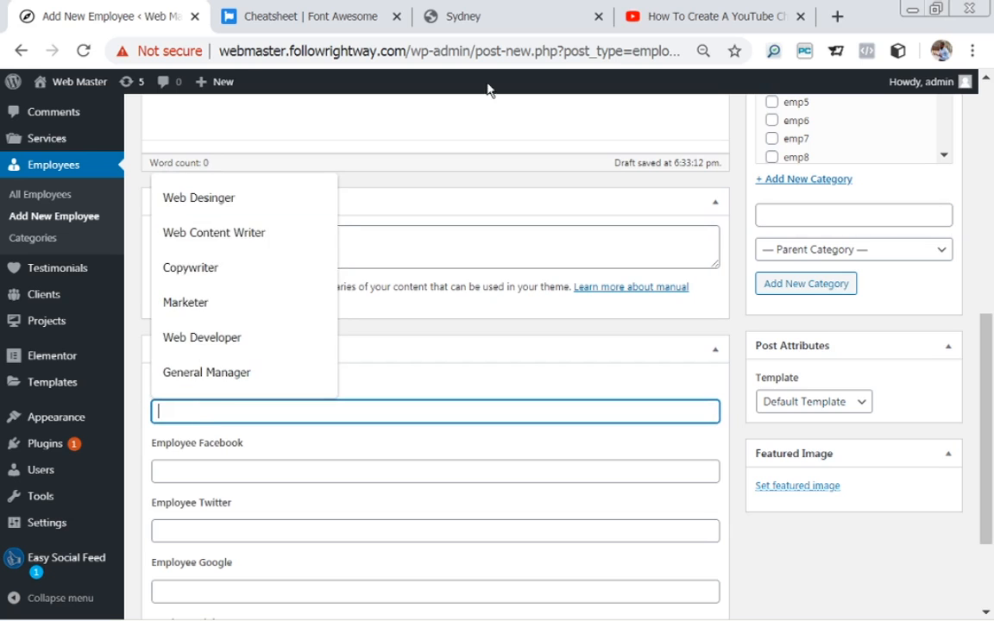
{"action": "left_click", "coordinate": [571, 23]}
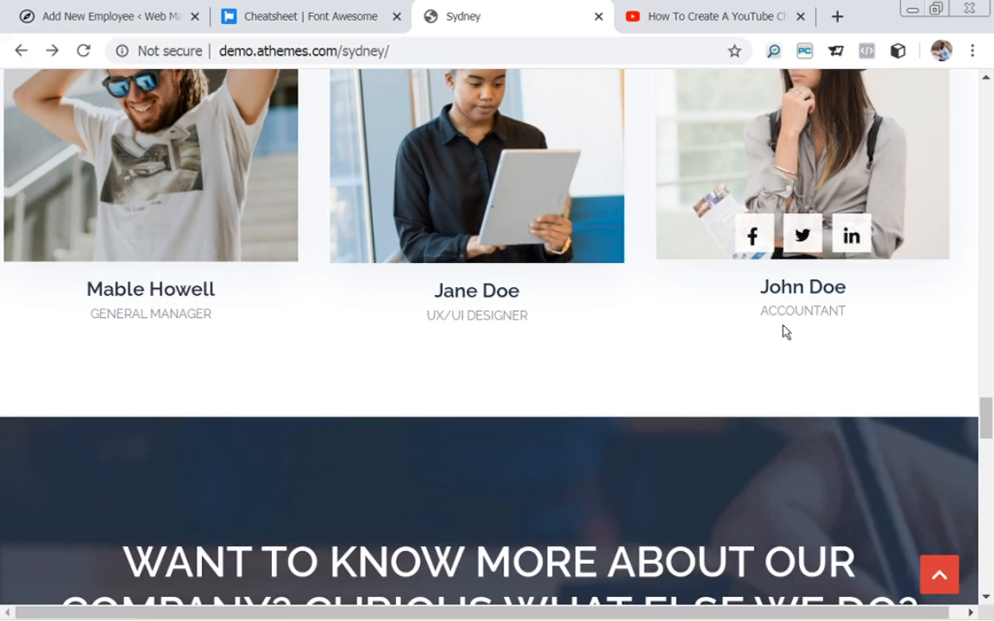
{"action": "left_click", "coordinate": [89, 19]}
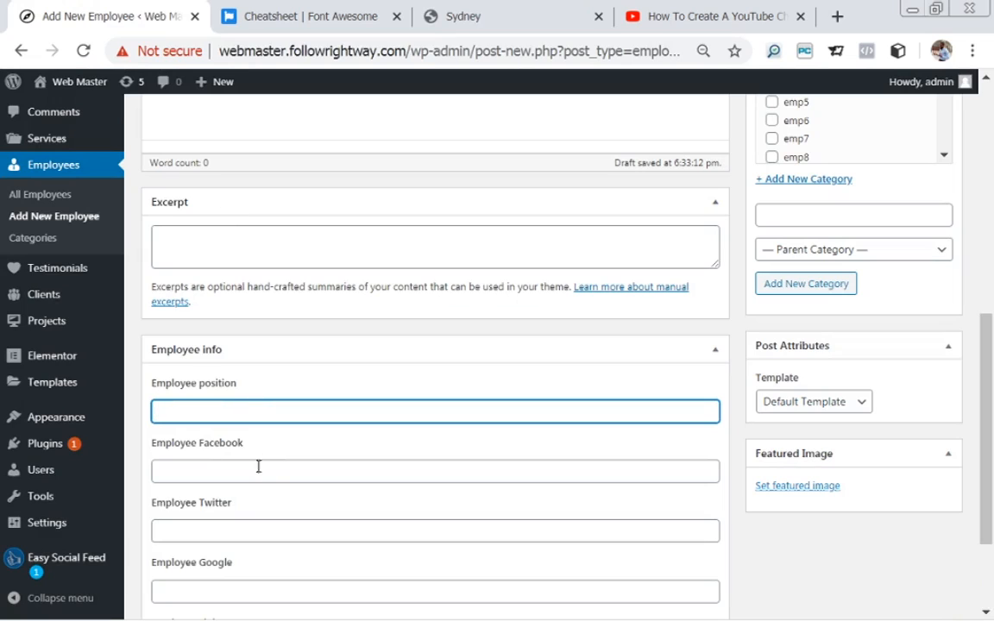
{"action": "left_click", "coordinate": [239, 414]}
{"action": "type", "text": "Accountant"}
{"action": "left_click", "coordinate": [237, 473]}
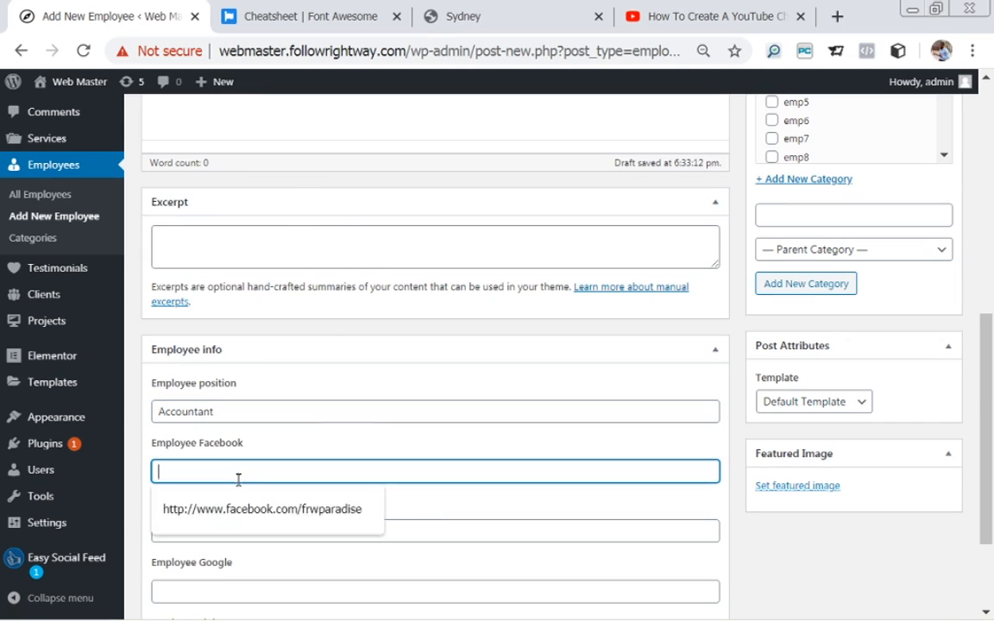
{"action": "left_click", "coordinate": [242, 511]}
{"action": "left_click", "coordinate": [245, 524]}
{"action": "left_click", "coordinate": [243, 569]}
{"action": "scroll", "coordinate": [244, 518], "scroll_direction": "down", "scroll_amount": 2}
{"action": "left_click", "coordinate": [285, 447]}
{"action": "left_click", "coordinate": [301, 486]}
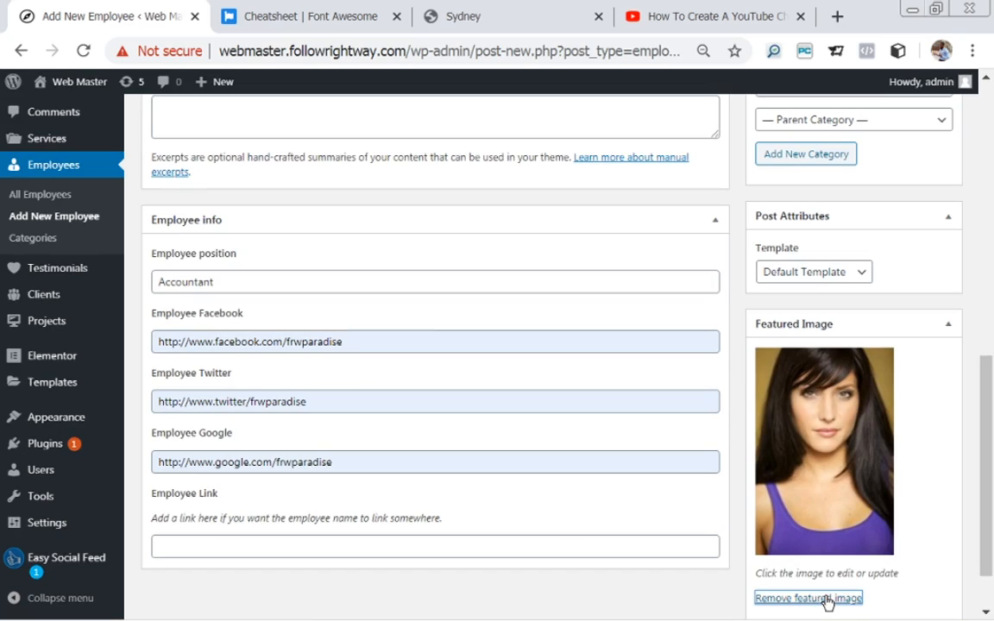
Replace the featured image with a Media Library portrait and publish the Accountant employee.
{"action": "left_click", "coordinate": [827, 599]}
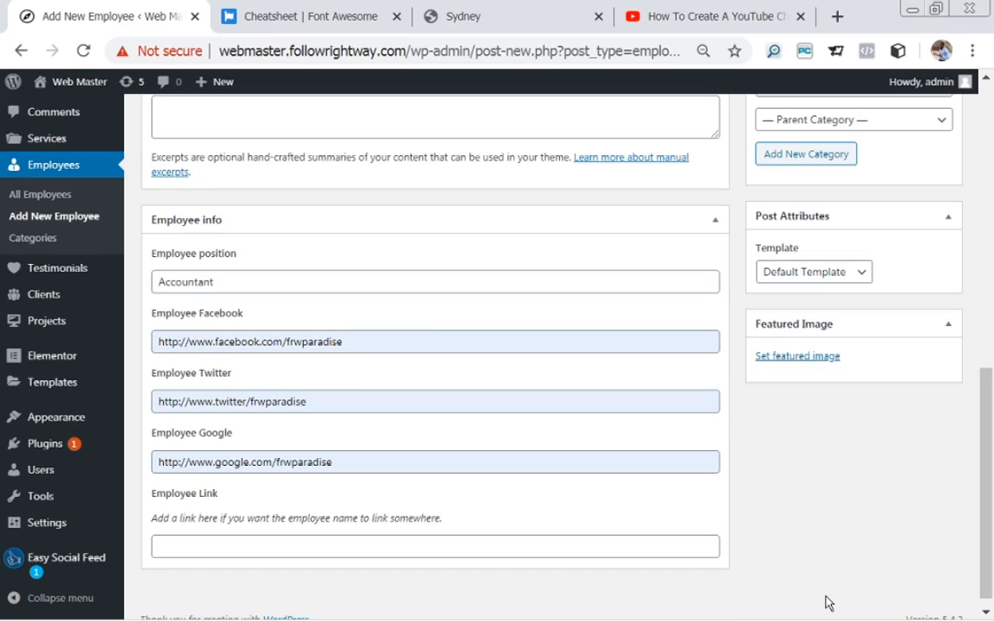
{"action": "left_click", "coordinate": [787, 356]}
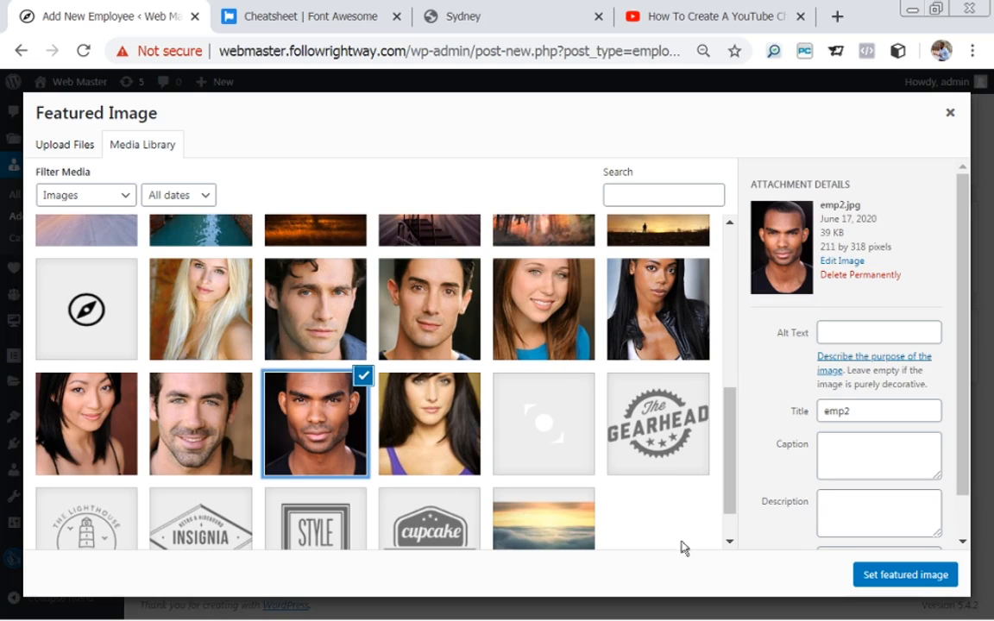
{"action": "left_click", "coordinate": [408, 406]}
{"action": "left_click", "coordinate": [906, 574]}
{"action": "left_click_drag", "start_coordinate": [972, 381], "coordinate": [968, 318]}
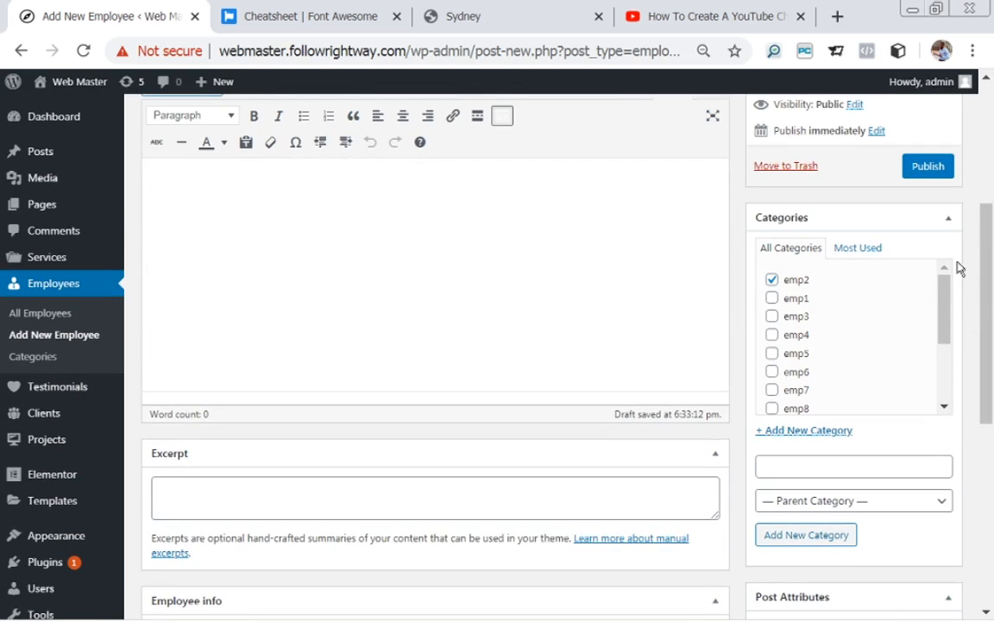
{"action": "scroll", "coordinate": [987, 299], "scroll_direction": "up", "scroll_amount": 3}
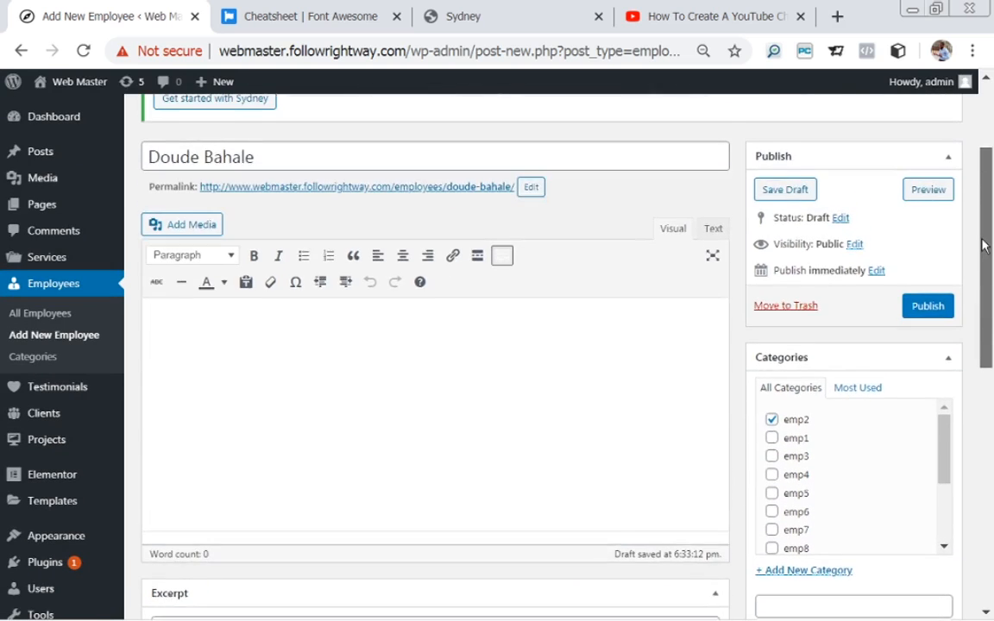
{"action": "left_click", "coordinate": [928, 320]}
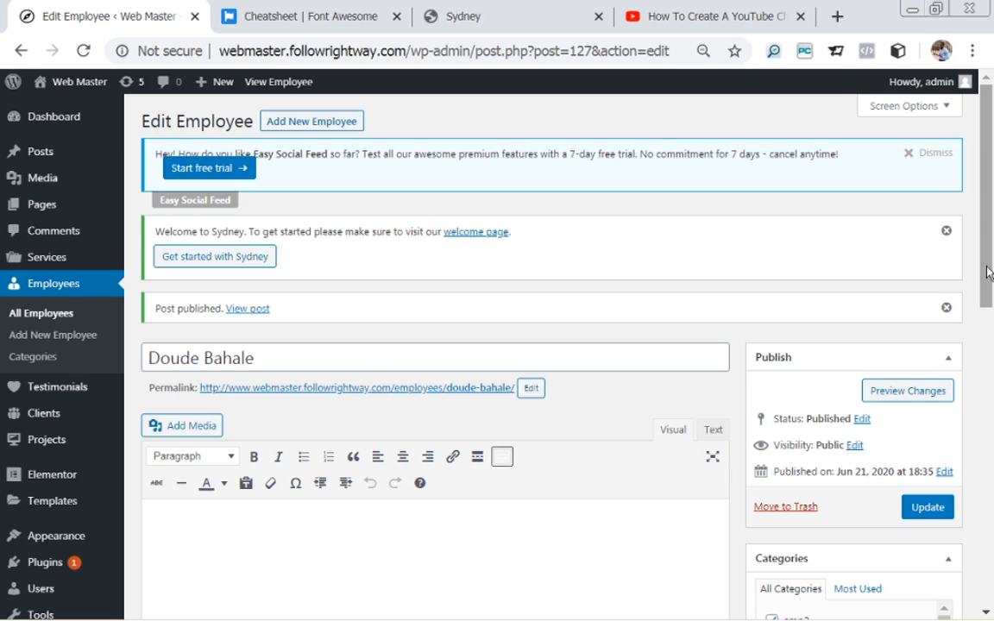
Return to All Employees, showing nine published employees with the emp2 one newest.
{"action": "left_click_drag", "start_coordinate": [989, 272], "coordinate": [982, 376]}
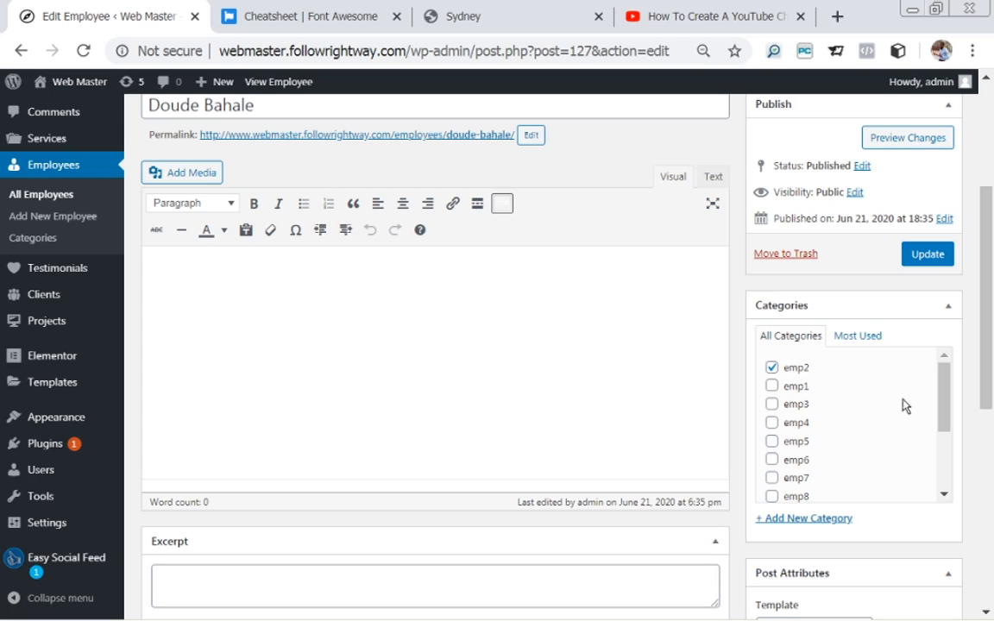
{"action": "left_click_drag", "start_coordinate": [947, 404], "coordinate": [947, 422]}
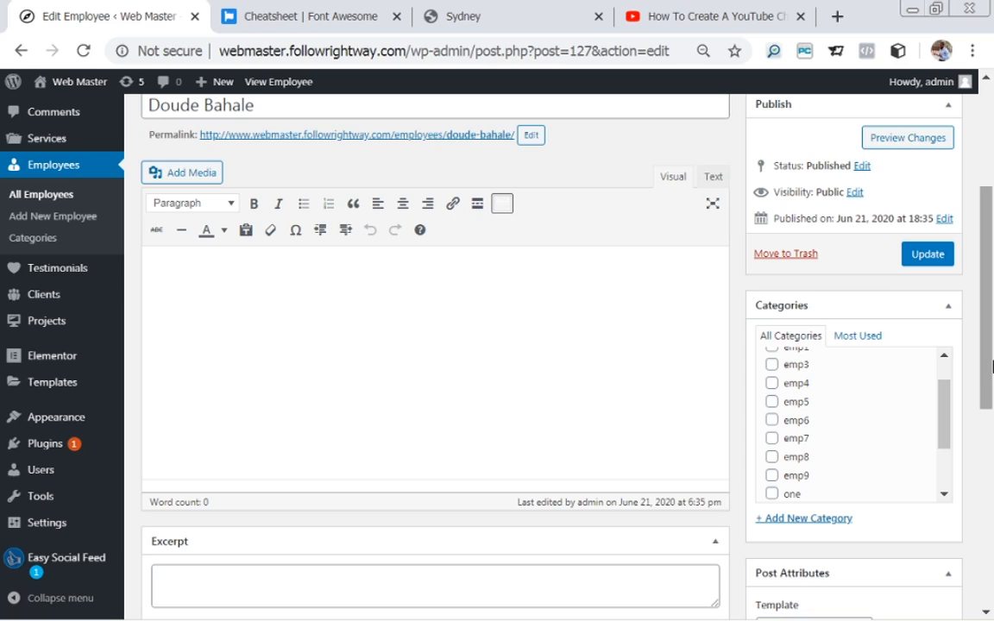
{"action": "left_click_drag", "start_coordinate": [989, 364], "coordinate": [970, 261]}
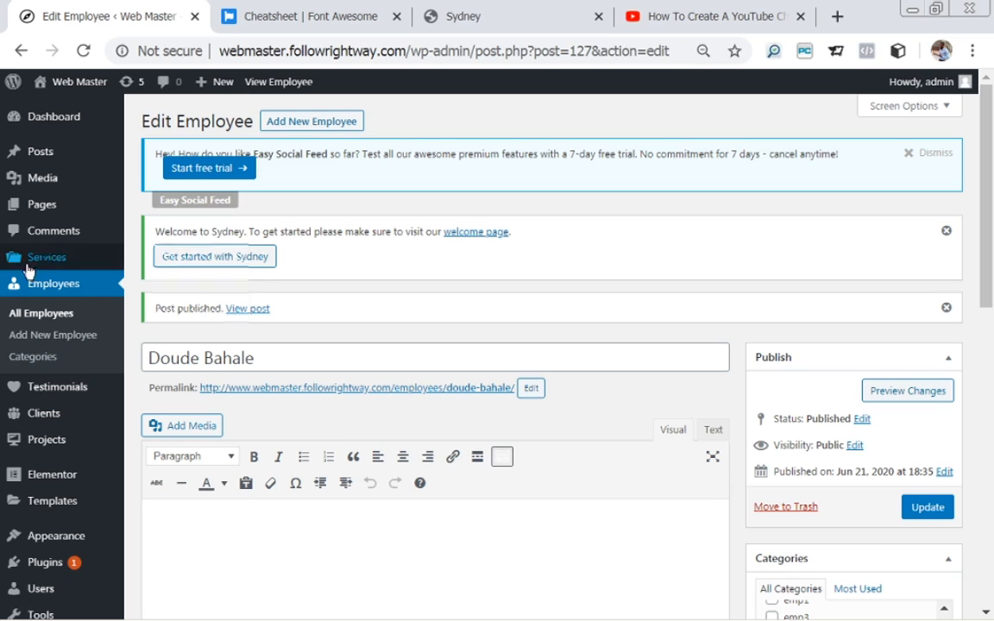
{"action": "left_click", "coordinate": [39, 319]}
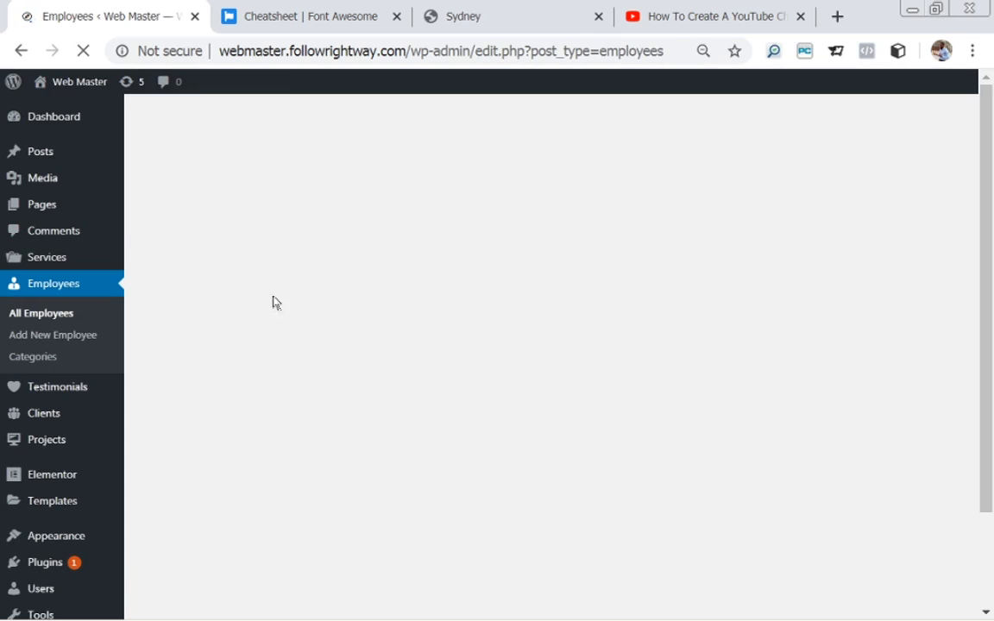
{"action": "mouse_move", "coordinate": [993, 217]}
{"action": "left_mouse_down"}
{"action": "mouse_move", "coordinate": [993, 325]}
{"action": "mouse_move", "coordinate": [976, 221]}
{"action": "left_mouse_up"}
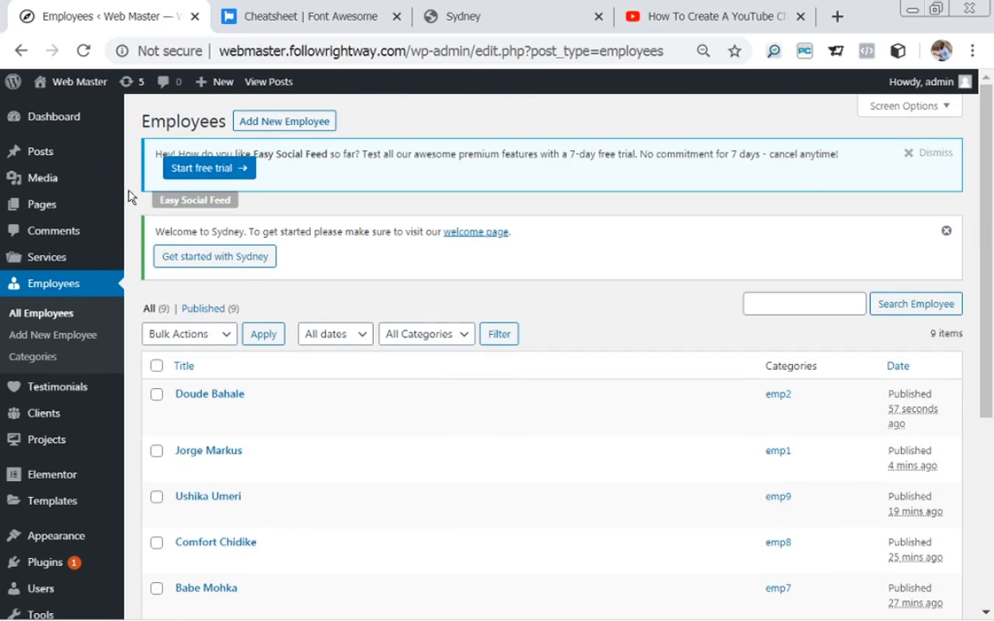
{"action": "mouse_move", "coordinate": [45, 207]}
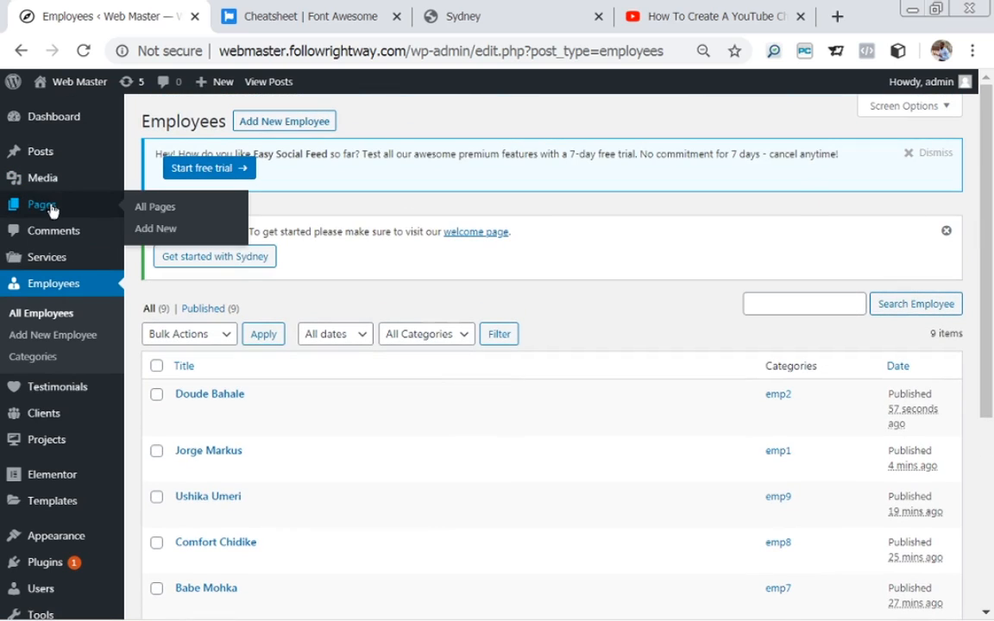
Open the Homepage for editing from All Pages.
{"action": "left_click", "coordinate": [139, 211]}
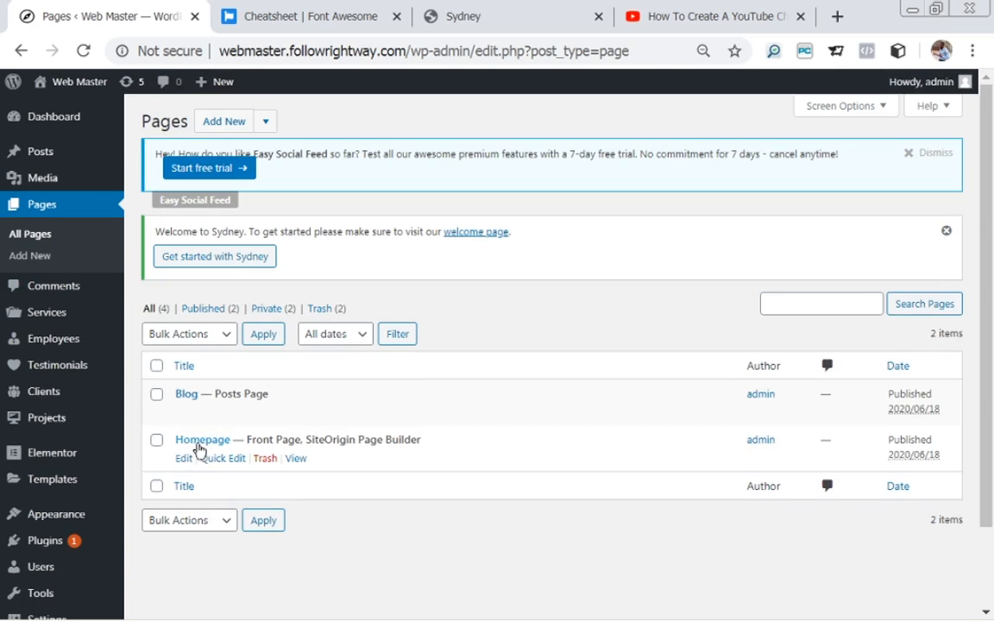
{"action": "left_click", "coordinate": [182, 462]}
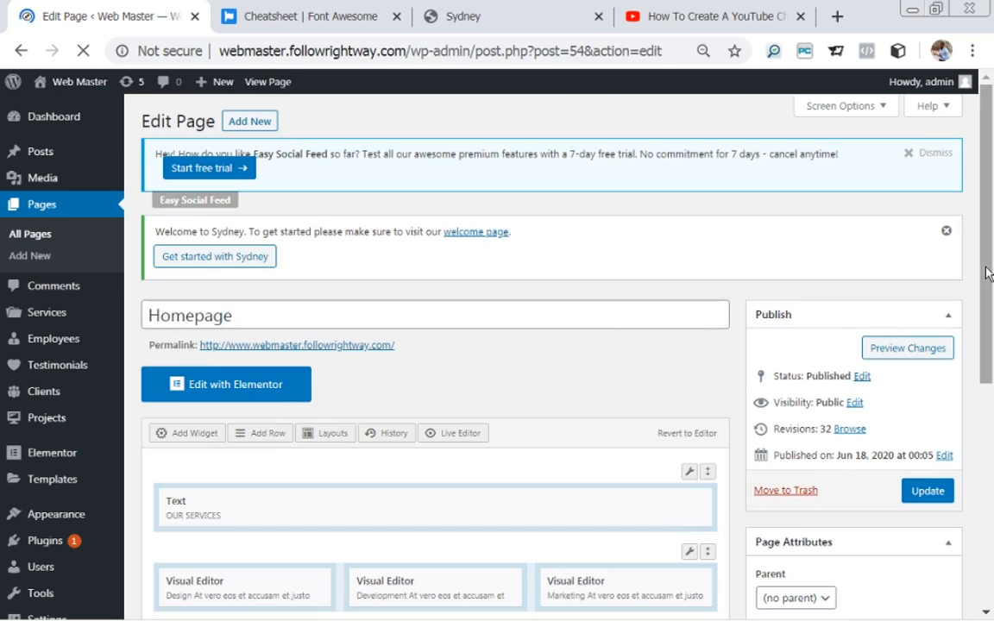
{"action": "left_click_drag", "start_coordinate": [989, 275], "coordinate": [990, 473]}
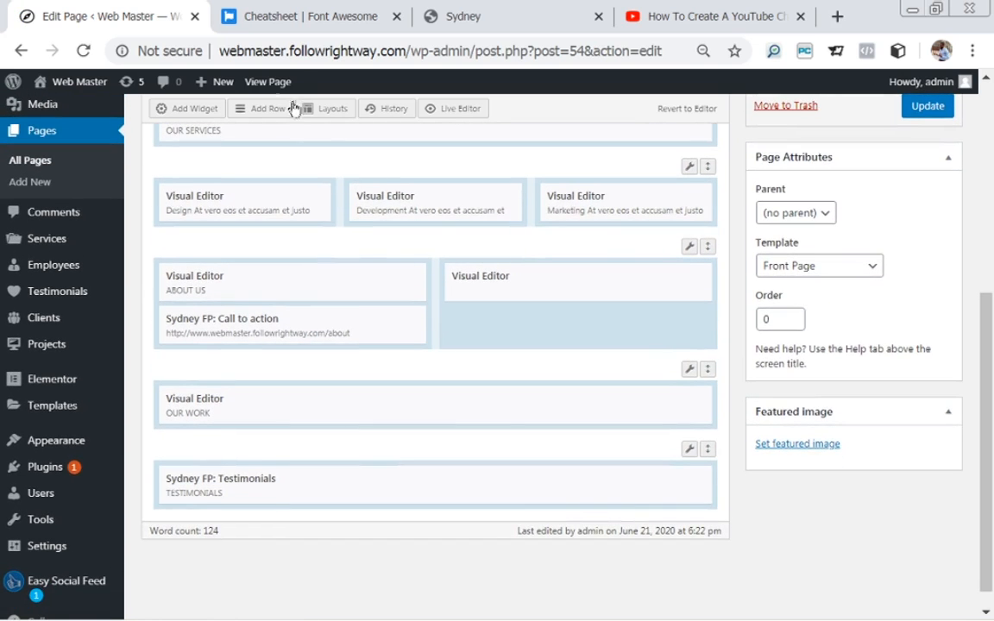
Add a one-column row with 50 px top/bottom padding.
{"action": "left_click", "coordinate": [264, 113]}
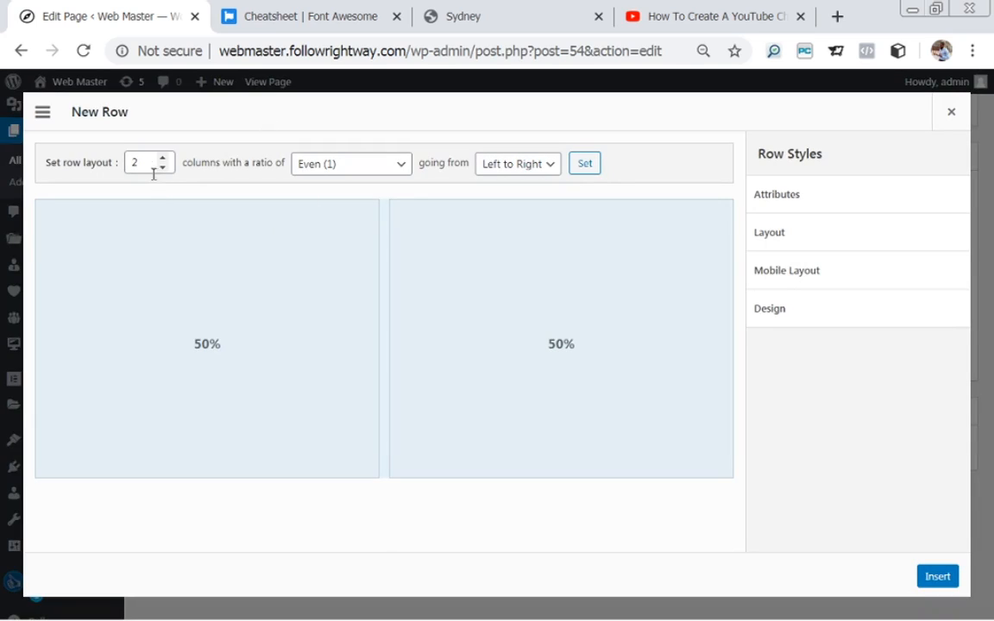
{"action": "left_click_drag", "start_coordinate": [145, 164], "coordinate": [130, 161]}
{"action": "type", "text": "1"}
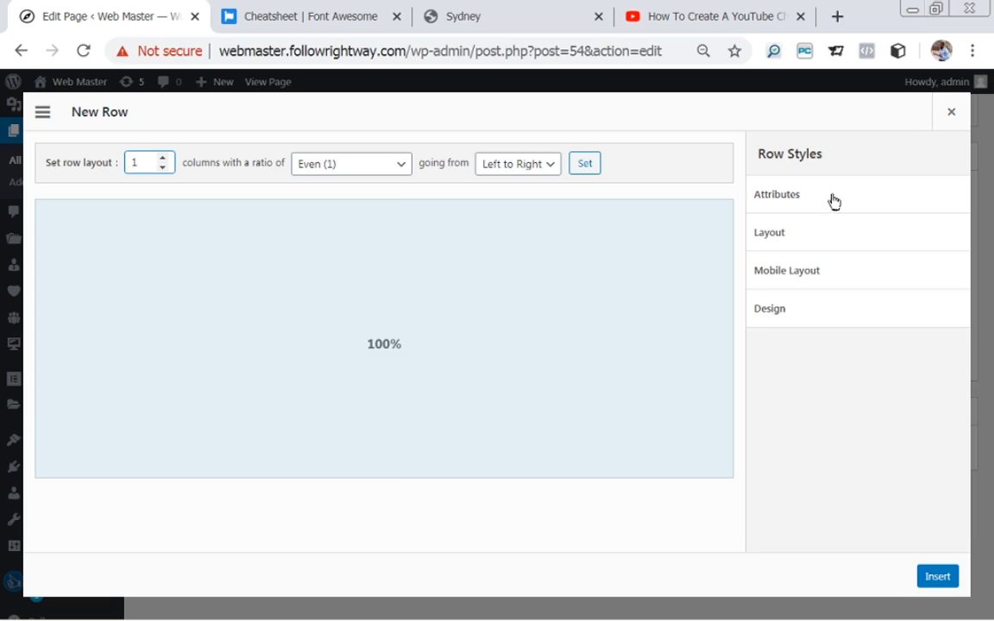
{"action": "left_click", "coordinate": [828, 246]}
{"action": "left_click", "coordinate": [804, 291]}
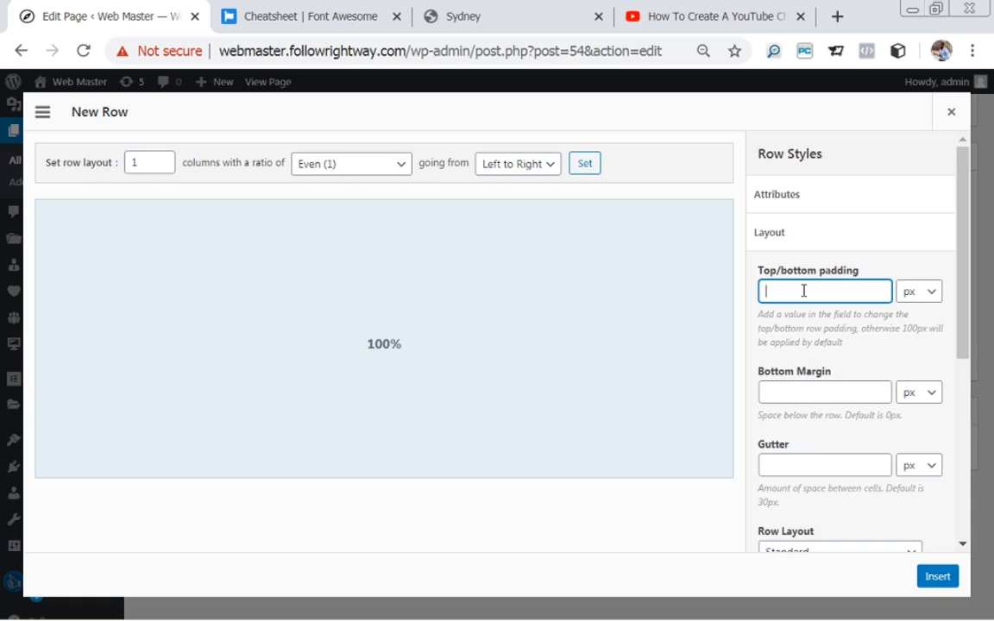
{"action": "type", "text": "50"}
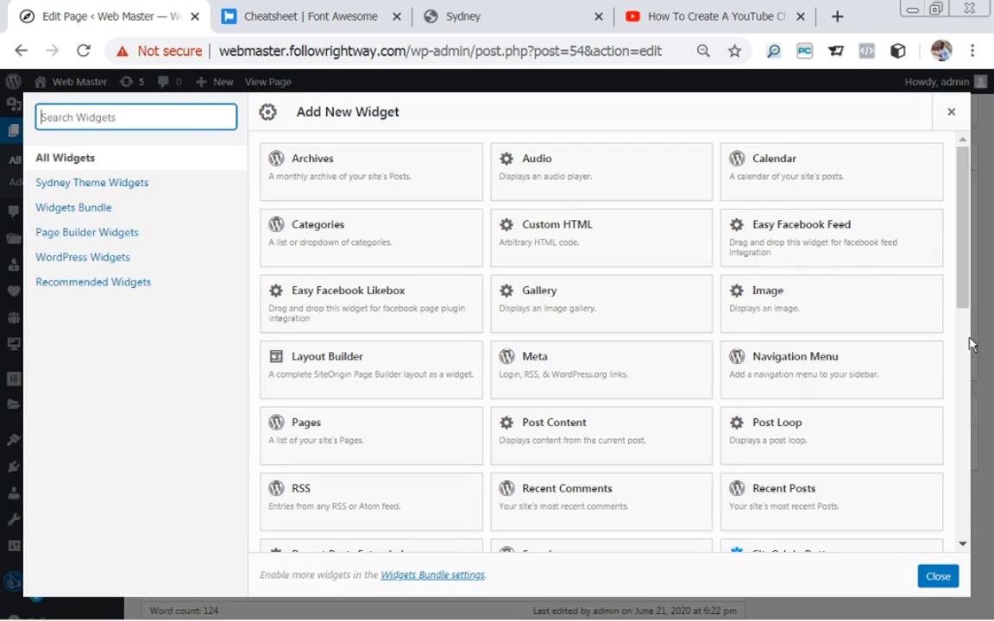
{"action": "left_click_drag", "start_coordinate": [967, 269], "coordinate": [983, 415]}
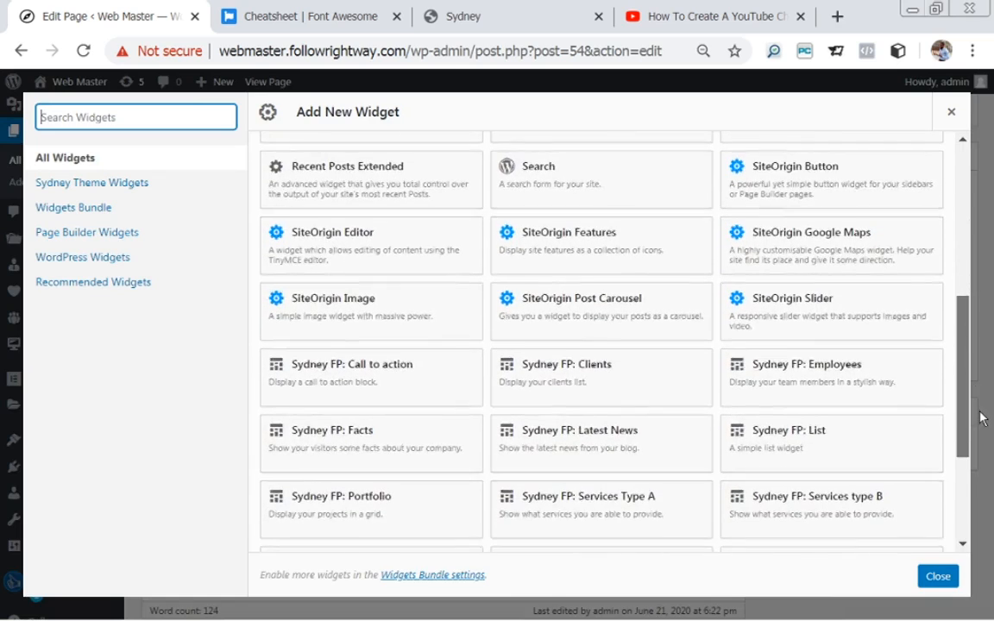
Put a Sydney FP: Employees widget showing all employees in the new row, then preview the homepage.
{"action": "left_click", "coordinate": [791, 371]}
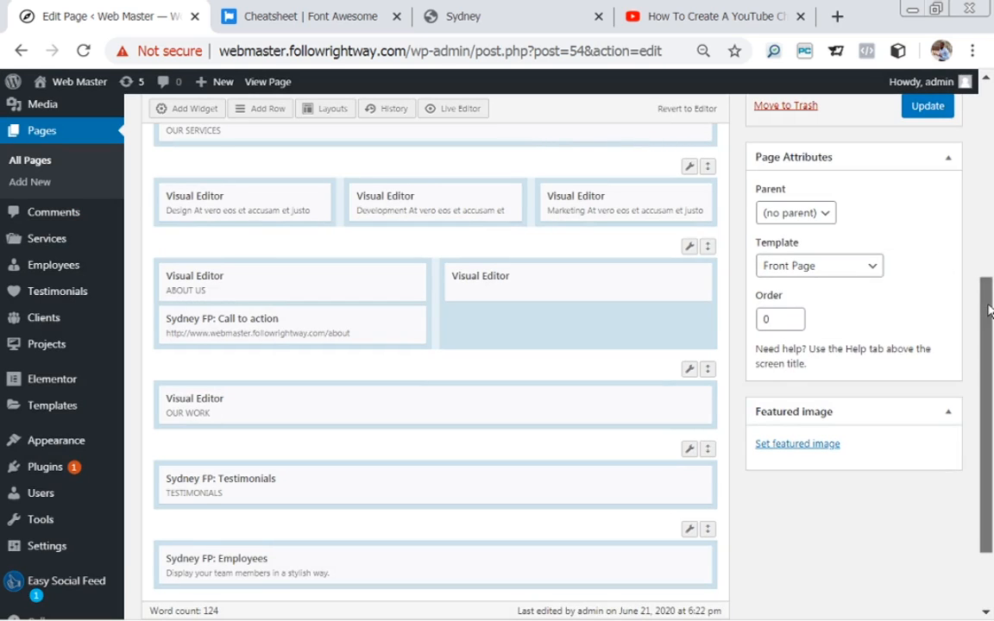
{"action": "scroll", "coordinate": [991, 259], "scroll_direction": "down", "scroll_amount": 2}
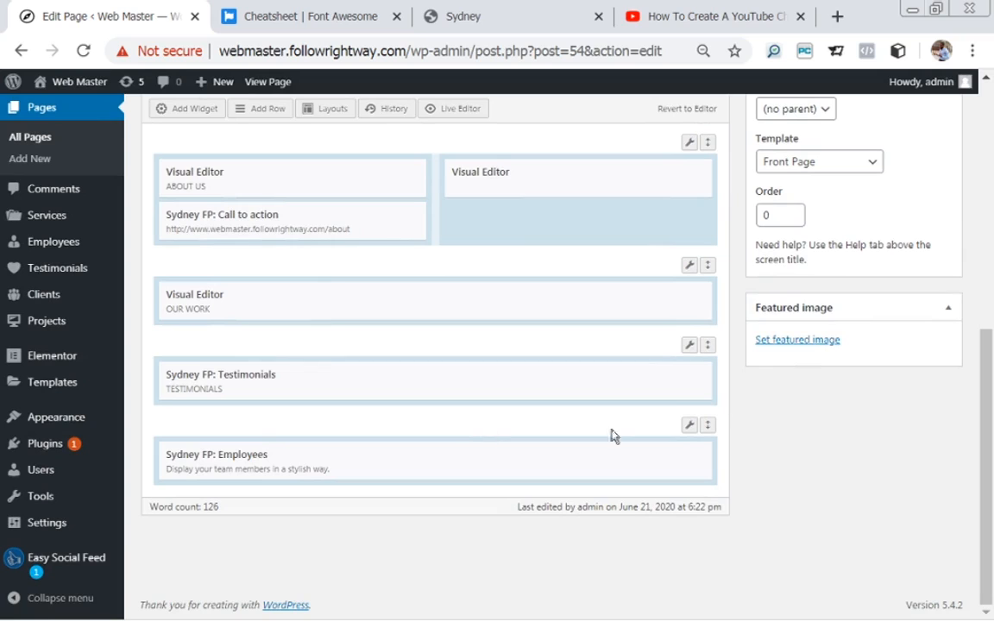
{"action": "mouse_move", "coordinate": [474, 443]}
{"action": "left_click", "coordinate": [619, 456]}
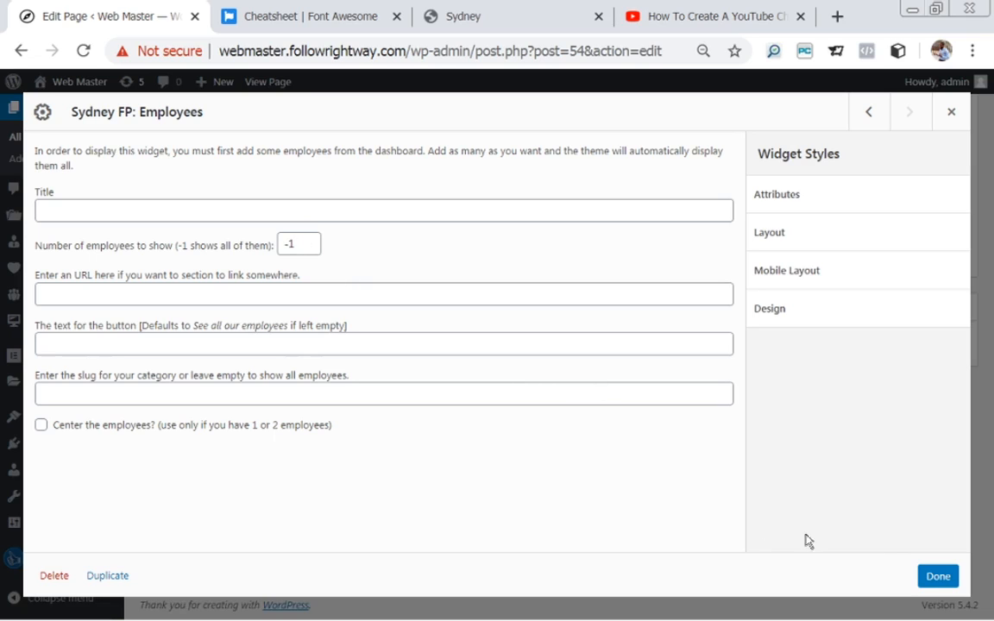
{"action": "left_click", "coordinate": [930, 578]}
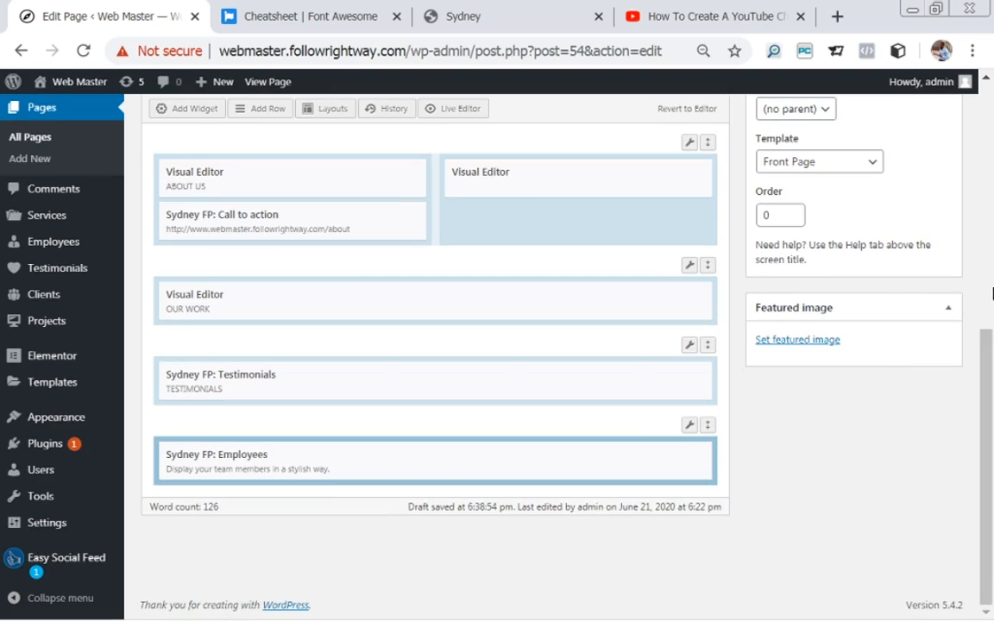
{"action": "left_click_drag", "start_coordinate": [990, 364], "coordinate": [979, 182]}
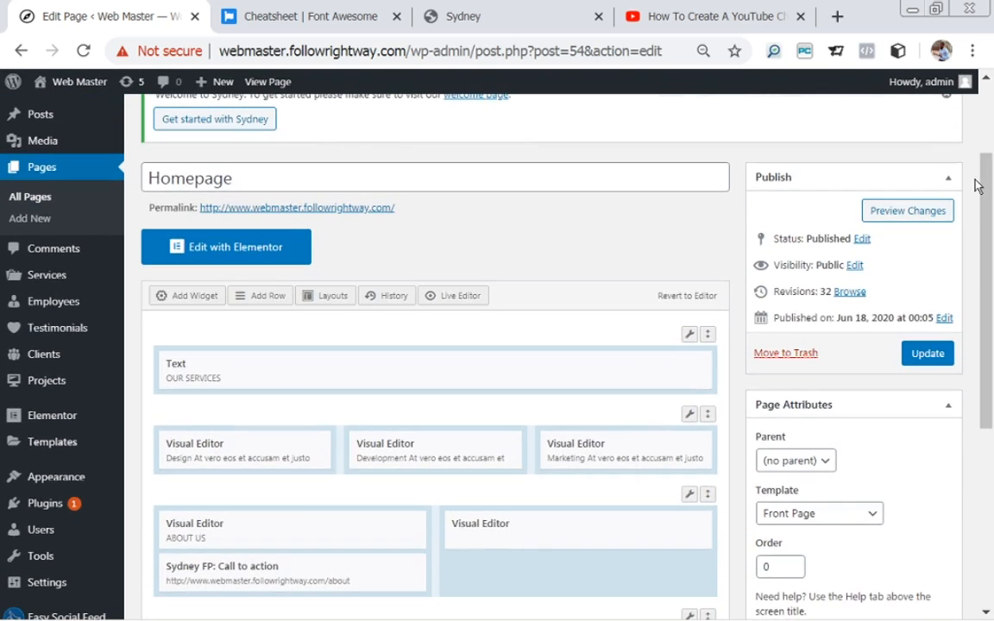
{"action": "left_click", "coordinate": [908, 210]}
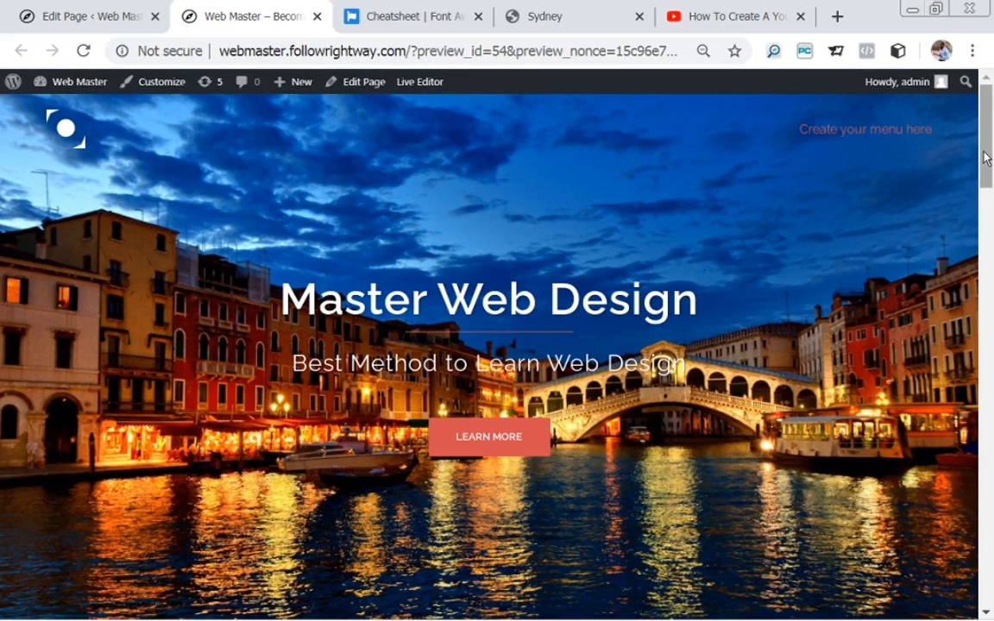
{"action": "left_click_drag", "start_coordinate": [987, 158], "coordinate": [992, 453]}
{"action": "left_click_drag", "start_coordinate": [985, 412], "coordinate": [992, 574]}
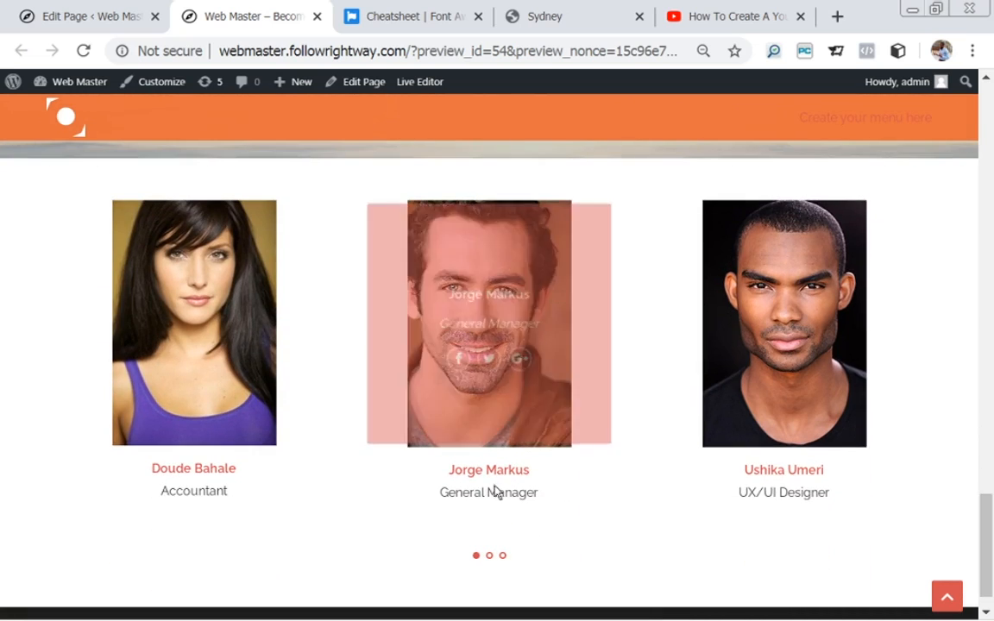
{"action": "mouse_move", "coordinate": [502, 408]}
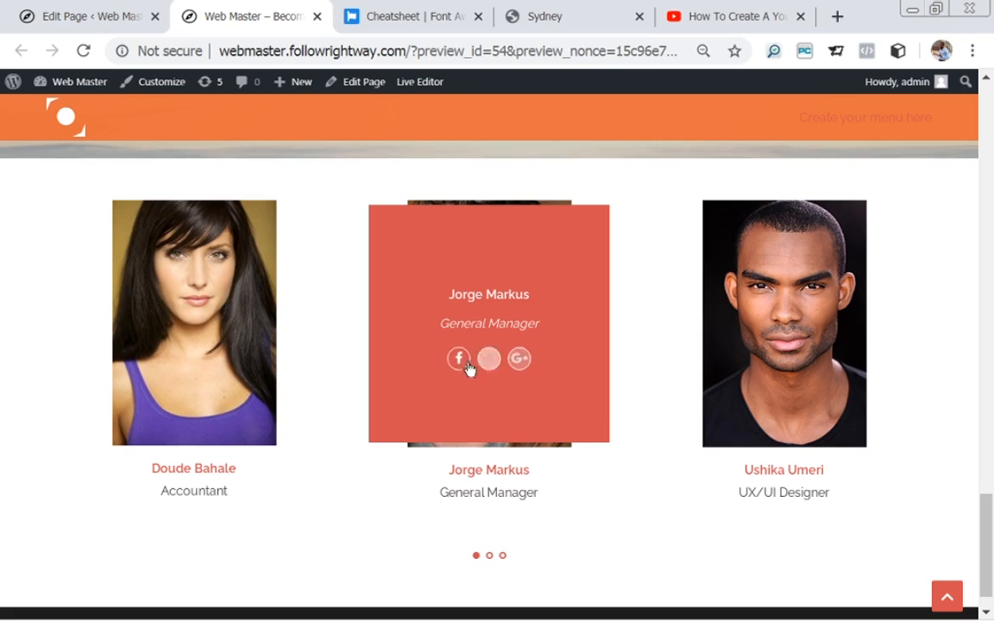
{"action": "mouse_move", "coordinate": [155, 354]}
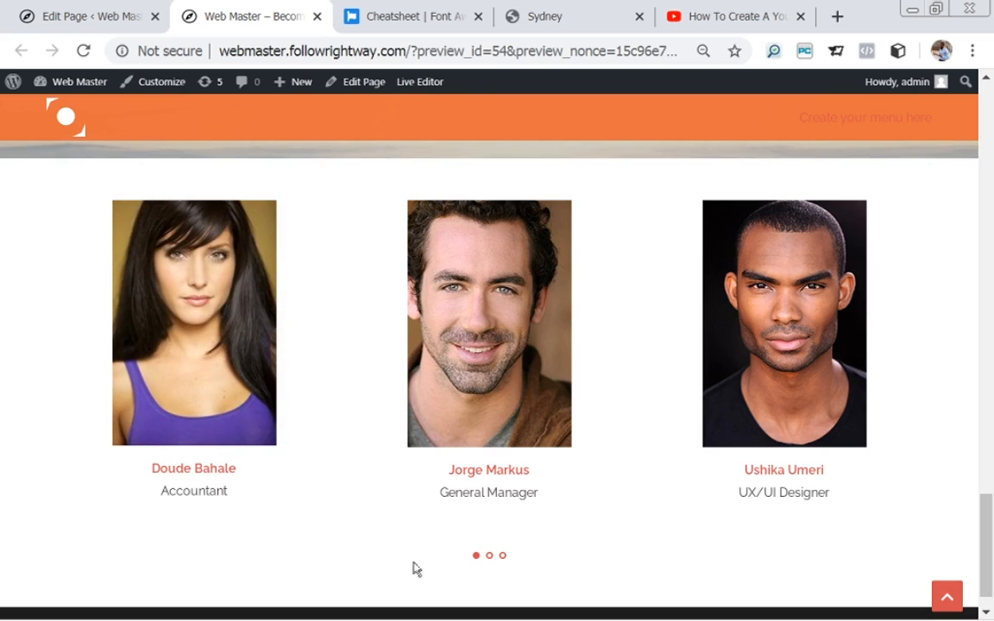
{"action": "left_click", "coordinate": [489, 557]}
{"action": "left_click", "coordinate": [502, 561]}
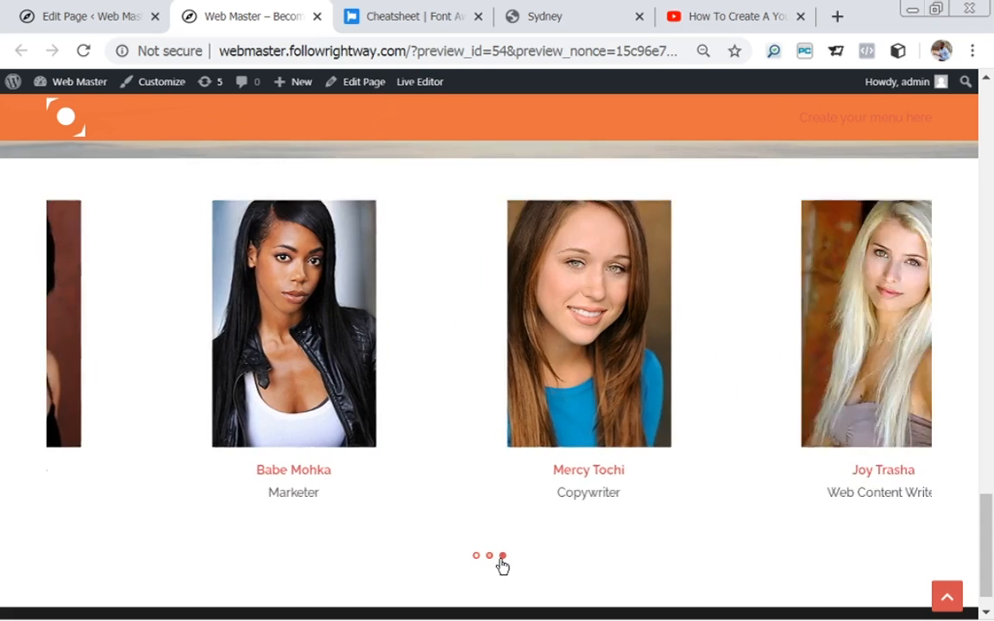
{"action": "left_click", "coordinate": [490, 561]}
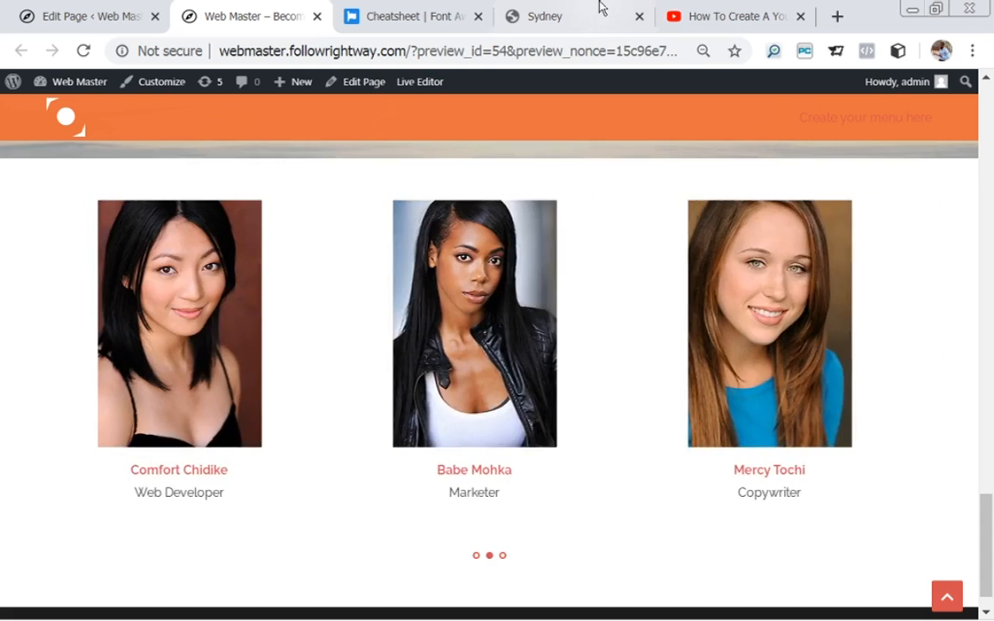
{"action": "left_click", "coordinate": [609, 16]}
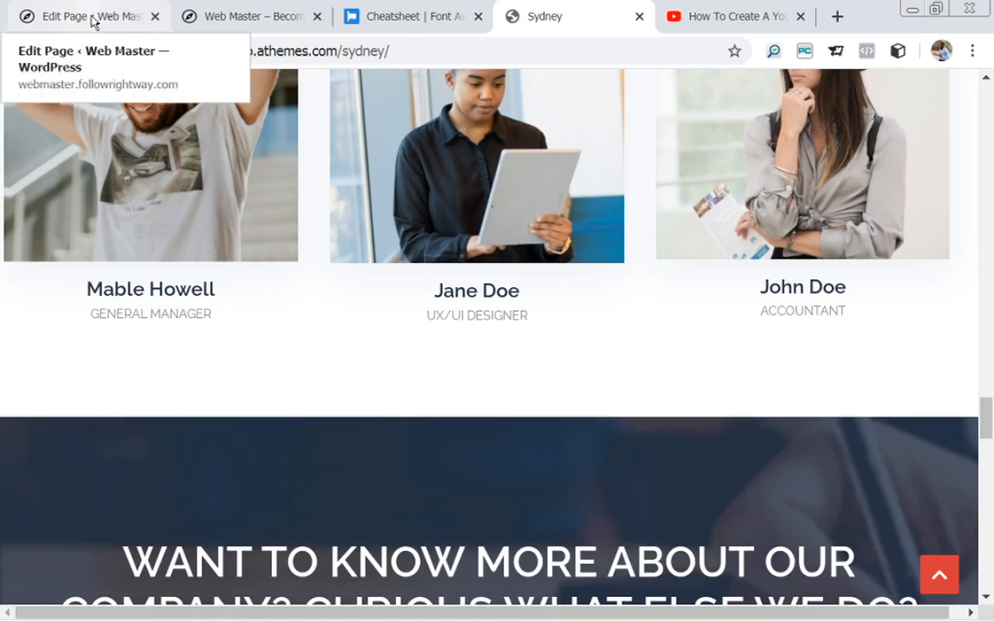
{"action": "left_click", "coordinate": [253, 16]}
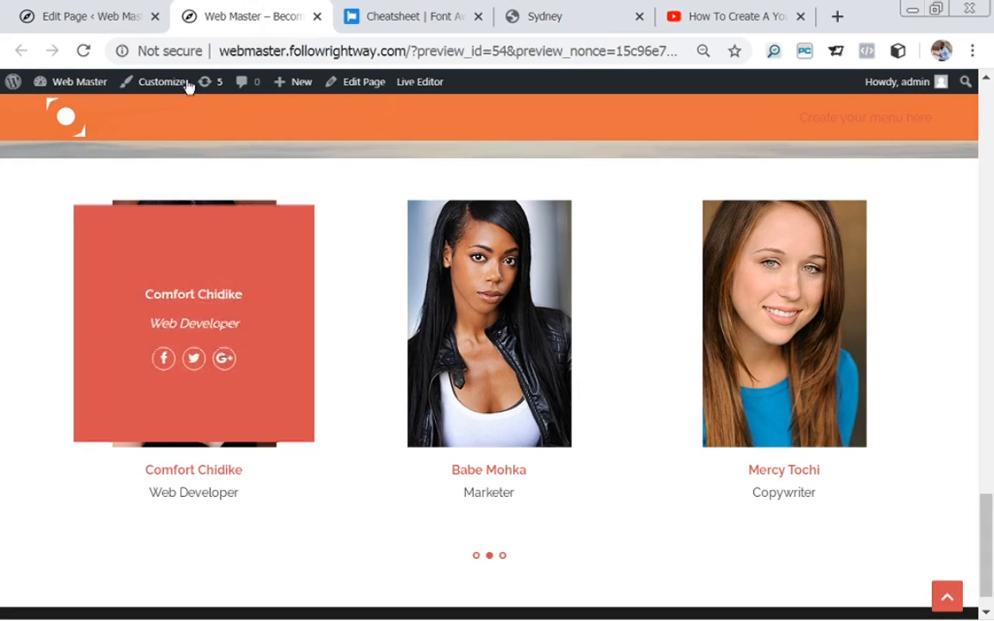
{"action": "left_click", "coordinate": [595, 18]}
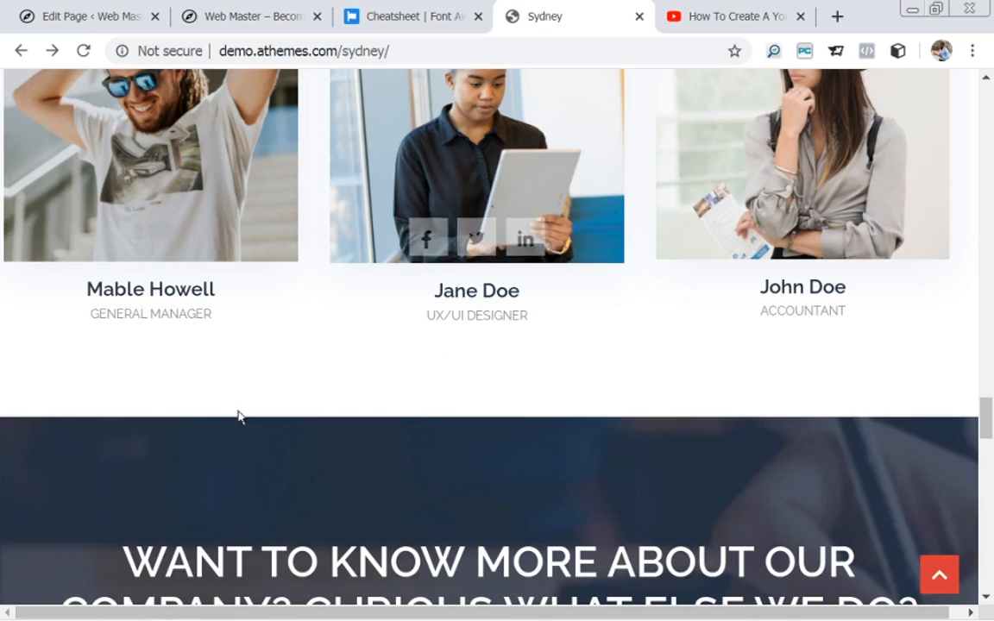
{"action": "left_click", "coordinate": [237, 16]}
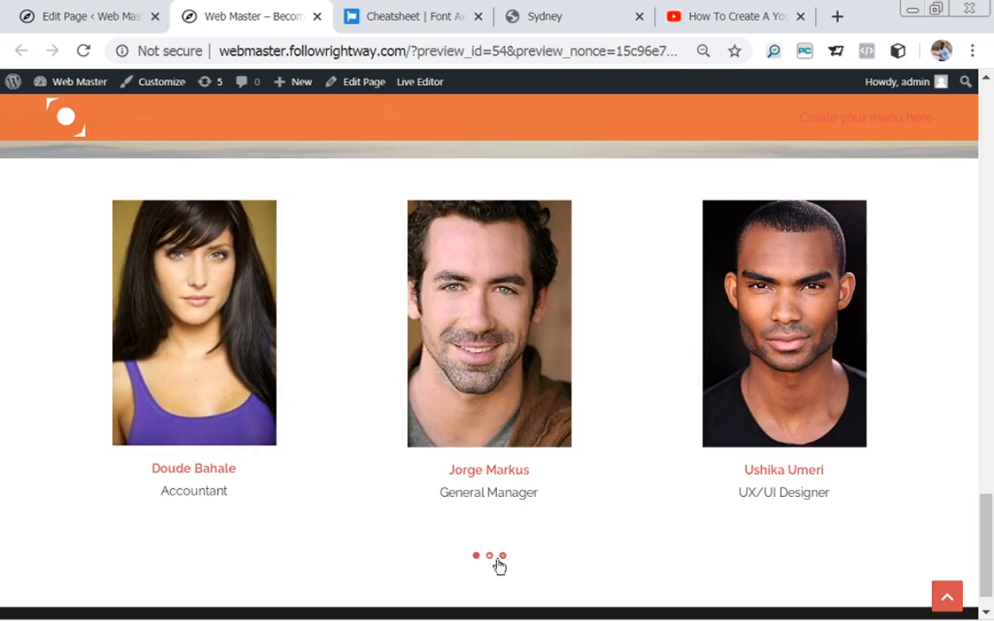
{"action": "left_click", "coordinate": [501, 558]}
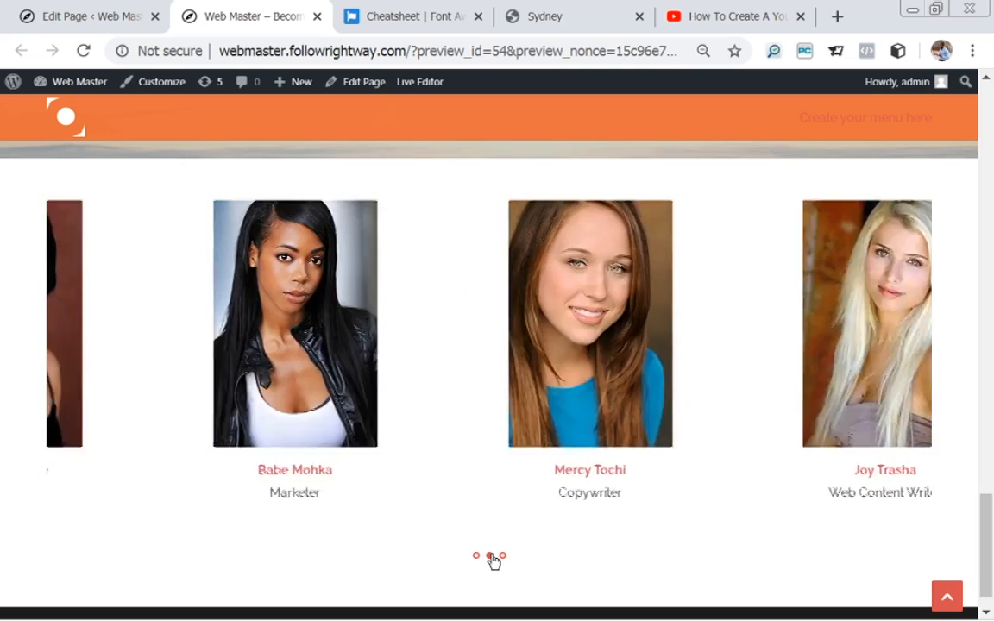
{"action": "left_click", "coordinate": [477, 558]}
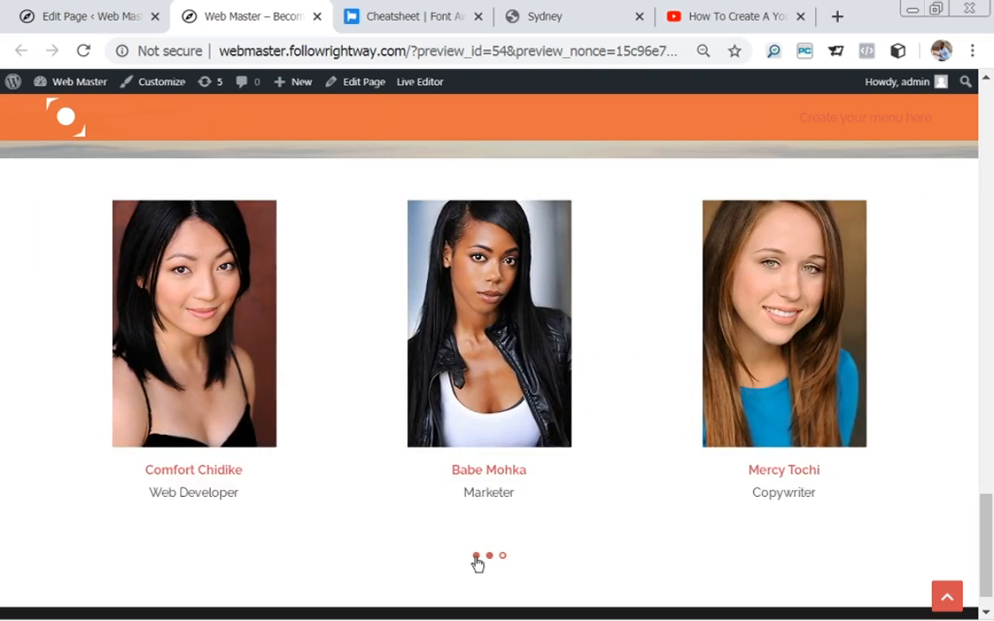
{"action": "left_click", "coordinate": [501, 558]}
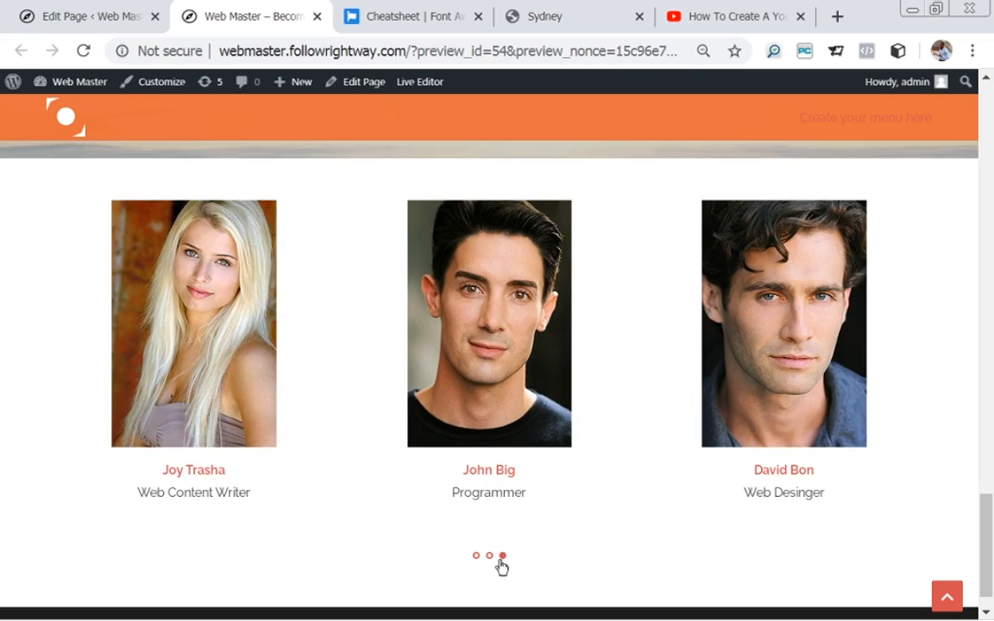
{"action": "left_click", "coordinate": [109, 21]}
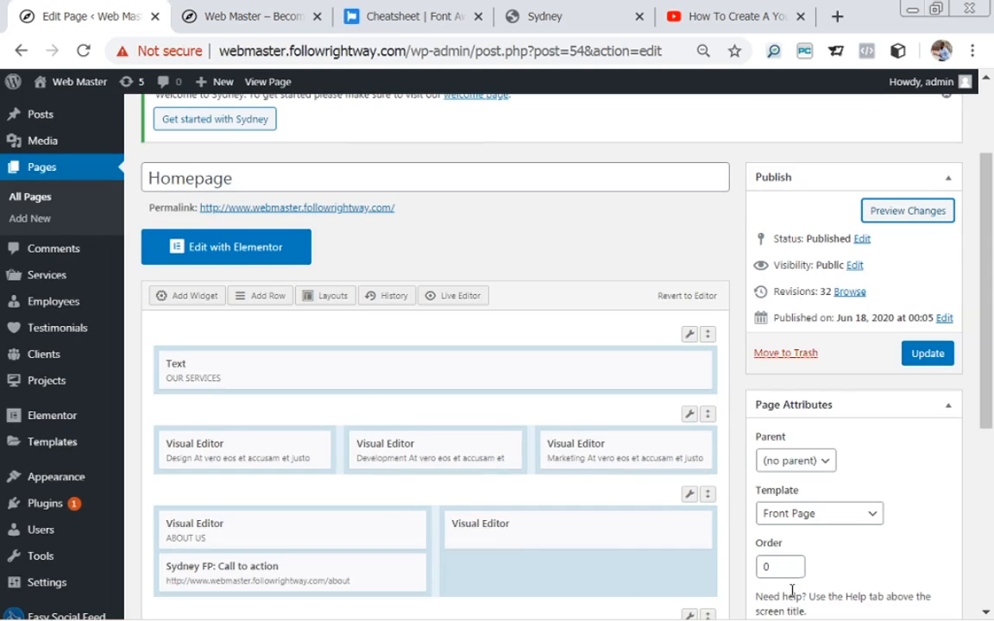
{"action": "left_click_drag", "start_coordinate": [991, 356], "coordinate": [992, 546]}
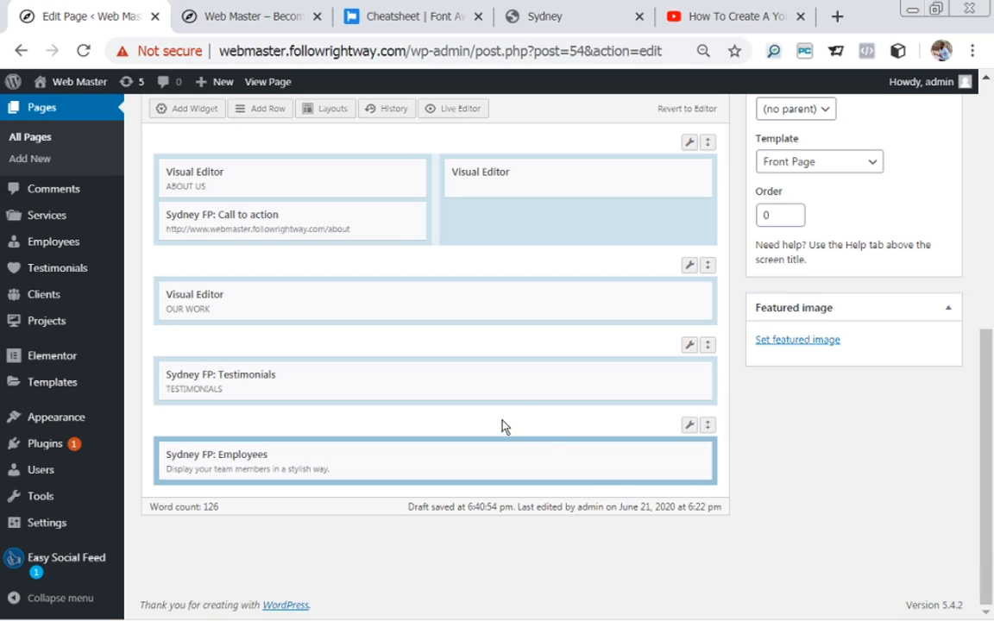
{"action": "left_click", "coordinate": [595, 22]}
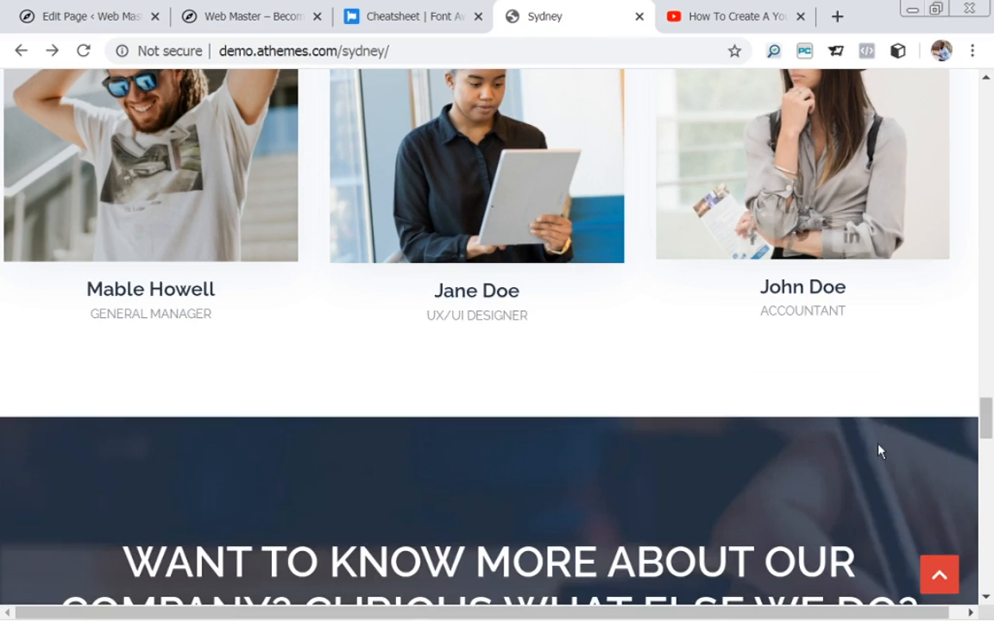
{"action": "scroll", "coordinate": [879, 450], "scroll_direction": "up", "scroll_amount": 7}
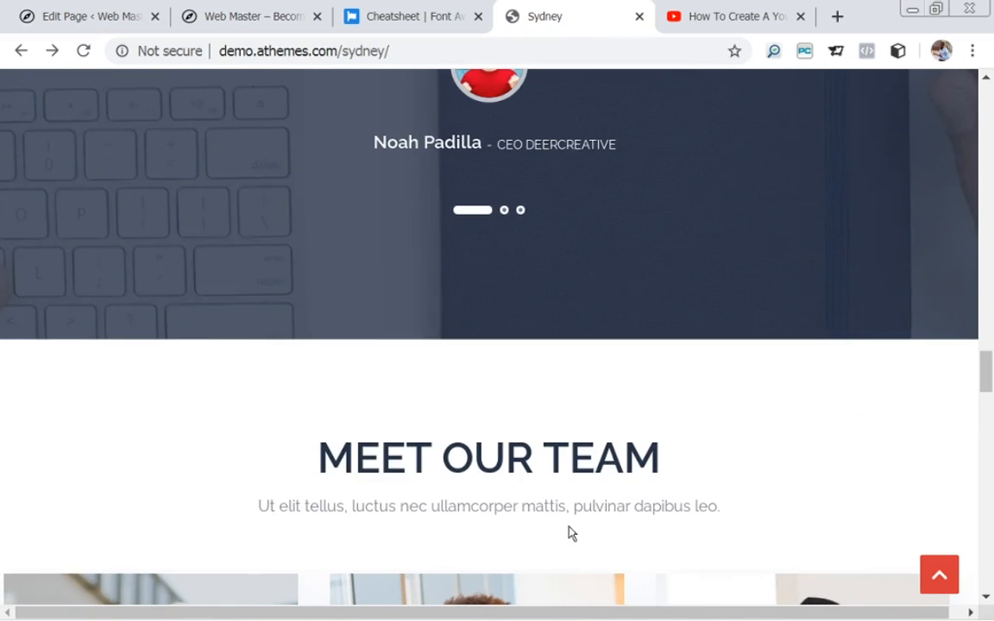
{"action": "left_click", "coordinate": [105, 16]}
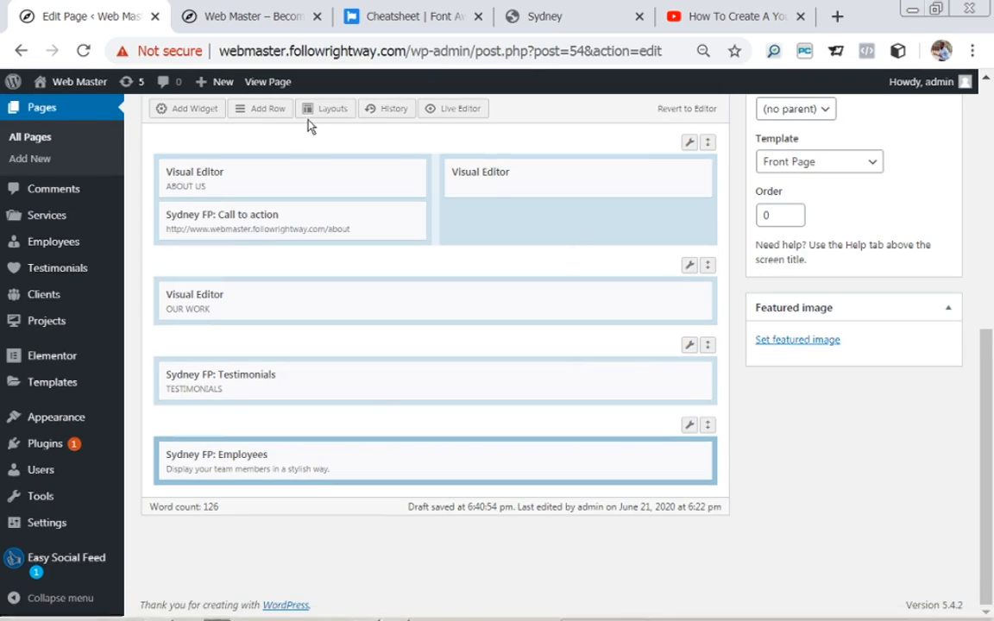
Insert a single-column row with 30 px top/bottom padding below the Employees row.
{"action": "left_click", "coordinate": [269, 113]}
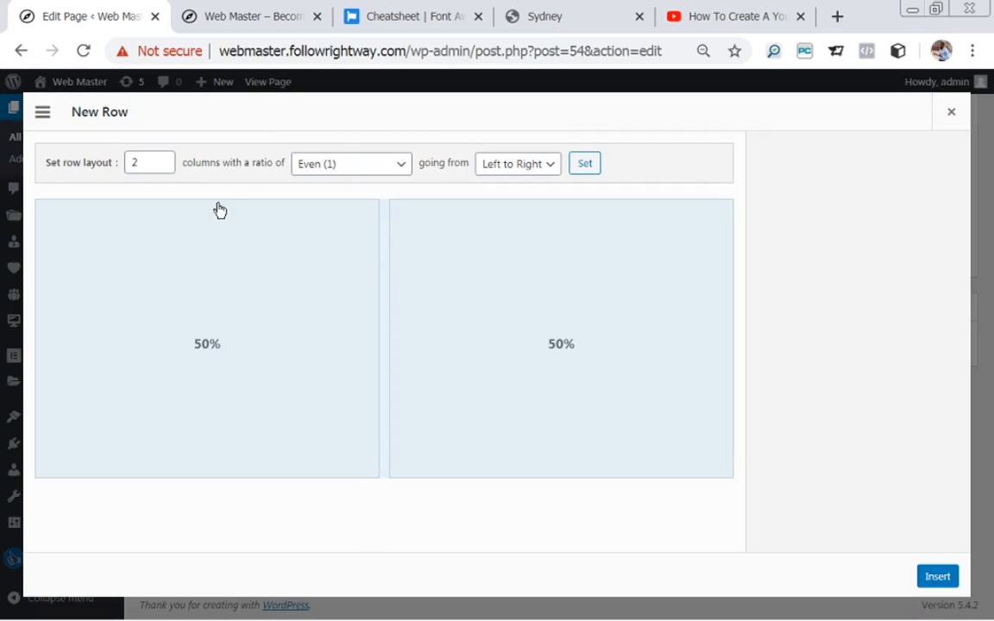
{"action": "left_click", "coordinate": [161, 169]}
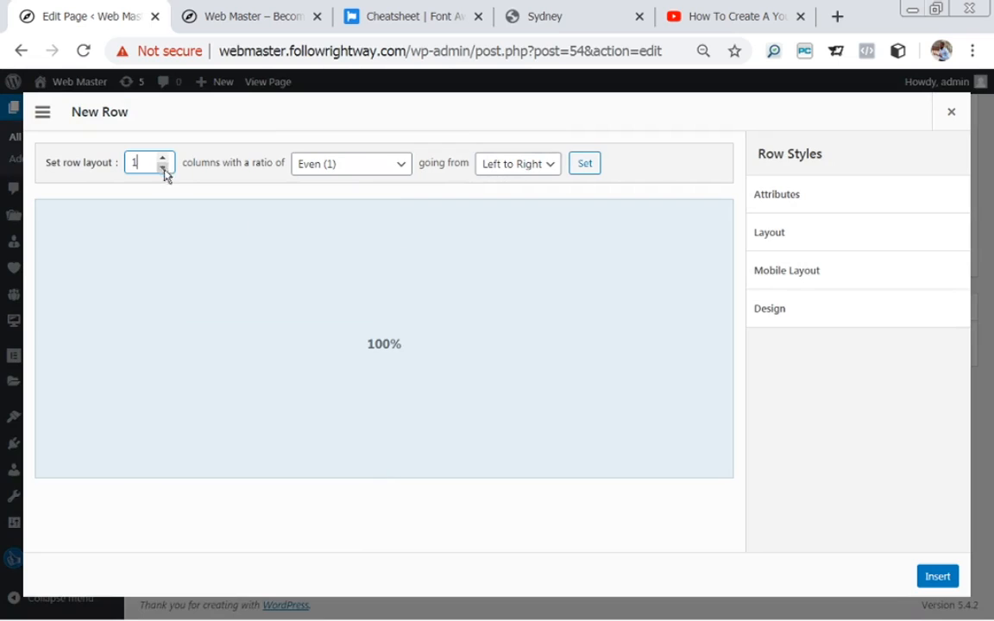
{"action": "left_click", "coordinate": [859, 237]}
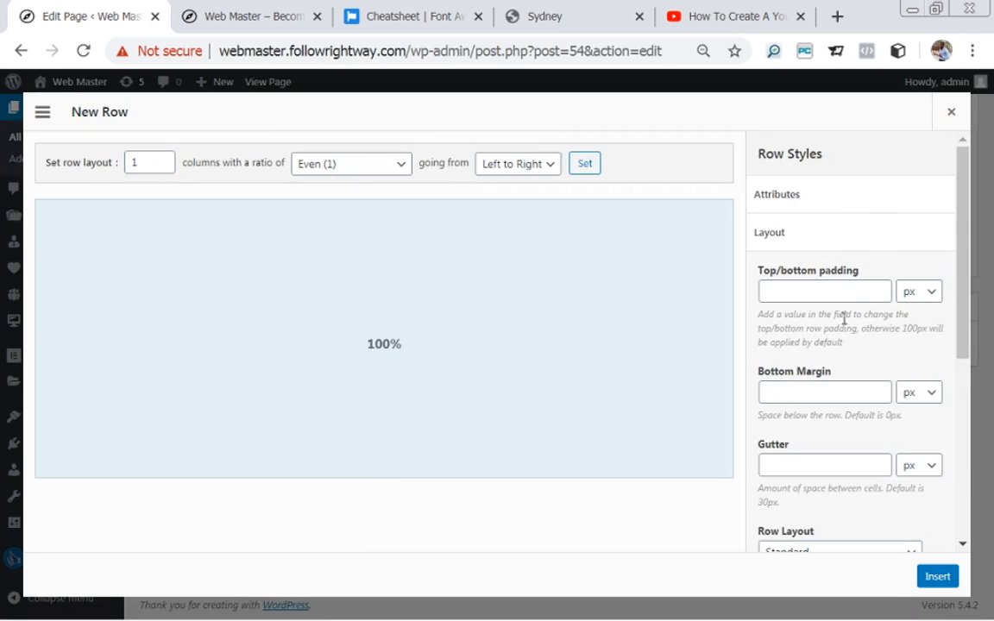
{"action": "left_click", "coordinate": [832, 293]}
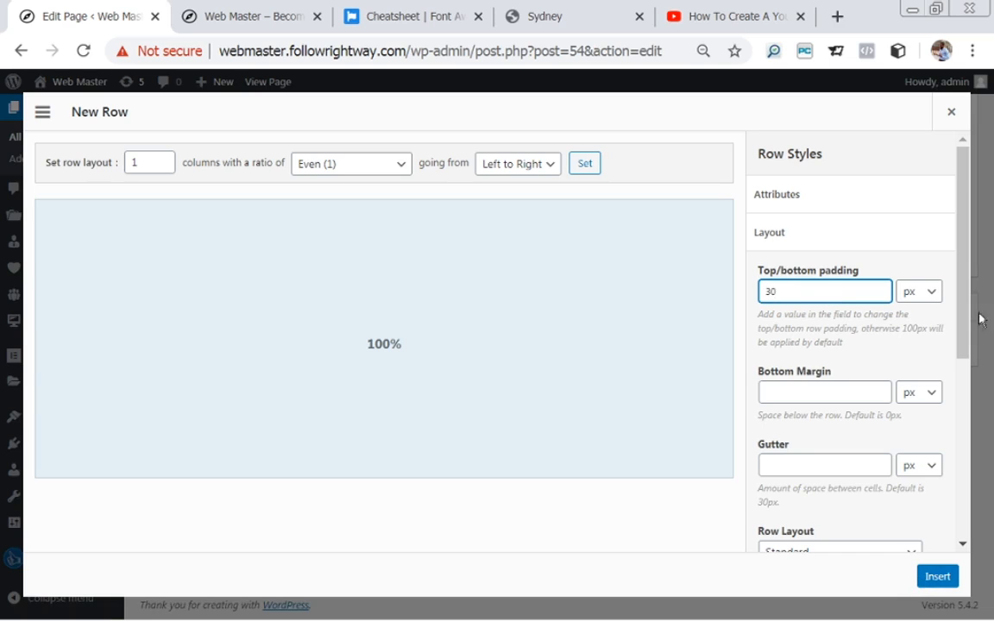
{"action": "left_click_drag", "start_coordinate": [967, 311], "coordinate": [968, 388]}
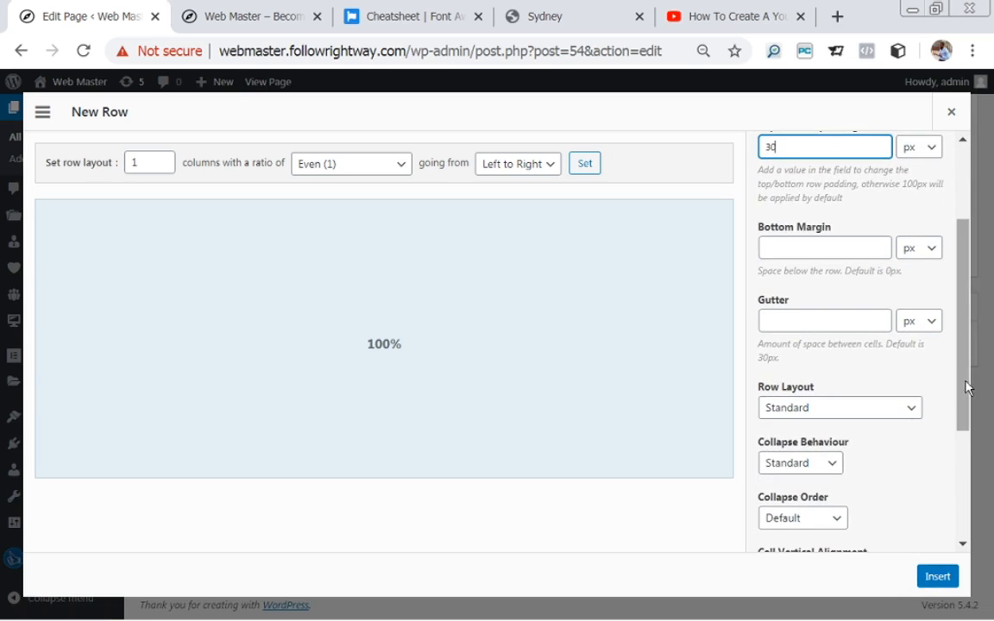
{"action": "left_click", "coordinate": [937, 577]}
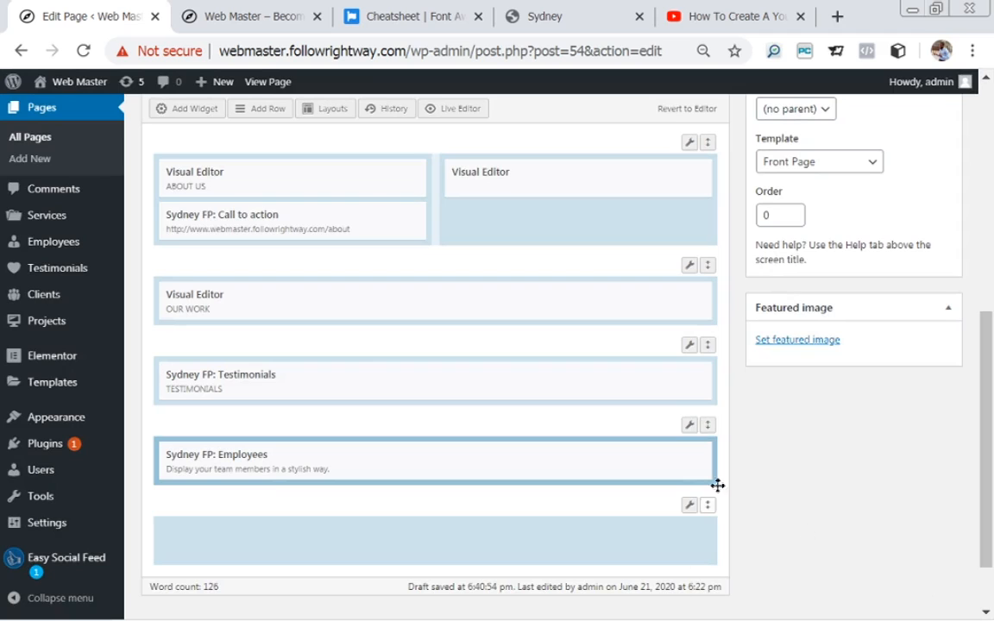
Move the empty 30 px row up between the Testimonials and Employees rows.
{"action": "left_click_drag", "start_coordinate": [990, 333], "coordinate": [992, 407]}
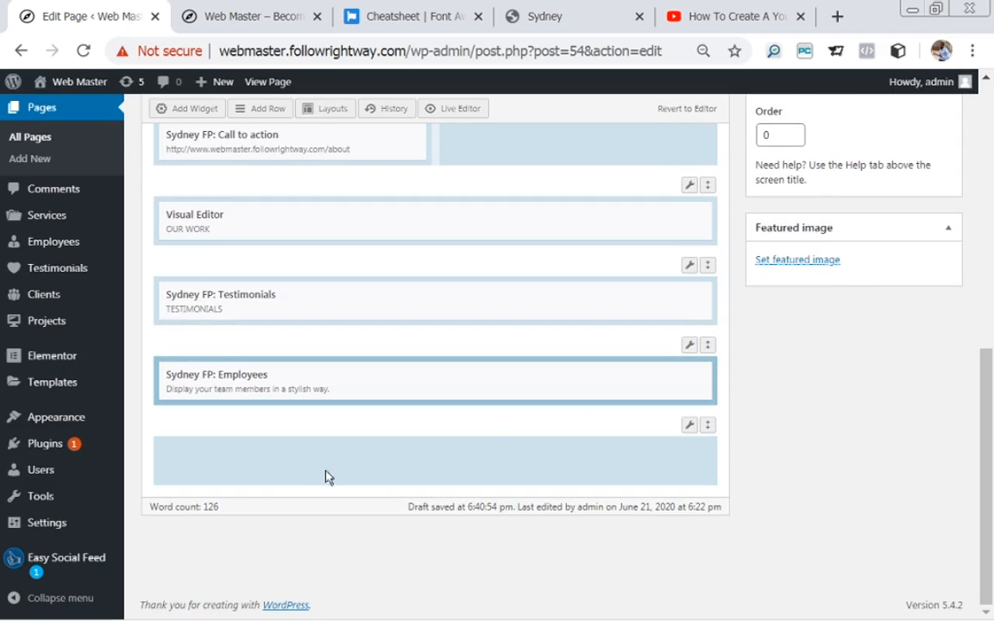
{"action": "mouse_move", "coordinate": [696, 437]}
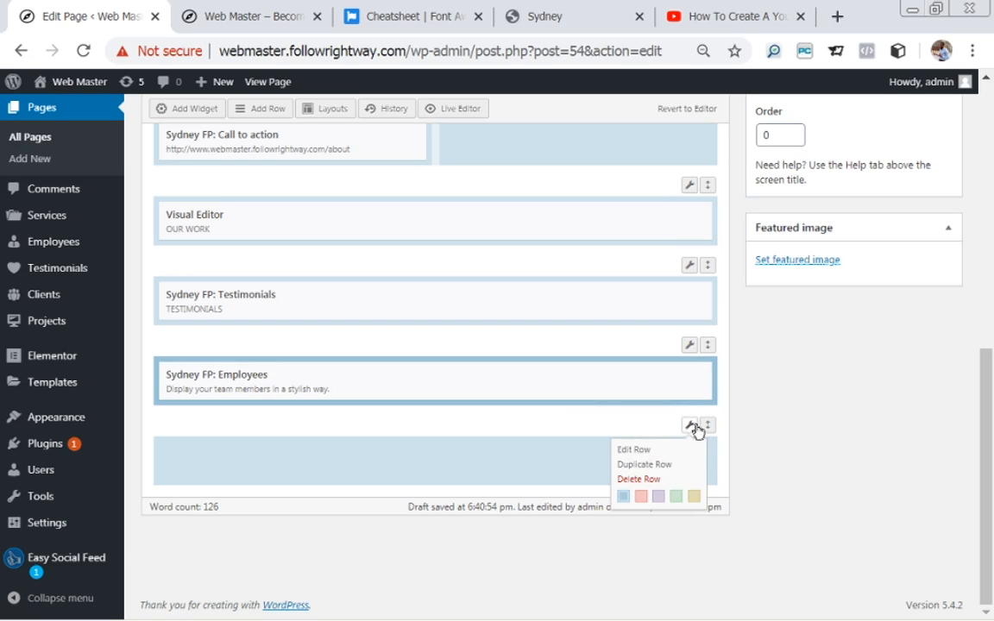
{"action": "scroll", "coordinate": [706, 425], "scroll_direction": "up", "scroll_amount": 3}
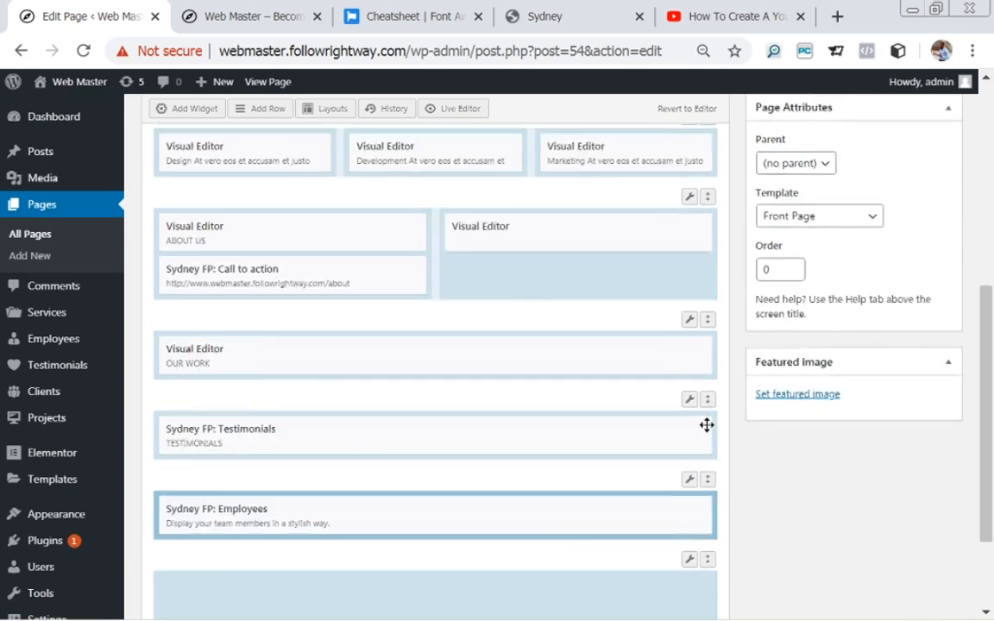
{"action": "left_click_drag", "start_coordinate": [990, 324], "coordinate": [990, 450]}
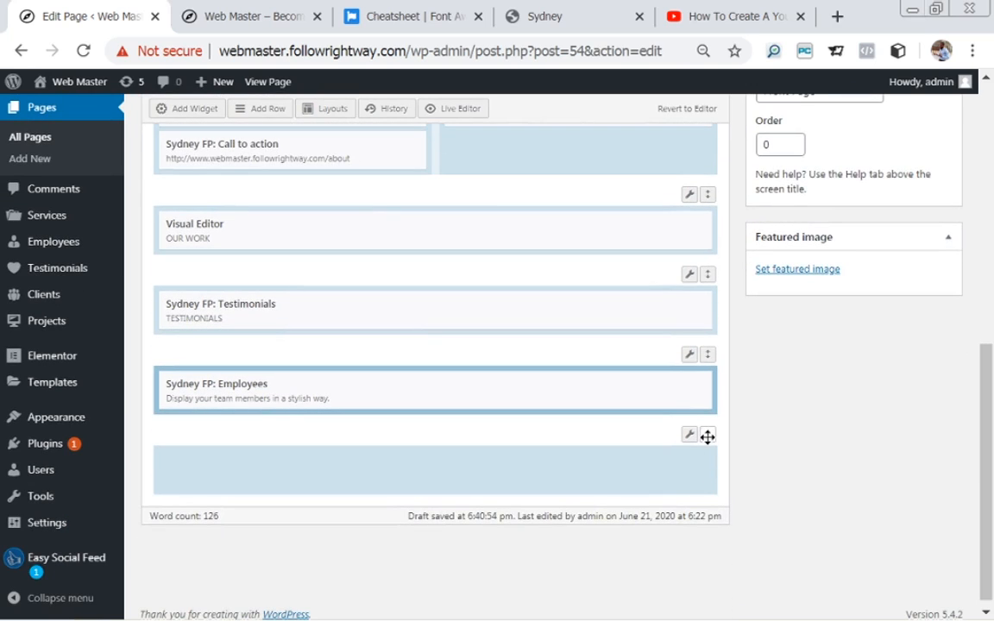
{"action": "mouse_move", "coordinate": [707, 438]}
{"action": "left_mouse_down"}
{"action": "mouse_move", "coordinate": [706, 408]}
{"action": "mouse_move", "coordinate": [707, 447]}
{"action": "left_mouse_up"}
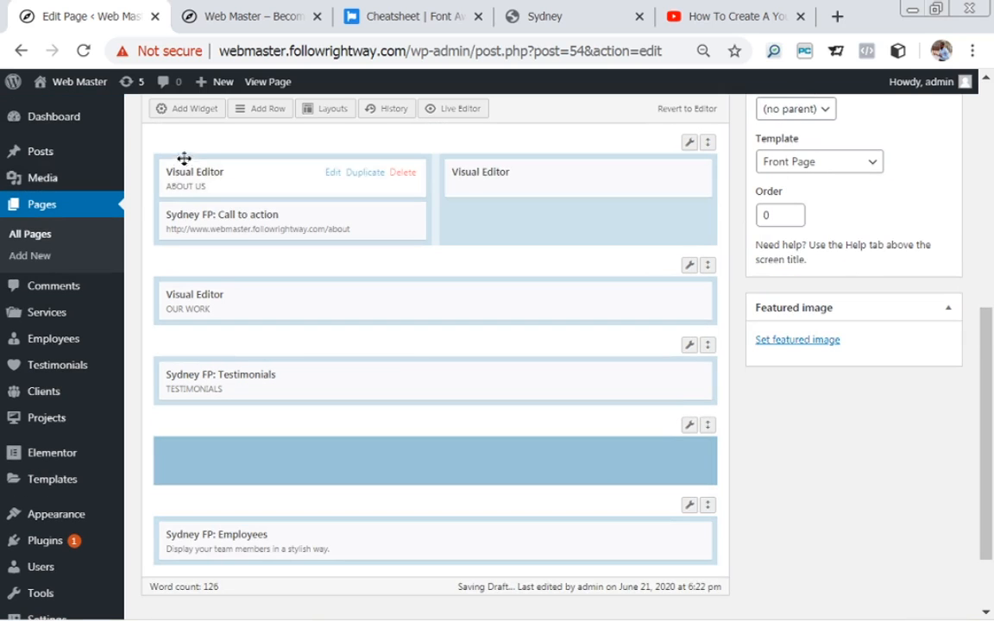
Add a Visual Editor widget to the empty row and open its edit form.
{"action": "left_click", "coordinate": [190, 118]}
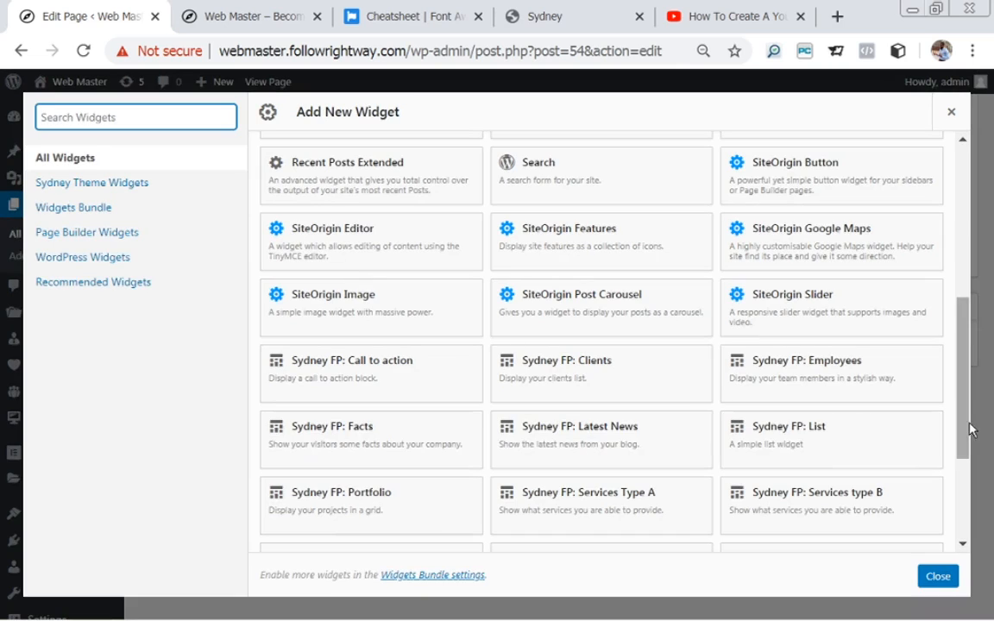
{"action": "left_click_drag", "start_coordinate": [970, 417], "coordinate": [961, 568]}
{"action": "left_click", "coordinate": [788, 508]}
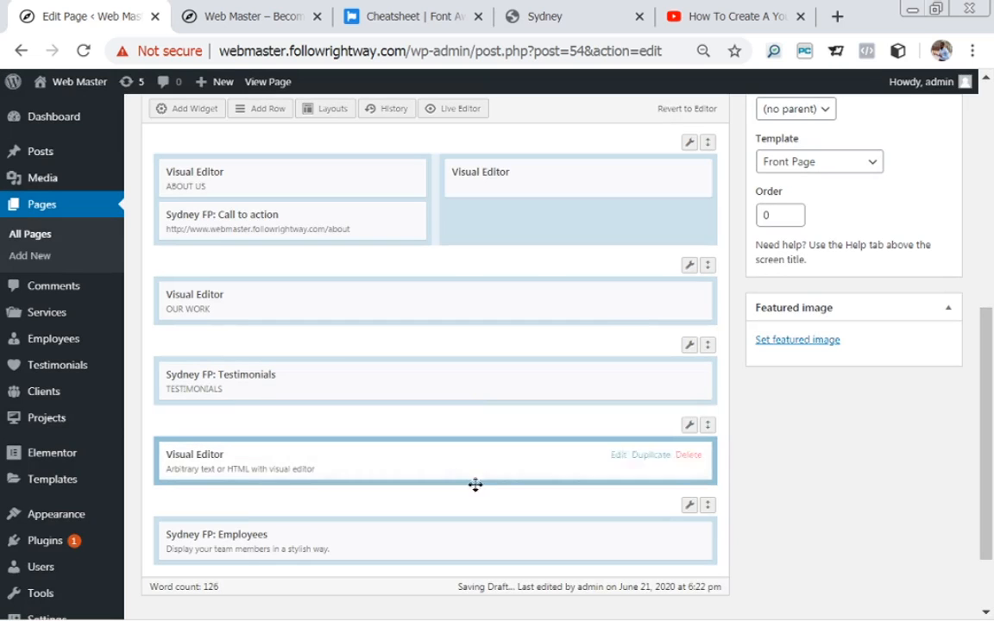
{"action": "left_click", "coordinate": [620, 457]}
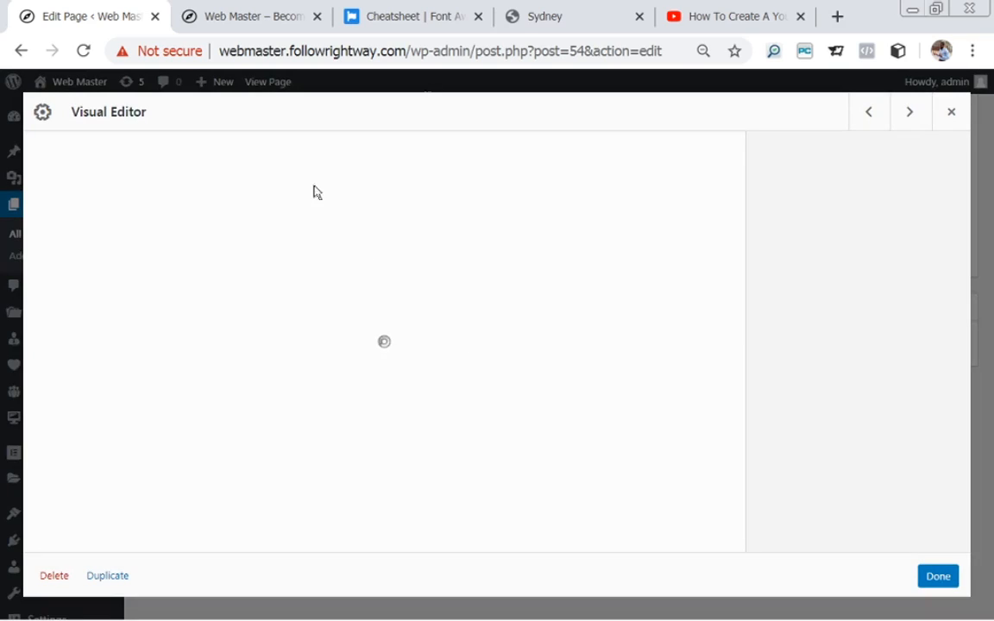
Copy the 'MEET OUR TEAM' heading from the demo site.
{"action": "left_click", "coordinate": [552, 16]}
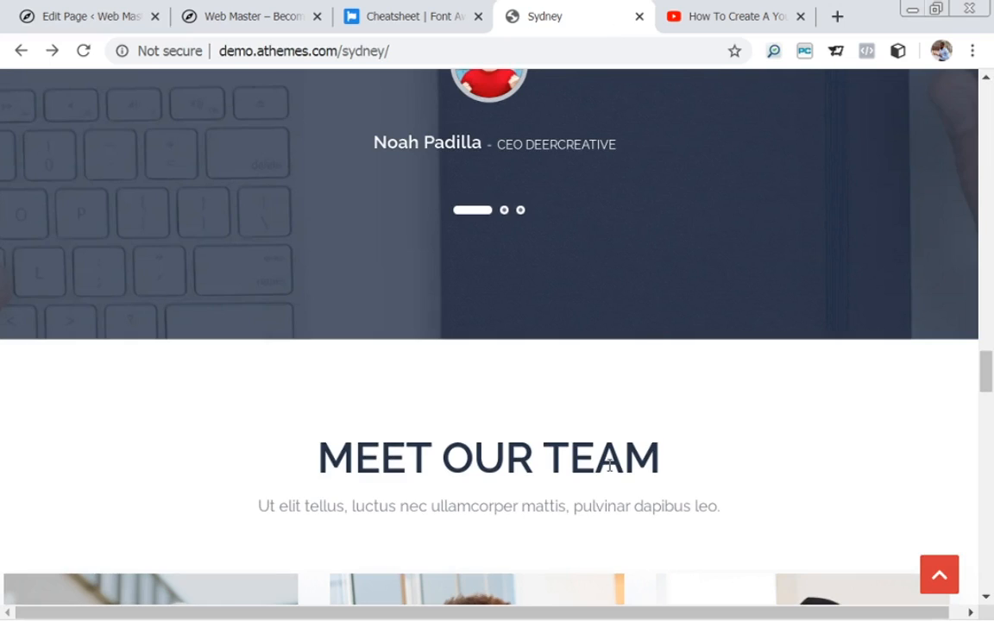
{"action": "left_click_drag", "start_coordinate": [643, 448], "coordinate": [292, 455]}
{"action": "key", "text": "ctrl+c"}
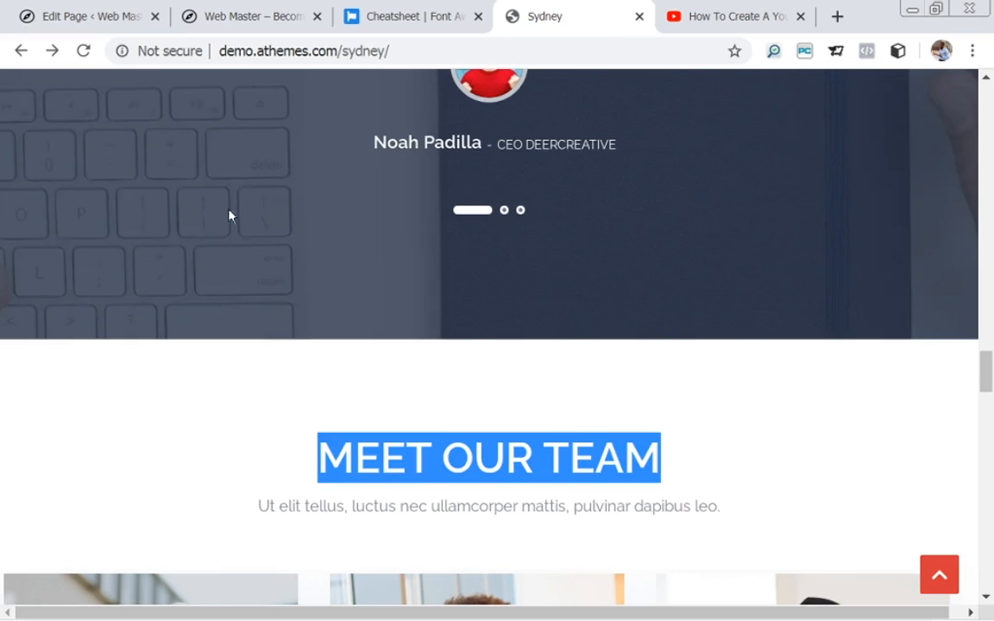
{"action": "scroll", "coordinate": [207, 173], "scroll_direction": "up", "scroll_amount": 1}
{"action": "left_click", "coordinate": [110, 15]}
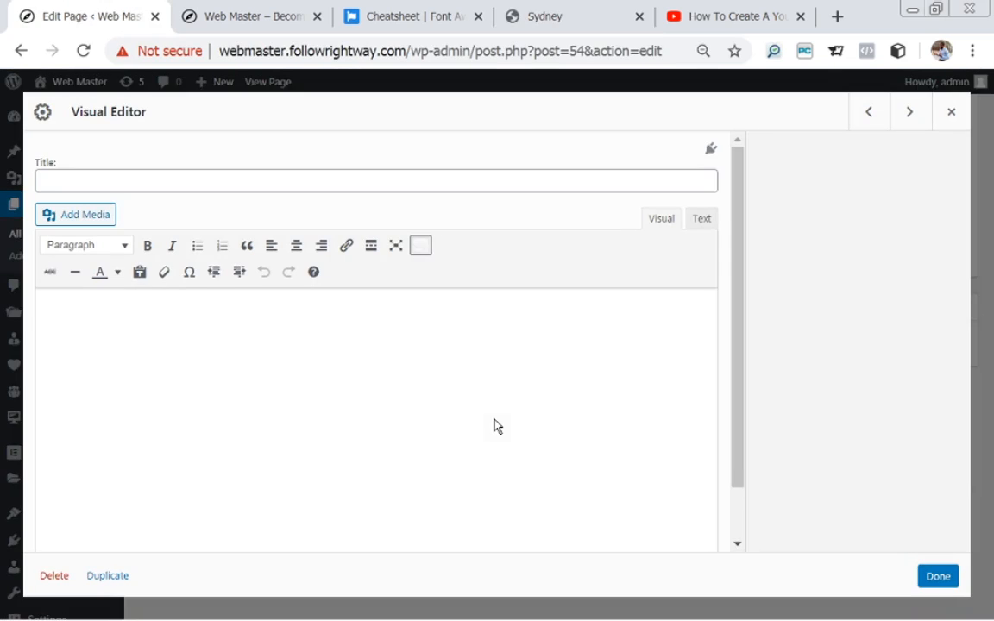
Paste 'MEET OUR TEAM' as the widget title and the demo's subtitle sentence as its body.
{"action": "left_click", "coordinate": [195, 178]}
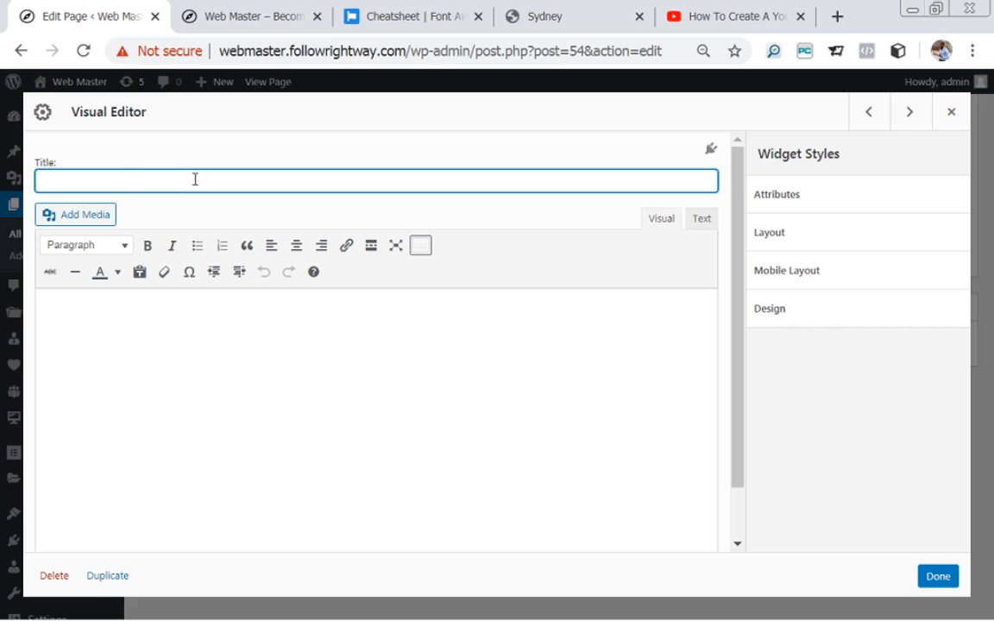
{"action": "key", "text": "ctrl+v"}
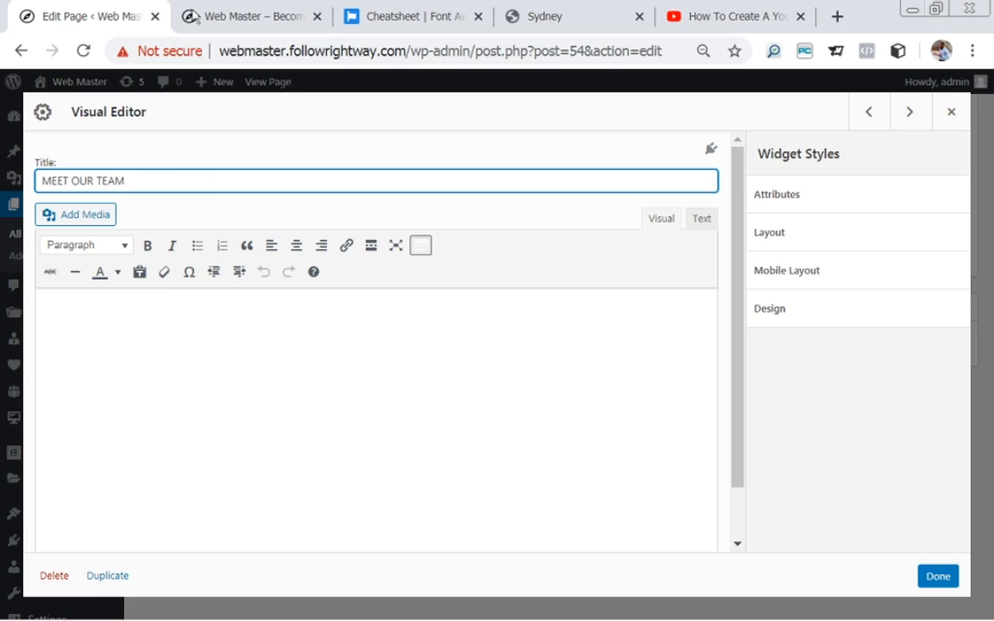
{"action": "left_click", "coordinate": [606, 16]}
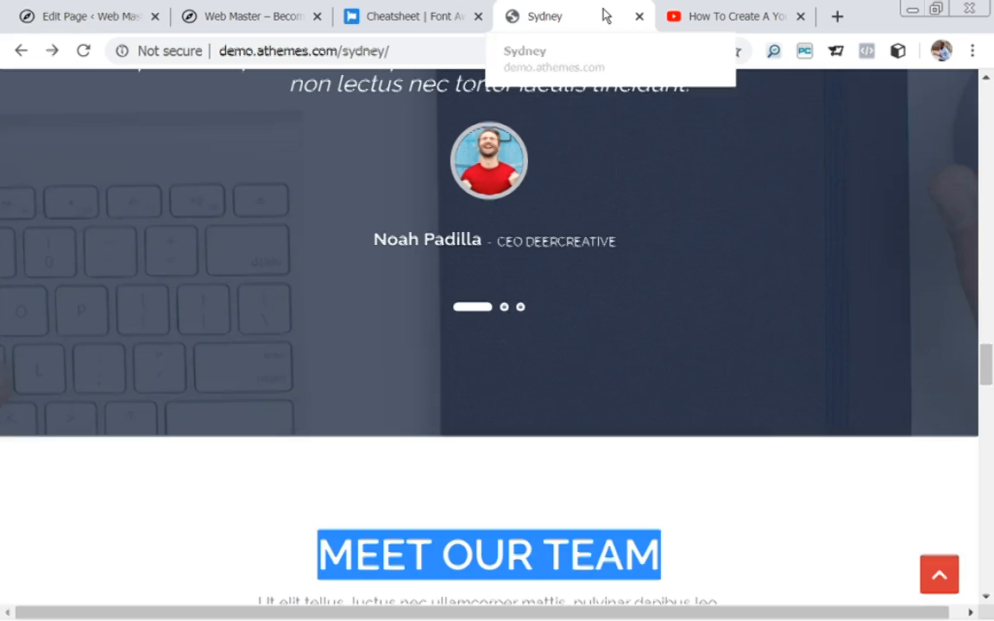
{"action": "scroll", "coordinate": [979, 328], "scroll_direction": "down", "scroll_amount": 3}
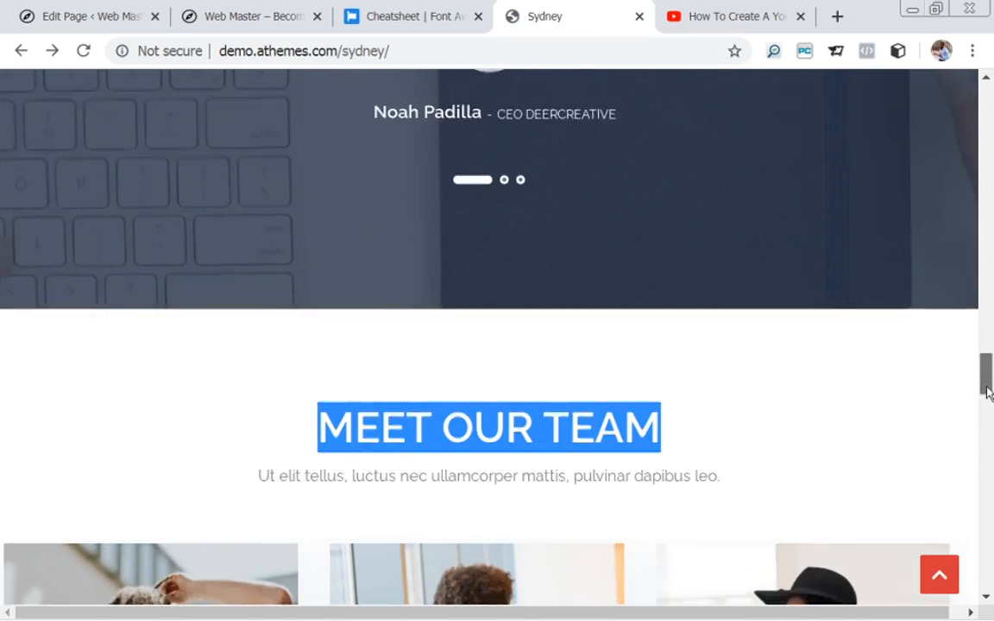
{"action": "left_click_drag", "start_coordinate": [732, 369], "coordinate": [243, 415]}
{"action": "key", "text": "ctrl+c"}
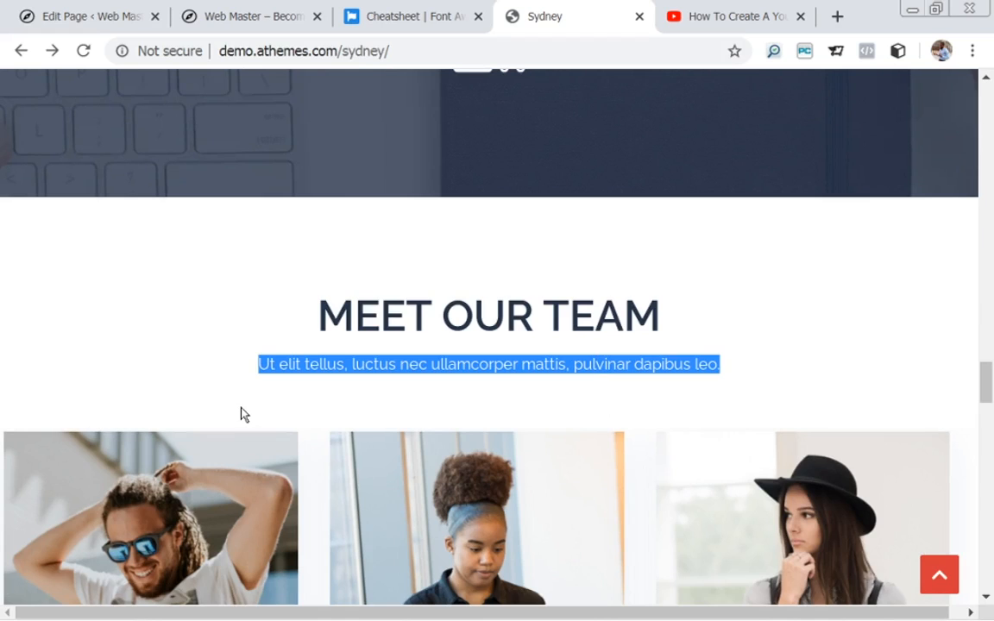
{"action": "scroll", "coordinate": [18, 244], "scroll_direction": "up", "scroll_amount": 3}
{"action": "left_click", "coordinate": [105, 16]}
{"action": "left_click", "coordinate": [324, 342]}
{"action": "key", "text": "ctrl+v"}
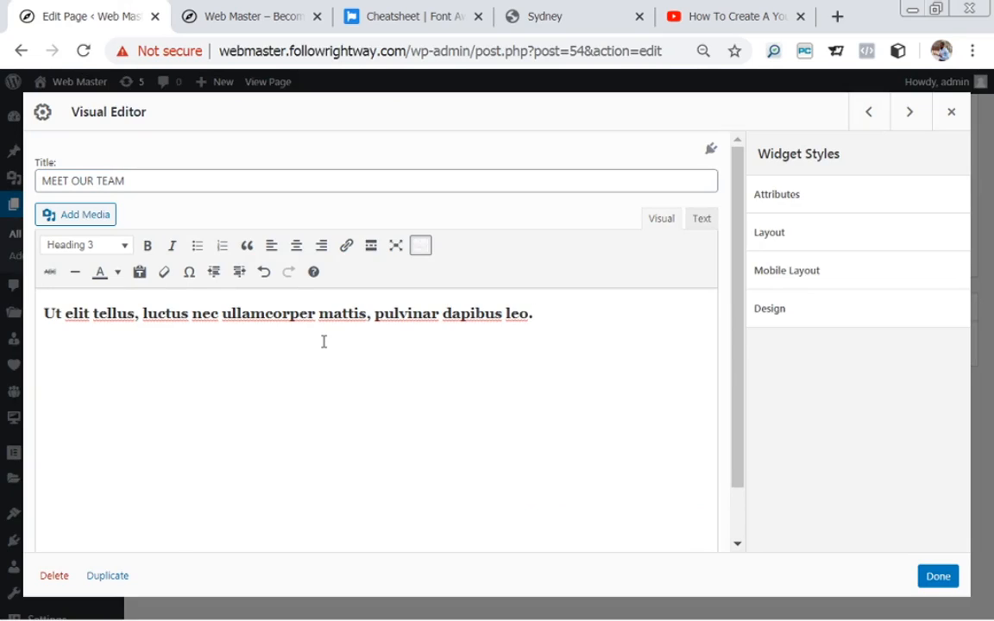
Centre the Heading 3 subtitle, close the widget and update the Homepage.
{"action": "key", "text": "ctrl+e"}
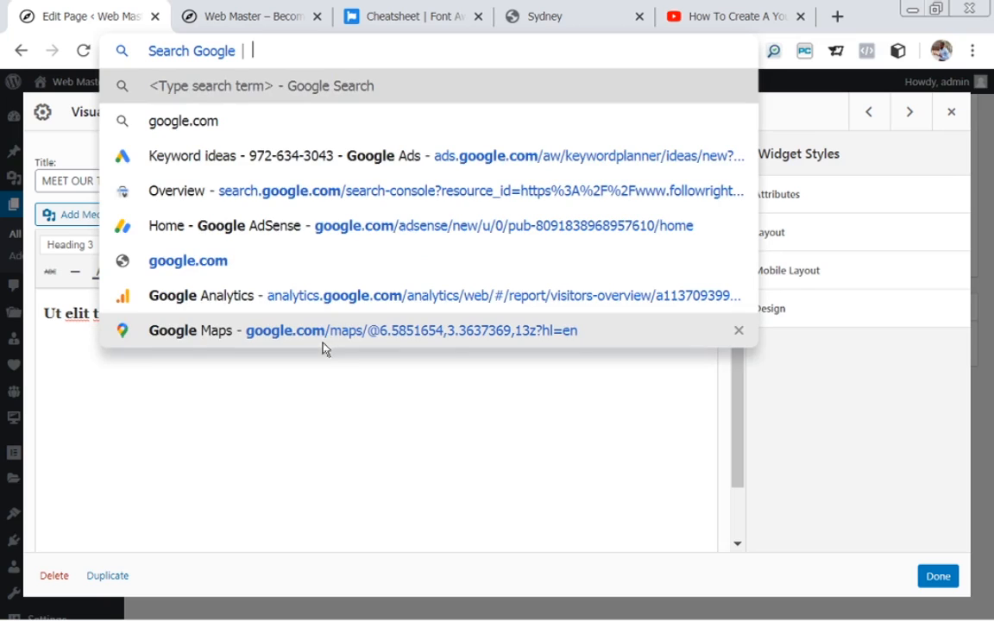
{"action": "left_click", "coordinate": [341, 382]}
{"action": "triple_click", "coordinate": [412, 322]}
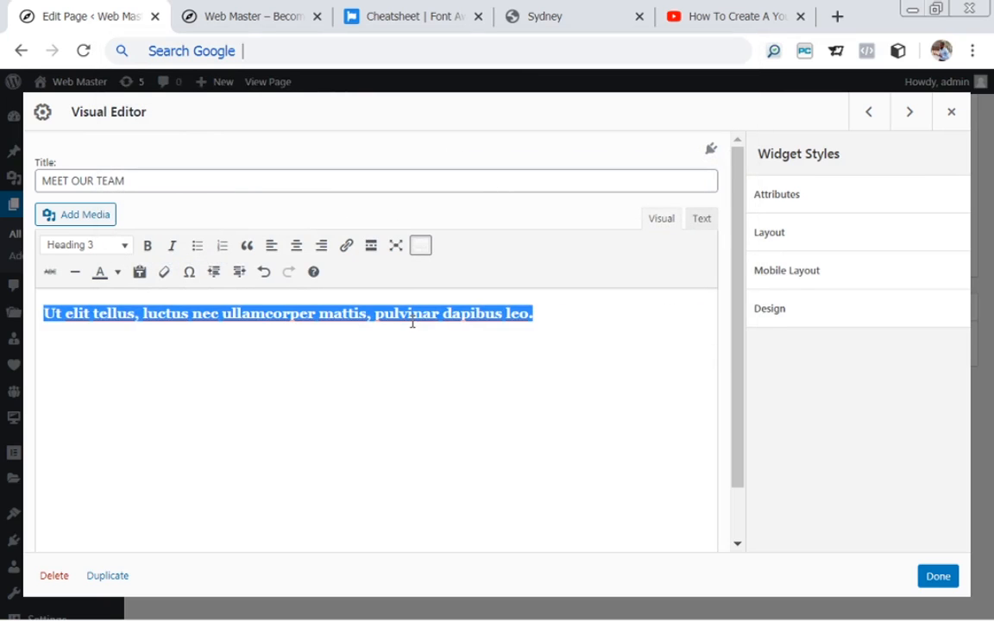
{"action": "left_click", "coordinate": [296, 246]}
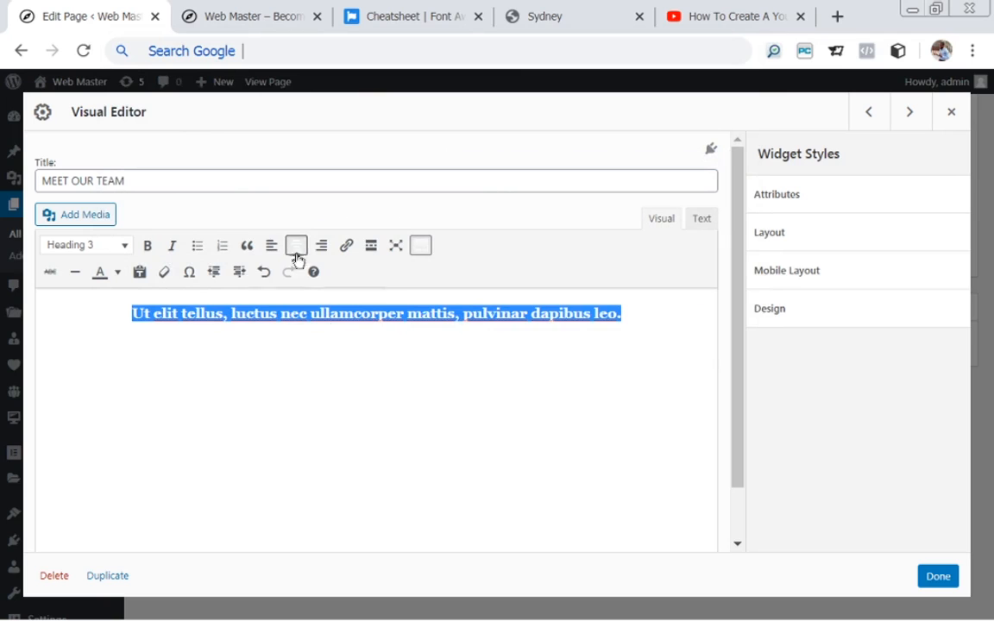
{"action": "left_click", "coordinate": [941, 577]}
{"action": "left_click_drag", "start_coordinate": [984, 373], "coordinate": [984, 294]}
{"action": "left_click", "coordinate": [922, 155]}
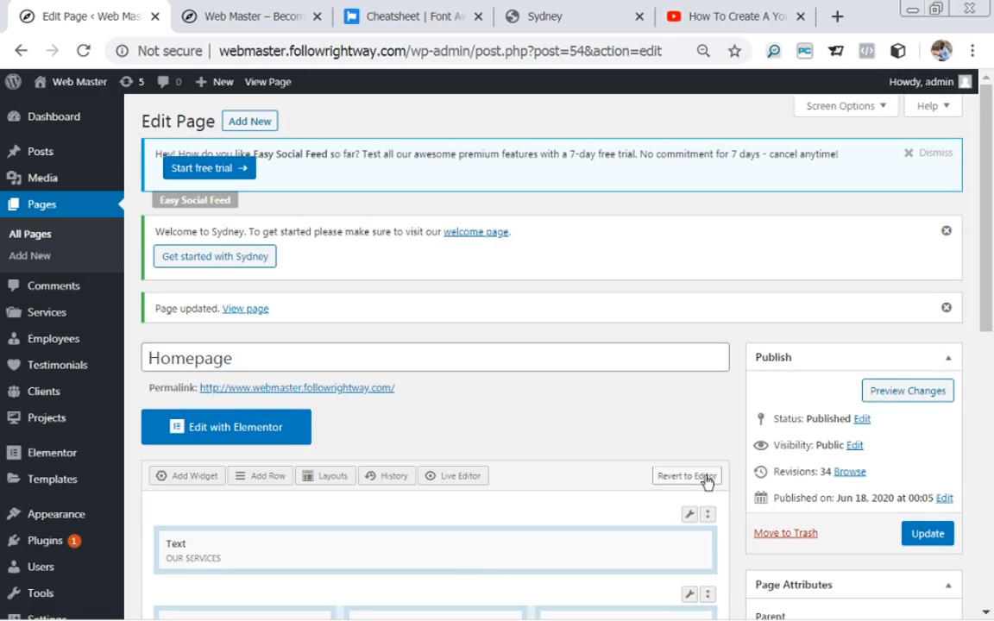
{"action": "left_click", "coordinate": [251, 311]}
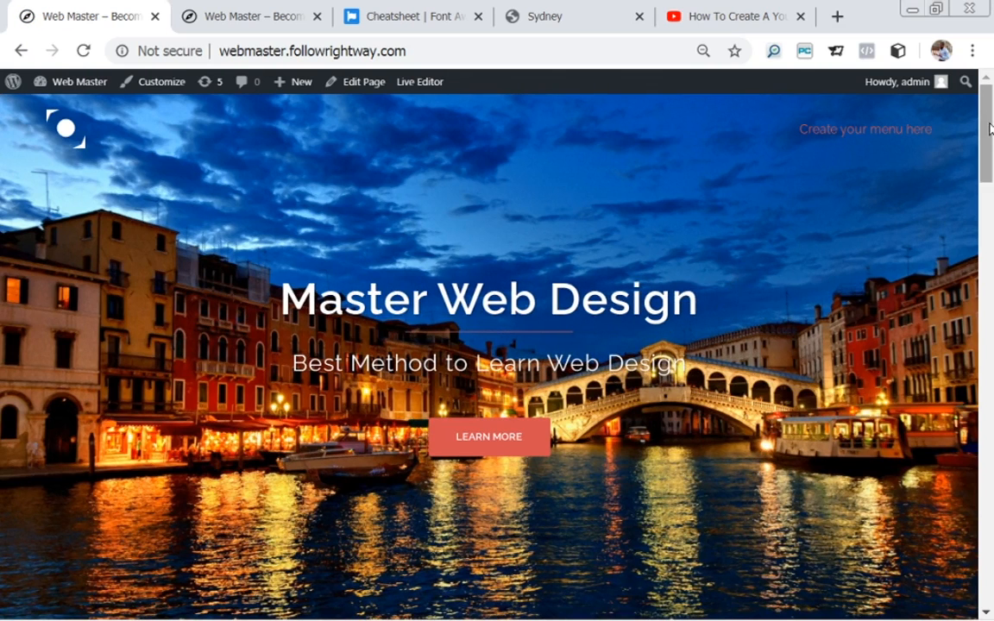
{"action": "scroll", "coordinate": [988, 151], "scroll_direction": "down", "scroll_amount": 3}
{"action": "left_click_drag", "start_coordinate": [988, 151], "coordinate": [991, 482]}
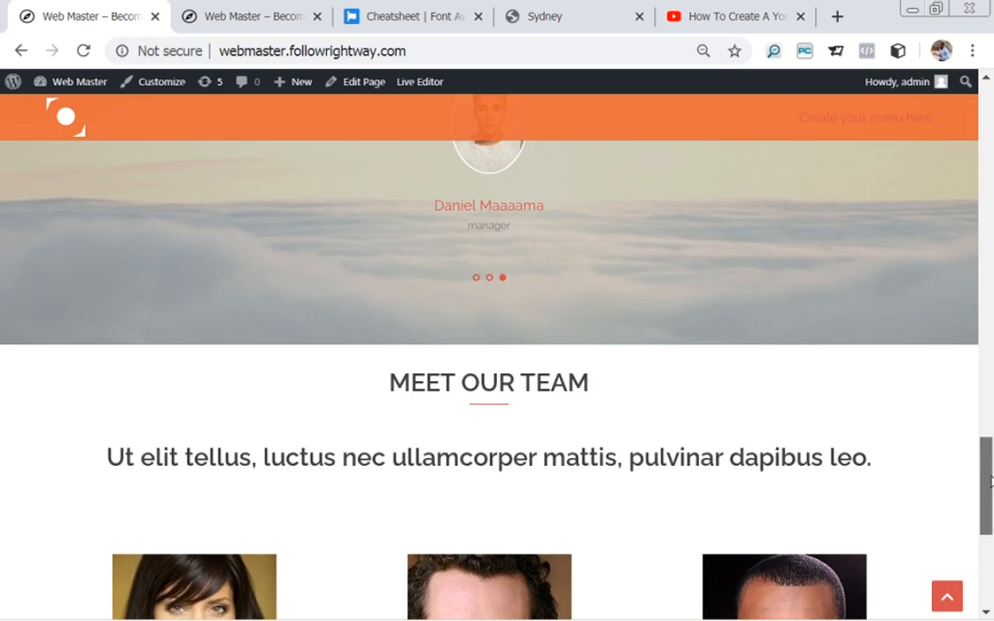
{"action": "scroll", "coordinate": [894, 436], "scroll_direction": "down", "scroll_amount": 2}
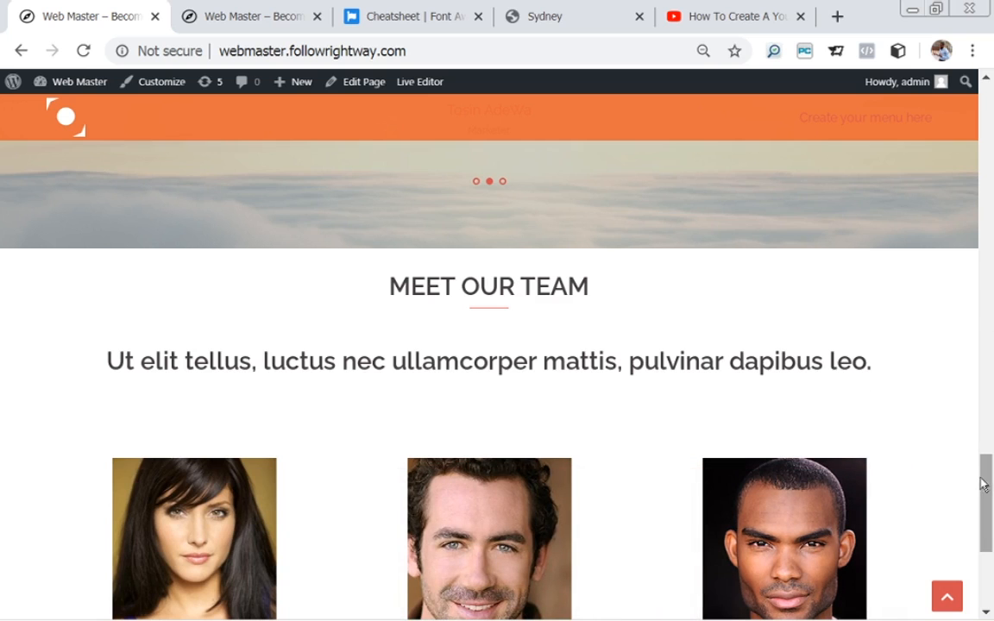
{"action": "left_click_drag", "start_coordinate": [986, 488], "coordinate": [917, 472]}
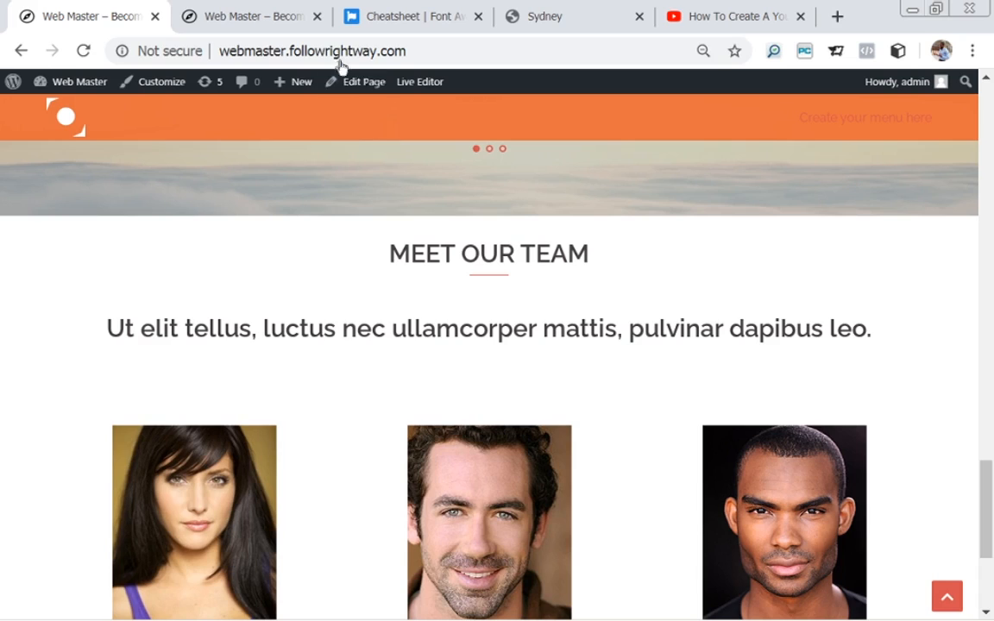
{"action": "left_click", "coordinate": [363, 84]}
{"action": "mouse_move", "coordinate": [659, 375]}
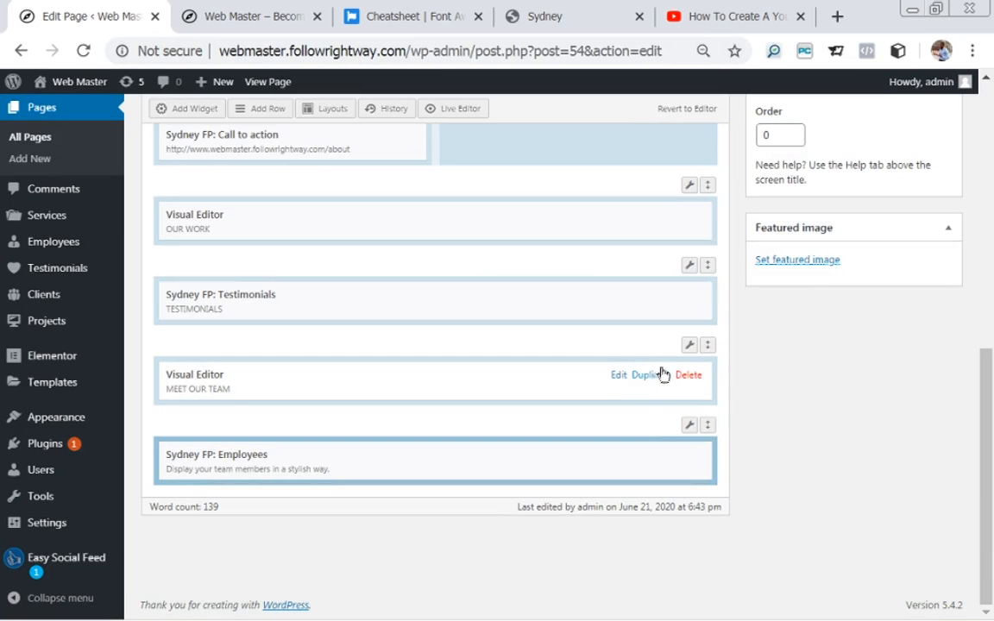
Change the MEET OUR TEAM subtitle from Heading 3 to a Paragraph with a new text colour.
{"action": "left_click", "coordinate": [619, 375]}
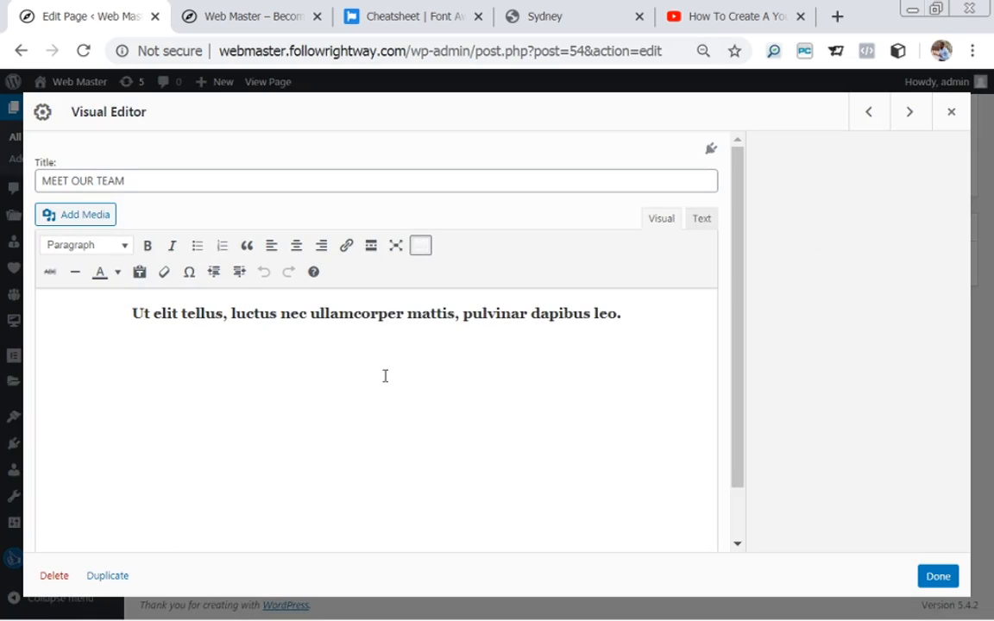
{"action": "left_click_drag", "start_coordinate": [134, 311], "coordinate": [641, 310]}
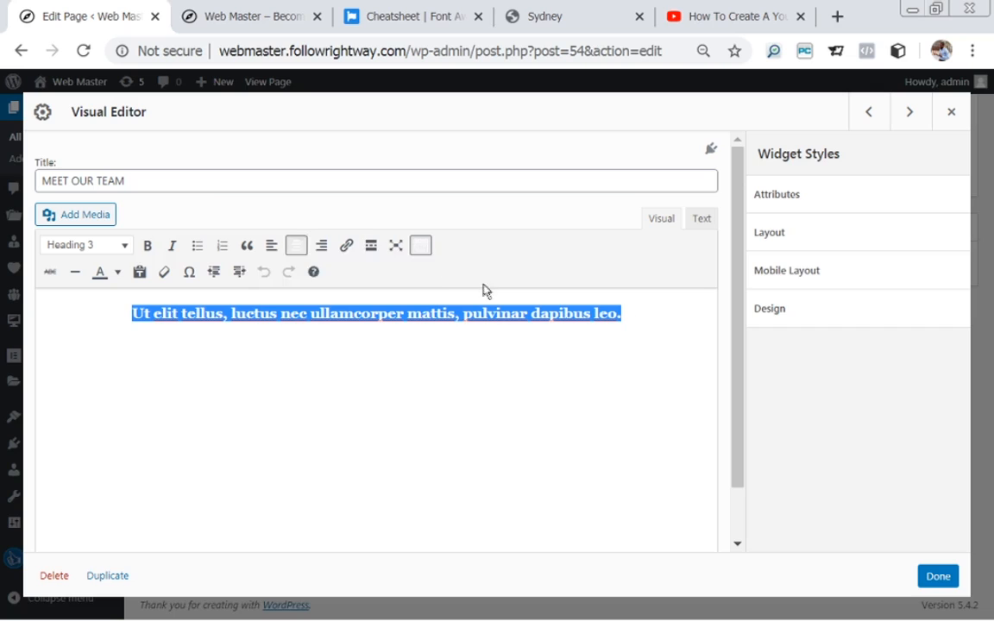
{"action": "left_click", "coordinate": [126, 248]}
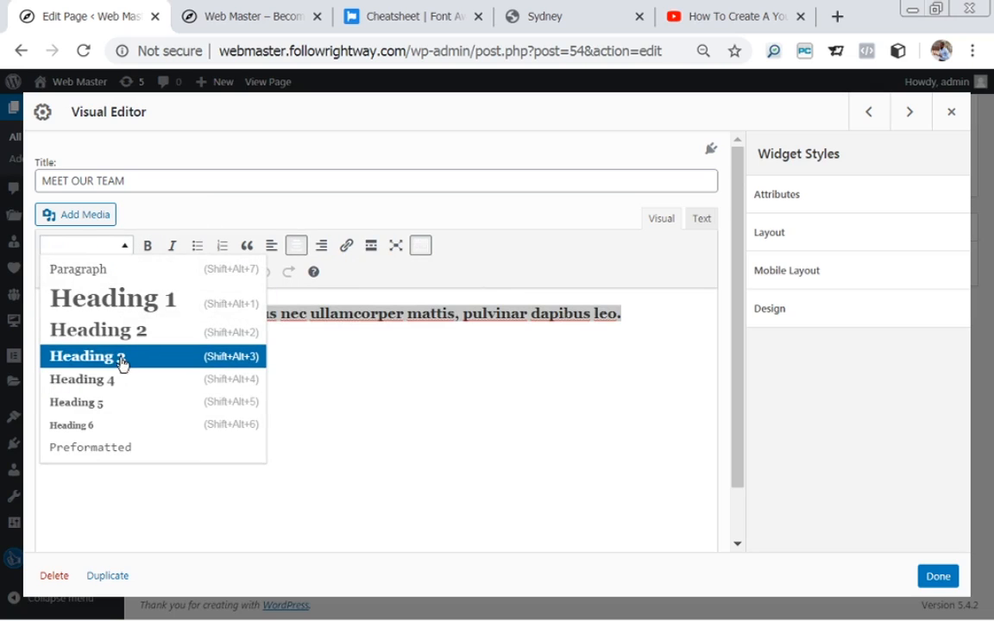
{"action": "left_click", "coordinate": [97, 269]}
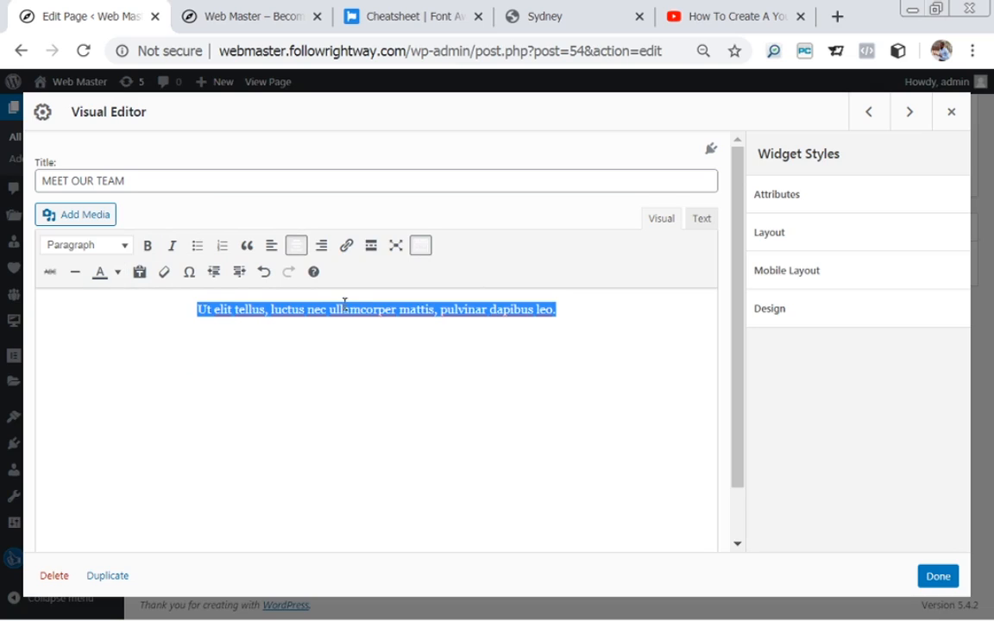
{"action": "left_click", "coordinate": [117, 272]}
{"action": "left_click", "coordinate": [61, 312]}
{"action": "left_click", "coordinate": [929, 581]}
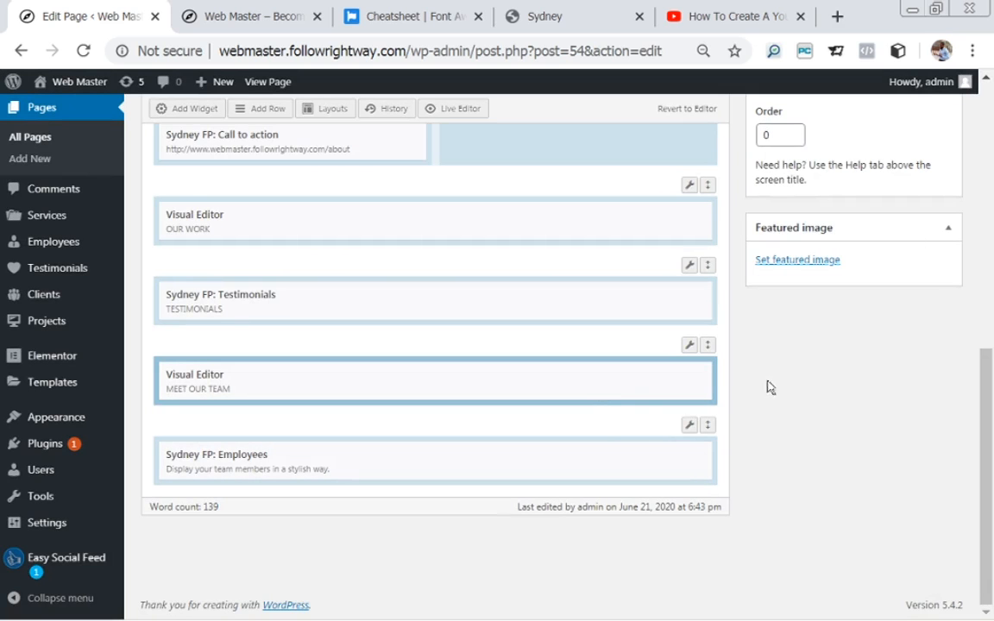
Check the MEET OUR TEAM row's Layout padding in Edit Row, then close the row settings.
{"action": "mouse_move", "coordinate": [690, 350]}
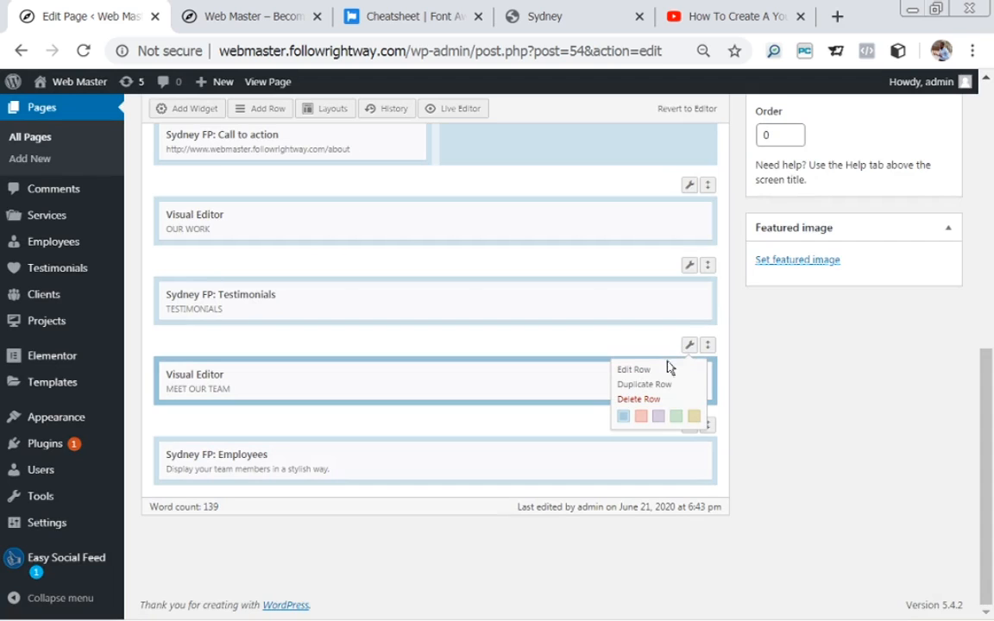
{"action": "left_click", "coordinate": [637, 372]}
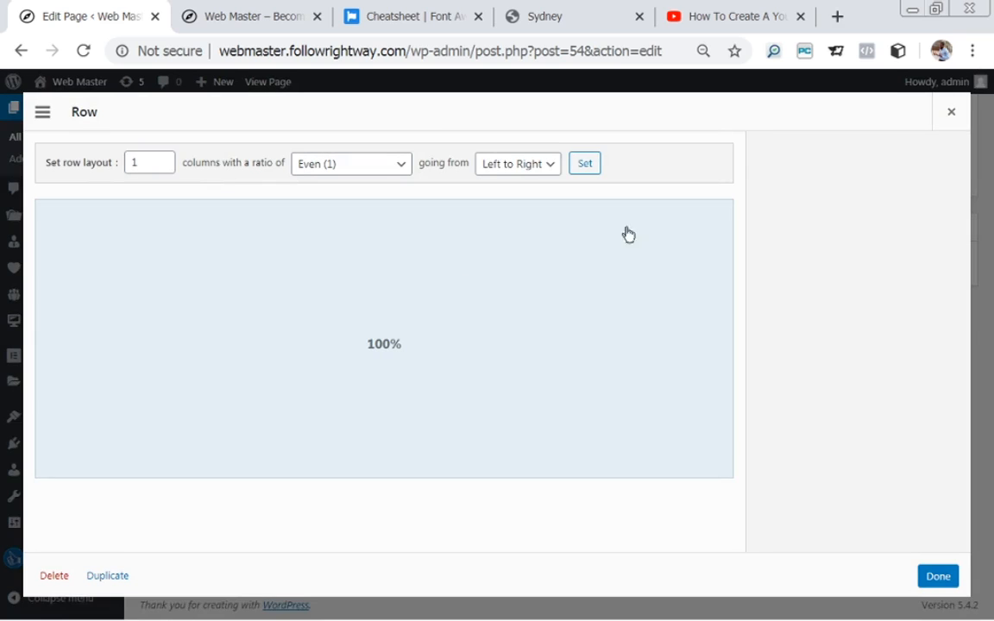
{"action": "left_click", "coordinate": [802, 241]}
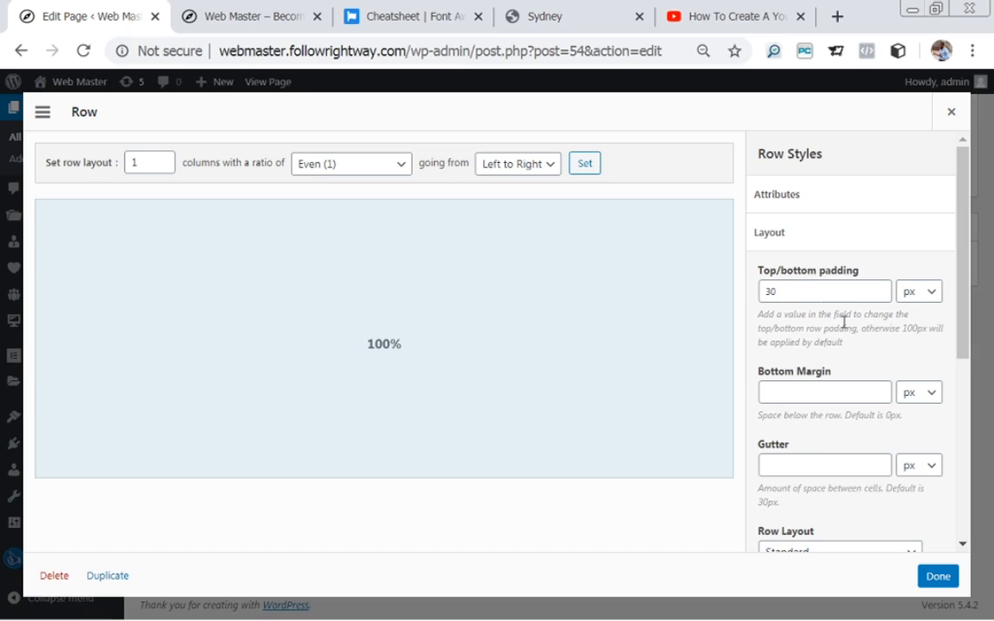
{"action": "double_click", "coordinate": [773, 291]}
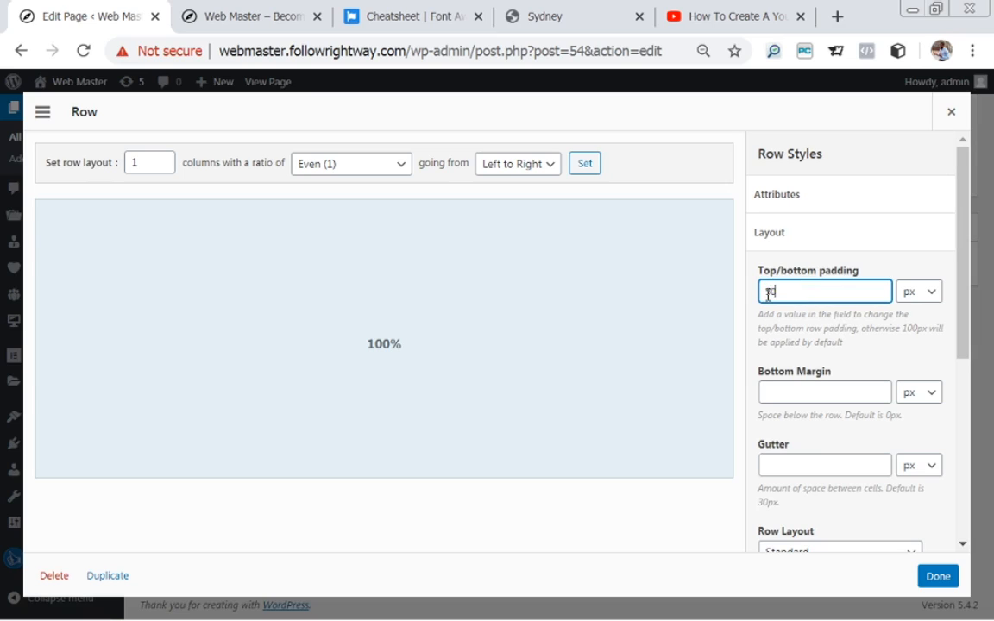
{"action": "left_click", "coordinate": [929, 579]}
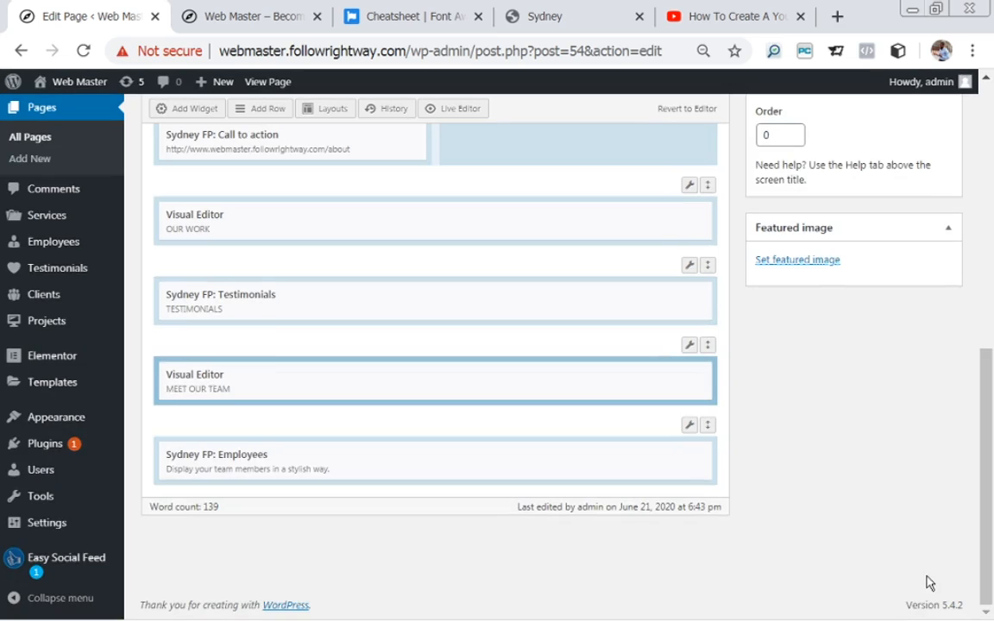
Update the Homepage and view the live page.
{"action": "scroll", "coordinate": [929, 583], "scroll_direction": "up", "scroll_amount": 3}
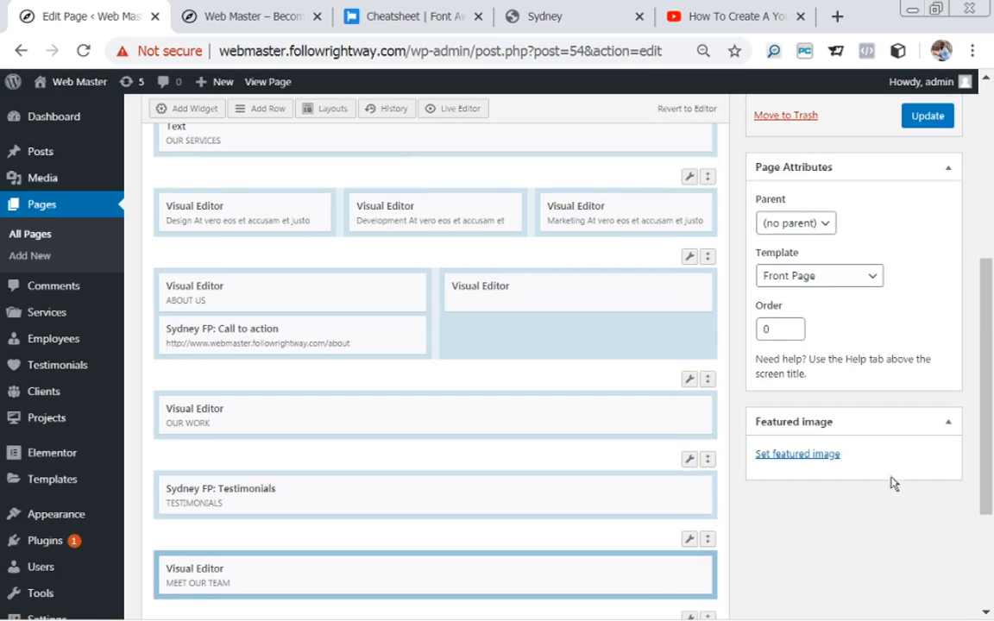
{"action": "left_click", "coordinate": [928, 116]}
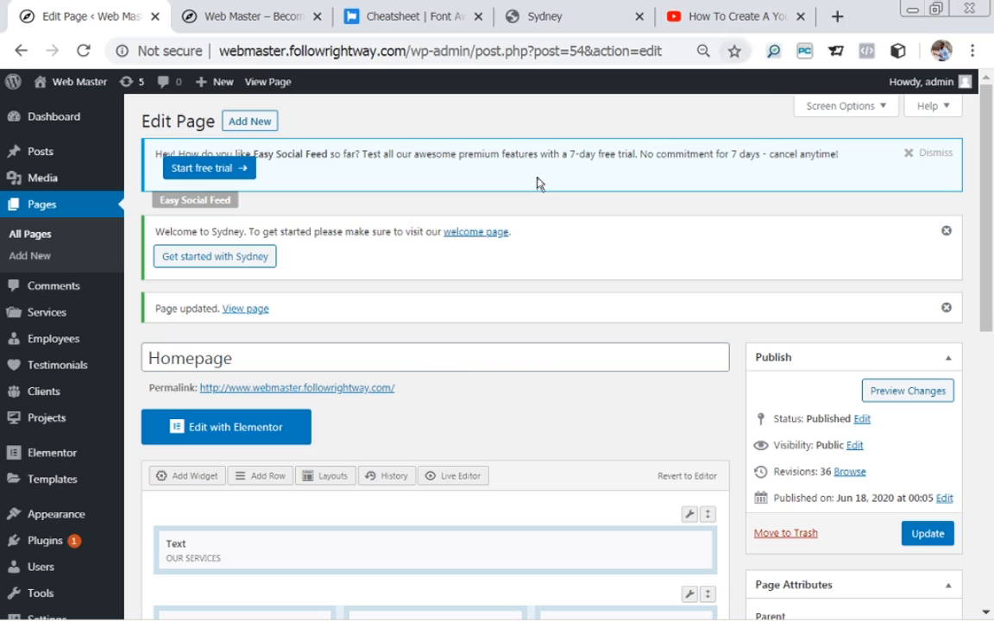
{"action": "left_click", "coordinate": [234, 313]}
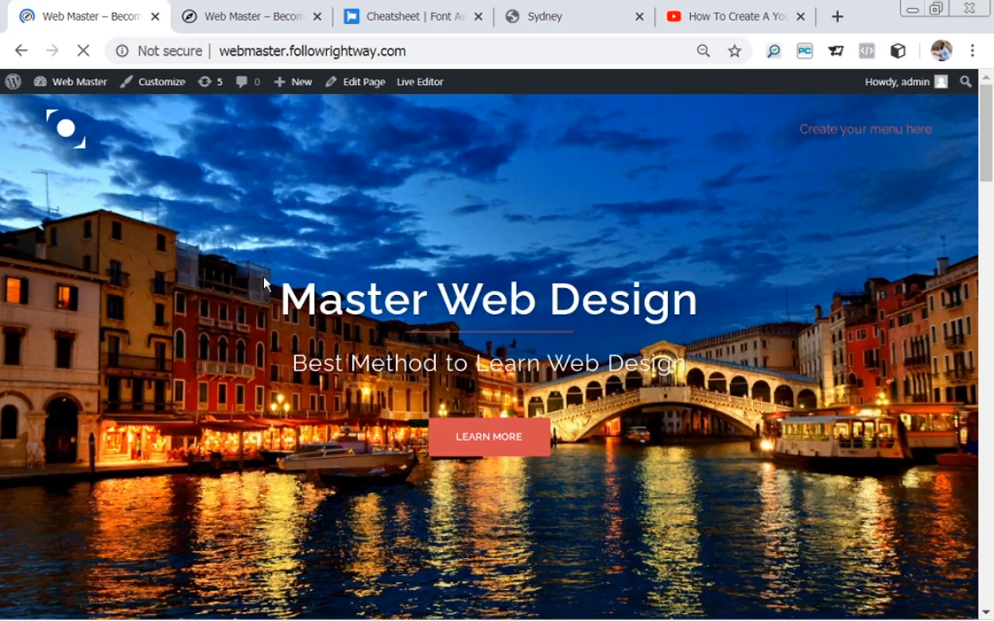
Cycle the live team carousel through its three pages, then go back to editing the Homepage.
{"action": "left_click_drag", "start_coordinate": [991, 142], "coordinate": [993, 568]}
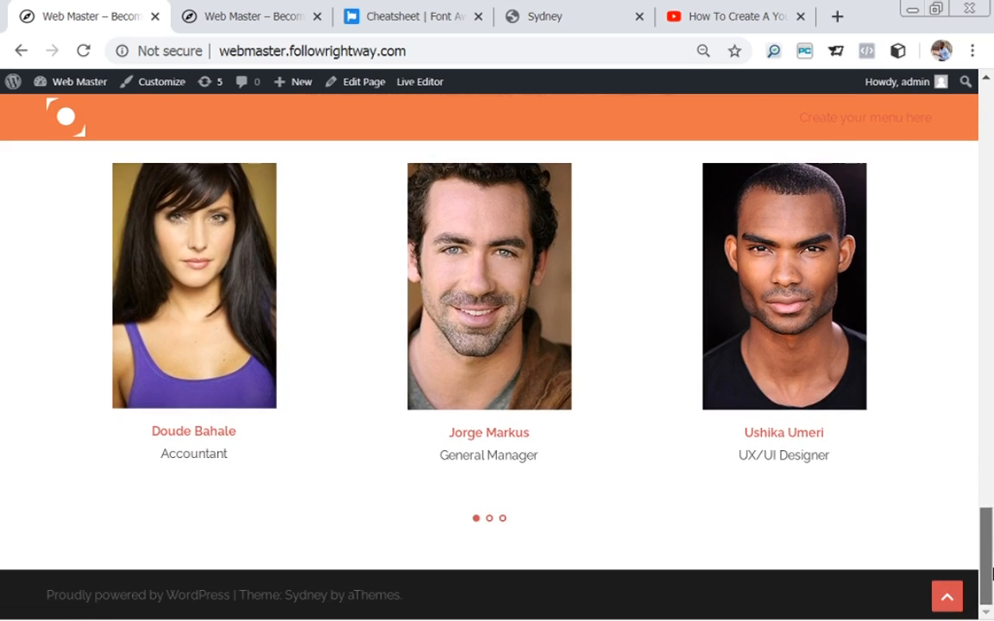
{"action": "left_click", "coordinate": [491, 520]}
{"action": "left_click", "coordinate": [503, 519]}
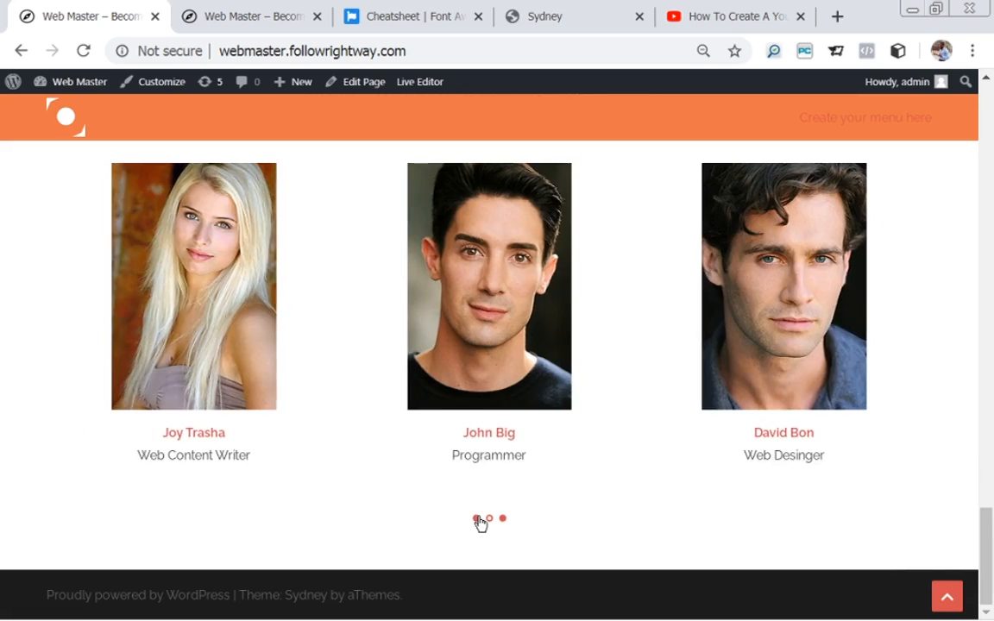
{"action": "left_click", "coordinate": [480, 521]}
{"action": "left_click", "coordinate": [490, 519]}
{"action": "left_click", "coordinate": [502, 520]}
{"action": "left_click", "coordinate": [375, 84]}
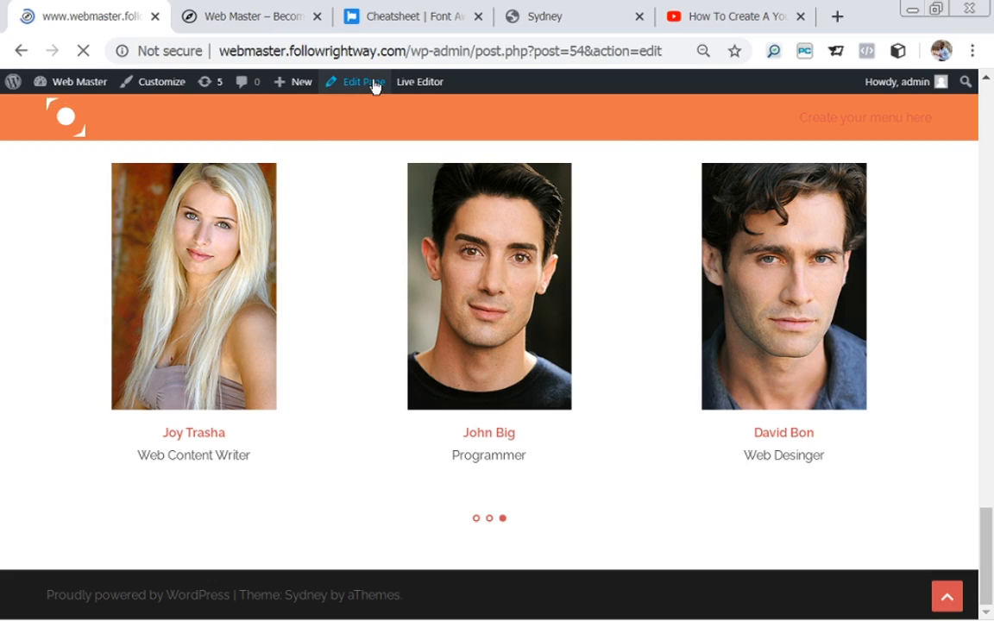
Review the Sydney demo's call-to-action banner and Latest News, then return to the Homepage editor.
{"action": "left_click", "coordinate": [604, 22]}
{"action": "left_click_drag", "start_coordinate": [986, 357], "coordinate": [989, 449]}
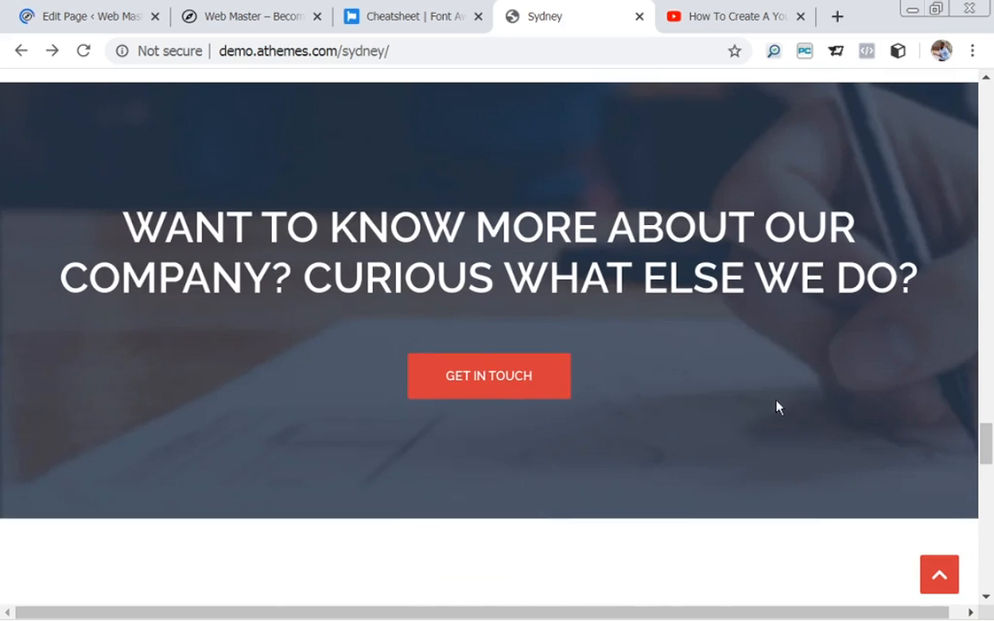
{"action": "scroll", "coordinate": [384, 315], "scroll_direction": "down", "scroll_amount": 2}
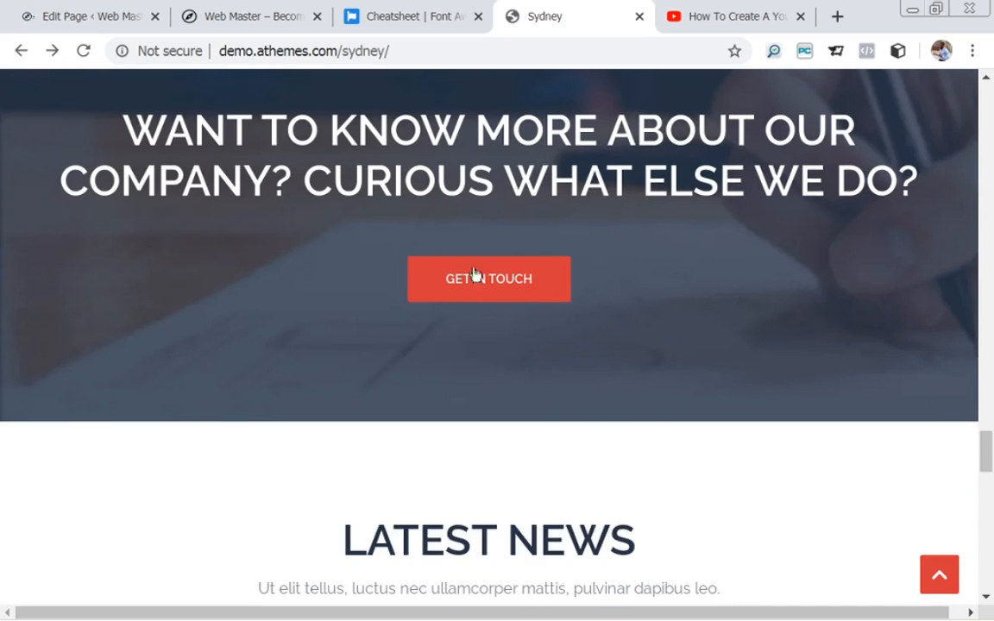
{"action": "left_click_drag", "start_coordinate": [988, 471], "coordinate": [991, 508]}
{"action": "scroll", "coordinate": [814, 448], "scroll_direction": "up", "scroll_amount": 3}
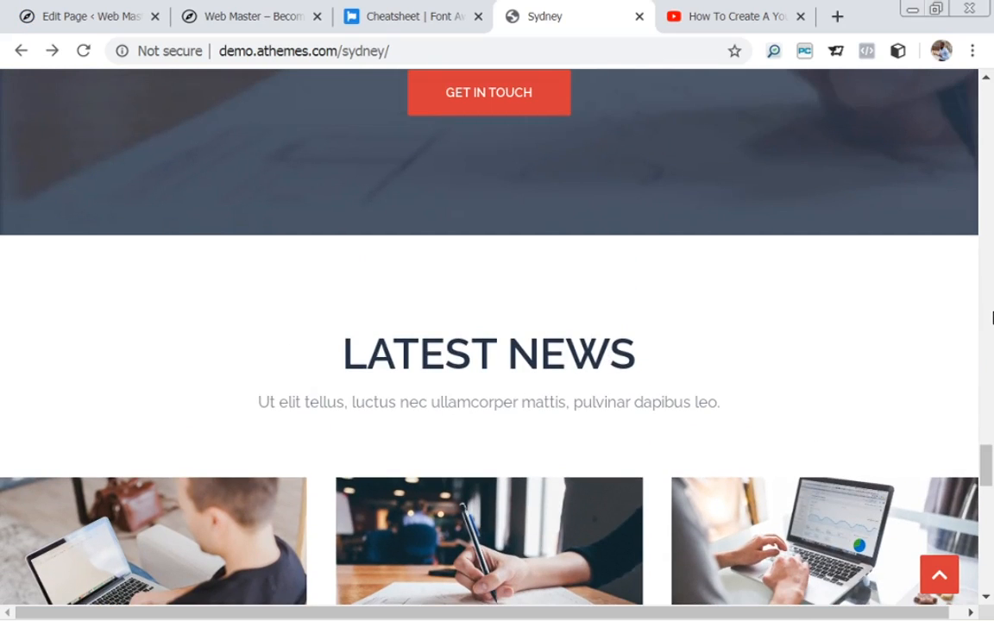
{"action": "left_click_drag", "start_coordinate": [988, 466], "coordinate": [984, 439]}
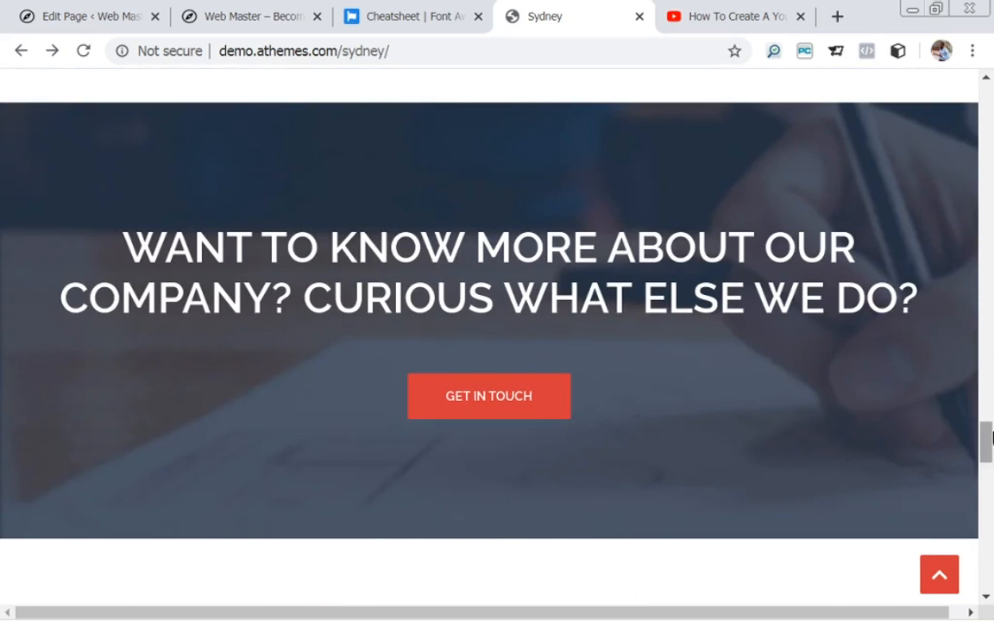
{"action": "left_click_drag", "start_coordinate": [991, 430], "coordinate": [990, 466]}
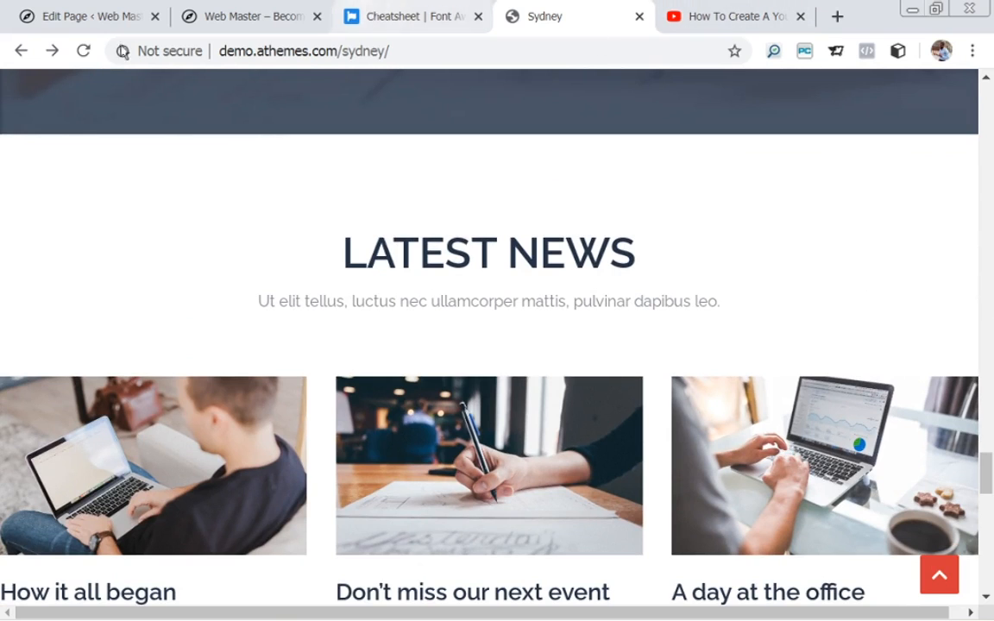
{"action": "left_click", "coordinate": [92, 17]}
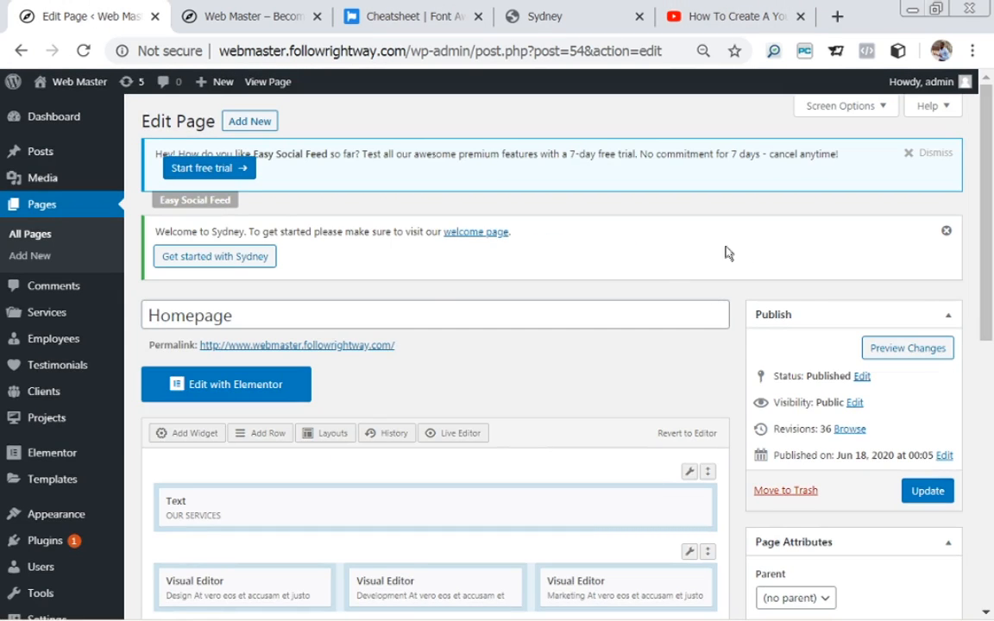
Insert a 1-column row with 40 px top/bottom padding and Full Width row layout.
{"action": "left_click_drag", "start_coordinate": [989, 218], "coordinate": [943, 233]}
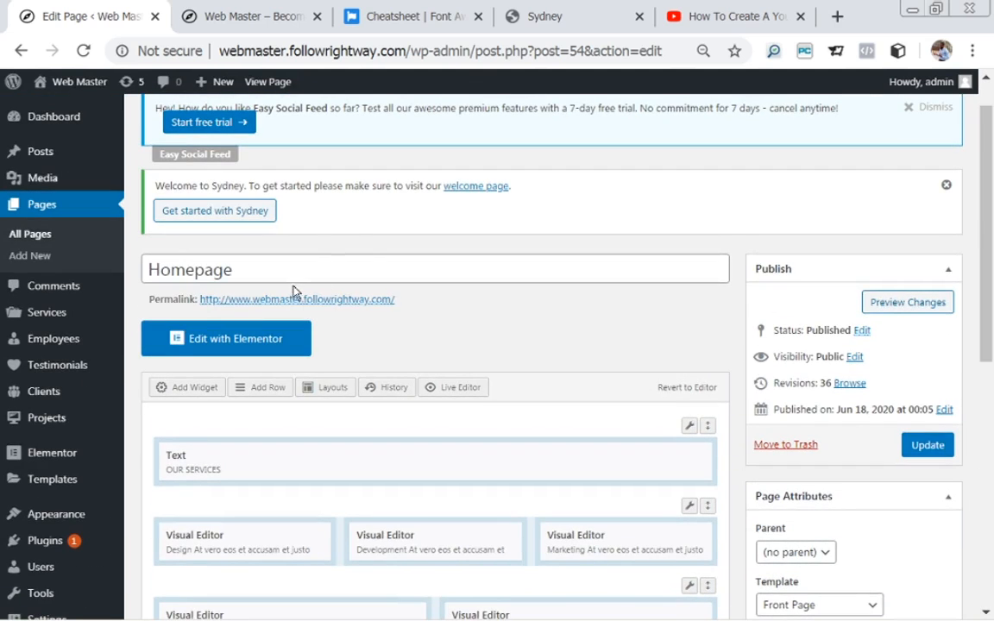
{"action": "left_click", "coordinate": [274, 393]}
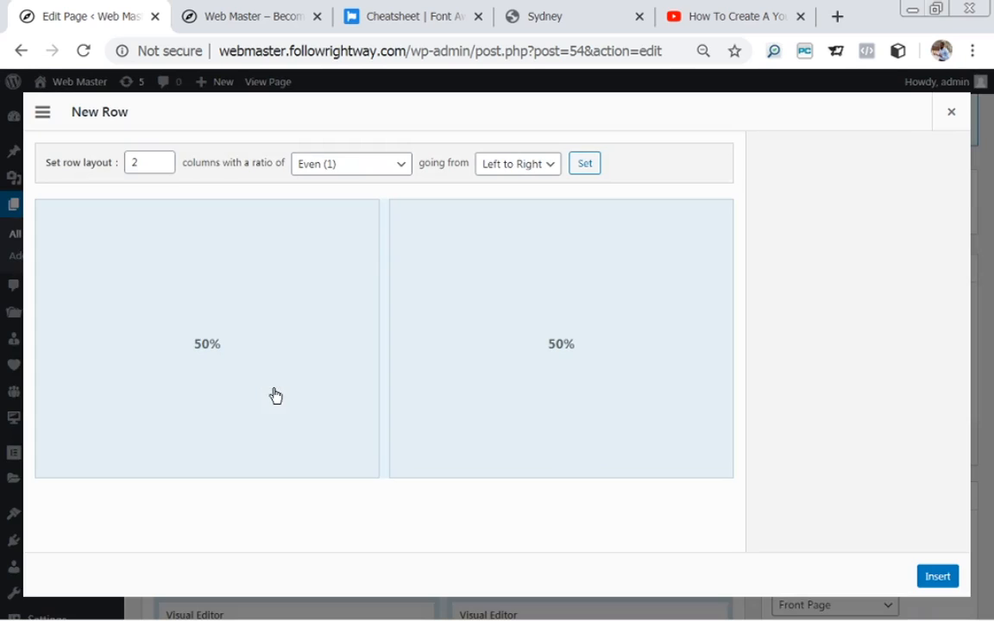
{"action": "left_click", "coordinate": [143, 162]}
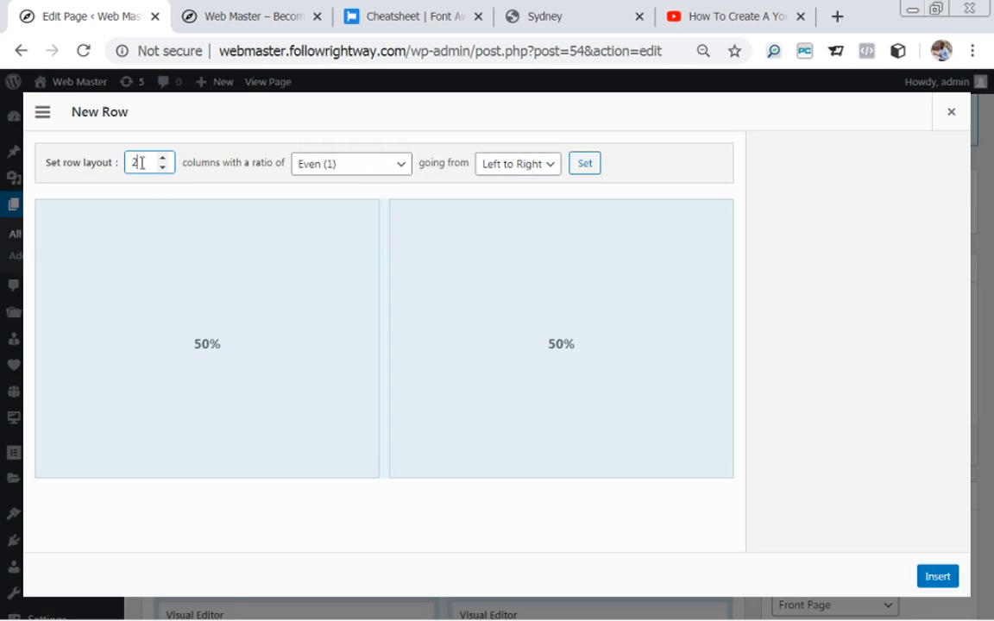
{"action": "type", "text": "1"}
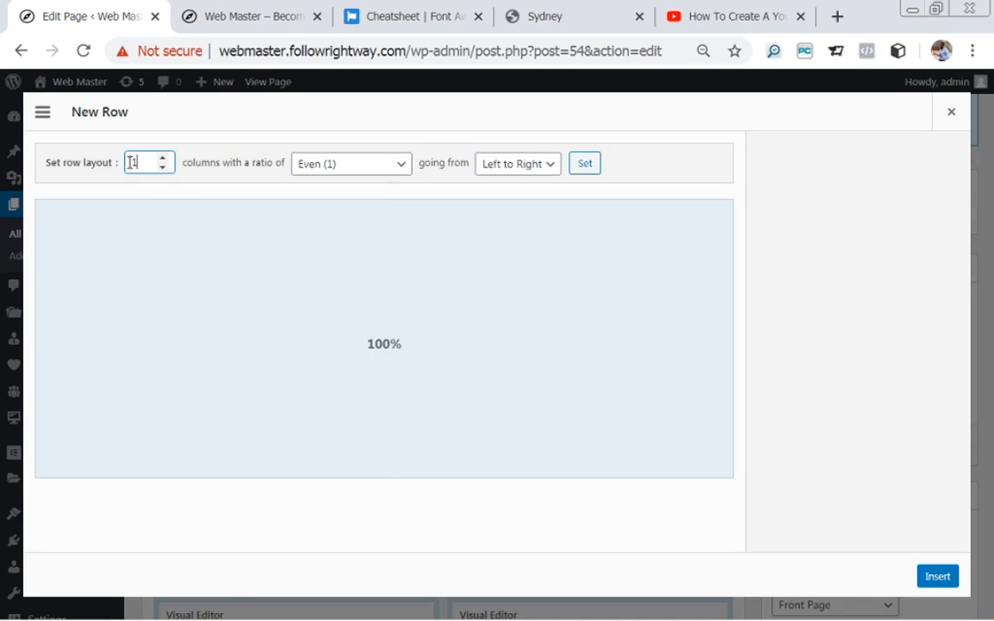
{"action": "left_click", "coordinate": [852, 233]}
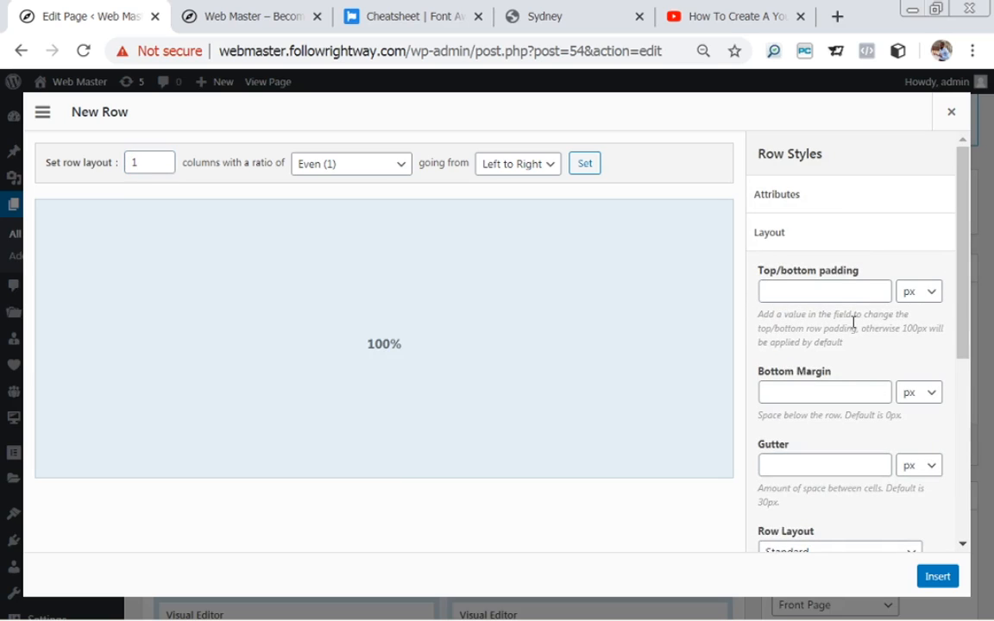
{"action": "left_click", "coordinate": [812, 291]}
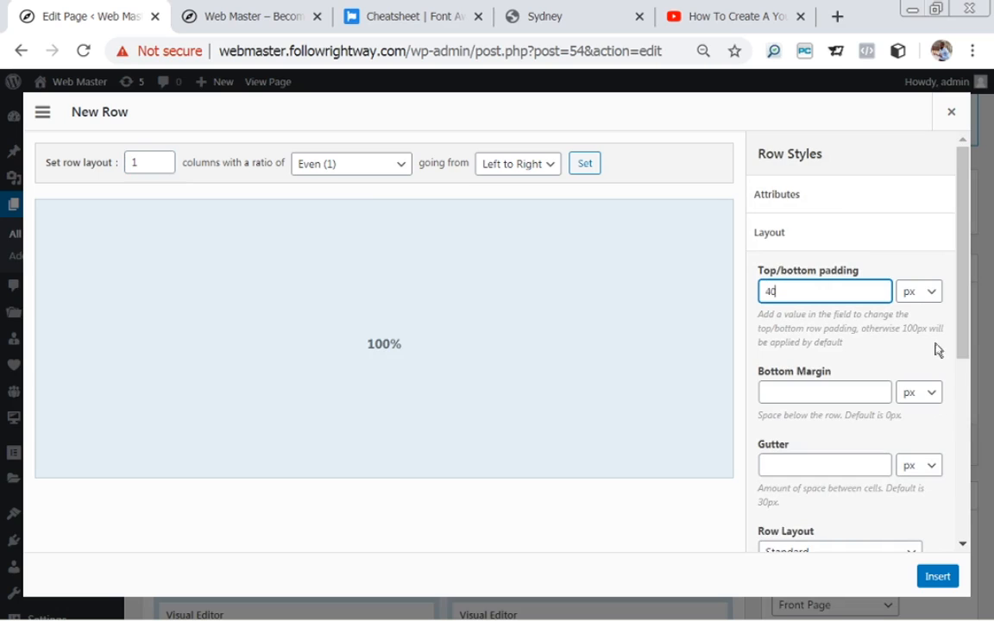
{"action": "left_click_drag", "start_coordinate": [961, 342], "coordinate": [965, 459]}
{"action": "left_click", "coordinate": [795, 330]}
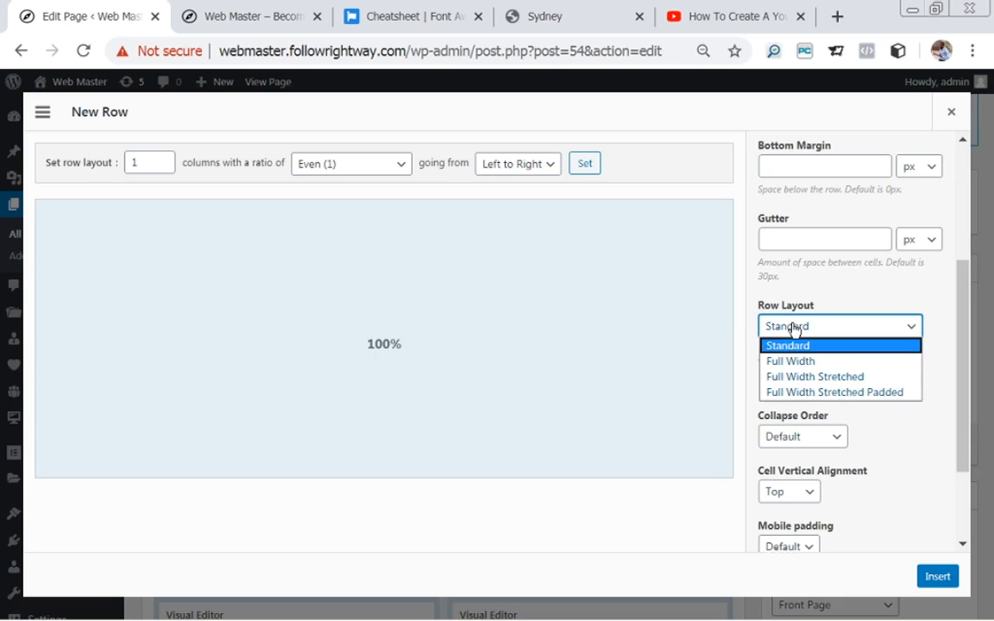
{"action": "left_click", "coordinate": [795, 357]}
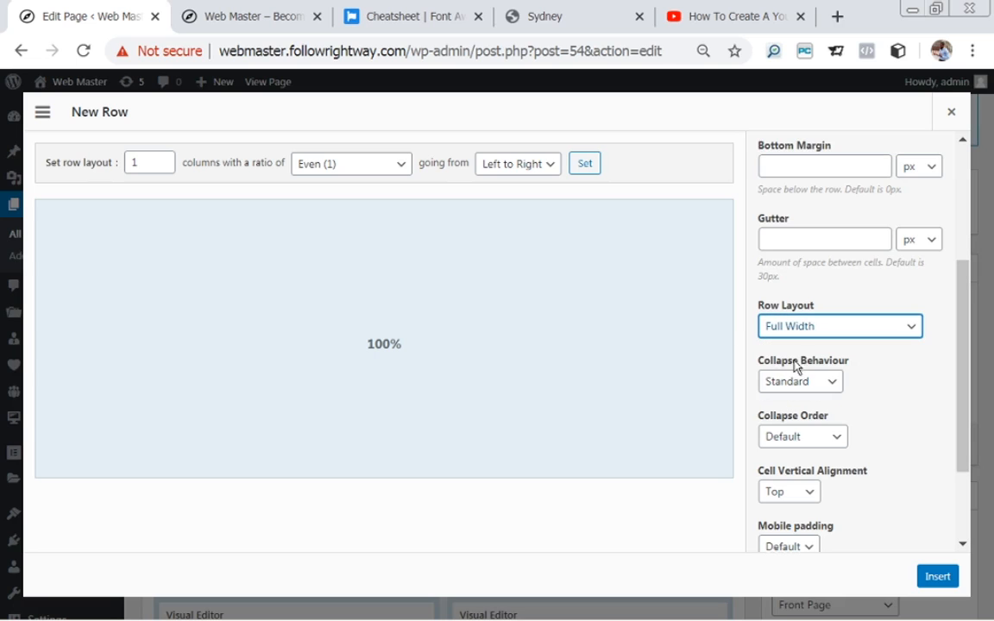
{"action": "left_click", "coordinate": [938, 576]}
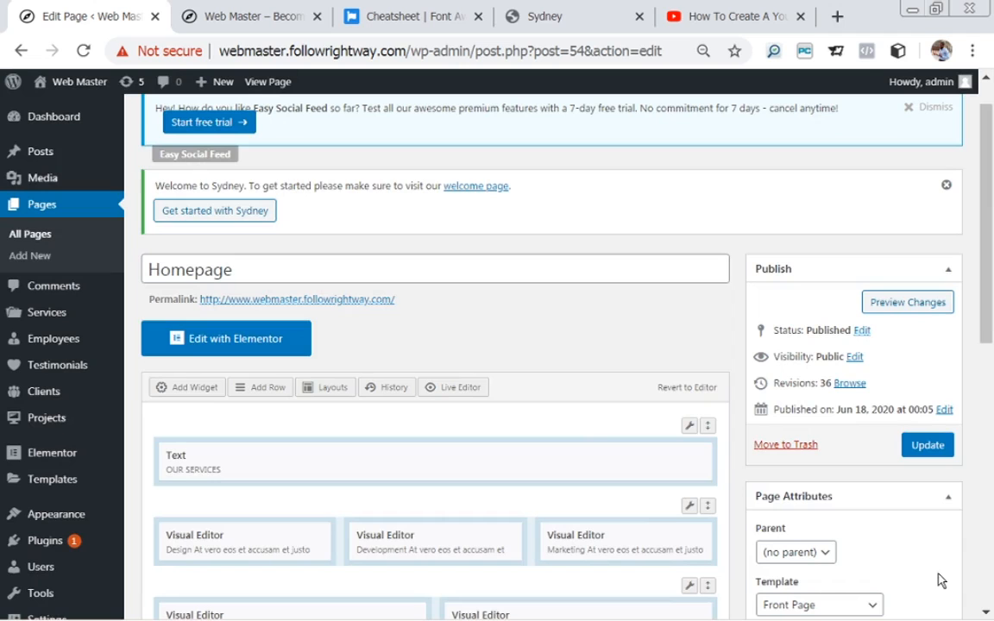
Add a Sydney FP: Call to action widget to the layout and open its empty settings form.
{"action": "left_click", "coordinate": [184, 388]}
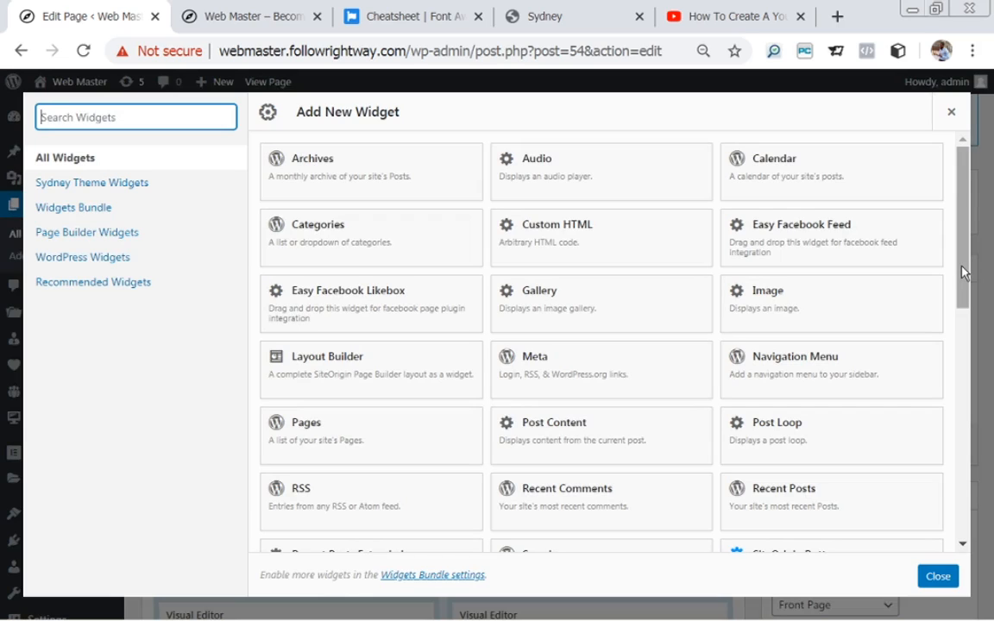
{"action": "left_click_drag", "start_coordinate": [964, 273], "coordinate": [978, 339]}
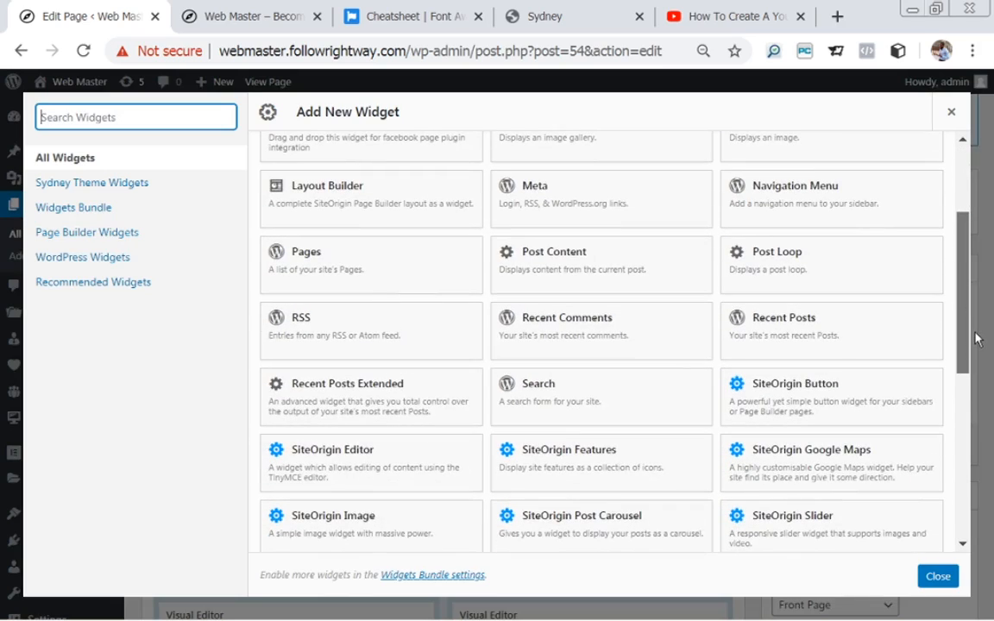
{"action": "scroll", "coordinate": [897, 402], "scroll_direction": "down", "scroll_amount": 2}
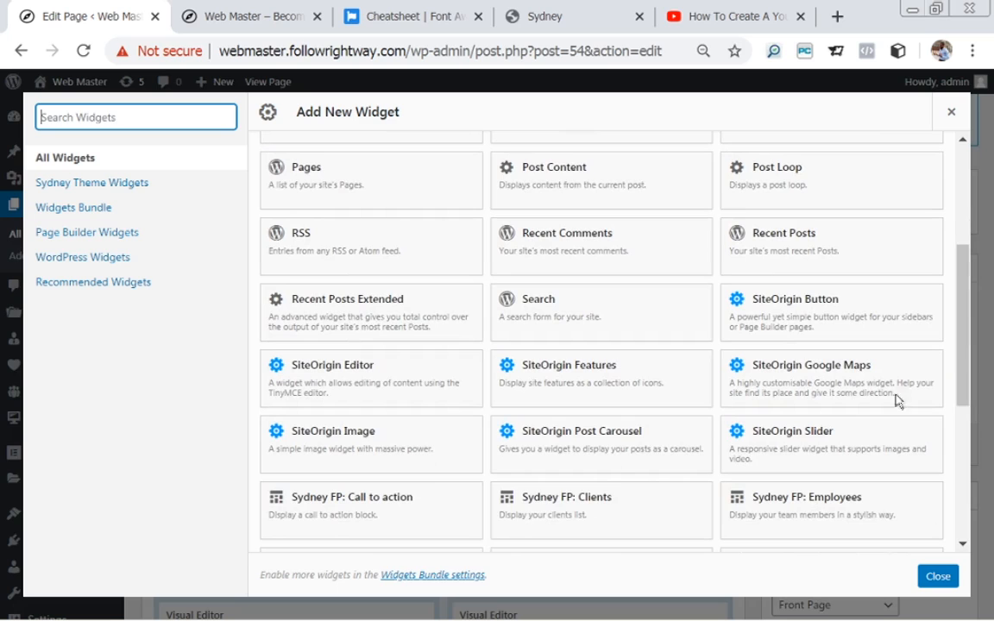
{"action": "left_click", "coordinate": [359, 513]}
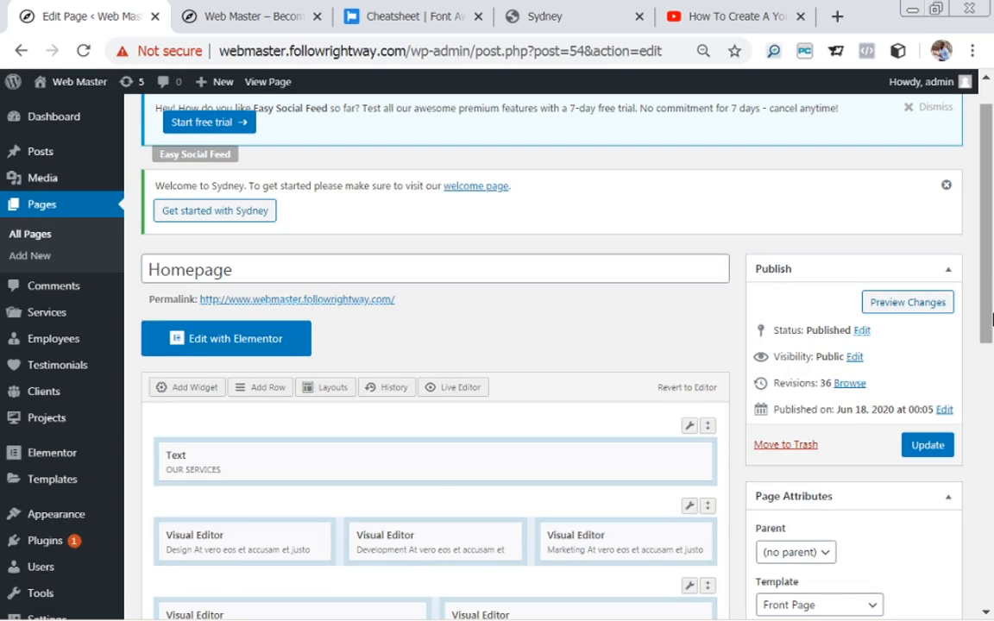
{"action": "left_click_drag", "start_coordinate": [990, 290], "coordinate": [993, 403]}
{"action": "left_click_drag", "start_coordinate": [991, 446], "coordinate": [992, 593]}
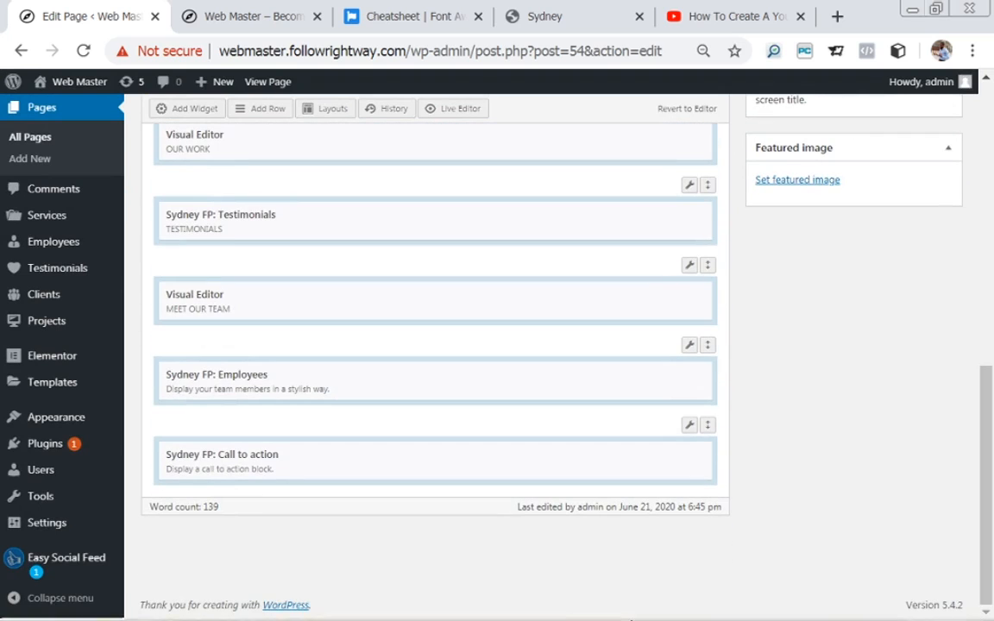
{"action": "mouse_move", "coordinate": [597, 451]}
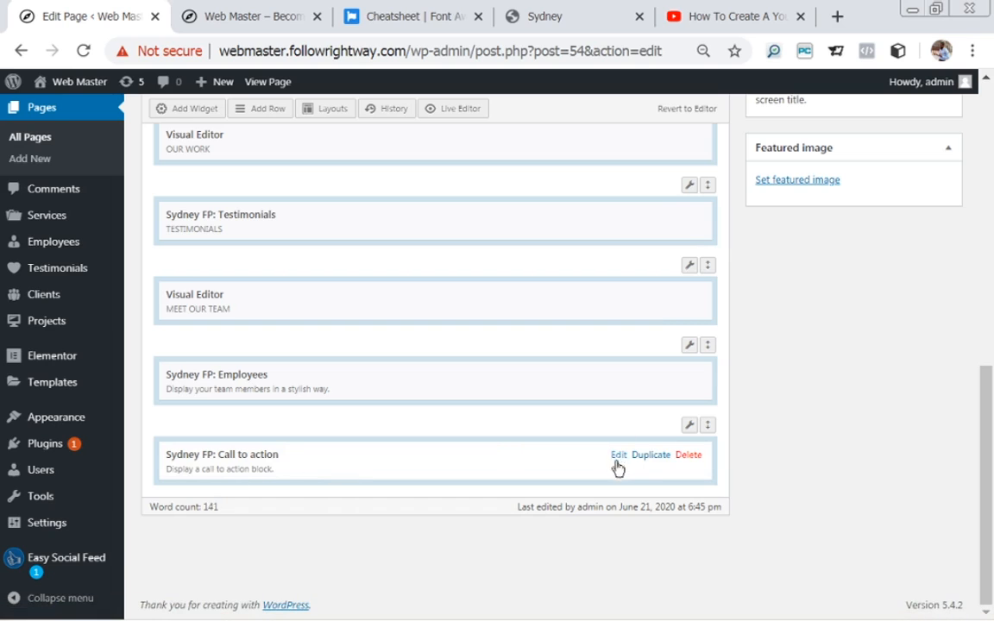
{"action": "left_click", "coordinate": [617, 459]}
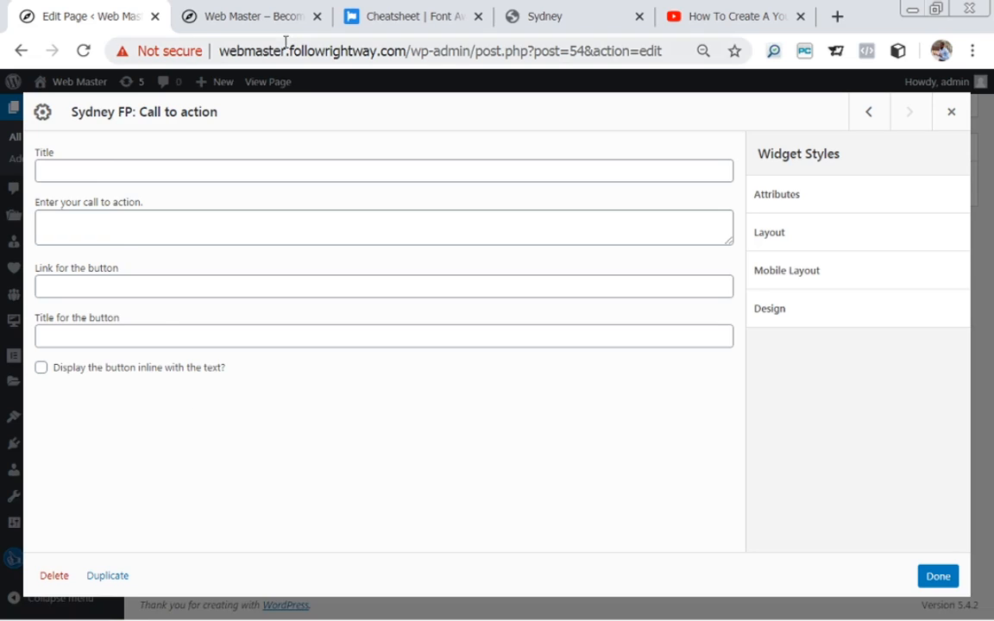
Paste the demo's 'Want to know more about our company?' headline into the call-to-action text field.
{"action": "left_click", "coordinate": [611, 18]}
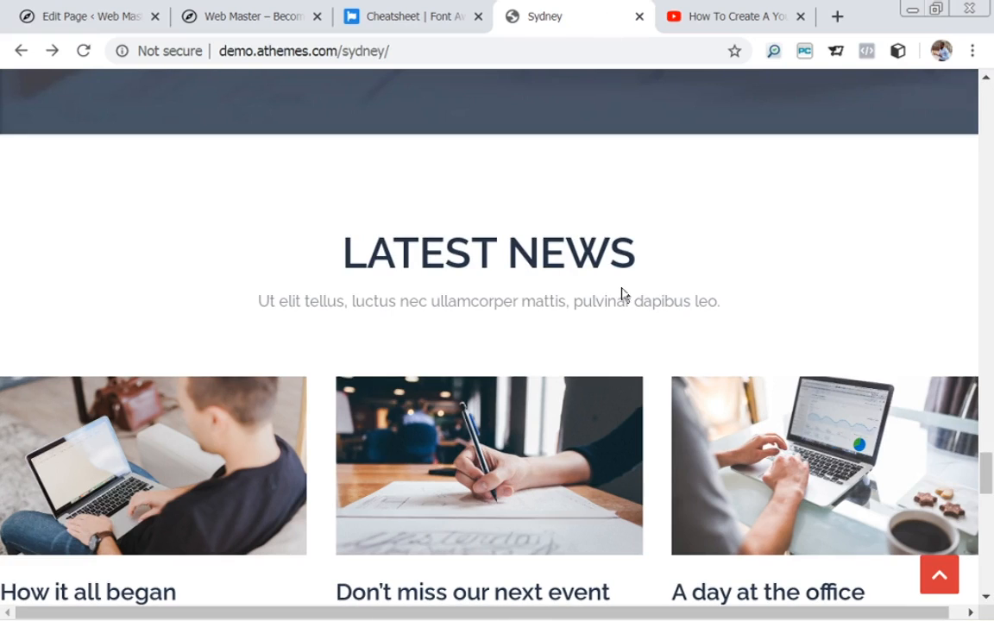
{"action": "left_click_drag", "start_coordinate": [986, 464], "coordinate": [986, 435]}
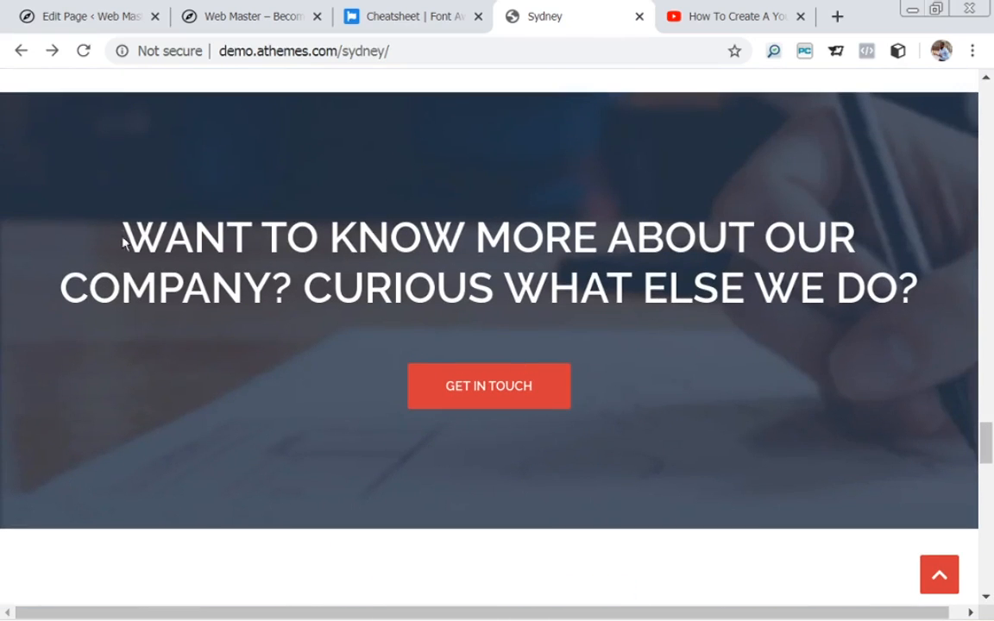
{"action": "left_click_drag", "start_coordinate": [113, 216], "coordinate": [957, 293]}
{"action": "key", "text": "ctrl+c"}
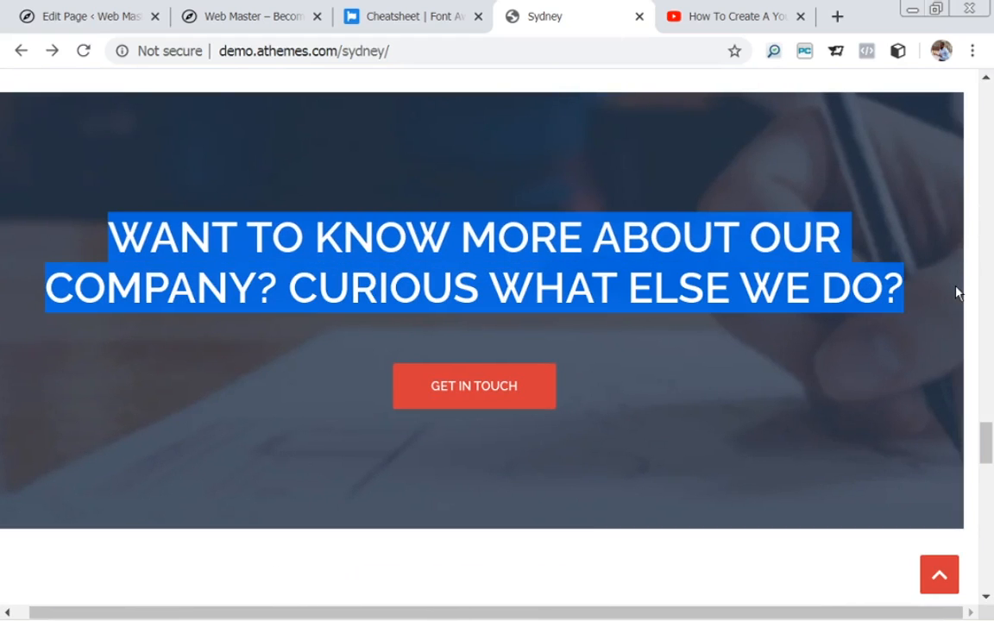
{"action": "left_click", "coordinate": [89, 17]}
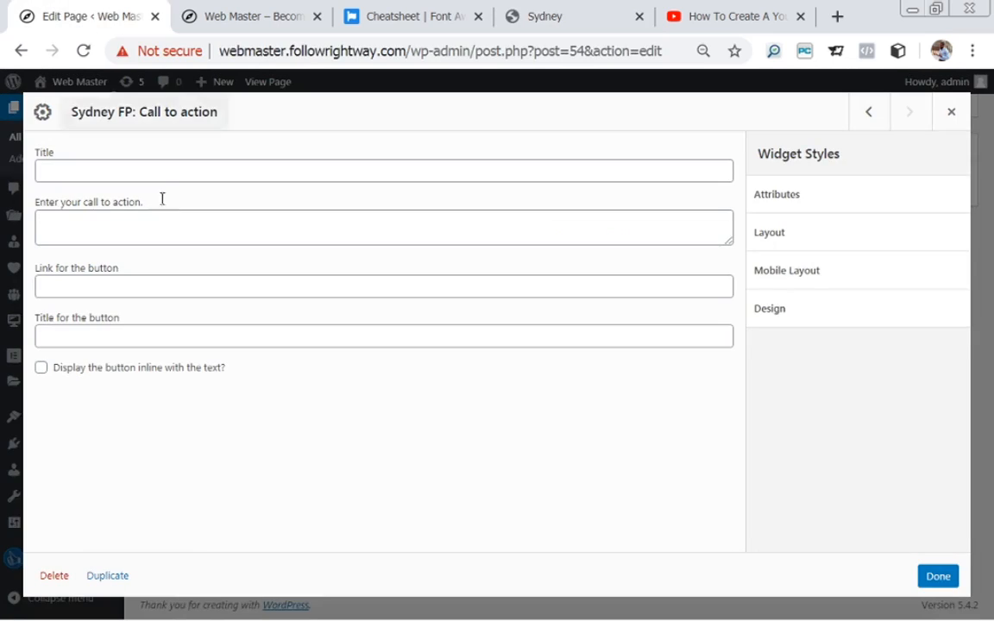
{"action": "left_click", "coordinate": [163, 217]}
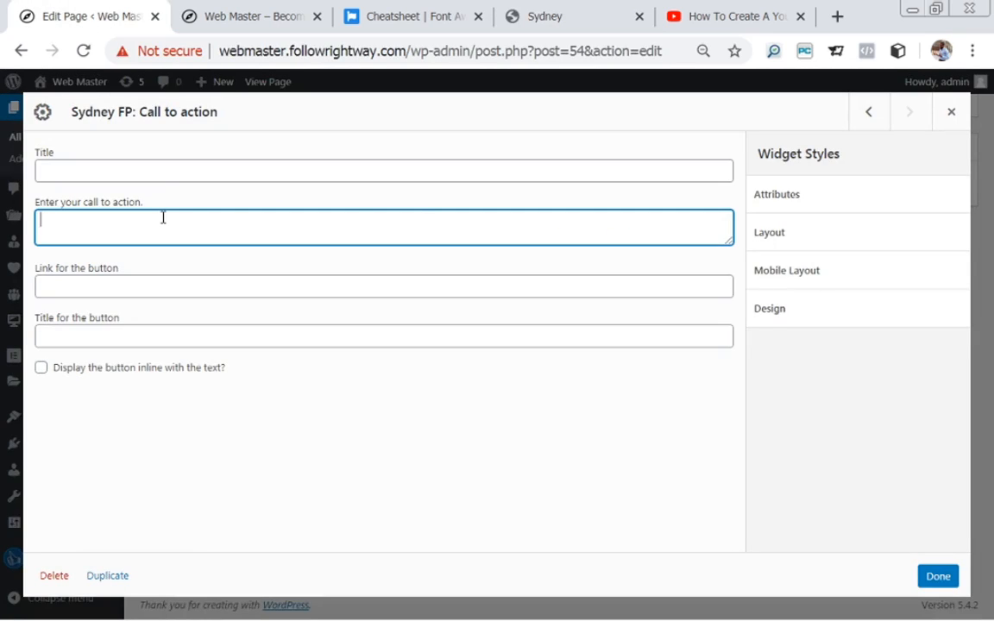
{"action": "key", "text": "ctrl+v"}
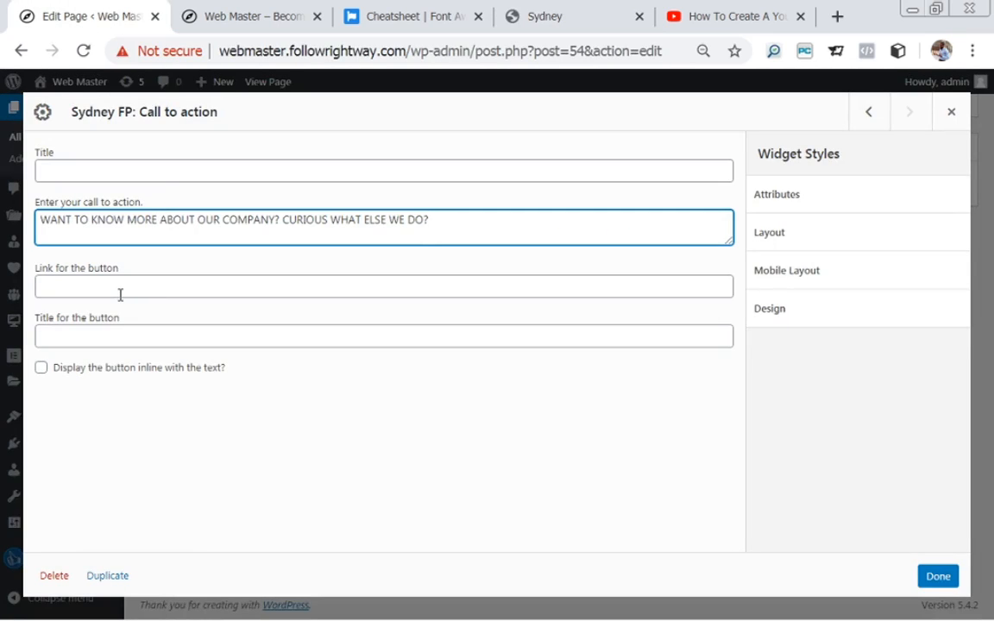
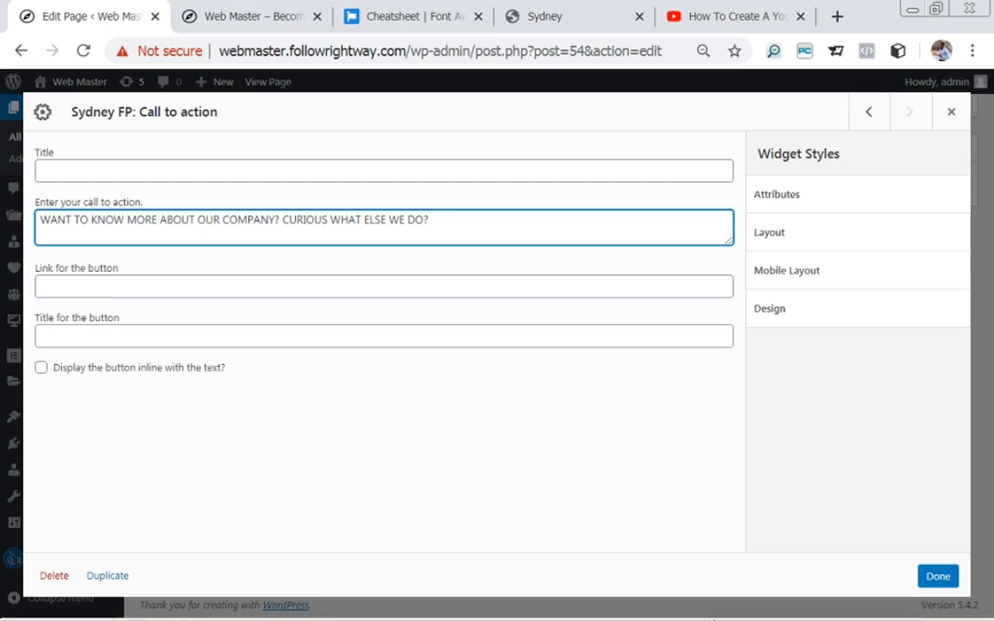
Check the Sydney demo's call-to-action banner for reference before filling in the button link.
{"action": "left_click", "coordinate": [584, 13]}
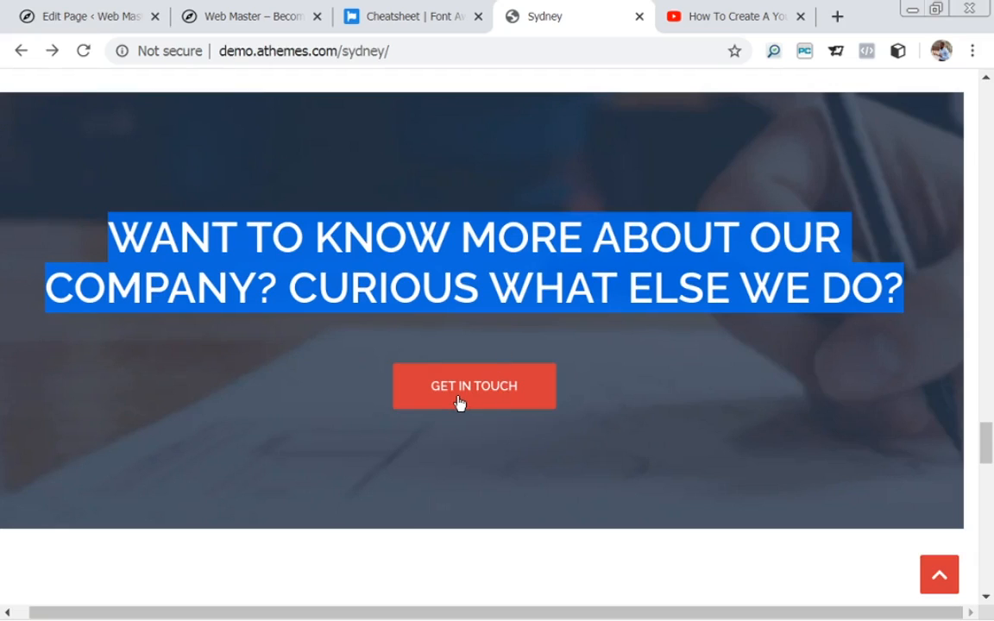
{"action": "left_click", "coordinate": [113, 19]}
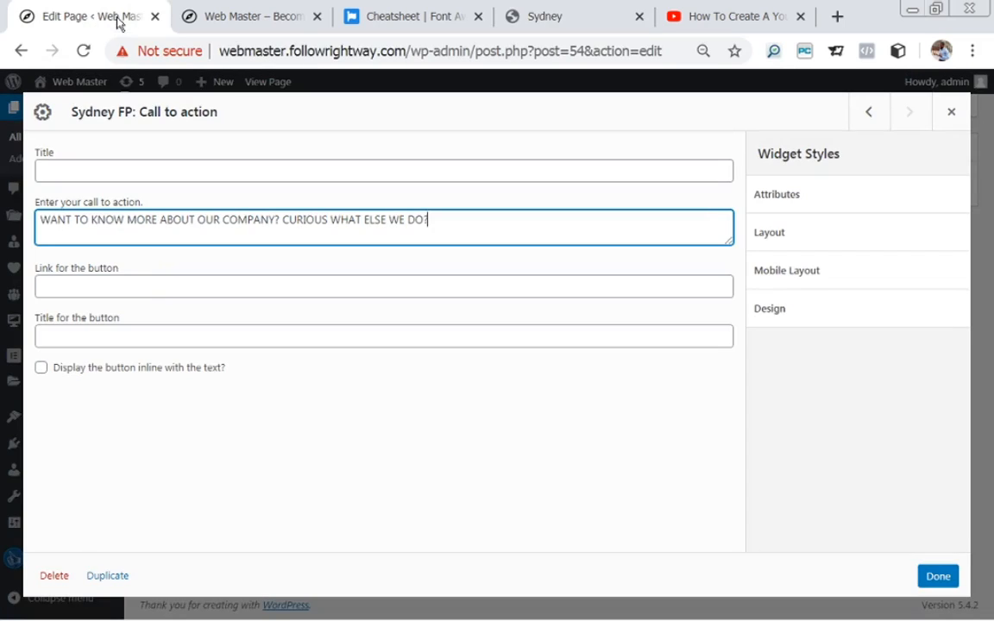
{"action": "left_click", "coordinate": [146, 284]}
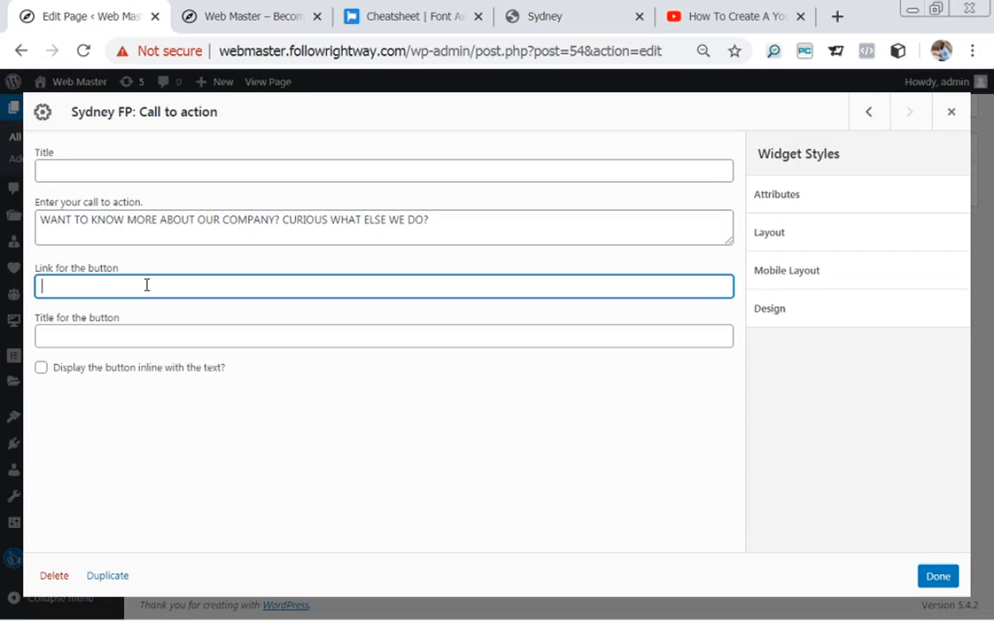
{"action": "left_click", "coordinate": [587, 18]}
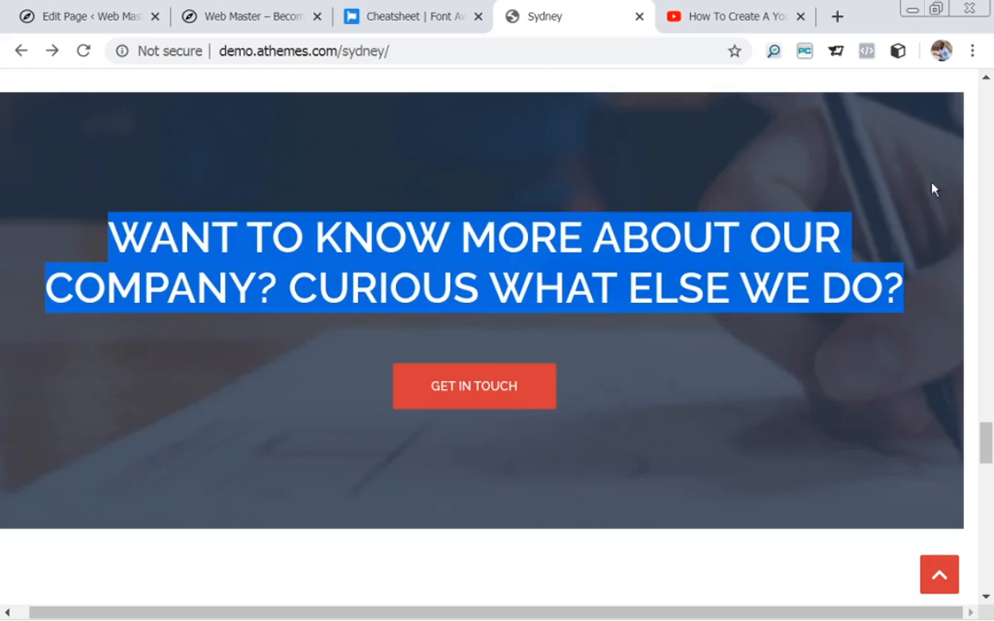
{"action": "left_click", "coordinate": [532, 438]}
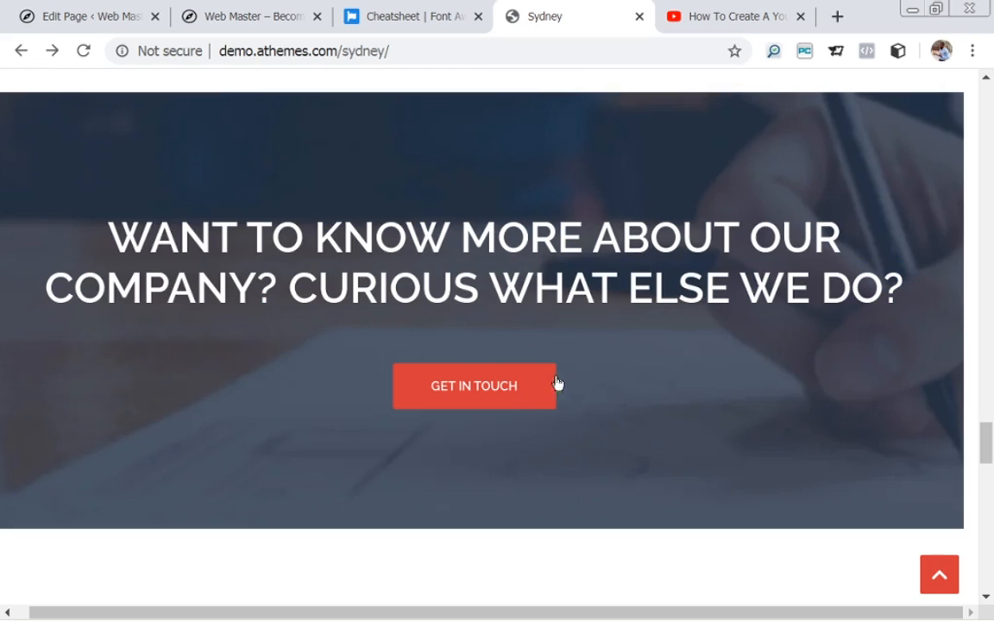
{"action": "scroll", "coordinate": [406, 245], "scroll_direction": "up", "scroll_amount": 3}
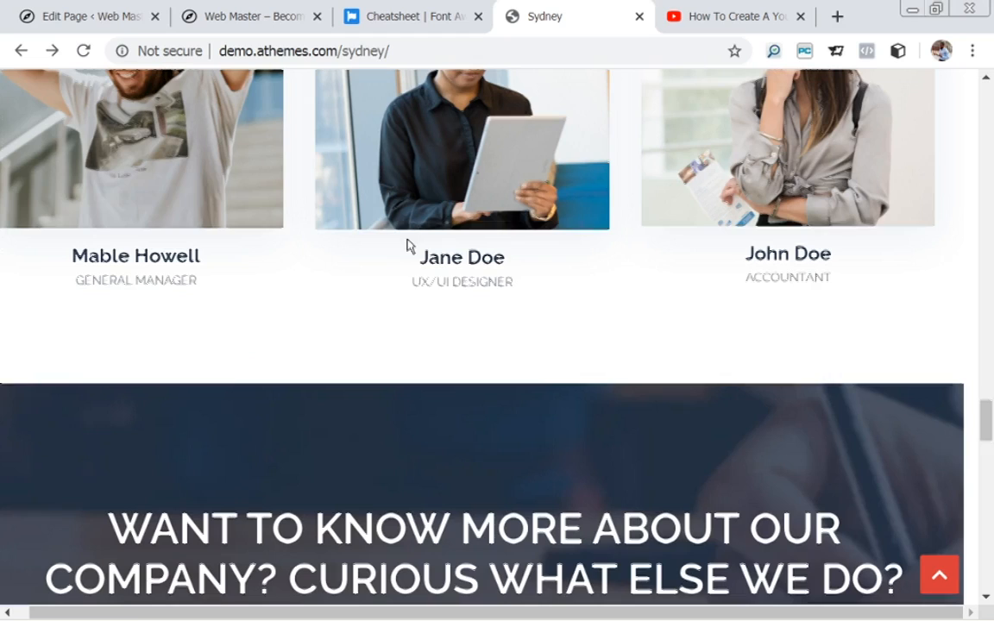
{"action": "left_click", "coordinate": [115, 24]}
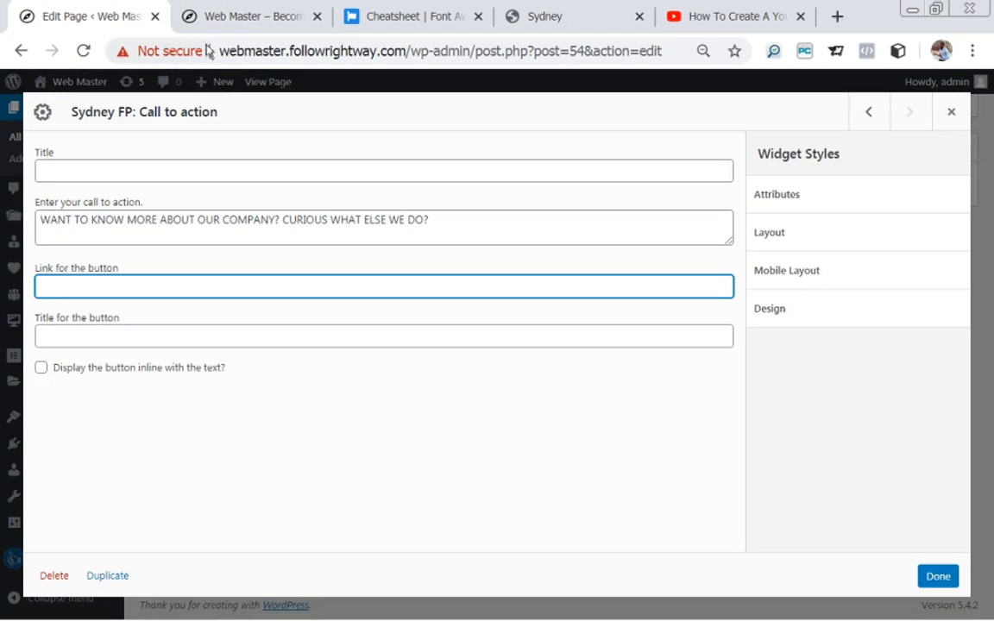
{"action": "double_click", "coordinate": [251, 52]}
{"action": "left_click", "coordinate": [244, 55]}
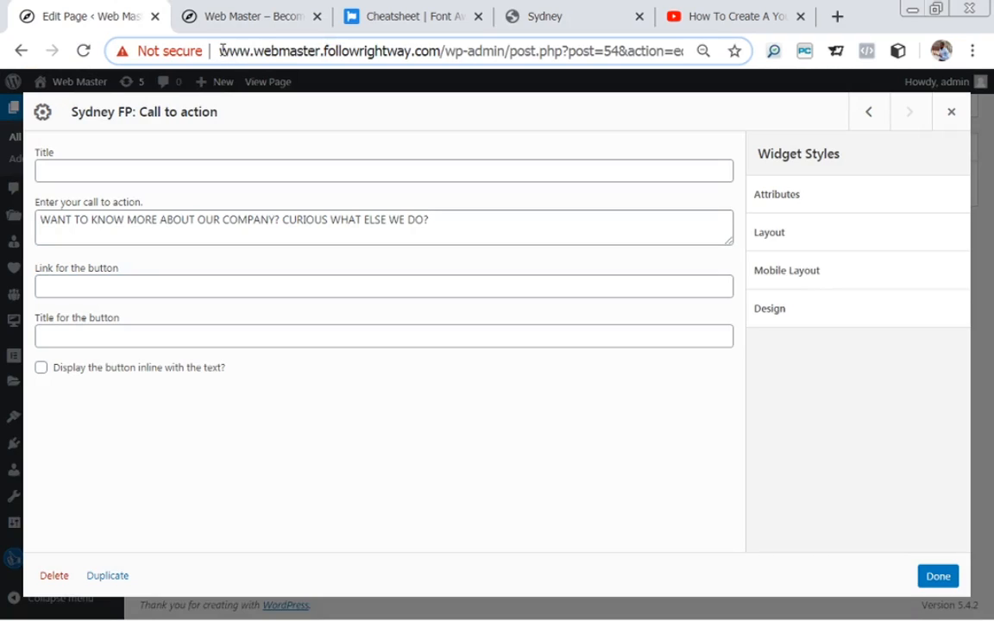
{"action": "left_click_drag", "start_coordinate": [221, 51], "coordinate": [444, 53]}
{"action": "key", "text": "ctrl+c"}
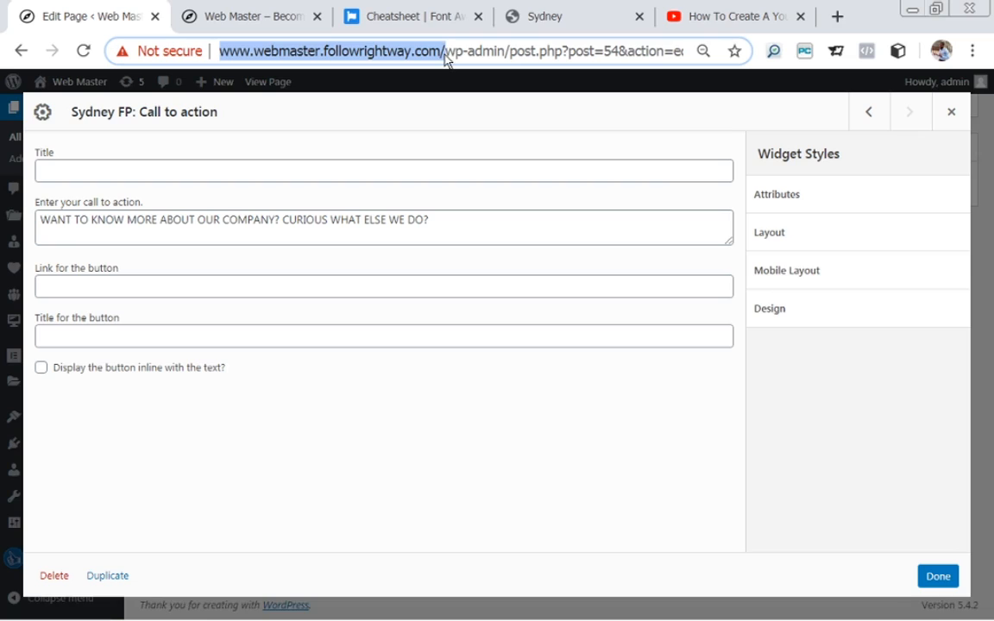
{"action": "left_click", "coordinate": [197, 282]}
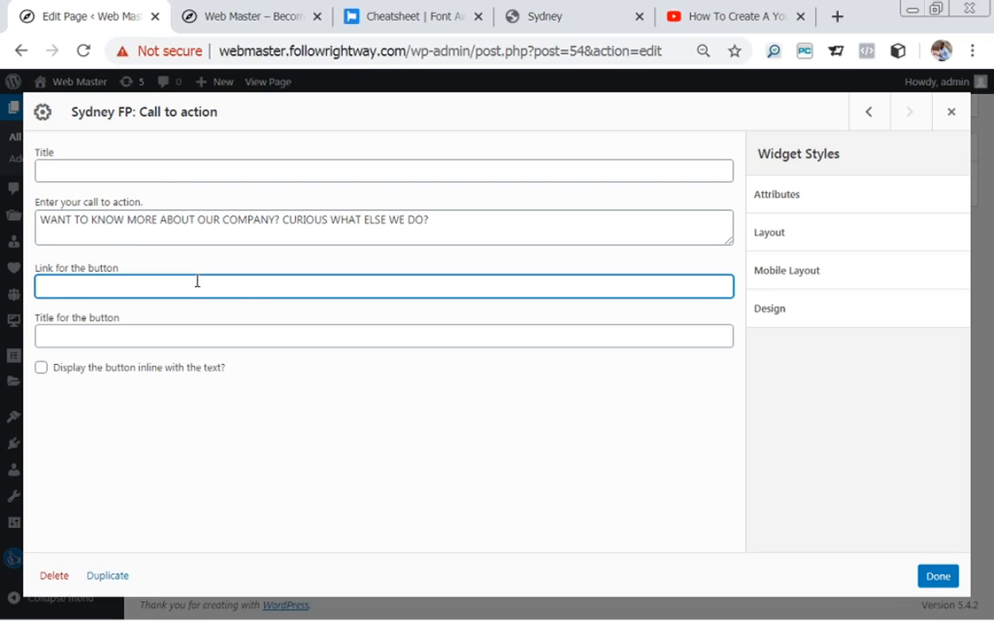
{"action": "key", "text": "ctrl+v"}
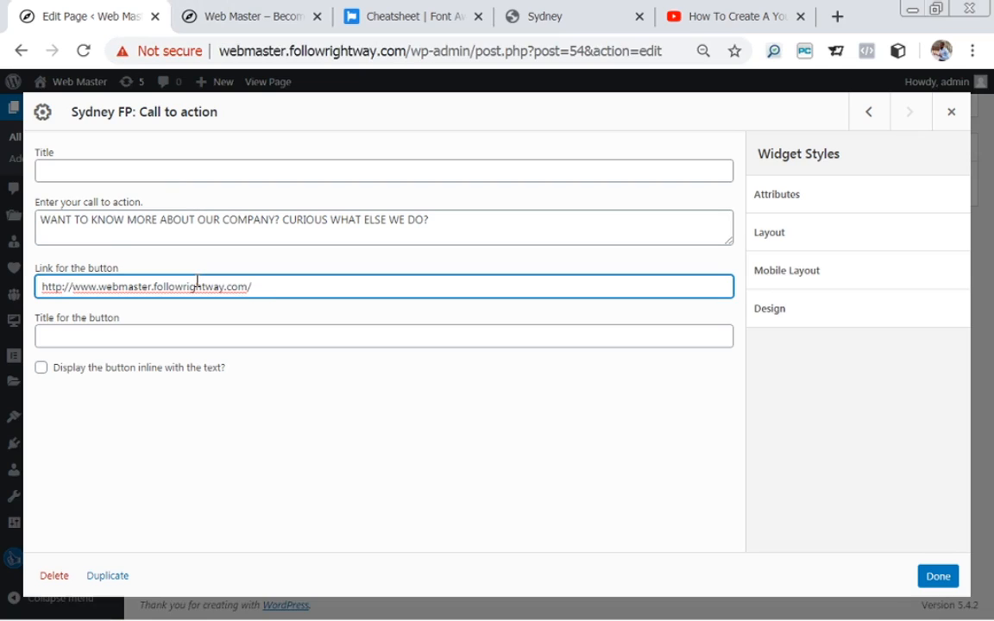
{"action": "type", "text": "about"}
{"action": "left_click", "coordinate": [565, 21]}
{"action": "left_click_drag", "start_coordinate": [990, 415], "coordinate": [984, 446]}
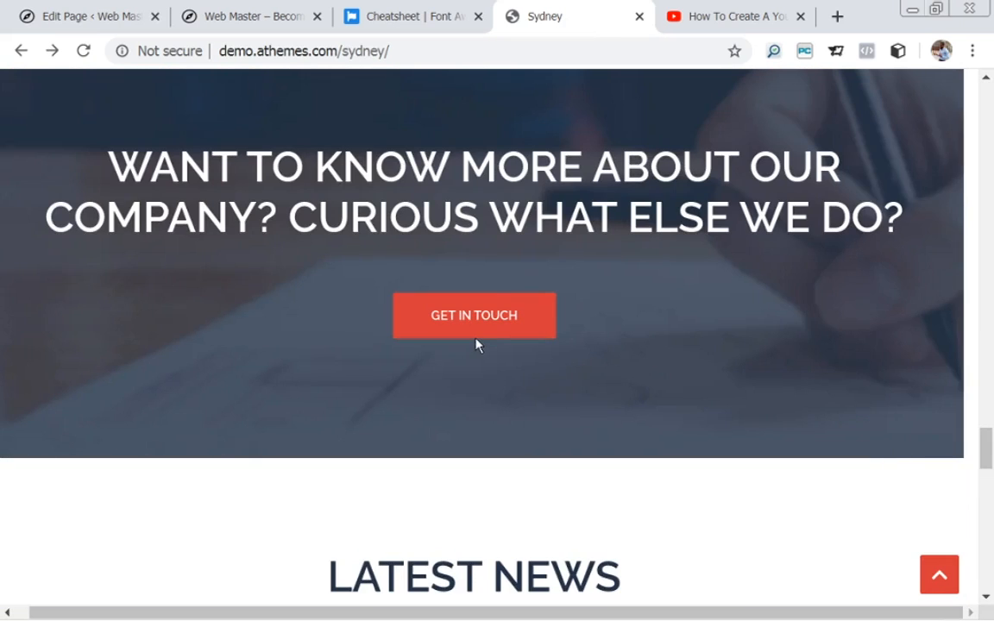
Enter 'GET IN TOUCH' as the button title and compare it with the demo's button.
{"action": "left_click", "coordinate": [82, 17]}
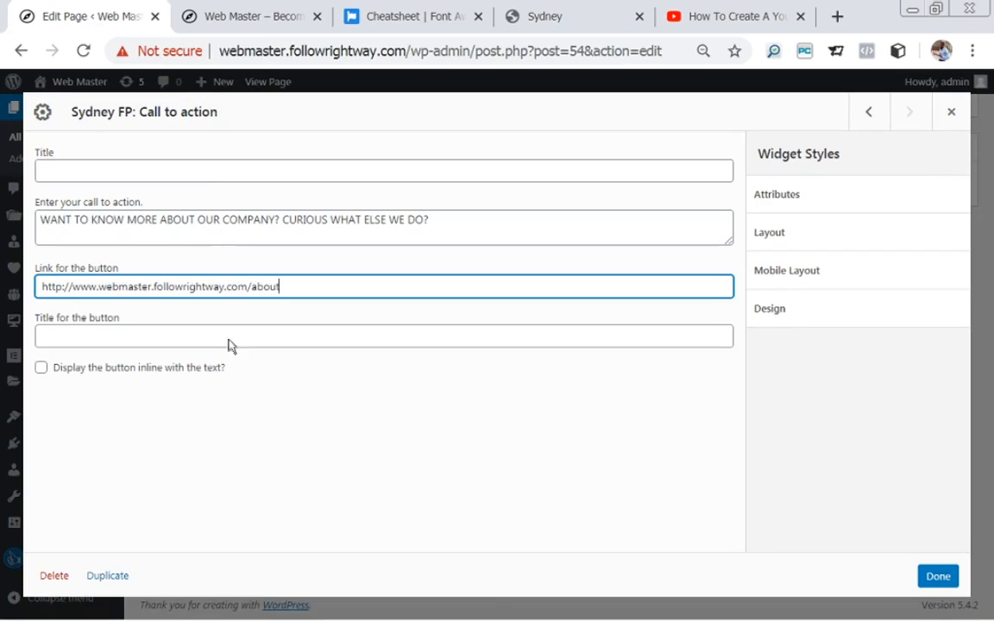
{"action": "left_click", "coordinate": [192, 331]}
{"action": "type", "text": "GET IN"}
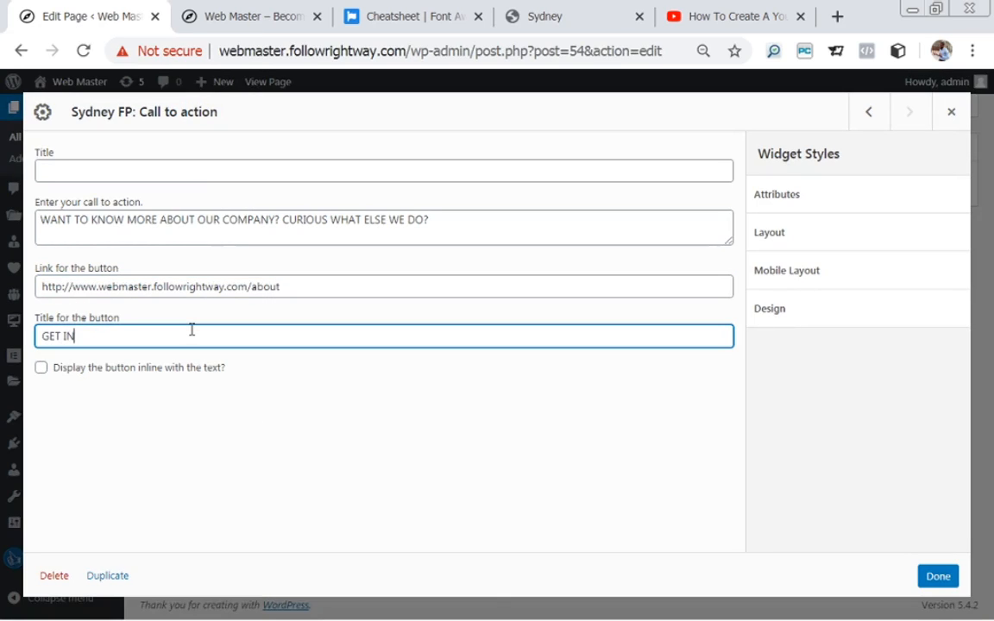
{"action": "type", "text": "TOUCH"}
{"action": "left_click", "coordinate": [79, 336]}
{"action": "left_click", "coordinate": [588, 23]}
{"action": "scroll", "coordinate": [542, 289], "scroll_direction": "down", "scroll_amount": 1}
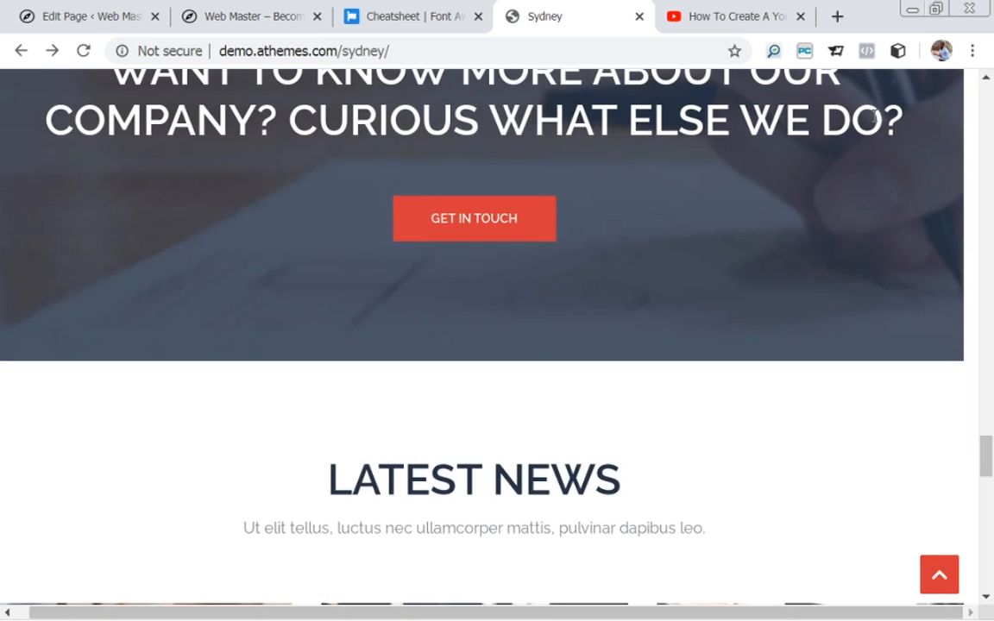
{"action": "scroll", "coordinate": [985, 442], "scroll_direction": "up", "scroll_amount": 4}
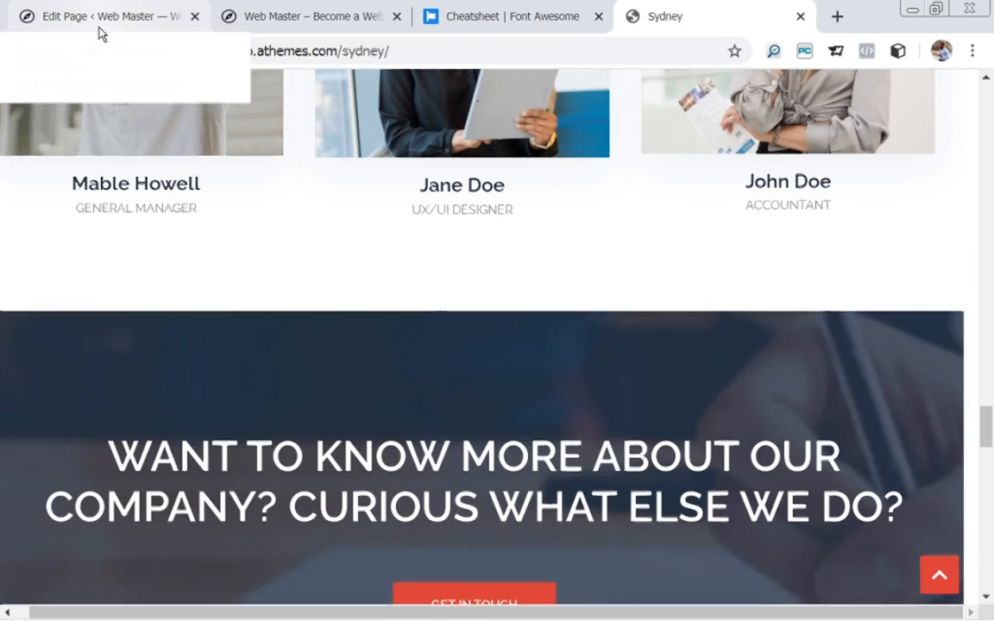
In the widget's Design styles, set Headings color to white (#ffffff).
{"action": "left_click", "coordinate": [100, 26]}
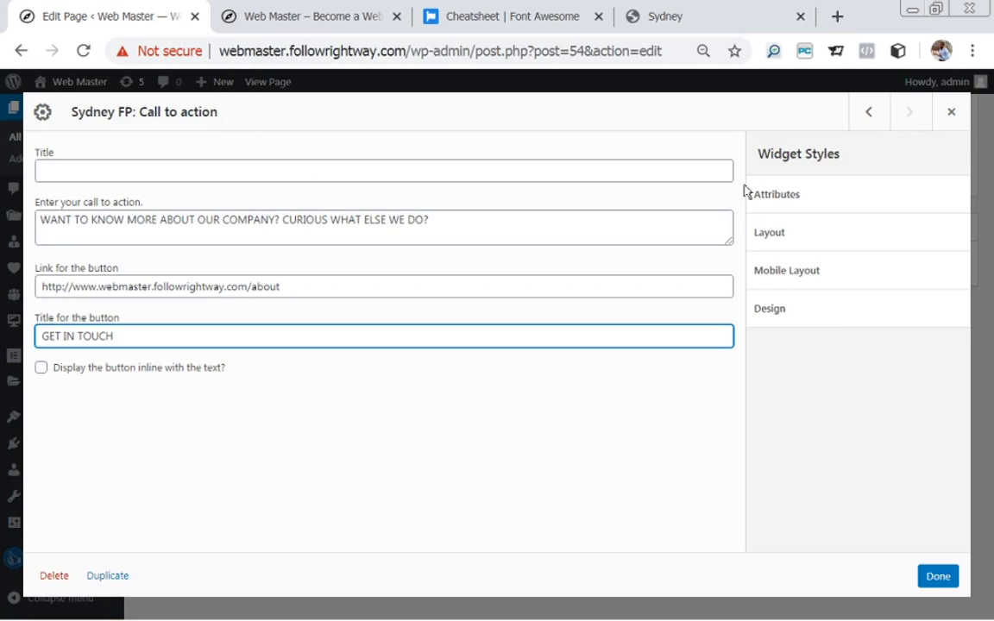
{"action": "left_click", "coordinate": [794, 311]}
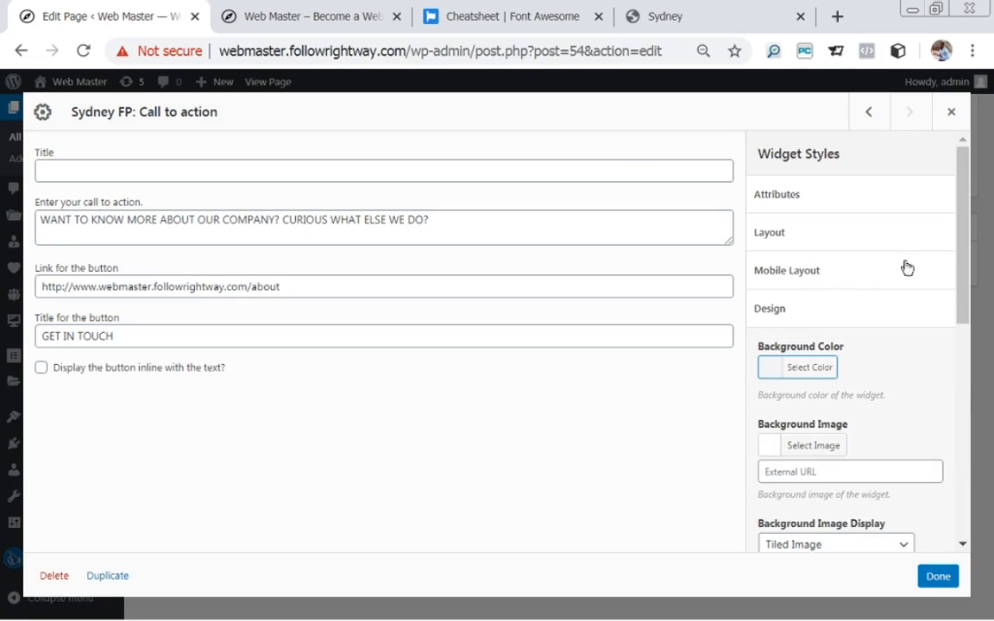
{"action": "left_click_drag", "start_coordinate": [971, 255], "coordinate": [954, 428]}
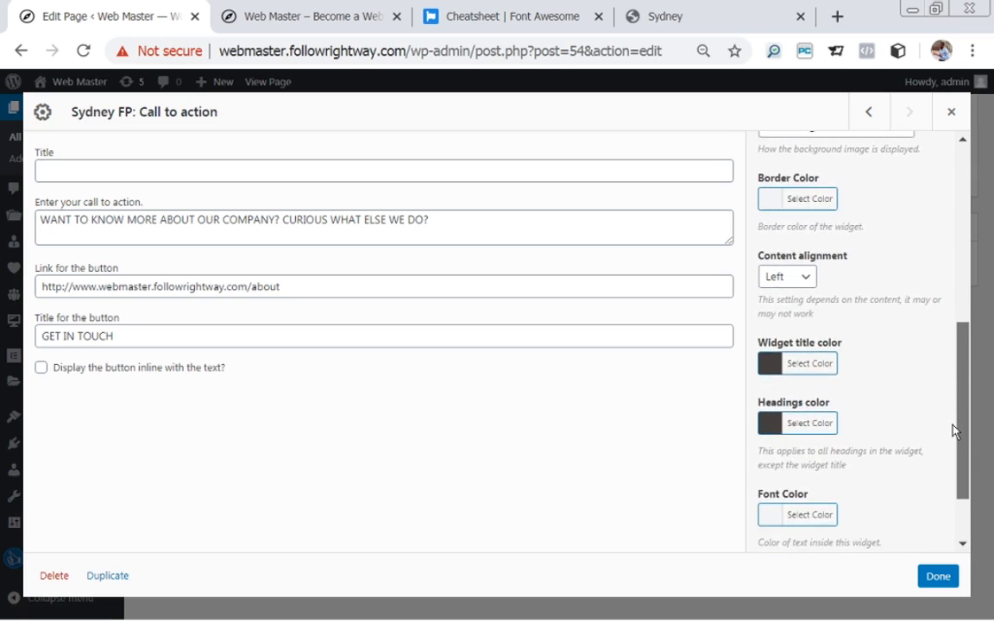
{"action": "left_click", "coordinate": [781, 421]}
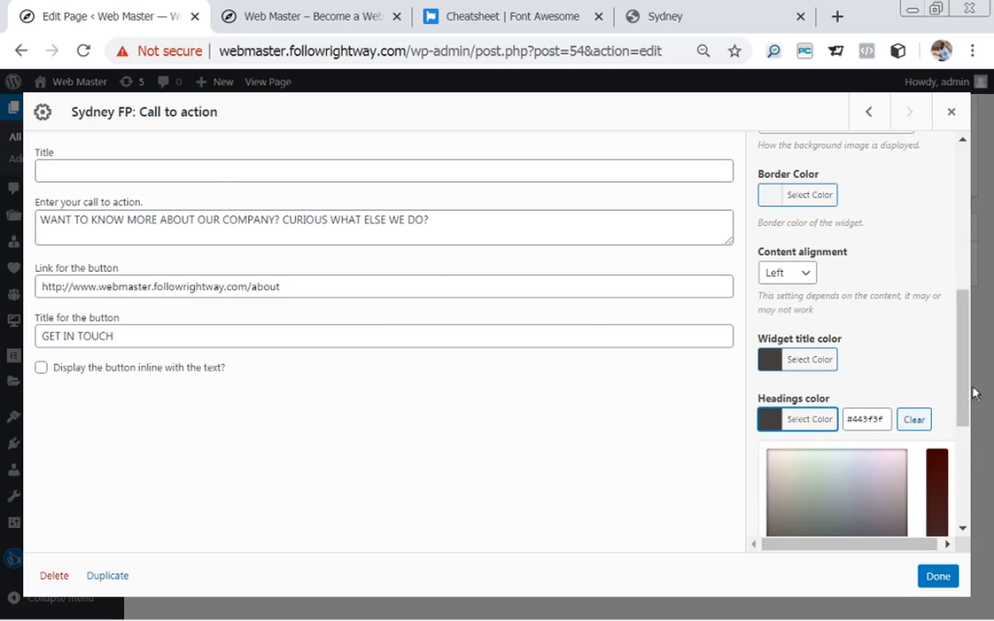
{"action": "scroll", "coordinate": [865, 394], "scroll_direction": "down", "scroll_amount": 2}
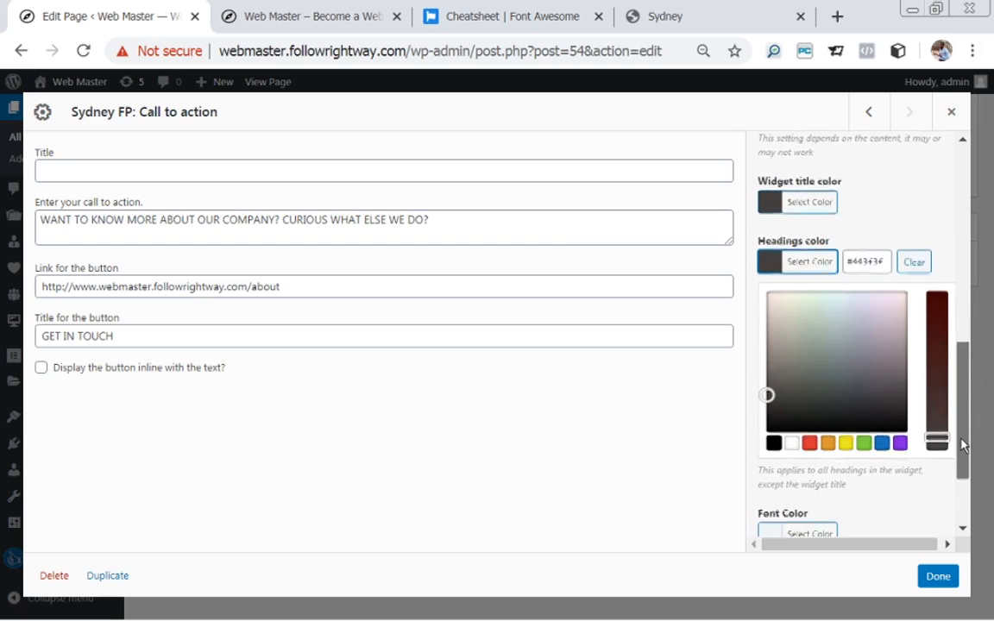
{"action": "left_click", "coordinate": [789, 445]}
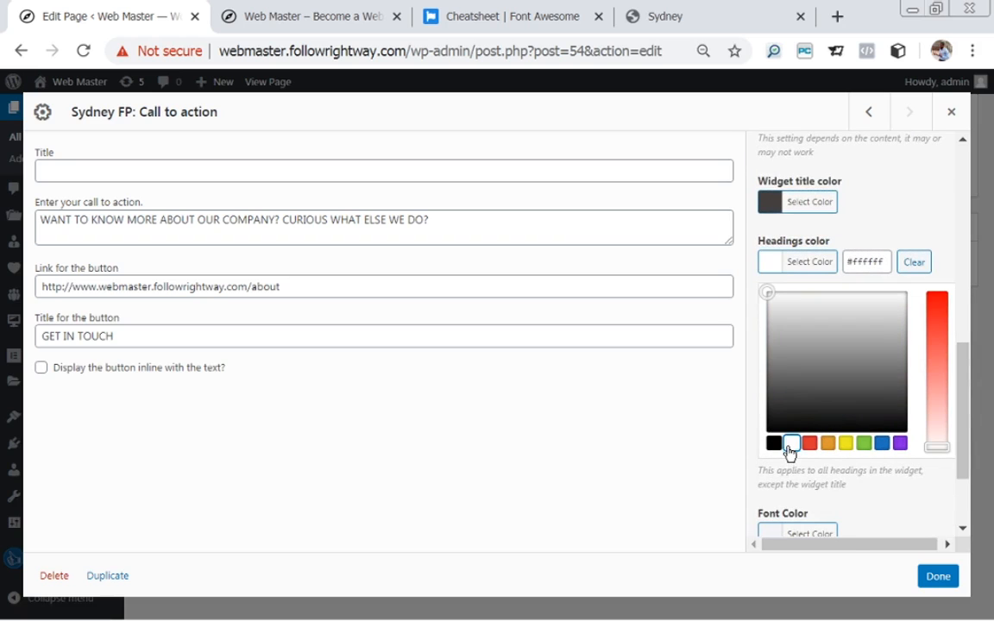
{"action": "left_click", "coordinate": [908, 199]}
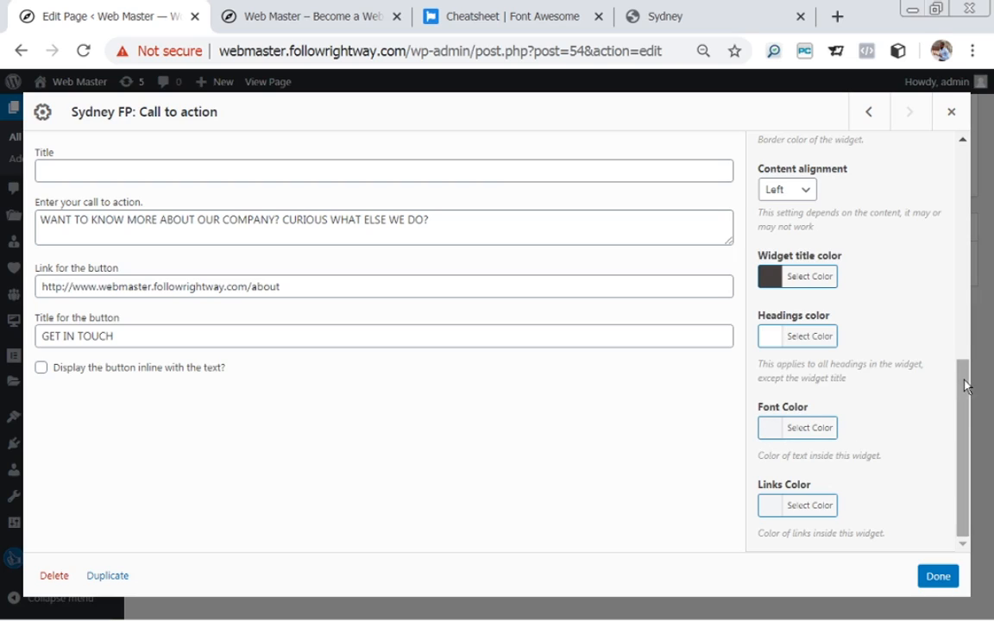
Set Links Color to white (#ffffff) as well.
{"action": "left_click", "coordinate": [770, 506]}
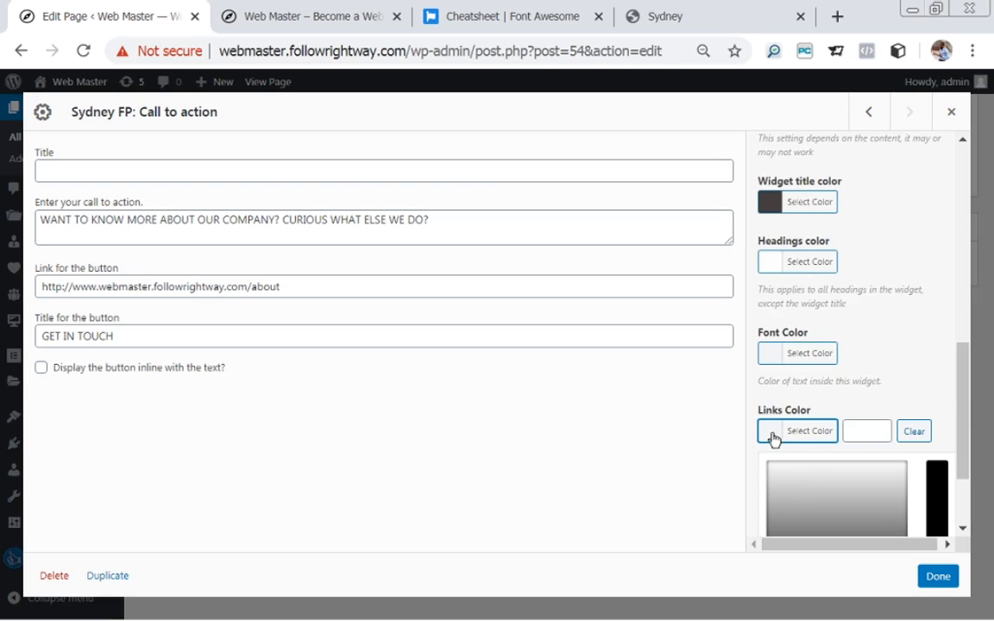
{"action": "left_click_drag", "start_coordinate": [962, 416], "coordinate": [962, 460]}
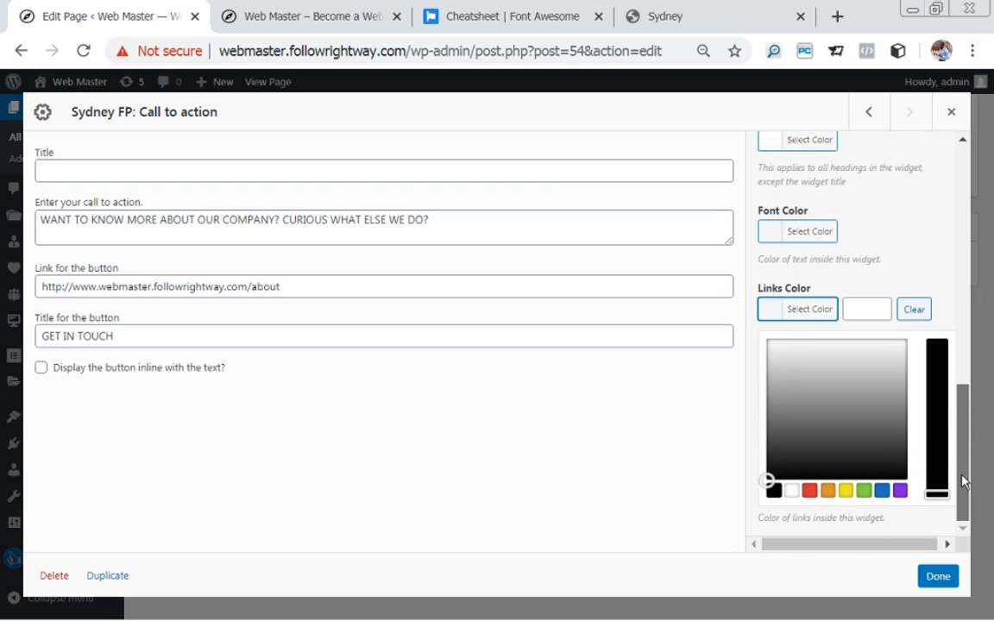
{"action": "left_click", "coordinate": [792, 492]}
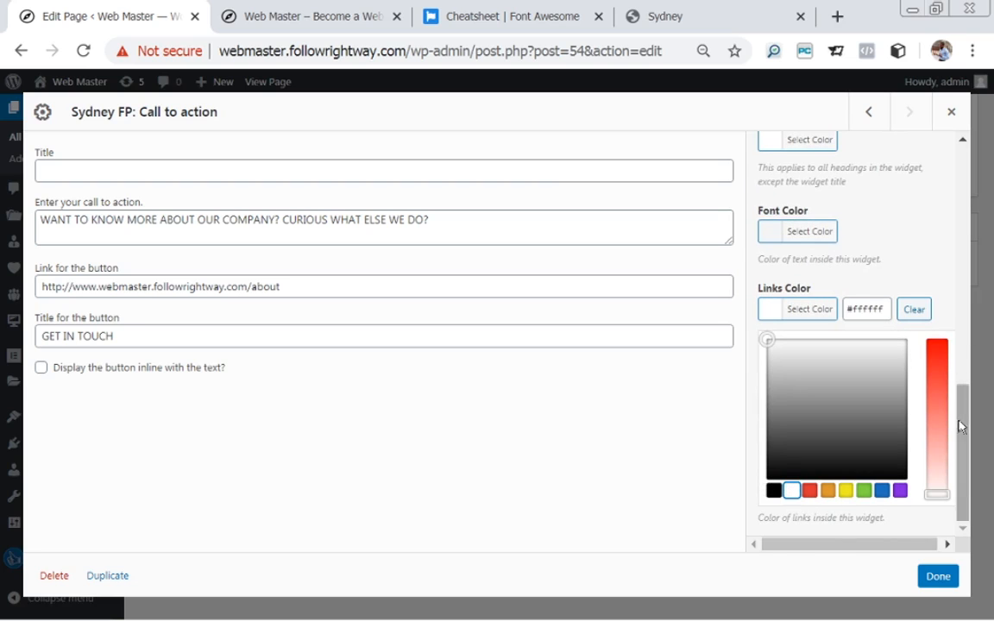
{"action": "left_click_drag", "start_coordinate": [964, 408], "coordinate": [941, 347]}
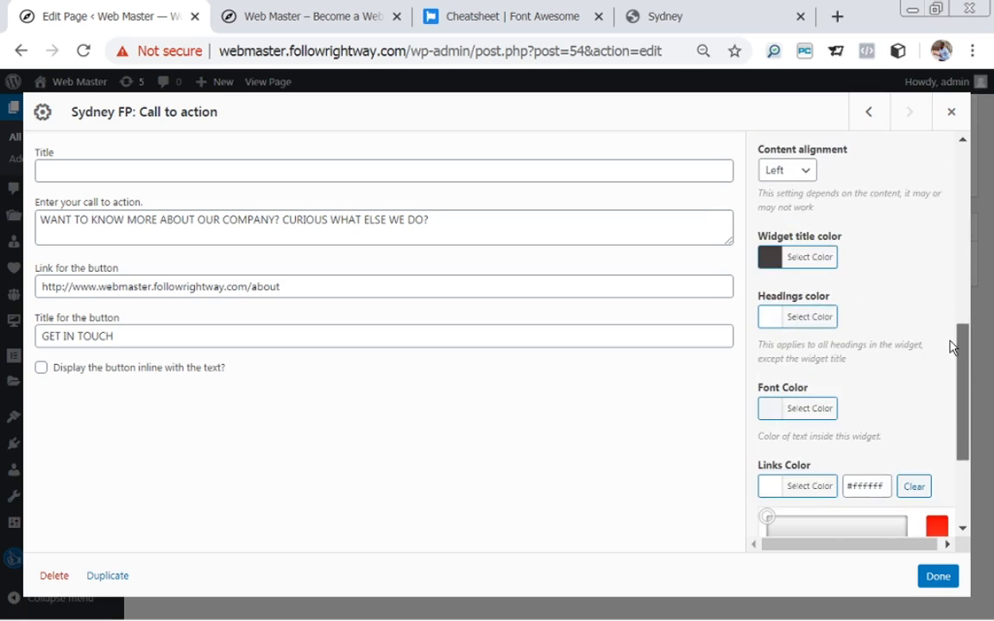
Close the call-to-action settings, update the Homepage, and view the live page.
{"action": "left_click", "coordinate": [940, 577]}
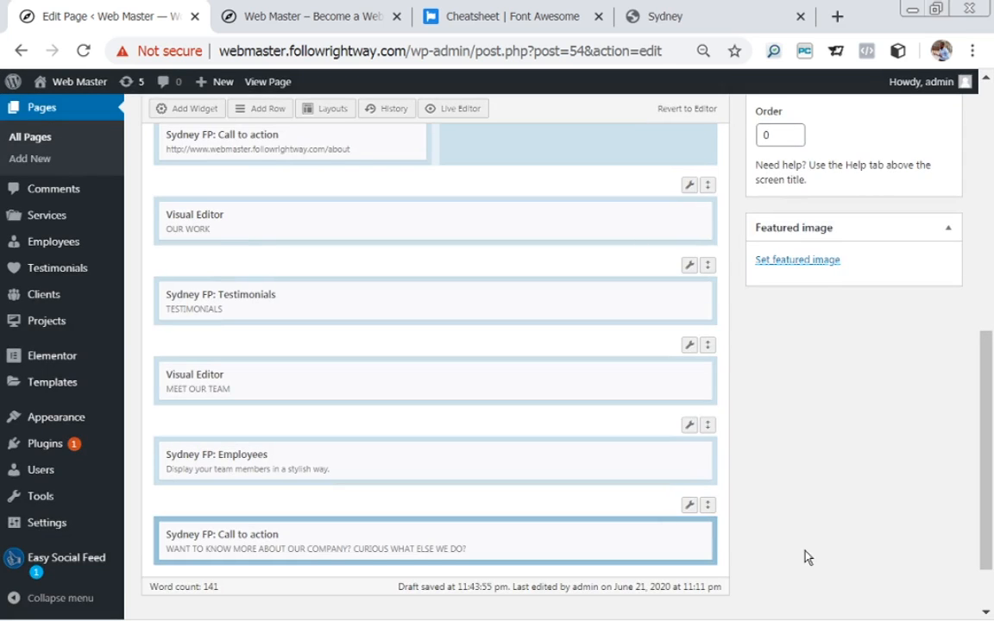
{"action": "left_click_drag", "start_coordinate": [984, 418], "coordinate": [947, 261]}
{"action": "left_click", "coordinate": [931, 242]}
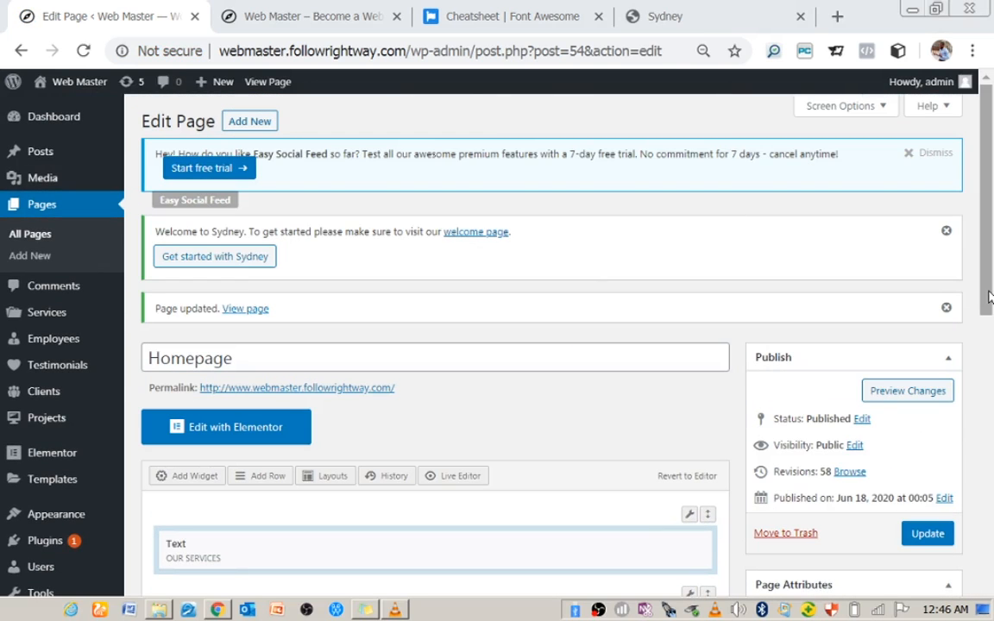
{"action": "left_click", "coordinate": [233, 313]}
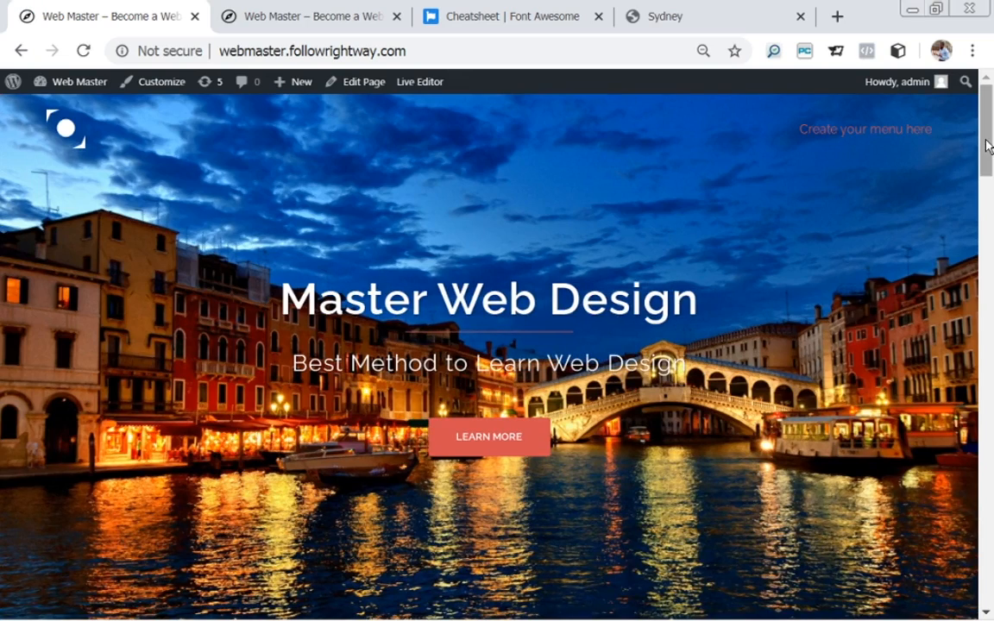
{"action": "left_click_drag", "start_coordinate": [988, 142], "coordinate": [970, 612]}
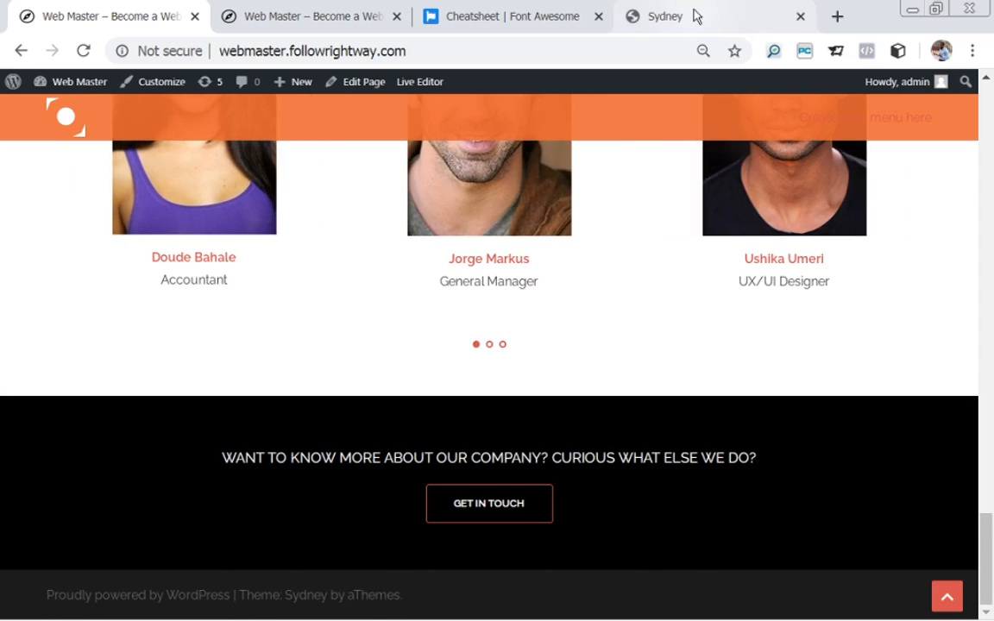
Compare the live banner with the Sydney demo, then reopen the Homepage for editing.
{"action": "left_click", "coordinate": [728, 16]}
{"action": "left_click_drag", "start_coordinate": [991, 423], "coordinate": [991, 474]}
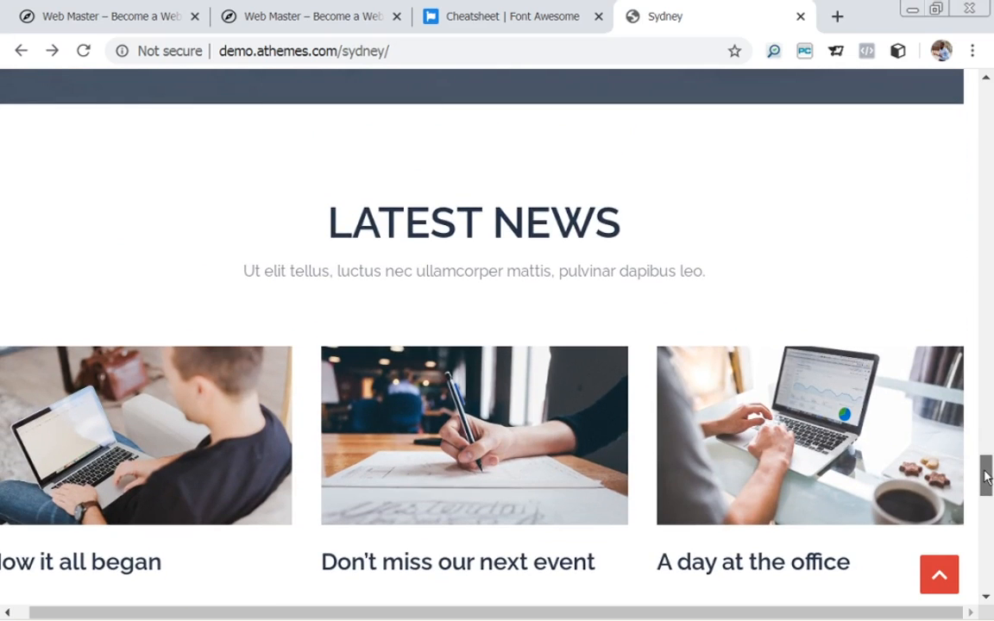
{"action": "left_click", "coordinate": [133, 27]}
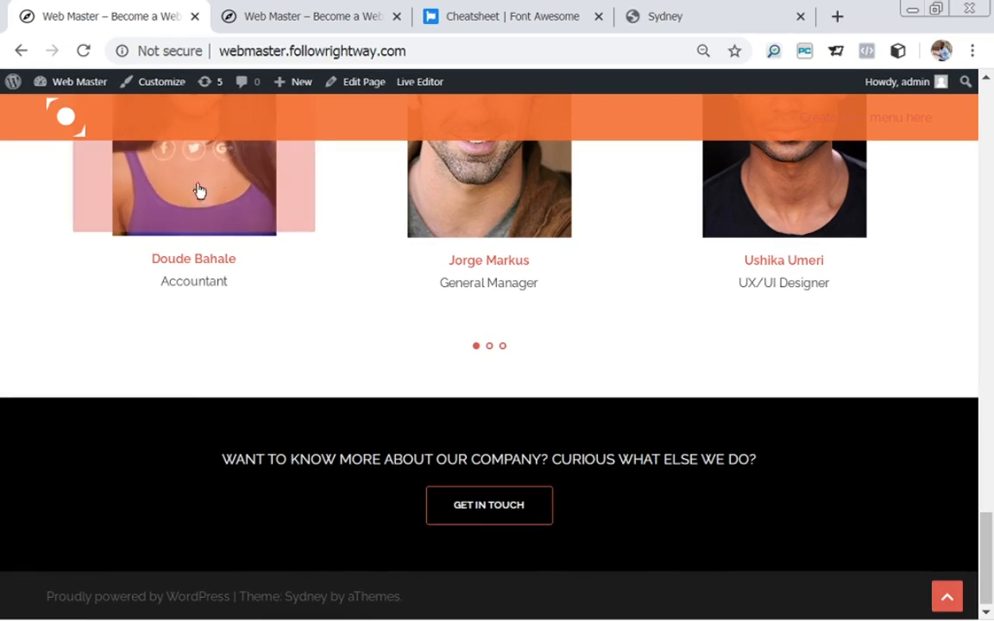
{"action": "left_click", "coordinate": [356, 85]}
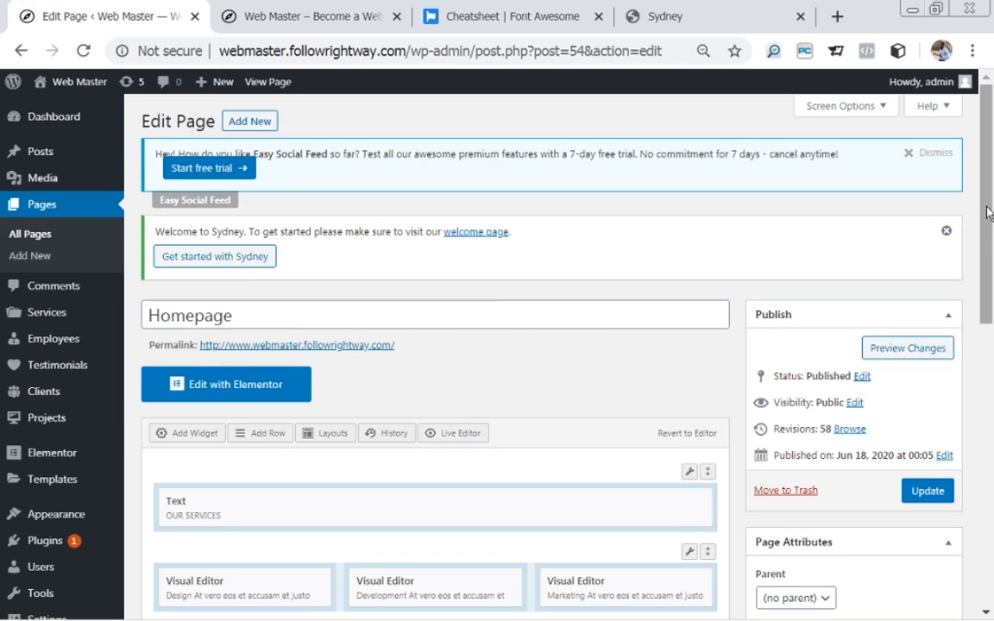
Insert a 1-column row with 50 px top/bottom padding and Full Width row layout.
{"action": "left_click_drag", "start_coordinate": [988, 212], "coordinate": [992, 492]}
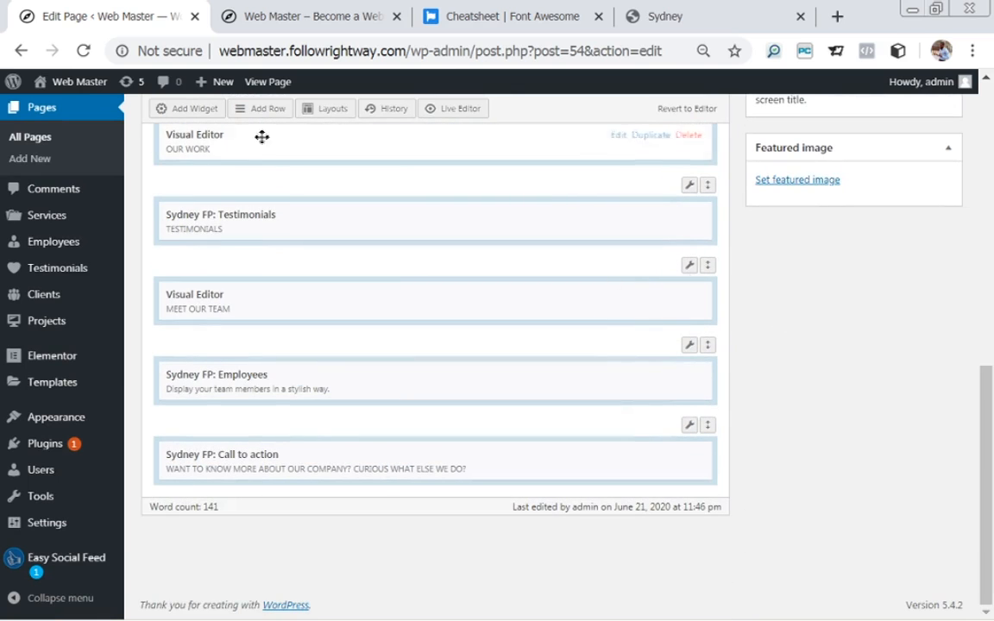
{"action": "left_click", "coordinate": [261, 110]}
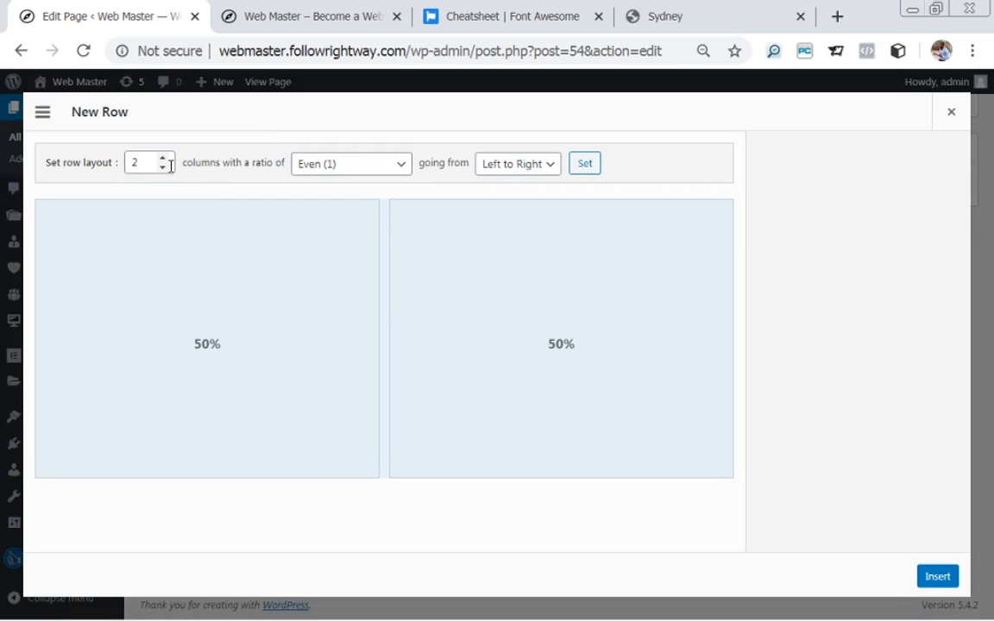
{"action": "left_click_drag", "start_coordinate": [145, 164], "coordinate": [129, 163]}
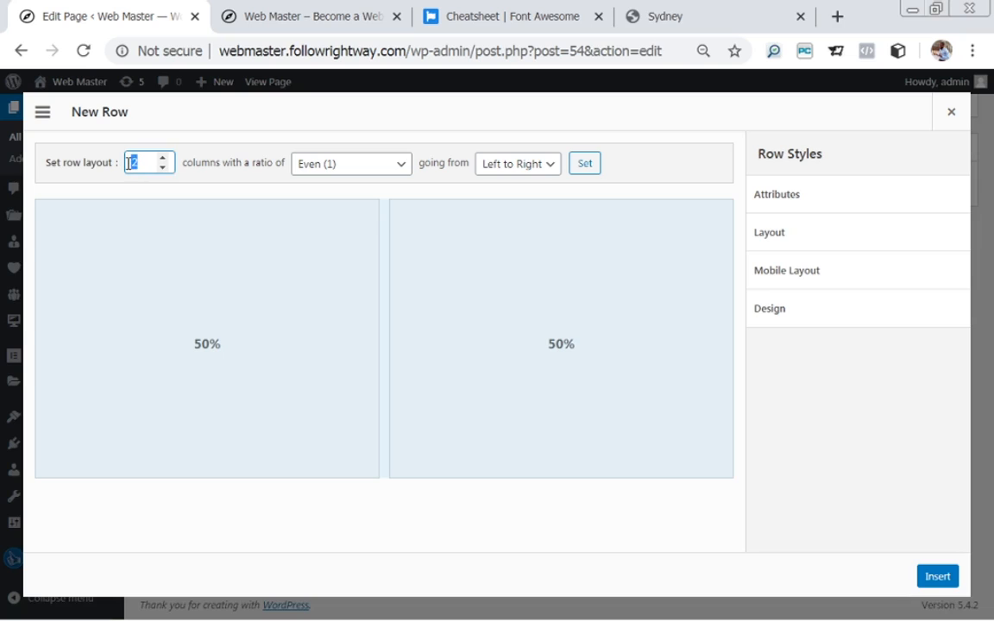
{"action": "type", "text": "1"}
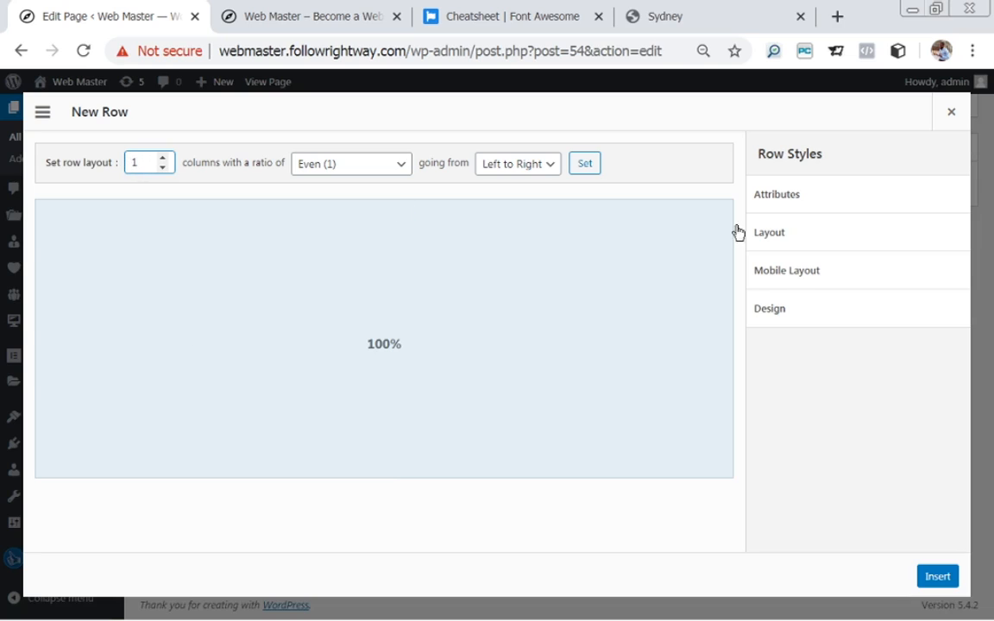
{"action": "left_click", "coordinate": [805, 240]}
{"action": "left_click", "coordinate": [816, 296]}
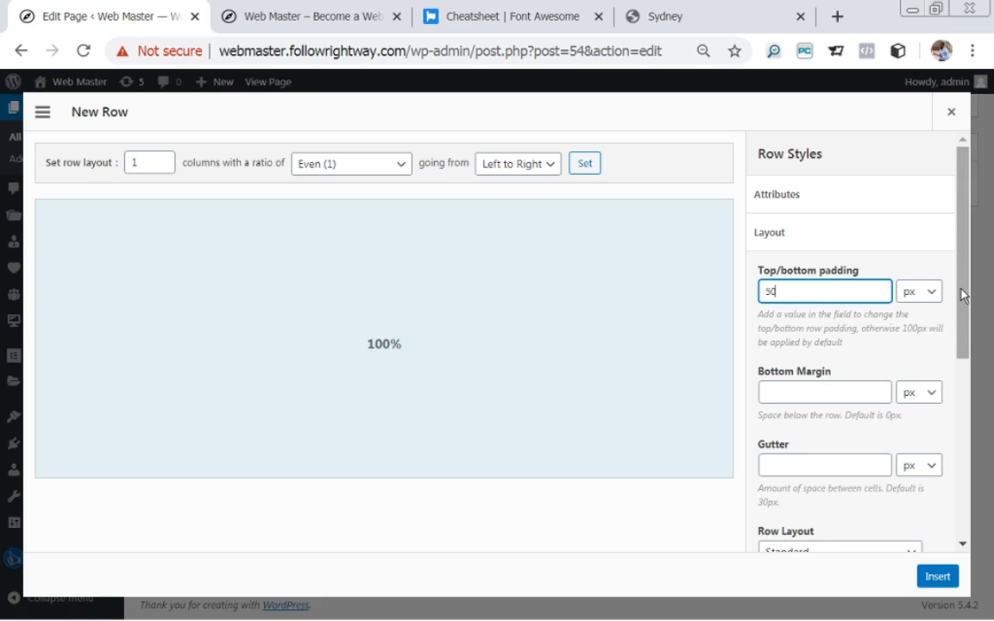
{"action": "left_click_drag", "start_coordinate": [963, 295], "coordinate": [970, 397]}
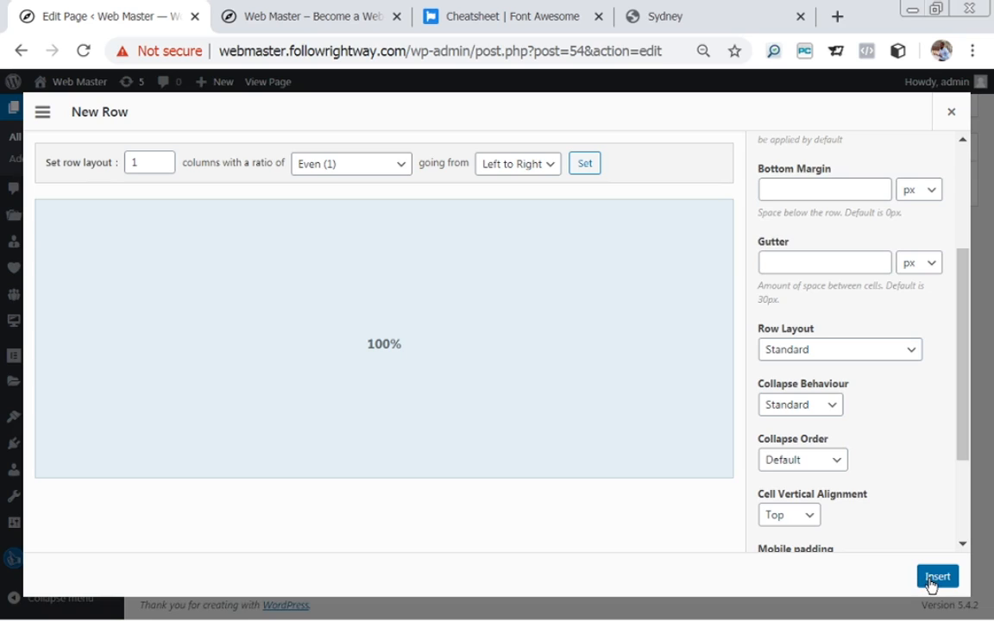
{"action": "left_click", "coordinate": [848, 351]}
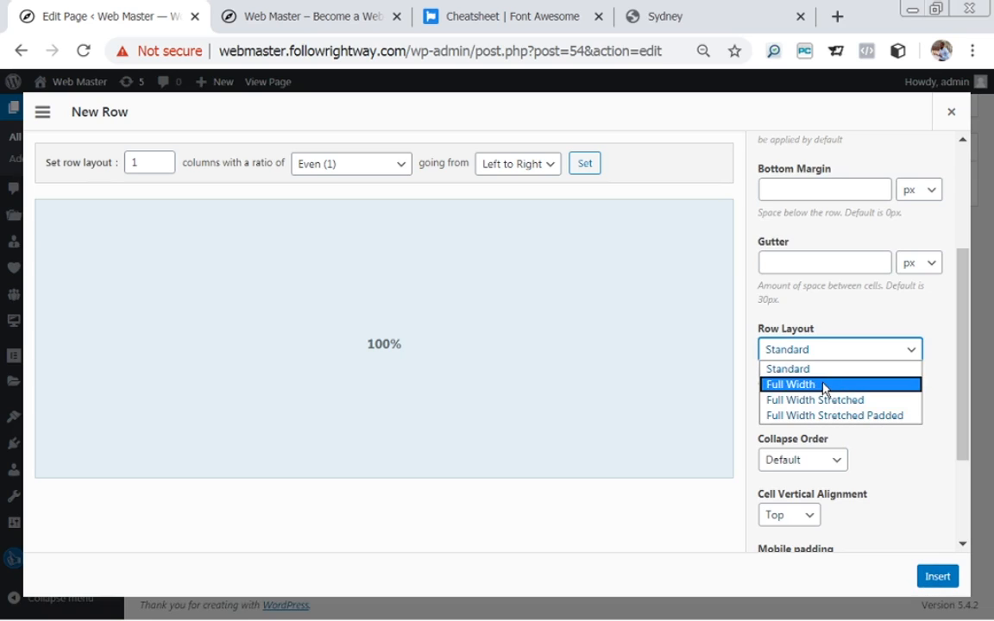
{"action": "left_click", "coordinate": [824, 390]}
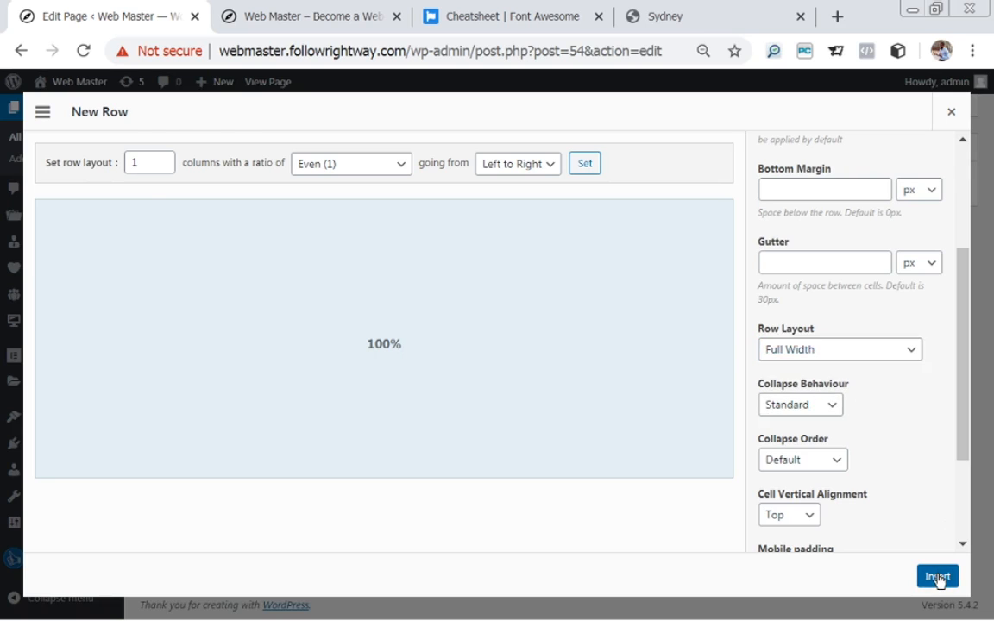
{"action": "left_click", "coordinate": [938, 578]}
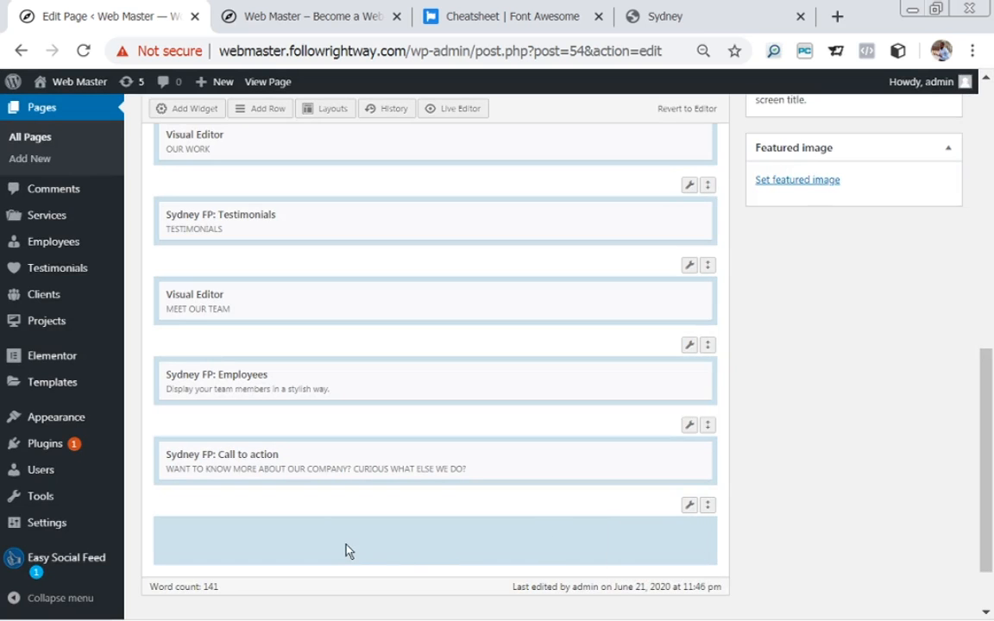
Place a Sydney FP: Latest News widget in the new bottom row.
{"action": "left_click", "coordinate": [182, 114]}
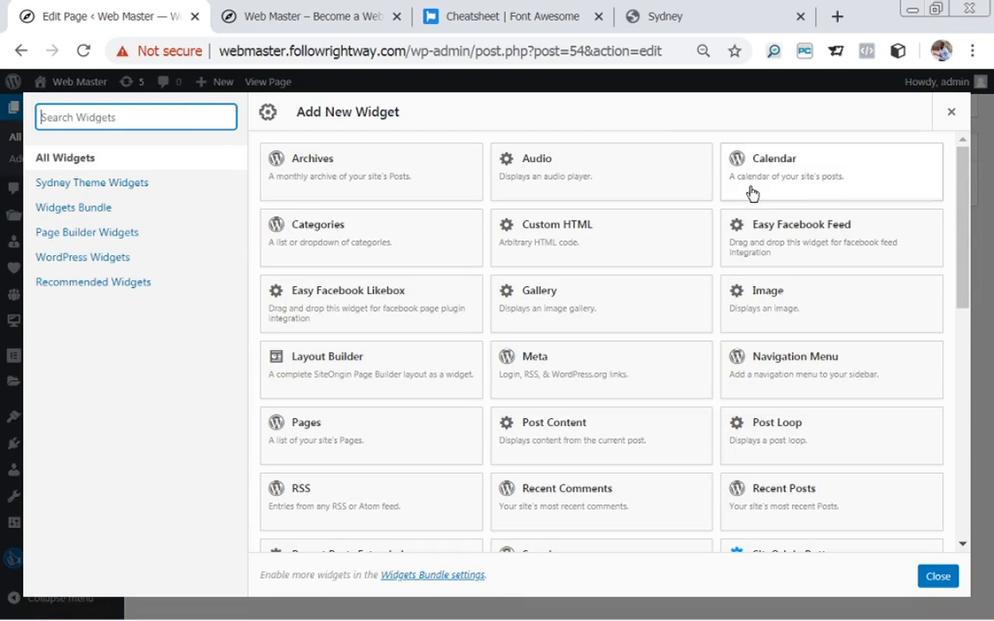
{"action": "left_click_drag", "start_coordinate": [964, 205], "coordinate": [970, 359]}
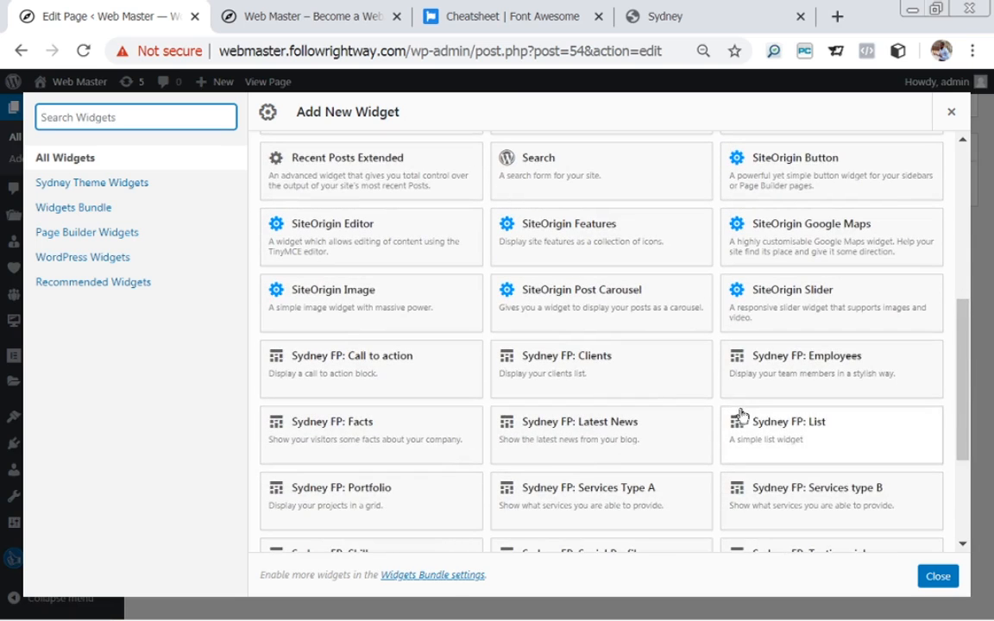
{"action": "left_click", "coordinate": [597, 434]}
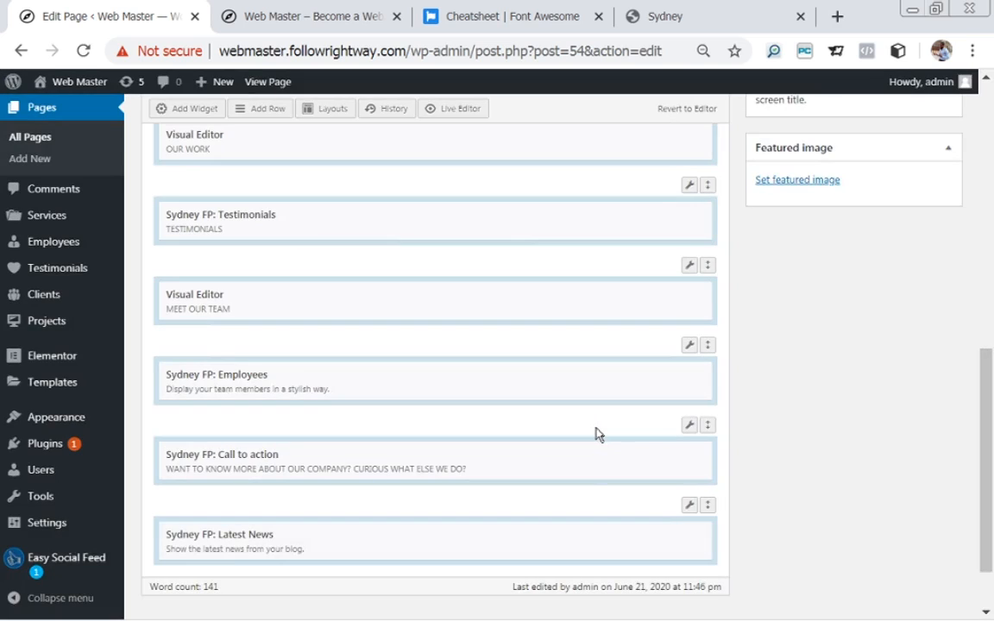
{"action": "scroll", "coordinate": [991, 426], "scroll_direction": "down", "scroll_amount": 2}
{"action": "mouse_move", "coordinate": [637, 470]}
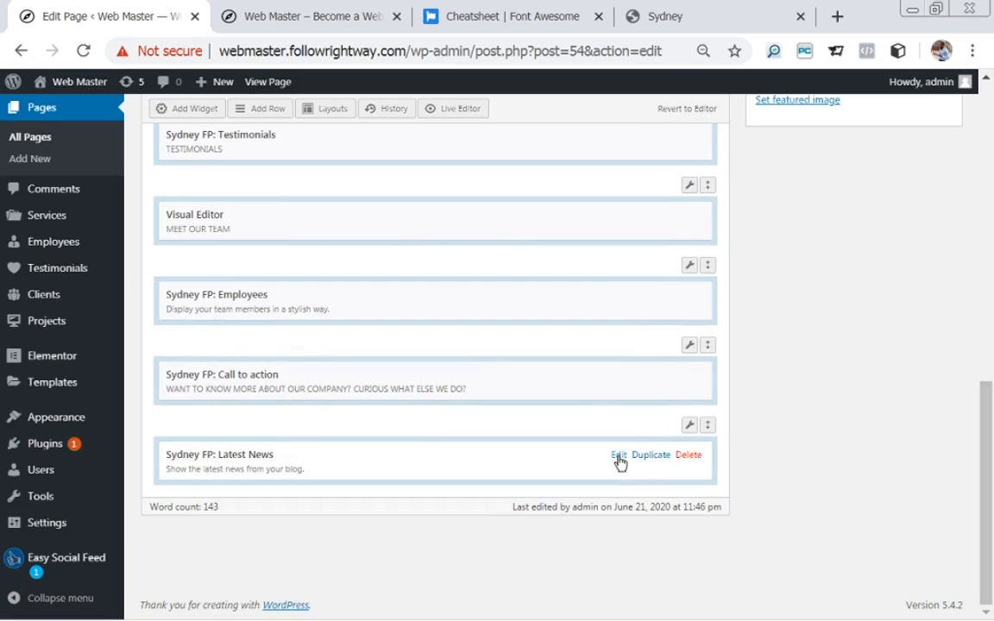
Title the Latest News widget 'LATEST NEWS', review its Layout and Design styles, and close it.
{"action": "left_click", "coordinate": [619, 456]}
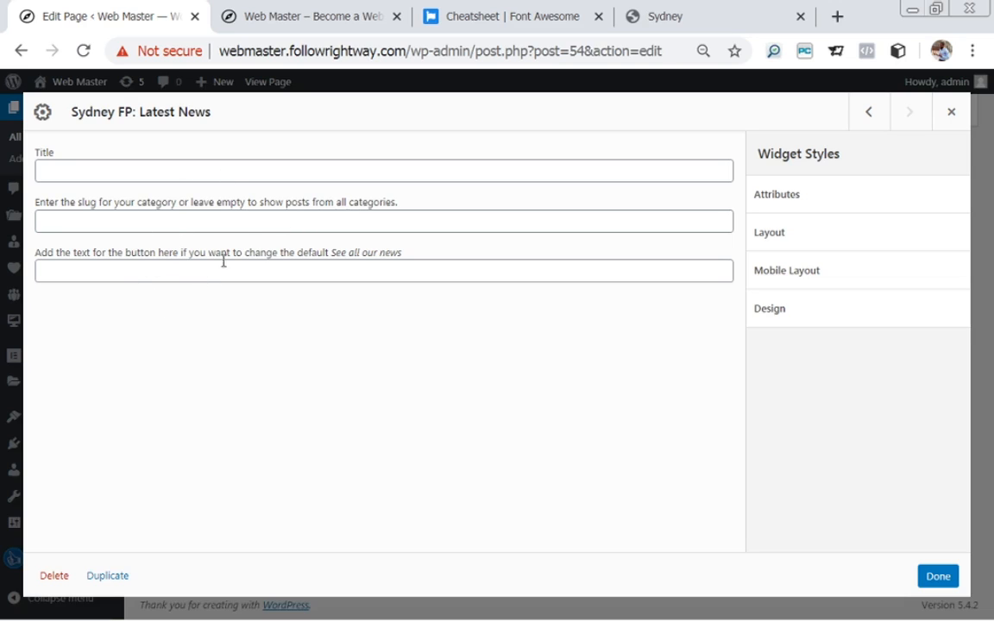
{"action": "left_click", "coordinate": [126, 173]}
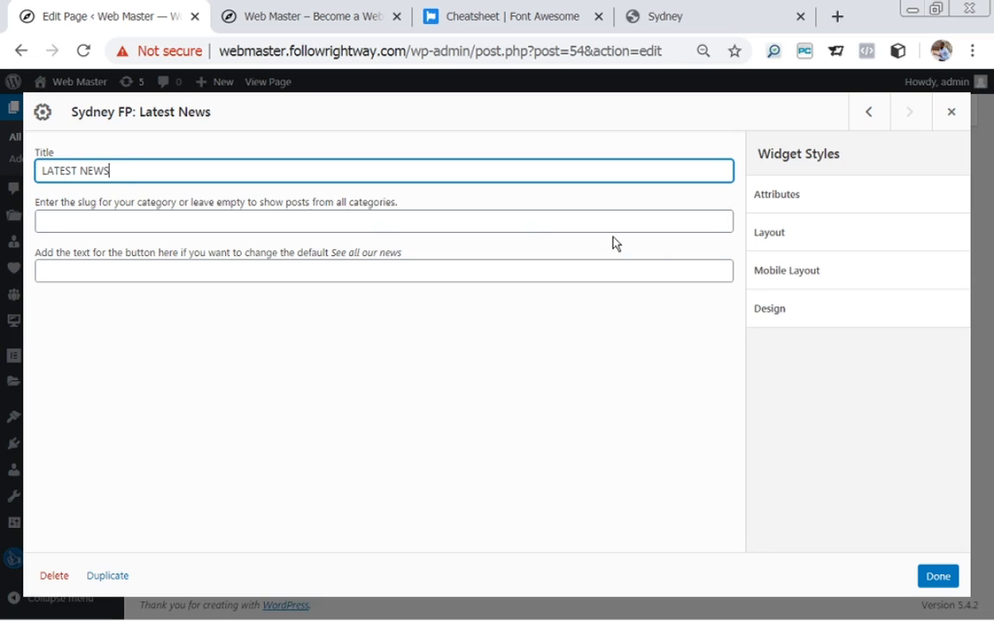
{"action": "left_click", "coordinate": [778, 242]}
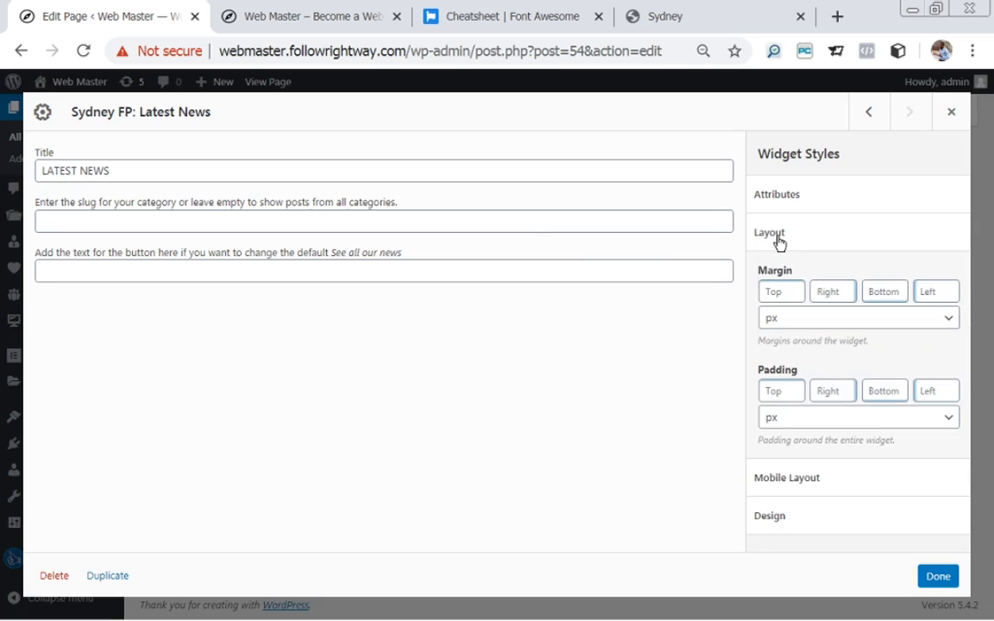
{"action": "left_click", "coordinate": [778, 240]}
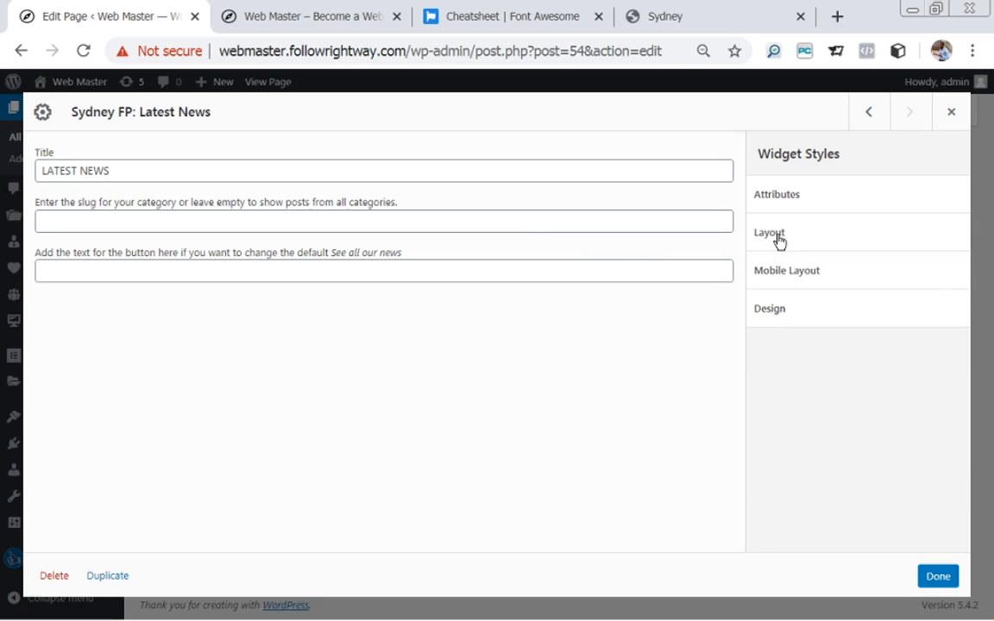
{"action": "left_click", "coordinate": [770, 312]}
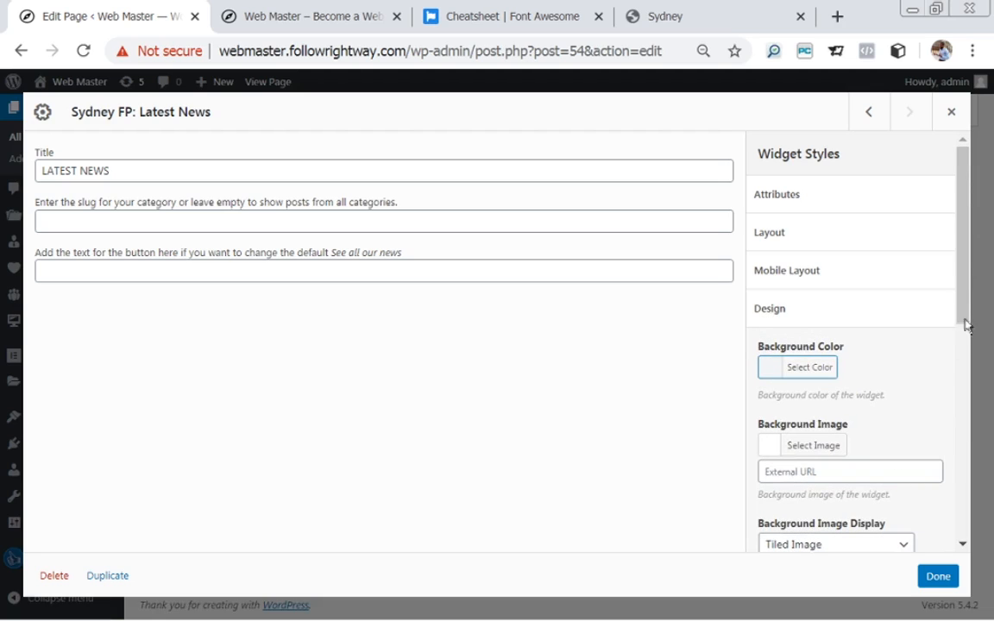
{"action": "left_click_drag", "start_coordinate": [967, 292], "coordinate": [964, 526]}
{"action": "left_click", "coordinate": [936, 579]}
{"action": "left_click_drag", "start_coordinate": [992, 429], "coordinate": [975, 207]}
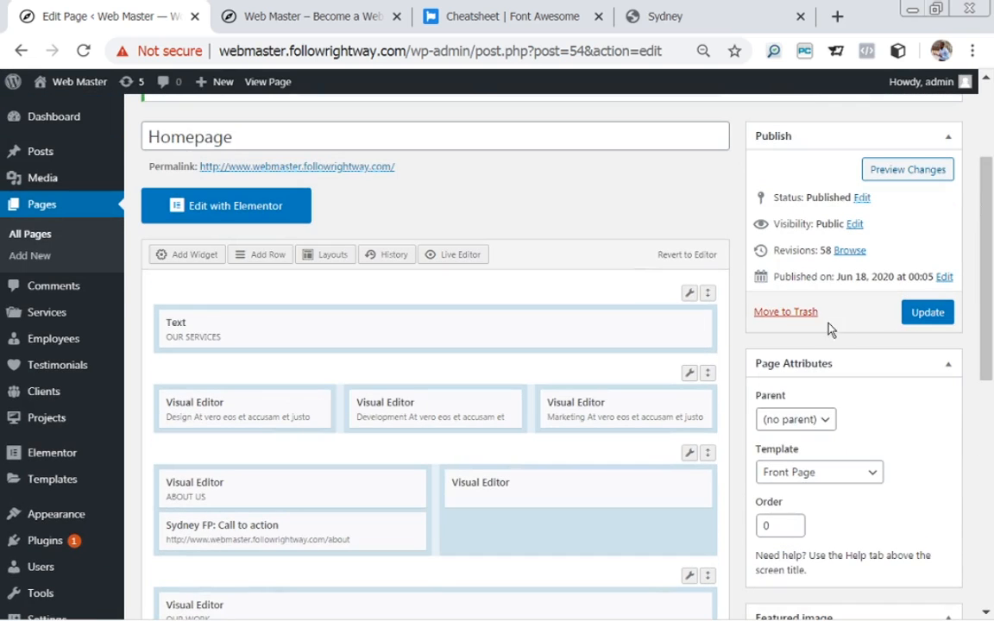
Update the Homepage and open the live page to view it.
{"action": "left_click", "coordinate": [928, 318]}
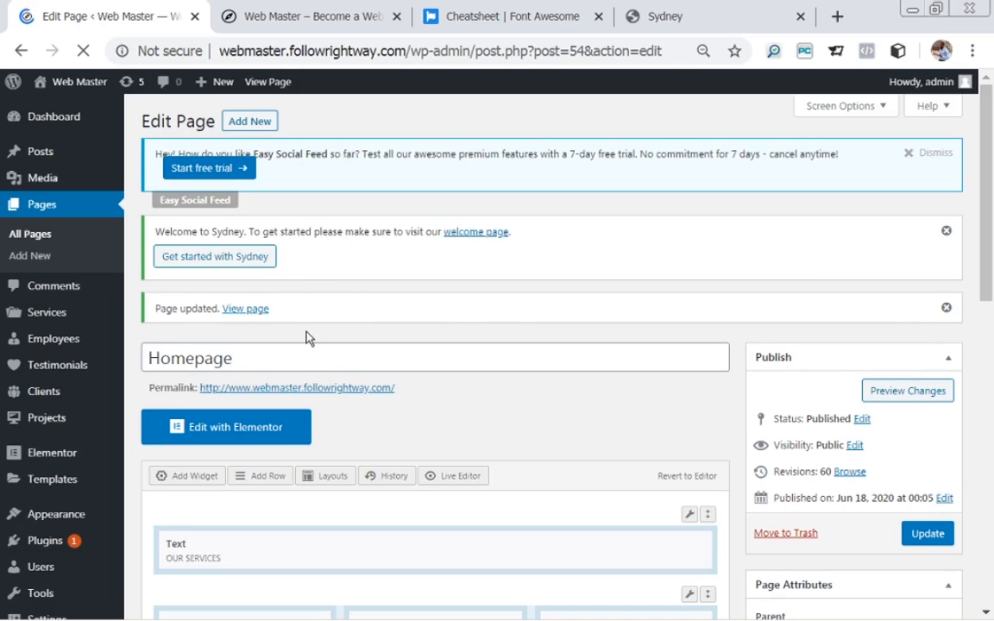
{"action": "left_click", "coordinate": [239, 313]}
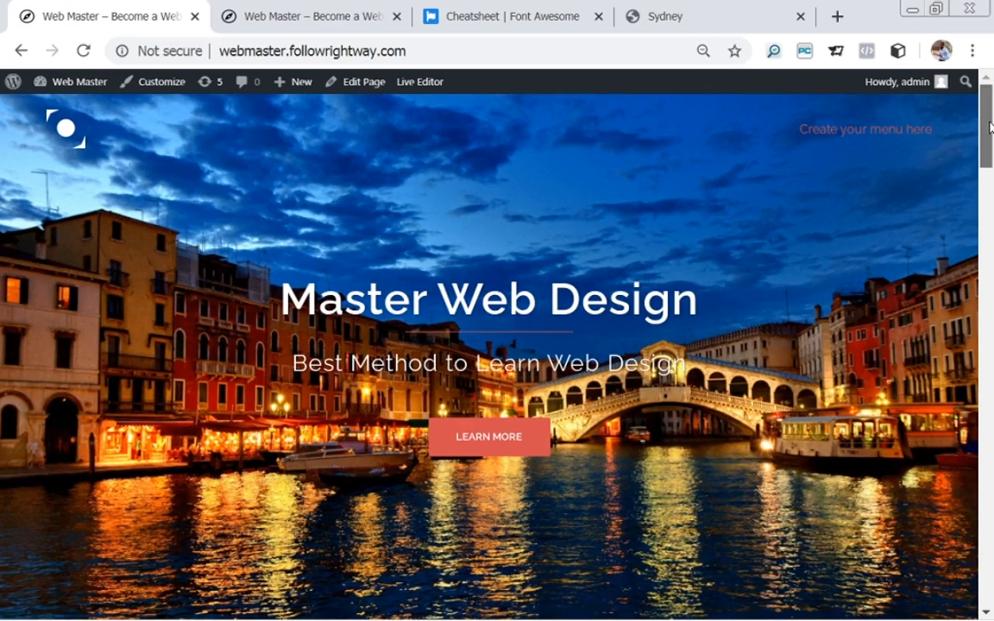
Scroll the live homepage to its Latest News section, then bring up the Sydney demo for comparison.
{"action": "left_click_drag", "start_coordinate": [990, 128], "coordinate": [991, 582]}
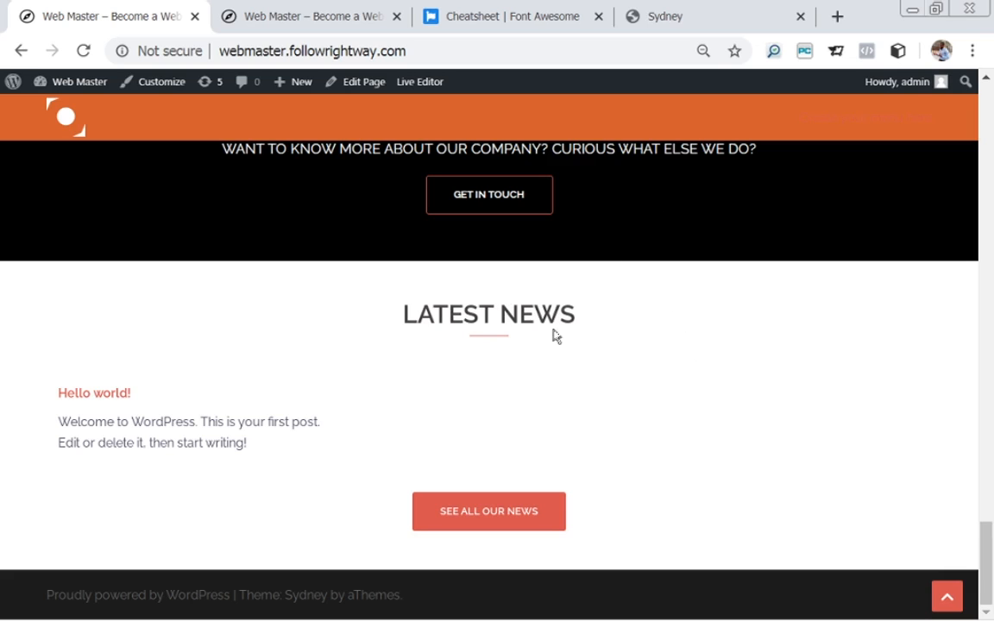
{"action": "left_click", "coordinate": [775, 24]}
{"action": "left_click_drag", "start_coordinate": [986, 470], "coordinate": [988, 513]}
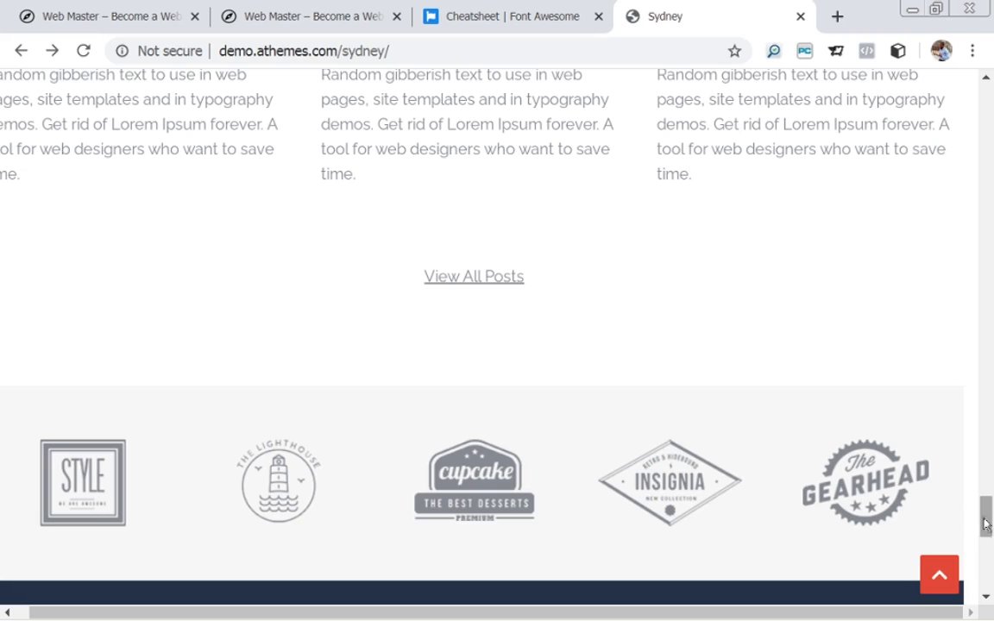
Review the demo's latest-news posts, then return to the Web Master homepage and scroll to the top.
{"action": "scroll", "coordinate": [989, 512], "scroll_direction": "up", "scroll_amount": 2}
{"action": "left_click_drag", "start_coordinate": [989, 512], "coordinate": [989, 484]}
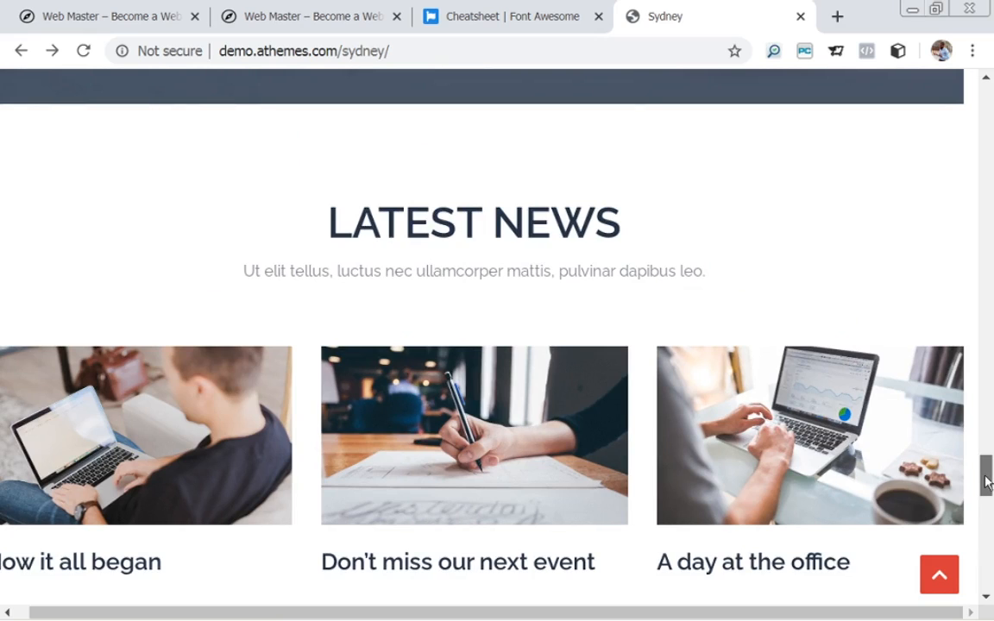
{"action": "left_click_drag", "start_coordinate": [987, 481], "coordinate": [990, 513]}
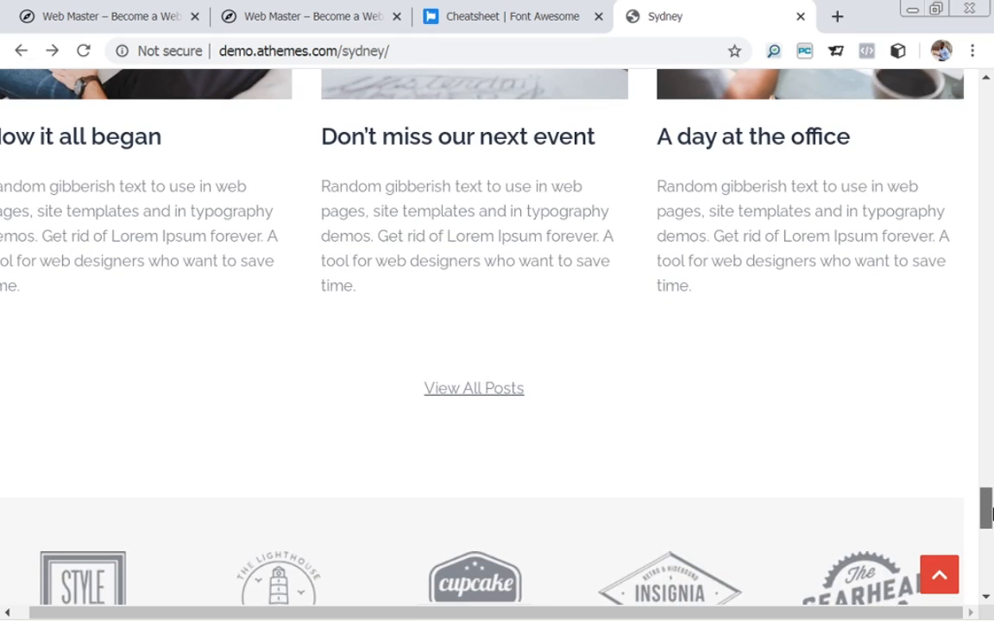
{"action": "left_click_drag", "start_coordinate": [990, 513], "coordinate": [991, 486]}
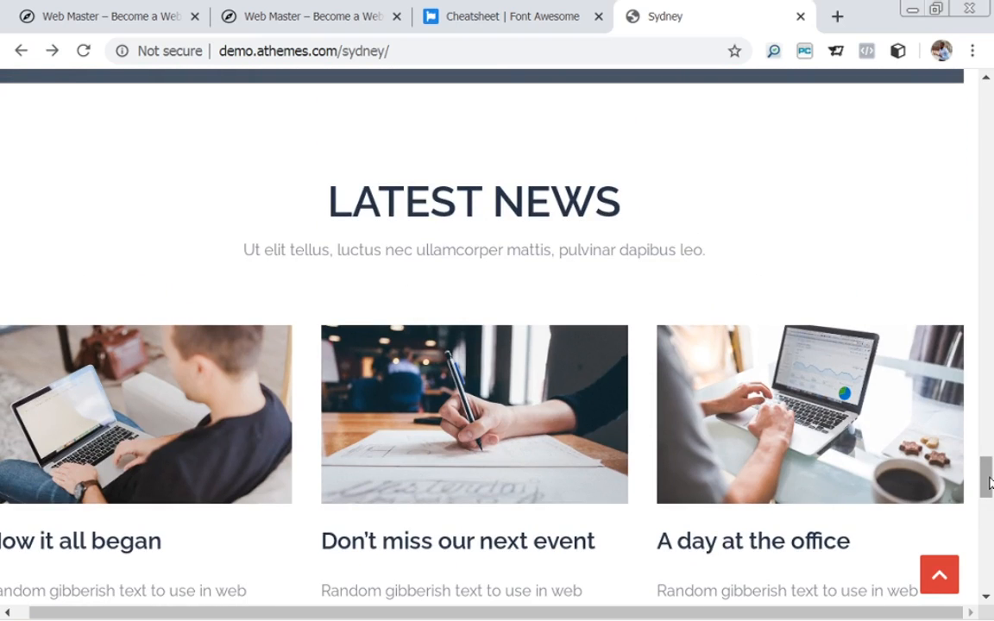
{"action": "left_click_drag", "start_coordinate": [990, 483], "coordinate": [988, 488]}
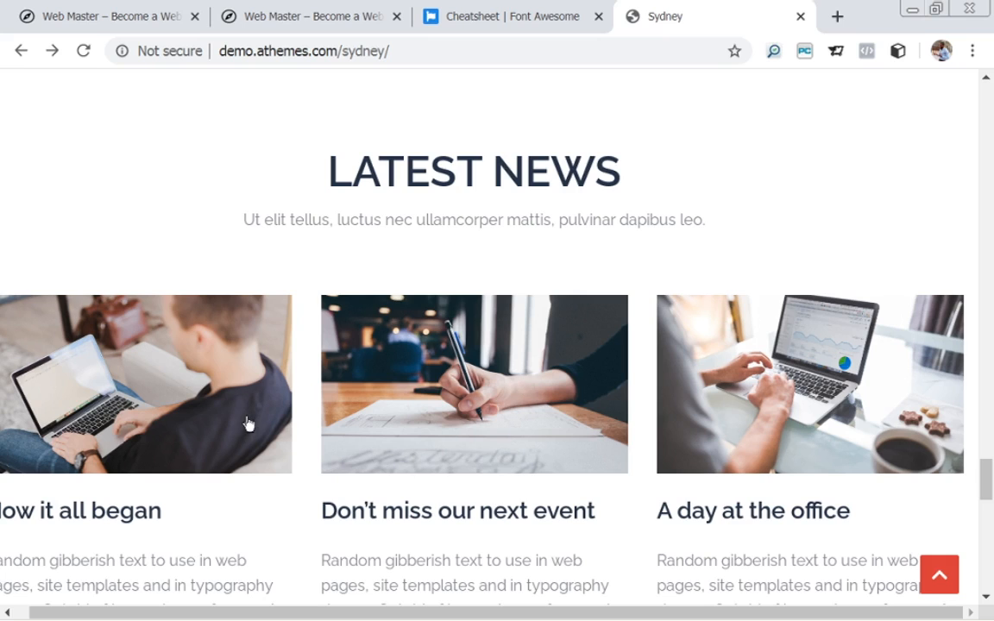
{"action": "left_click", "coordinate": [125, 17]}
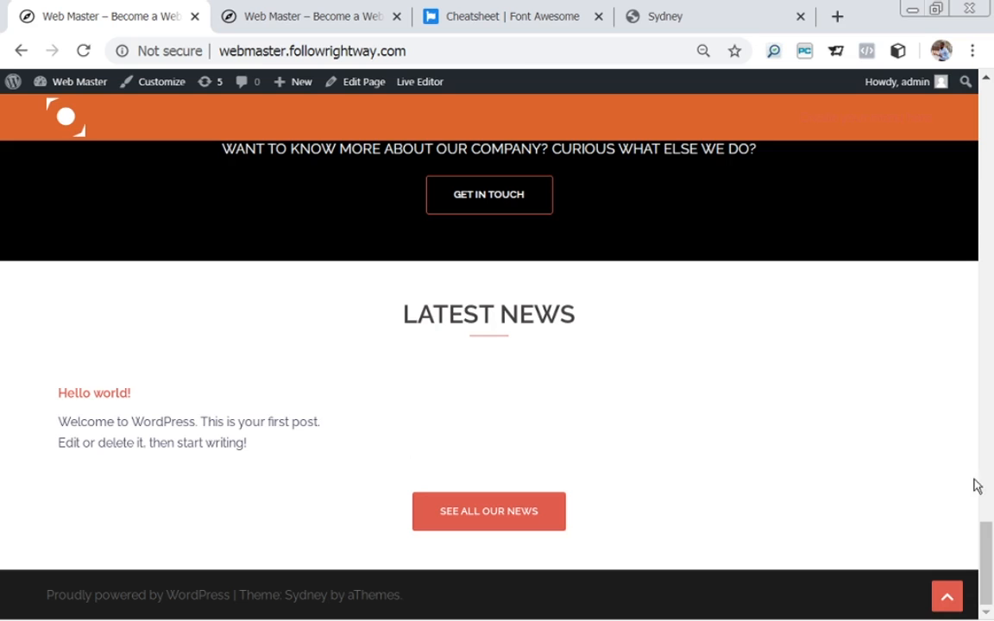
{"action": "left_click_drag", "start_coordinate": [990, 555], "coordinate": [939, 119]}
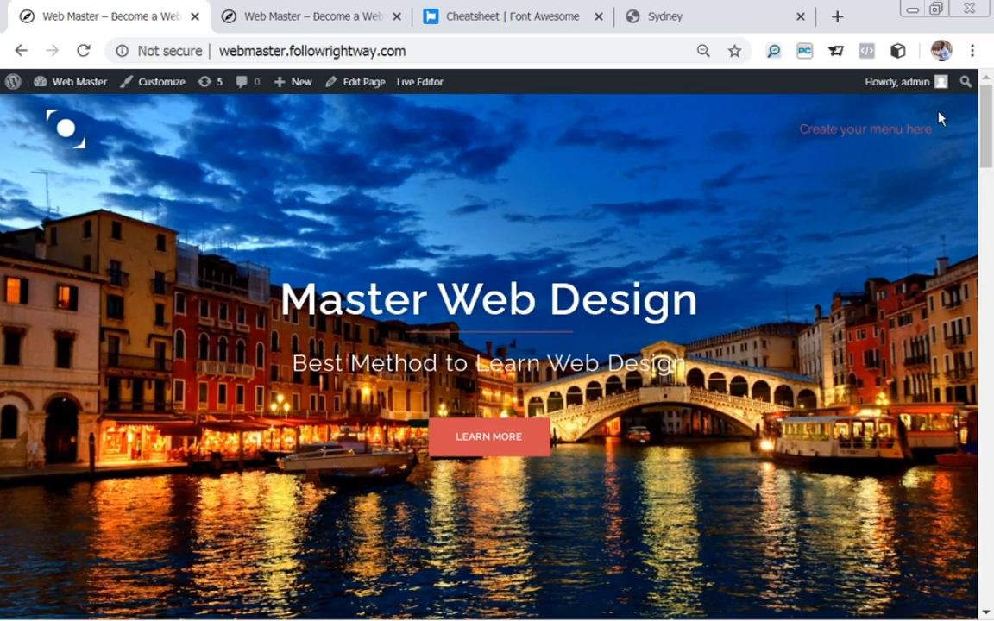